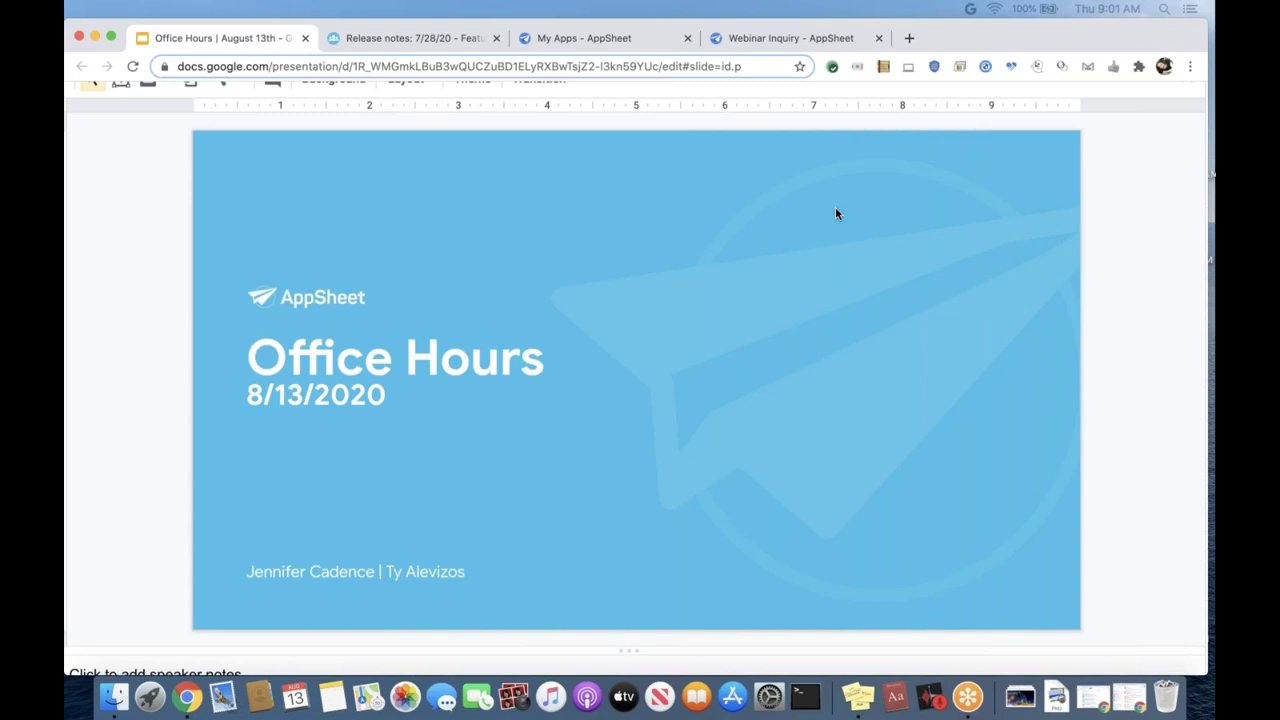
Bring the deck forward and step past the team introductions slide to the Agenda slide.
{"action": "left_click", "coordinate": [479, 294]}
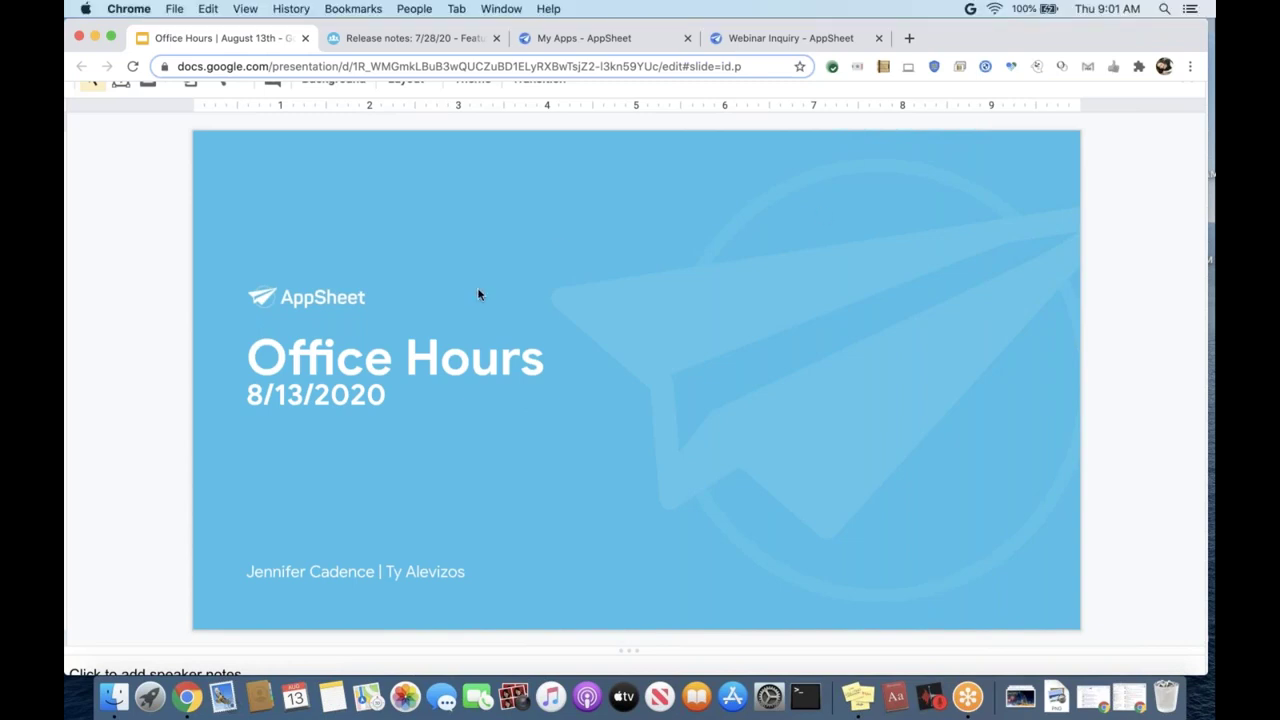
{"action": "key", "text": "Down"}
{"action": "key", "text": "Down"}
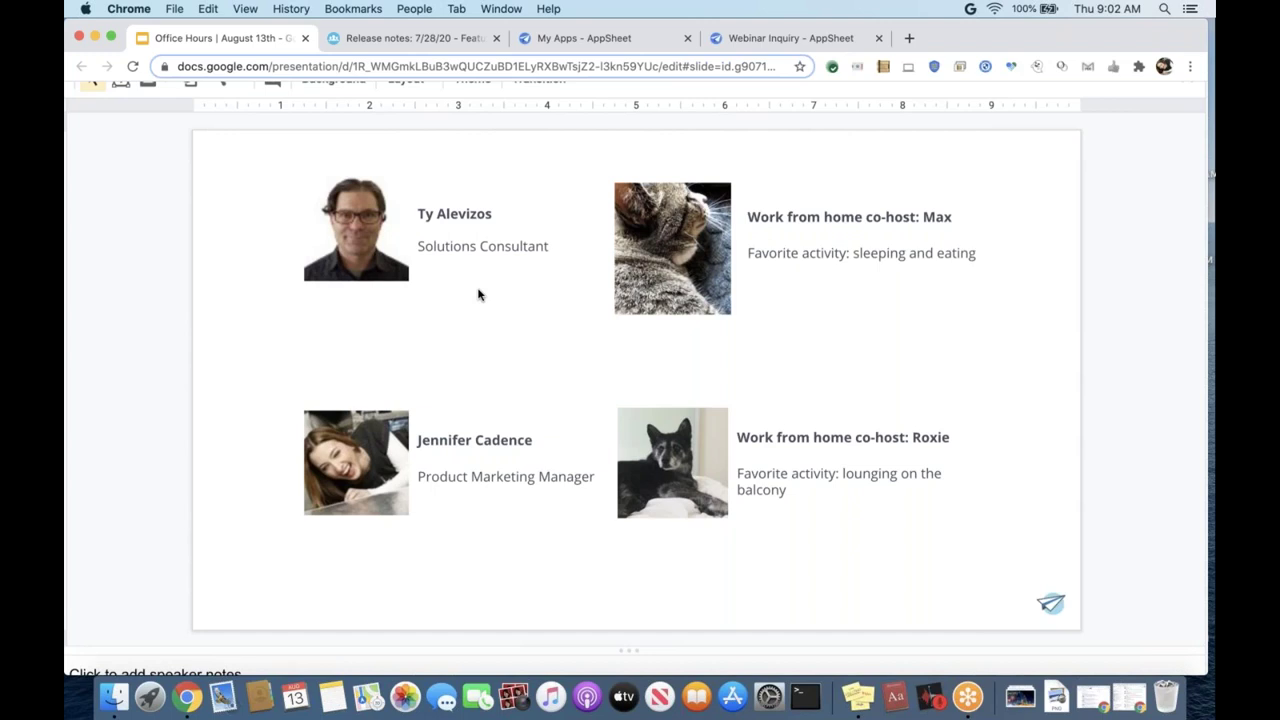
{"action": "left_click", "coordinate": [466, 354]}
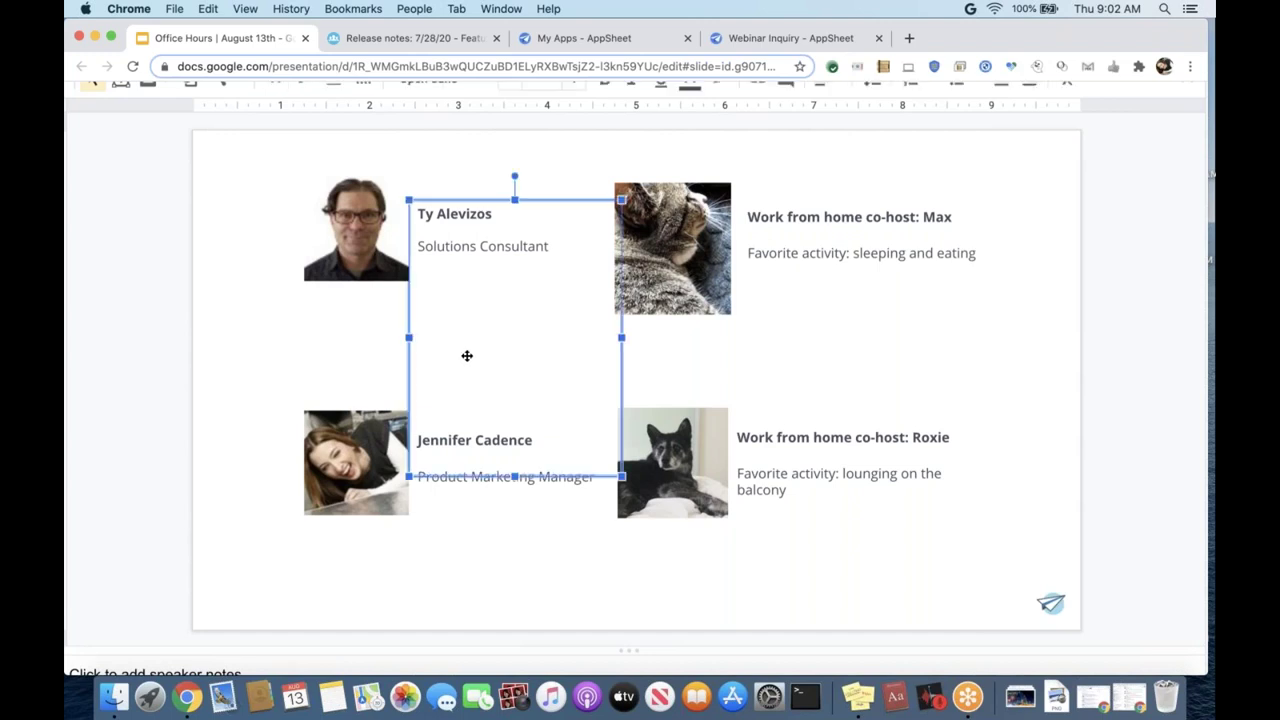
{"action": "left_click", "coordinate": [229, 363]}
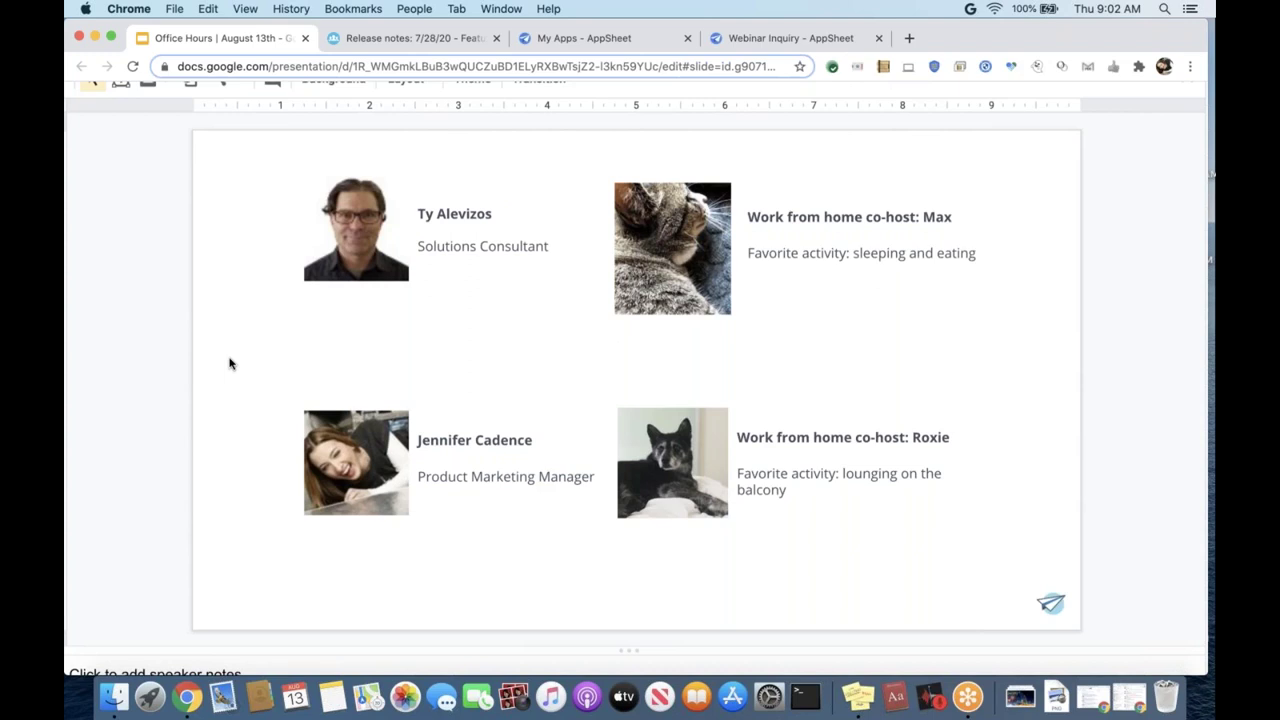
{"action": "key", "text": "Up"}
Step through the Announcements divider to the Next OnAir slide promoting Week 9.
{"action": "key", "text": "Down"}
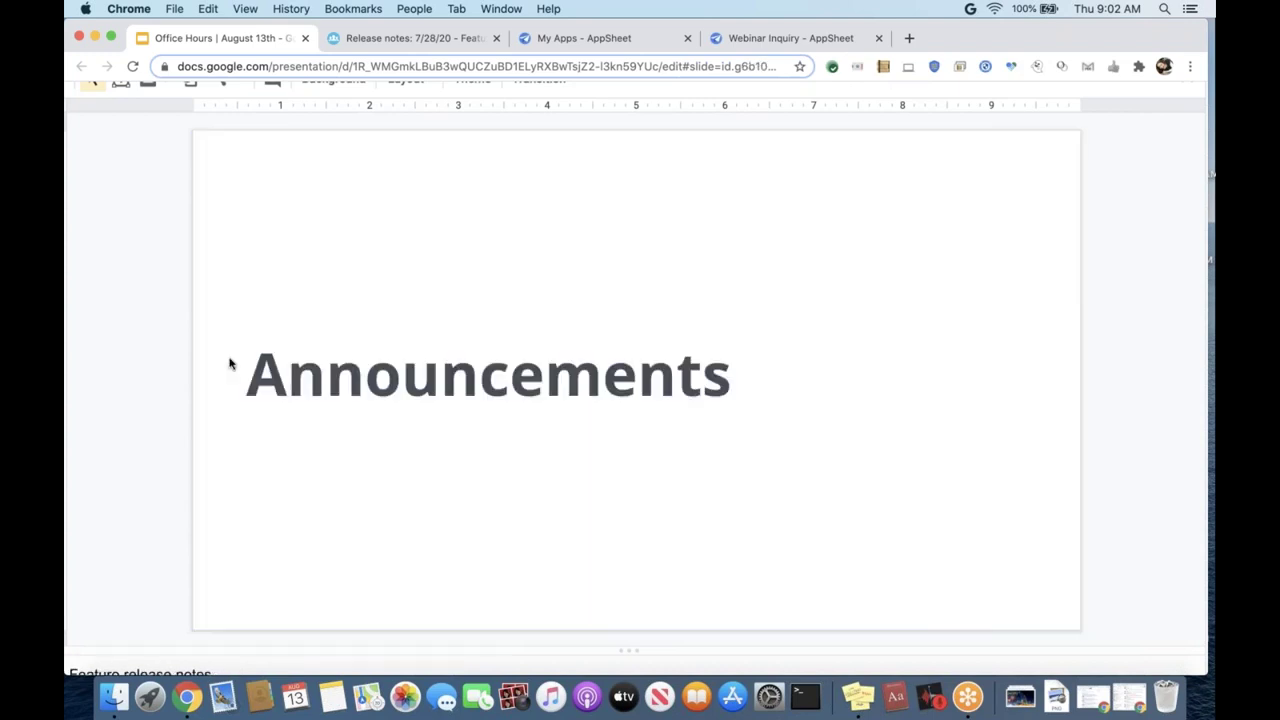
{"action": "key", "text": "Down"}
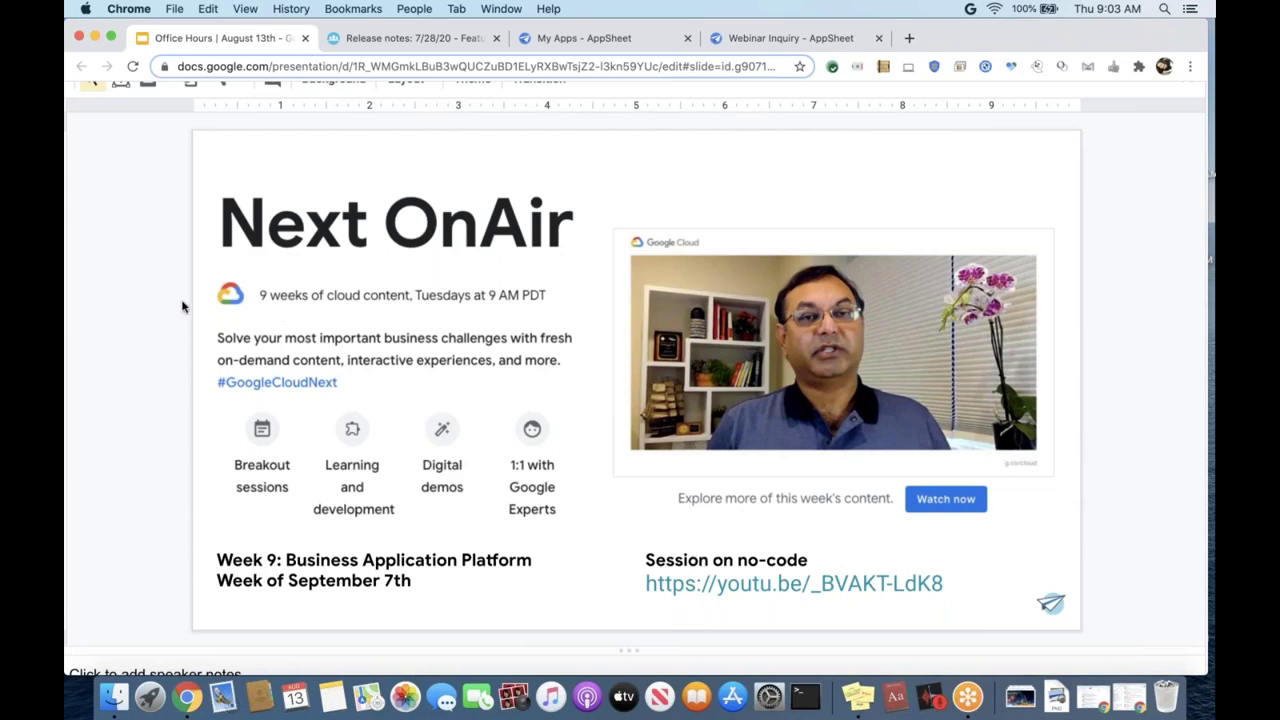
Scroll to the Podcast alert slide on the power of no-code development.
{"action": "scroll", "coordinate": [183, 307], "scroll_direction": "down", "scroll_amount": 1}
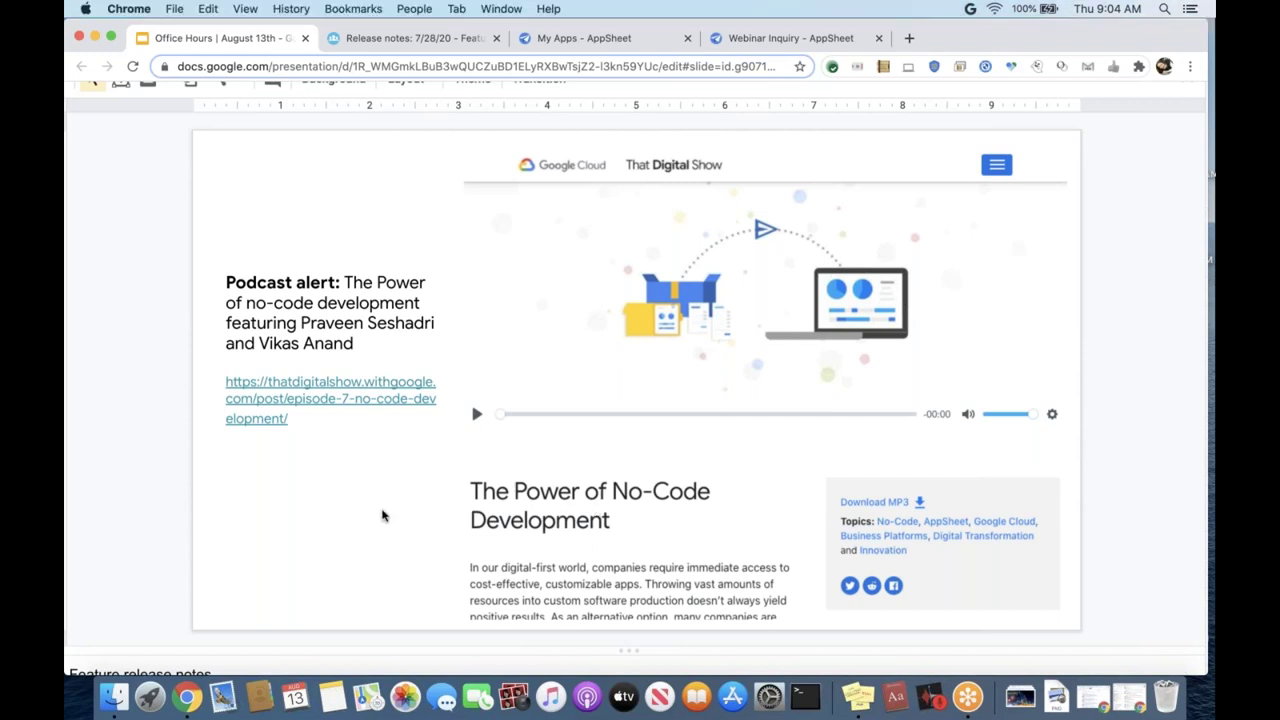
Step through the Resources divider to the slide pointing to community.appsheet.com.
{"action": "key", "text": "Down"}
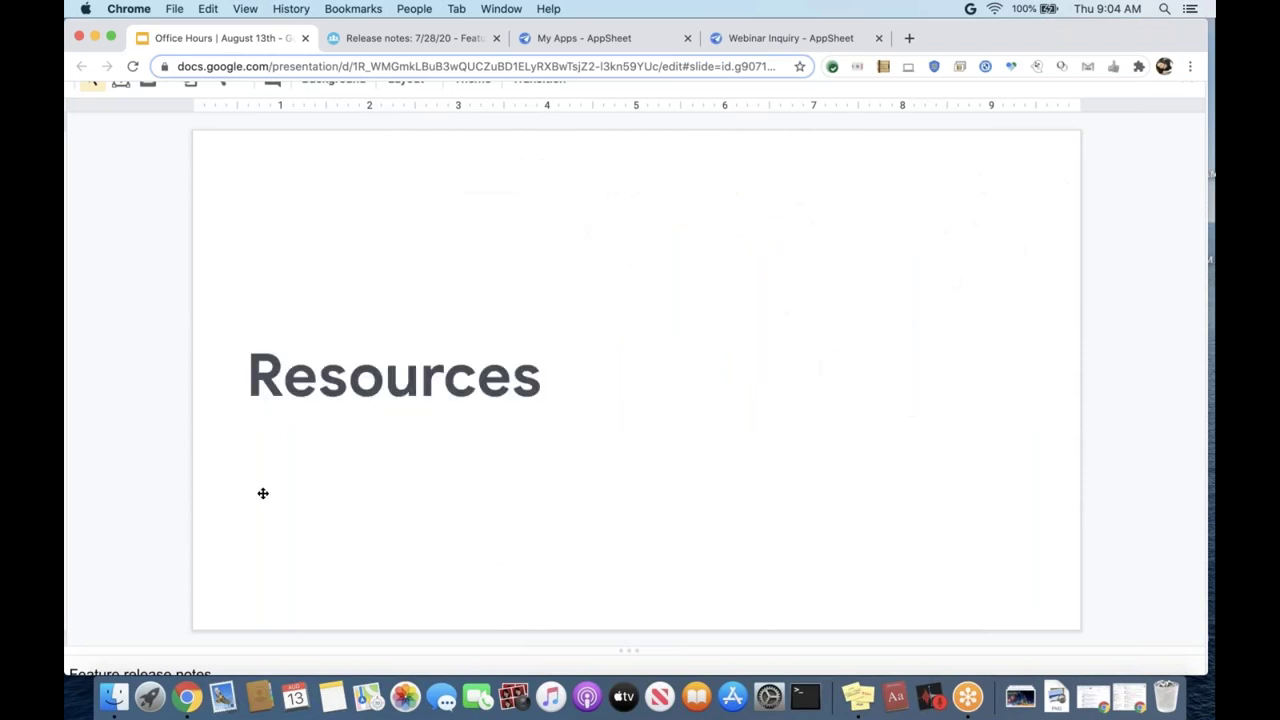
{"action": "key", "text": "Down"}
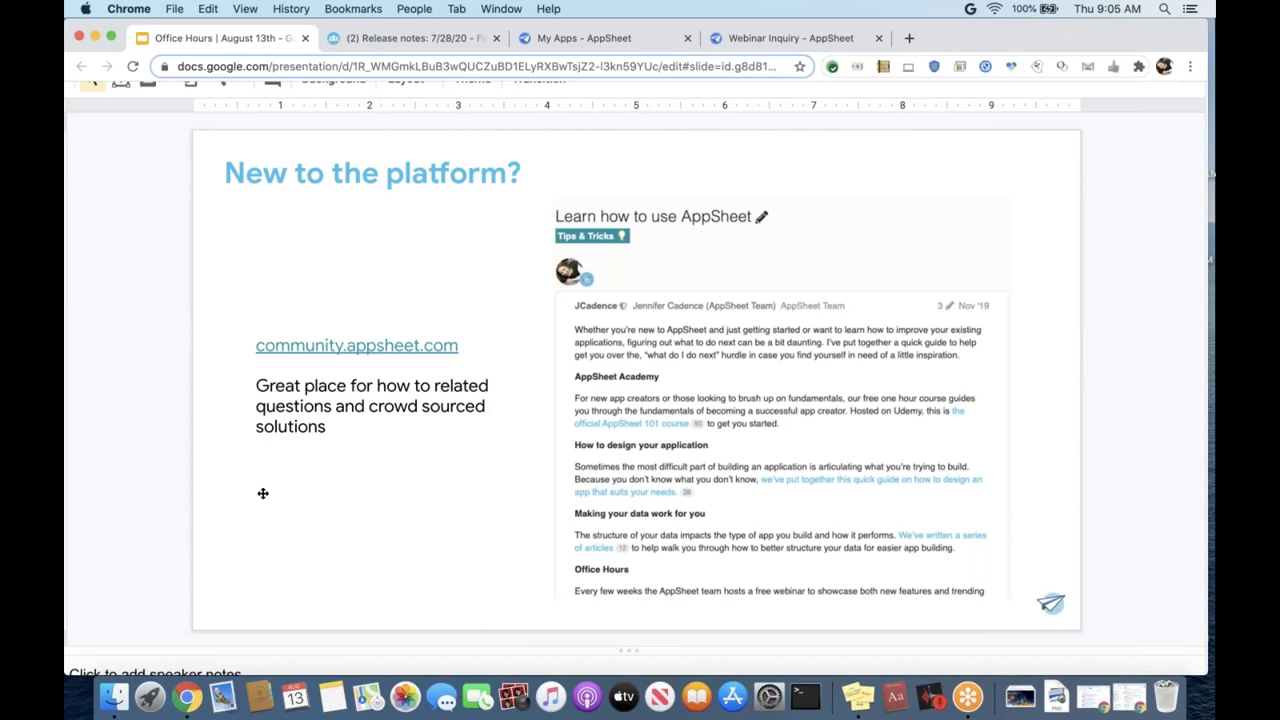
Show the Non-english resources slide linking to the crowd-sourced community thread.
{"action": "key", "text": "Down"}
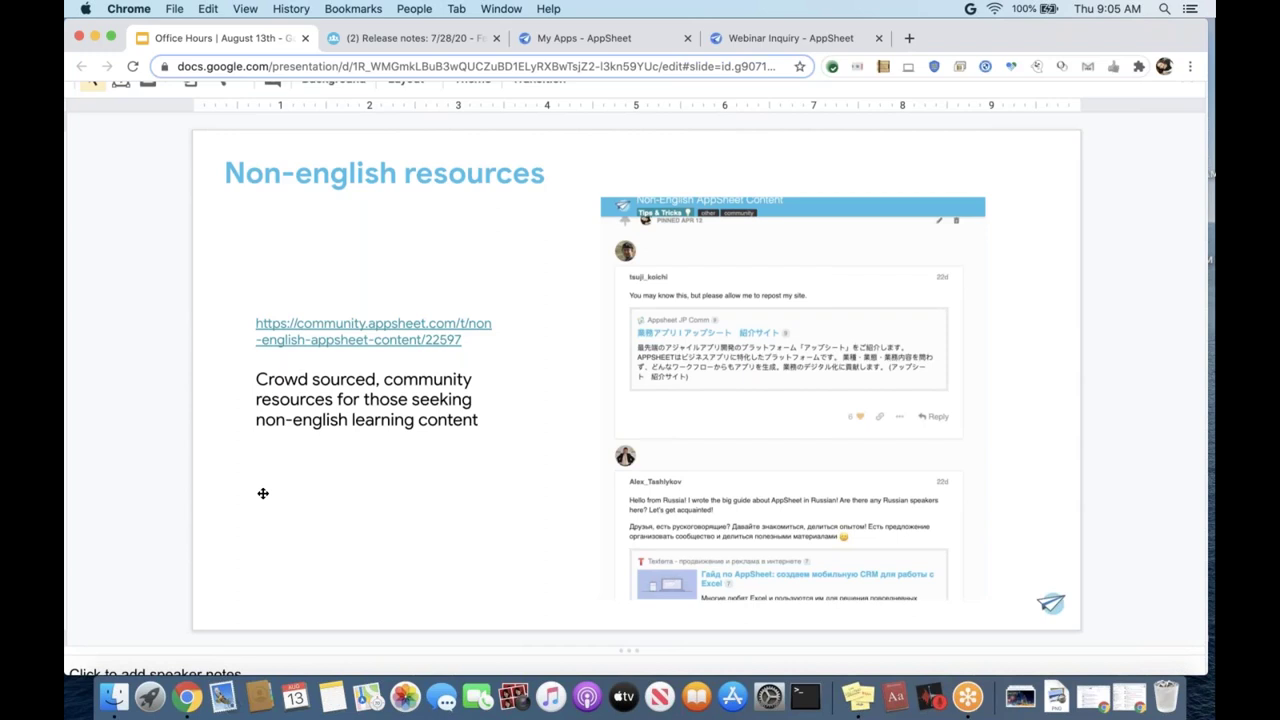
Show the Feature release notes slide about the new Creator Community category.
{"action": "key", "text": "Down"}
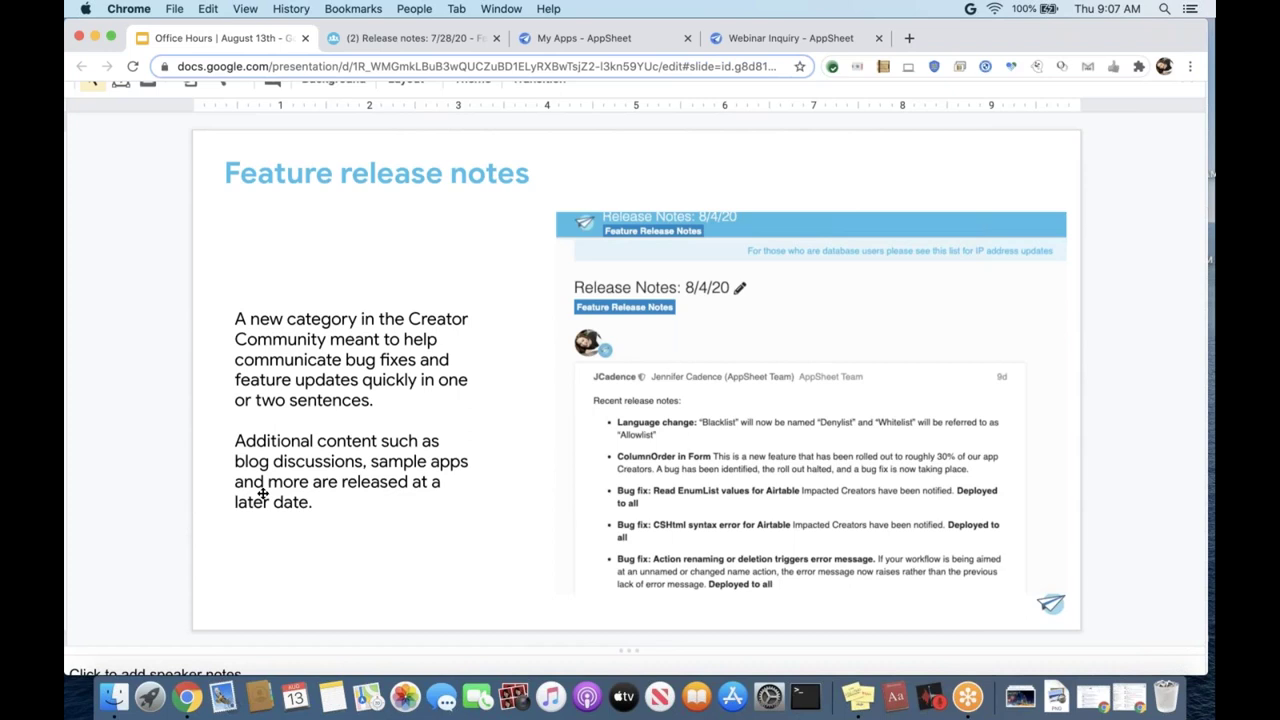
Step through Product Updates to the slide listing August 2020 maintenance windows.
{"action": "key", "text": "Up"}
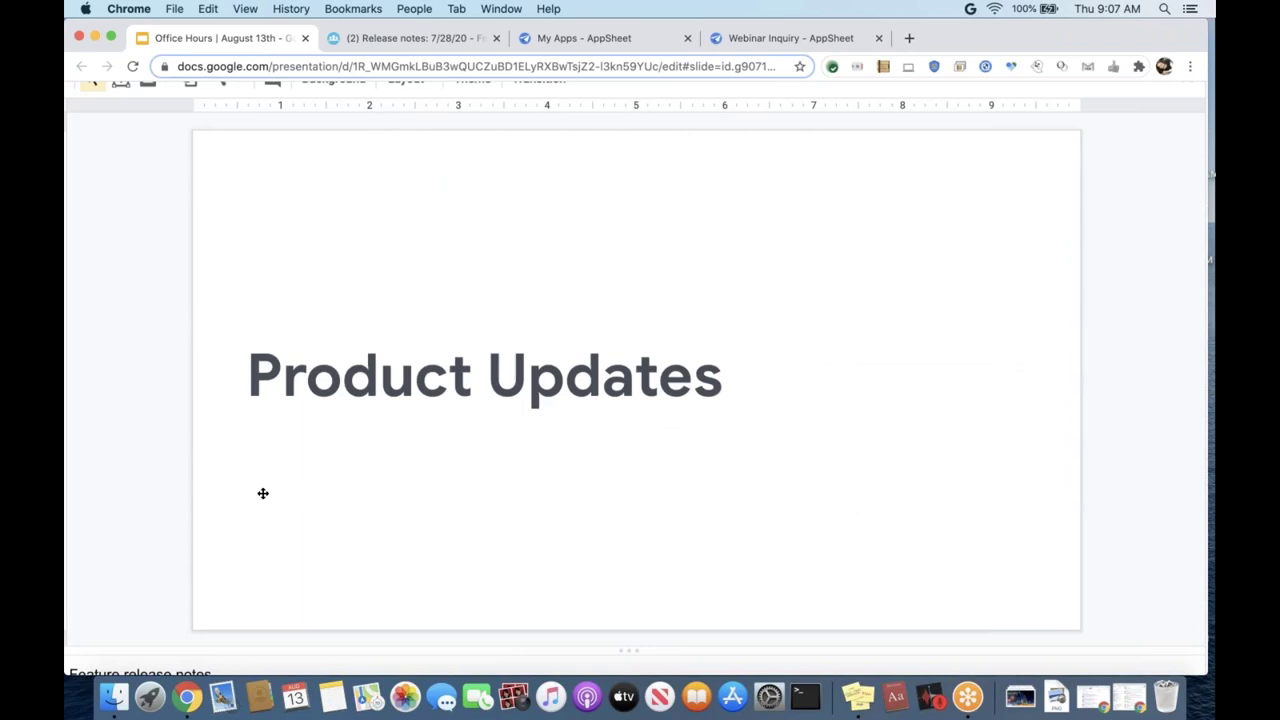
{"action": "key", "text": "Up"}
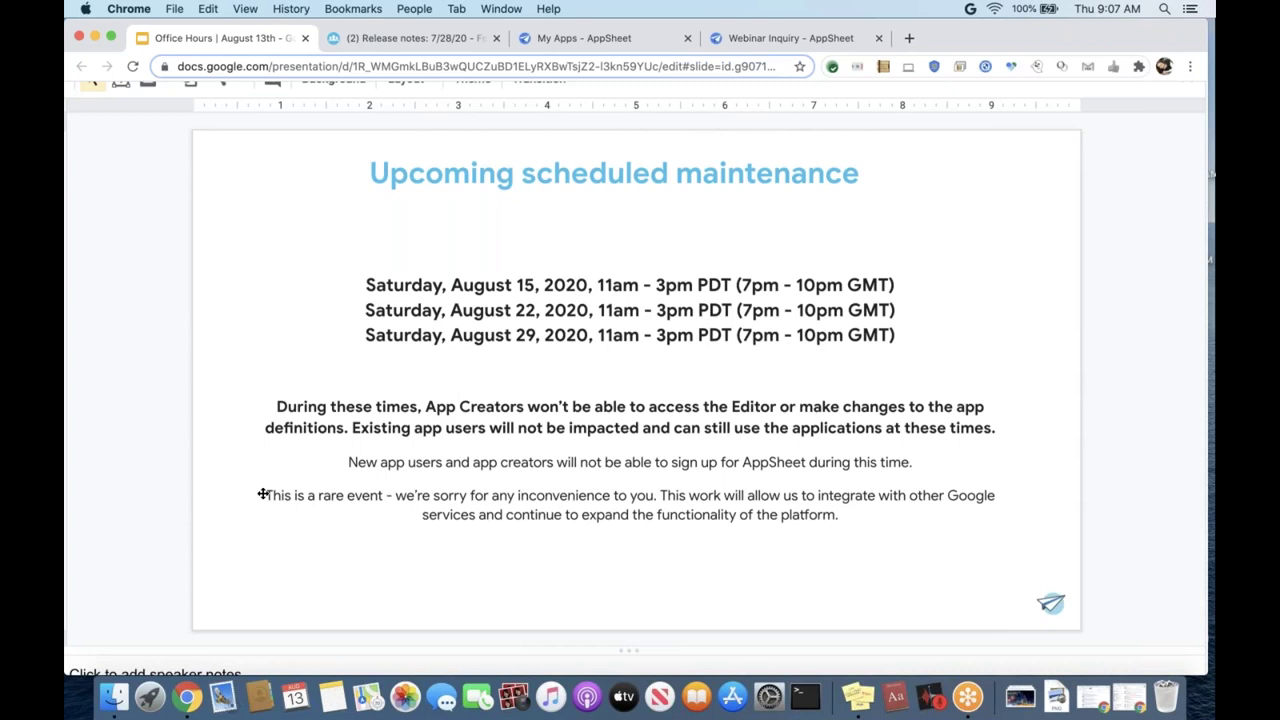
Advance from the scheduled maintenance slide to the next slide, Feature Updates.
{"action": "key", "text": "Down"}
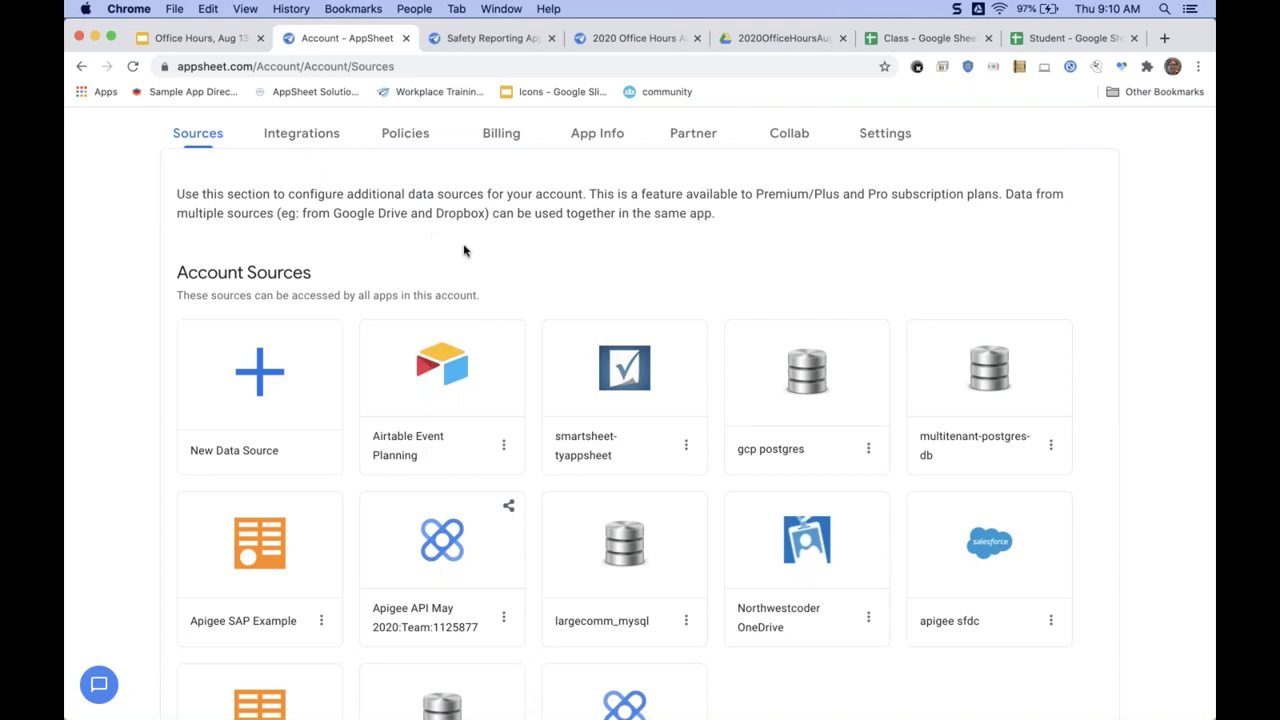
{"action": "left_click", "coordinate": [266, 369]}
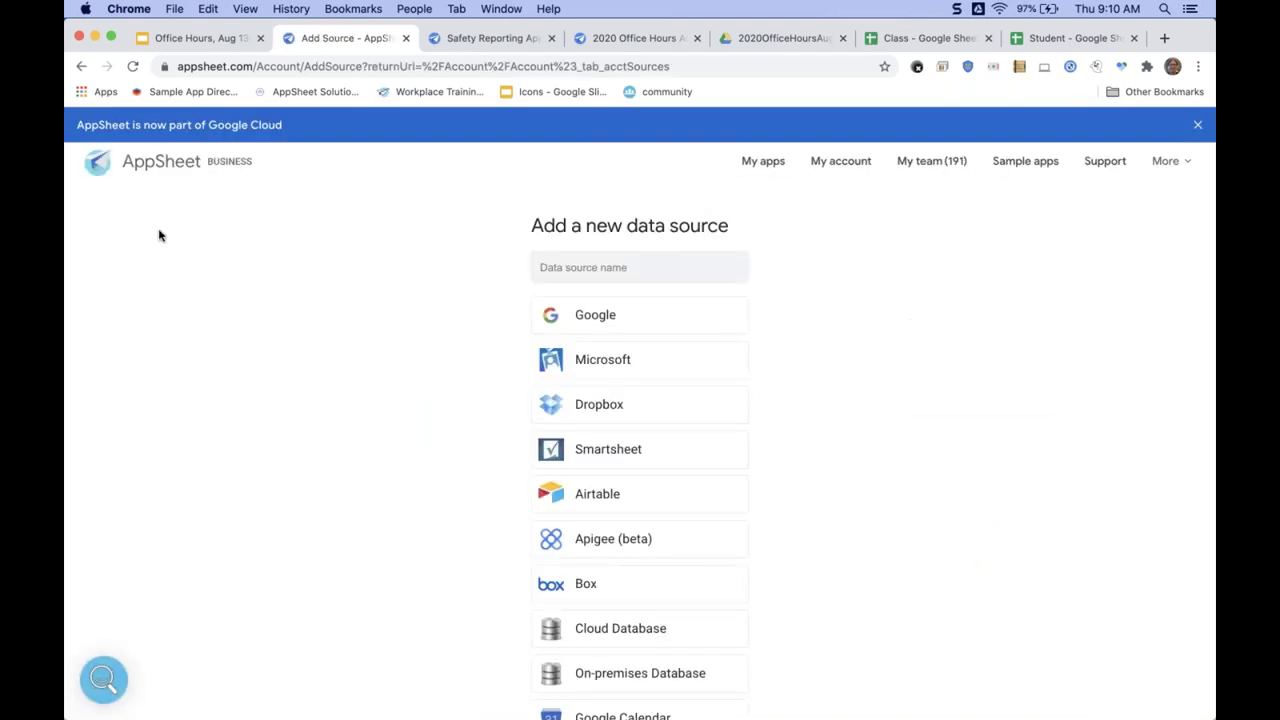
{"action": "left_click", "coordinate": [81, 66]}
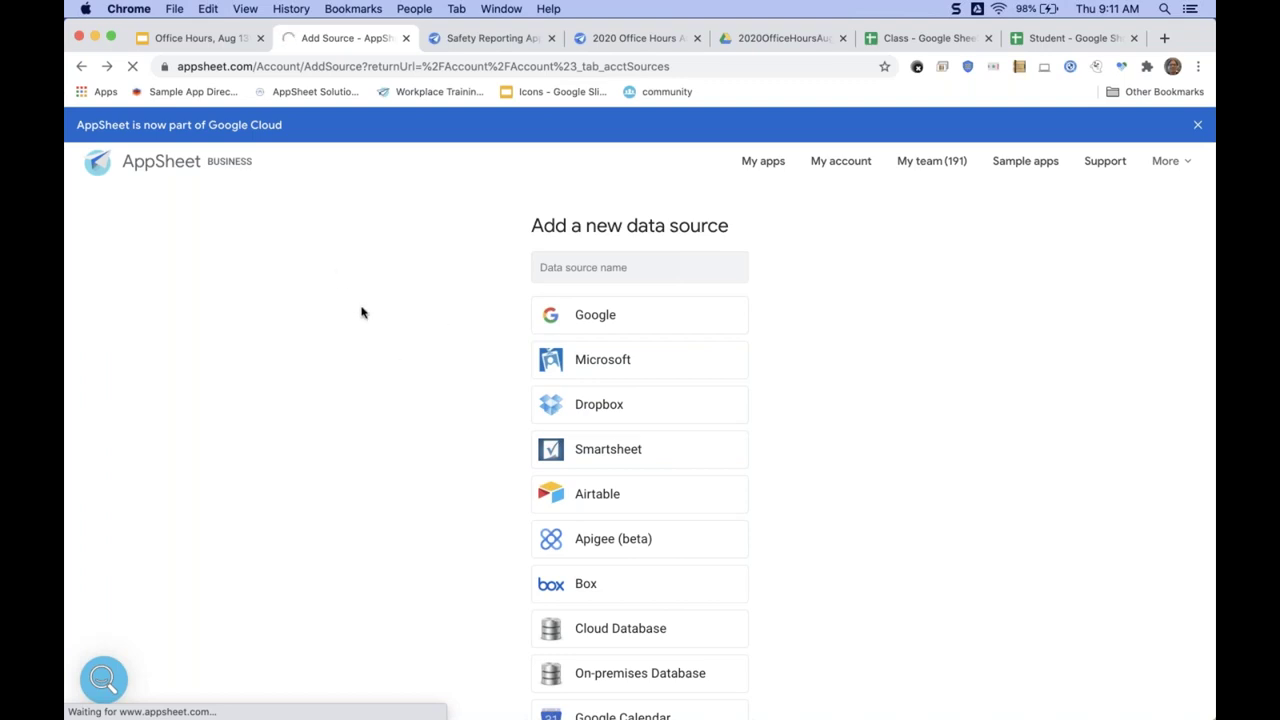
{"action": "left_click", "coordinate": [1197, 125]}
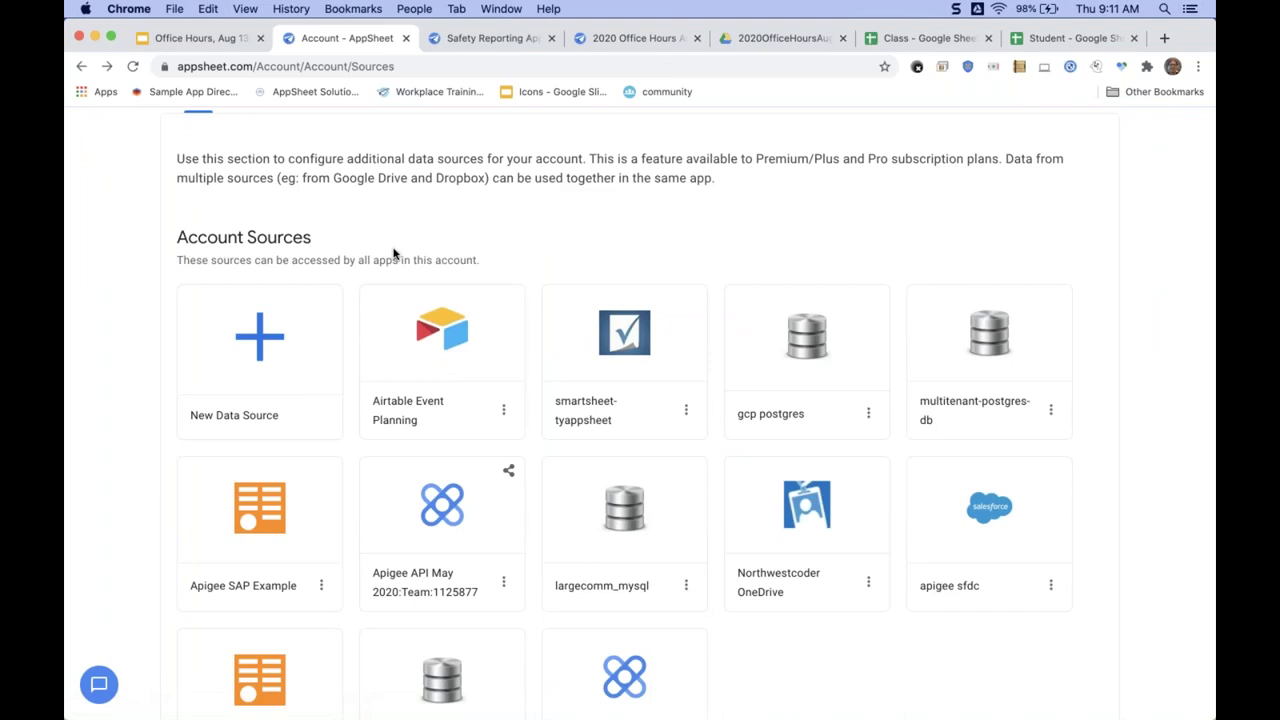
{"action": "scroll", "coordinate": [465, 227], "scroll_direction": "up", "scroll_amount": 2}
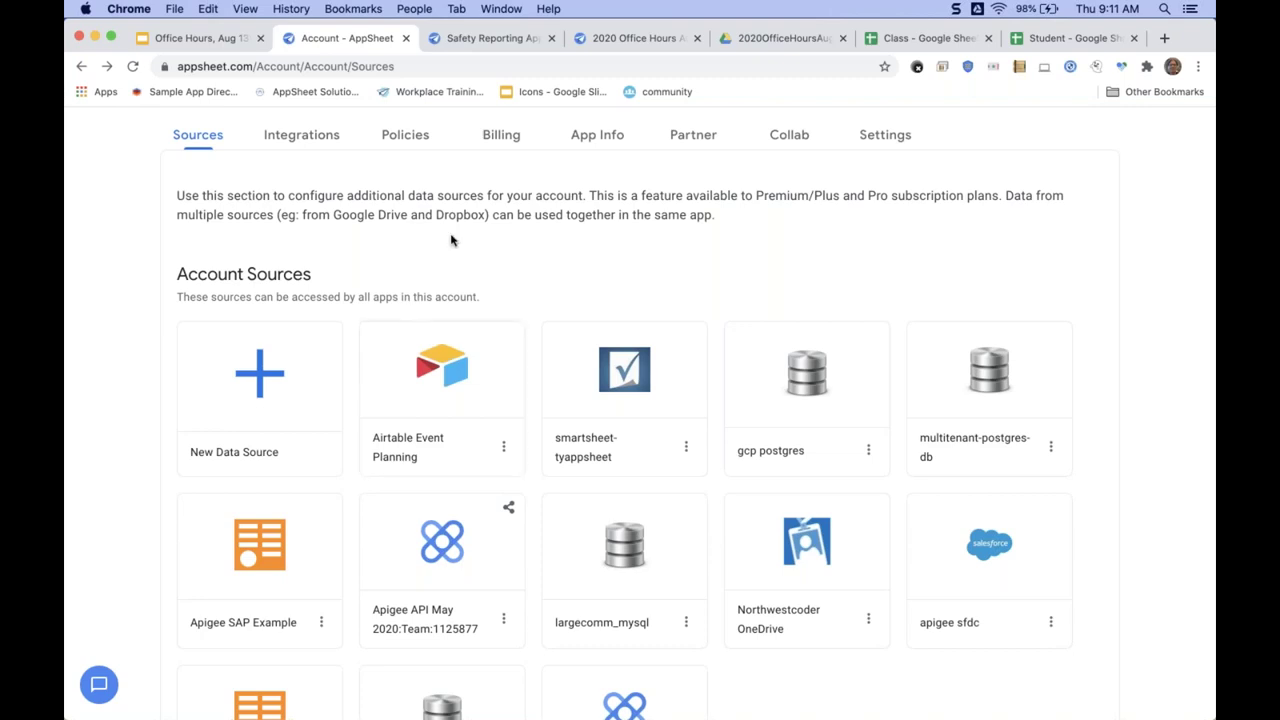
Start a new Apigee (beta) data source, trying Manual before settling on OpenAPI Spec.
{"action": "left_click", "coordinate": [259, 376]}
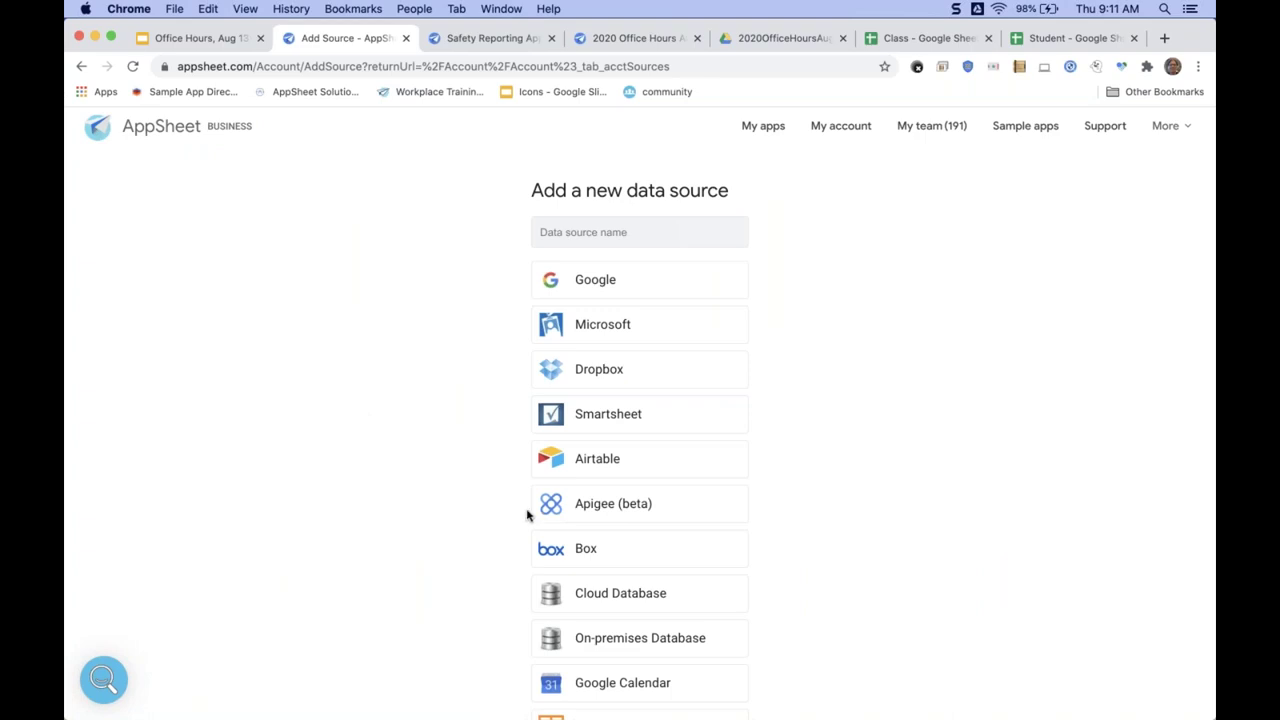
{"action": "left_click", "coordinate": [667, 510]}
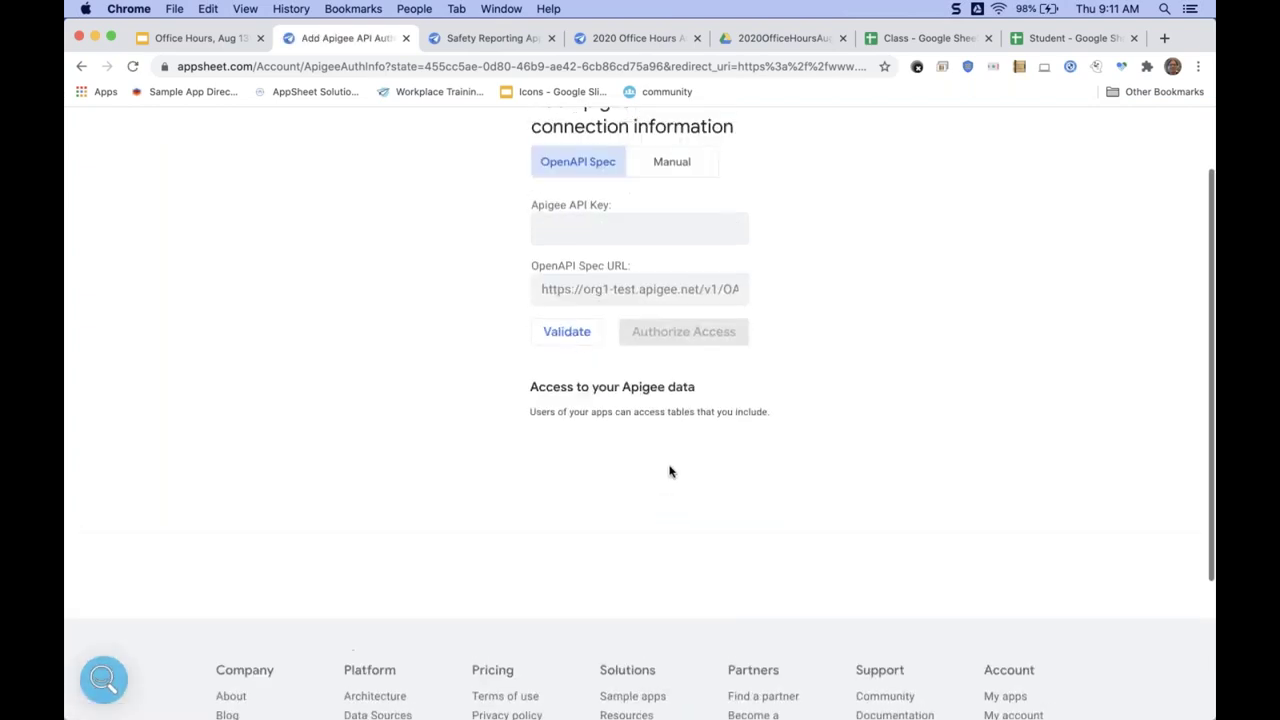
{"action": "scroll", "coordinate": [670, 472], "scroll_direction": "up", "scroll_amount": 2}
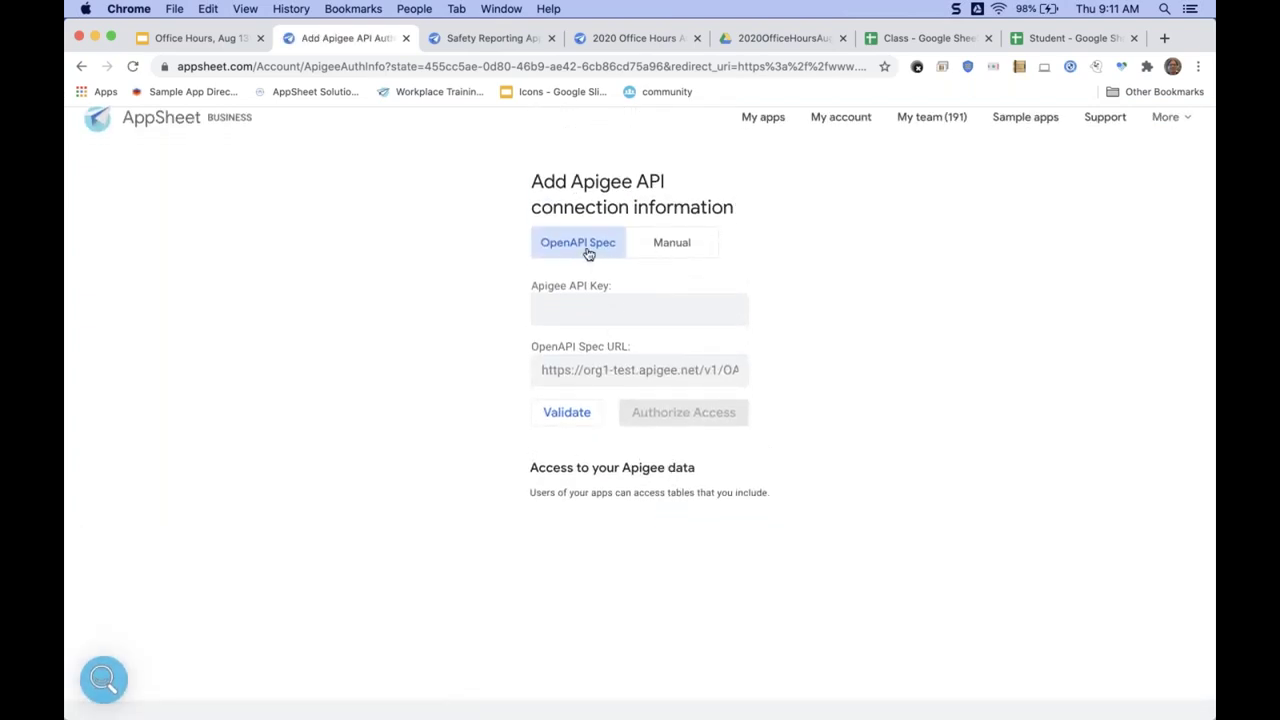
{"action": "left_click", "coordinate": [672, 248]}
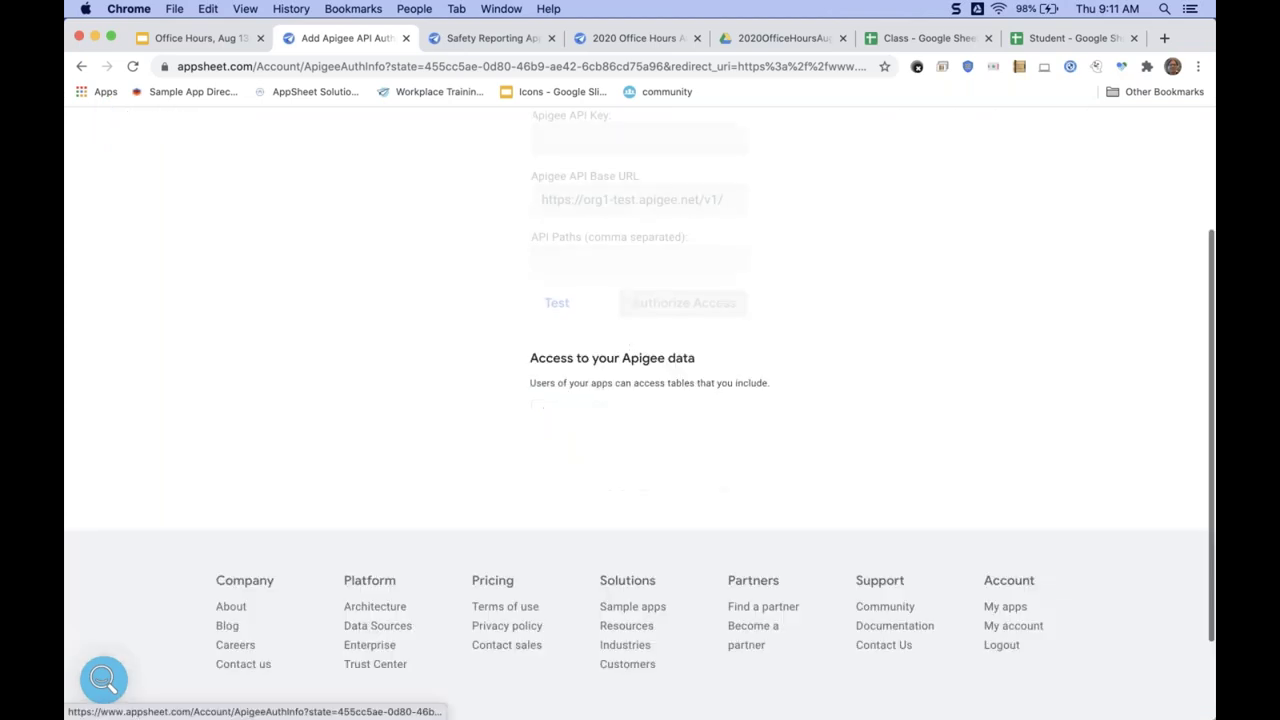
{"action": "scroll", "coordinate": [697, 260], "scroll_direction": "up", "scroll_amount": 3}
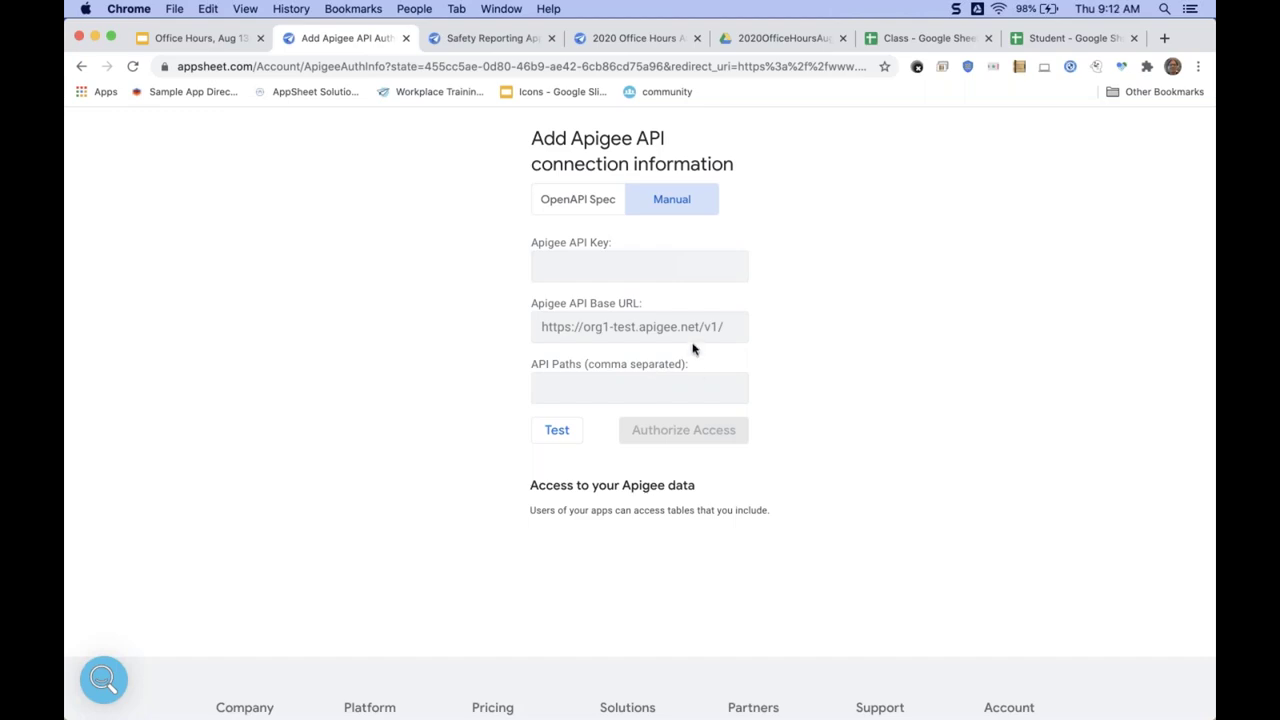
{"action": "left_click", "coordinate": [586, 207]}
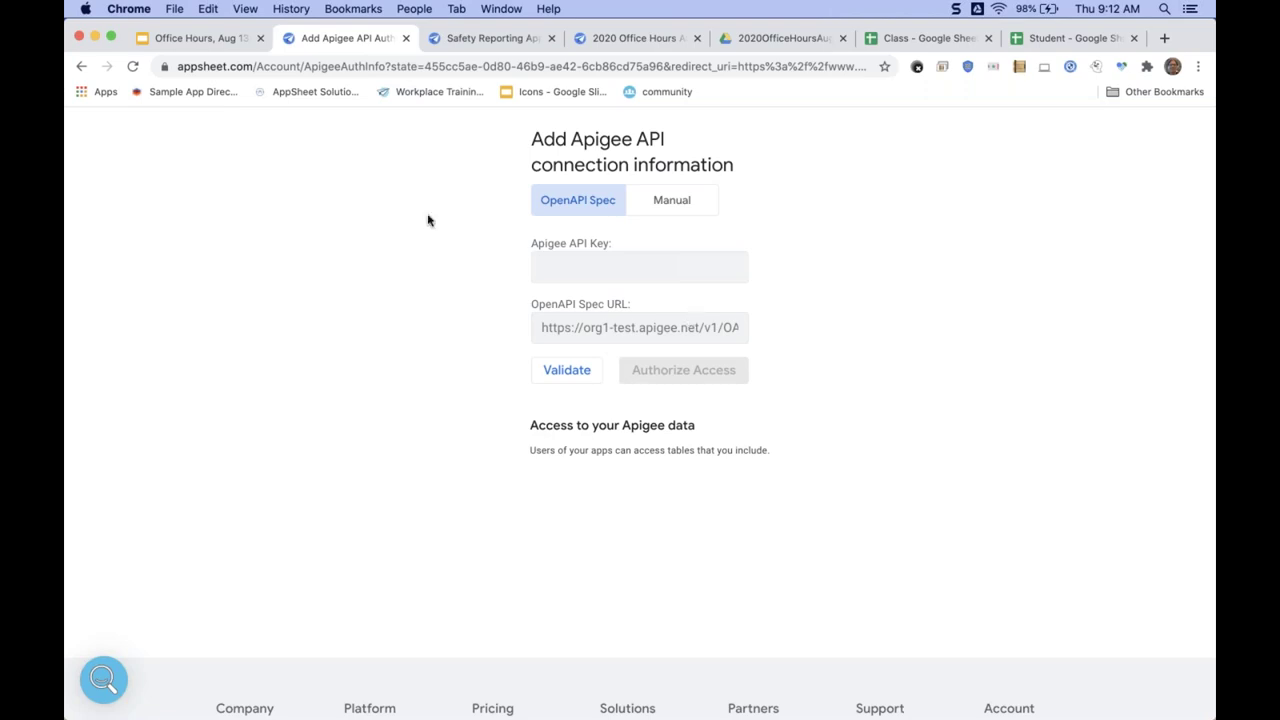
Open the Safety Reporting app editor and zoom its preview map into the Vancouver–Portland area.
{"action": "left_click", "coordinate": [492, 40]}
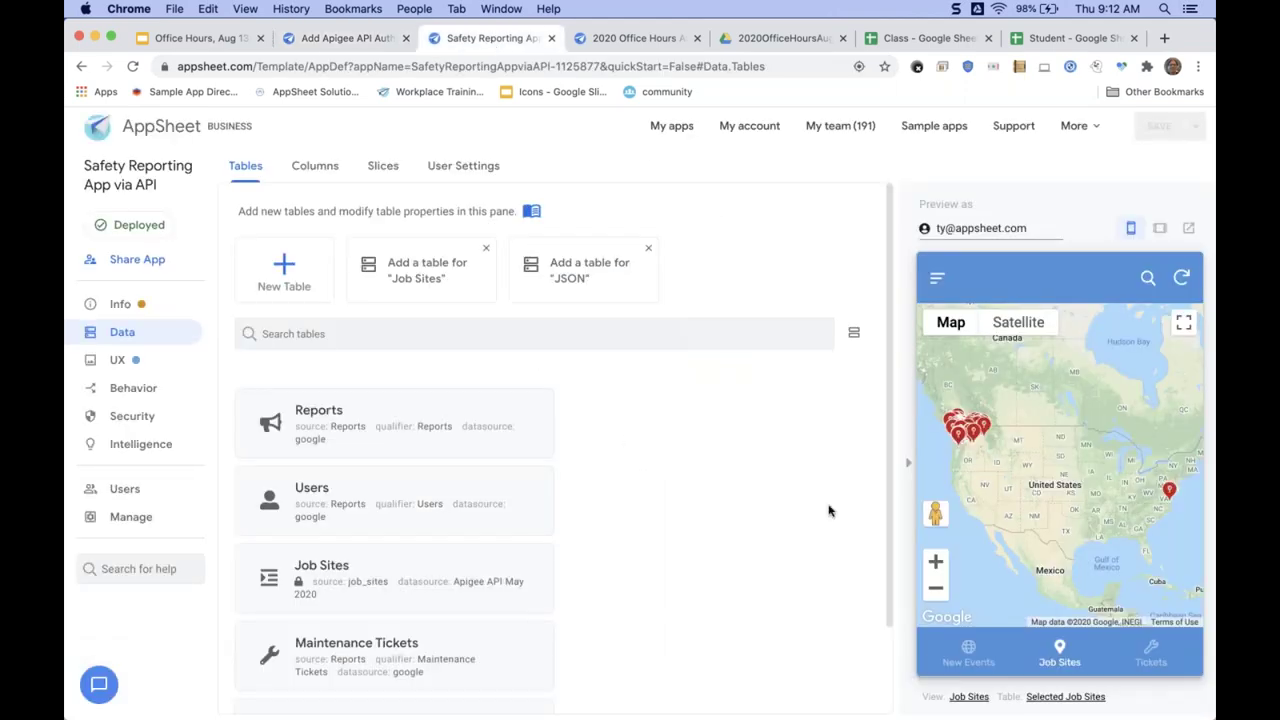
{"action": "left_click_drag", "start_coordinate": [985, 492], "coordinate": [1088, 529]}
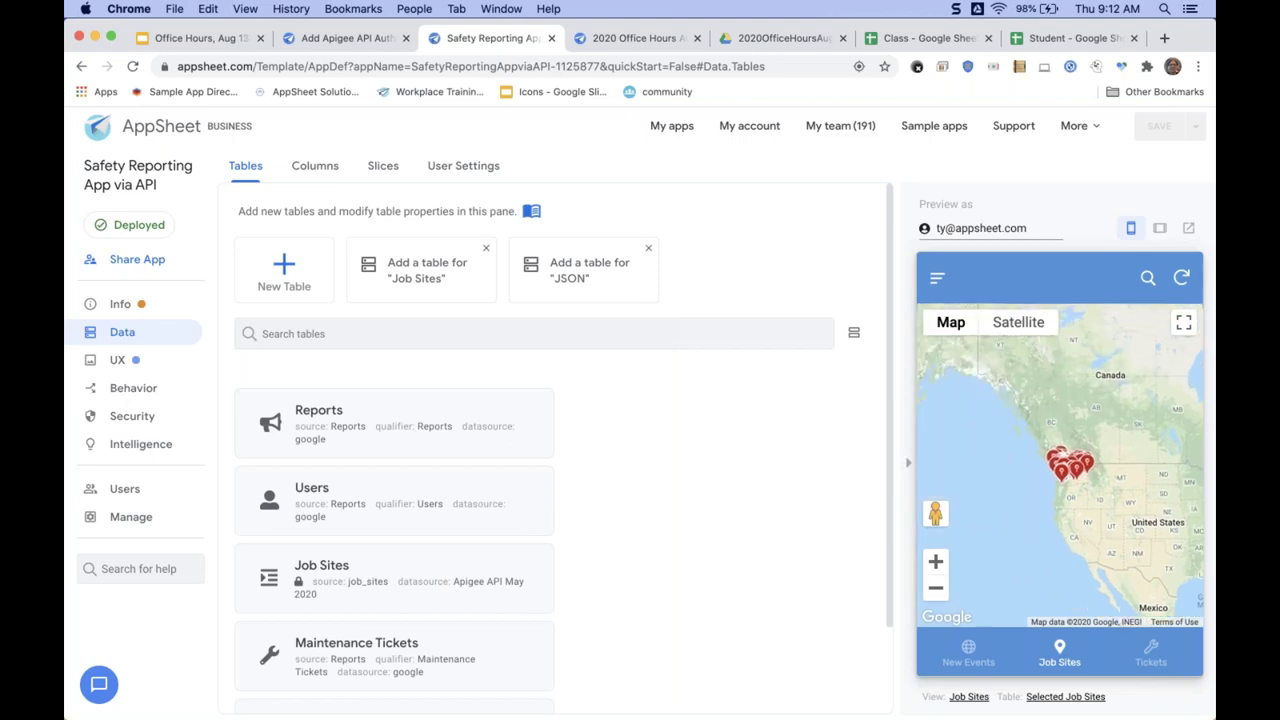
{"action": "left_click", "coordinate": [936, 563]}
{"action": "left_click", "coordinate": [936, 563]}
{"action": "left_click", "coordinate": [936, 563]}
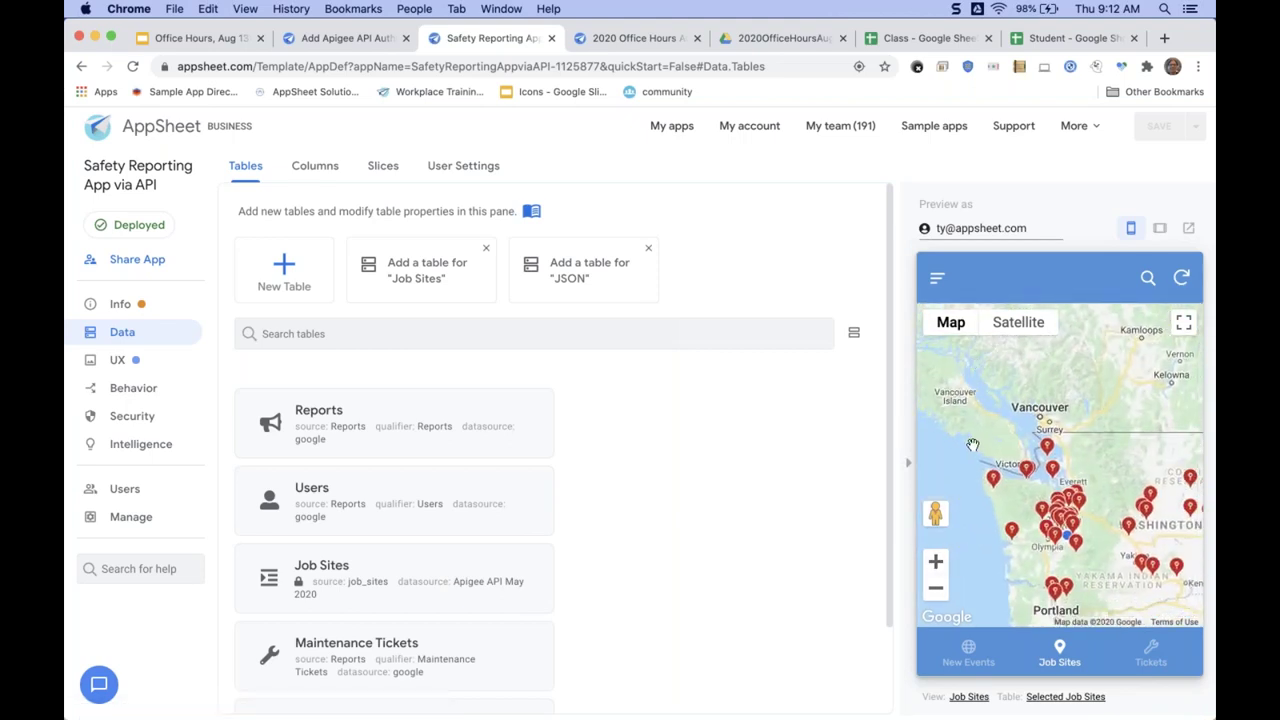
Centre the map on the job sites and open one site's detail card.
{"action": "left_click_drag", "start_coordinate": [973, 445], "coordinate": [964, 416]}
{"action": "left_click", "coordinate": [1018, 440]}
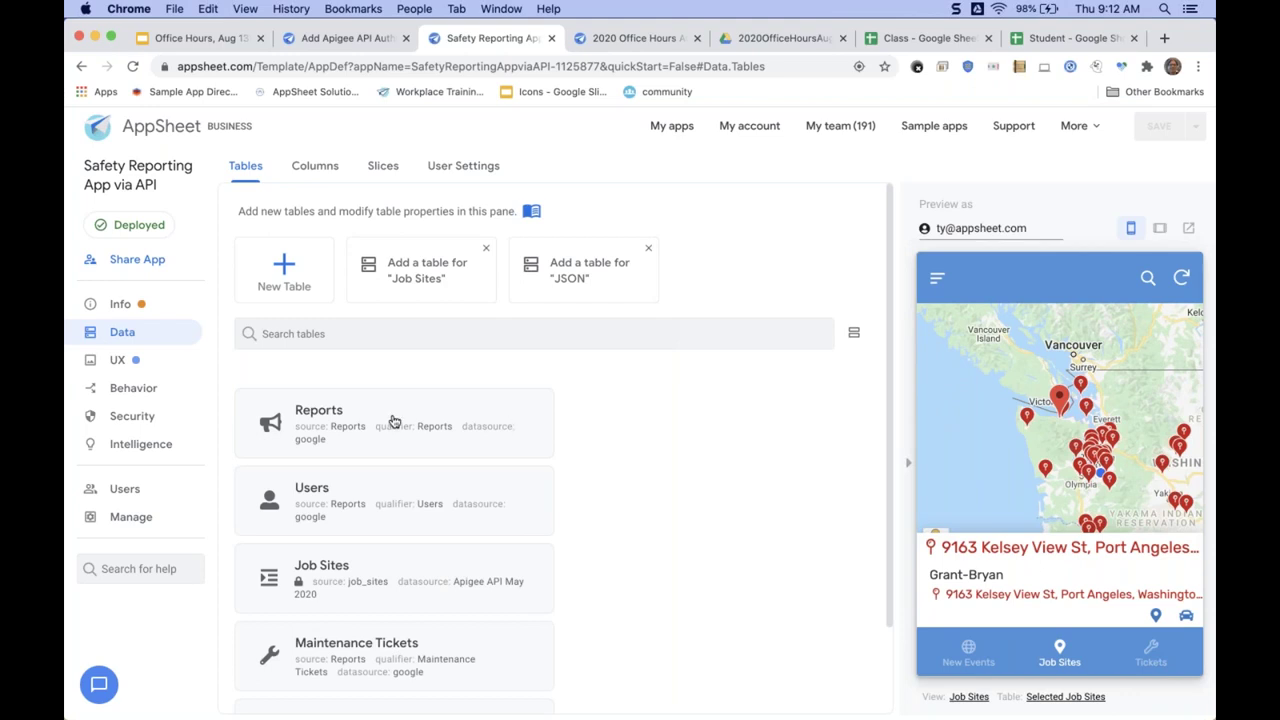
{"action": "scroll", "coordinate": [394, 420], "scroll_direction": "up", "scroll_amount": 5}
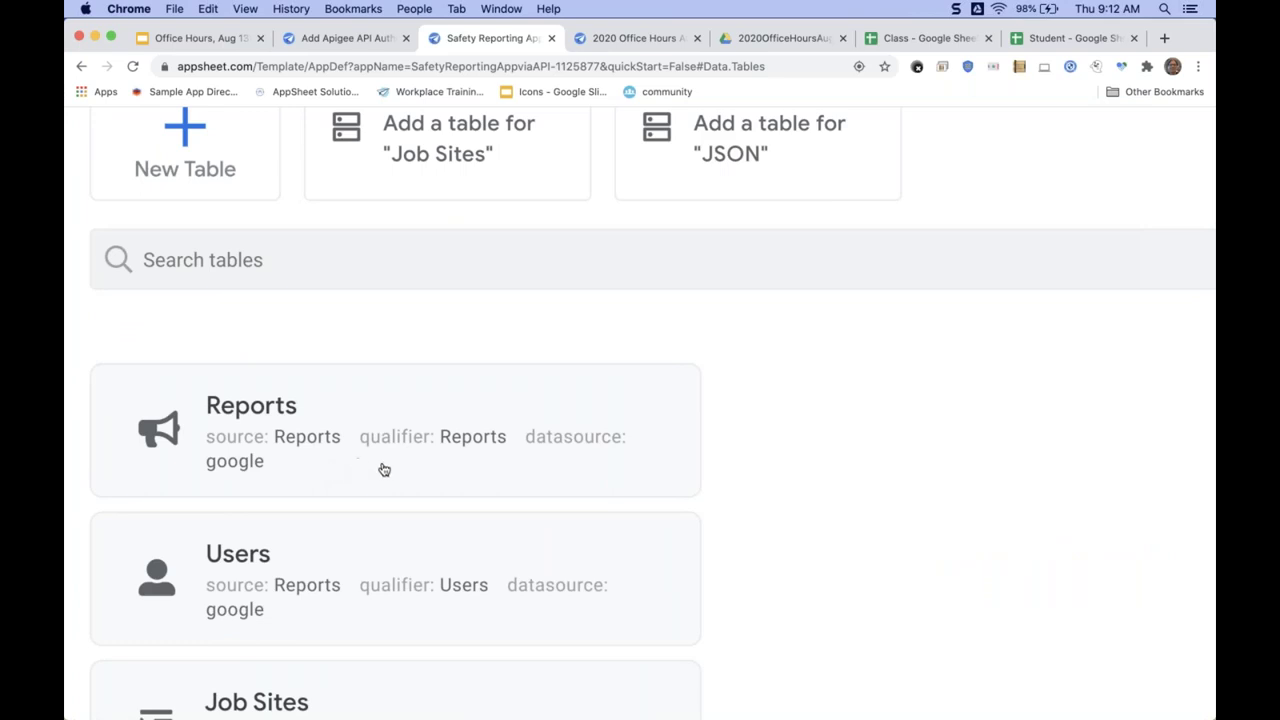
Restore the page to normal zoom and close the Add Apigee API Auth tab.
{"action": "scroll", "coordinate": [409, 478], "scroll_direction": "down", "scroll_amount": 3}
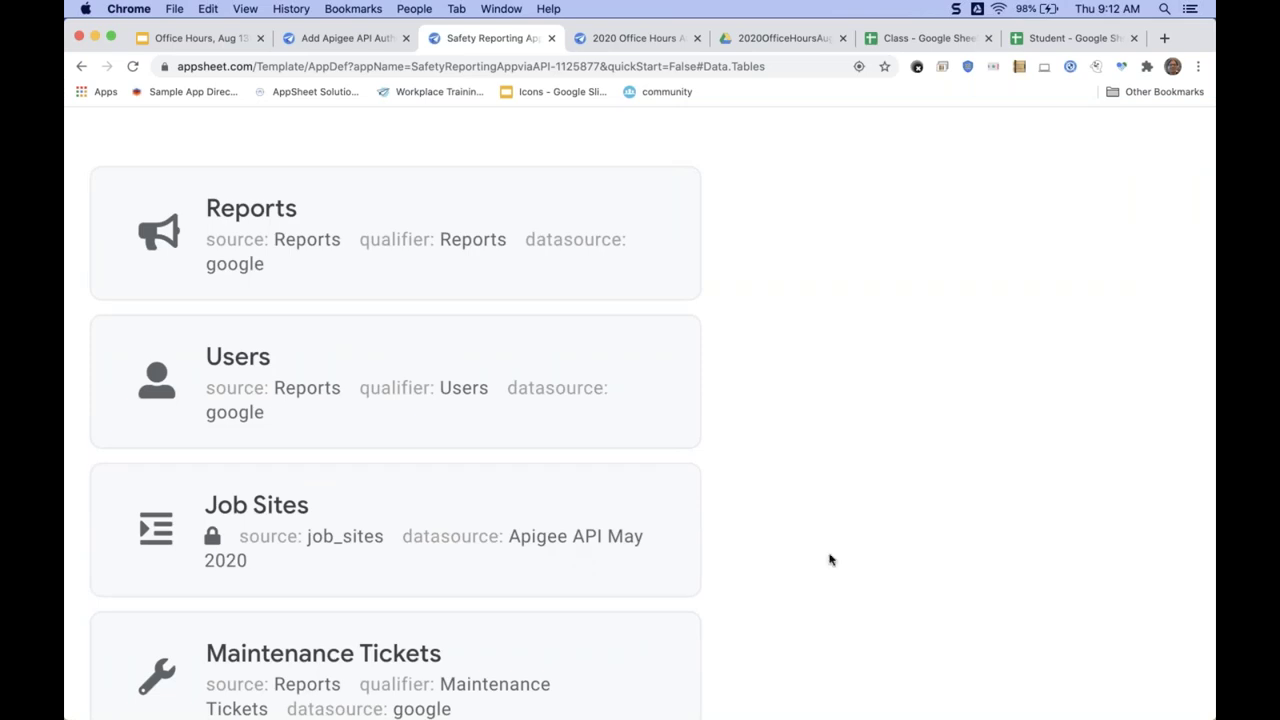
{"action": "key", "text": "super+0"}
{"action": "key", "text": "super+minus"}
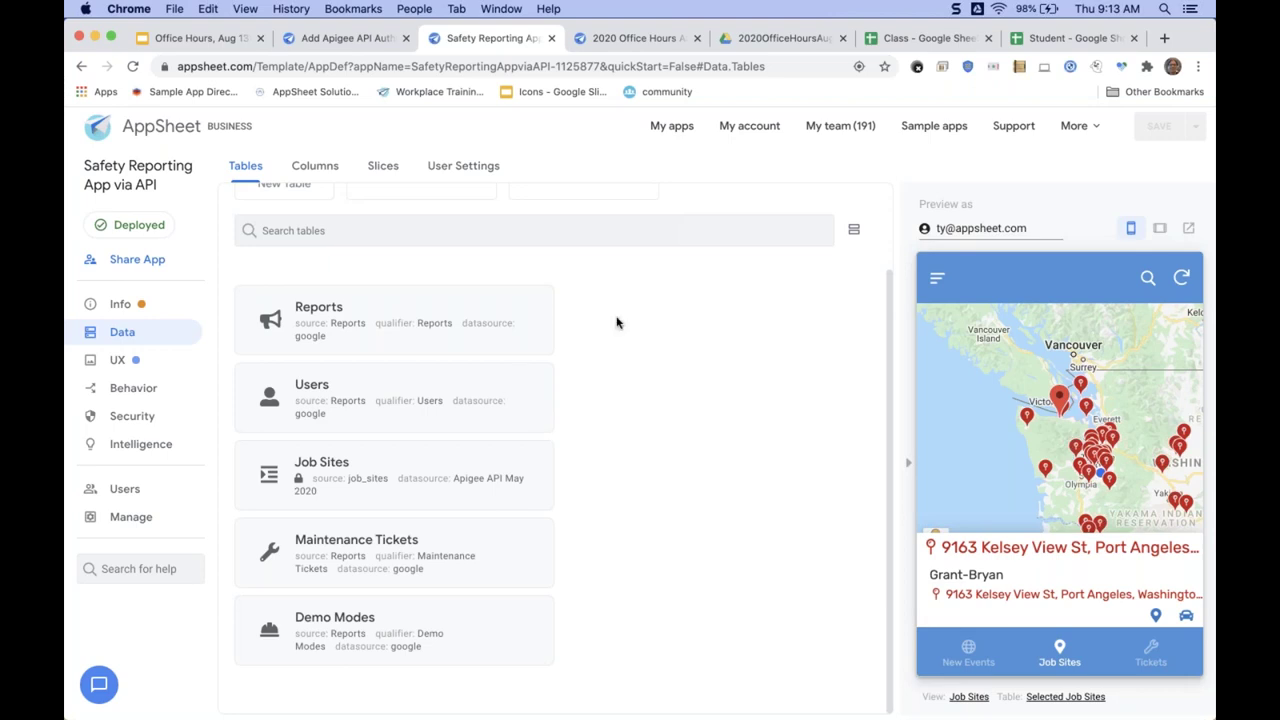
{"action": "scroll", "coordinate": [616, 322], "scroll_direction": "up", "scroll_amount": 2}
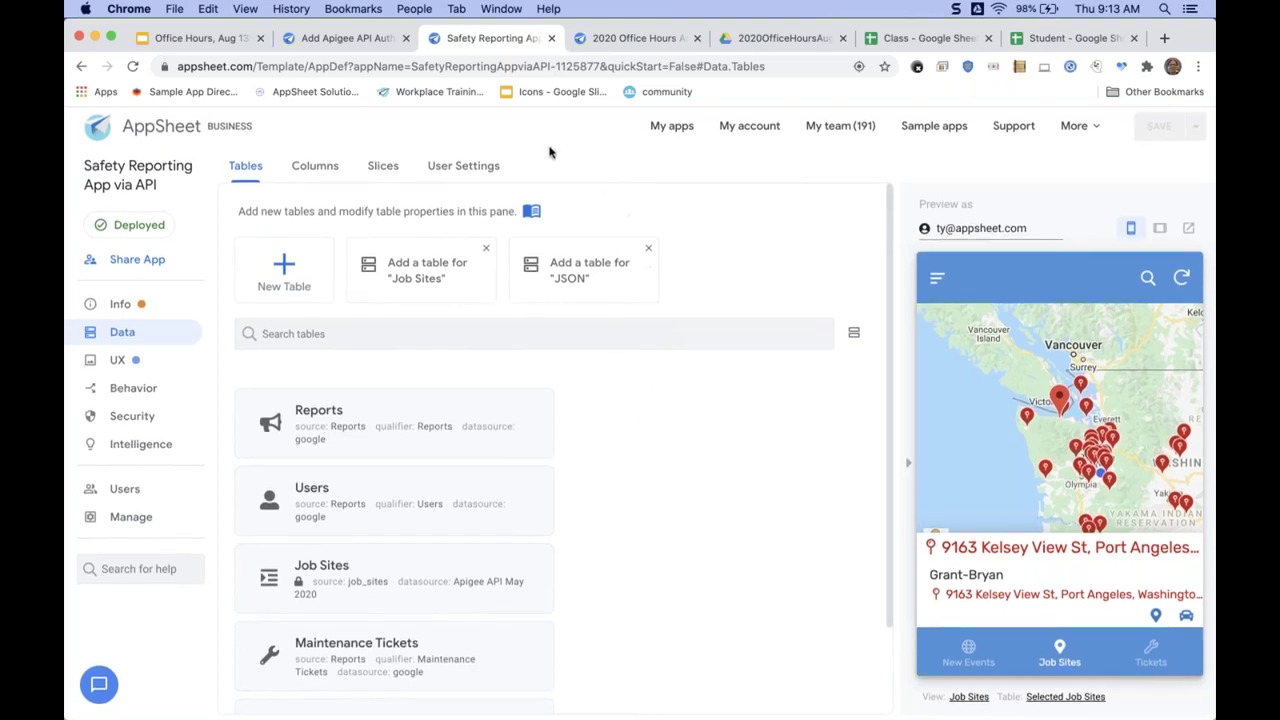
{"action": "left_click", "coordinate": [406, 38]}
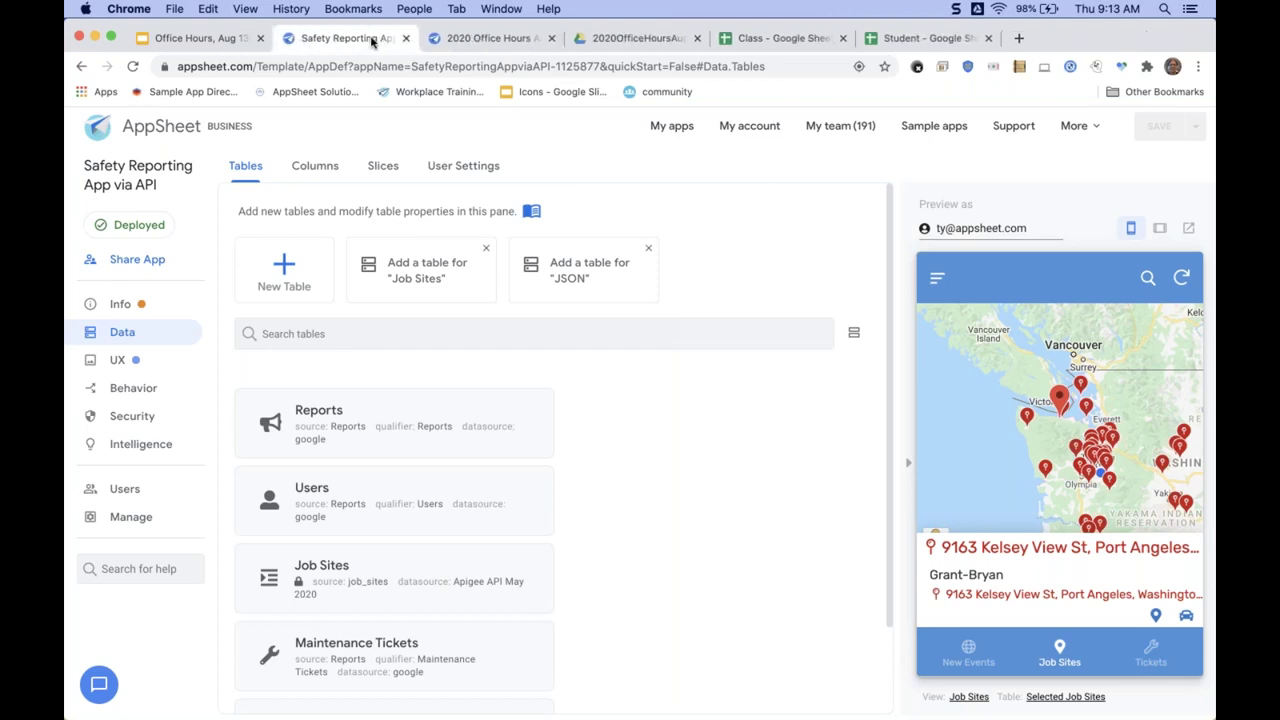
Close the Safety Reporting app tab, leaving the Expression Examples slide on screen.
{"action": "left_click", "coordinate": [230, 40]}
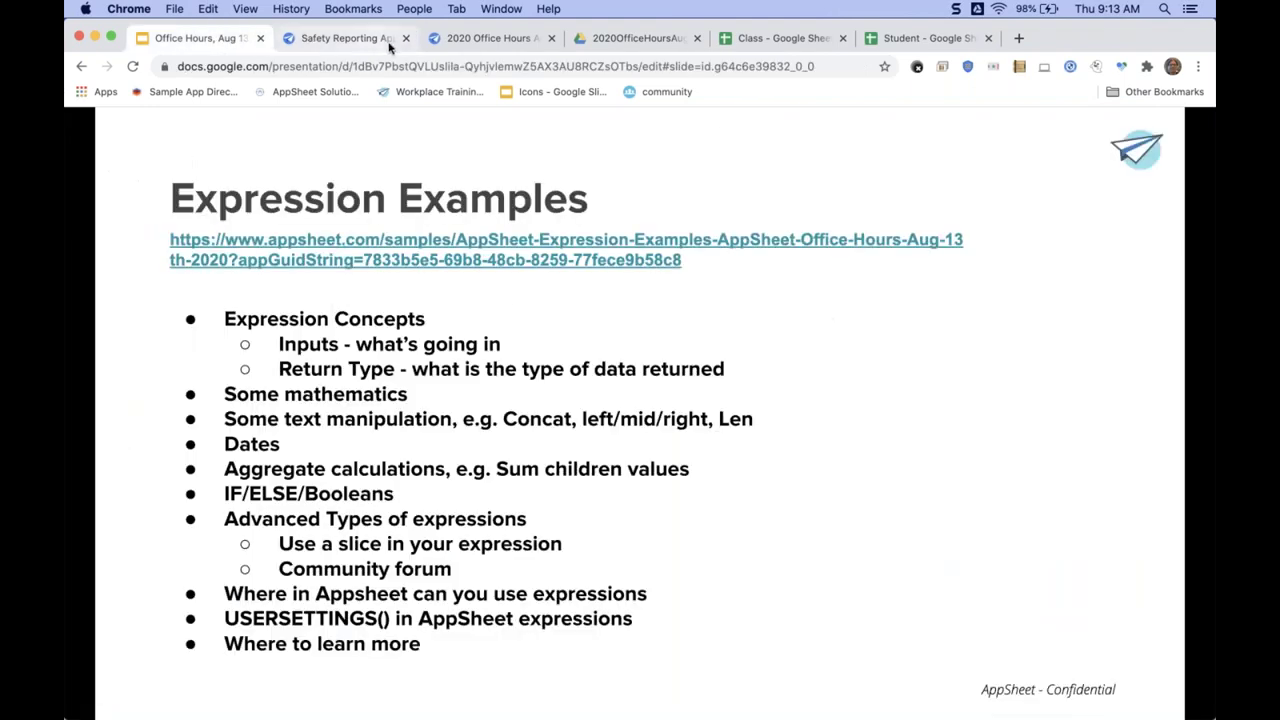
{"action": "left_click", "coordinate": [406, 38]}
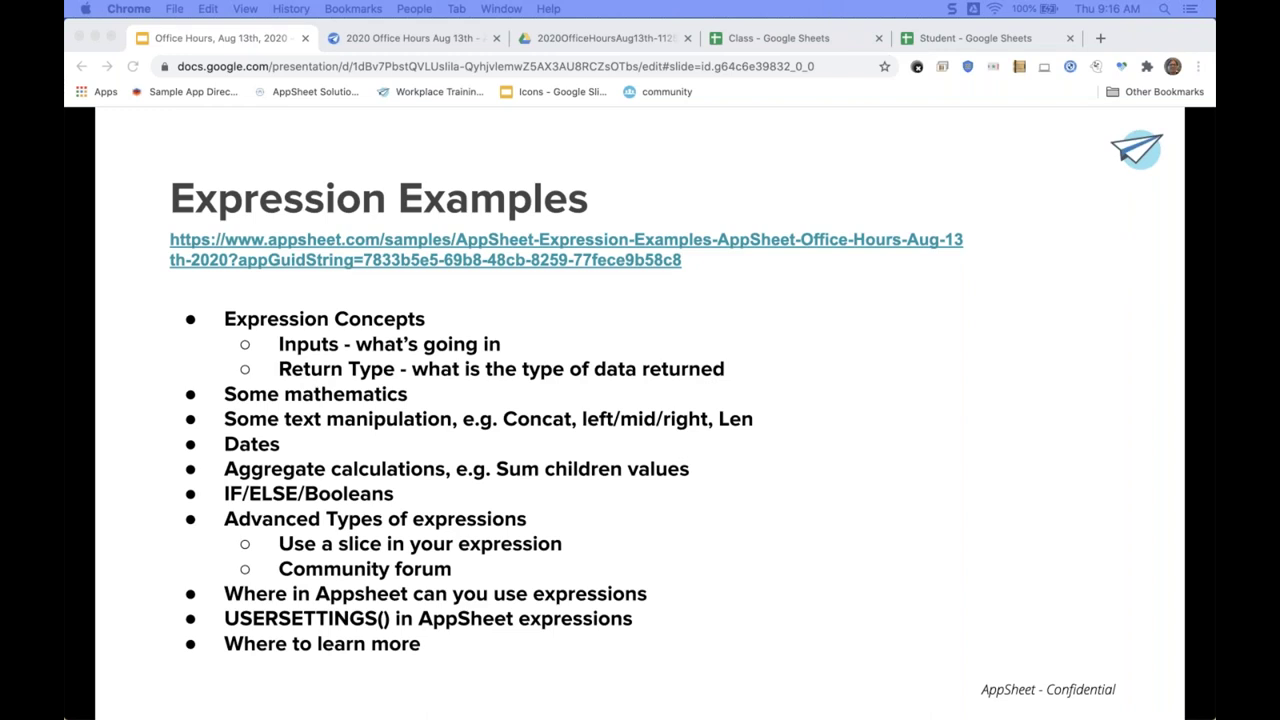
In the 2020 Office Hours Aug 13th editor, expand and collapse the Class and Student column lists.
{"action": "left_click", "coordinate": [393, 39]}
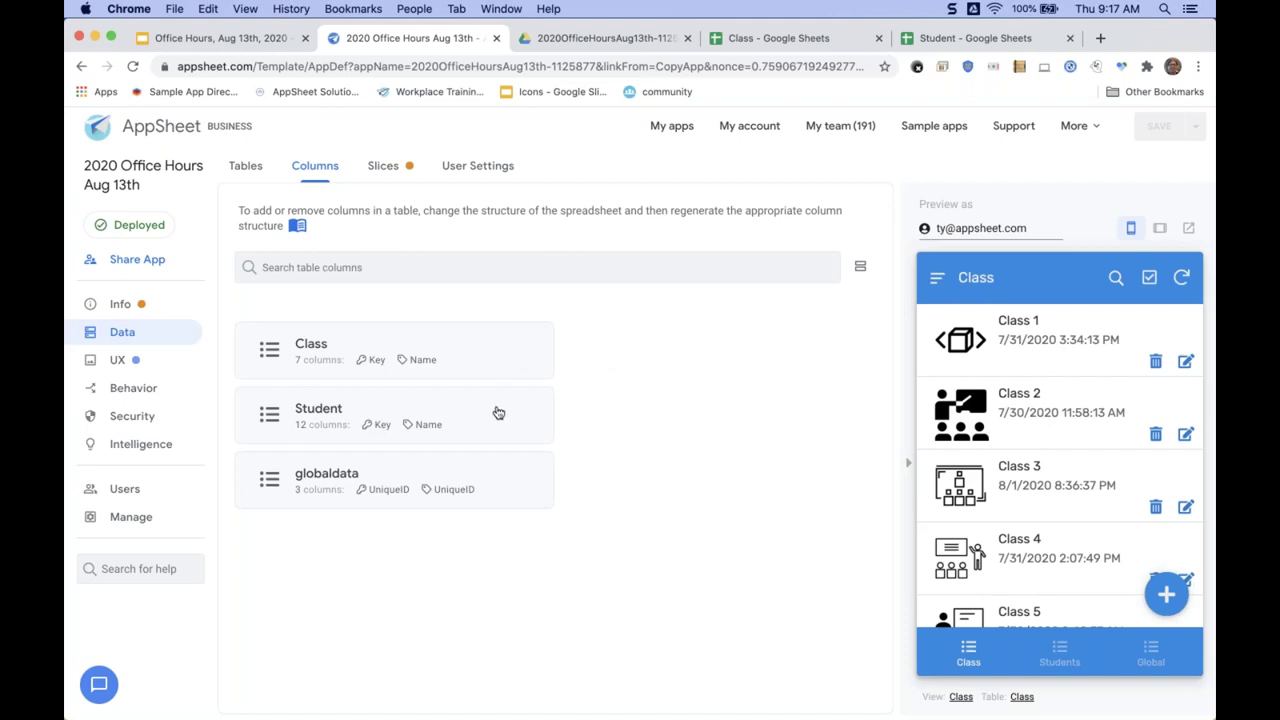
{"action": "left_click", "coordinate": [490, 354]}
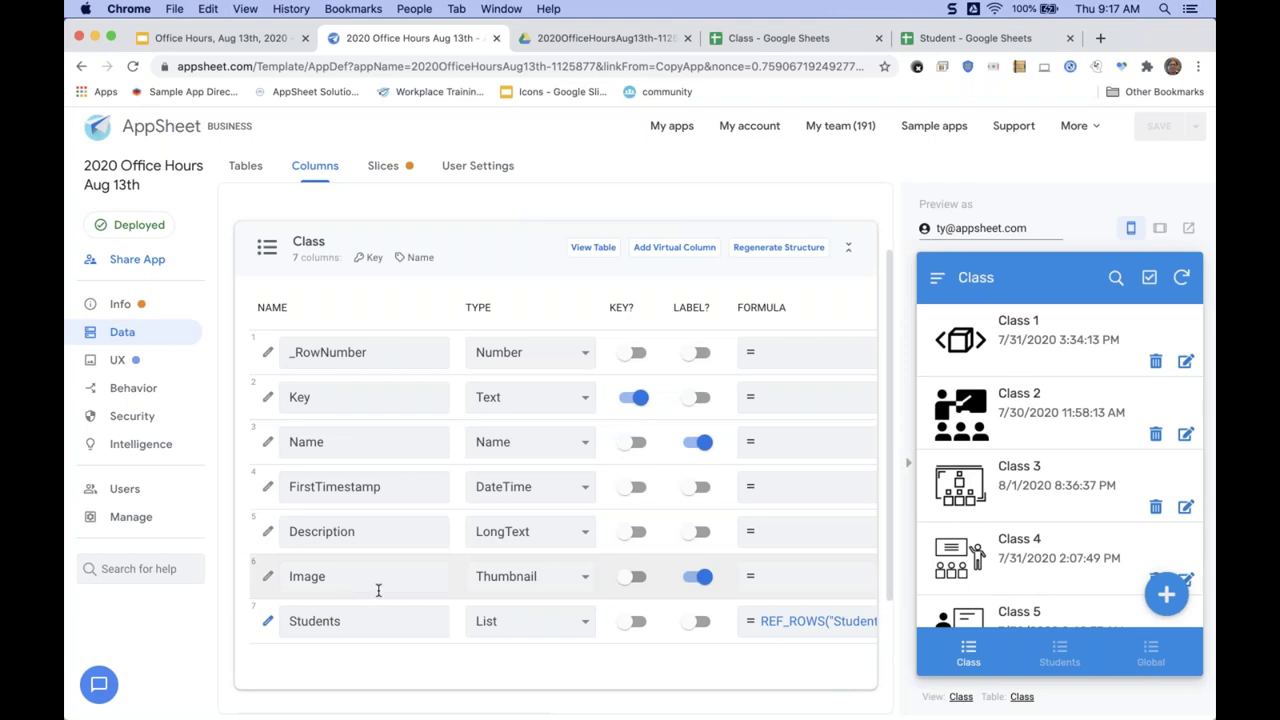
{"action": "left_click", "coordinate": [494, 260]}
{"action": "left_click", "coordinate": [466, 411]}
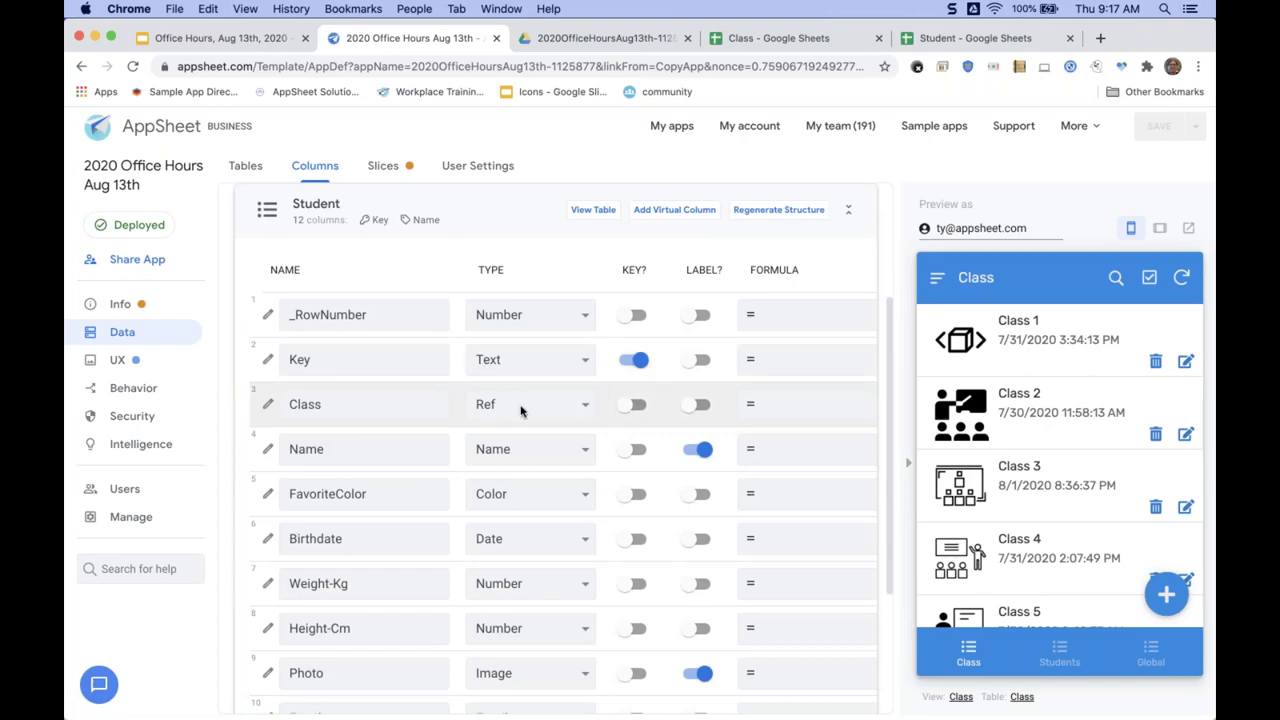
{"action": "scroll", "coordinate": [520, 410], "scroll_direction": "up", "scroll_amount": 5}
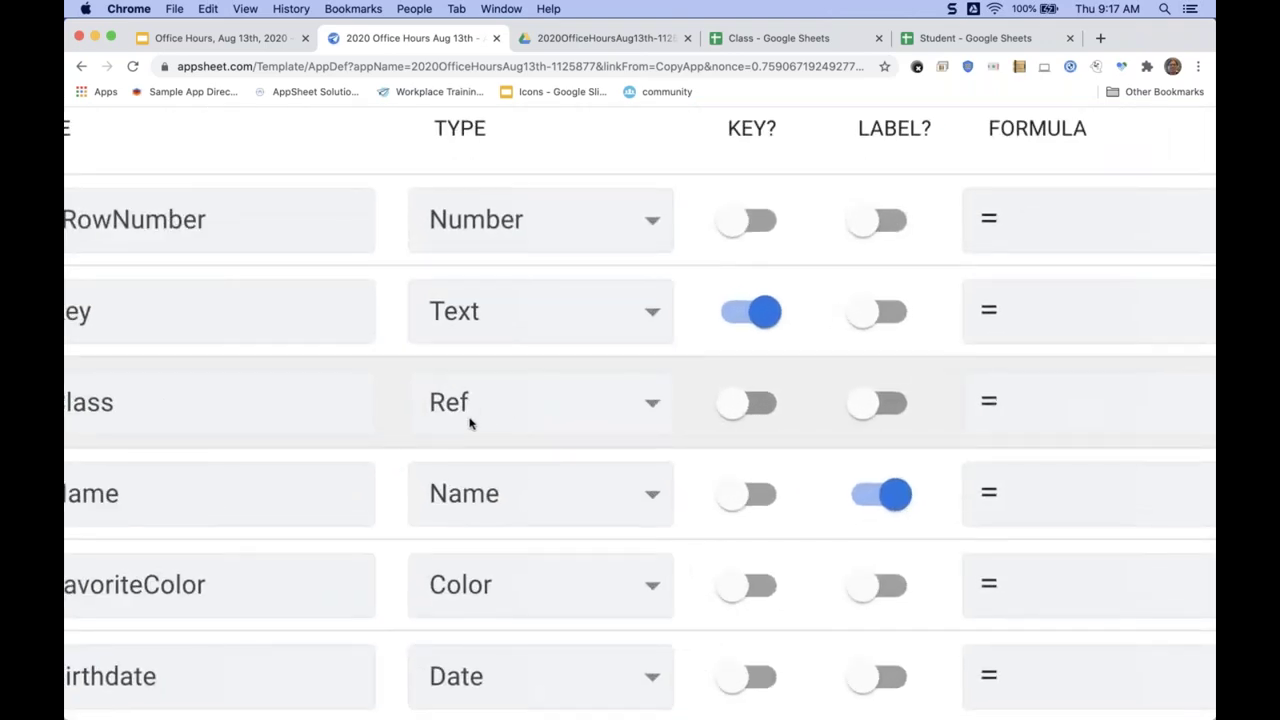
{"action": "scroll", "coordinate": [470, 423], "scroll_direction": "down", "scroll_amount": 5}
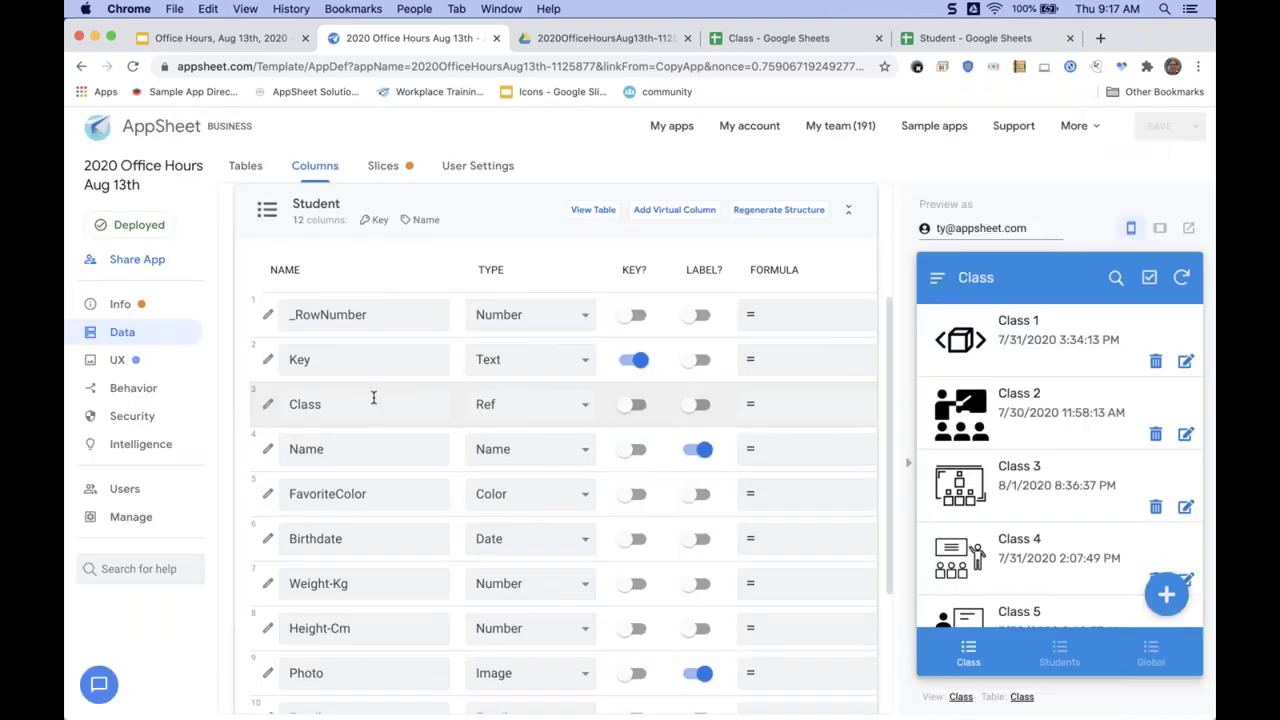
{"action": "left_click", "coordinate": [506, 222]}
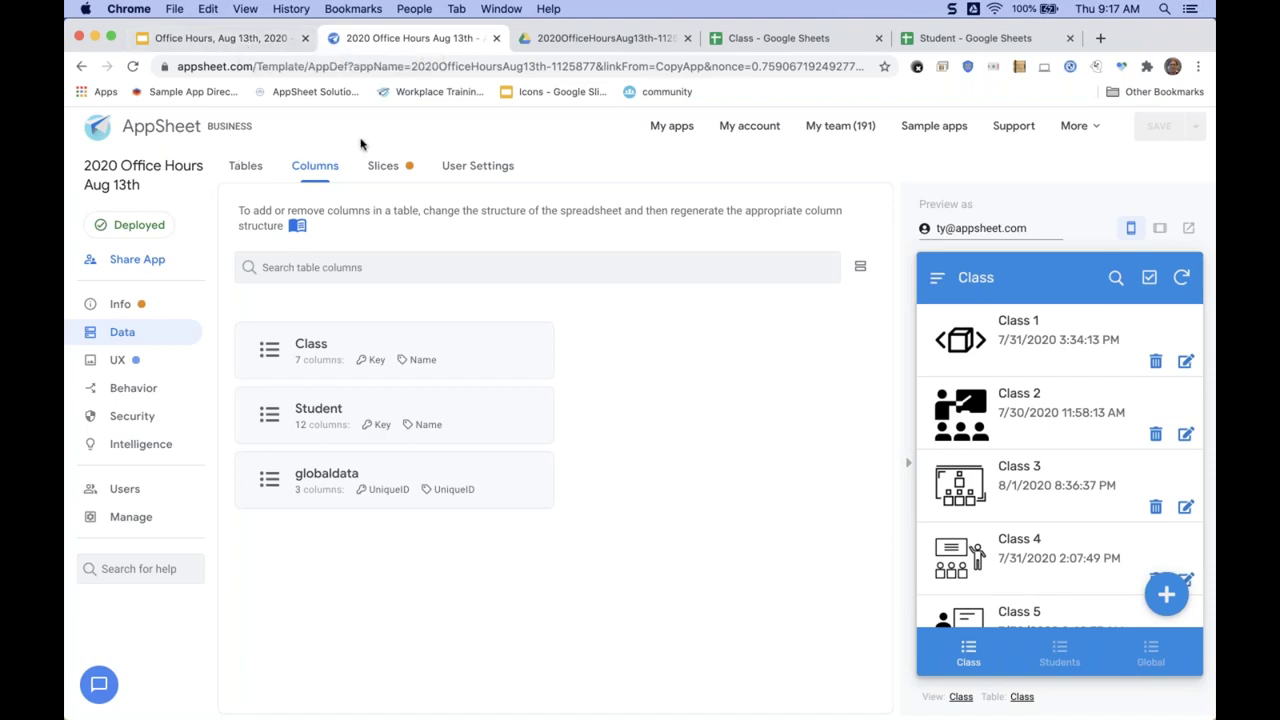
Return to the office hours slides on the Expression Examples slide.
{"action": "left_click", "coordinate": [258, 38]}
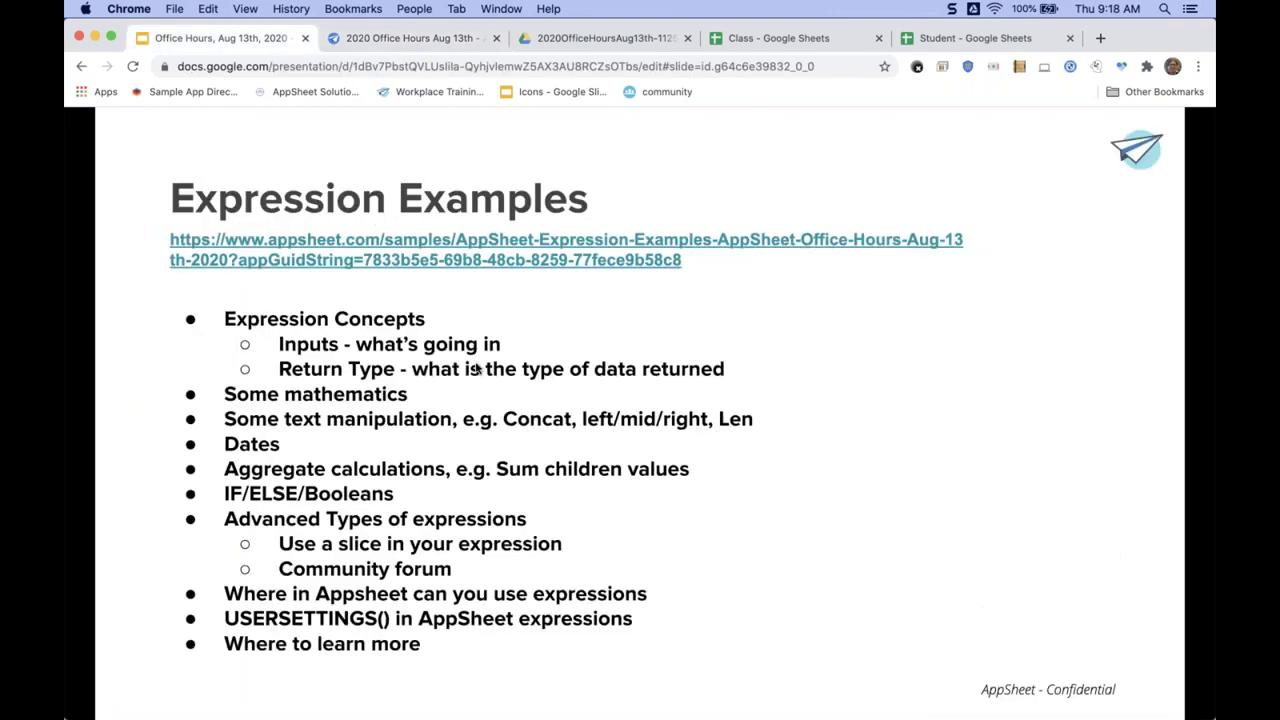
{"action": "mouse_move", "coordinate": [356, 623]}
Expand the Student table to list its 12 columns, including Height-Cm and the Ref-type Class.
{"action": "left_click", "coordinate": [425, 41]}
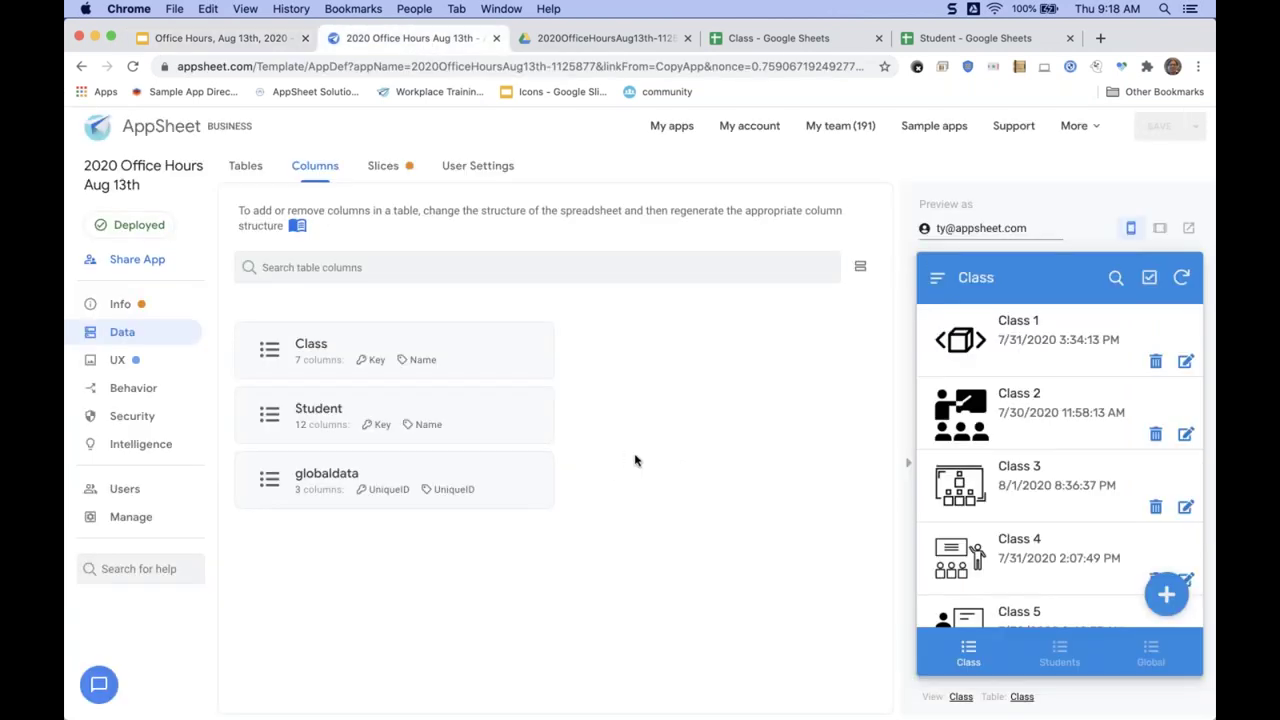
{"action": "left_click", "coordinate": [509, 414]}
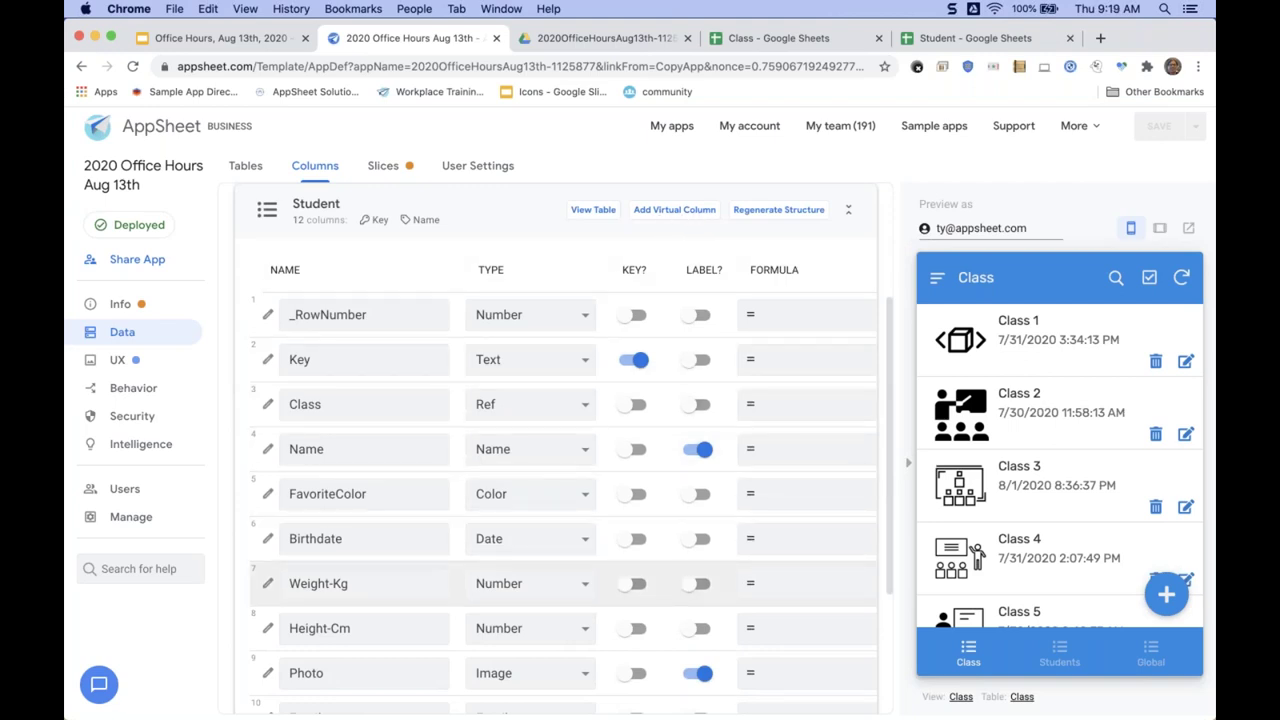
{"action": "scroll", "coordinate": [383, 537], "scroll_direction": "down", "scroll_amount": 1}
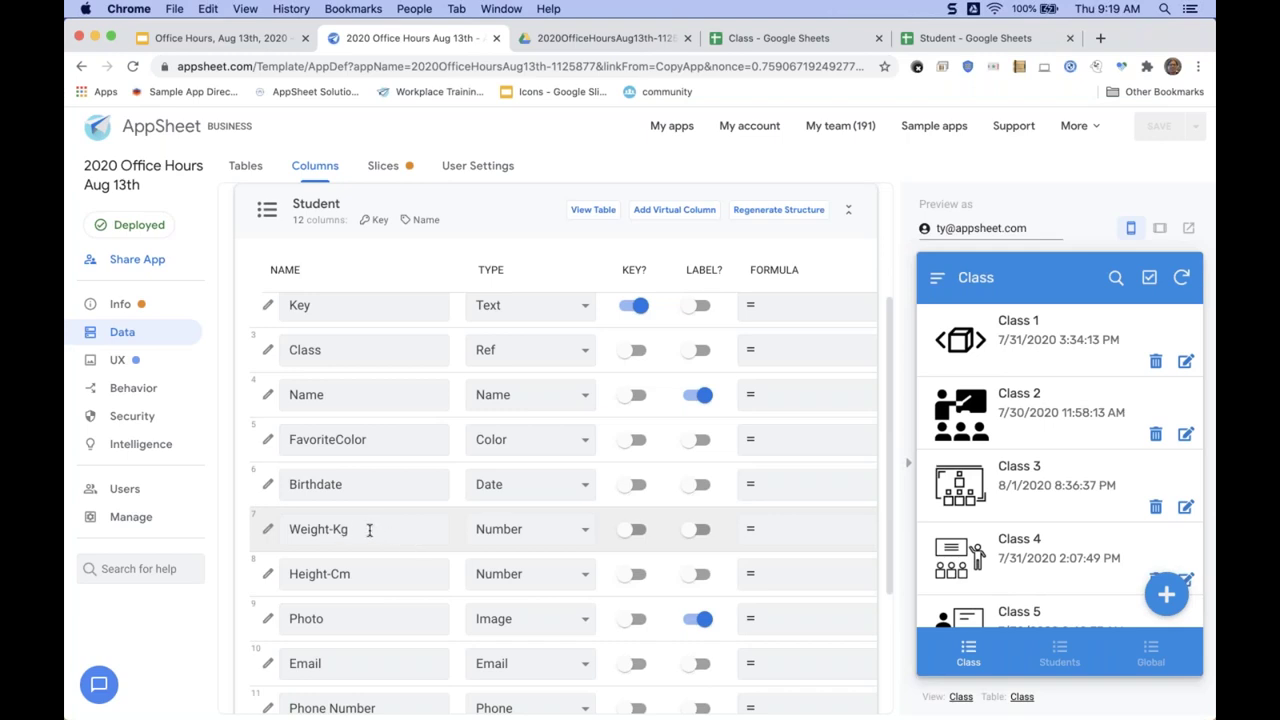
{"action": "left_click", "coordinate": [360, 575]}
{"action": "scroll", "coordinate": [396, 536], "scroll_direction": "up", "scroll_amount": 2}
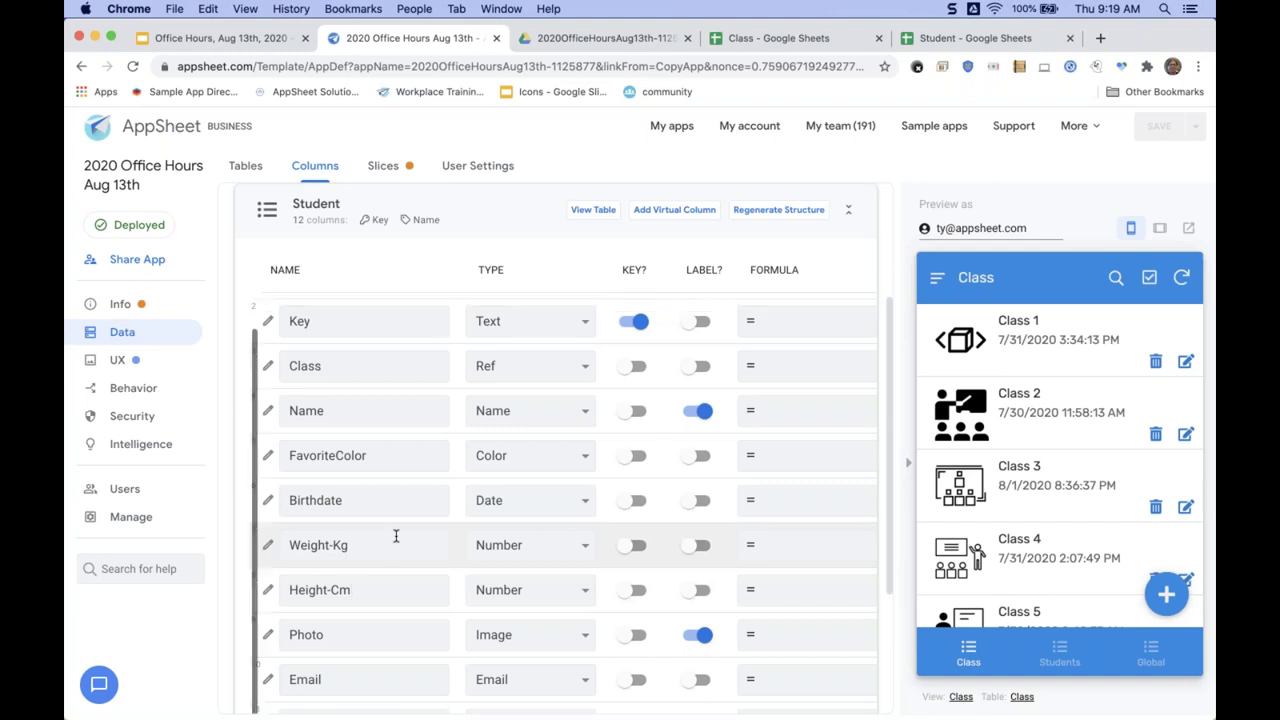
Add a virtual column named Incorrect BMI to the Student table.
{"action": "left_click", "coordinate": [674, 209]}
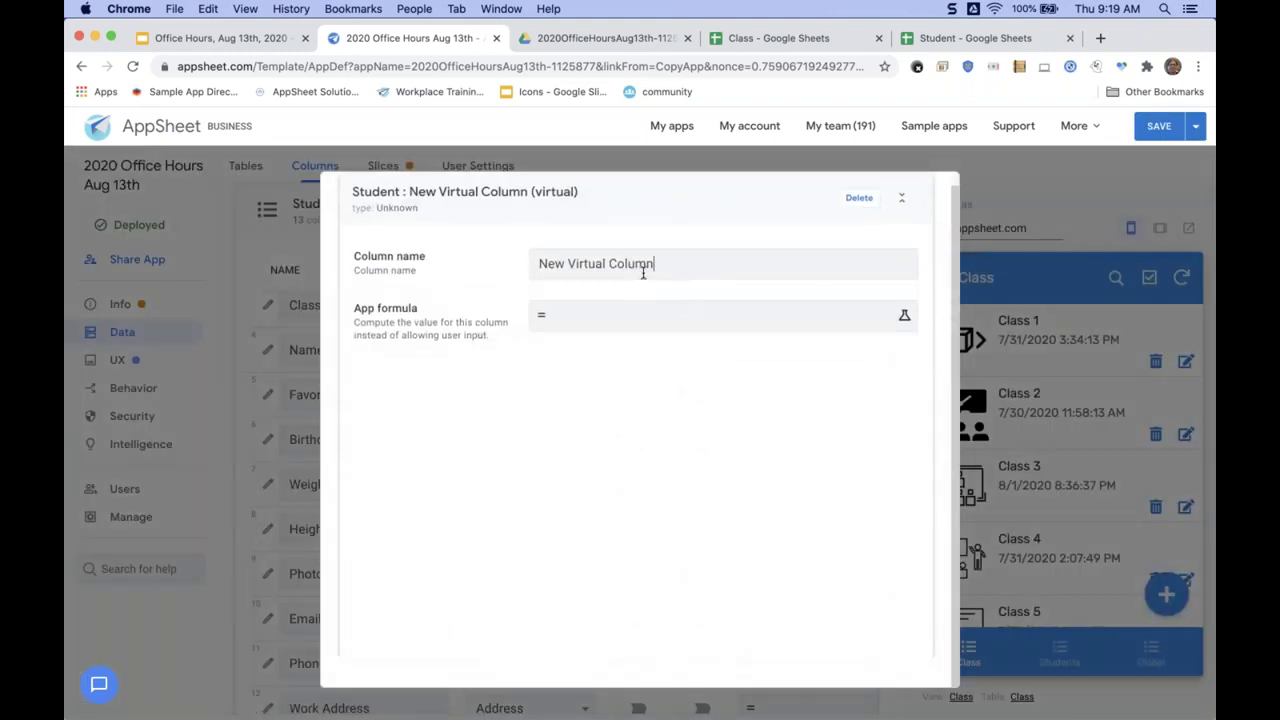
{"action": "triple_click", "coordinate": [644, 268]}
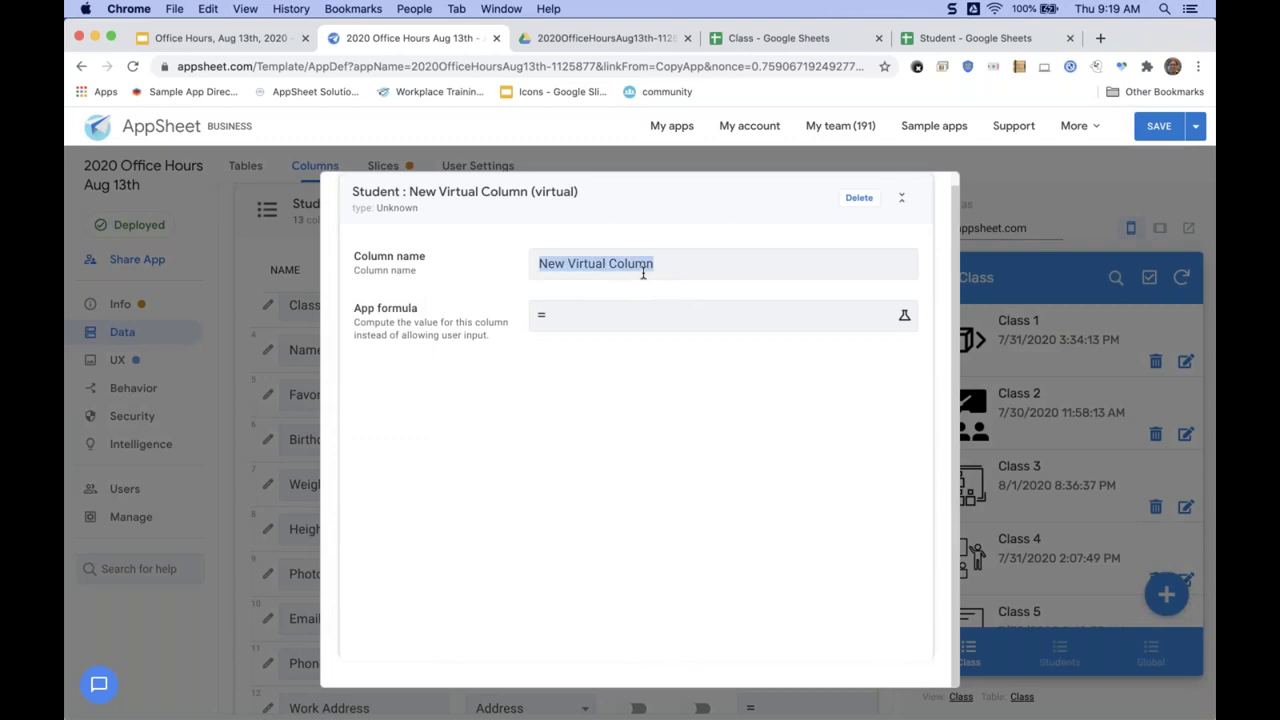
{"action": "type", "text": "Incorrect"}
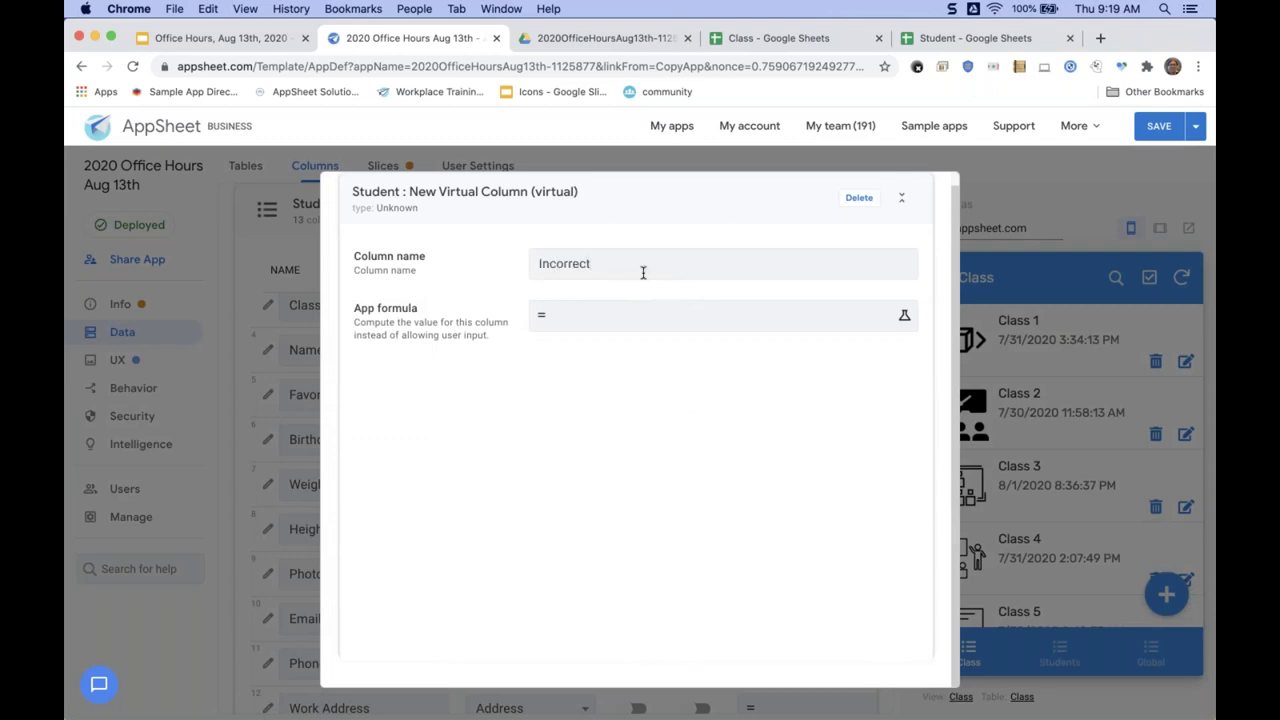
{"action": "type", "text": " BMI"}
{"action": "left_click", "coordinate": [657, 320]}
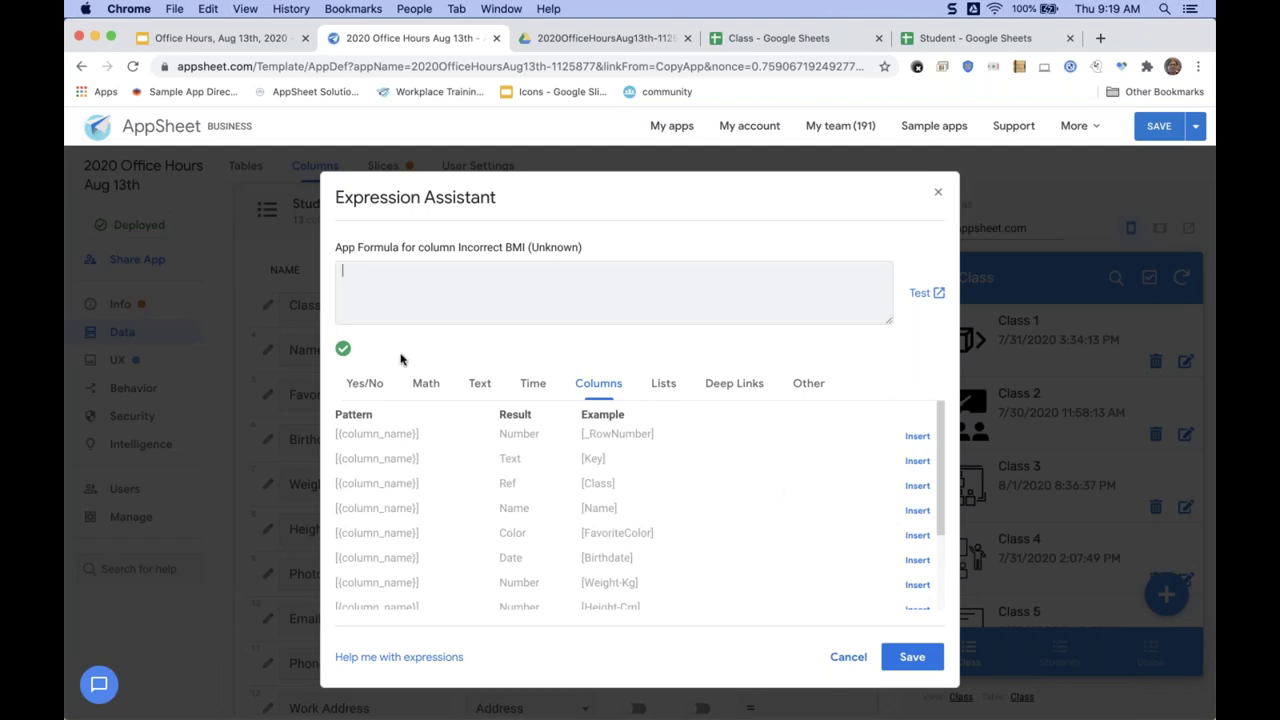
Browse the Yes/No, math, text, date-time and column expression patterns in the Expression Assistant.
{"action": "left_click", "coordinate": [364, 385]}
{"action": "left_click", "coordinate": [425, 385]}
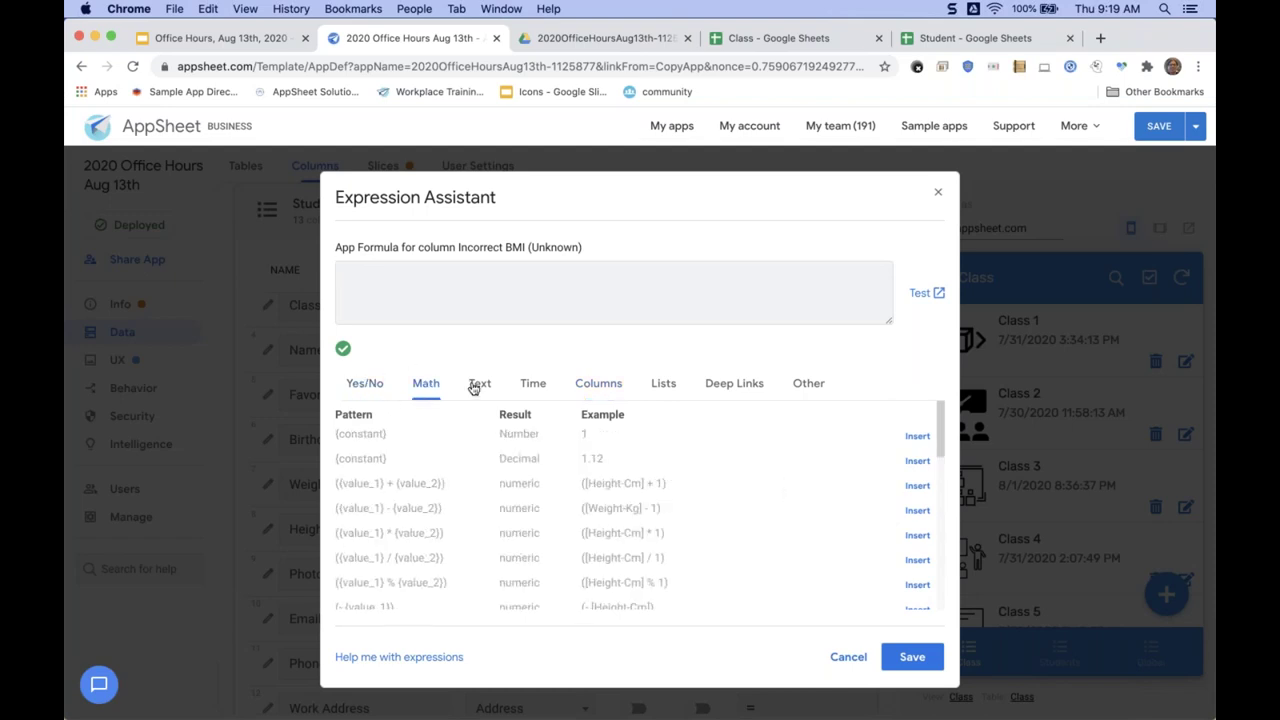
{"action": "left_click", "coordinate": [476, 385]}
{"action": "left_click", "coordinate": [533, 386]}
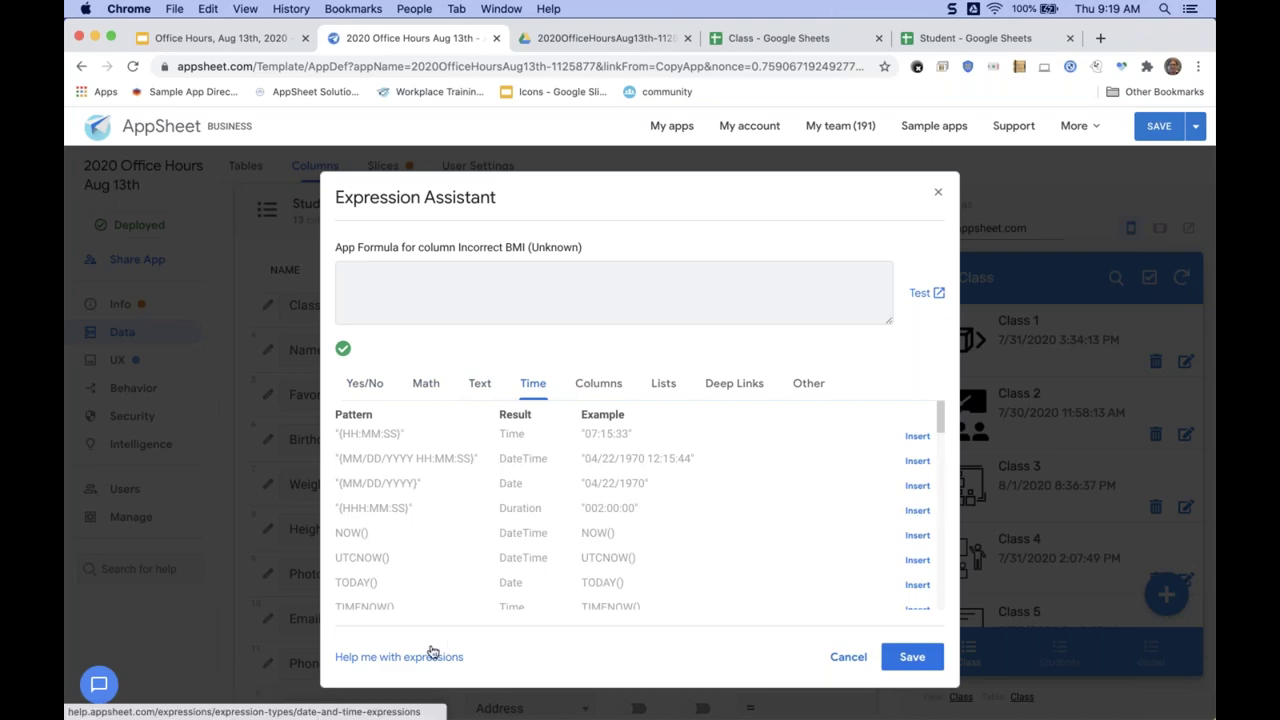
{"action": "scroll", "coordinate": [432, 652], "scroll_direction": "up", "scroll_amount": 5}
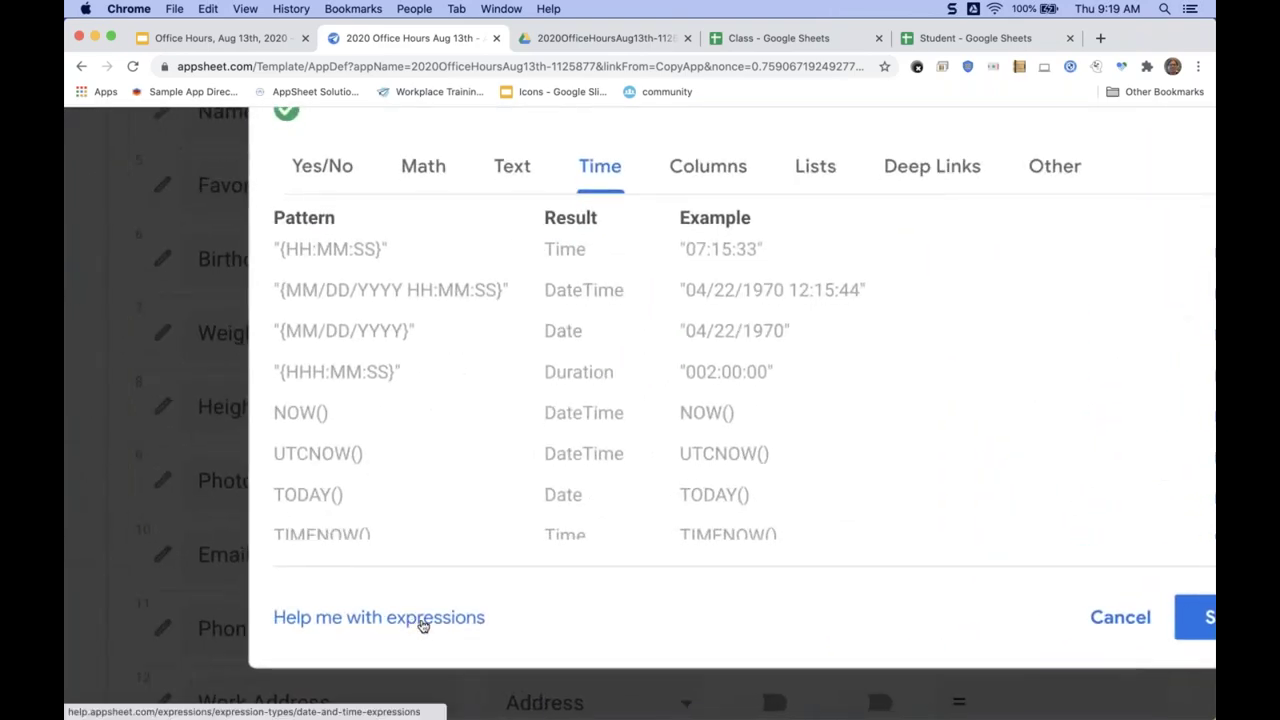
{"action": "scroll", "coordinate": [423, 624], "scroll_direction": "down", "scroll_amount": 5}
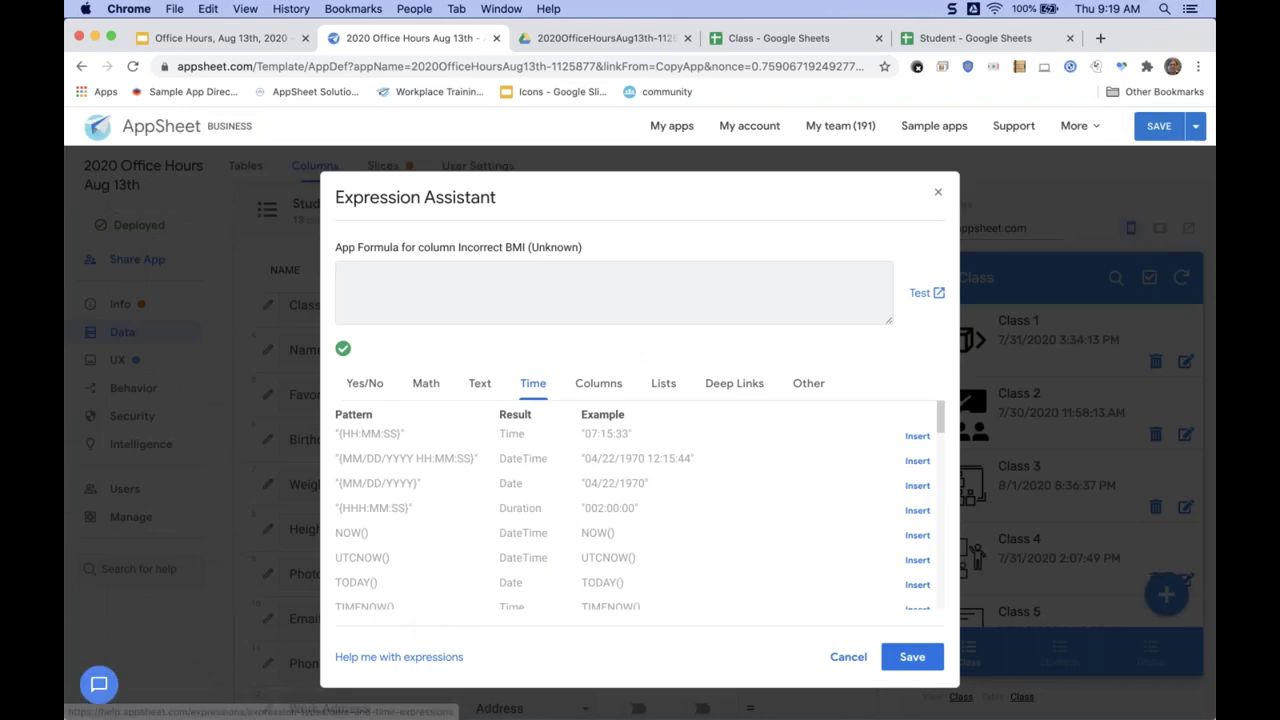
{"action": "left_click", "coordinate": [604, 383]}
{"action": "scroll", "coordinate": [754, 522], "scroll_direction": "down", "scroll_amount": 2}
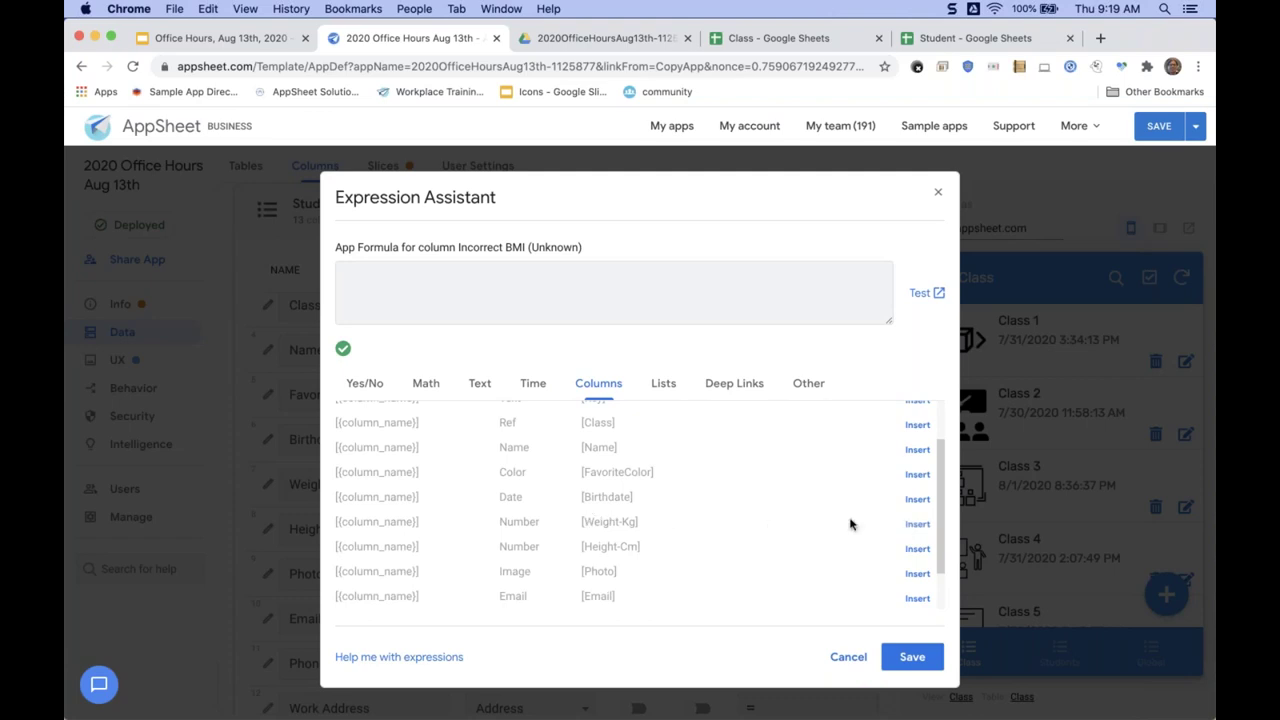
Enter the formula [Weight-Kg] / [Weight-Kg] and save it.
{"action": "left_click", "coordinate": [914, 524]}
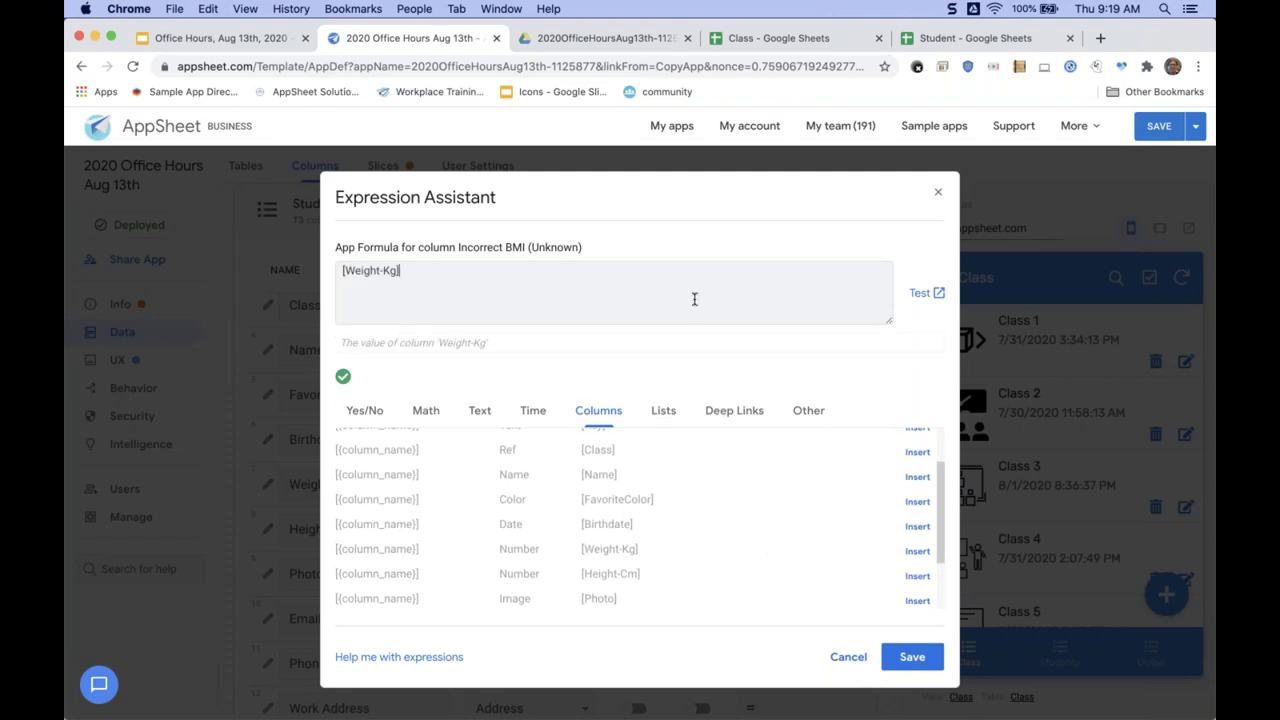
{"action": "type", "text": "/"}
{"action": "left_click", "coordinate": [914, 570]}
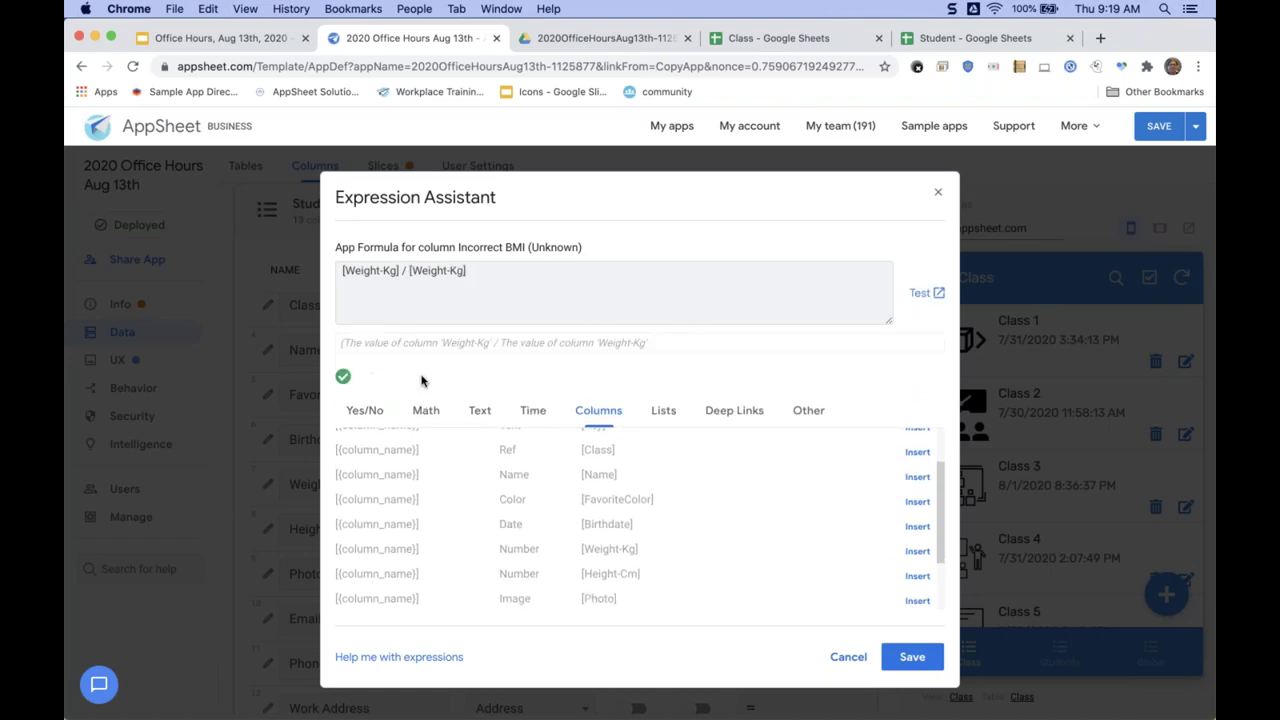
{"action": "left_click", "coordinate": [910, 659]}
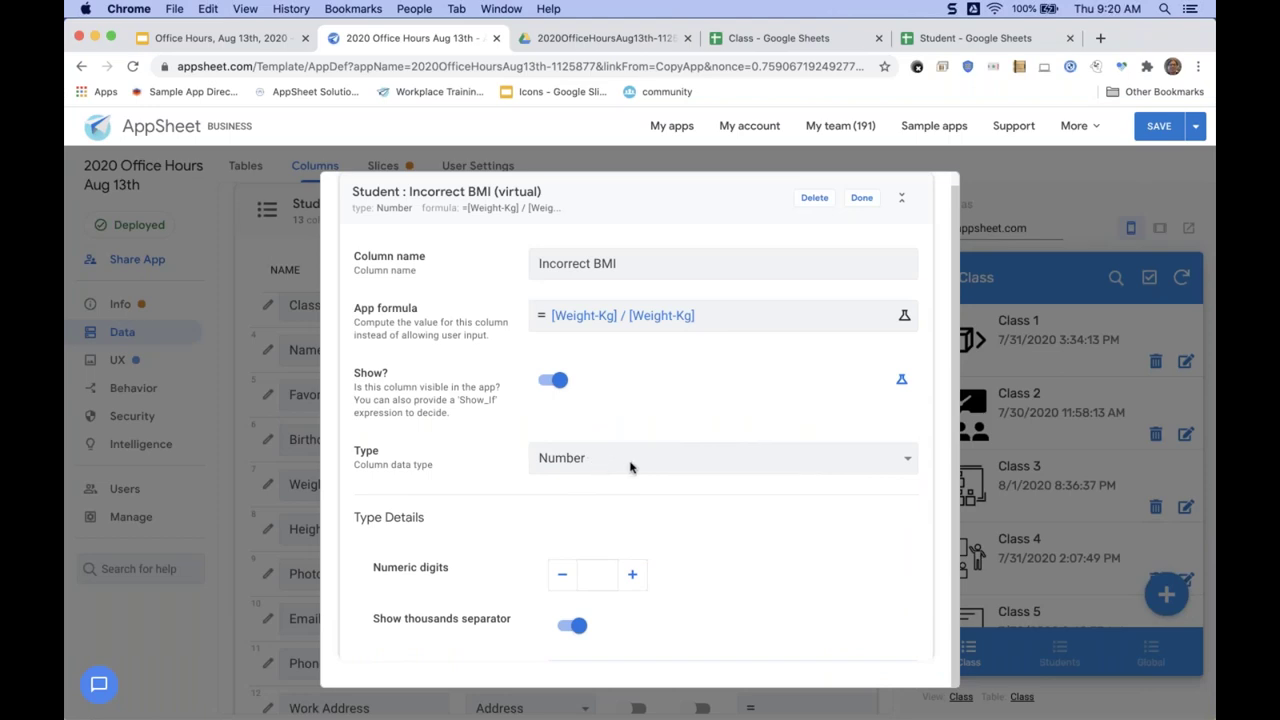
Finish the Incorrect BMI column edit and save the app.
{"action": "left_click", "coordinate": [863, 203]}
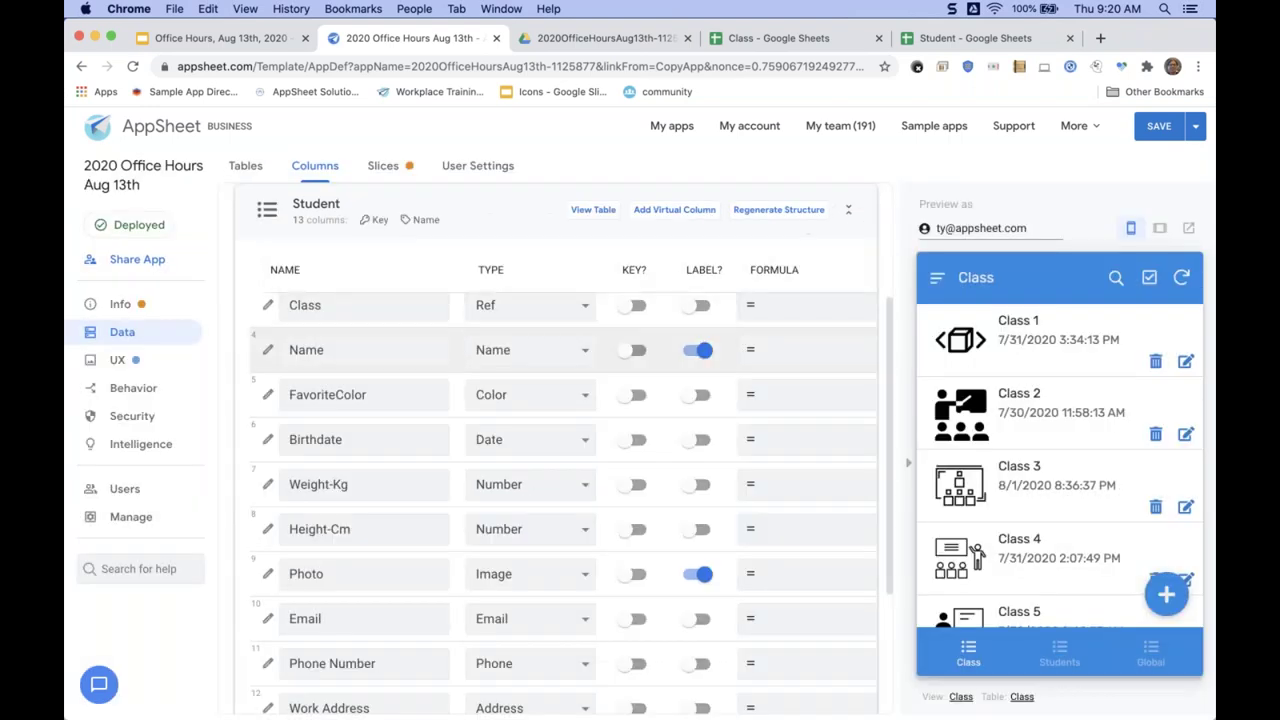
{"action": "scroll", "coordinate": [557, 566], "scroll_direction": "down", "scroll_amount": 3}
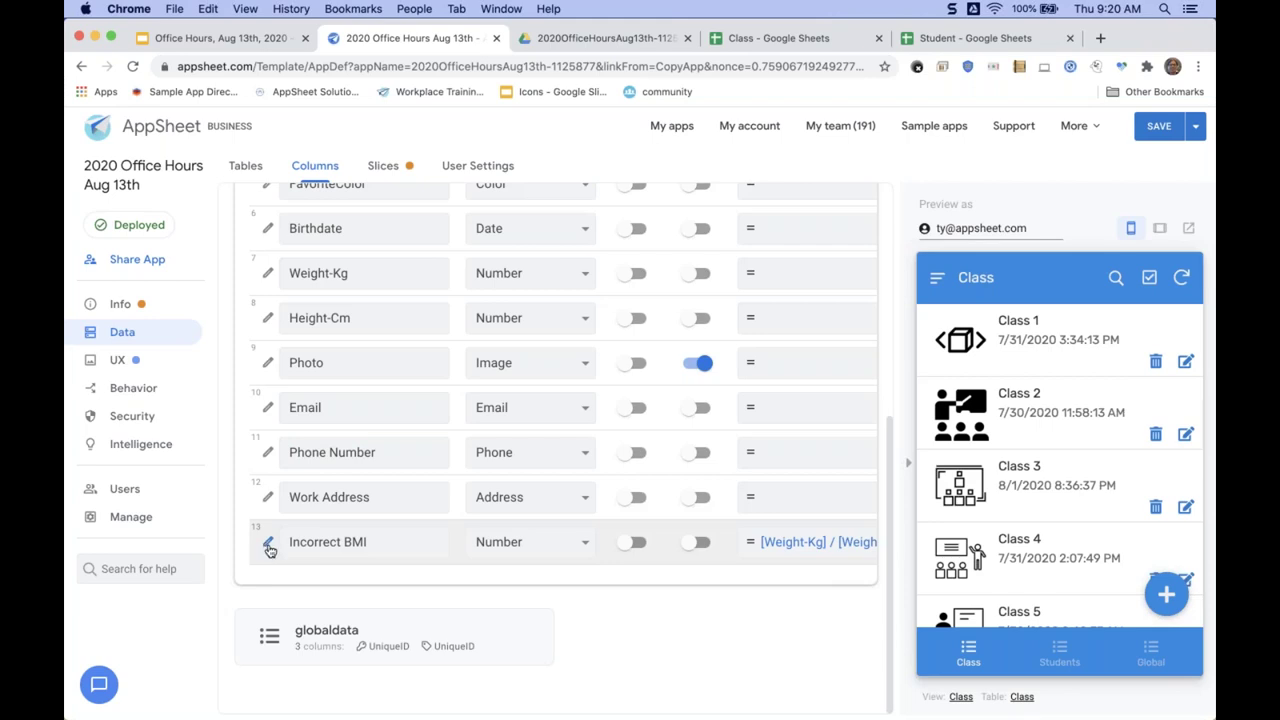
{"action": "left_click", "coordinate": [1157, 127]}
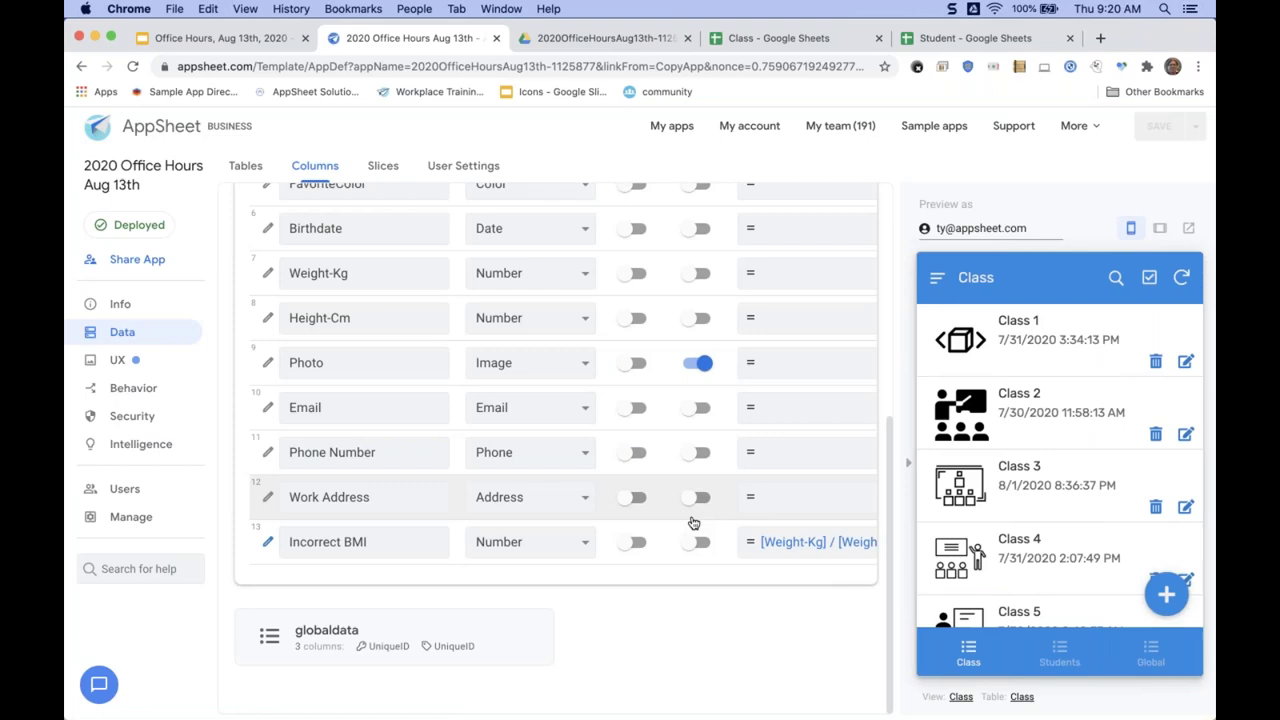
Replace the second [Weight-Kg] with [Height-Cm] so the formula reads [Weight-Kg] / [Height-Cm], and save.
{"action": "left_click", "coordinate": [810, 541]}
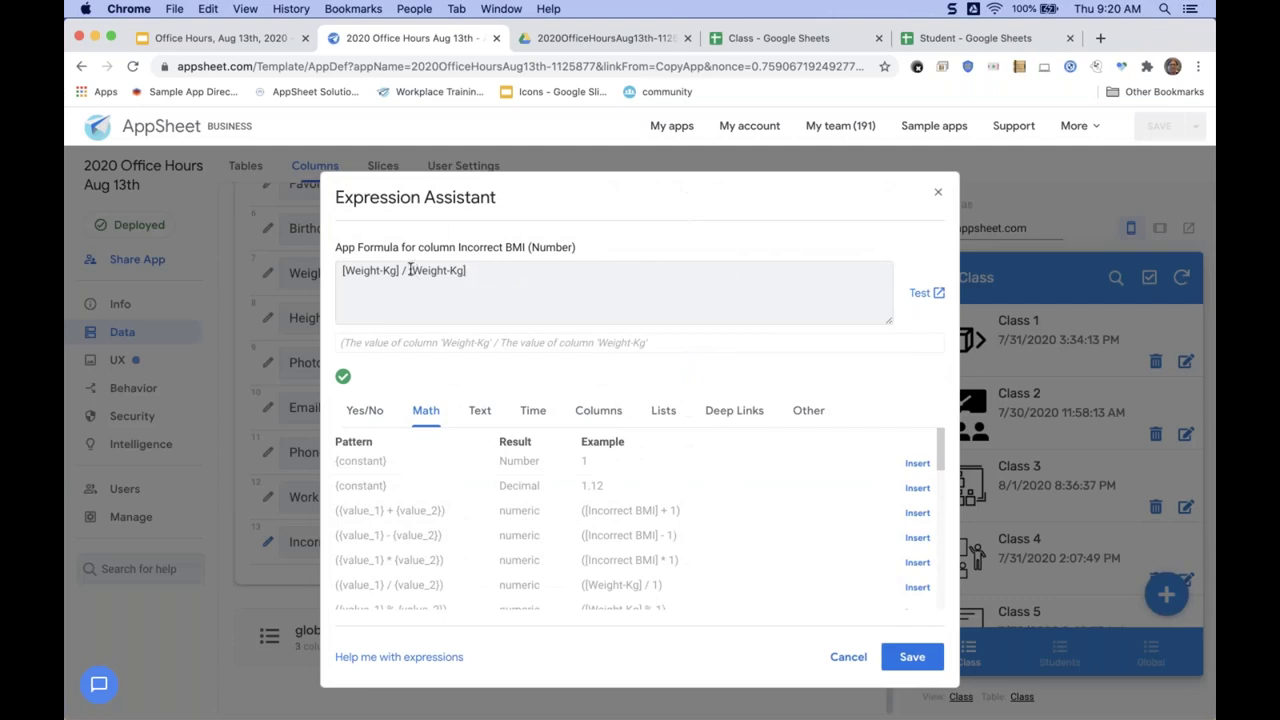
{"action": "left_click_drag", "start_coordinate": [410, 270], "coordinate": [499, 281]}
{"action": "key", "text": "BackSpace"}
{"action": "scroll", "coordinate": [723, 514], "scroll_direction": "down", "scroll_amount": 1}
{"action": "left_click", "coordinate": [601, 431]}
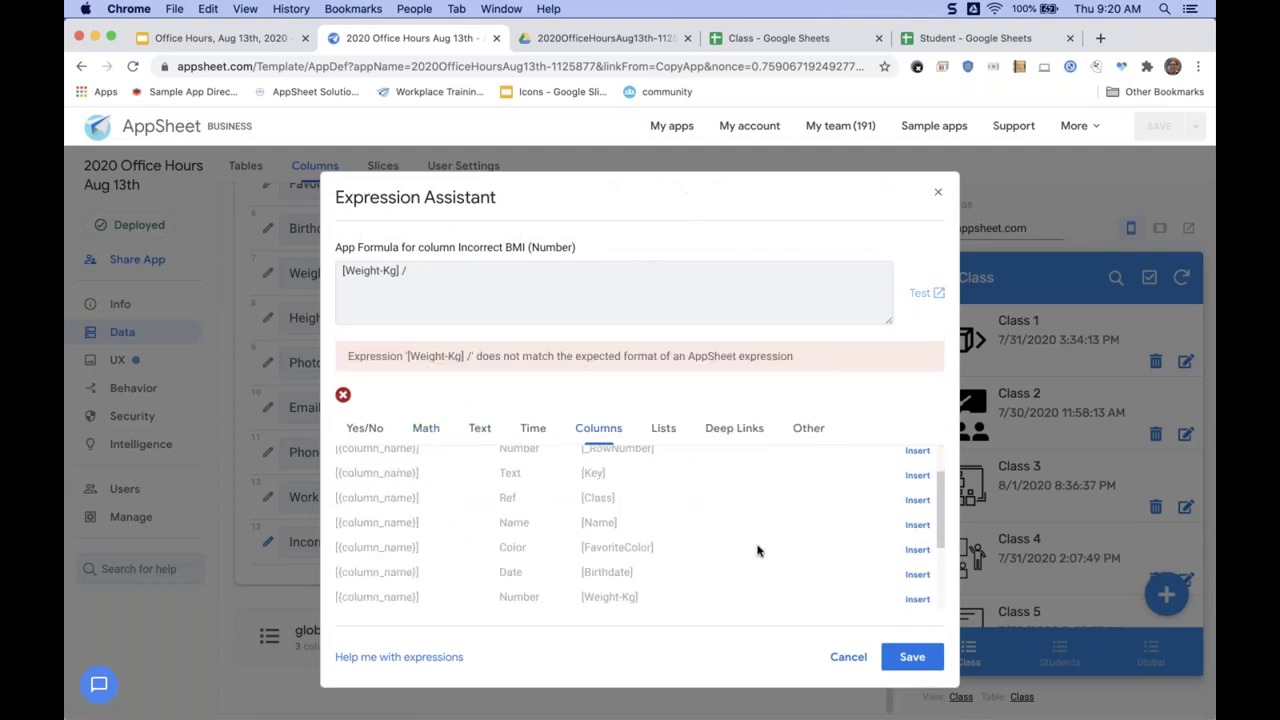
{"action": "scroll", "coordinate": [757, 546], "scroll_direction": "down", "scroll_amount": 3}
{"action": "left_click", "coordinate": [917, 549]}
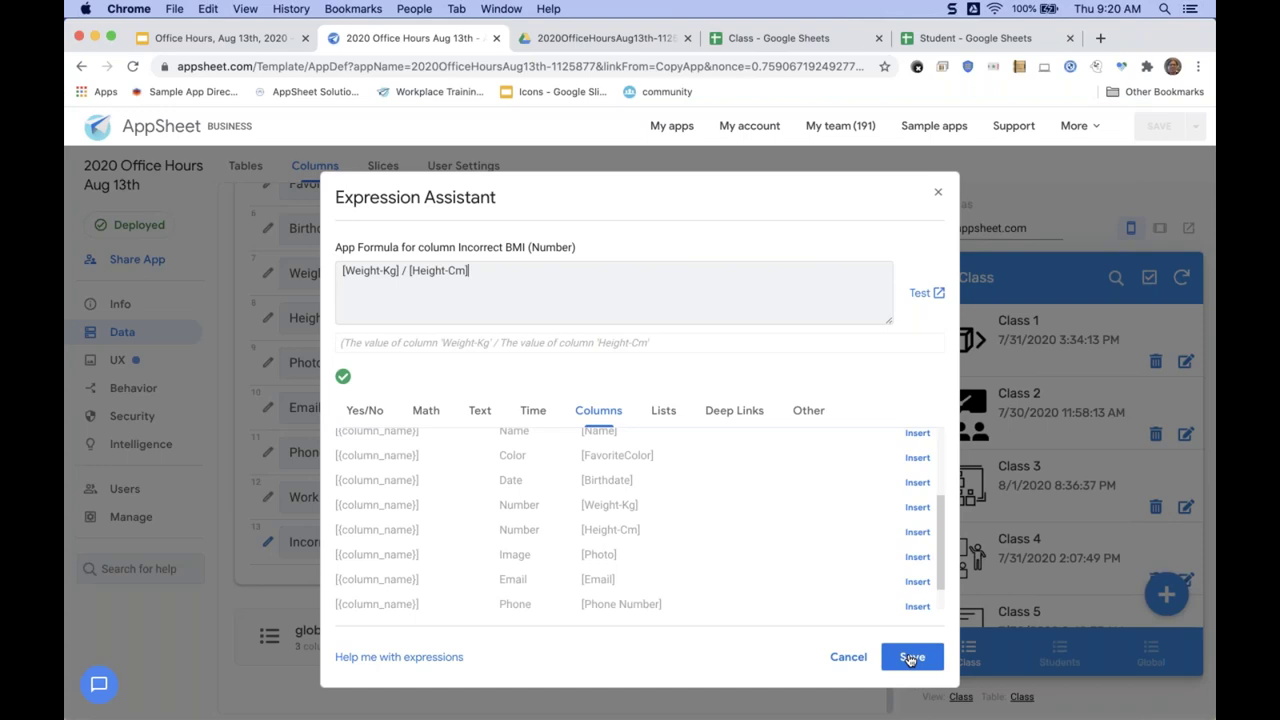
{"action": "left_click", "coordinate": [910, 657]}
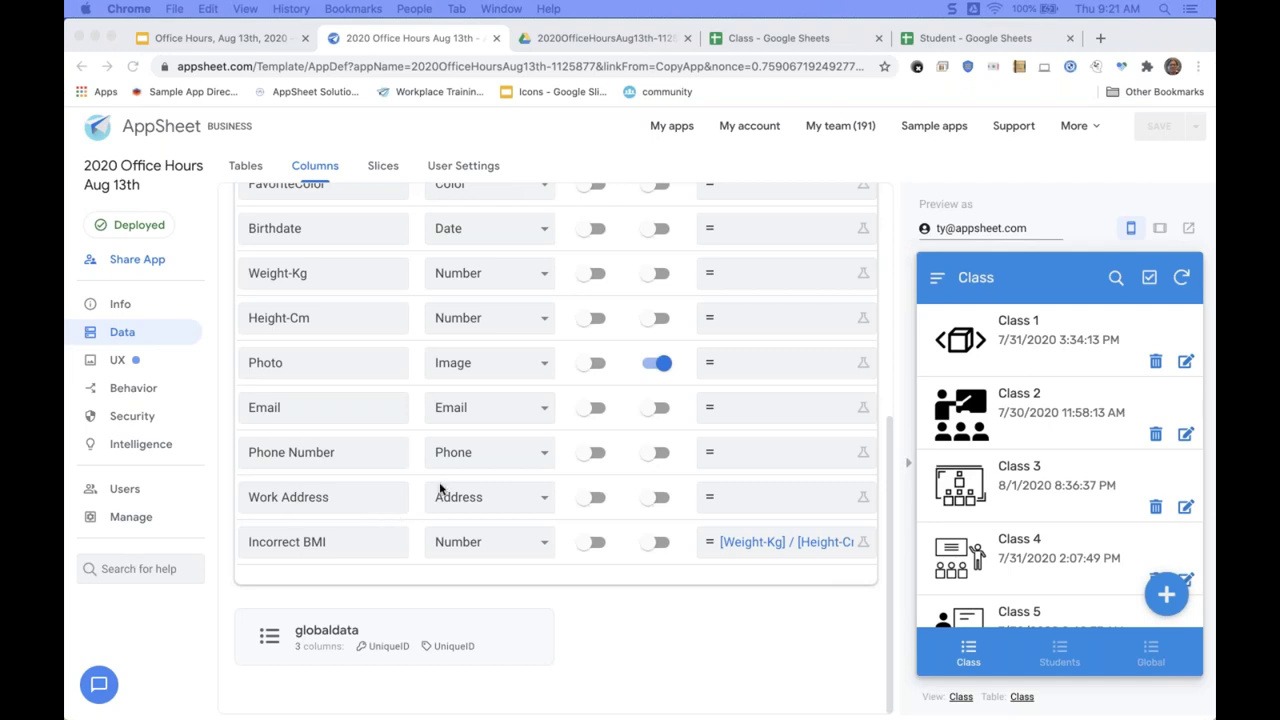
{"action": "scroll", "coordinate": [440, 488], "scroll_direction": "up", "scroll_amount": 3}
{"action": "scroll", "coordinate": [443, 491], "scroll_direction": "down", "scroll_amount": 3}
Paste the BMI = kg/m2 reference note into the Incorrect BMI formula, then delete it.
{"action": "left_click", "coordinate": [773, 542]}
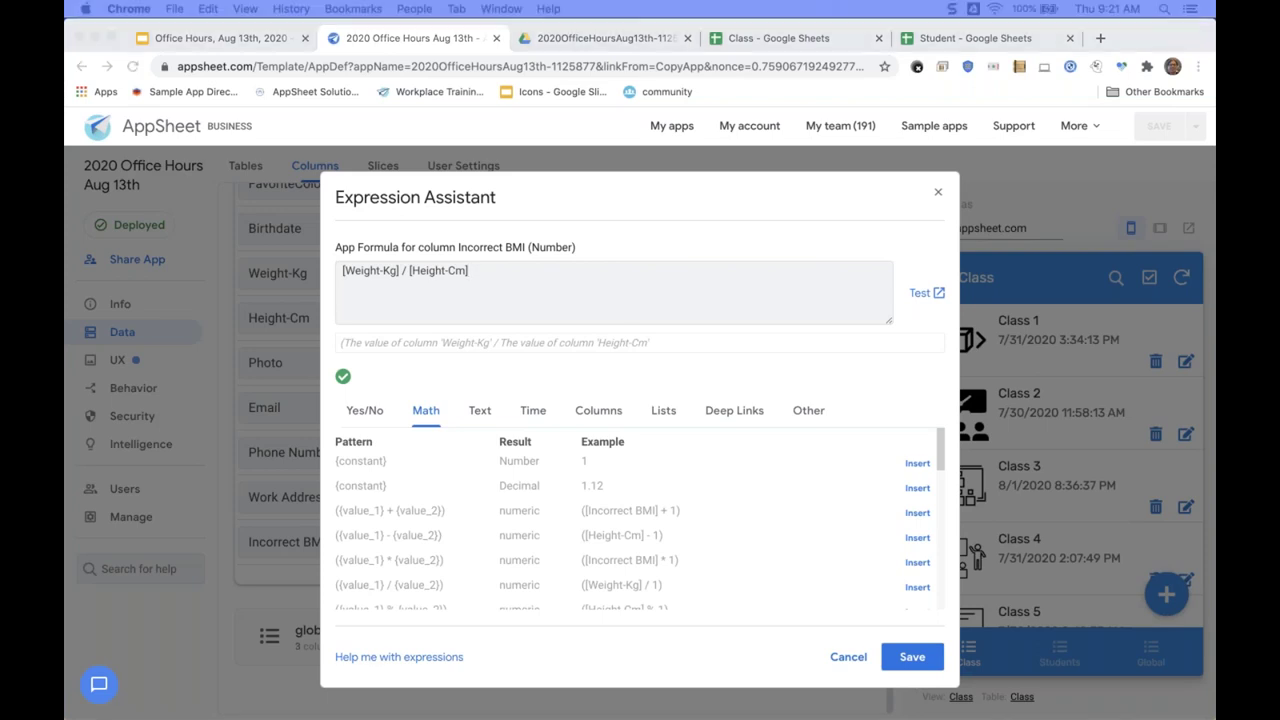
{"action": "left_click", "coordinate": [684, 304]}
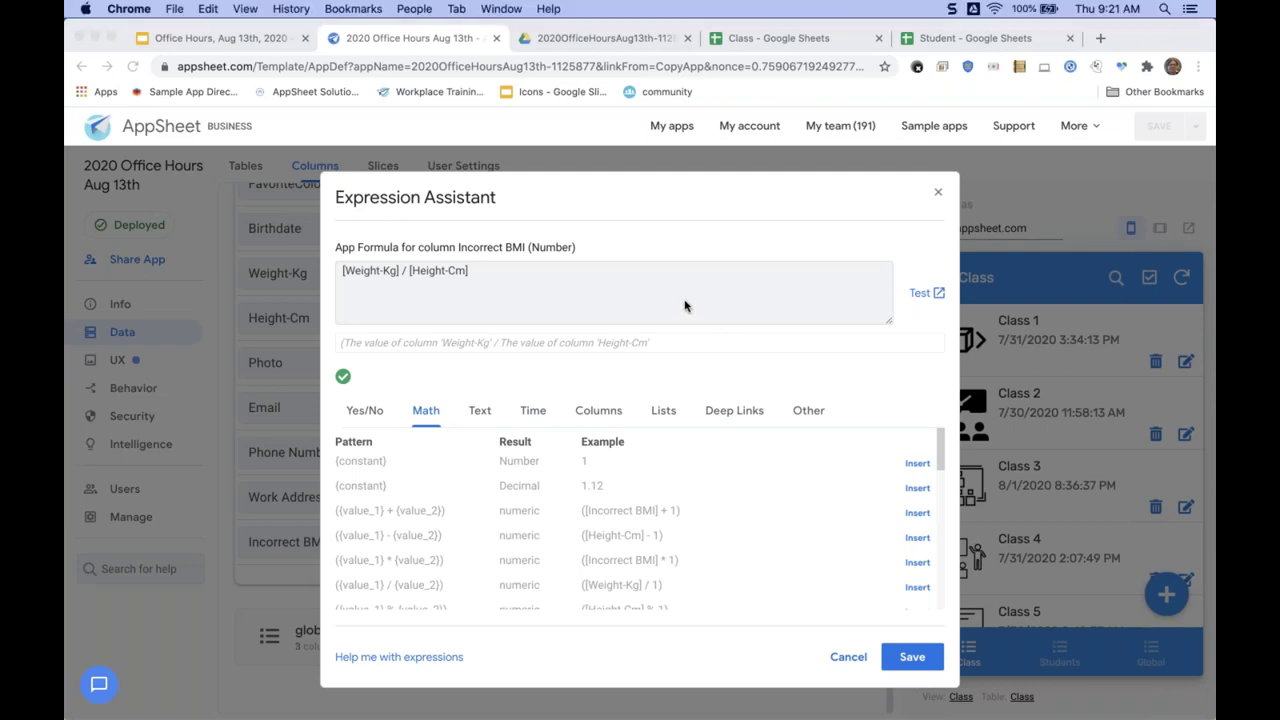
{"action": "type", "text": "BMI = kg/m2"}
{"action": "key", "text": "super+Left"}
{"action": "key", "text": "Return"}
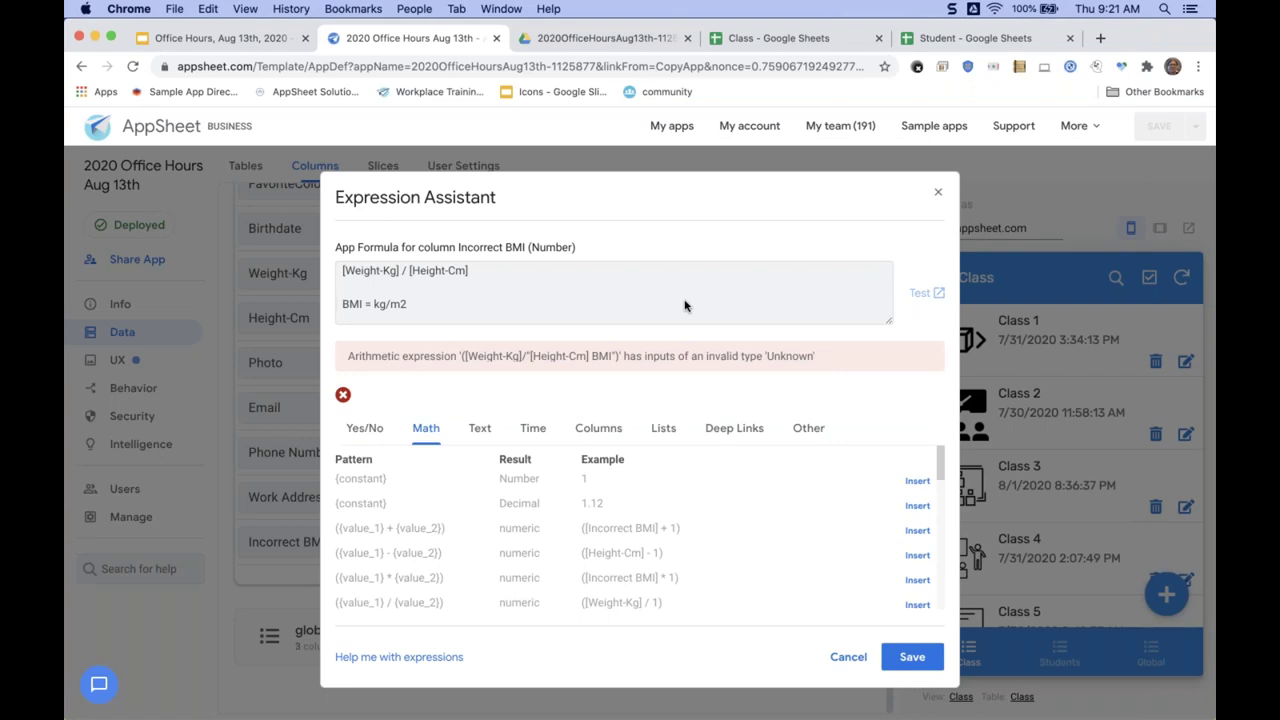
{"action": "key", "text": "Up"}
{"action": "key", "text": "Up"}
{"action": "triple_click", "coordinate": [685, 305]}
{"action": "key", "text": "BackSpace"}
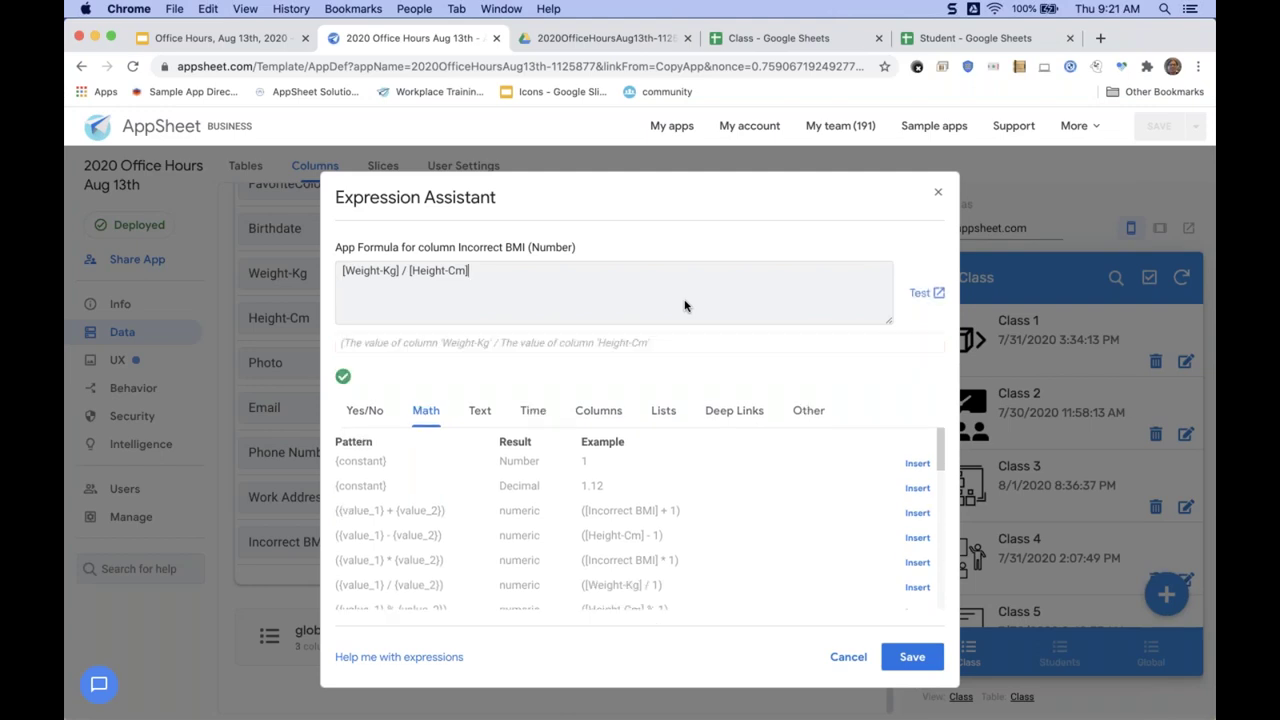
Change the divisor to (([Height-Cm]/100)*([Height-Cm]/100)), the squared height in metres.
{"action": "type", "text": "/100"}
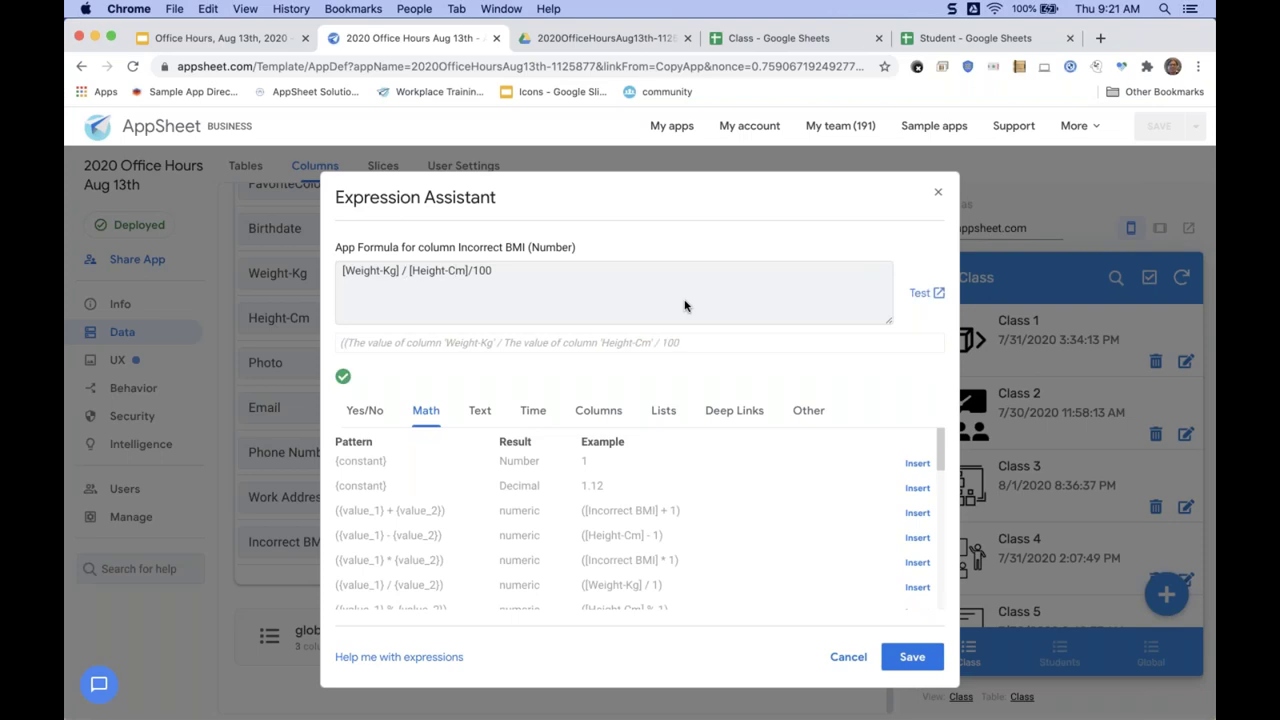
{"action": "type", "text": "("}
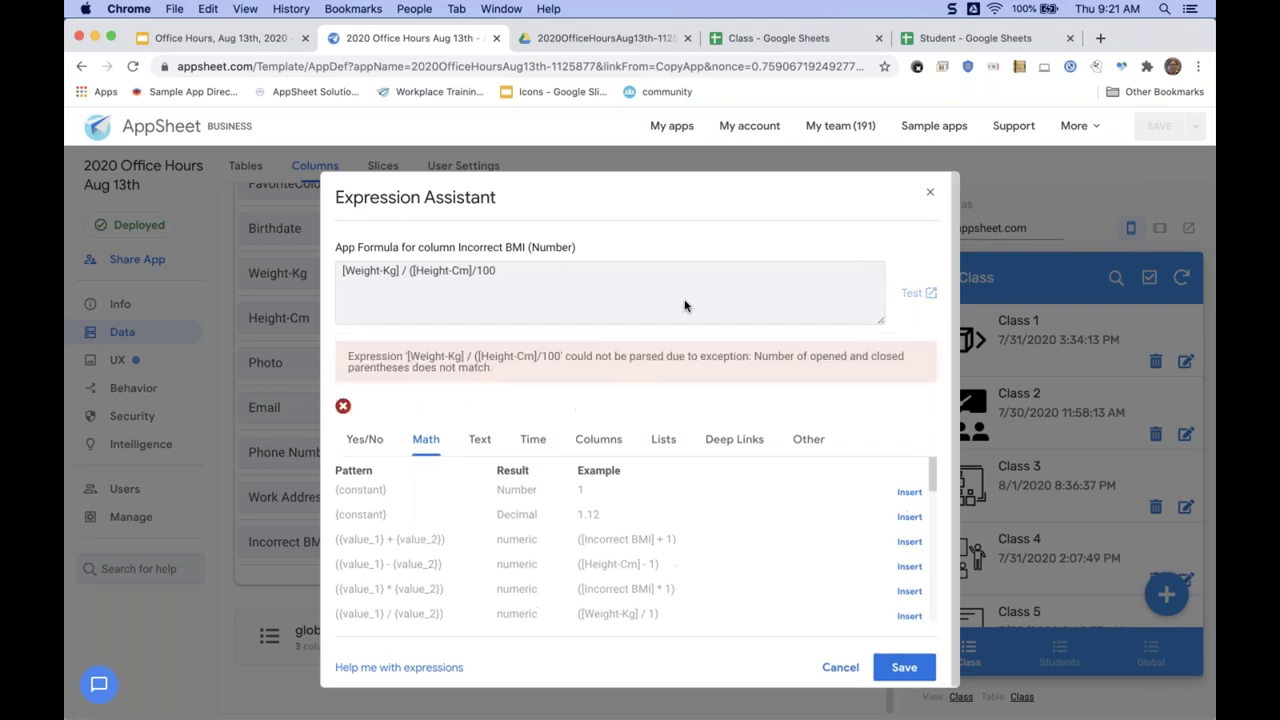
{"action": "type", "text": ")"}
{"action": "key", "text": "shift+Left"}
{"action": "key", "text": "shift+Left"}
{"action": "key", "text": "shift+Left"}
{"action": "key", "text": "shift+Left"}
{"action": "key", "text": "shift+Left"}
{"action": "key", "text": "shift+Left"}
{"action": "key", "text": "shift+Left"}
{"action": "key", "text": "shift+Left"}
{"action": "key", "text": "shift+Left"}
{"action": "key", "text": "shift+Left"}
{"action": "key", "text": "shift+Left"}
{"action": "key", "text": "shift+Left"}
{"action": "key", "text": "shift+Left"}
{"action": "key", "text": "shift+Left"}
{"action": "key", "text": "shift+Left"}
{"action": "key", "text": "shift+Left"}
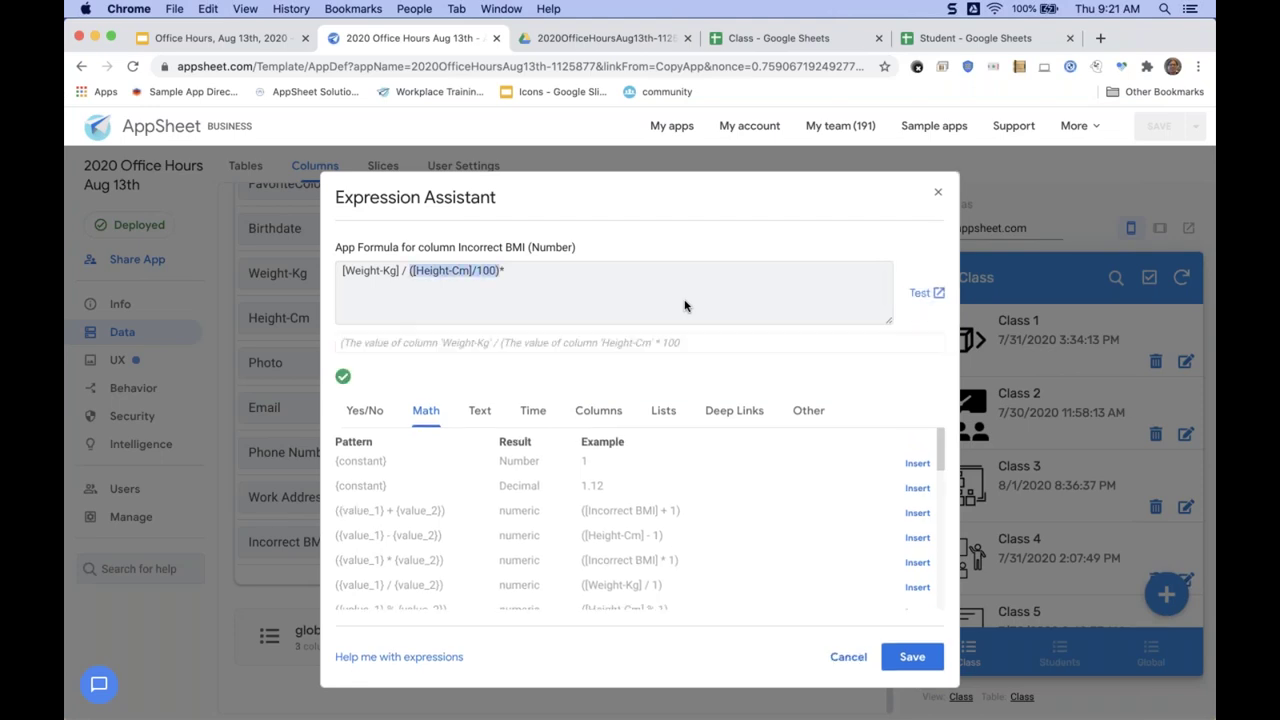
{"action": "left_click", "coordinate": [685, 305]}
{"action": "type", "text": "*"}
{"action": "type", "text": "([Height-Cm]/100)"}
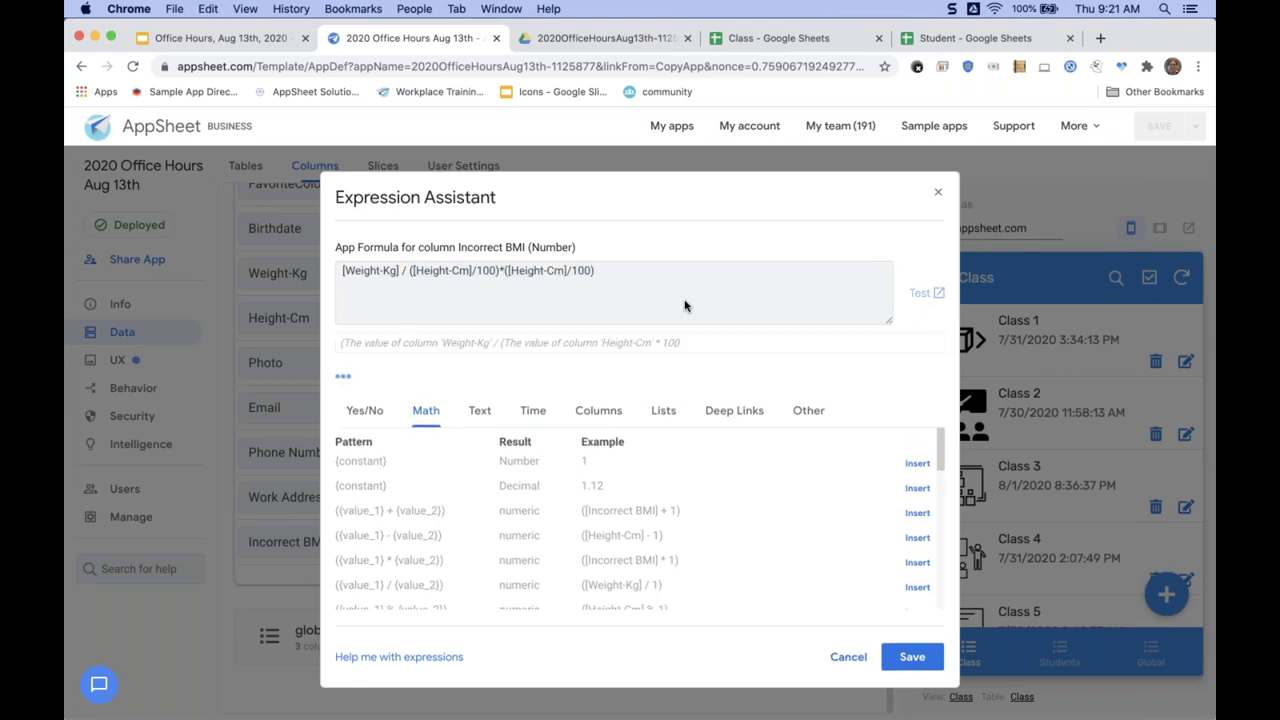
{"action": "type", "text": ")"}
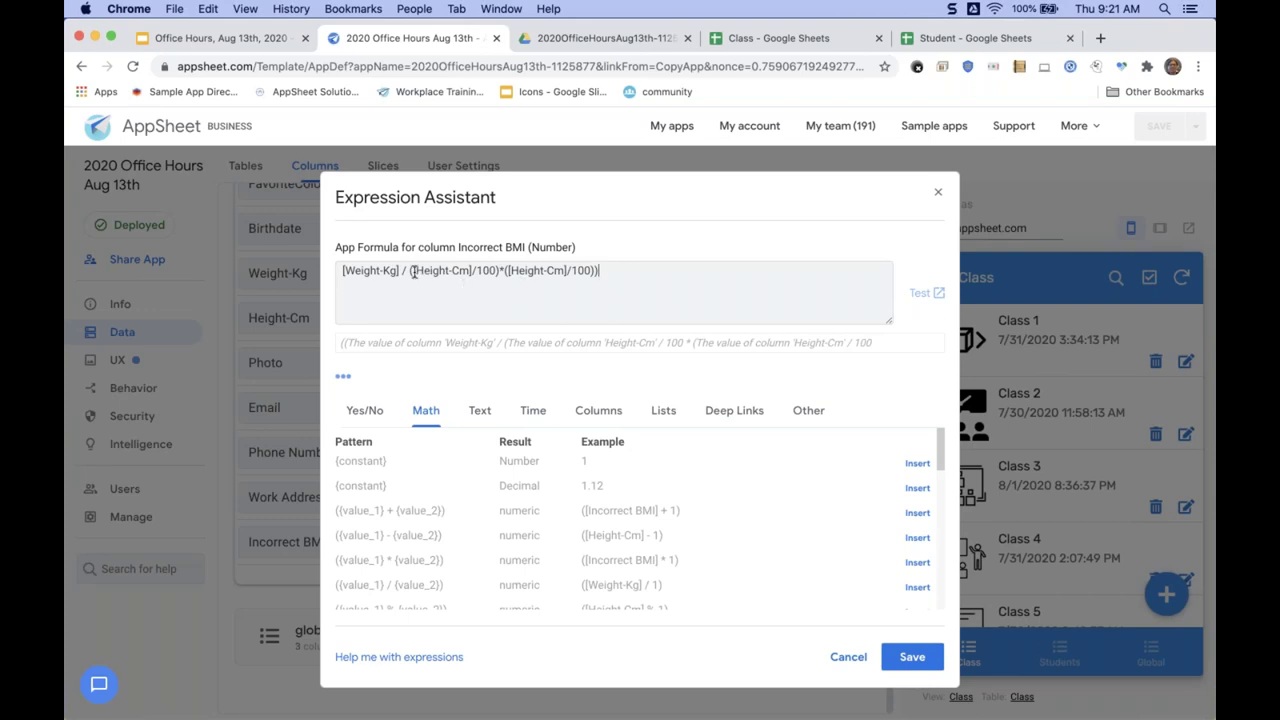
{"action": "left_click", "coordinate": [409, 270]}
{"action": "type", "text": "("}
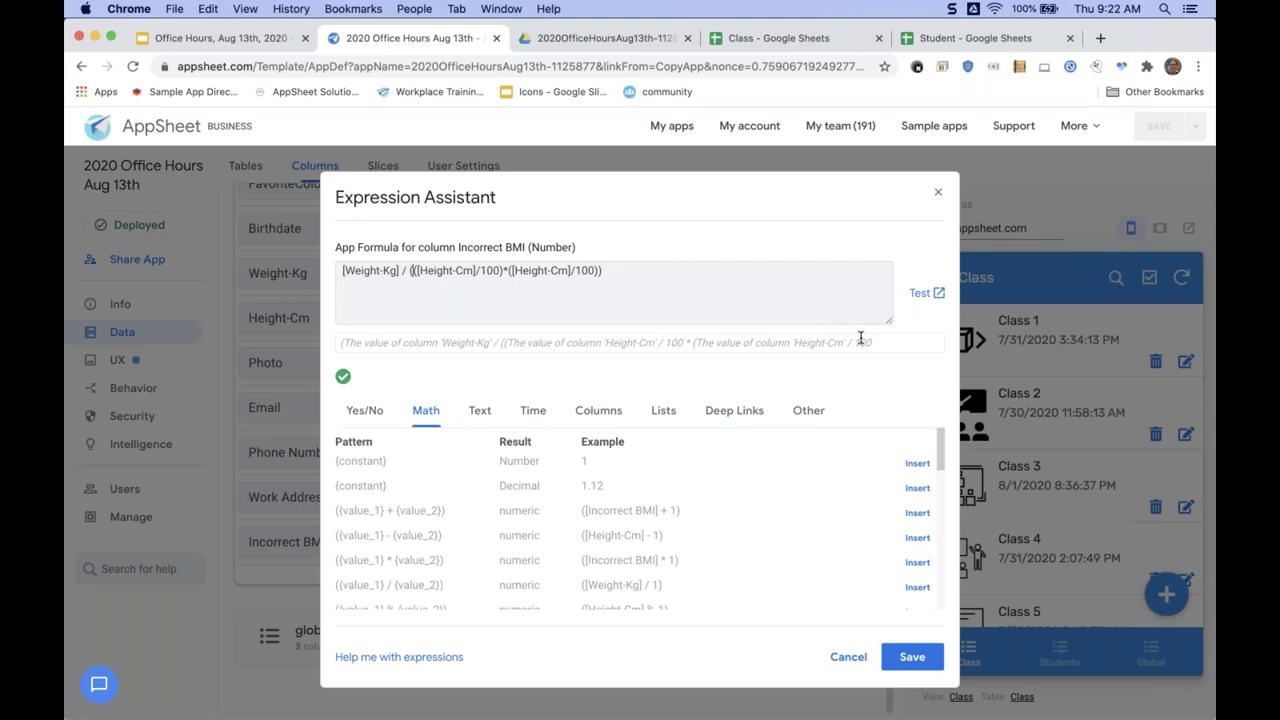
Save the [Weight-Kg] / (([Height-Cm]/100)*([Height-Cm]/100)) formula, then save the app.
{"action": "scroll", "coordinate": [486, 375], "scroll_direction": "up", "scroll_amount": 5}
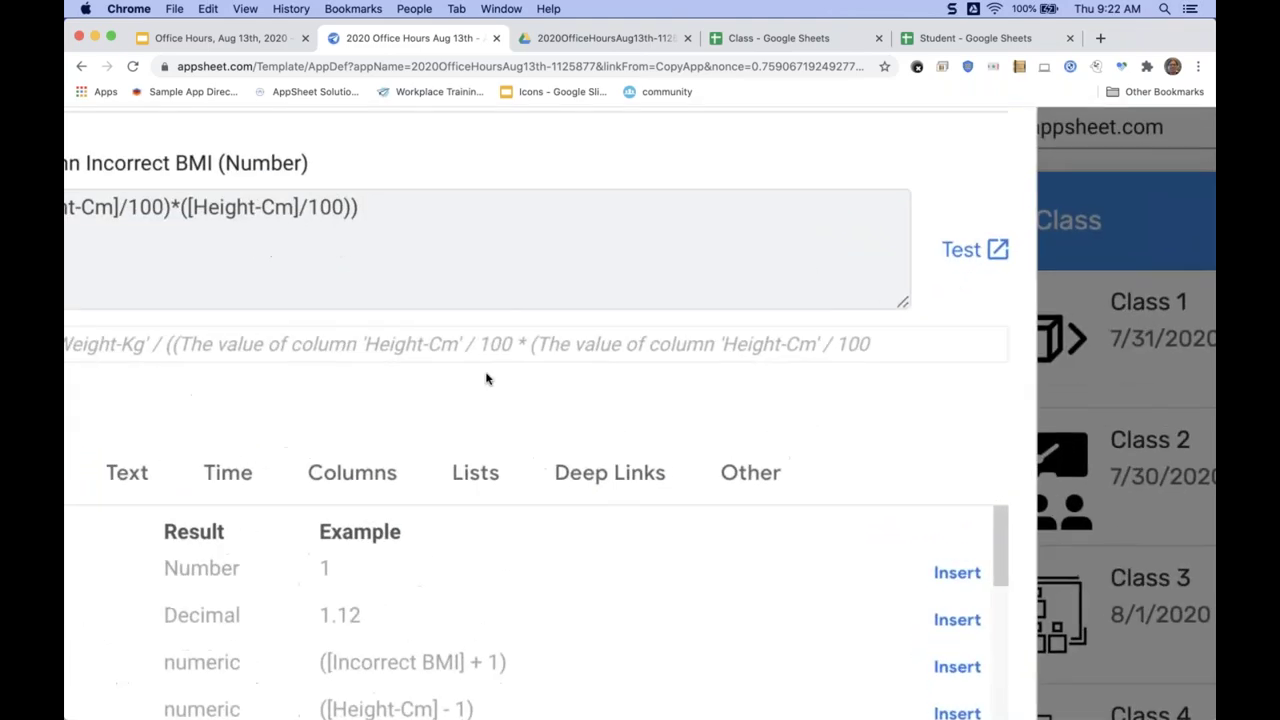
{"action": "scroll", "coordinate": [486, 378], "scroll_direction": "left", "scroll_amount": 3}
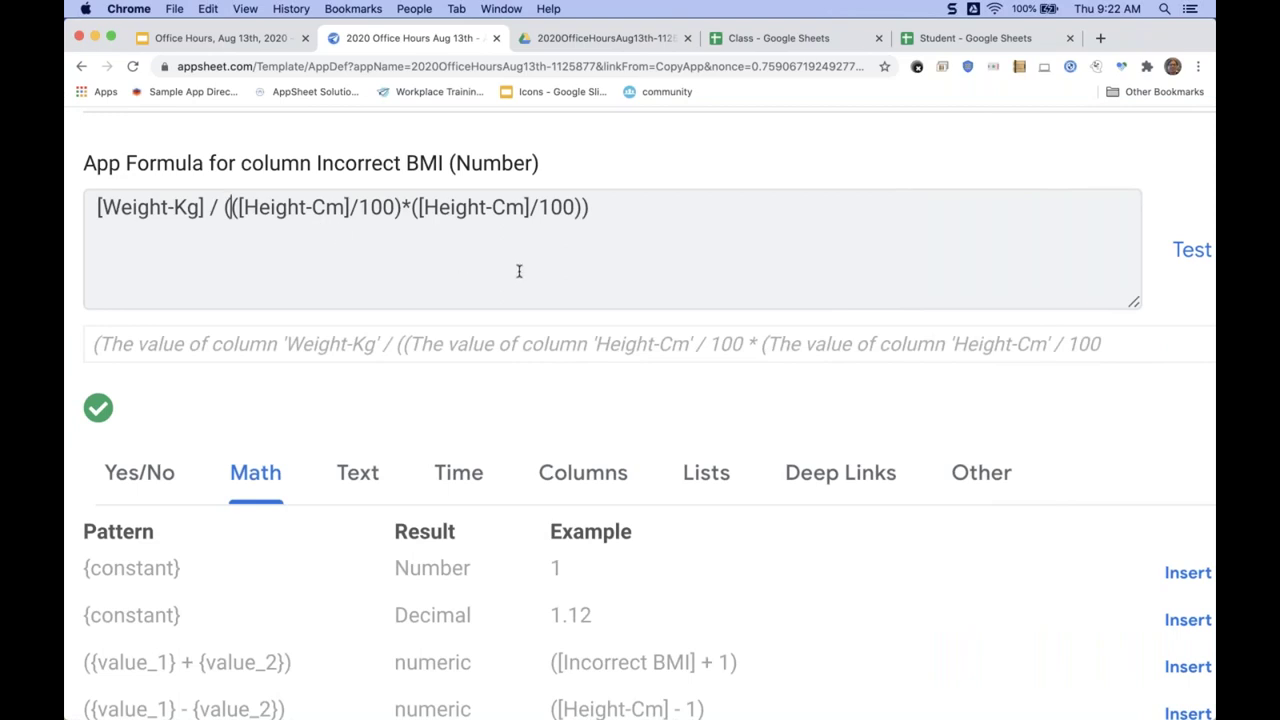
{"action": "scroll", "coordinate": [519, 271], "scroll_direction": "down", "scroll_amount": 5}
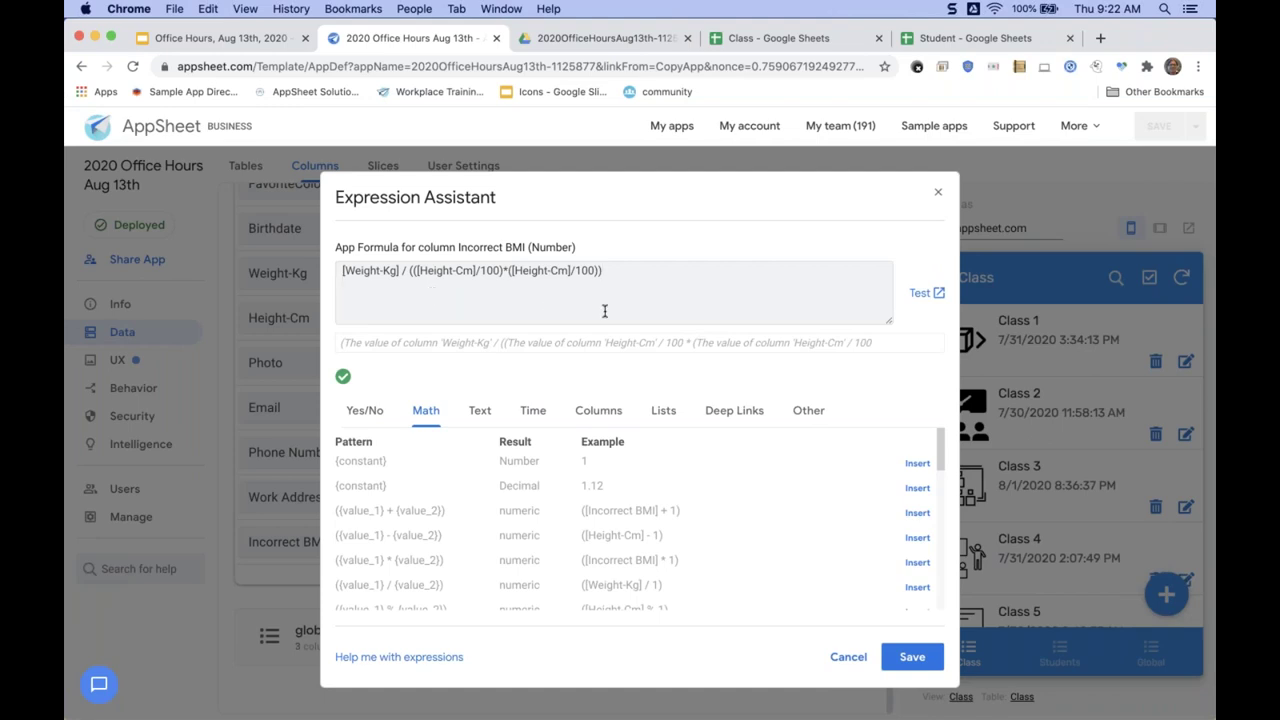
{"action": "left_click", "coordinate": [481, 270]}
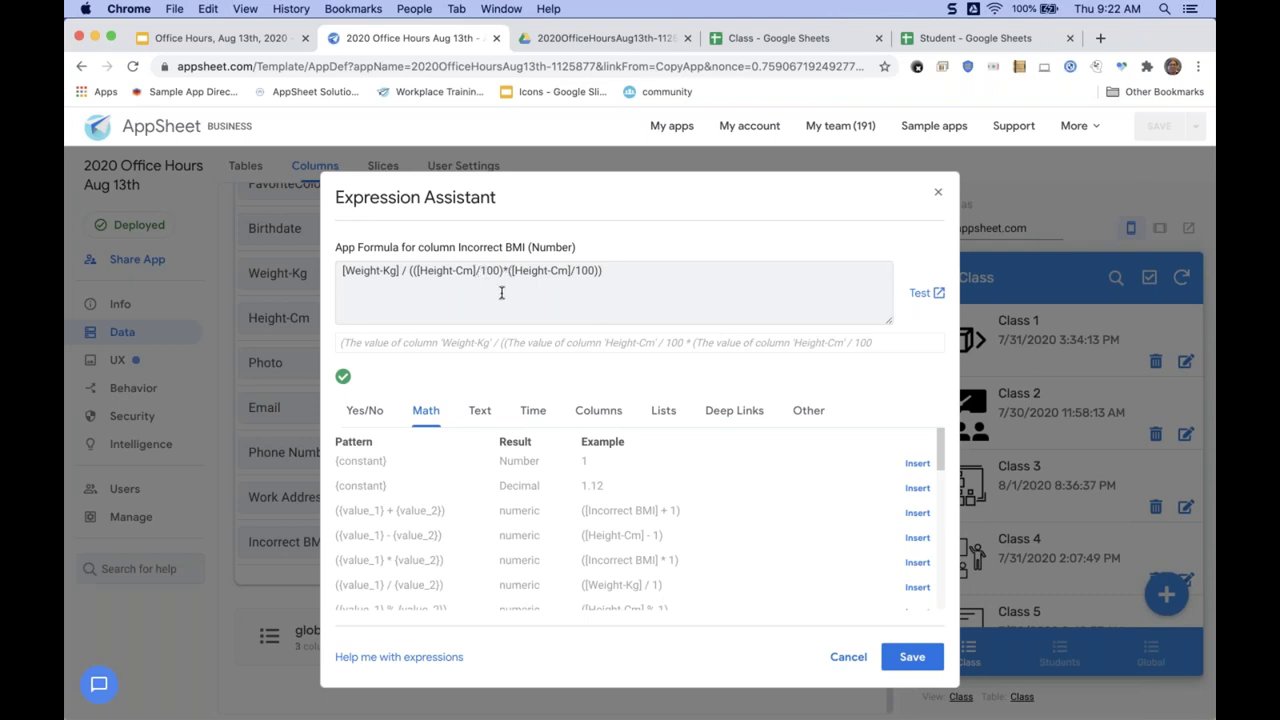
{"action": "left_click", "coordinate": [908, 658]}
{"action": "left_click", "coordinate": [1153, 130]}
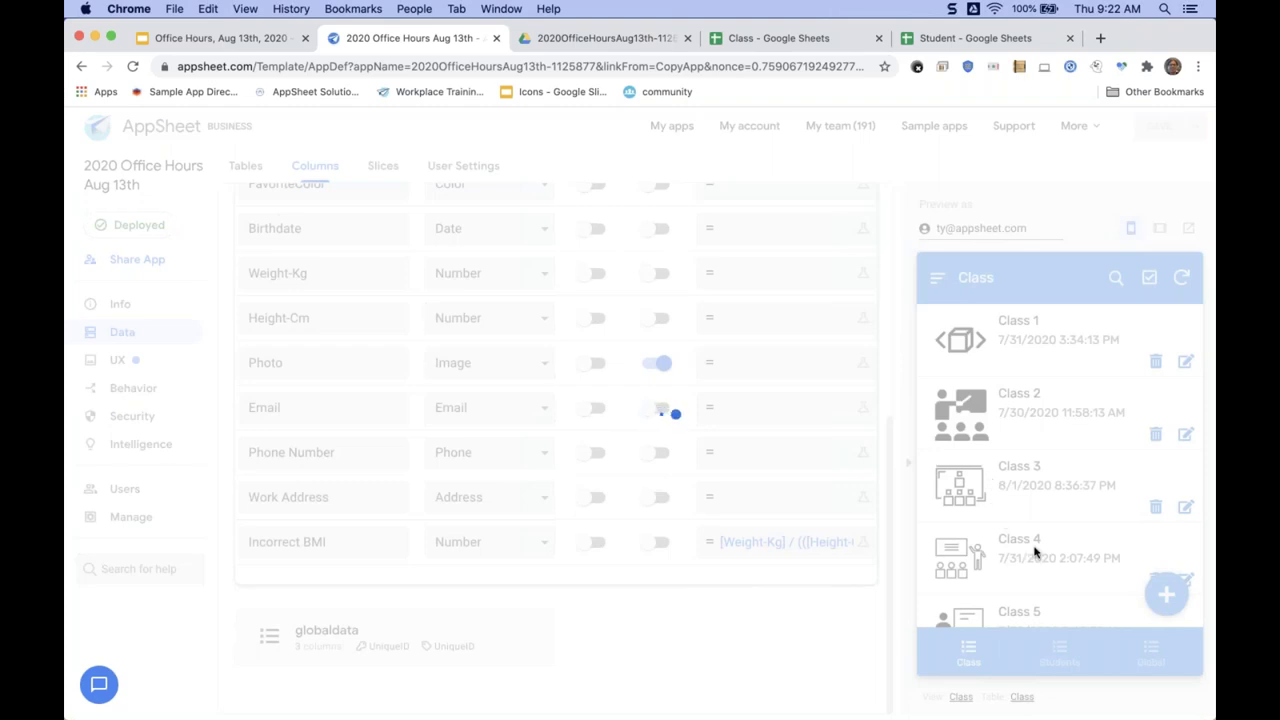
Review the BMI values for Student 21 and Student 2 in the preview.
{"action": "left_click", "coordinate": [1059, 655]}
{"action": "left_click", "coordinate": [1054, 425]}
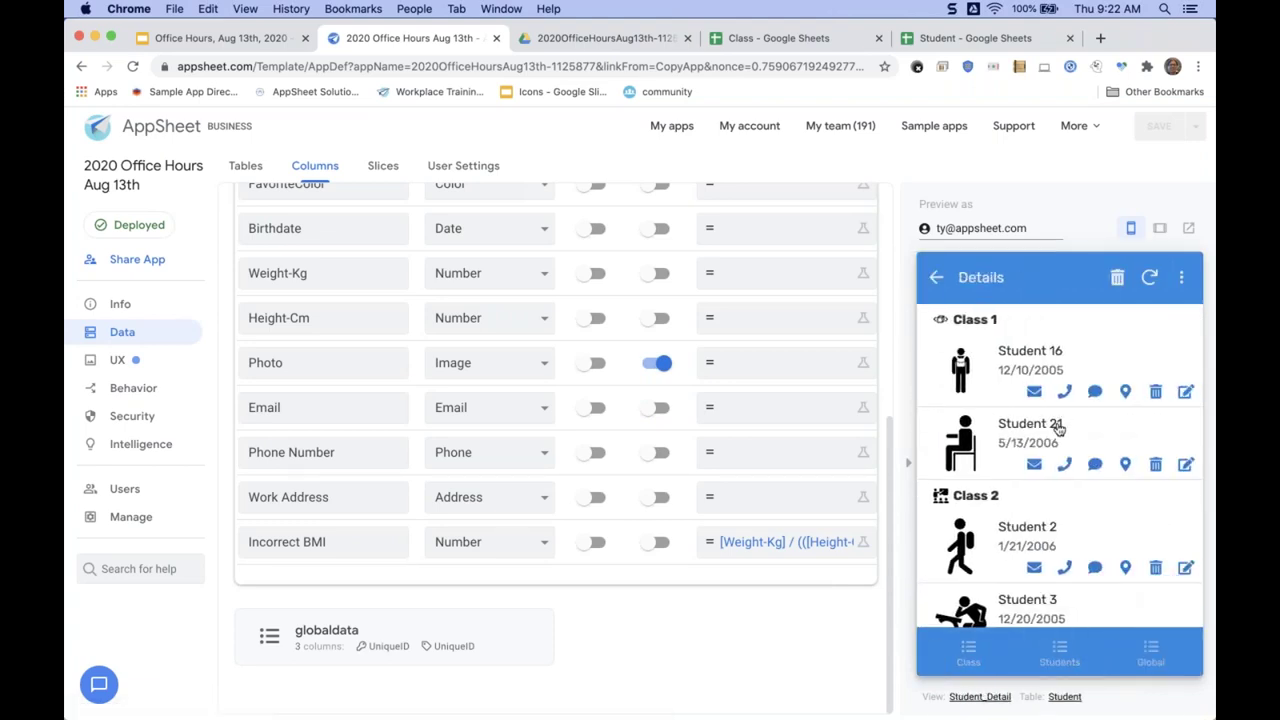
{"action": "scroll", "coordinate": [1054, 425], "scroll_direction": "down", "scroll_amount": 5}
{"action": "scroll", "coordinate": [981, 558], "scroll_direction": "down", "scroll_amount": 3}
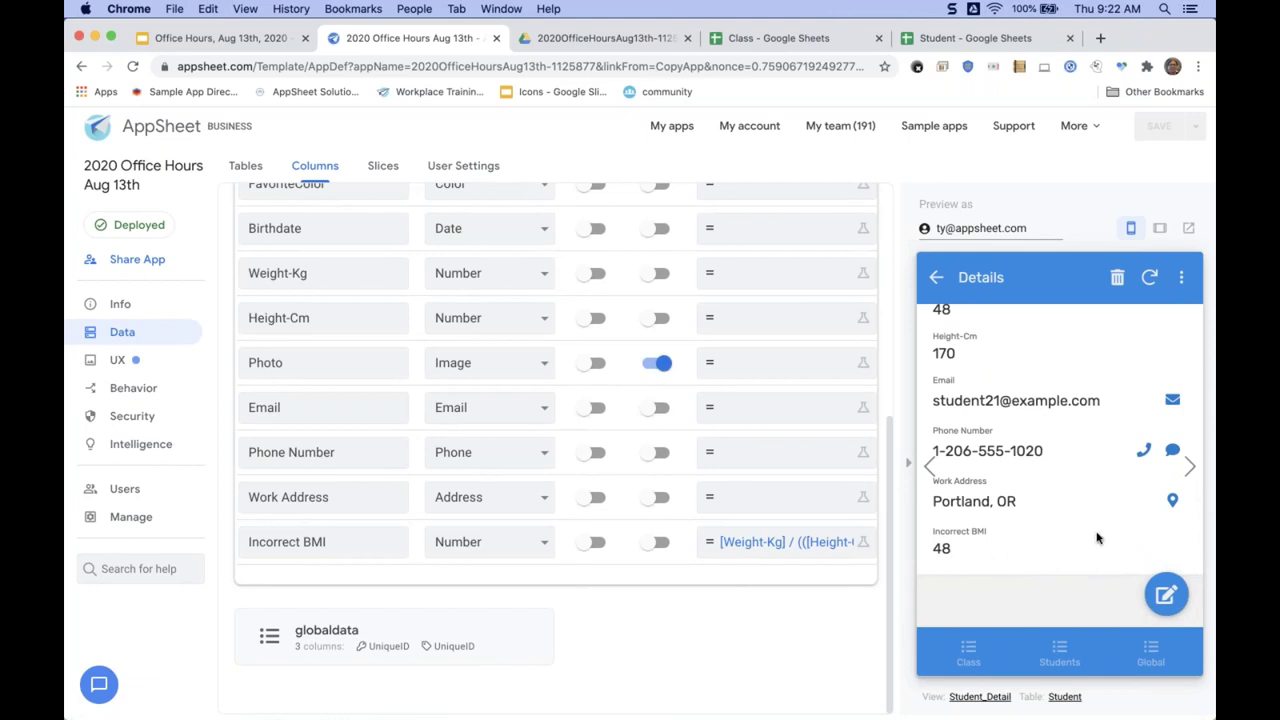
{"action": "scroll", "coordinate": [1180, 480], "scroll_direction": "up", "scroll_amount": 1}
{"action": "left_click", "coordinate": [929, 465]}
{"action": "scroll", "coordinate": [930, 540], "scroll_direction": "down", "scroll_amount": 5}
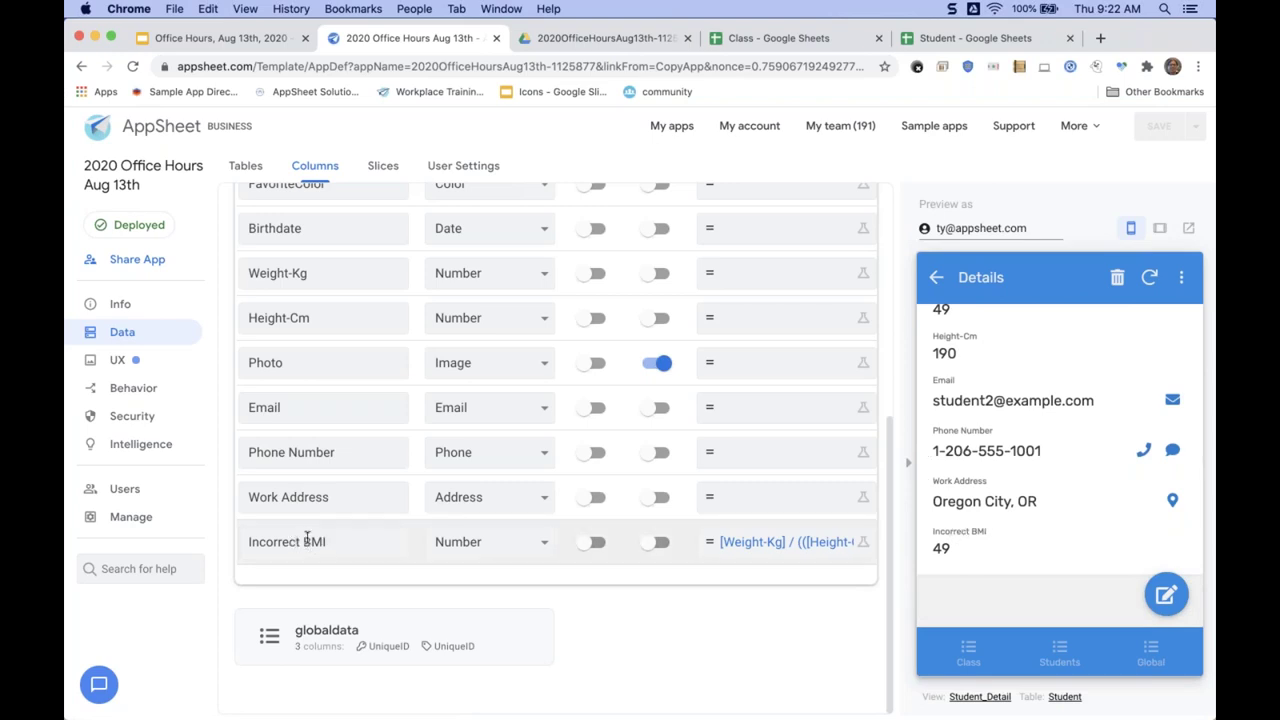
Rename the Incorrect BMI column to BMI and save the app.
{"action": "left_click_drag", "start_coordinate": [305, 541], "coordinate": [228, 545]}
{"action": "key", "text": "BackSpace"}
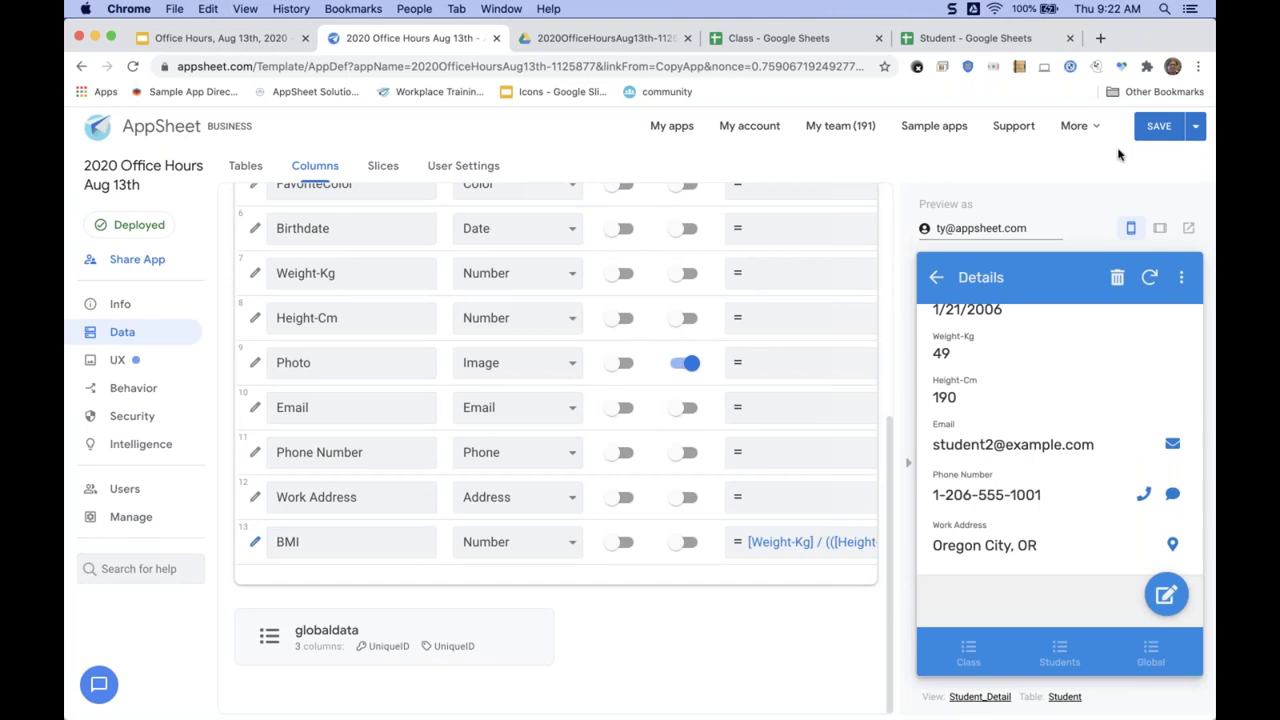
{"action": "left_click", "coordinate": [1156, 134]}
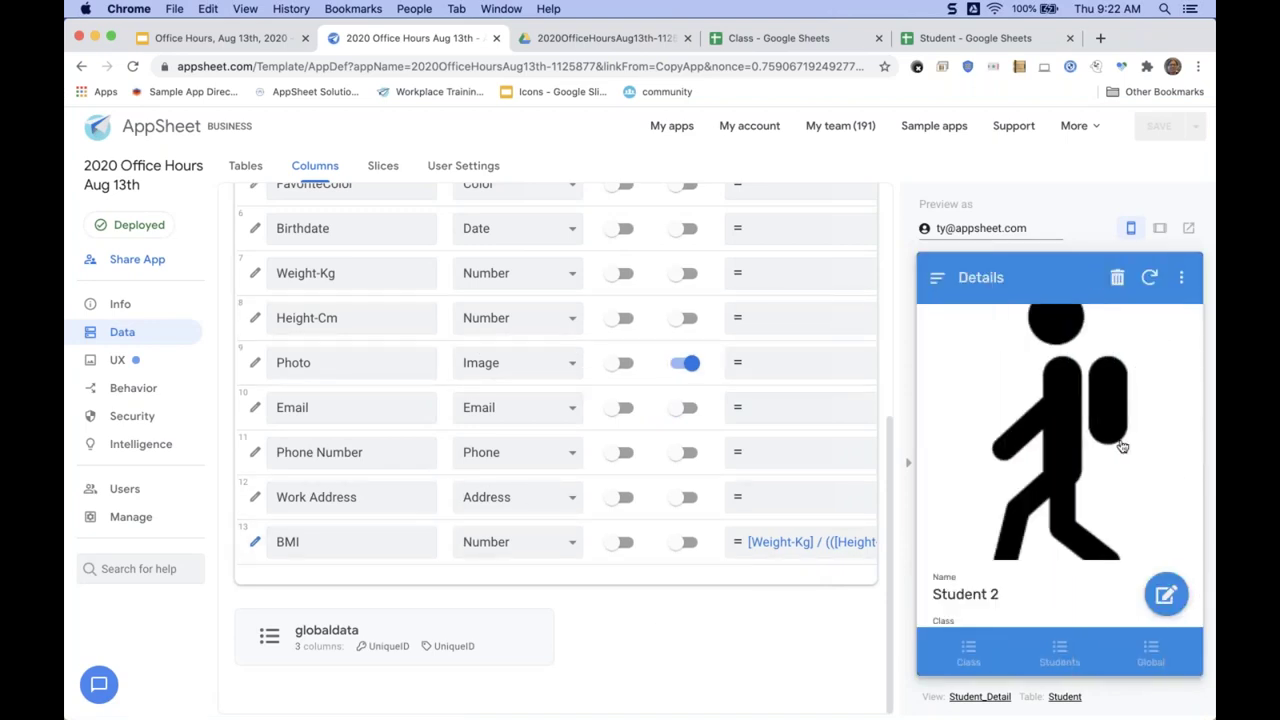
{"action": "scroll", "coordinate": [1009, 471], "scroll_direction": "down", "scroll_amount": 5}
{"action": "scroll", "coordinate": [1009, 471], "scroll_direction": "up", "scroll_amount": 5}
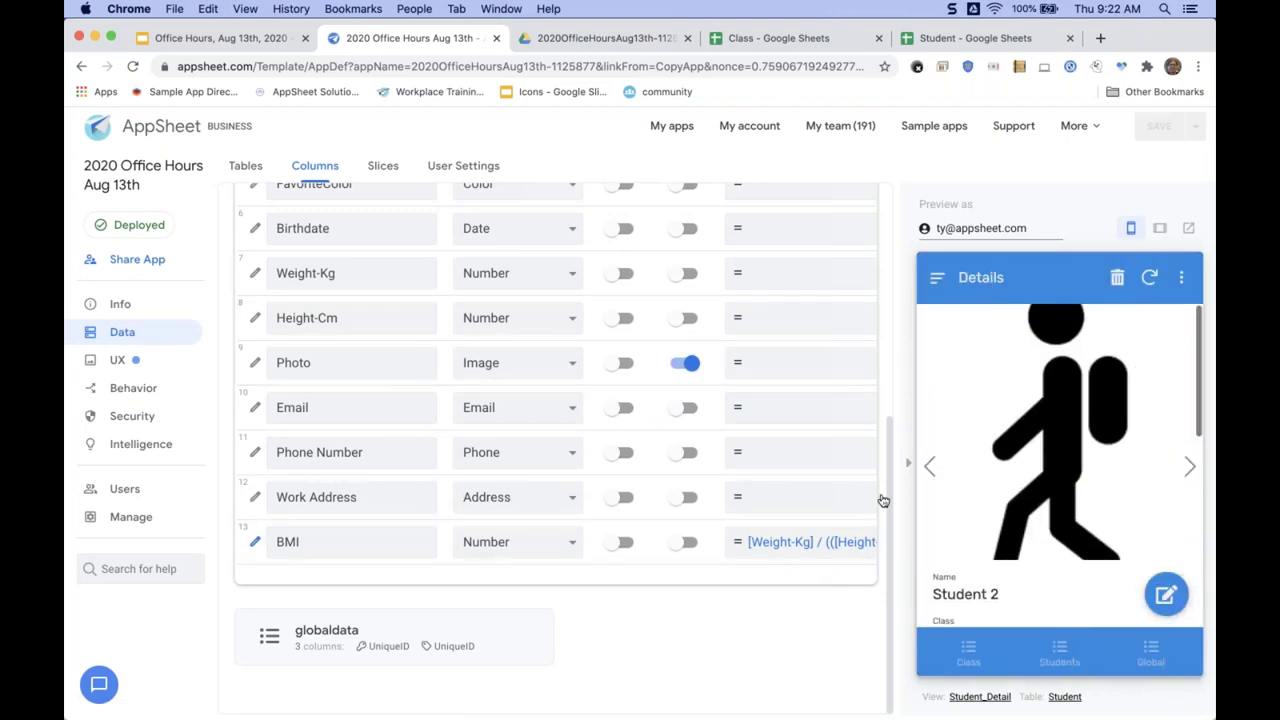
{"action": "scroll", "coordinate": [669, 457], "scroll_direction": "up", "scroll_amount": 5}
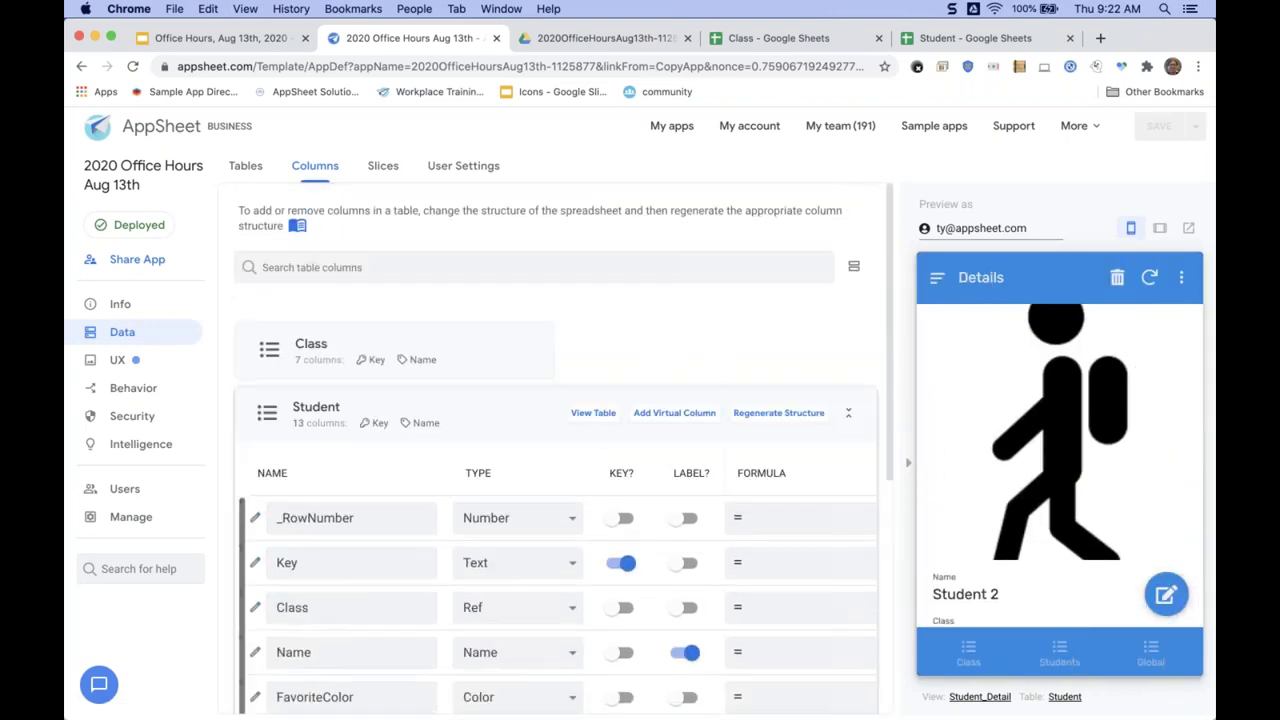
Collapse and re-expand the Student column list, then switch to the Office Hours presentation.
{"action": "left_click", "coordinate": [512, 411]}
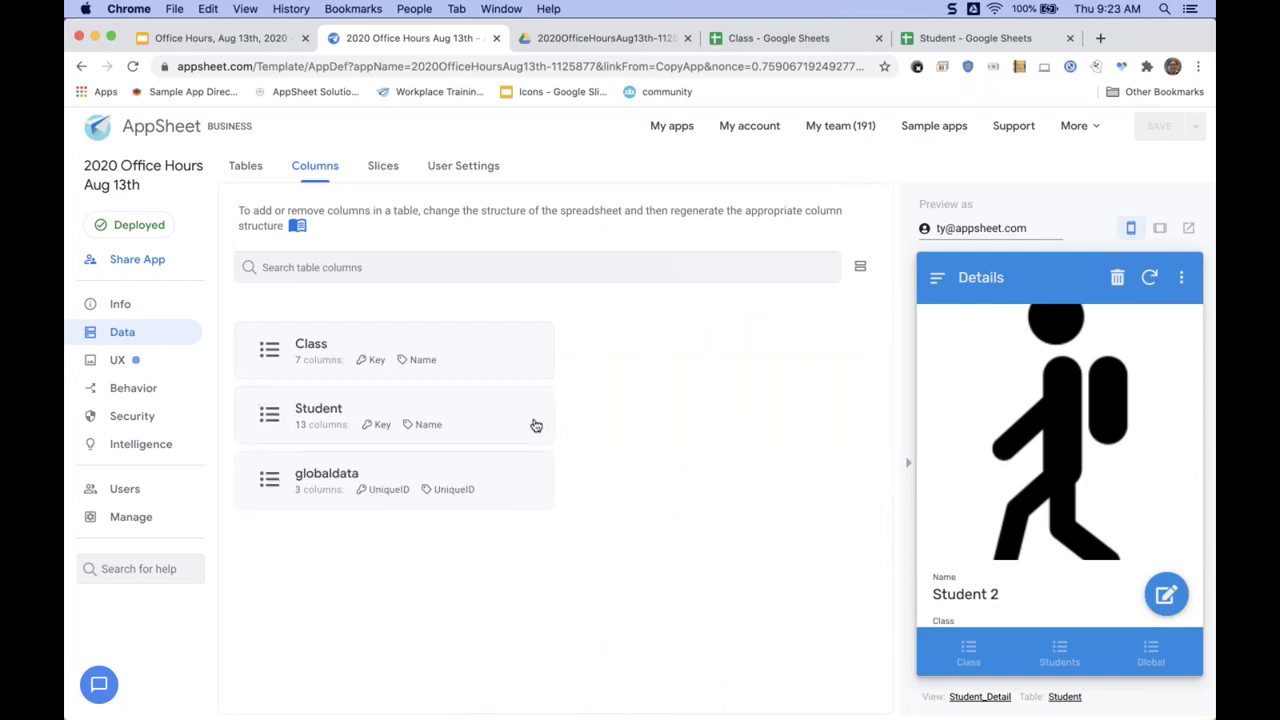
{"action": "left_click", "coordinate": [513, 424]}
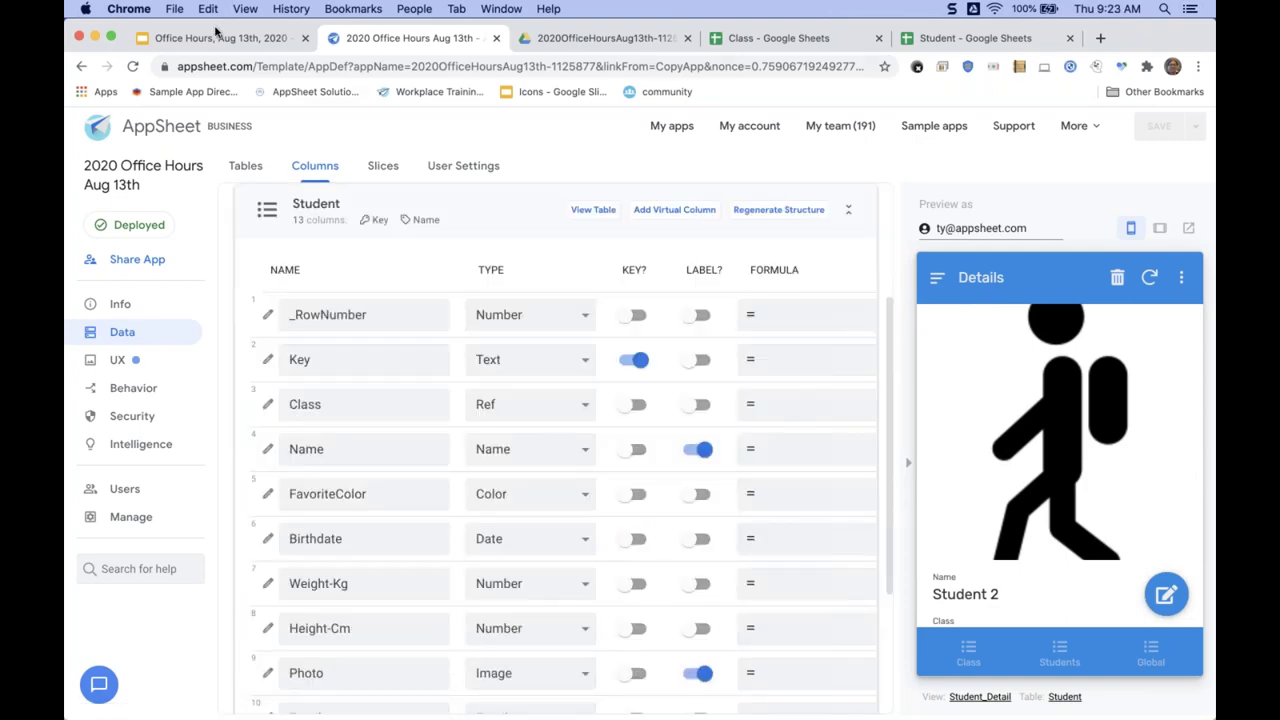
{"action": "left_click", "coordinate": [217, 37]}
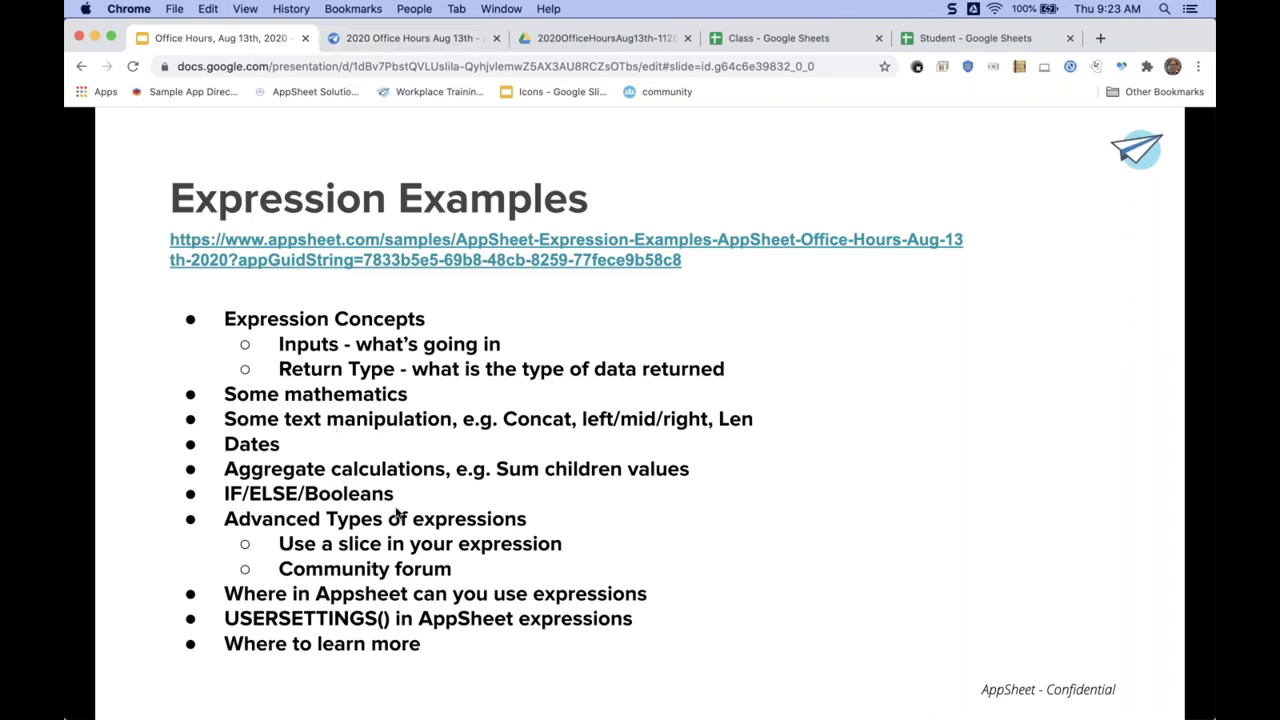
Switch back to the AppSheet editor showing the Student table's 13 columns.
{"action": "left_click", "coordinate": [419, 50]}
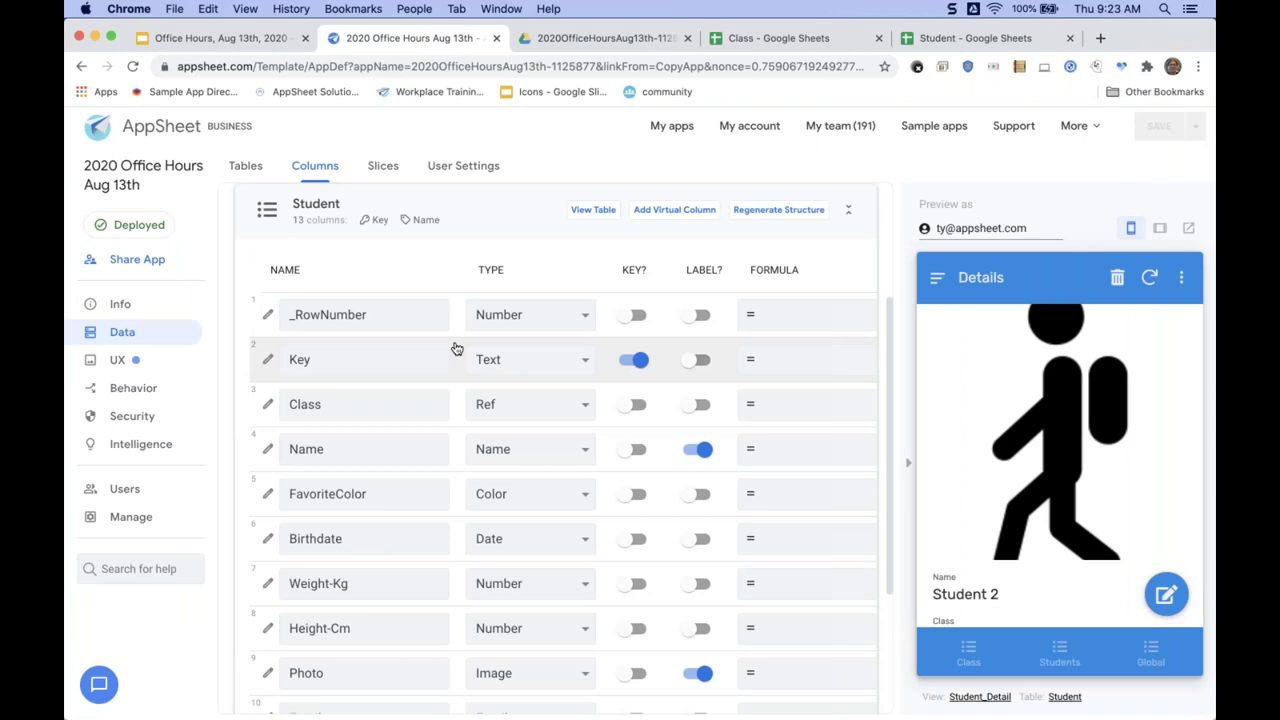
{"action": "scroll", "coordinate": [457, 348], "scroll_direction": "down", "scroll_amount": 2}
{"action": "scroll", "coordinate": [600, 318], "scroll_direction": "up", "scroll_amount": 2}
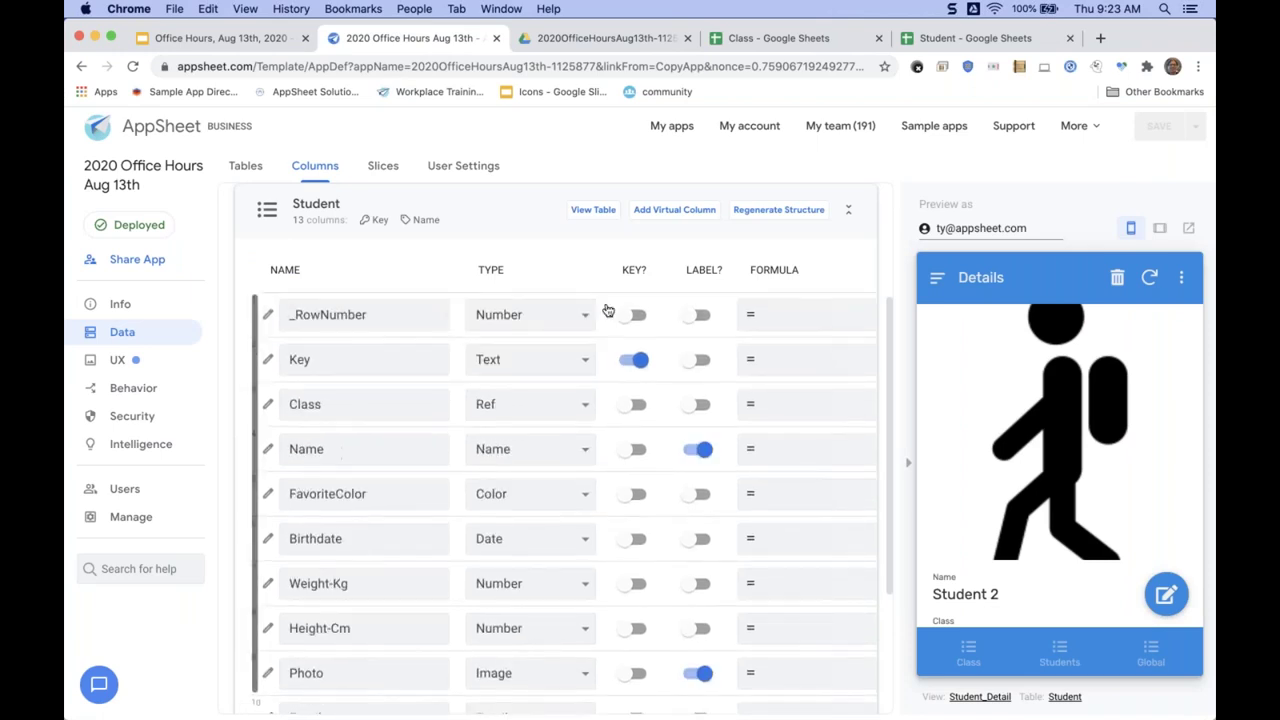
Add a Student virtual column named Label and open its App formula Expression Assistant.
{"action": "left_click", "coordinate": [680, 212]}
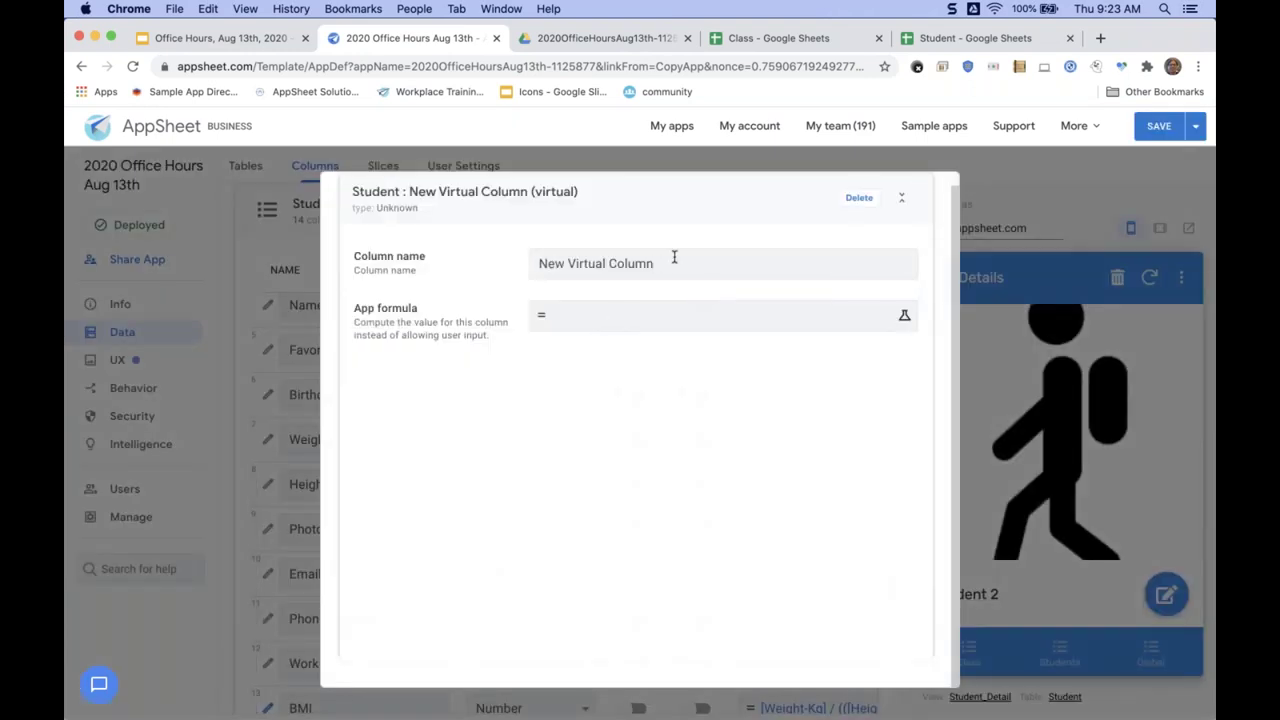
{"action": "triple_click", "coordinate": [665, 266]}
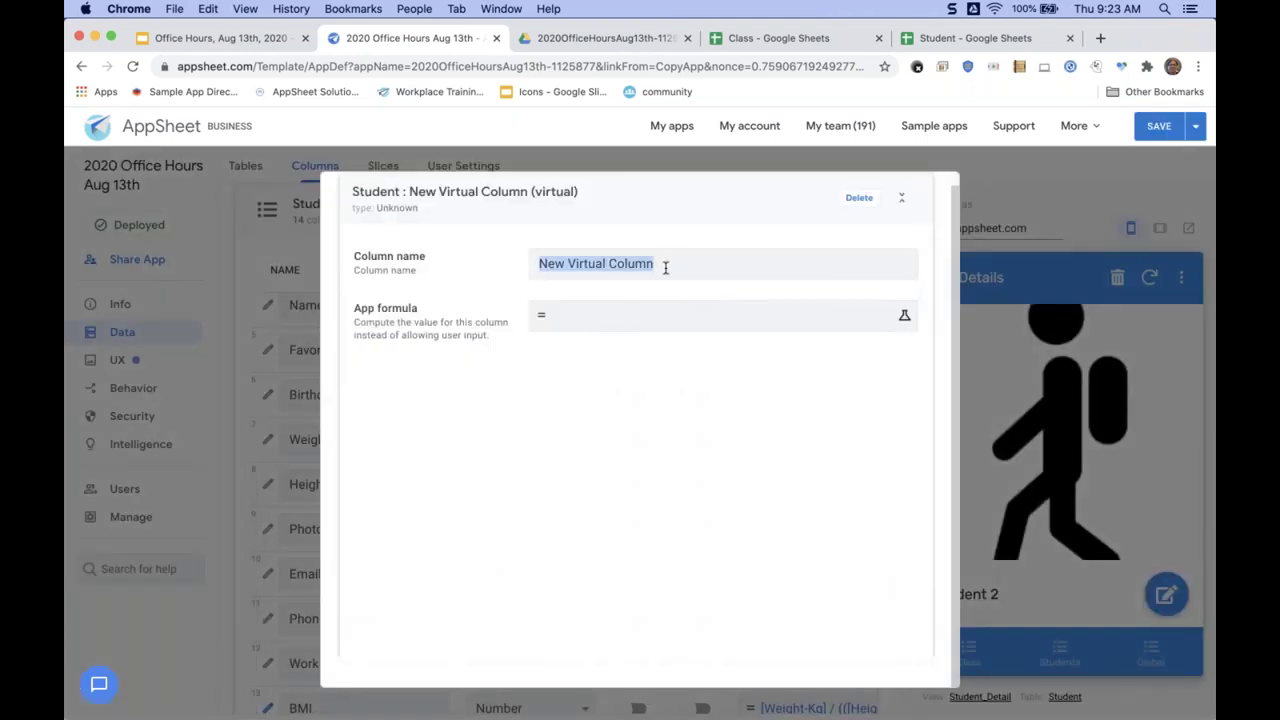
{"action": "type", "text": "La"}
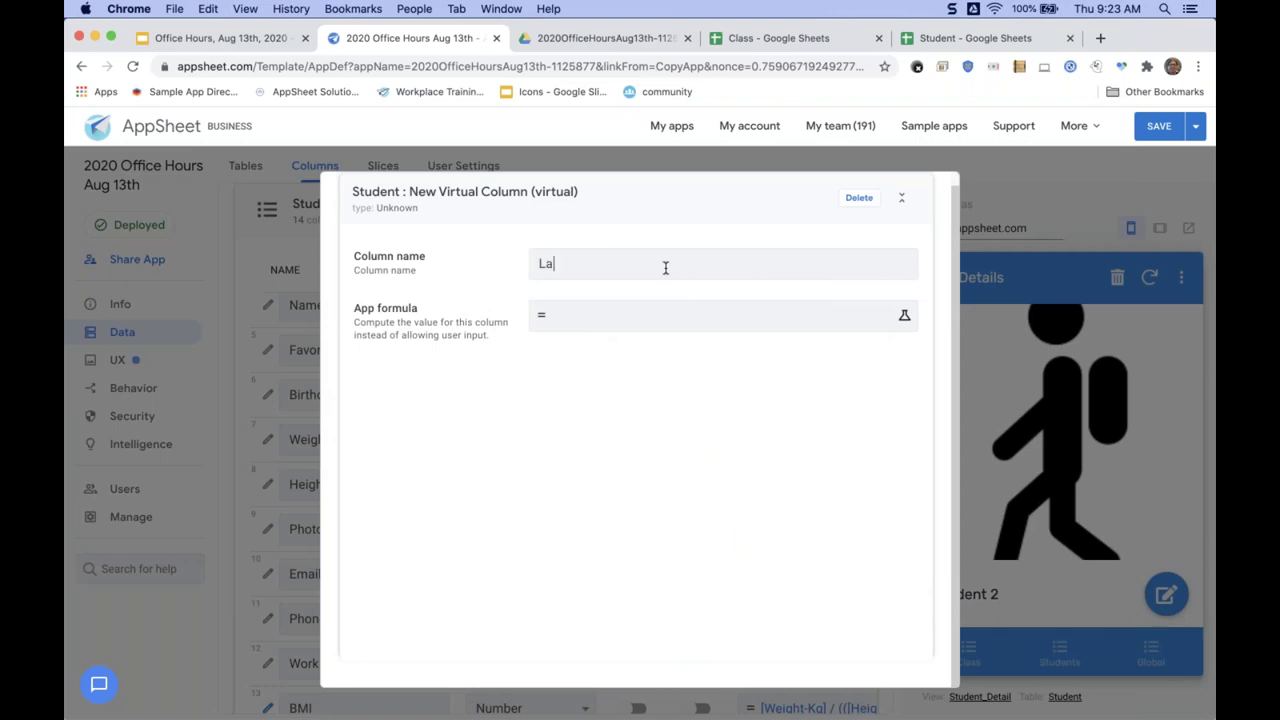
{"action": "type", "text": "bel"}
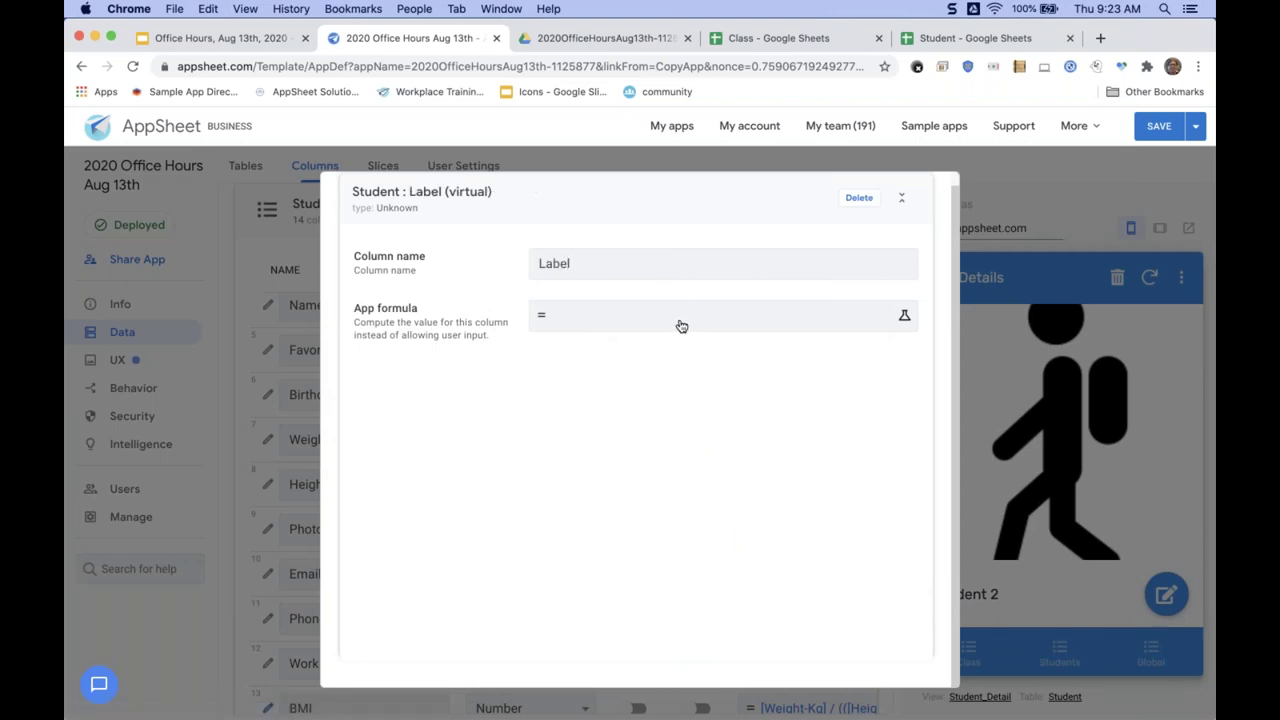
{"action": "key", "text": "Tab"}
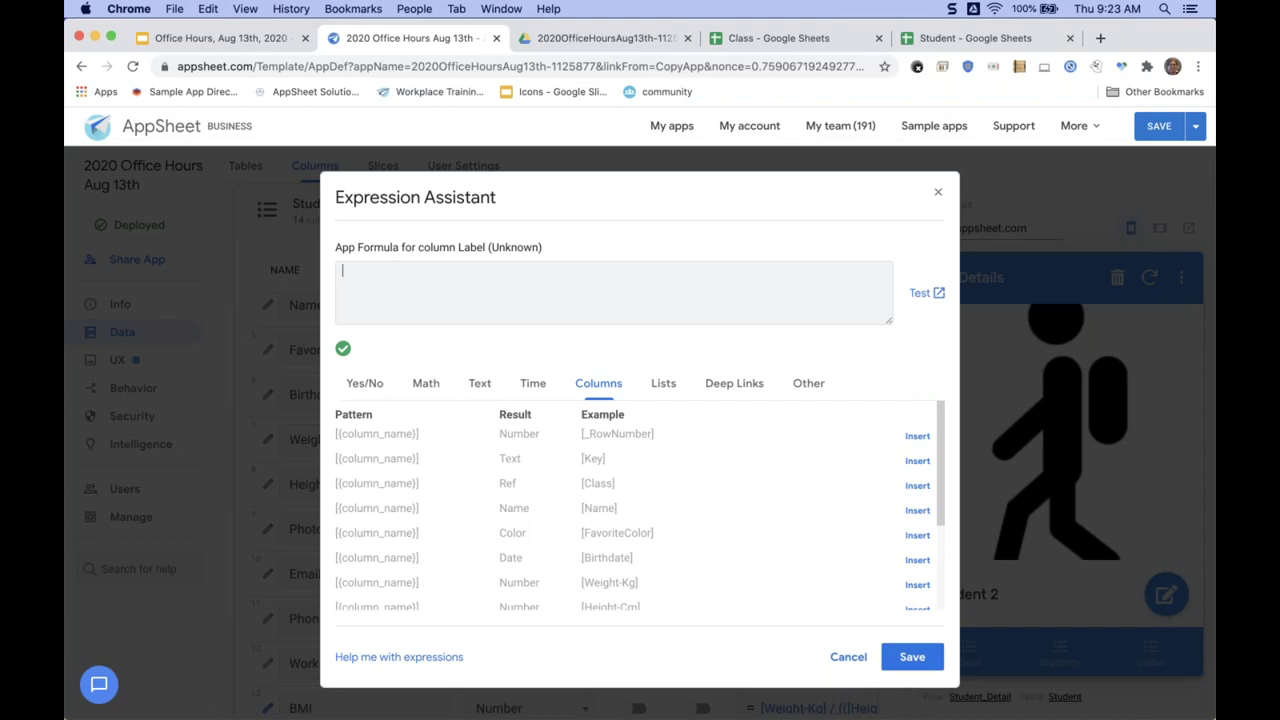
Browse the Yes/No, Math and Text expression patterns, then open the Other Expressions help article.
{"action": "left_click", "coordinate": [375, 386]}
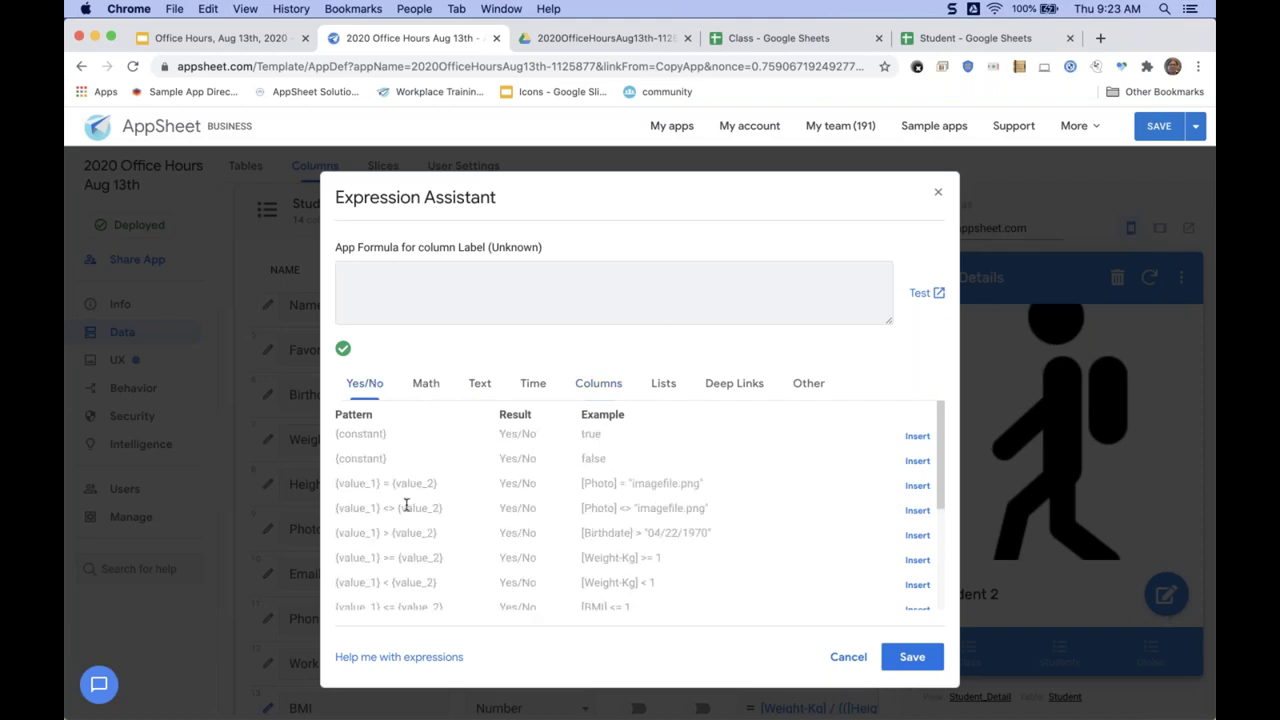
{"action": "left_click", "coordinate": [424, 385]}
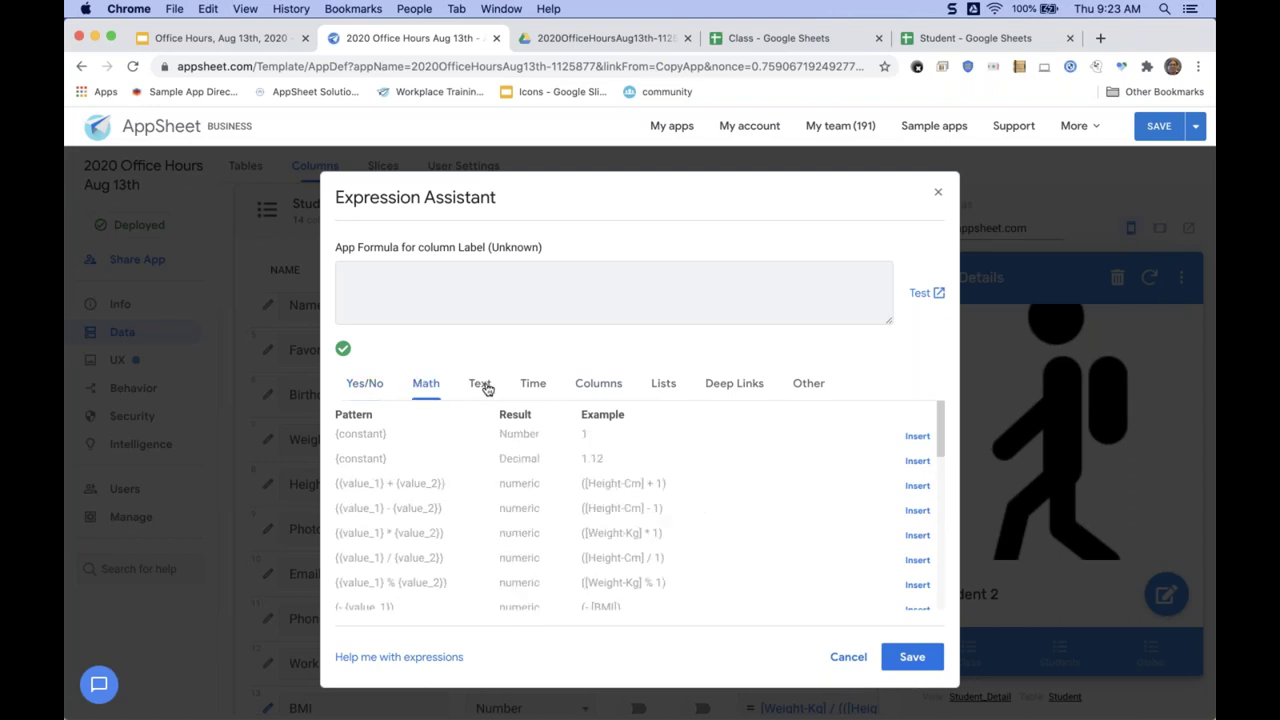
{"action": "left_click", "coordinate": [484, 386]}
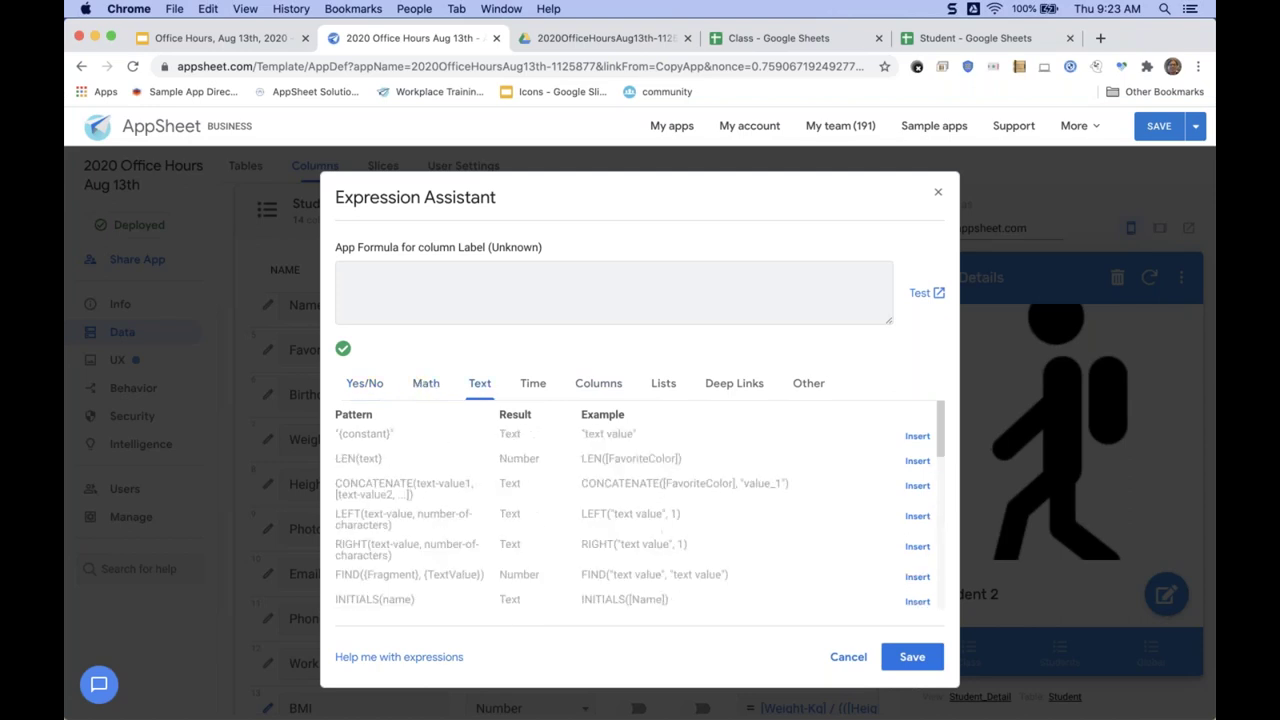
{"action": "left_click", "coordinate": [405, 660]}
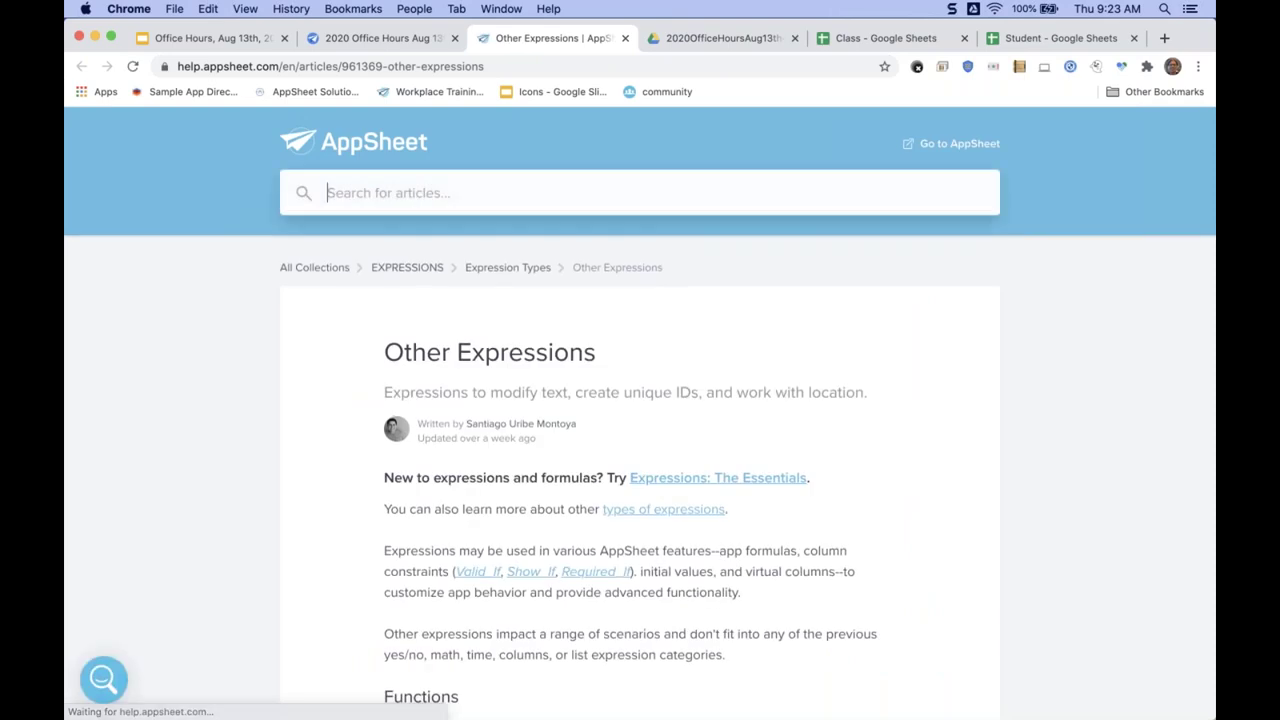
Browse the EXPRESSIONS help collection, then close the help tab to return to the Label formula.
{"action": "left_click", "coordinate": [405, 270]}
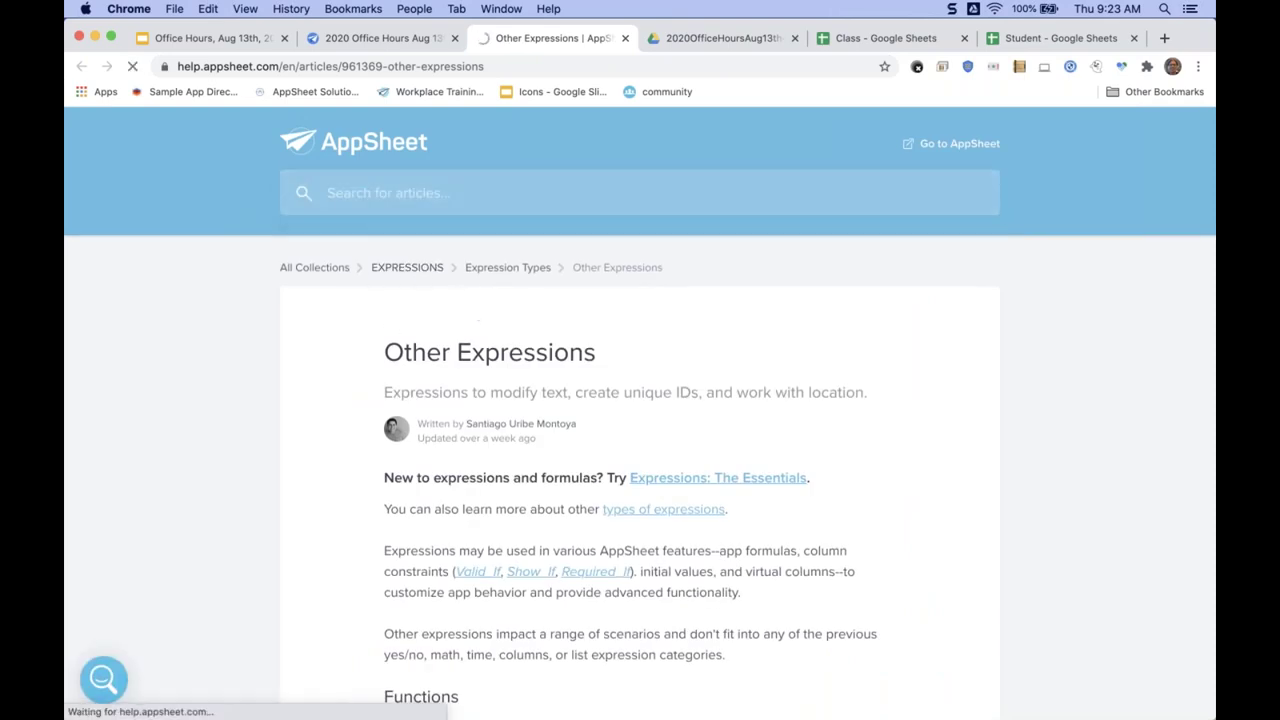
{"action": "scroll", "coordinate": [237, 530], "scroll_direction": "down", "scroll_amount": 5}
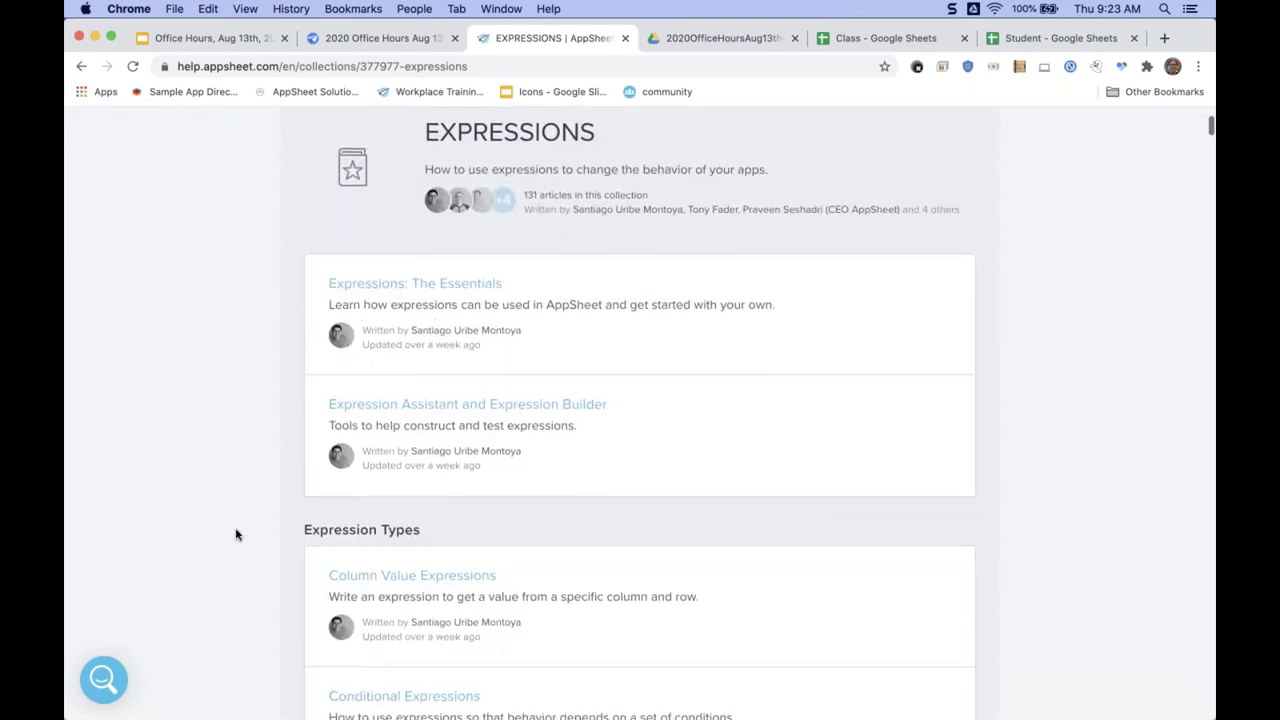
{"action": "scroll", "coordinate": [236, 531], "scroll_direction": "down", "scroll_amount": 5}
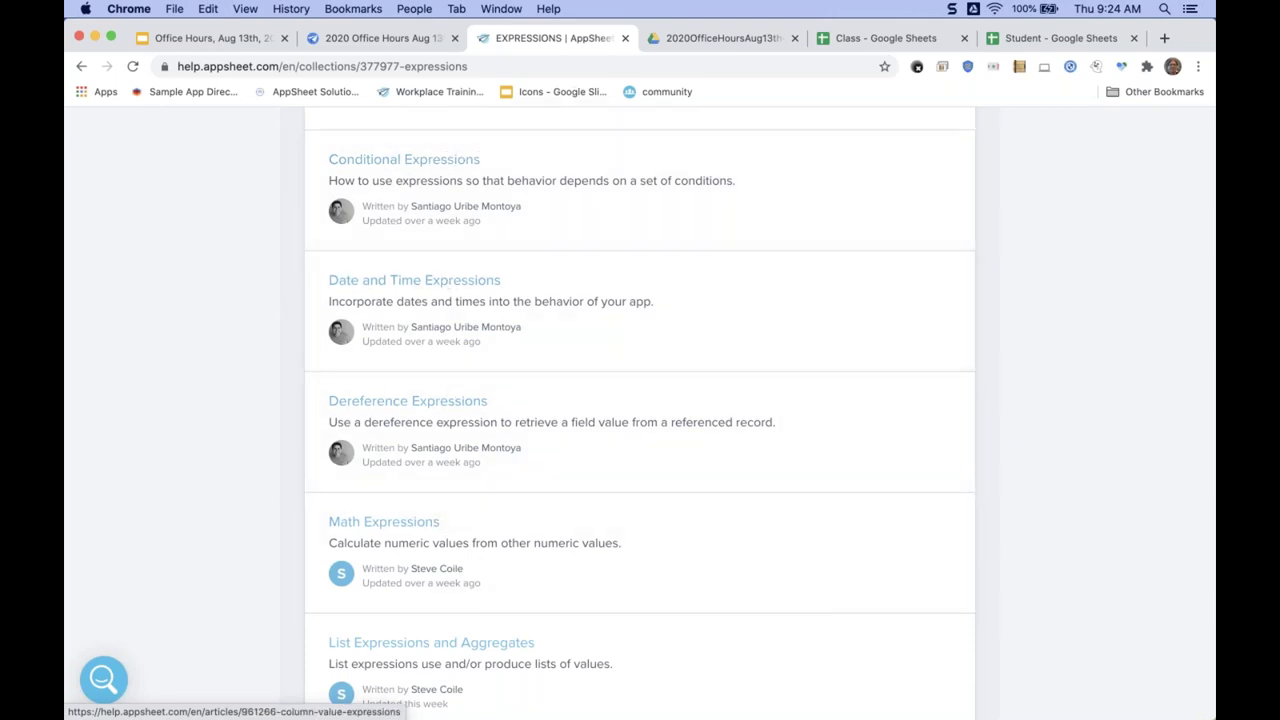
{"action": "left_click", "coordinate": [625, 39]}
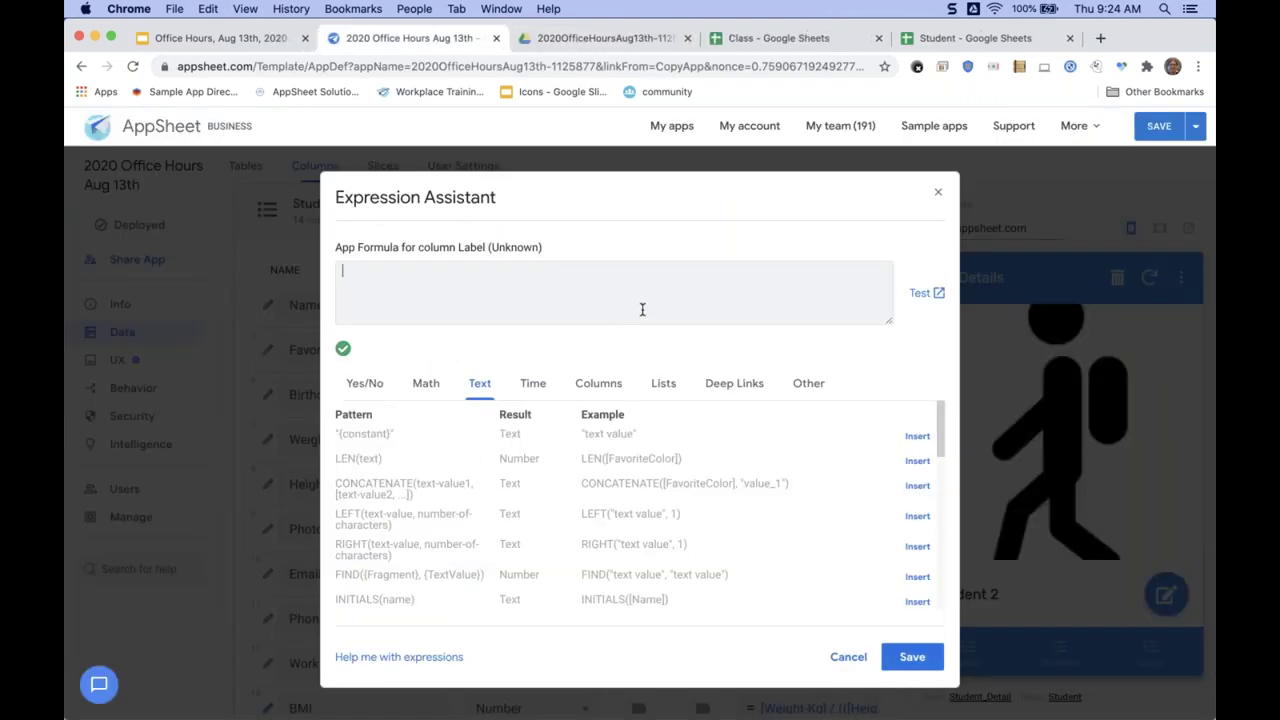
Enter the Label formula concatenate("student: ",[Name], ", Favorite Color: ",[FavoriteColor]).
{"action": "left_click", "coordinate": [592, 387]}
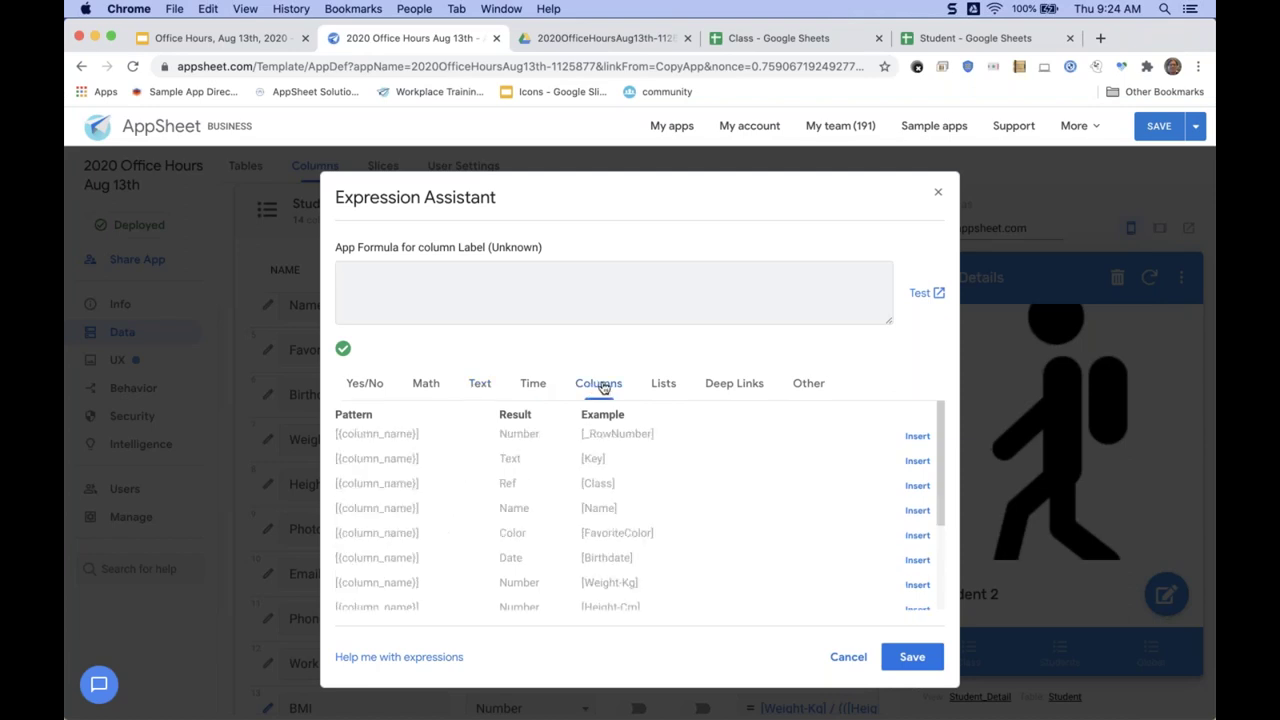
{"action": "type", "text": "concatenate("}
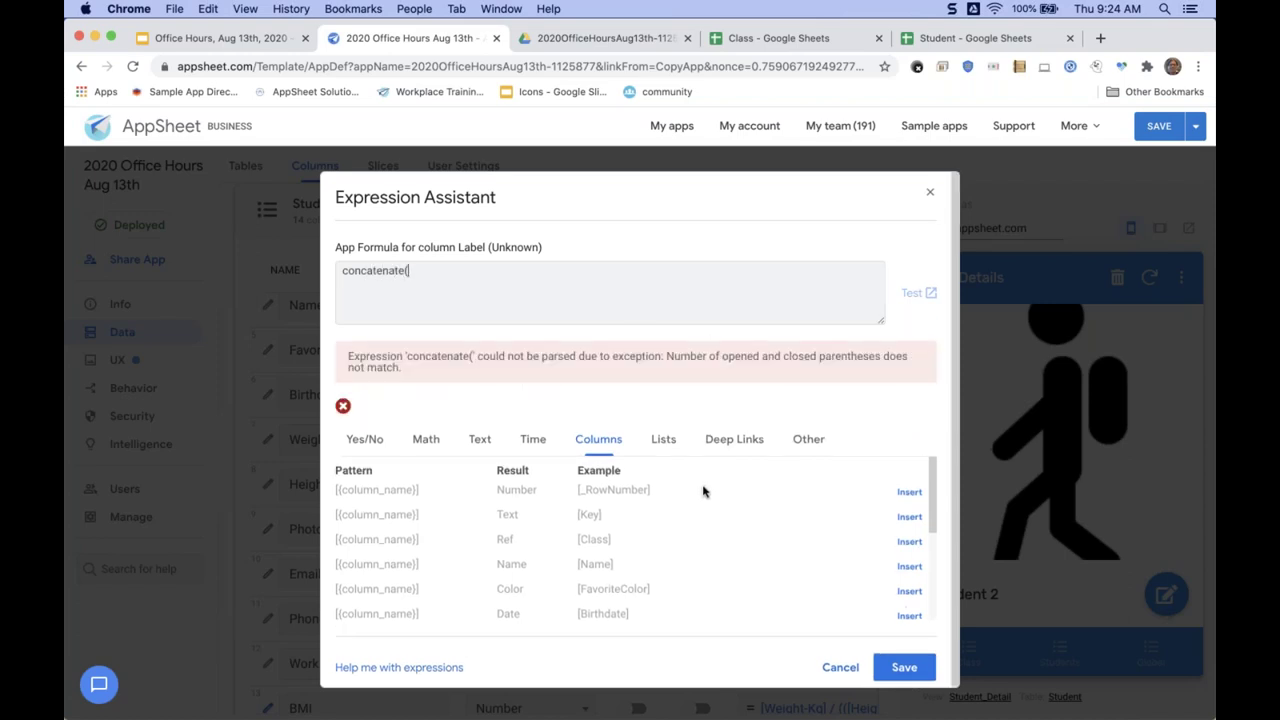
{"action": "scroll", "coordinate": [718, 505], "scroll_direction": "down", "scroll_amount": 2}
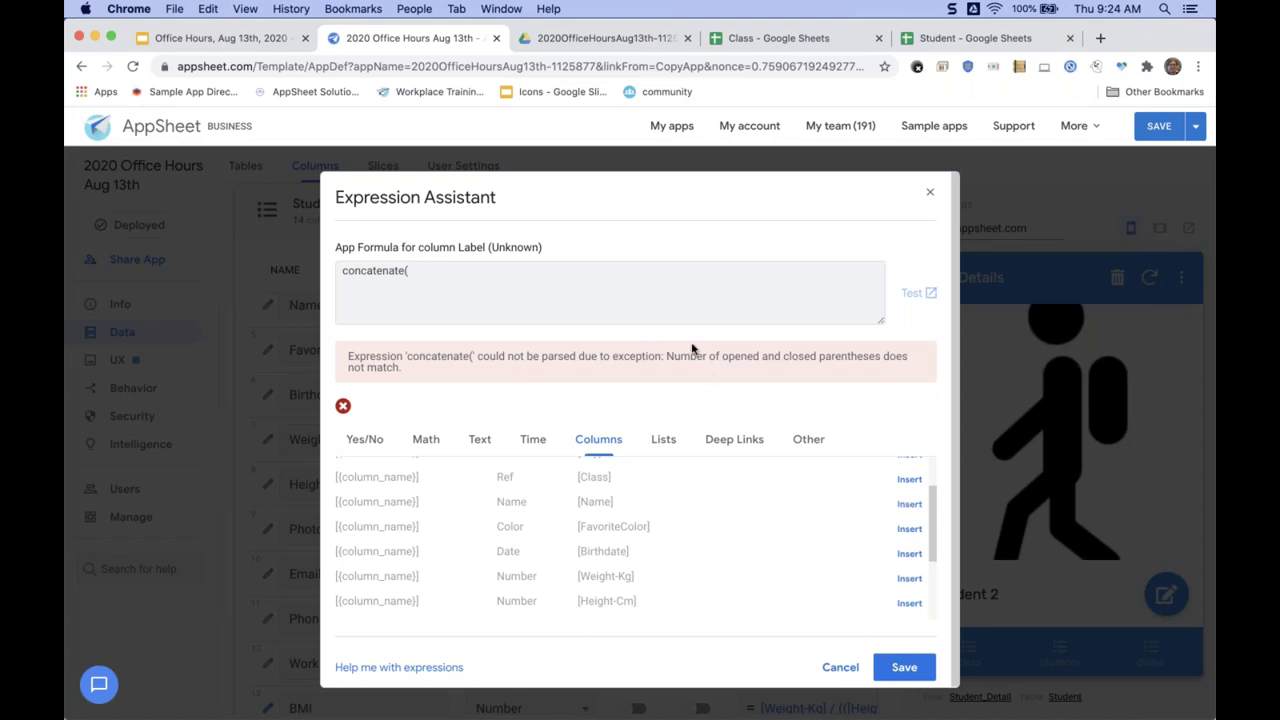
{"action": "type", "text": "\"student: \","}
{"action": "left_click", "coordinate": [909, 504]}
{"action": "type", "text": ","}
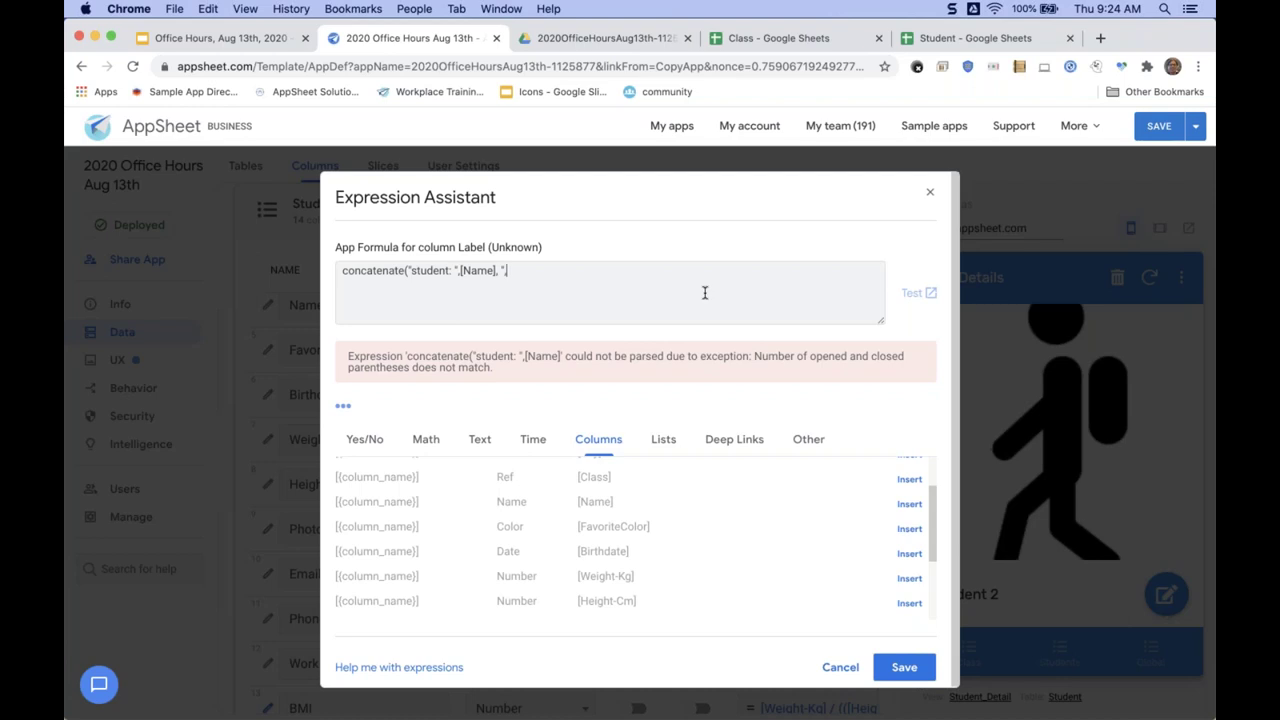
{"action": "type", "text": " \", Favorite Color: \","}
{"action": "left_click", "coordinate": [909, 529]}
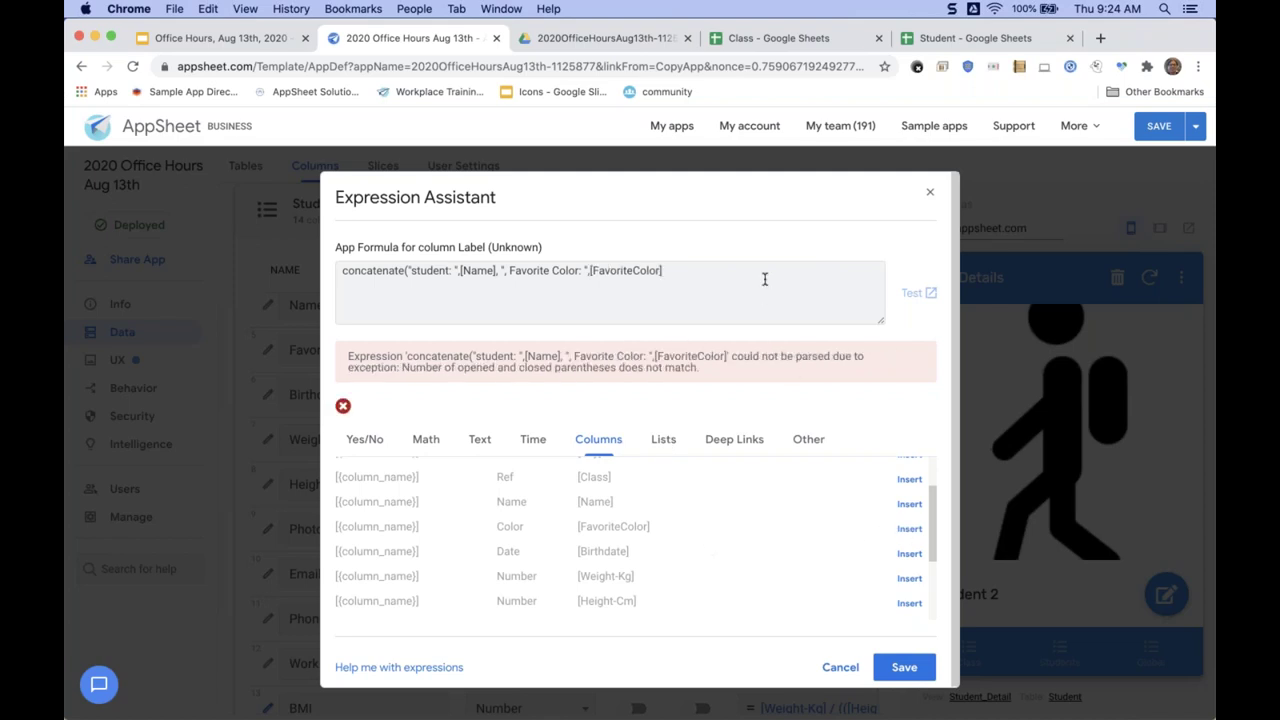
{"action": "type", "text": ")"}
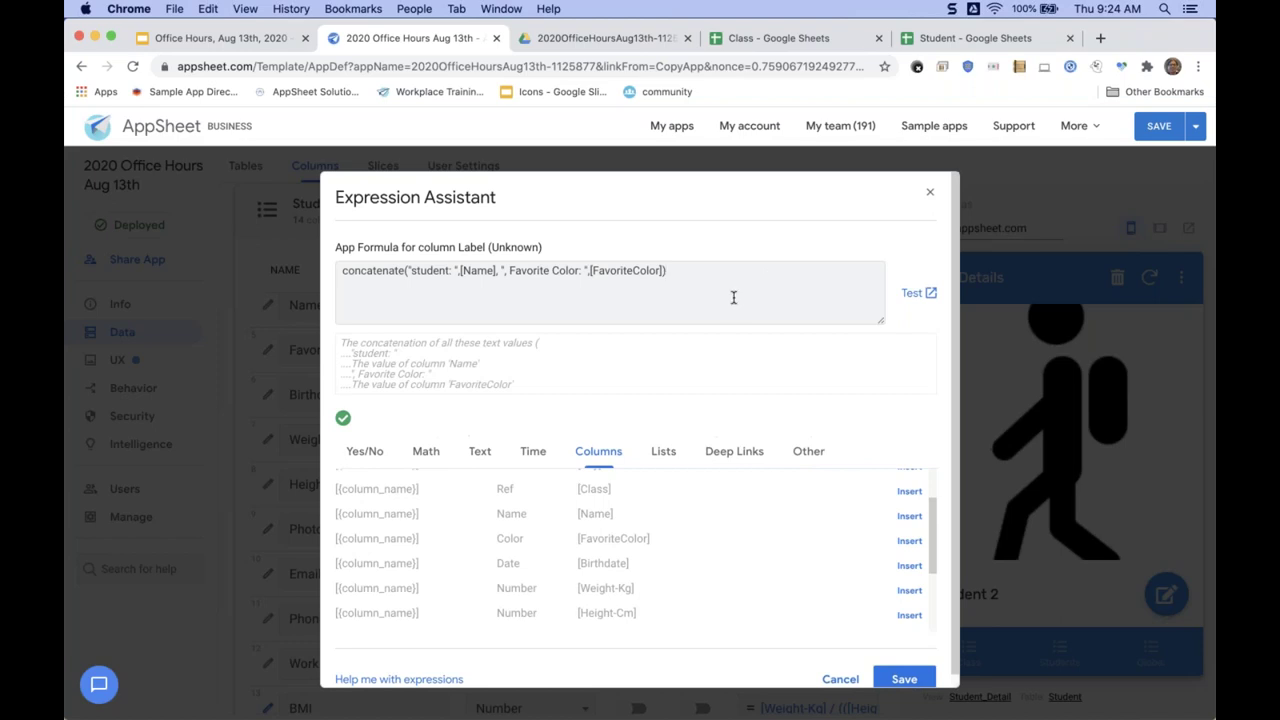
{"action": "scroll", "coordinate": [733, 297], "scroll_direction": "down", "scroll_amount": 1}
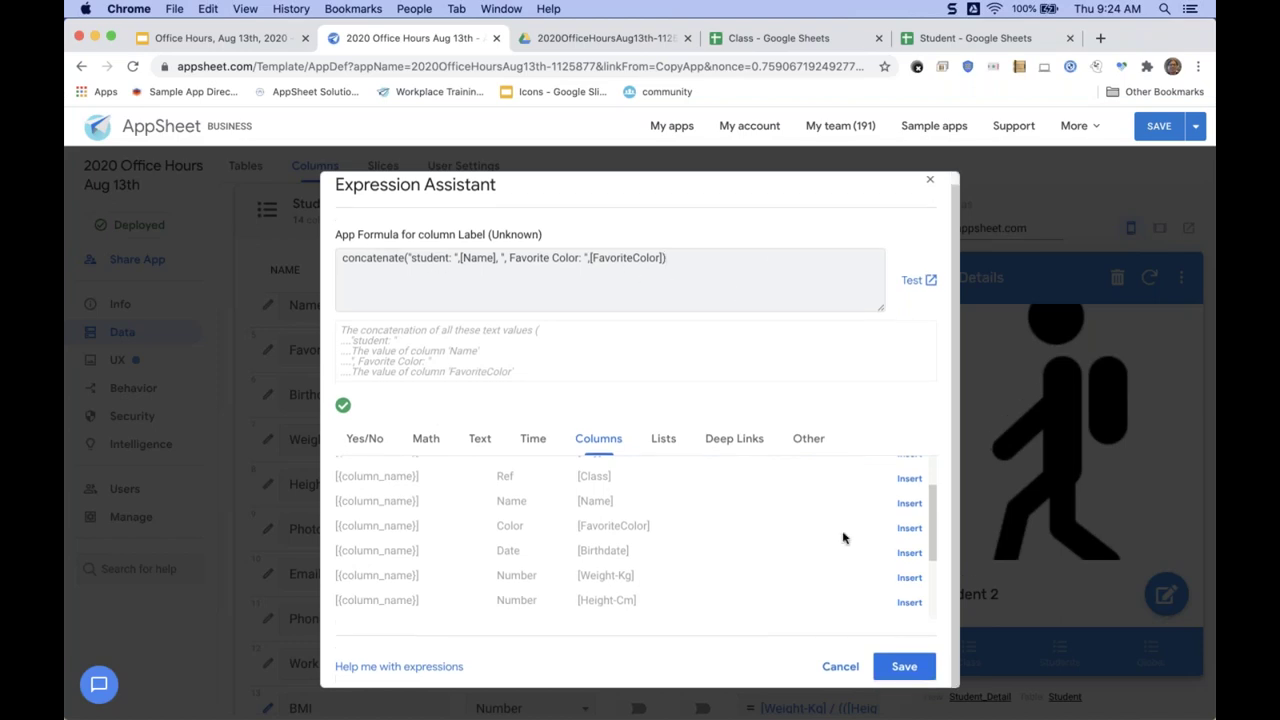
Save the Label formula and finish the column, leaving Label listed as a Text column.
{"action": "left_click", "coordinate": [904, 668]}
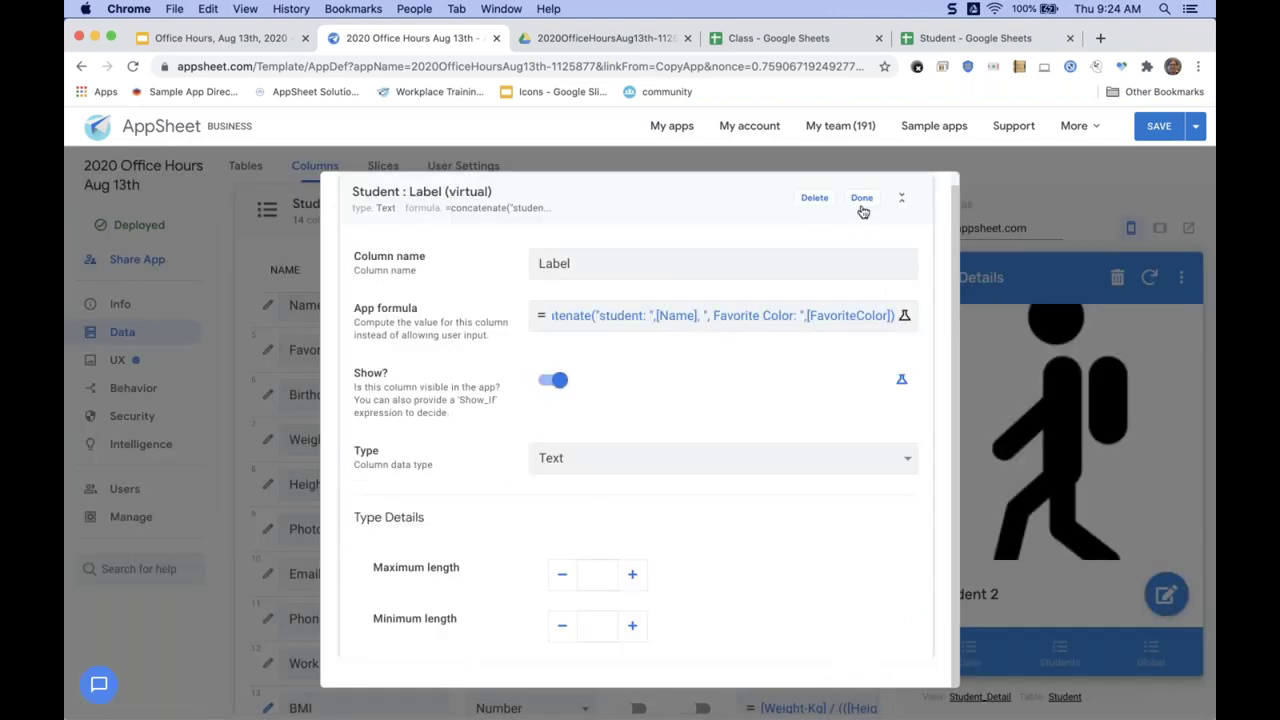
{"action": "left_click", "coordinate": [862, 204]}
{"action": "scroll", "coordinate": [664, 540], "scroll_direction": "down", "scroll_amount": 3}
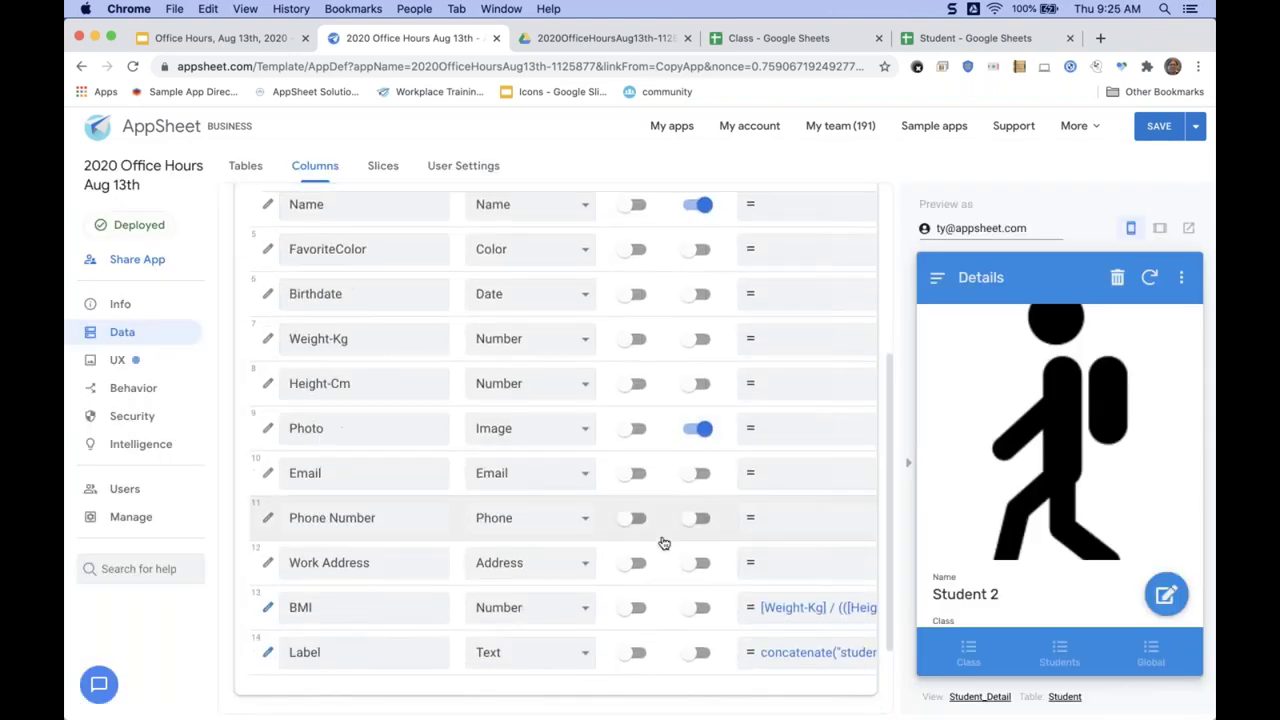
{"action": "left_click", "coordinate": [697, 614]}
{"action": "scroll", "coordinate": [689, 480], "scroll_direction": "up", "scroll_amount": 4}
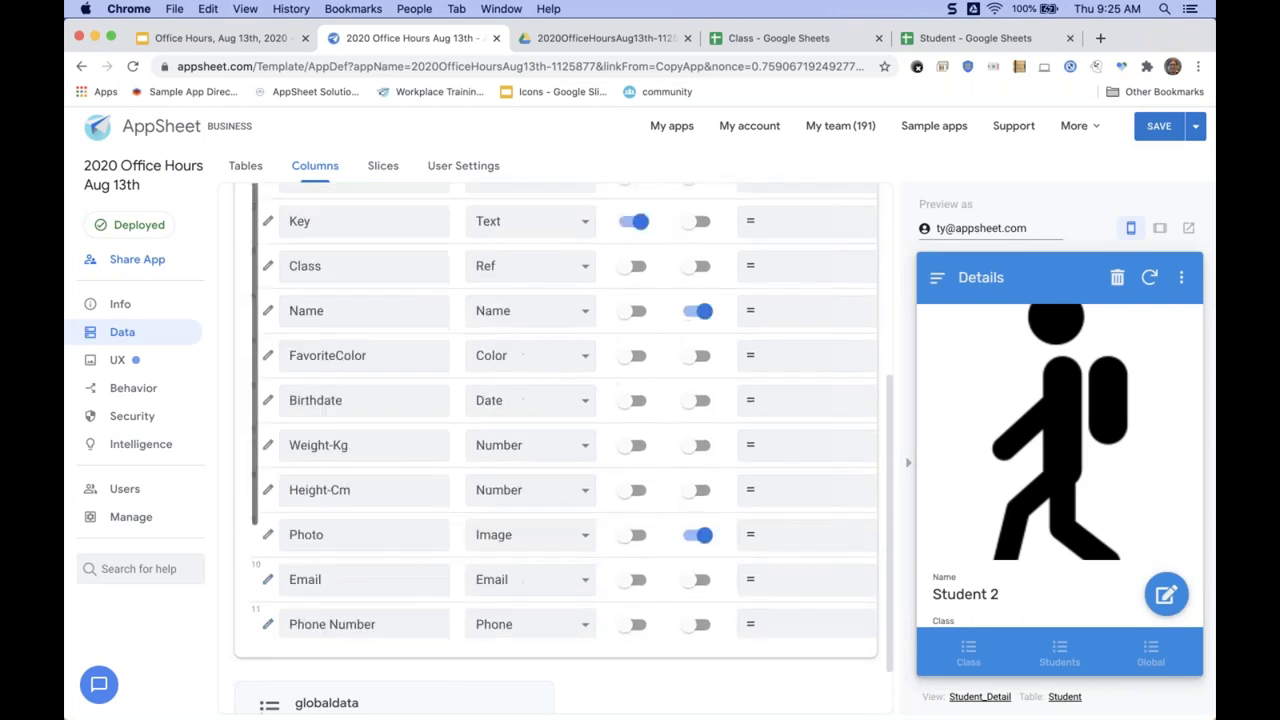
{"action": "scroll", "coordinate": [690, 540], "scroll_direction": "up", "scroll_amount": 2}
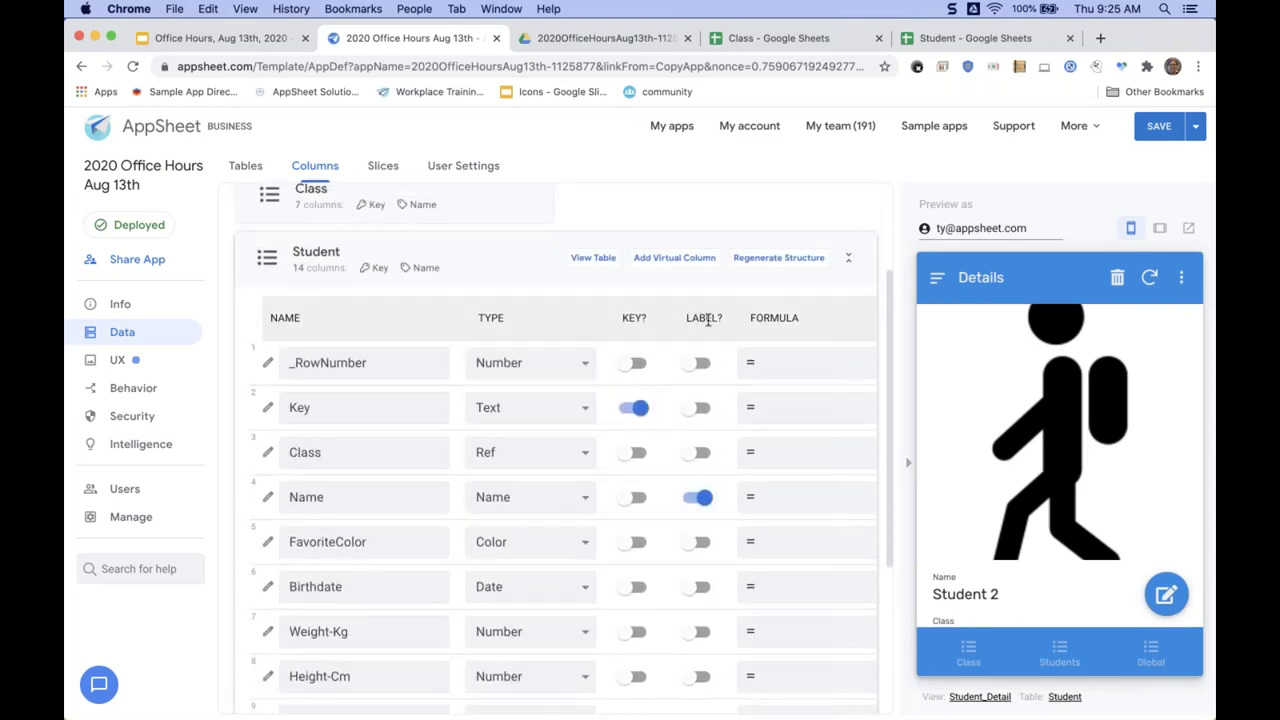
Move the Student row label from Name to Label and save the app.
{"action": "left_click", "coordinate": [699, 497]}
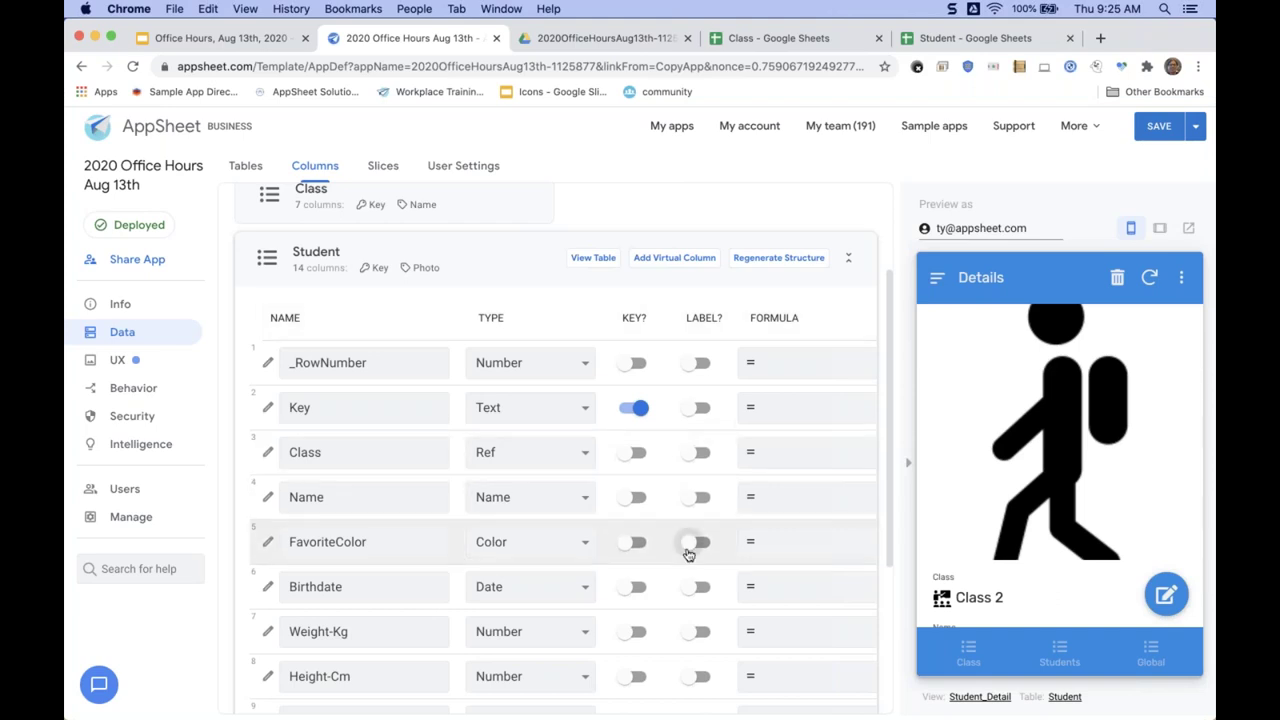
{"action": "scroll", "coordinate": [688, 554], "scroll_direction": "down", "scroll_amount": 2}
{"action": "scroll", "coordinate": [686, 540], "scroll_direction": "down", "scroll_amount": 2}
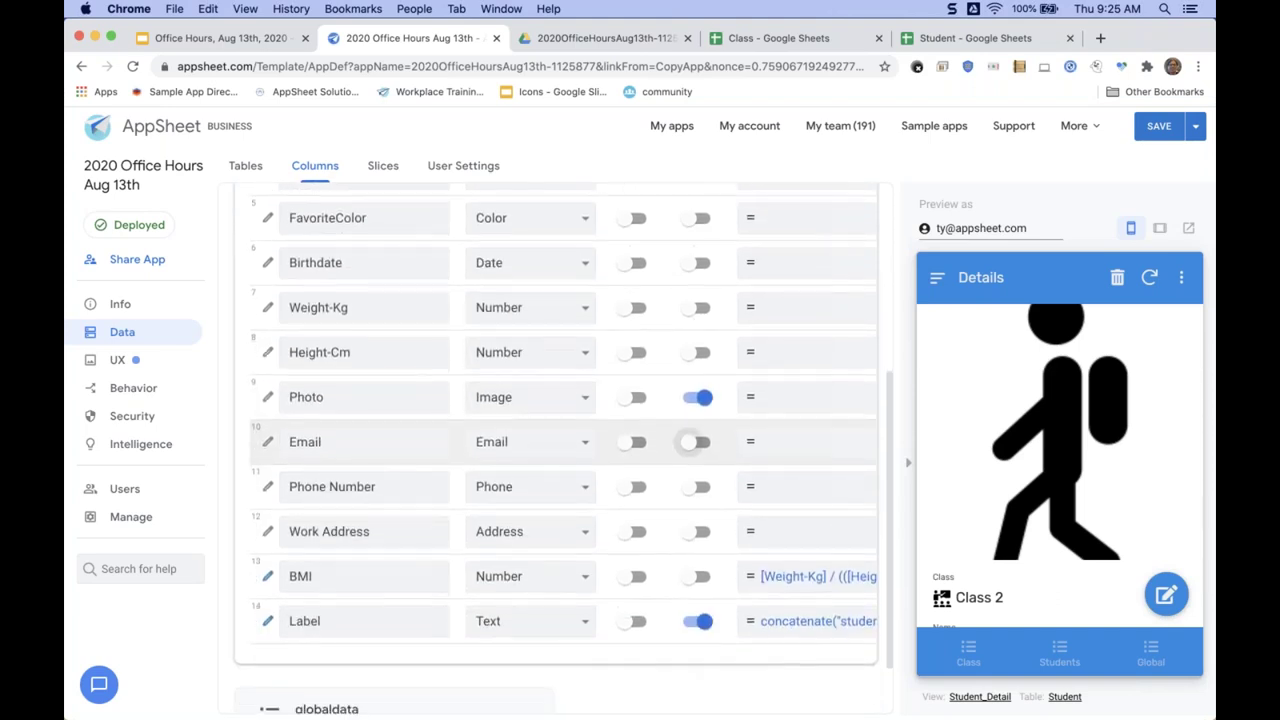
{"action": "left_click", "coordinate": [704, 622]}
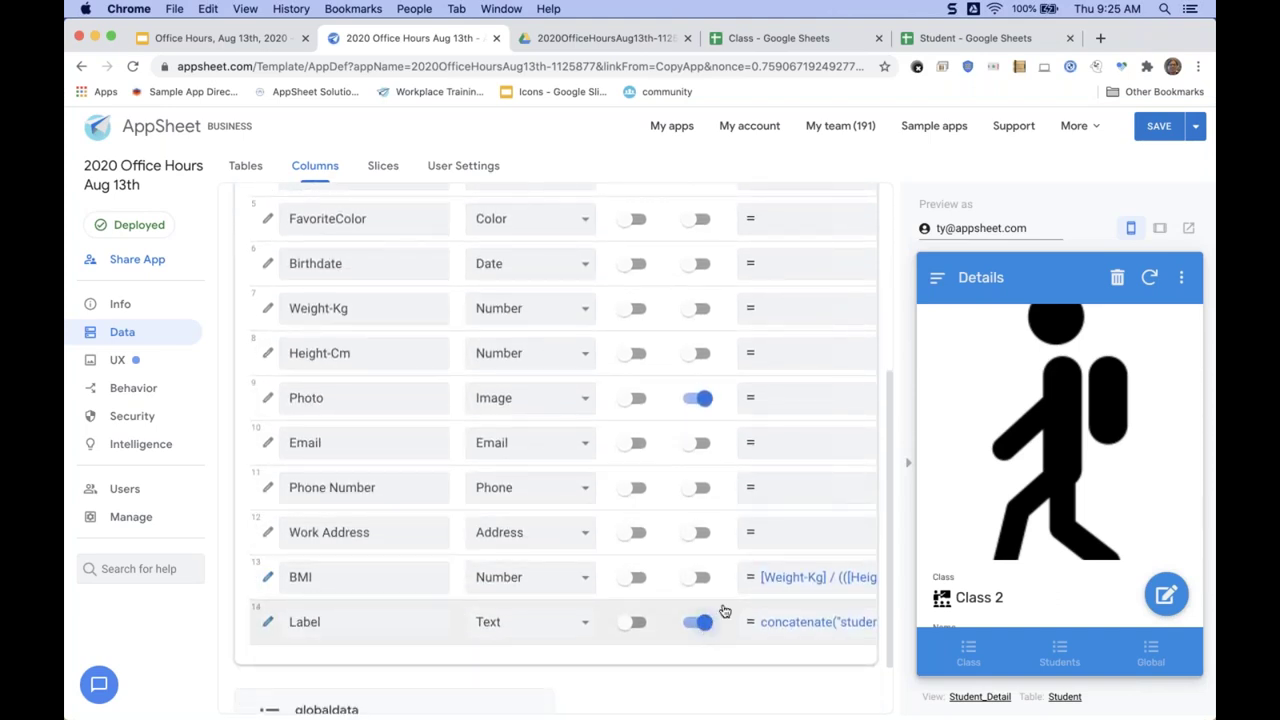
{"action": "left_click", "coordinate": [1158, 128]}
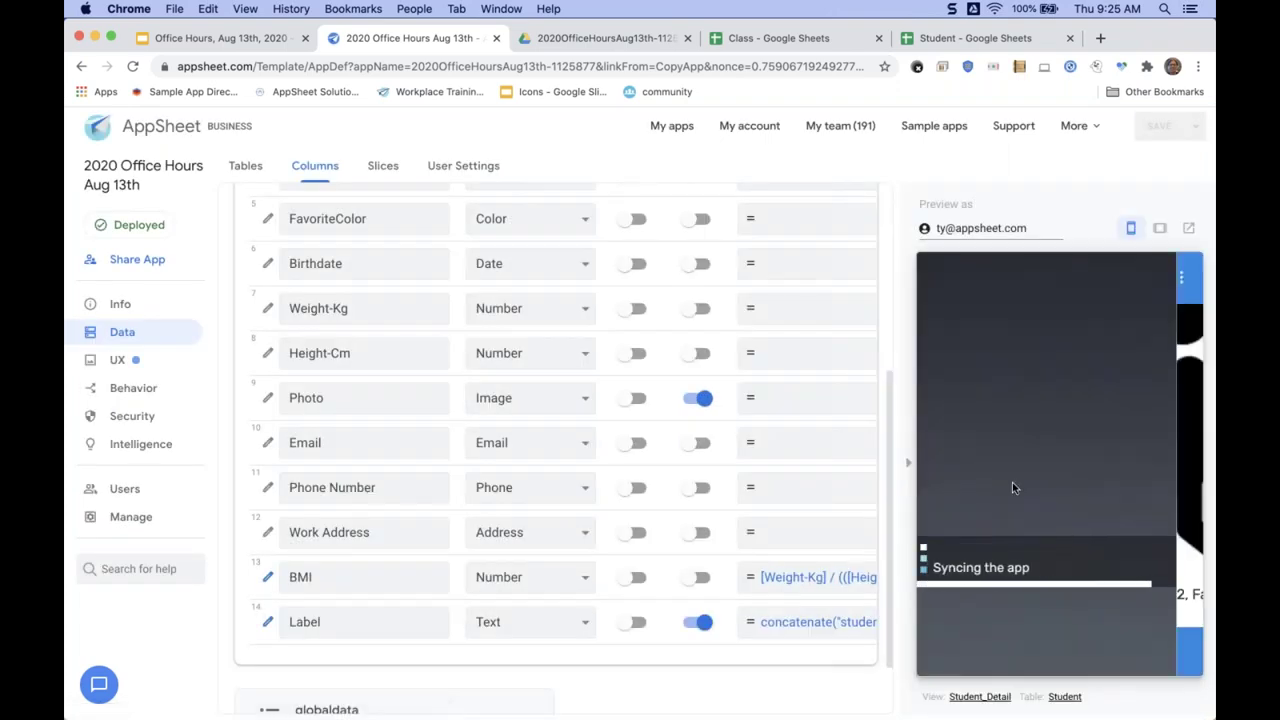
{"action": "scroll", "coordinate": [950, 497], "scroll_direction": "down", "scroll_amount": 1}
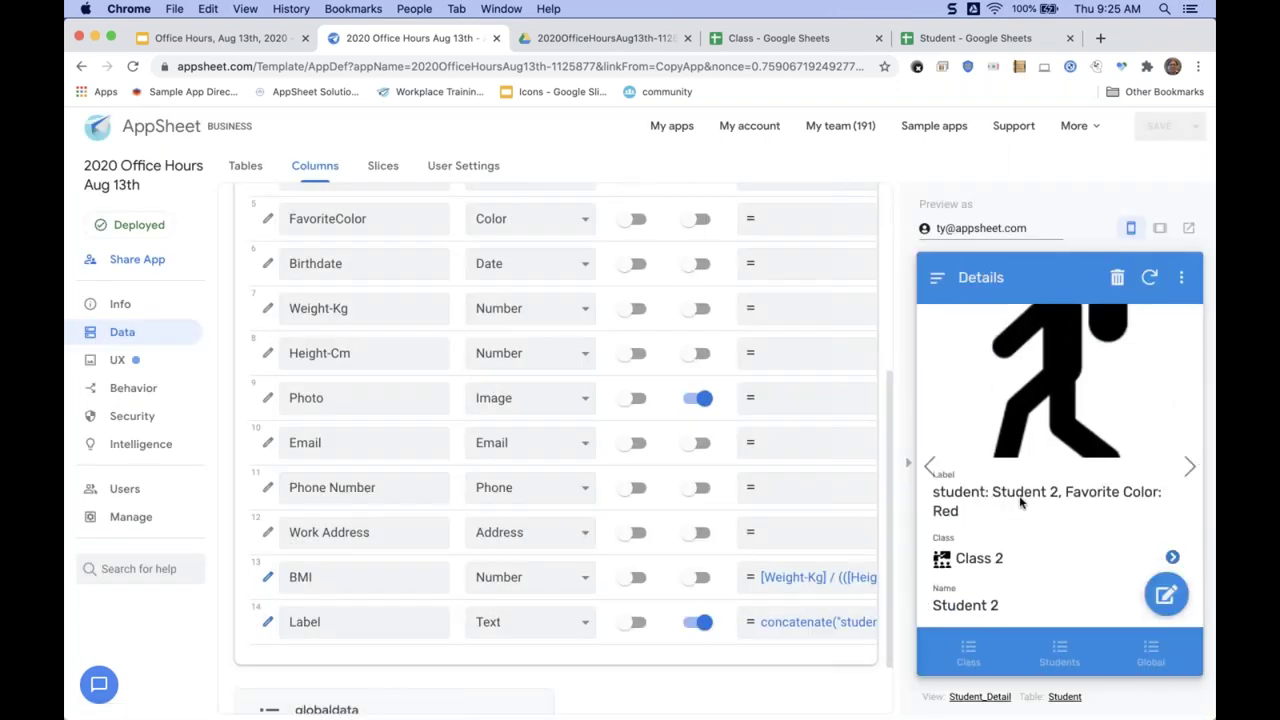
{"action": "scroll", "coordinate": [1034, 512], "scroll_direction": "down", "scroll_amount": 3}
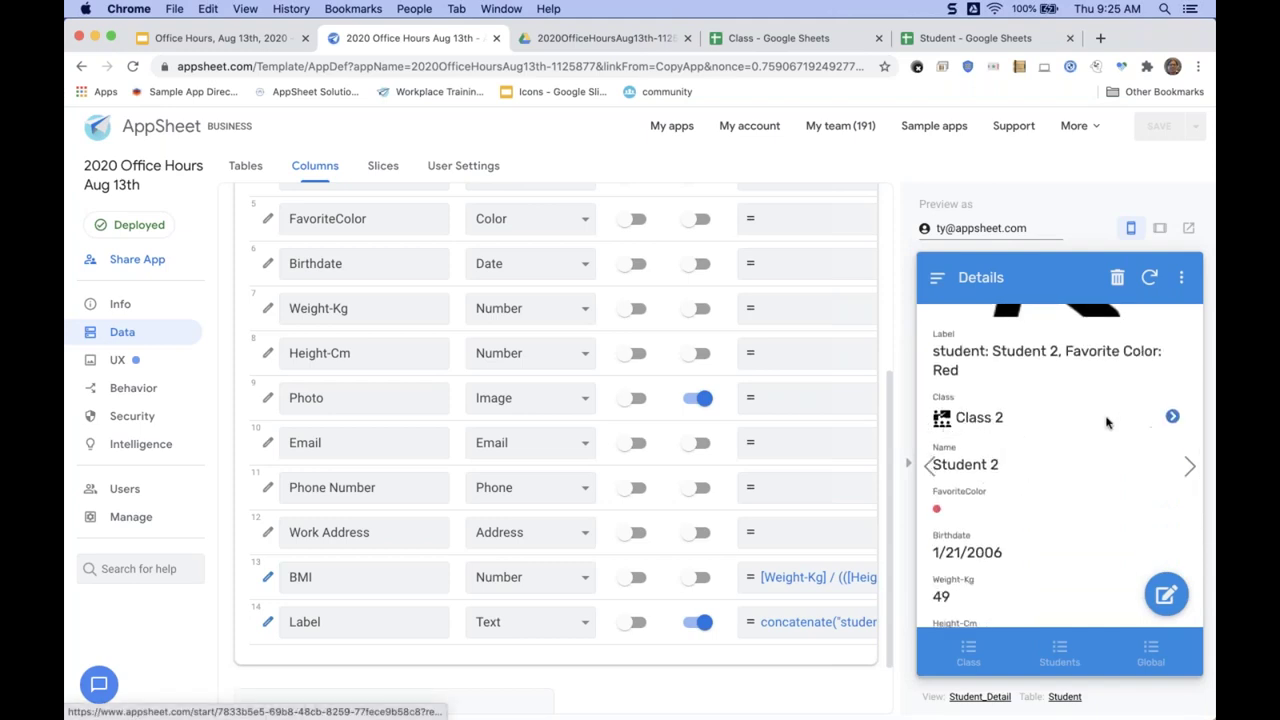
{"action": "key", "text": "super+equal"}
{"action": "key", "text": "super+equal"}
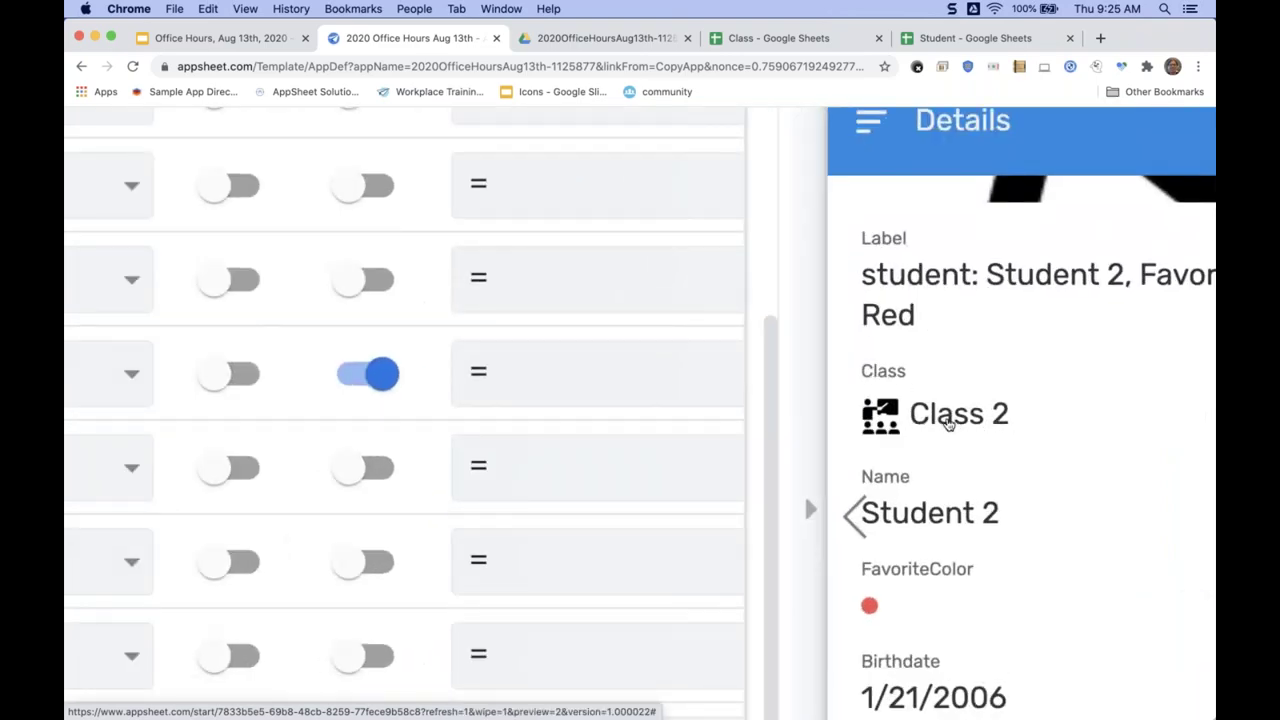
{"action": "key", "text": "super+0"}
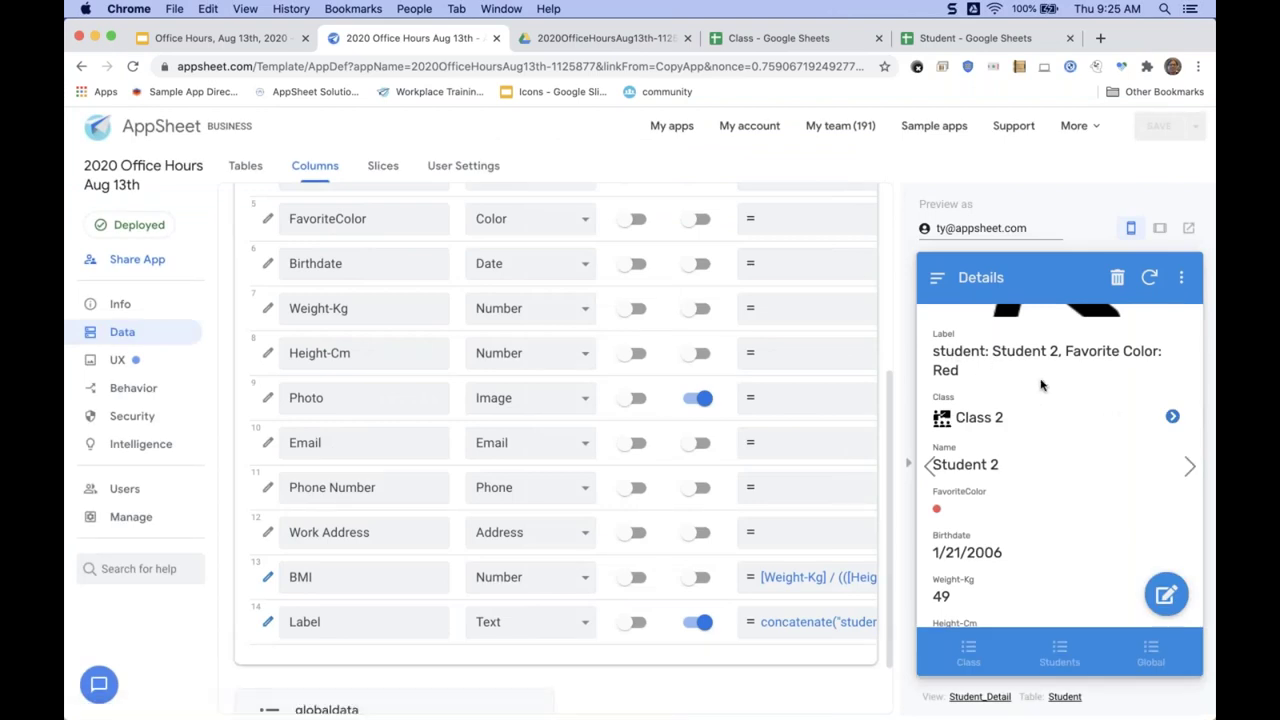
{"action": "scroll", "coordinate": [1006, 494], "scroll_direction": "down", "scroll_amount": 3}
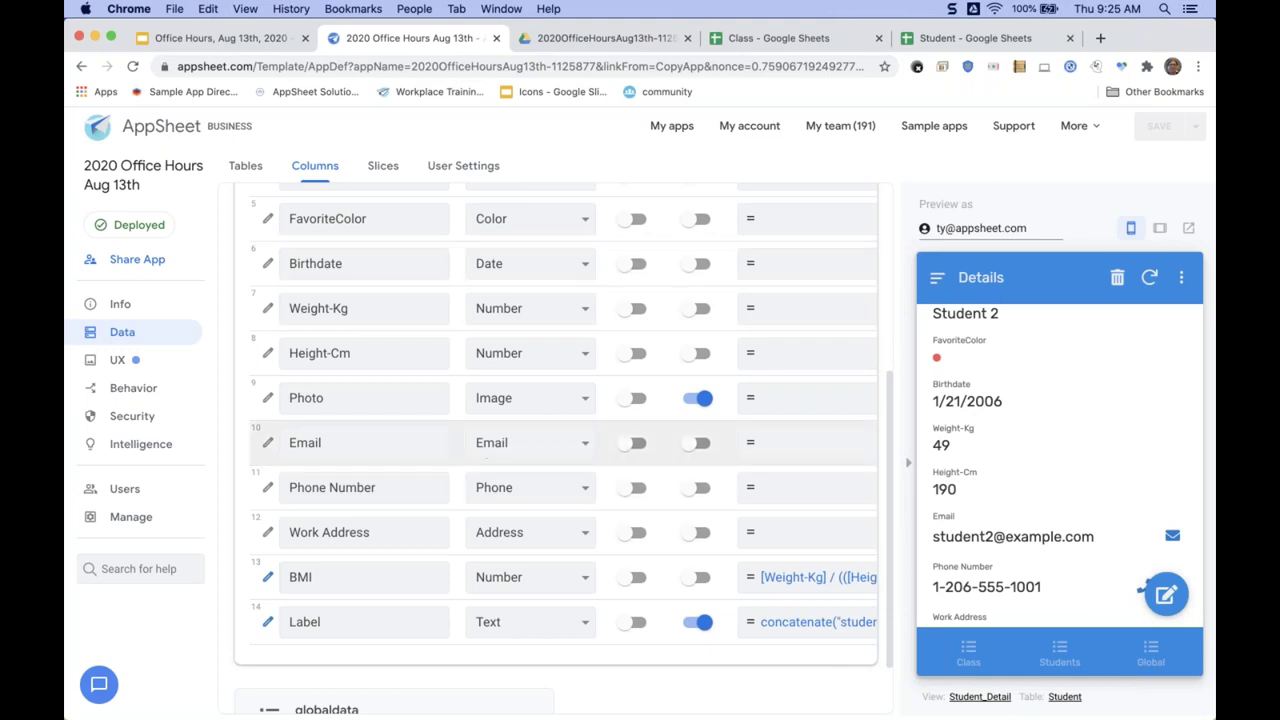
{"action": "scroll", "coordinate": [490, 450], "scroll_direction": "up", "scroll_amount": 5}
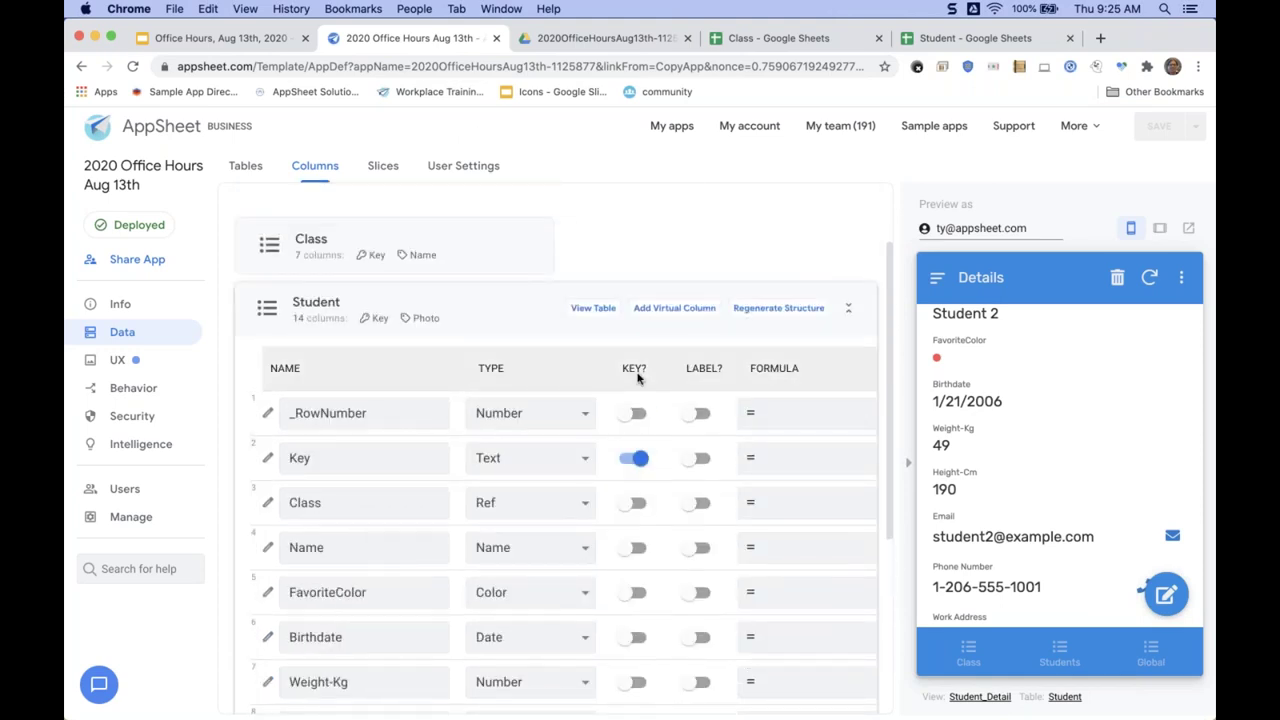
Add a Student virtual column named Age whose formula starts with [Birthdate].
{"action": "left_click", "coordinate": [662, 310]}
{"action": "triple_click", "coordinate": [651, 263]}
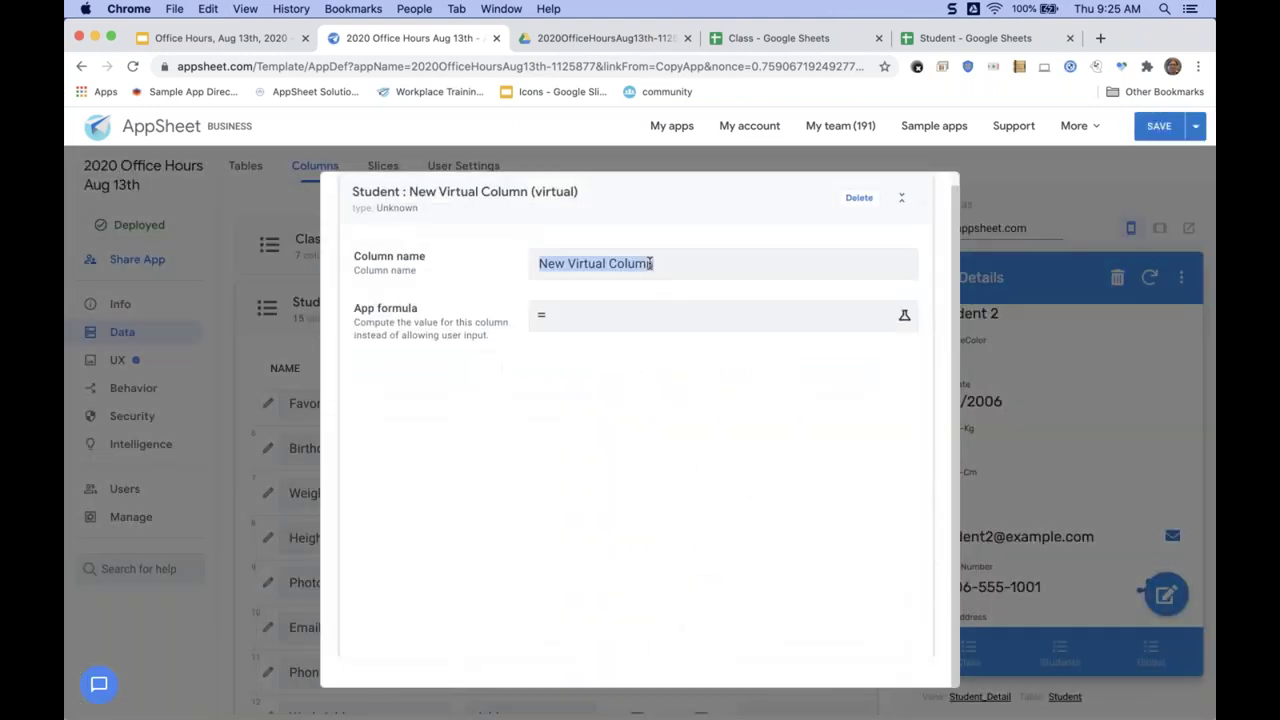
{"action": "type", "text": "Age"}
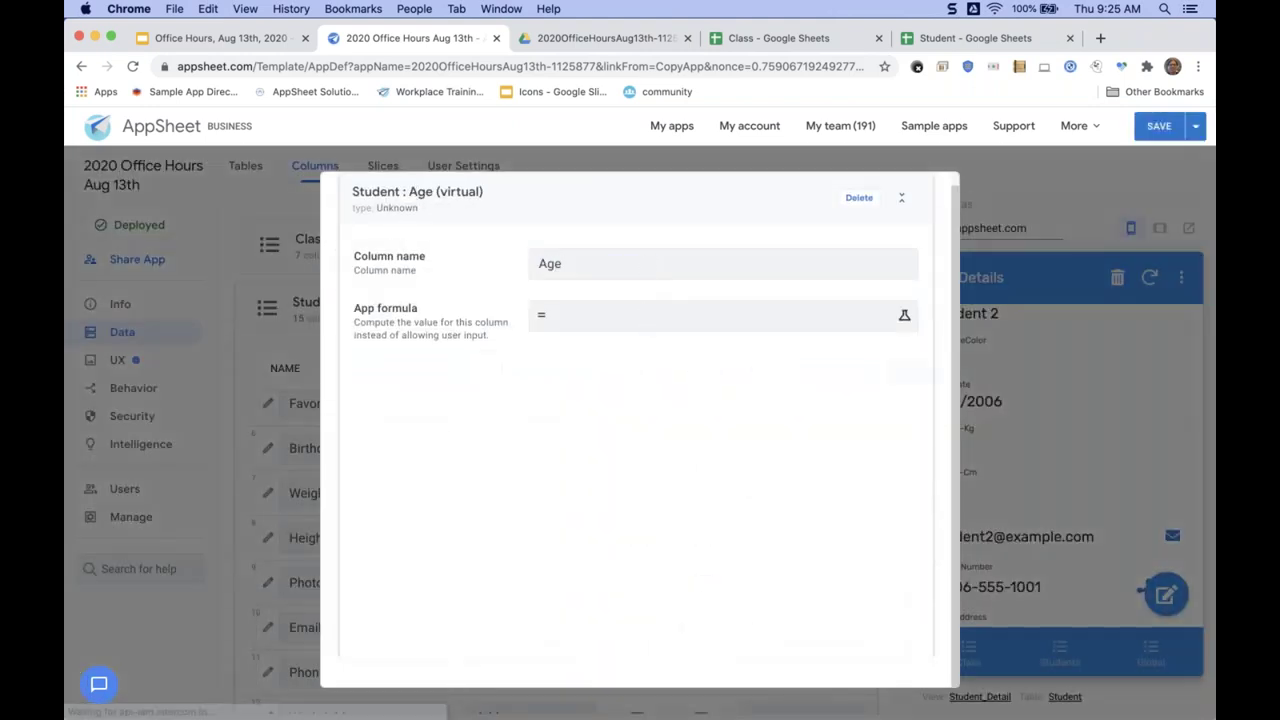
{"action": "left_click", "coordinate": [651, 318]}
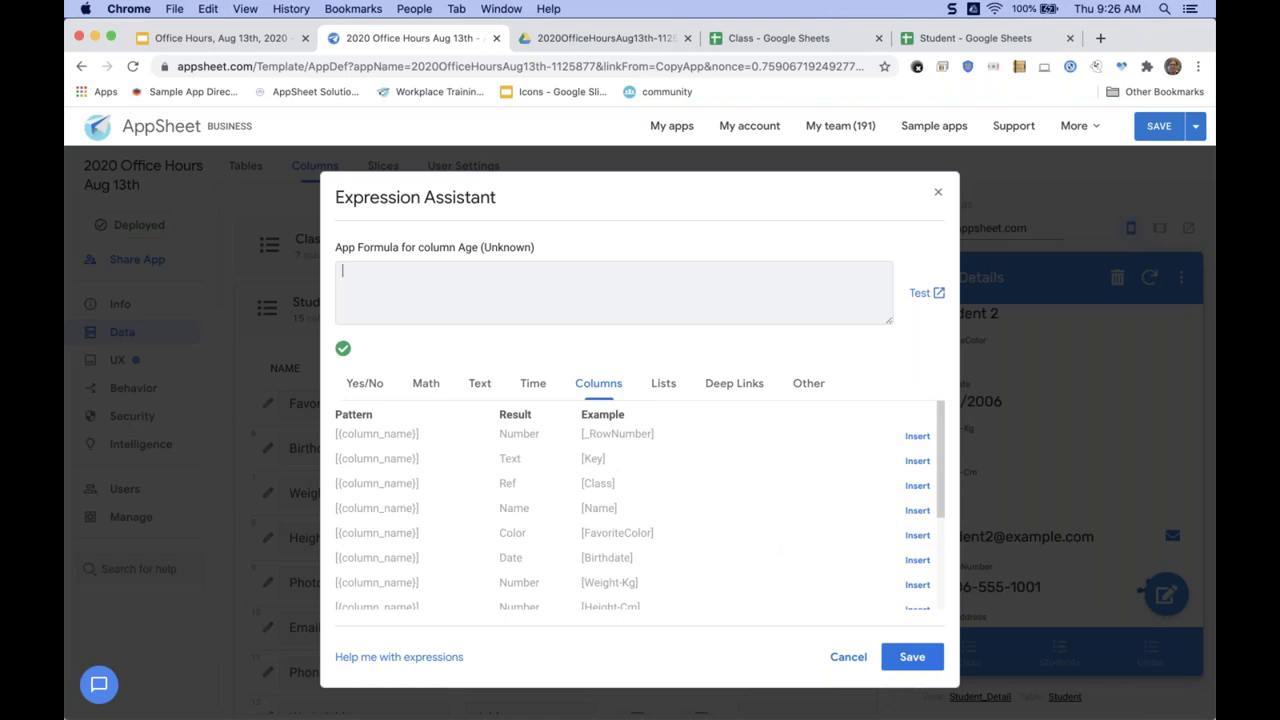
{"action": "left_click", "coordinate": [917, 560]}
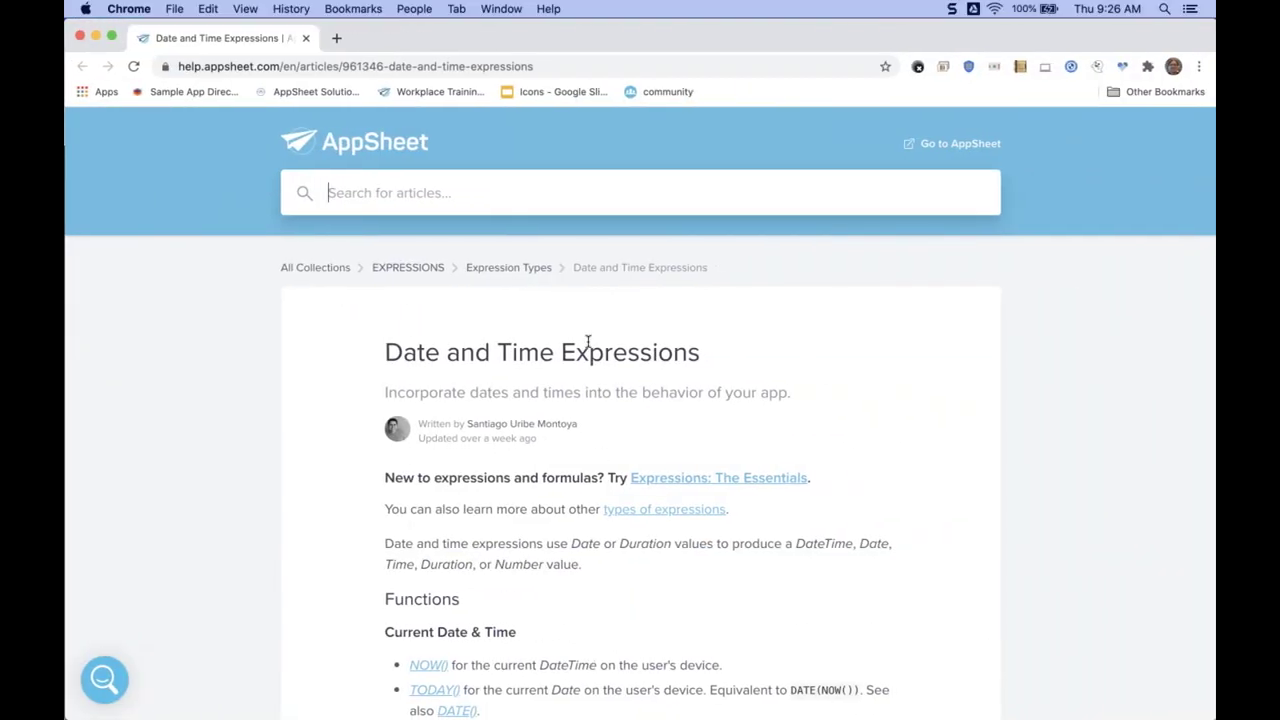
Read through the Date and Time Expressions help article, then return to the Age formula's Expression Assistant.
{"action": "scroll", "coordinate": [329, 194], "scroll_direction": "down", "scroll_amount": 2}
{"action": "scroll", "coordinate": [640, 414], "scroll_direction": "down", "scroll_amount": 5}
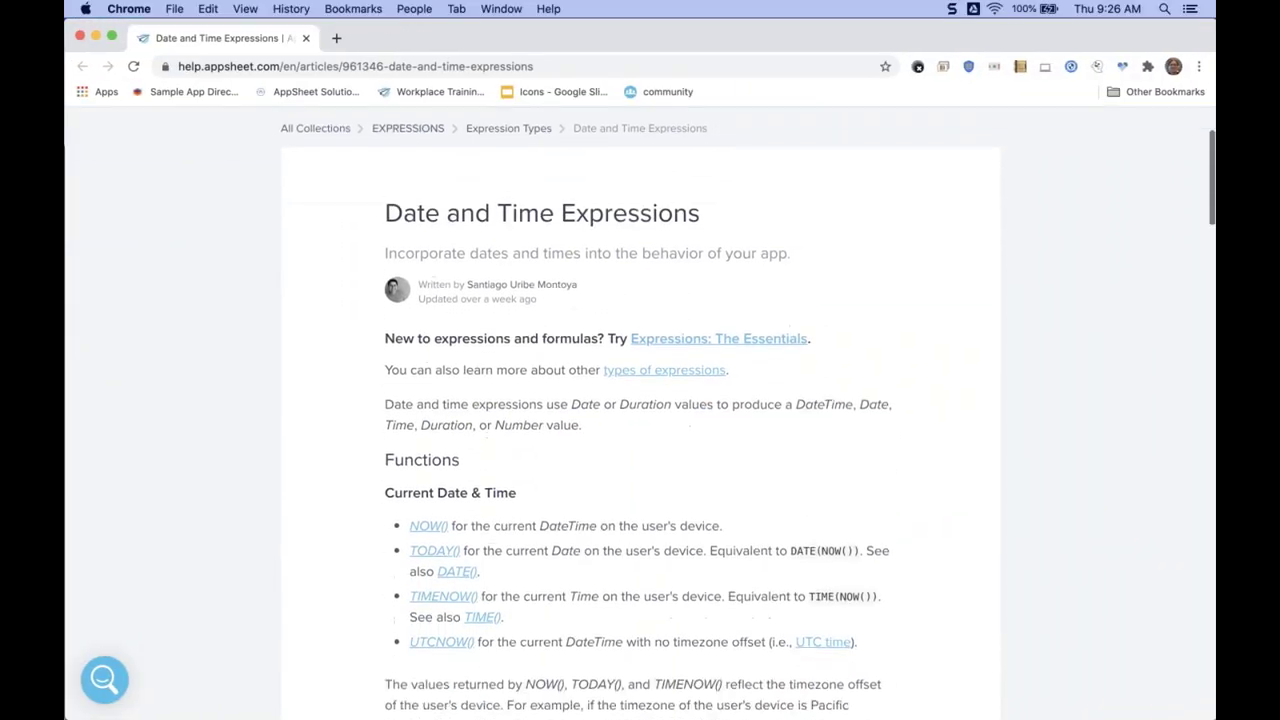
{"action": "scroll", "coordinate": [640, 414], "scroll_direction": "down", "scroll_amount": 8}
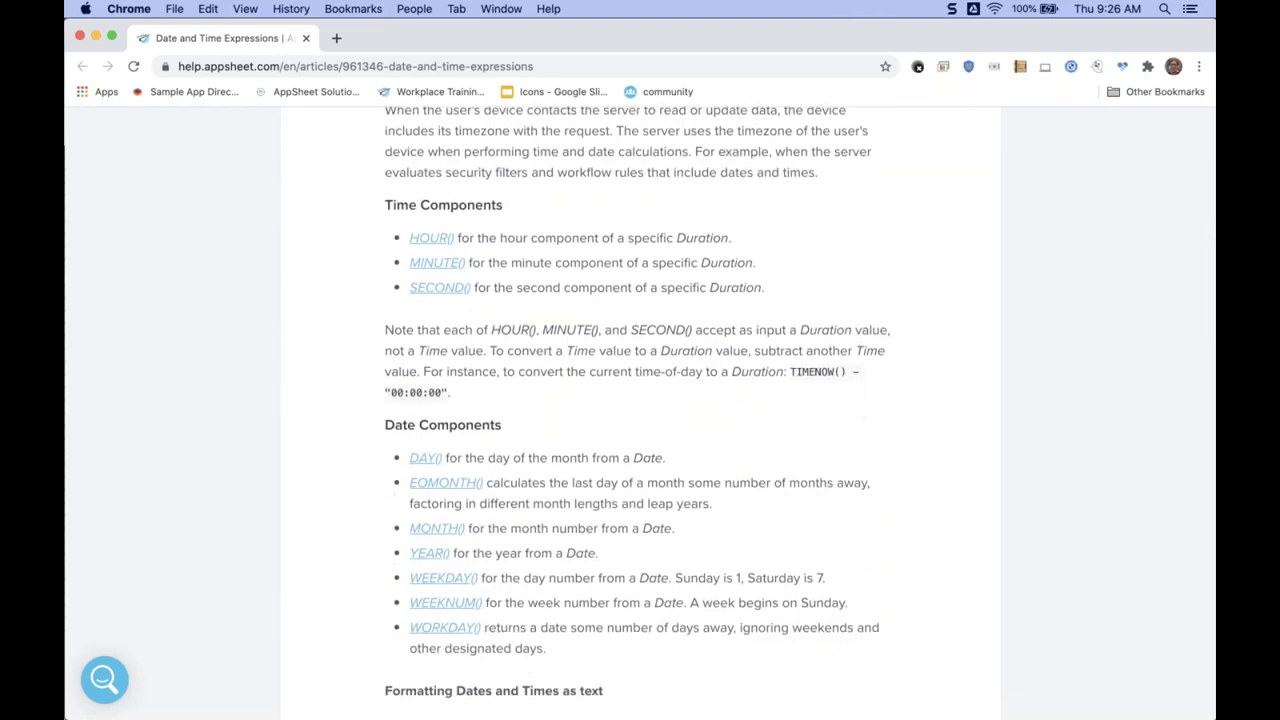
{"action": "scroll", "coordinate": [640, 414], "scroll_direction": "up", "scroll_amount": 20}
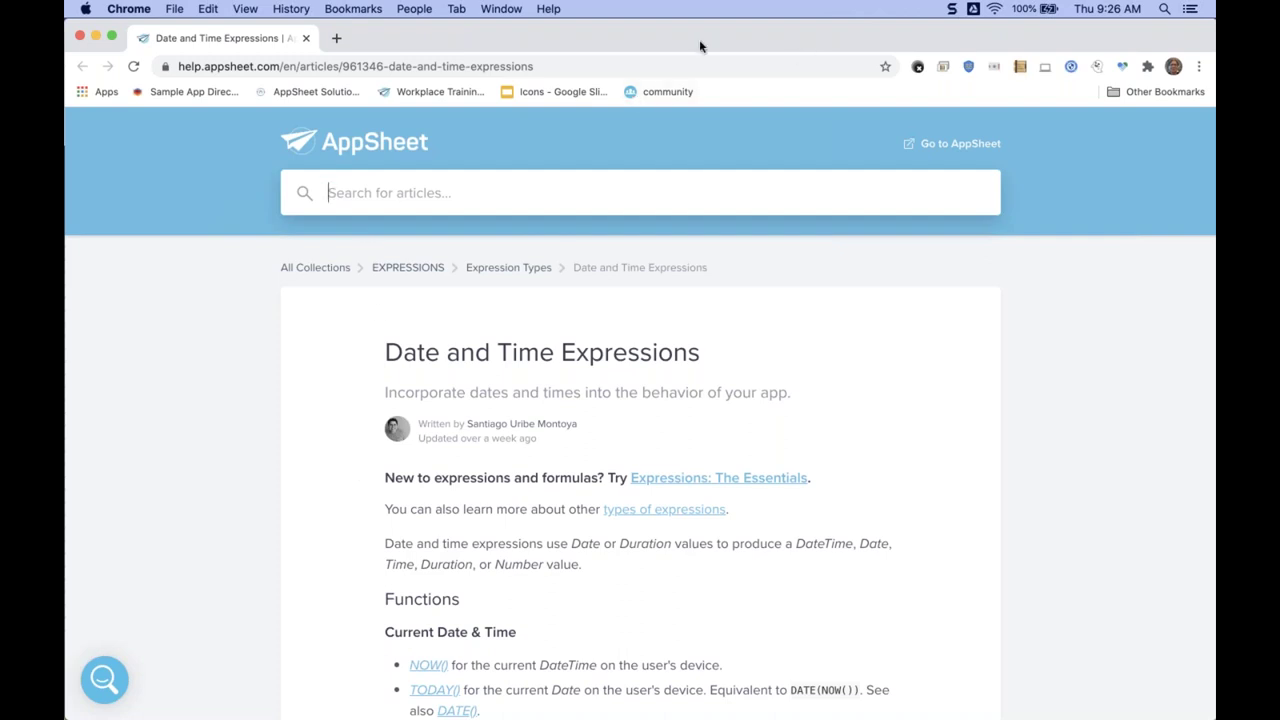
{"action": "key", "text": "super+grave"}
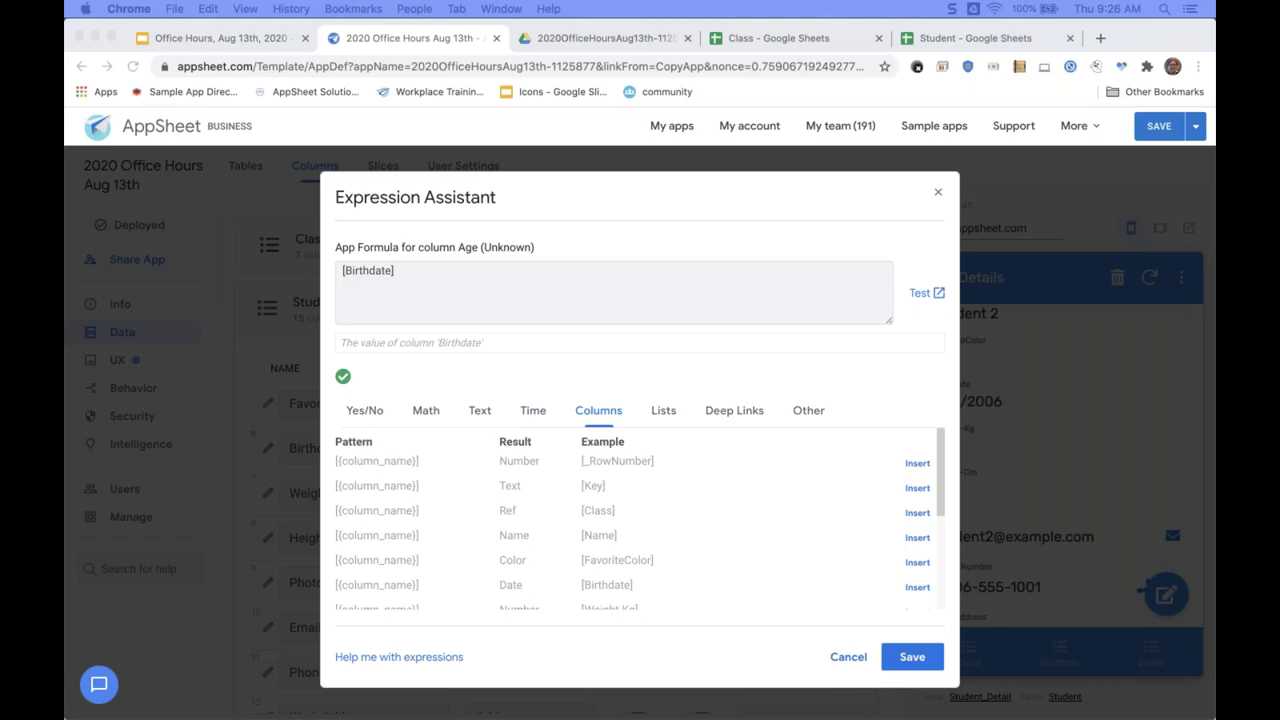
Change the Age formula to (Hour(Today() - [Birthdate]) / 24) / 364 and save the column.
{"action": "left_click", "coordinate": [524, 290]}
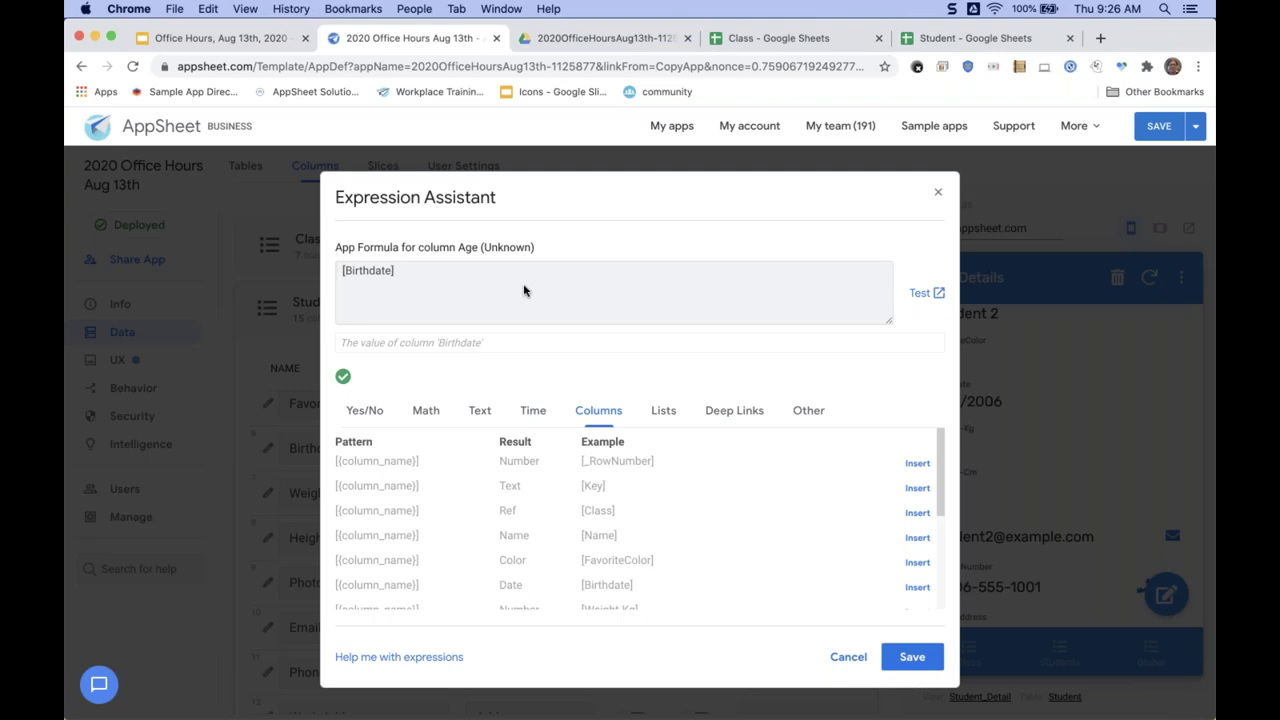
{"action": "type", "text": "Hour("}
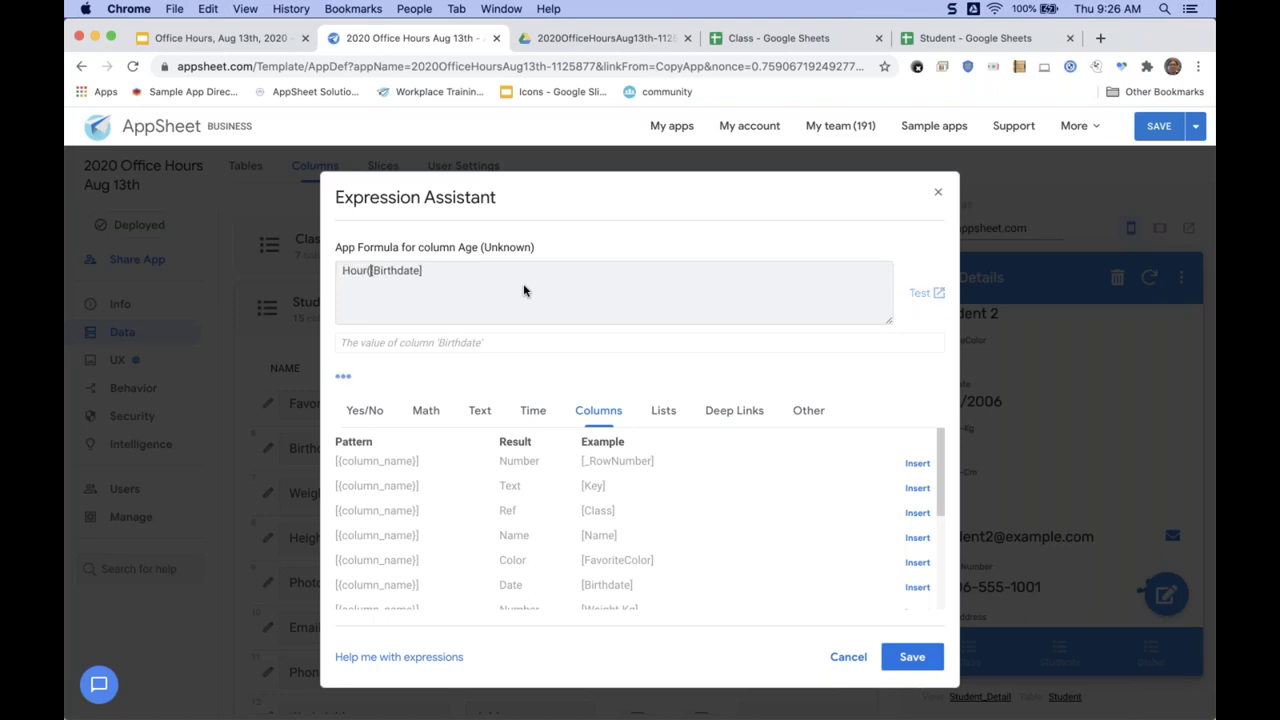
{"action": "type", "text": "Today() - [Birthdate]) / 24"}
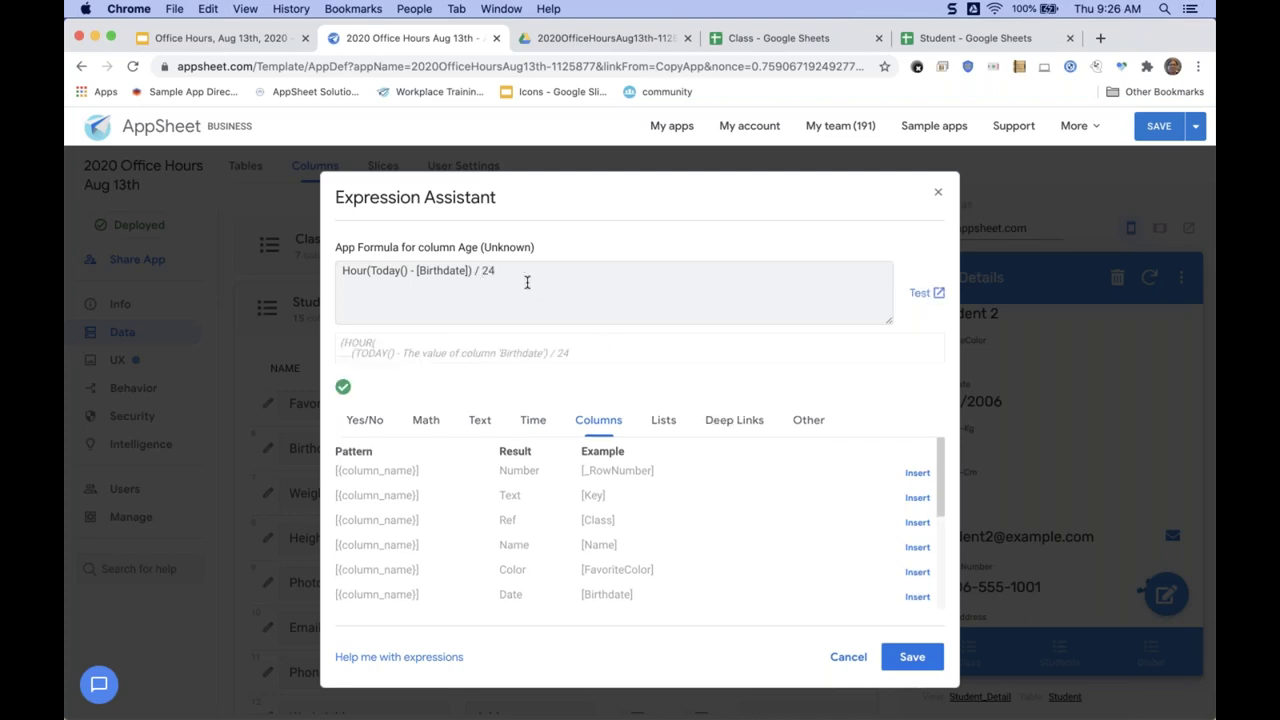
{"action": "left_click", "coordinate": [341, 271]}
{"action": "type", "text": "("}
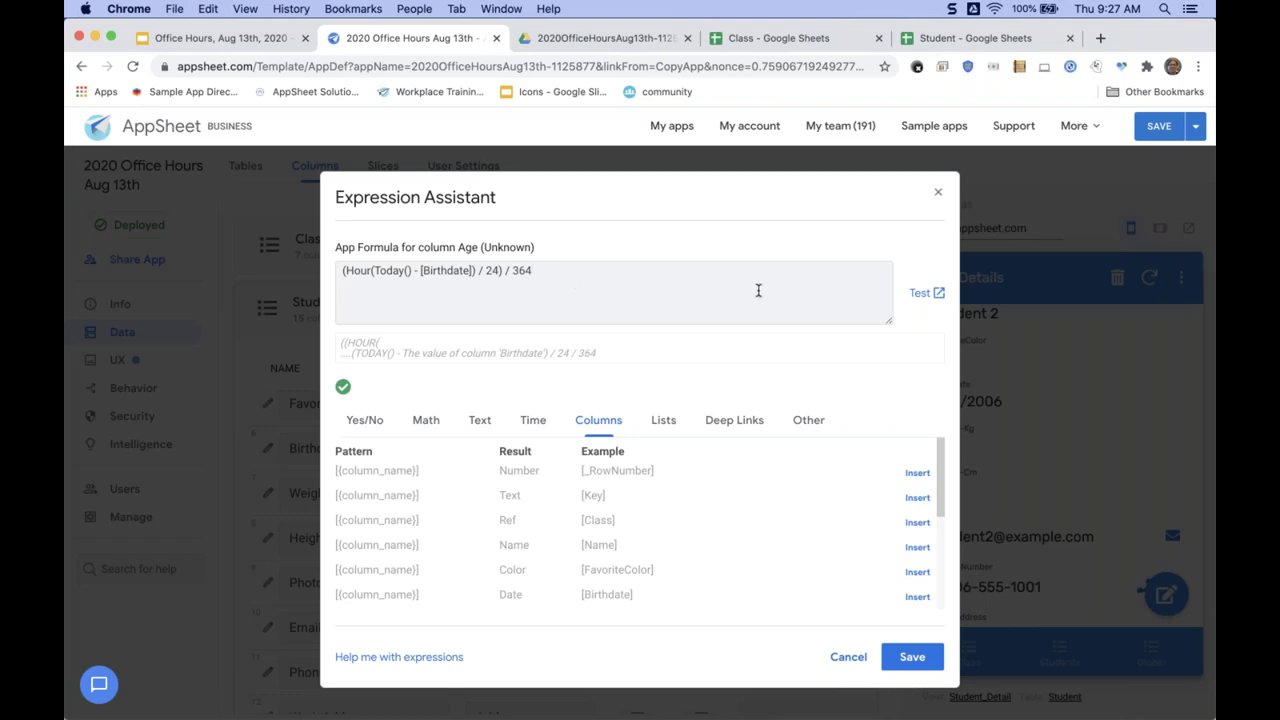
{"action": "left_click", "coordinate": [913, 657]}
{"action": "left_click", "coordinate": [864, 198]}
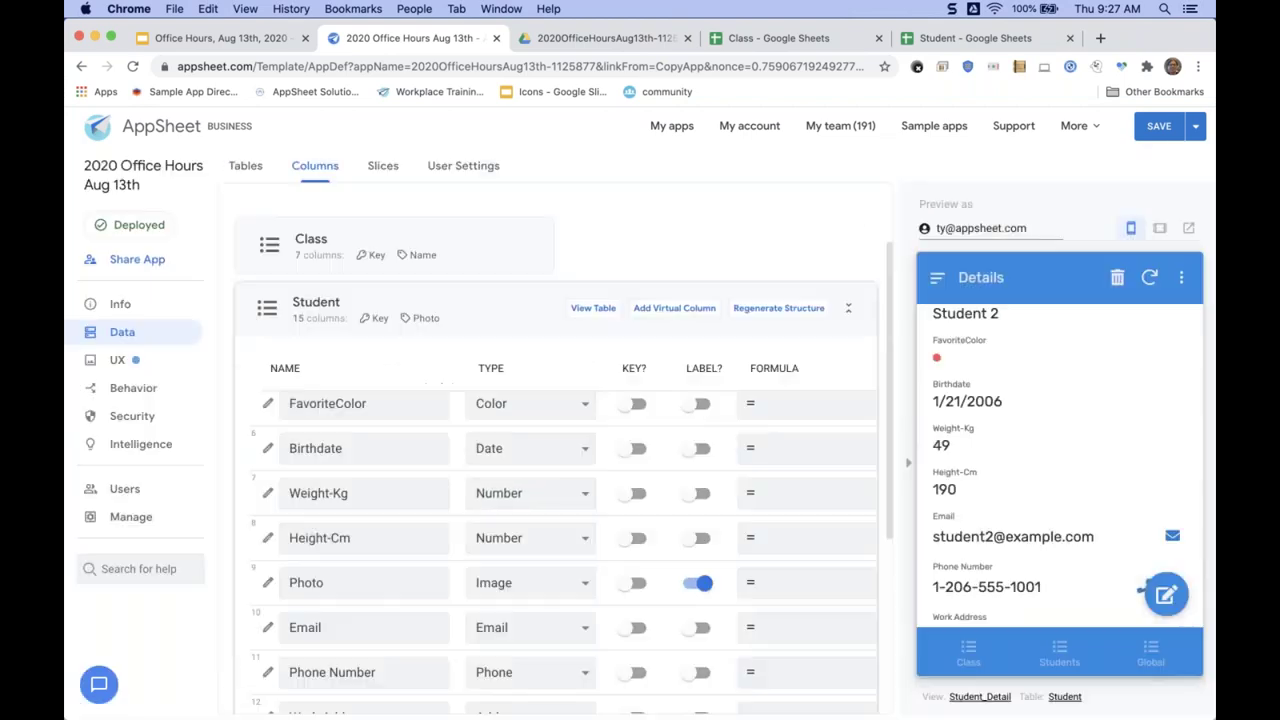
Save the app, confirm student detail previews show ages like 14 and 13, then open the Student sheet.
{"action": "left_click", "coordinate": [1159, 127]}
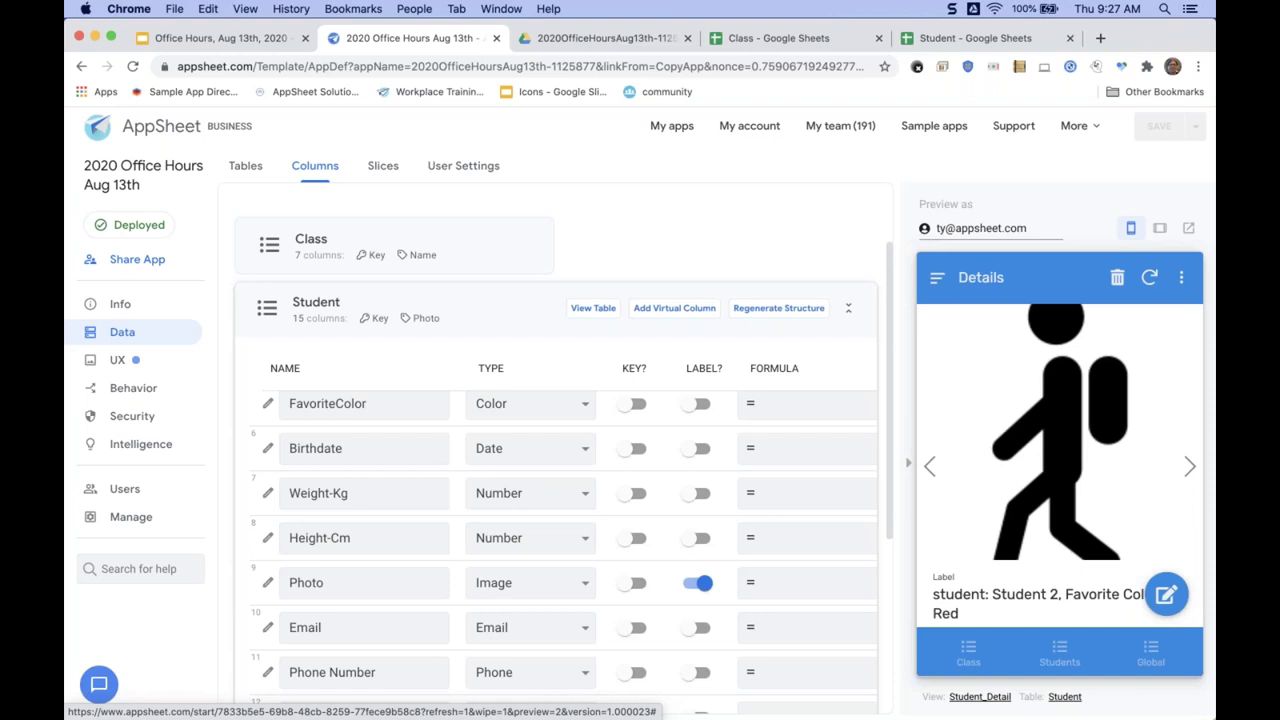
{"action": "scroll", "coordinate": [1060, 450], "scroll_direction": "down", "scroll_amount": 10}
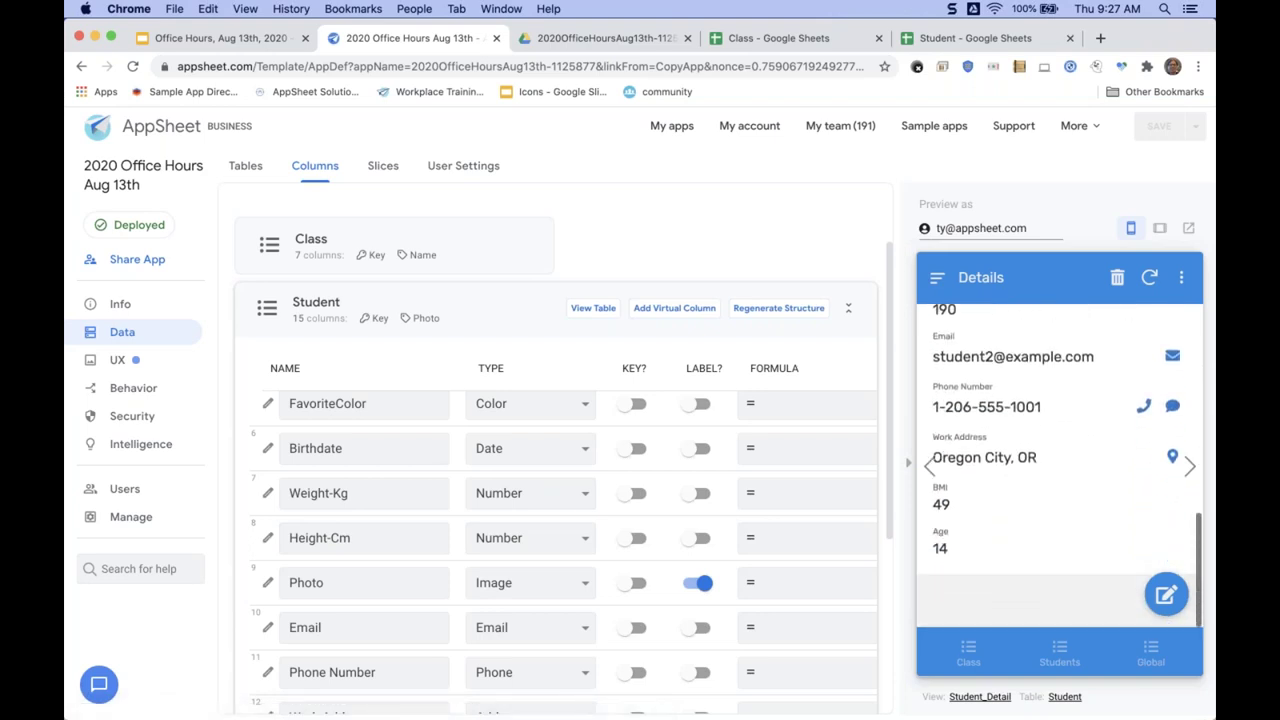
{"action": "left_click", "coordinate": [1189, 466]}
{"action": "scroll", "coordinate": [1041, 509], "scroll_direction": "down", "scroll_amount": 3}
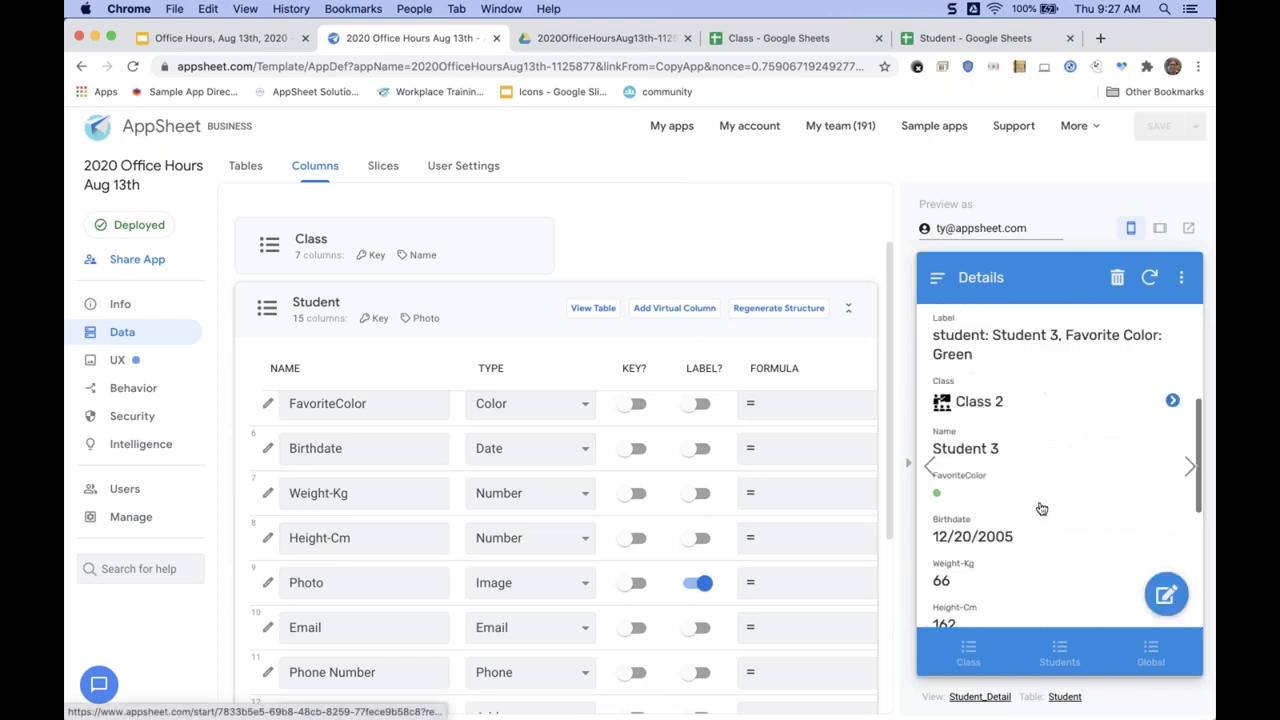
{"action": "scroll", "coordinate": [1041, 509], "scroll_direction": "down", "scroll_amount": 4}
{"action": "left_click", "coordinate": [1189, 467]}
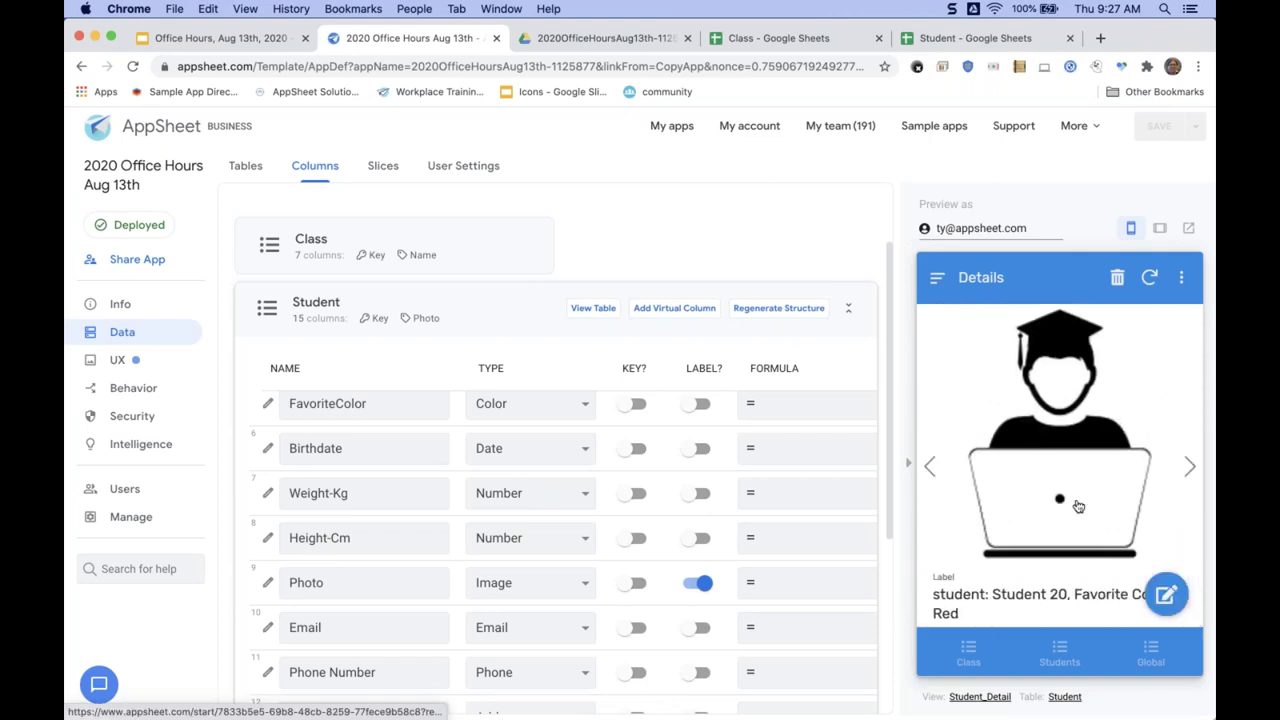
{"action": "scroll", "coordinate": [1078, 506], "scroll_direction": "down", "scroll_amount": 5}
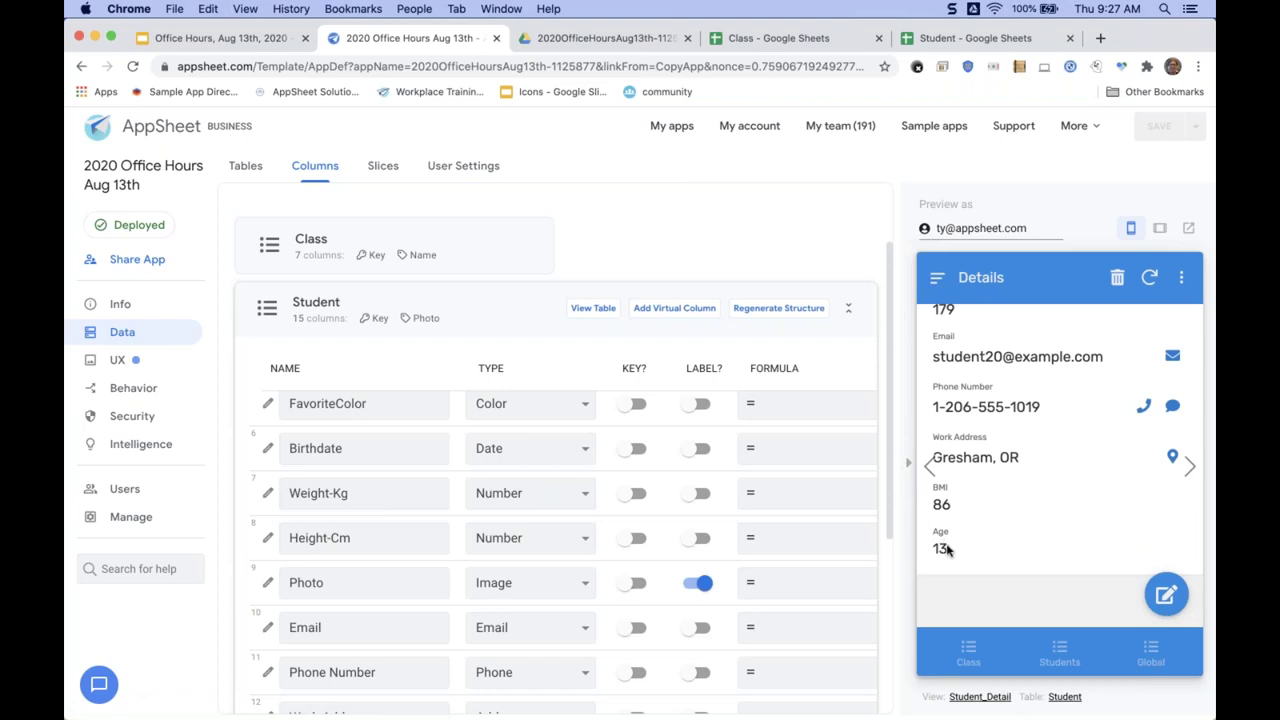
{"action": "left_click", "coordinate": [947, 39]}
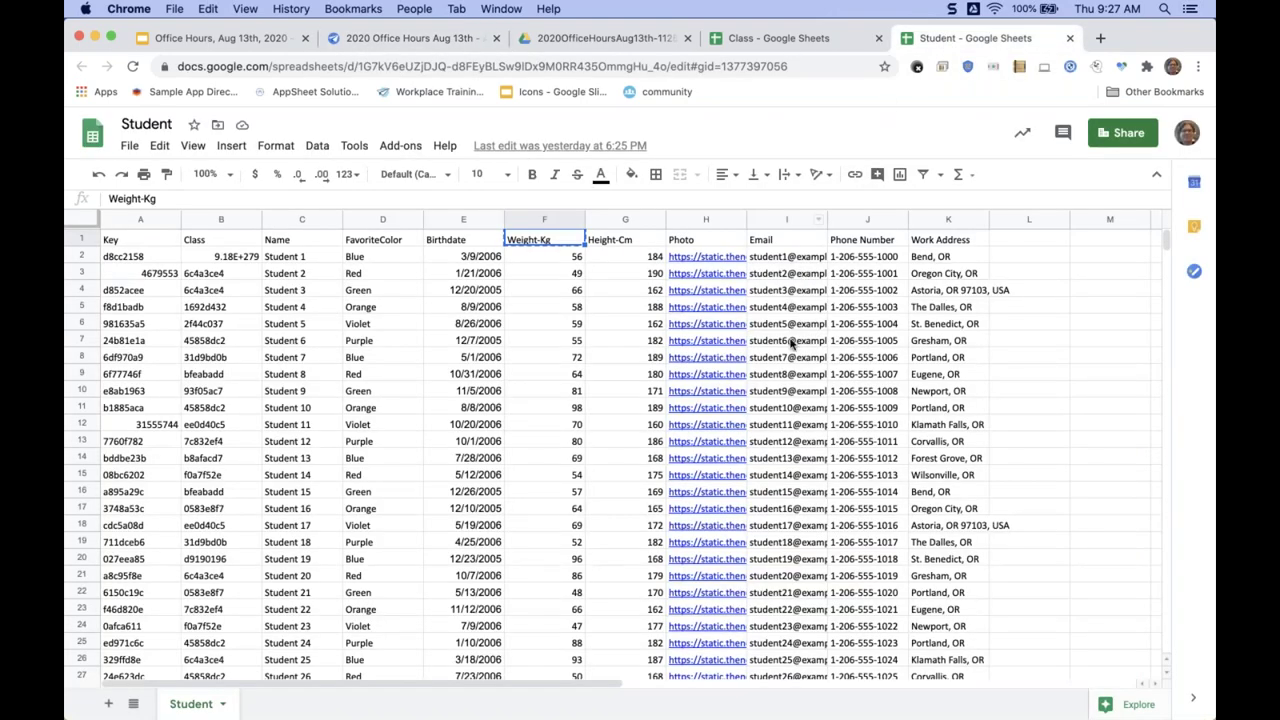
Look over the Student sheet's header row from Key through Work Address.
{"action": "key", "text": "cmd+c"}
{"action": "left_click", "coordinate": [514, 324]}
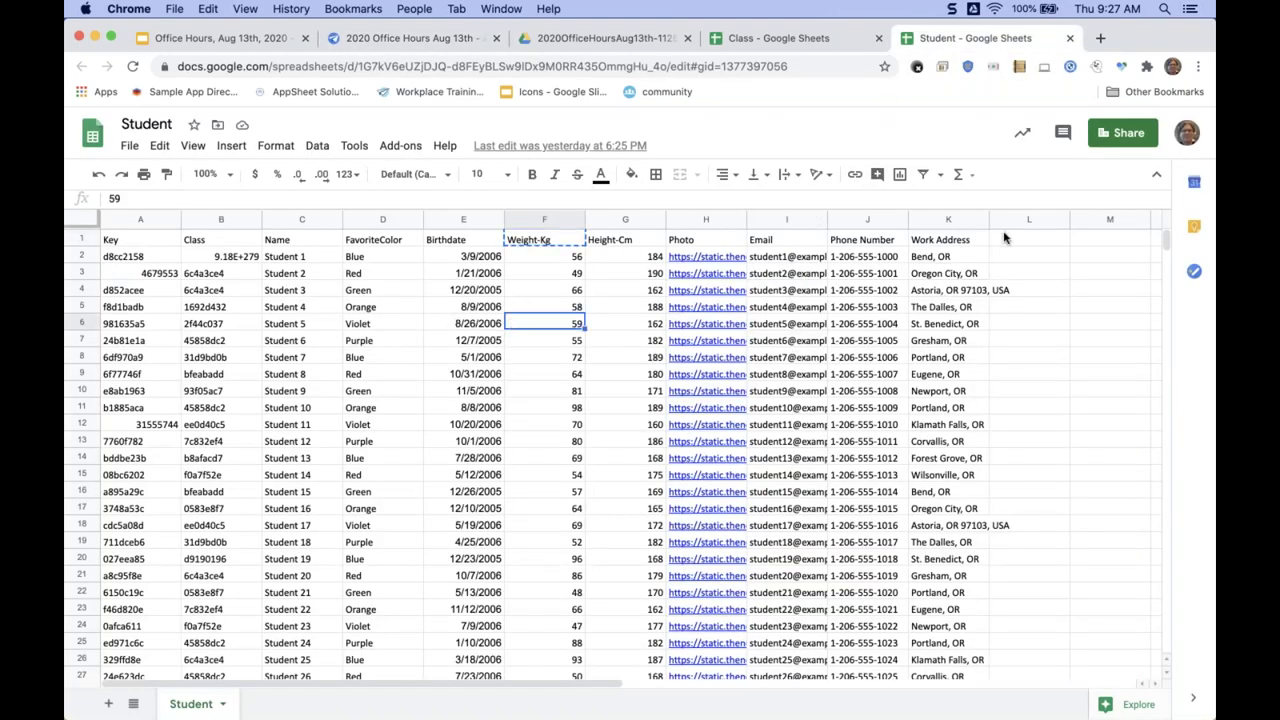
{"action": "scroll", "coordinate": [1008, 240], "scroll_direction": "right", "scroll_amount": 1}
{"action": "left_click", "coordinate": [955, 240]}
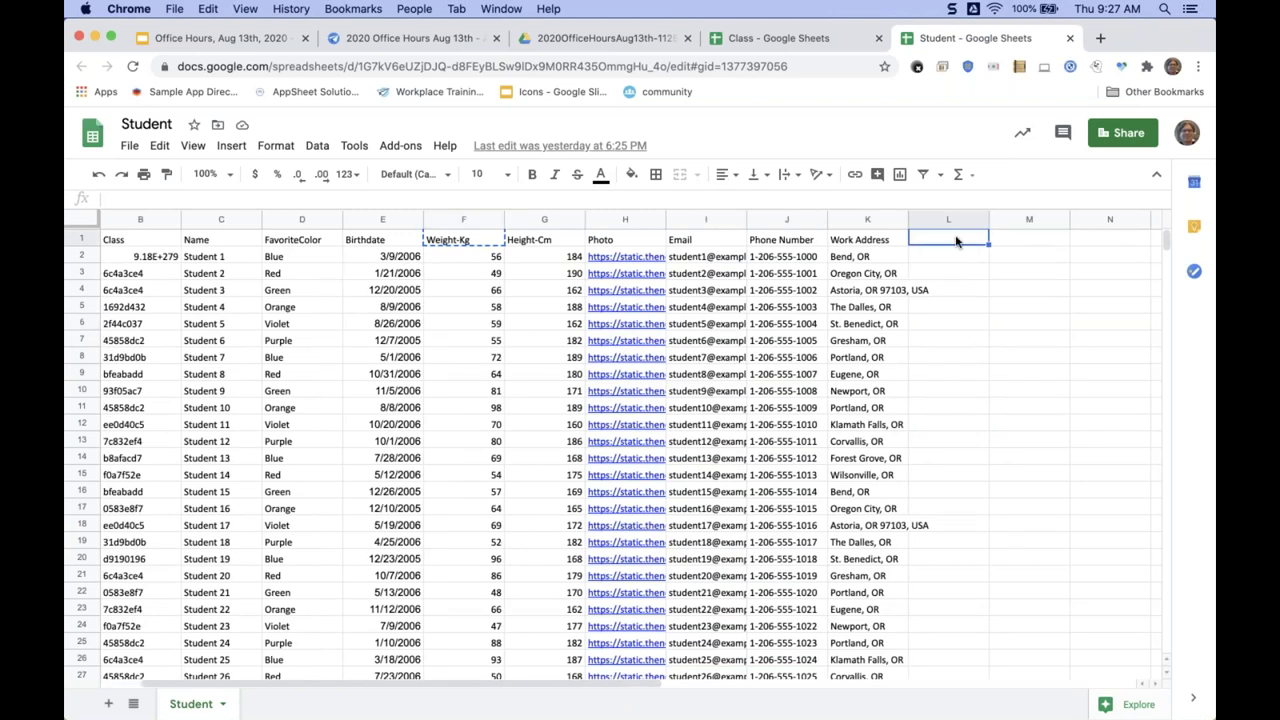
{"action": "key", "text": "Right"}
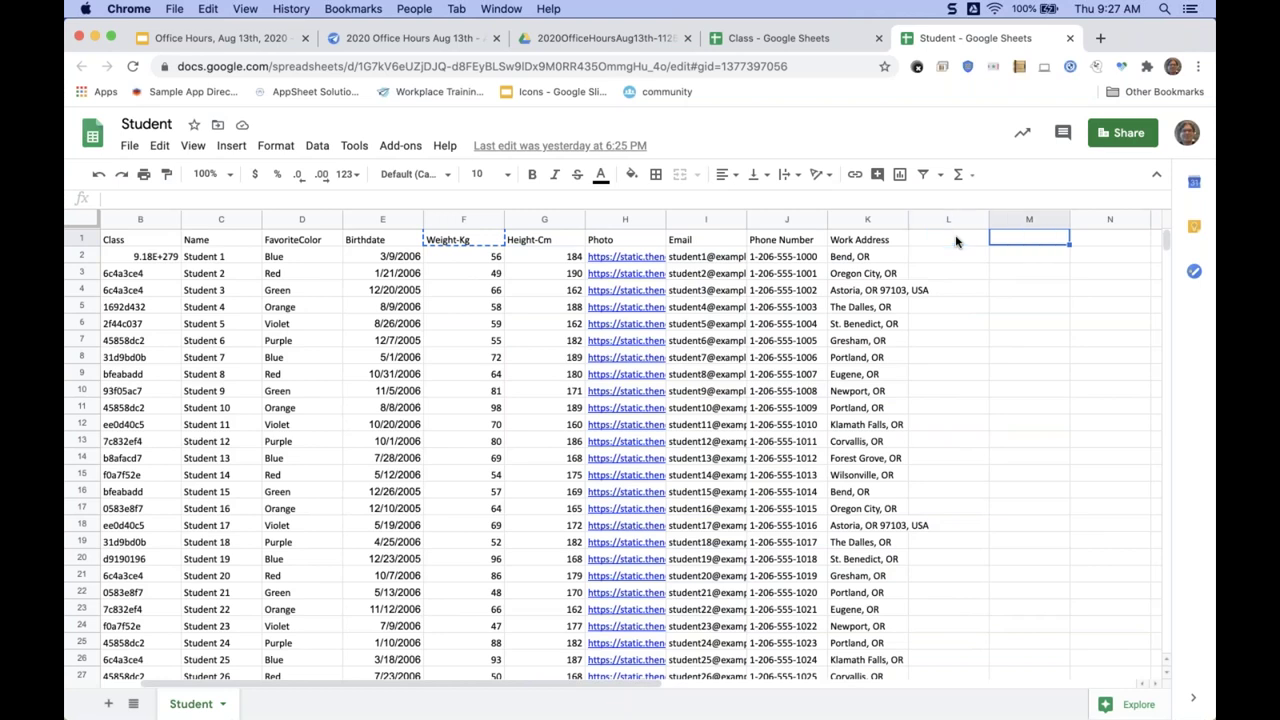
{"action": "key", "text": "Right"}
{"action": "key", "text": "Left"}
{"action": "key", "text": "Left"}
{"action": "key", "text": "Left"}
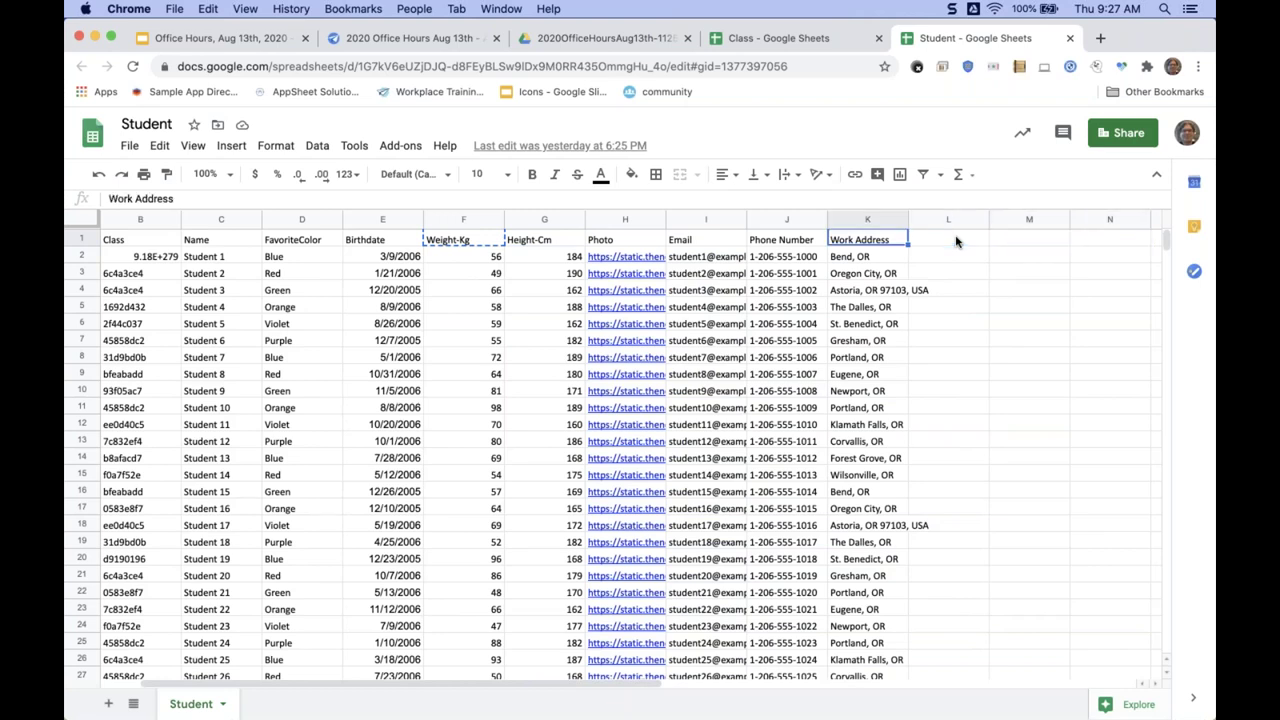
{"action": "key", "text": "Left"}
{"action": "key", "text": "Left"}
{"action": "key", "text": "Left"}
{"action": "key", "text": "Left"}
{"action": "key", "text": "Left"}
{"action": "key", "text": "Left"}
{"action": "key", "text": "Left"}
{"action": "key", "text": "Left"}
{"action": "key", "text": "Left"}
{"action": "key", "text": "Left"}
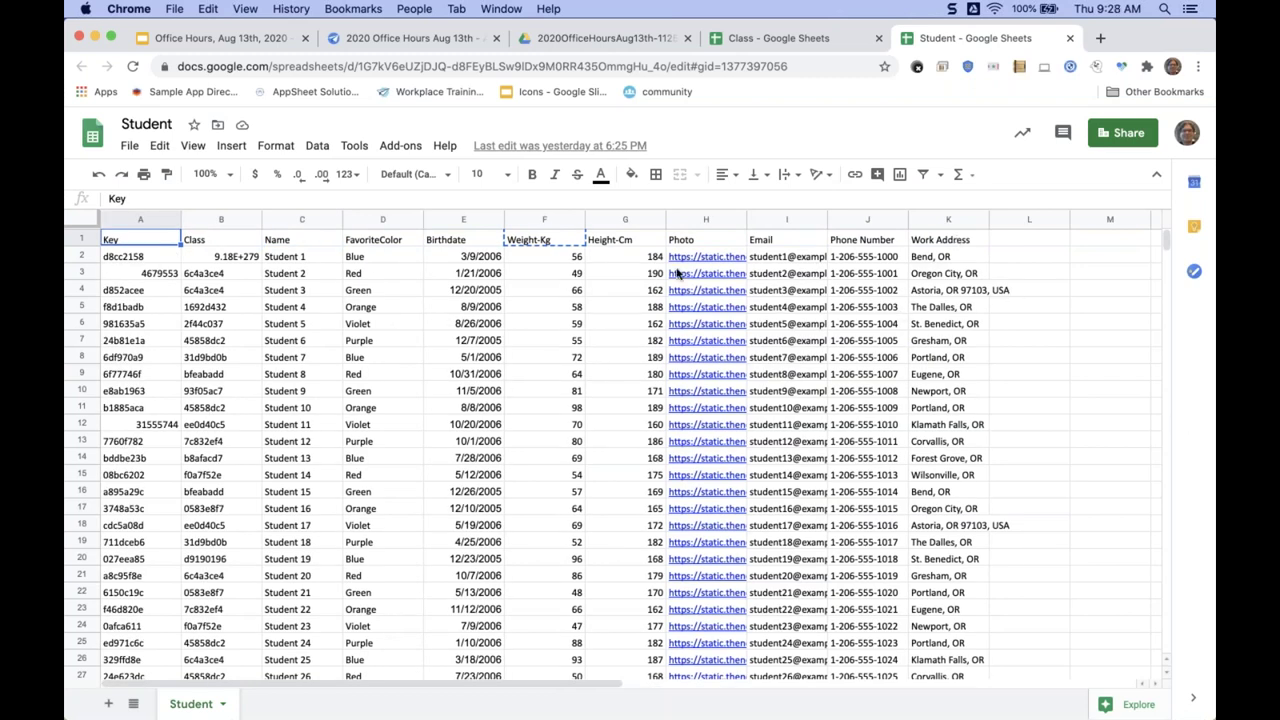
Collapse the Student table's column list in AppSheet and return to the Expression Examples slide.
{"action": "left_click", "coordinate": [370, 38]}
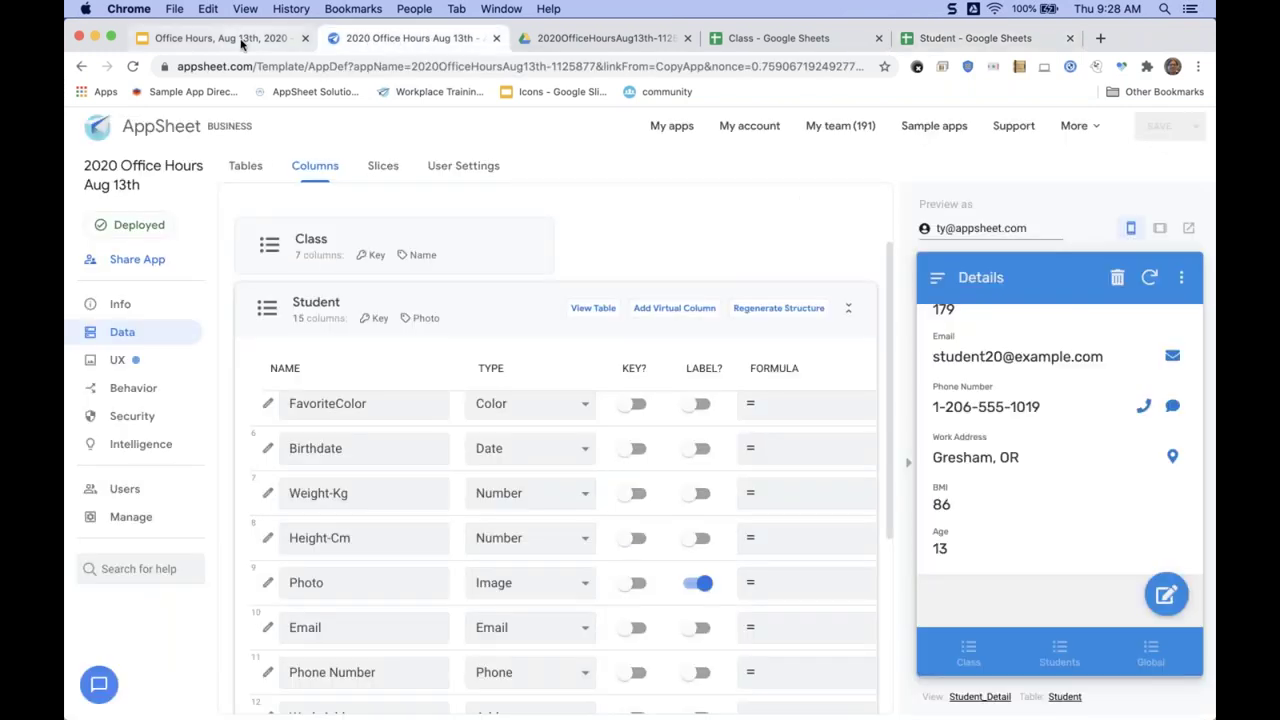
{"action": "left_click", "coordinate": [495, 303]}
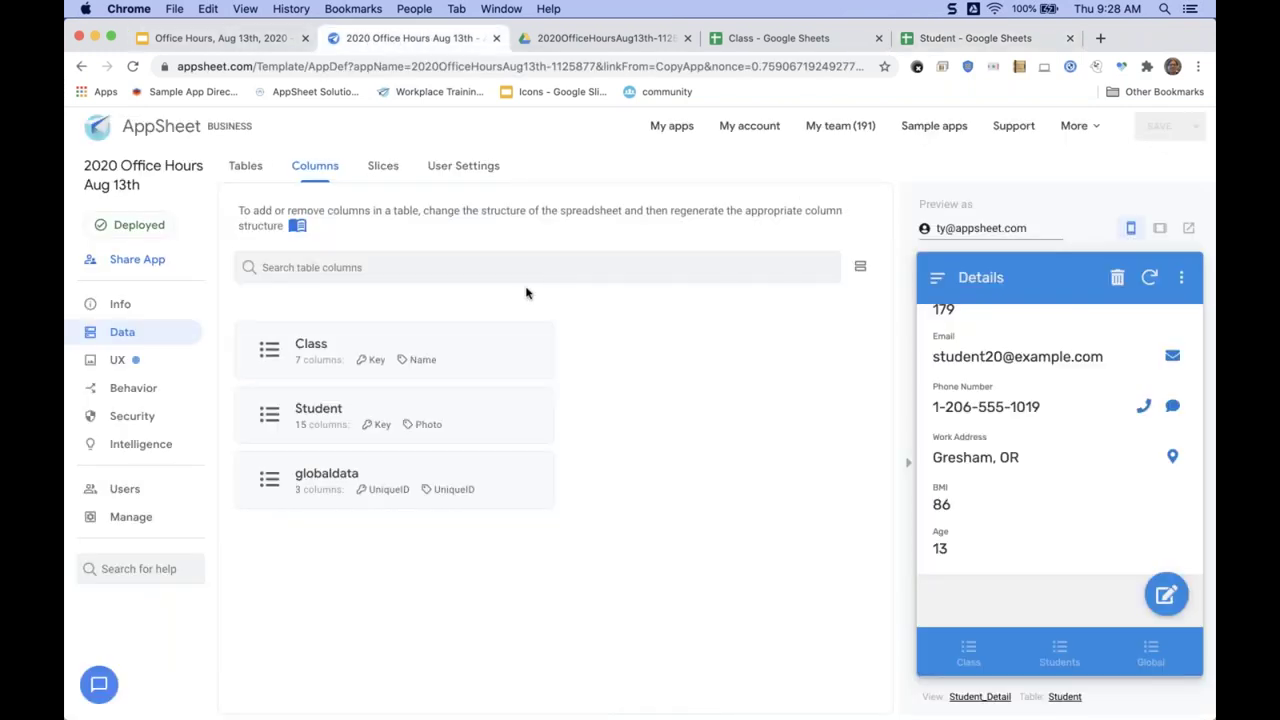
{"action": "left_click", "coordinate": [258, 45]}
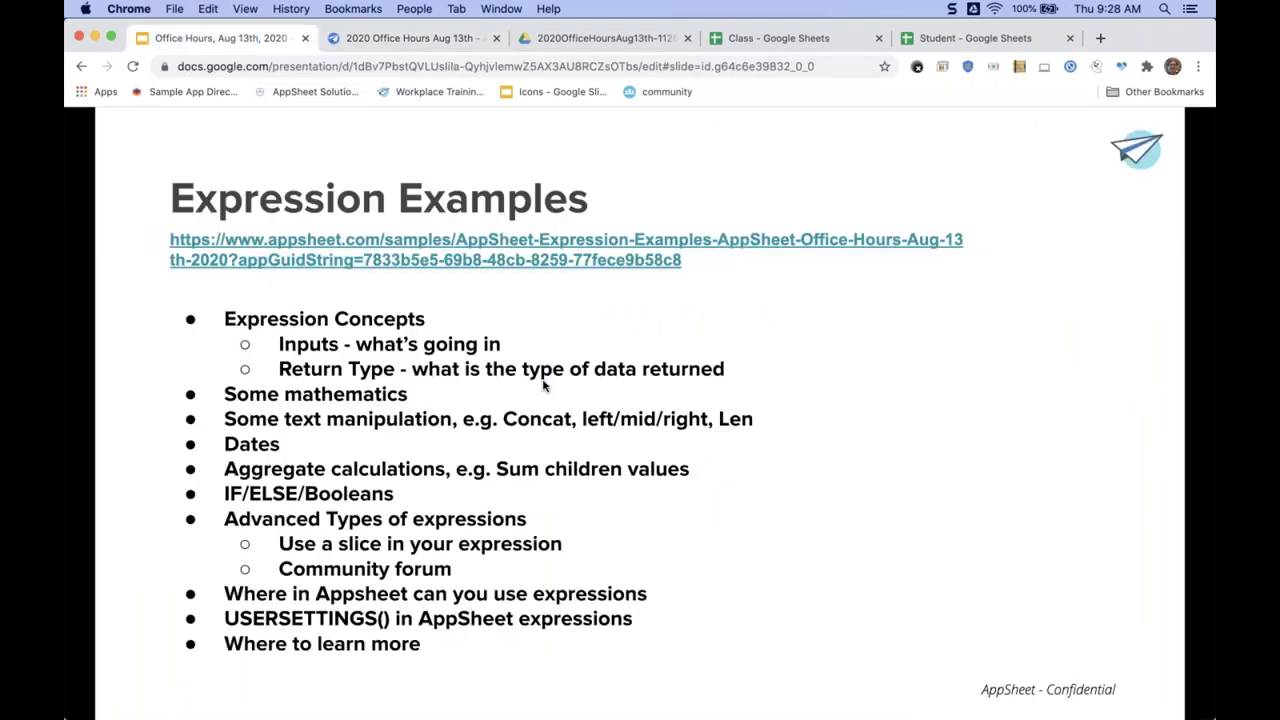
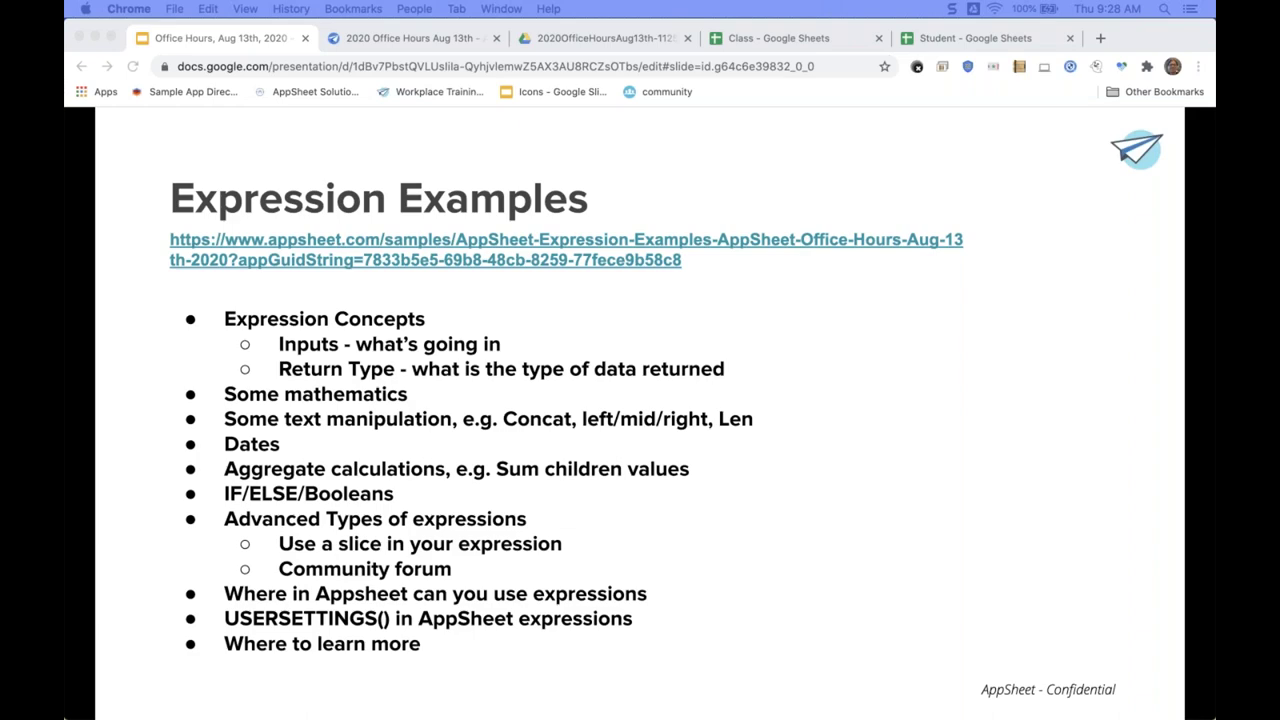
Bring the Chrome window with the QREW Tools Web Store listing over the Slides presentation.
{"action": "left_click_drag", "start_coordinate": [437, 64], "coordinate": [380, 9]}
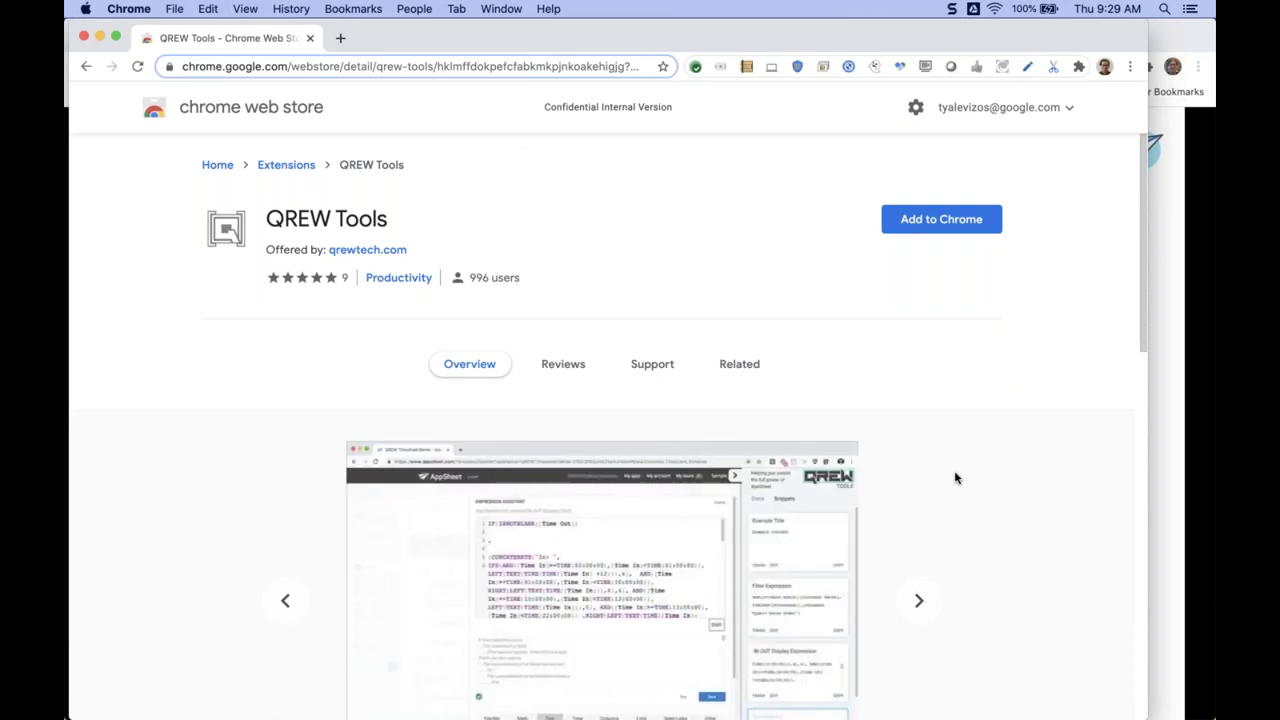
Browse the QREW Tools listing's screenshots, then return to the Expression Examples slide.
{"action": "scroll", "coordinate": [955, 490], "scroll_direction": "down", "scroll_amount": 2}
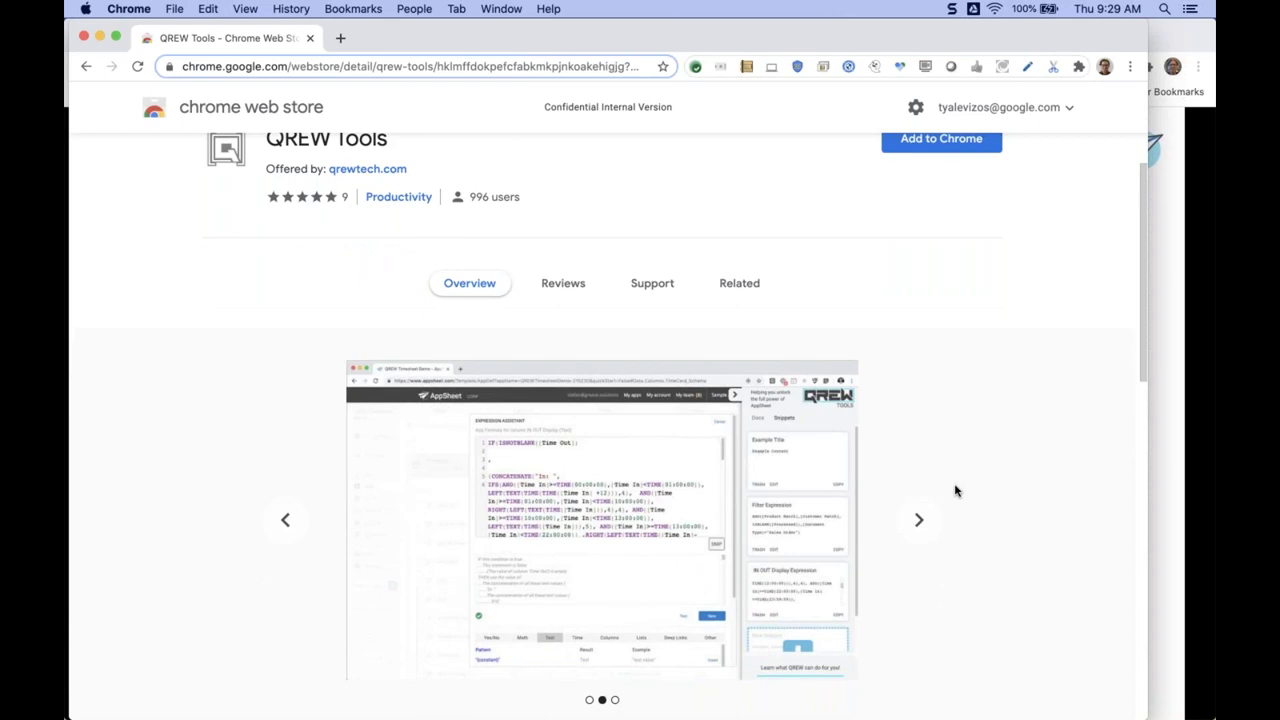
{"action": "scroll", "coordinate": [970, 458], "scroll_direction": "up", "scroll_amount": 2}
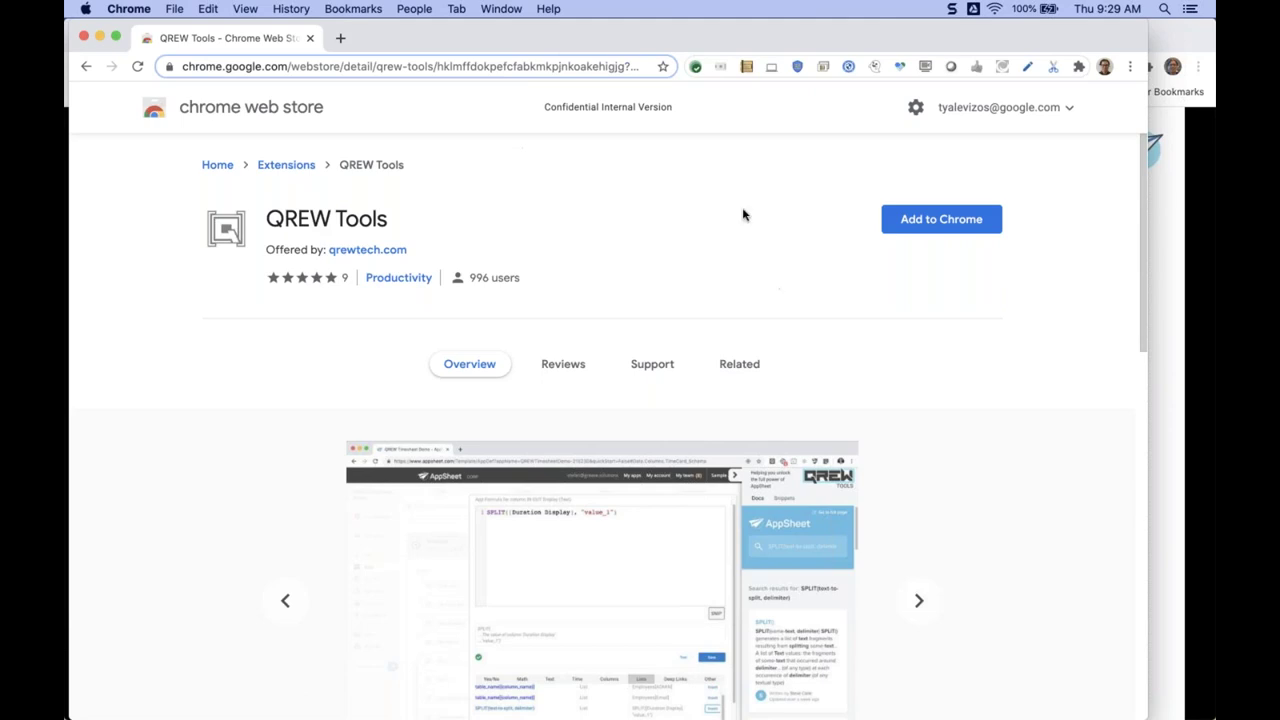
{"action": "key", "text": "super+grave"}
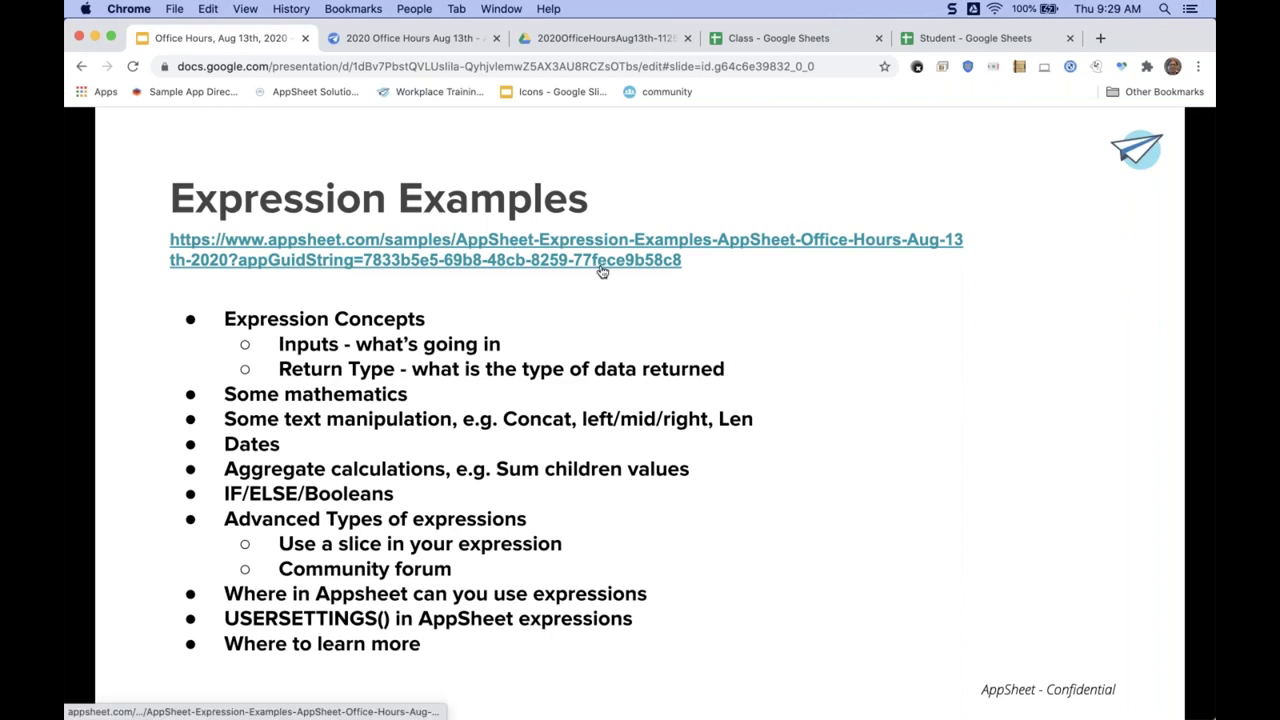
Switch to the AppSheet editor tab for the 2020 Office Hours Aug 13th app.
{"action": "left_click", "coordinate": [419, 40]}
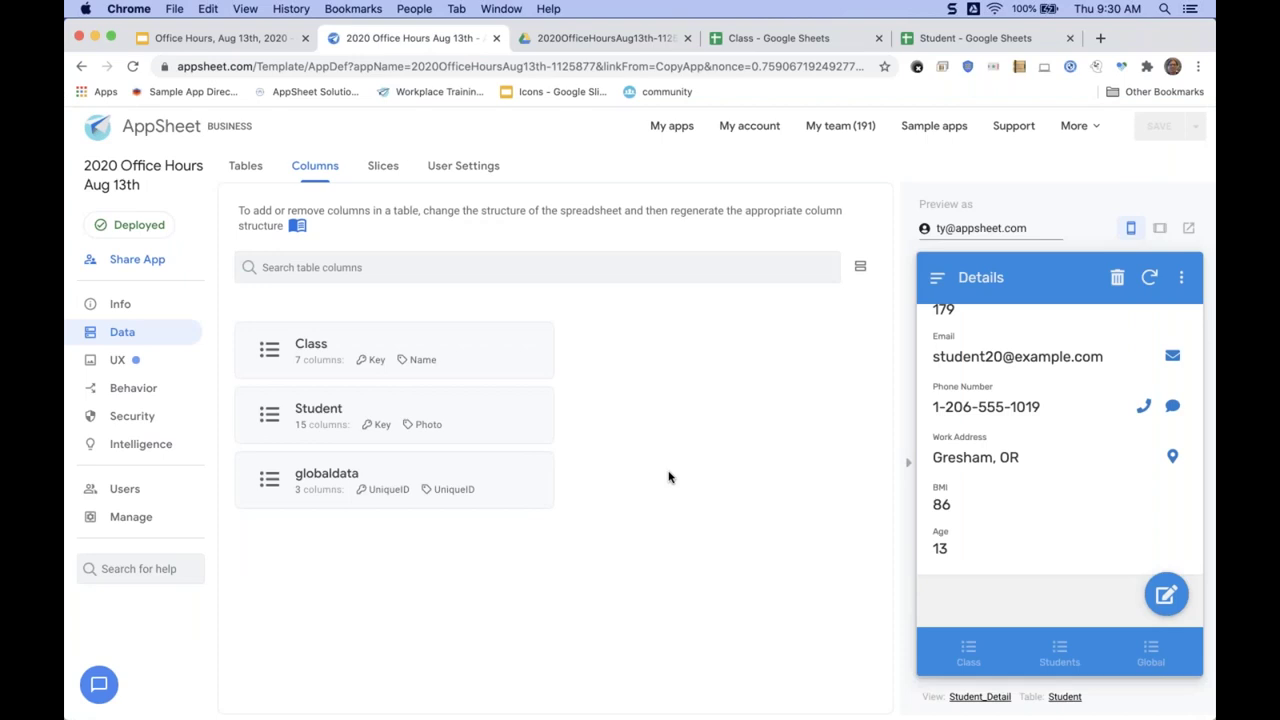
Expand the Class table's columns and view Class 2's six related students in the preview.
{"action": "left_click", "coordinate": [498, 365]}
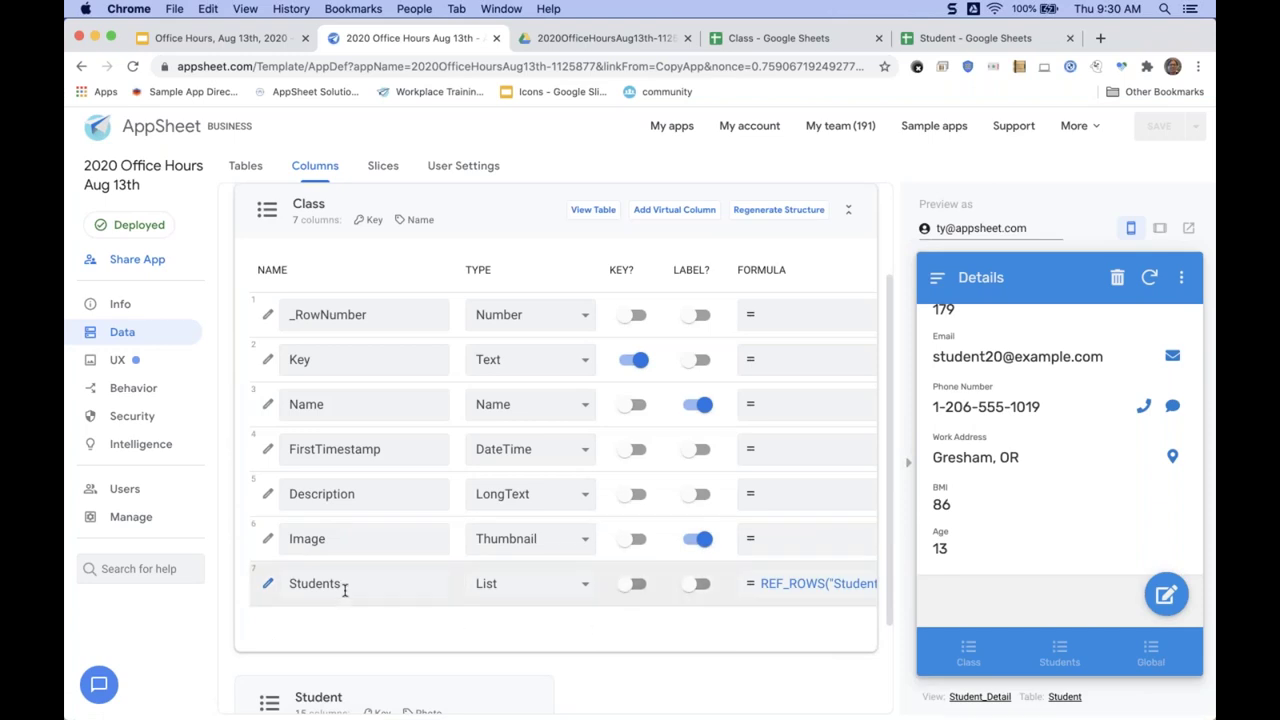
{"action": "scroll", "coordinate": [446, 480], "scroll_direction": "up", "scroll_amount": 1}
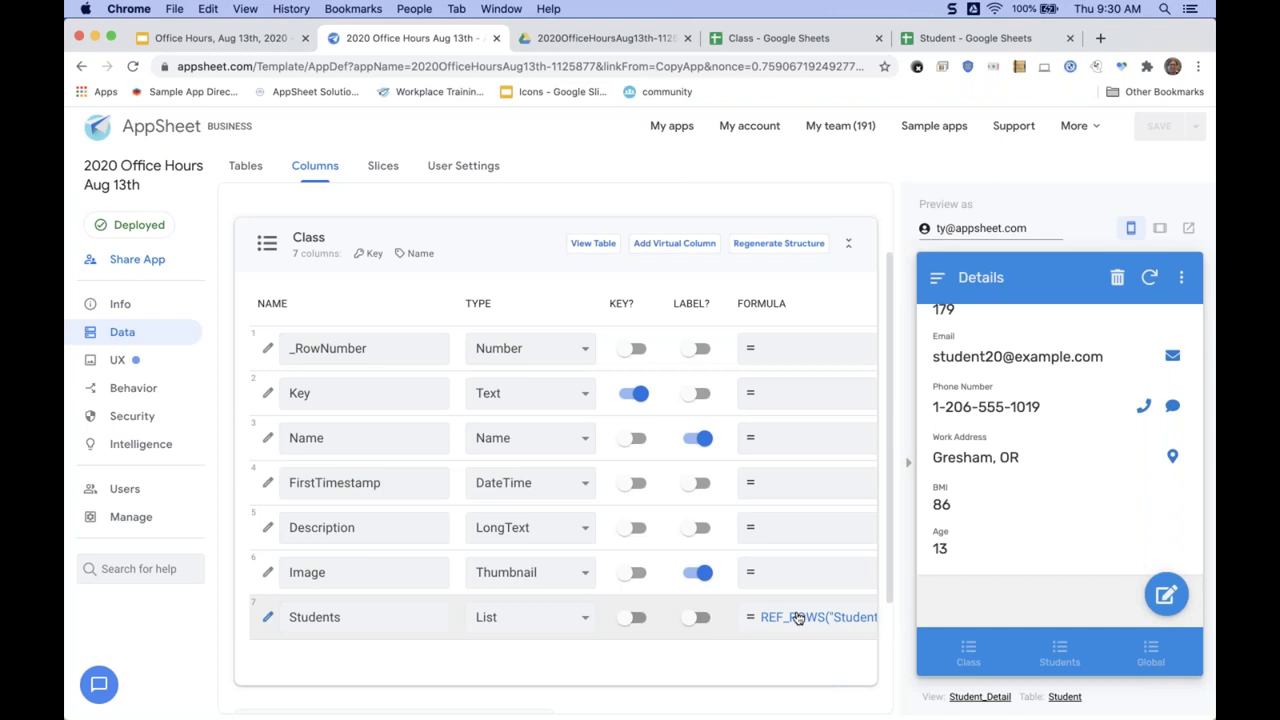
{"action": "left_click", "coordinate": [978, 660]}
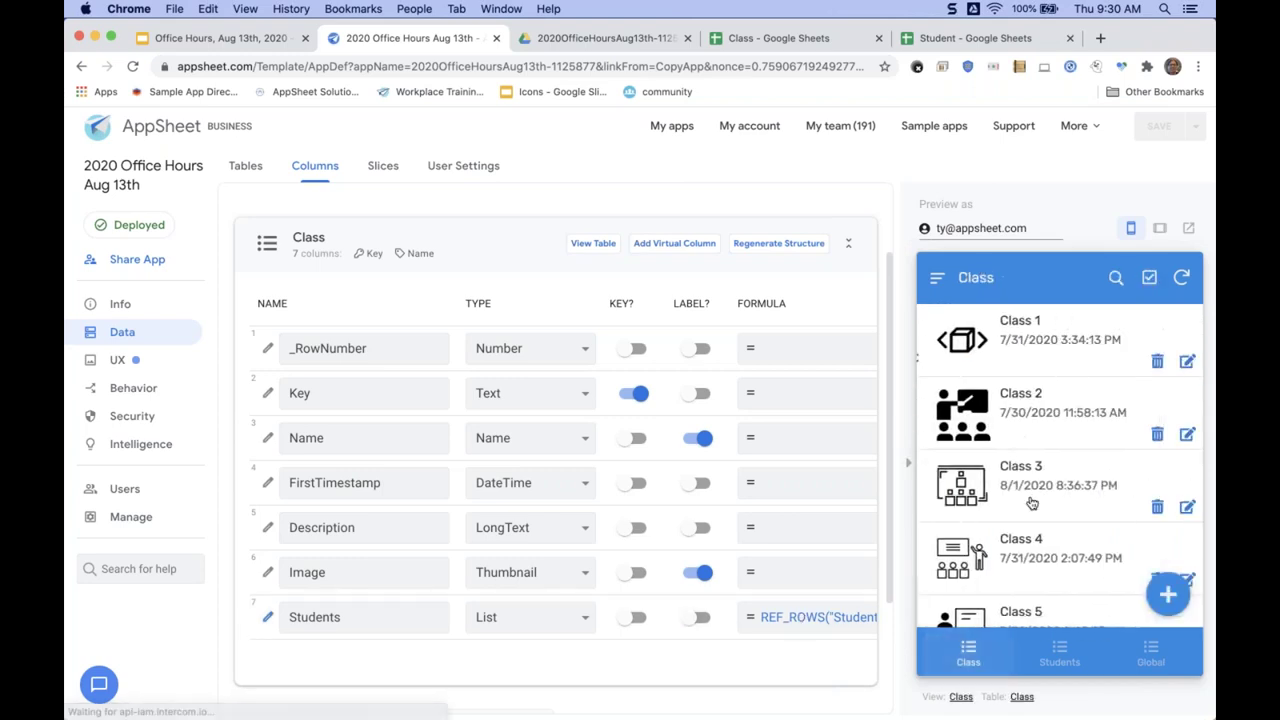
{"action": "left_click", "coordinate": [1065, 419]}
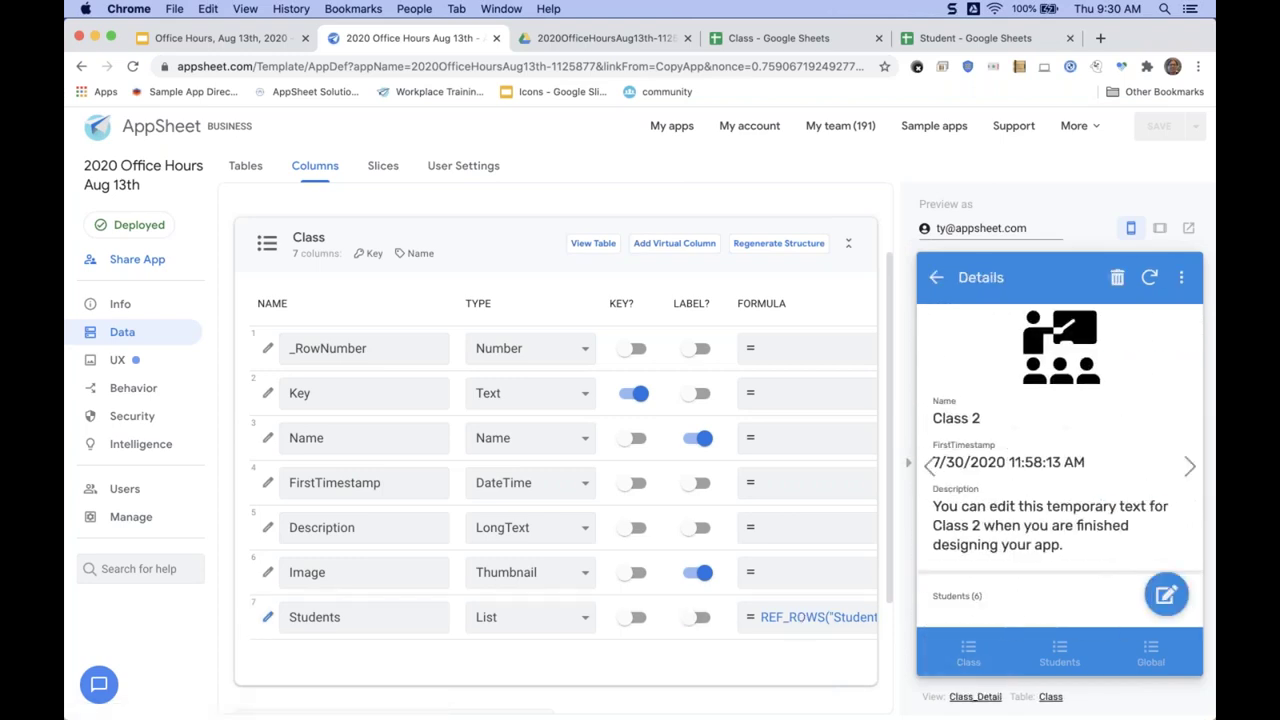
{"action": "scroll", "coordinate": [1065, 419], "scroll_direction": "down", "scroll_amount": 5}
{"action": "scroll", "coordinate": [1060, 450], "scroll_direction": "up", "scroll_amount": 1}
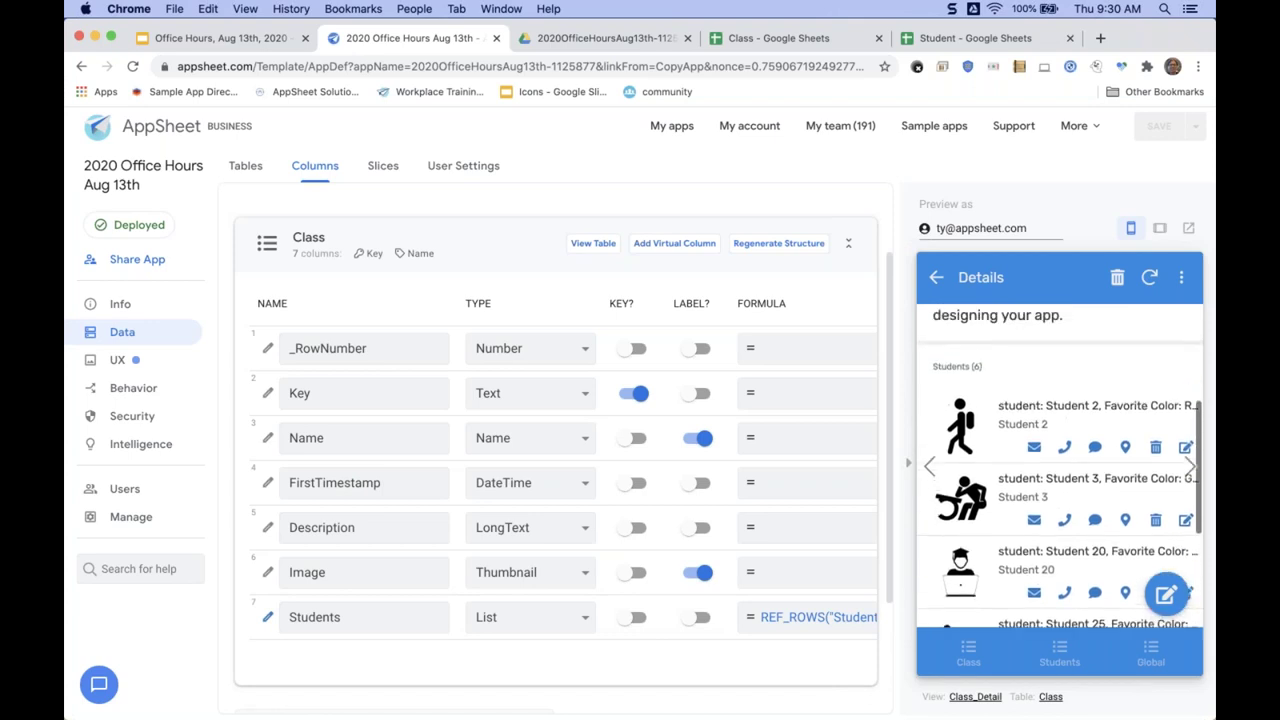
{"action": "scroll", "coordinate": [975, 399], "scroll_direction": "up", "scroll_amount": 5}
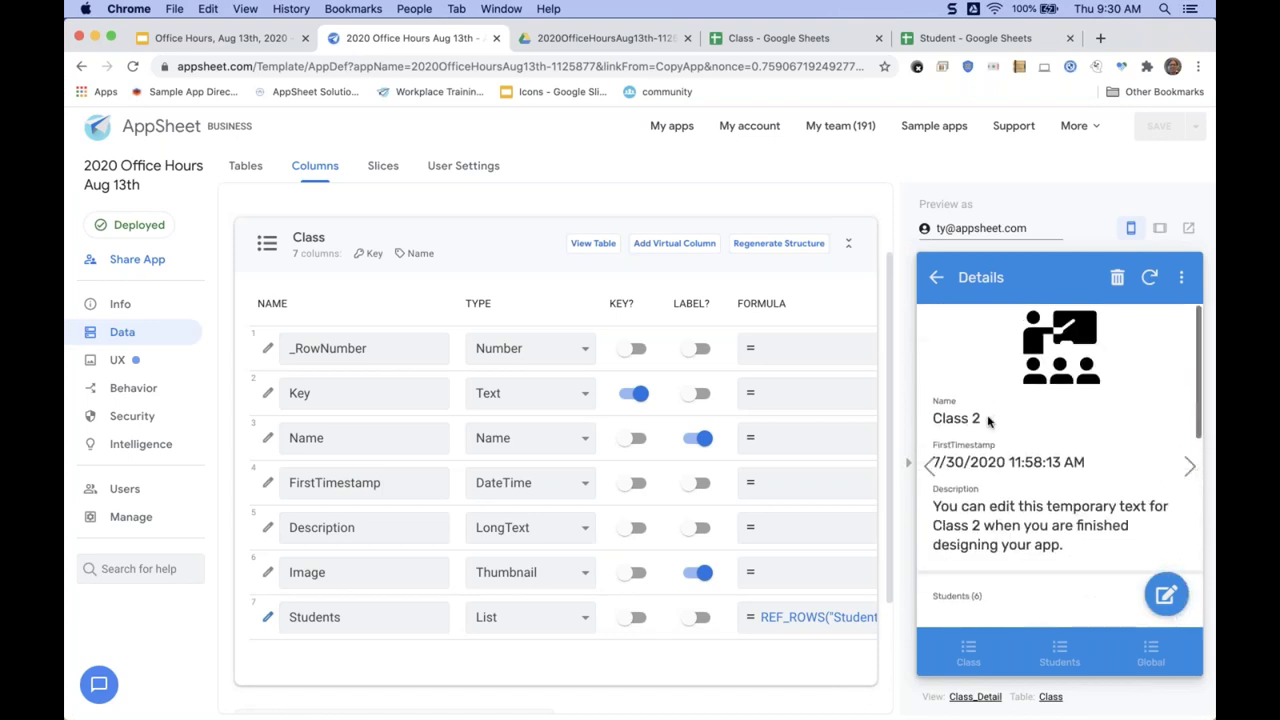
{"action": "scroll", "coordinate": [988, 422], "scroll_direction": "down", "scroll_amount": 10}
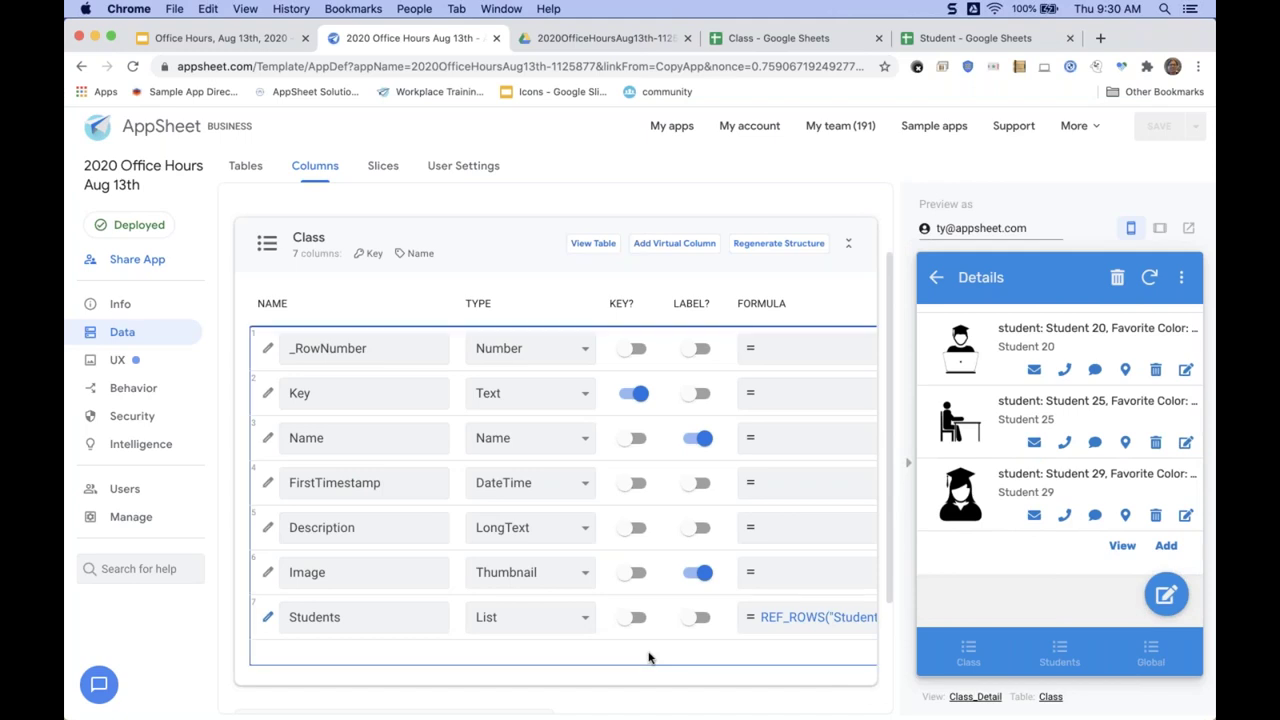
Add a virtual column named Avg BMI and browse the Lists expressions in its formula editor.
{"action": "left_click", "coordinate": [669, 245]}
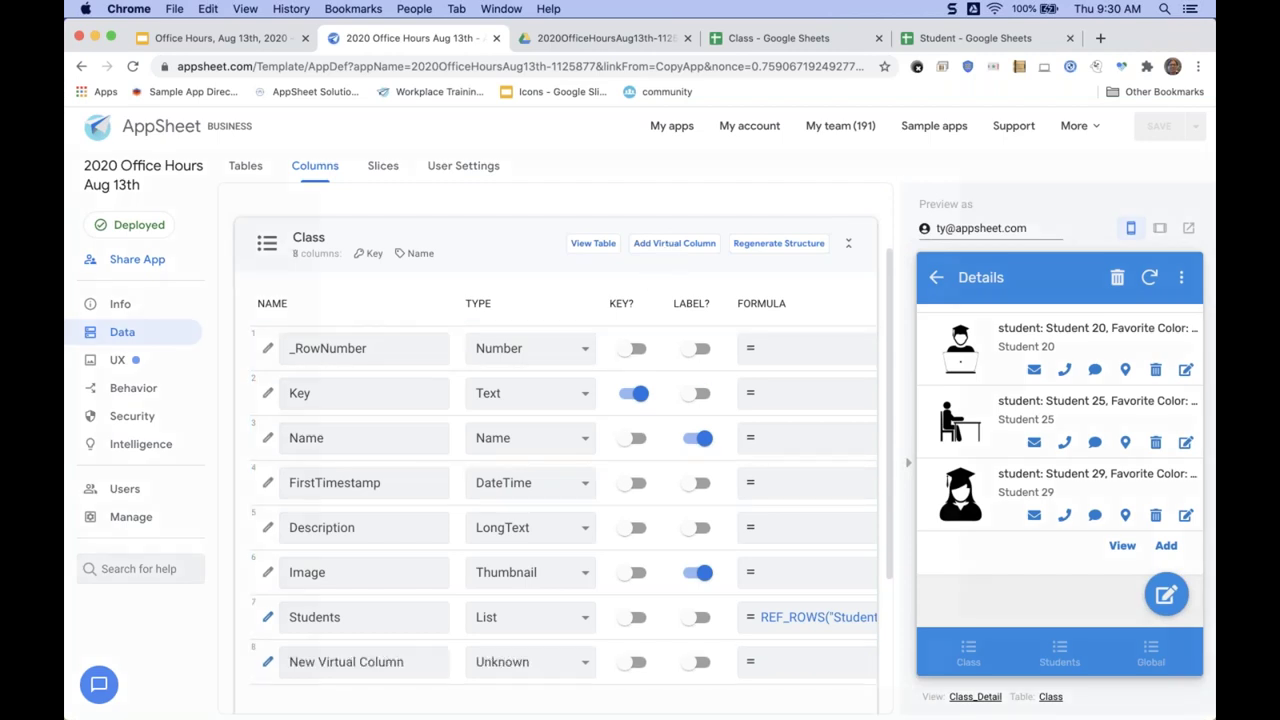
{"action": "double_click", "coordinate": [650, 263]}
{"action": "triple_click", "coordinate": [650, 263]}
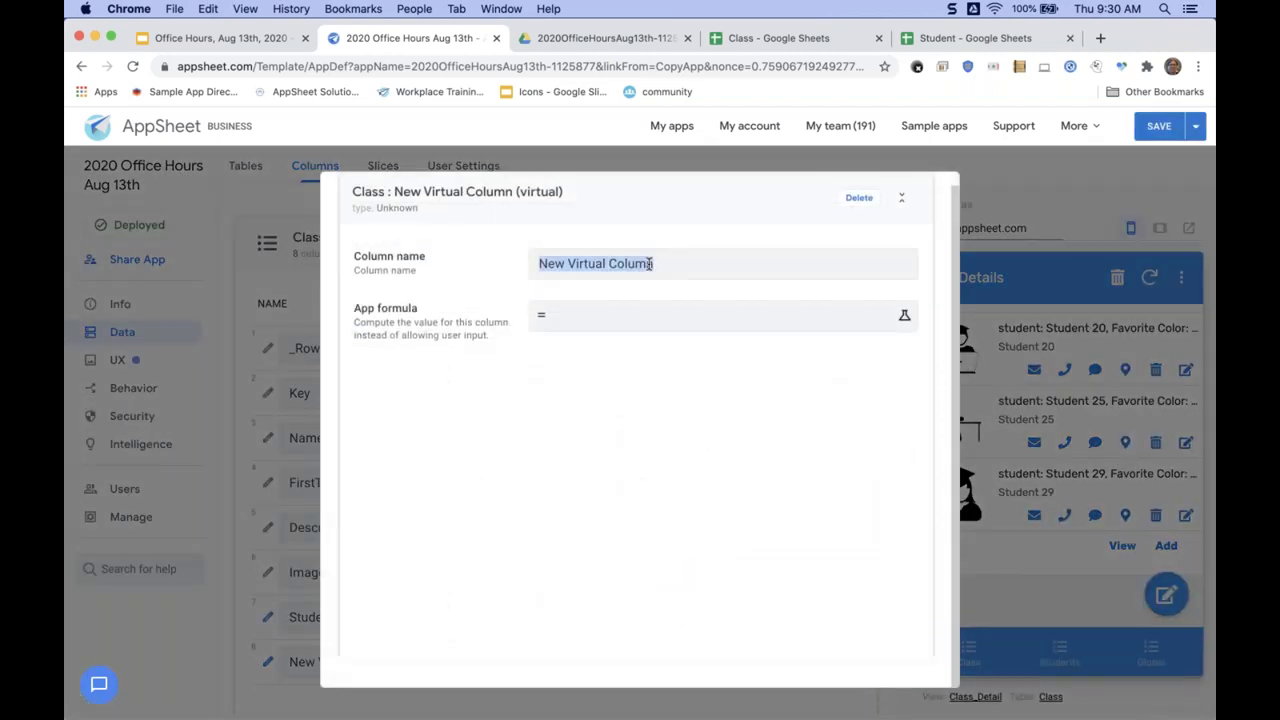
{"action": "type", "text": "Avg BMI"}
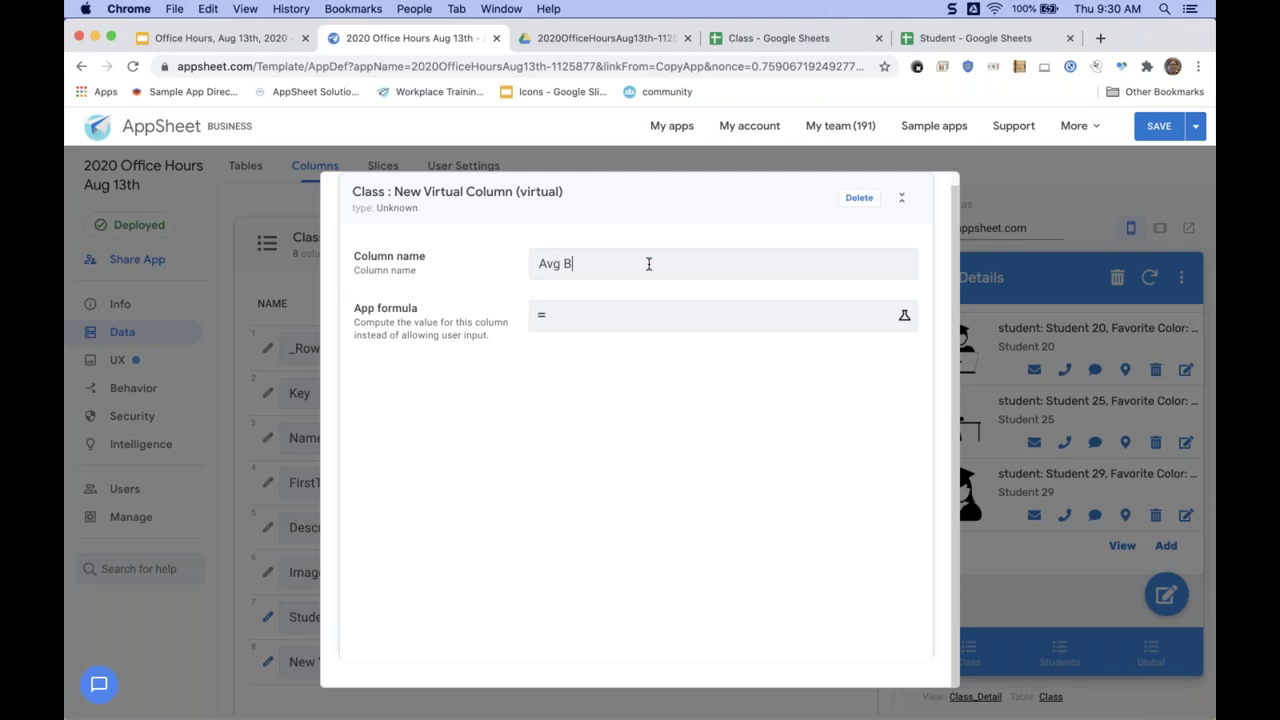
{"action": "left_click", "coordinate": [666, 317]}
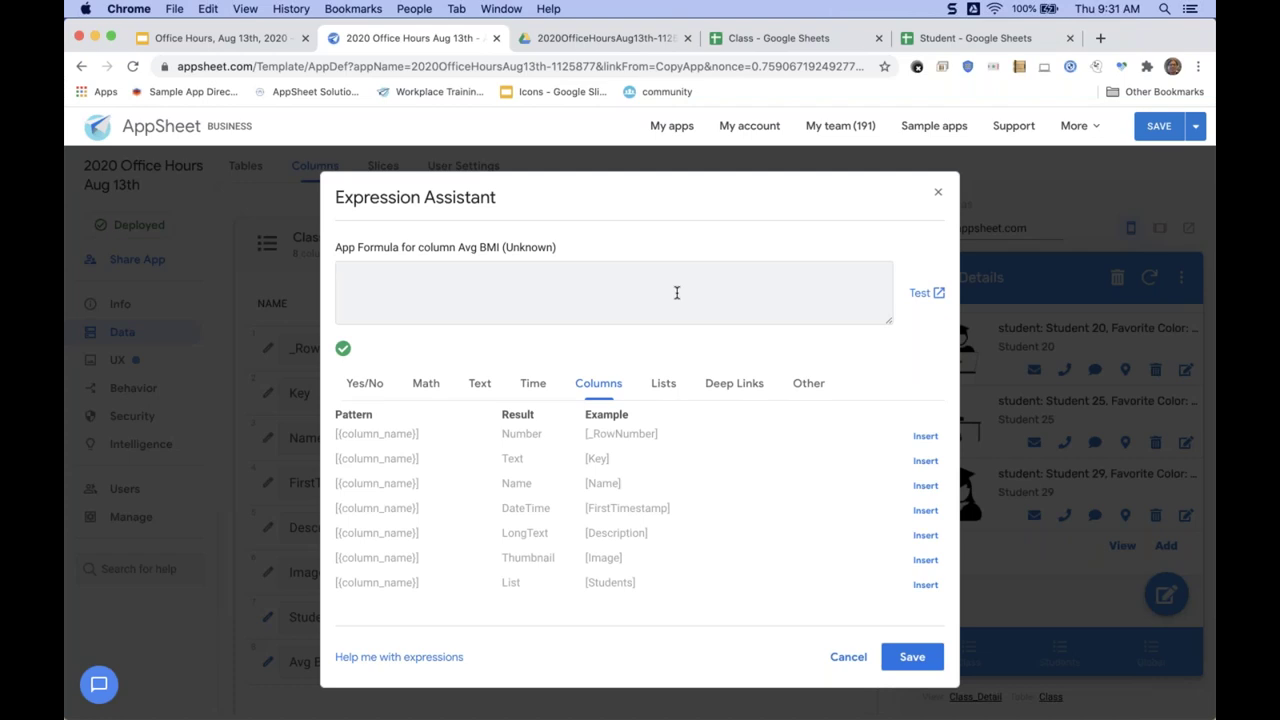
{"action": "left_click", "coordinate": [666, 384]}
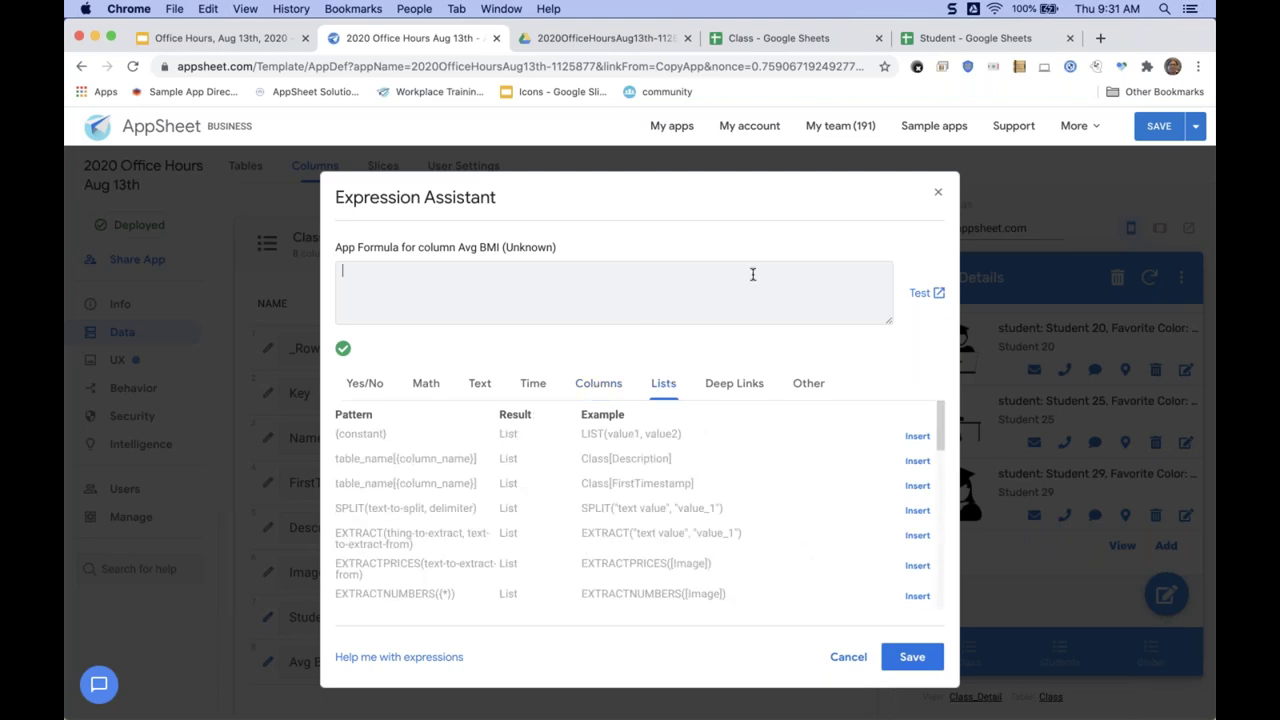
{"action": "left_click", "coordinate": [846, 657]}
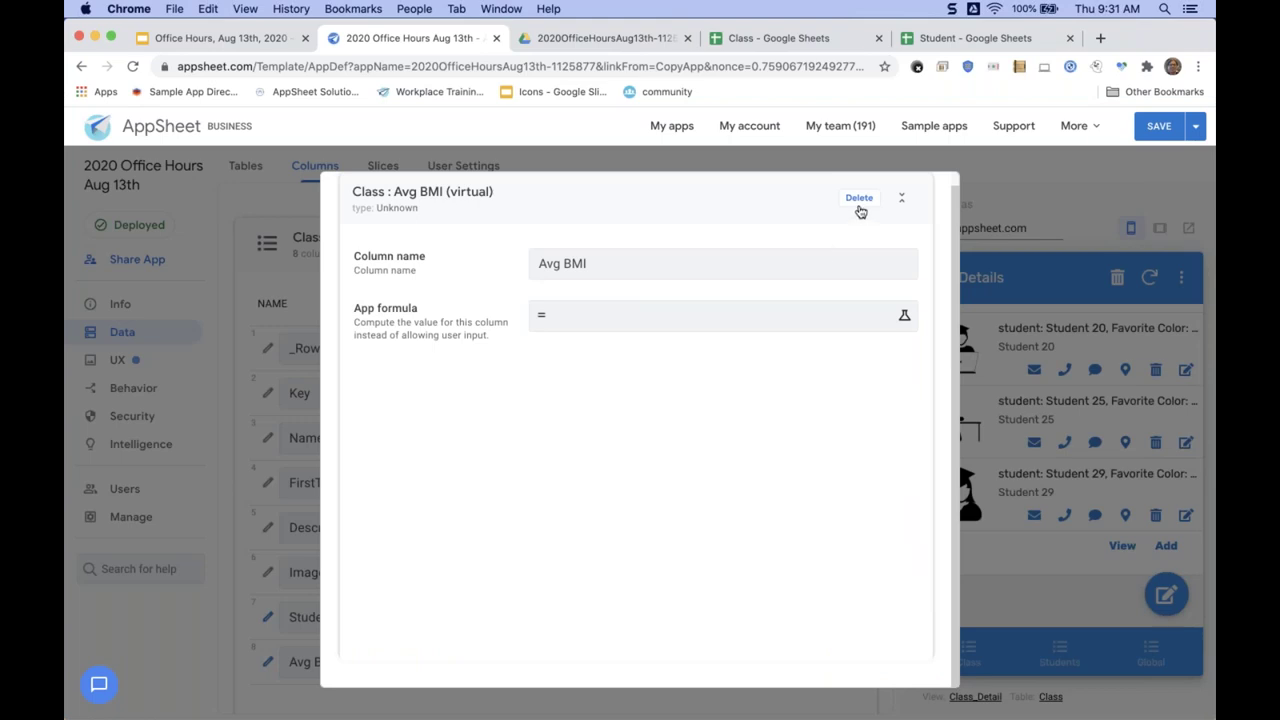
Delete the Avg BMI column and select the Students column name for copying.
{"action": "left_click", "coordinate": [859, 199]}
{"action": "left_click", "coordinate": [864, 200]}
{"action": "double_click", "coordinate": [386, 627]}
{"action": "key", "text": "super+c"}
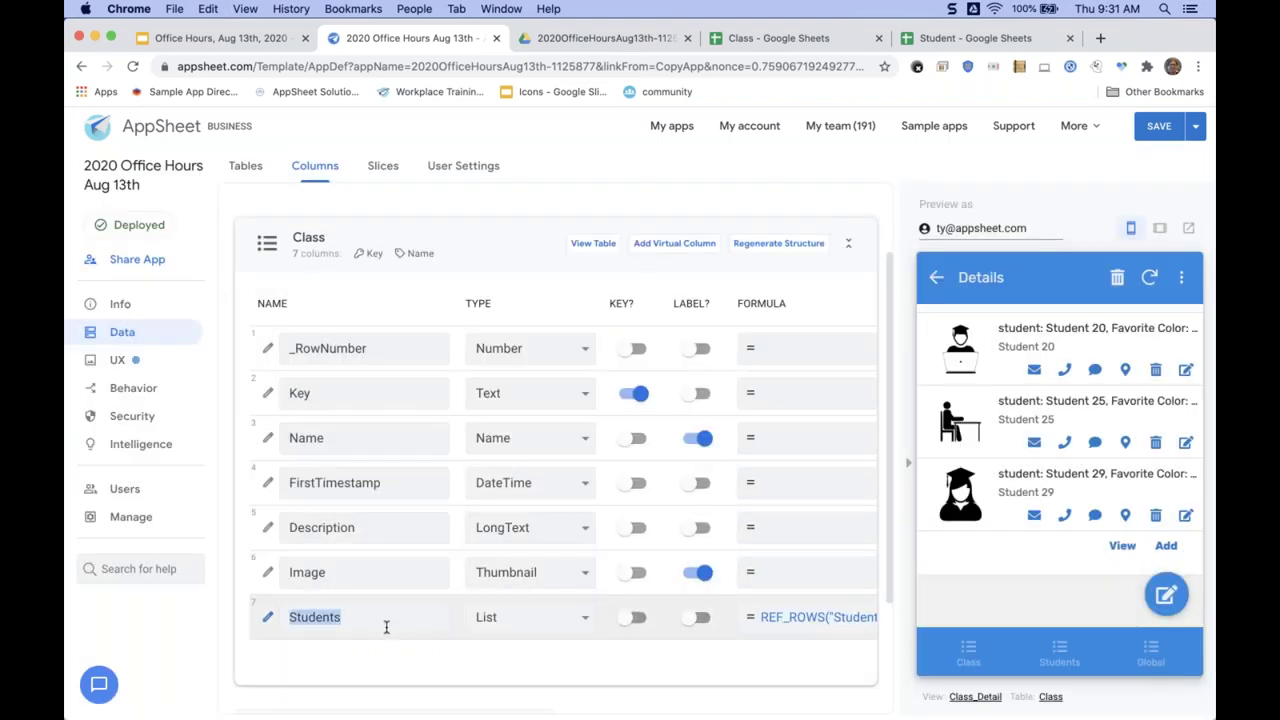
Add a new virtual column to Class named Student Weight.
{"action": "left_click", "coordinate": [704, 243]}
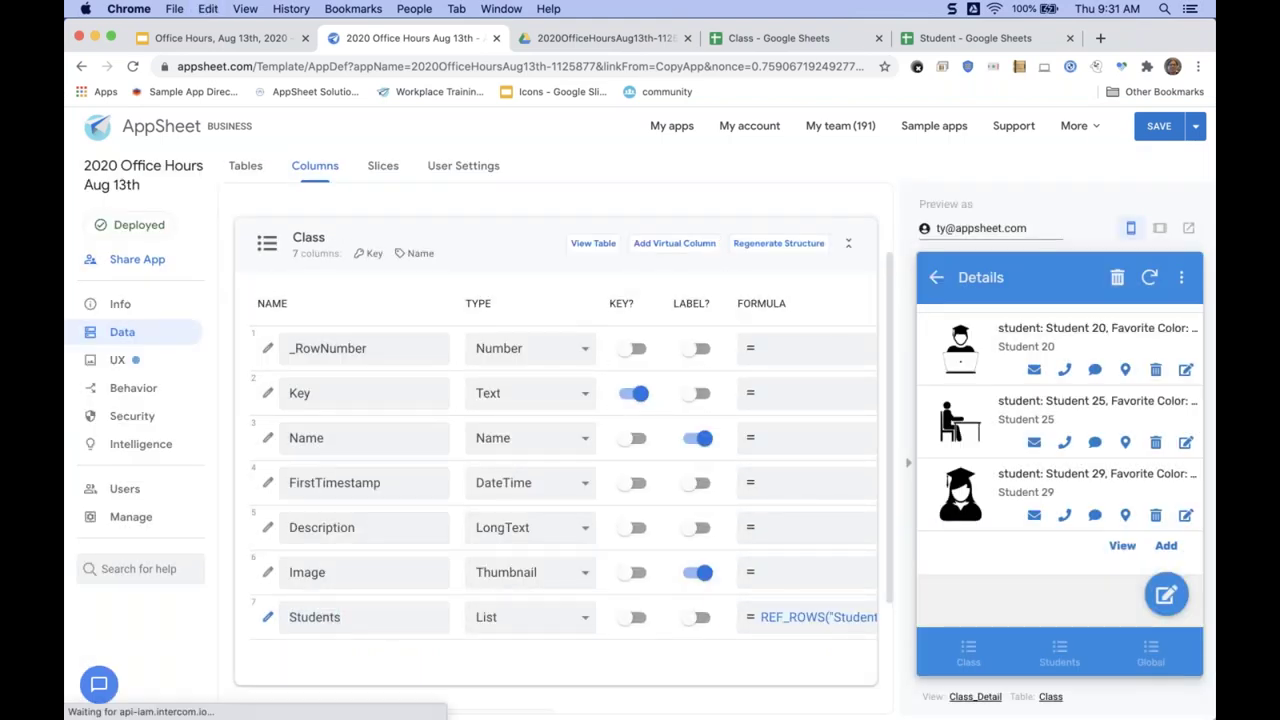
{"action": "triple_click", "coordinate": [685, 262]}
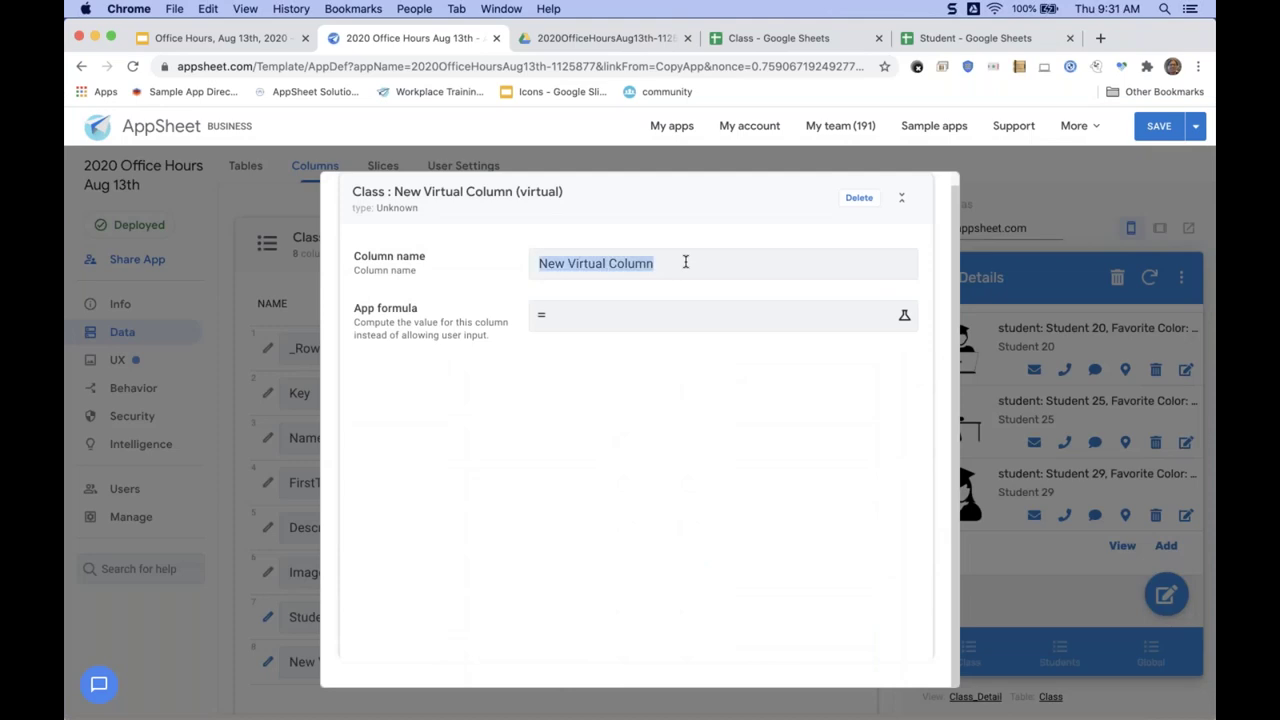
{"action": "type", "text": "Stude"}
{"action": "type", "text": "E"}
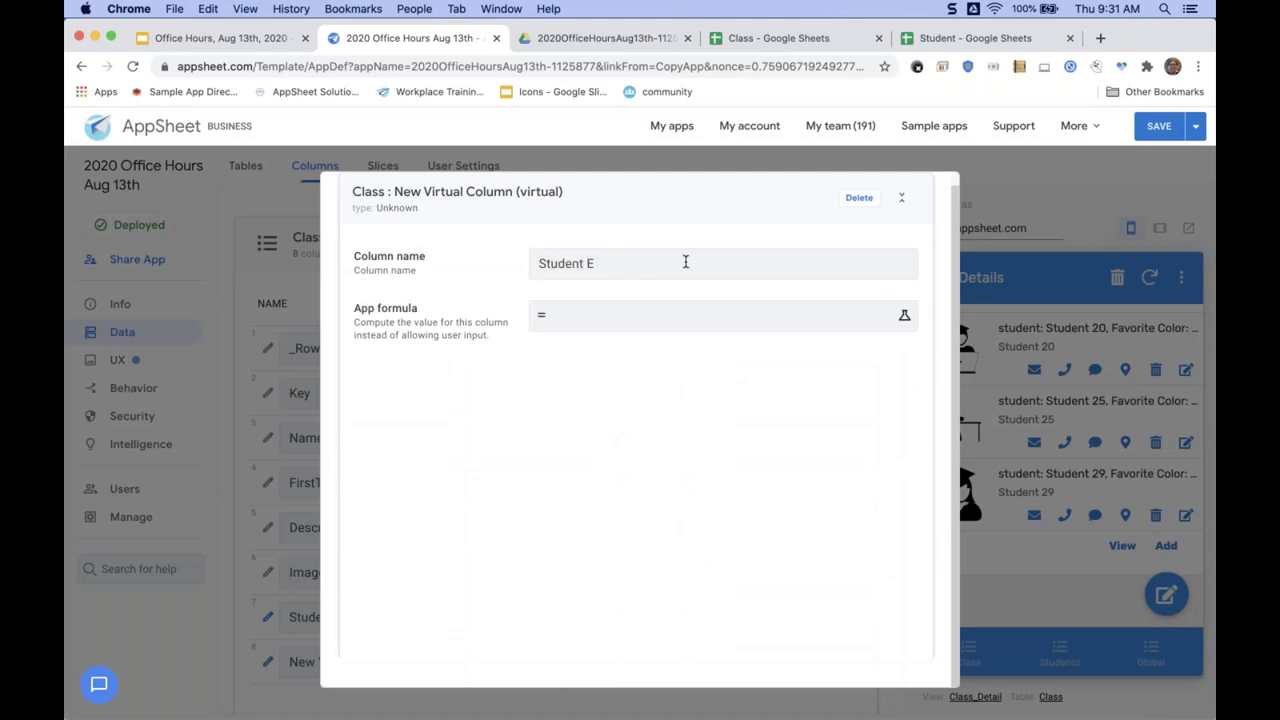
{"action": "type", "text": "Weig"}
{"action": "key", "text": "BackSpace"}
{"action": "key", "text": "BackSpace"}
{"action": "type", "text": "ight"}
Start the Student Weight formula with the pasted [Students] reference.
{"action": "left_click", "coordinate": [684, 326]}
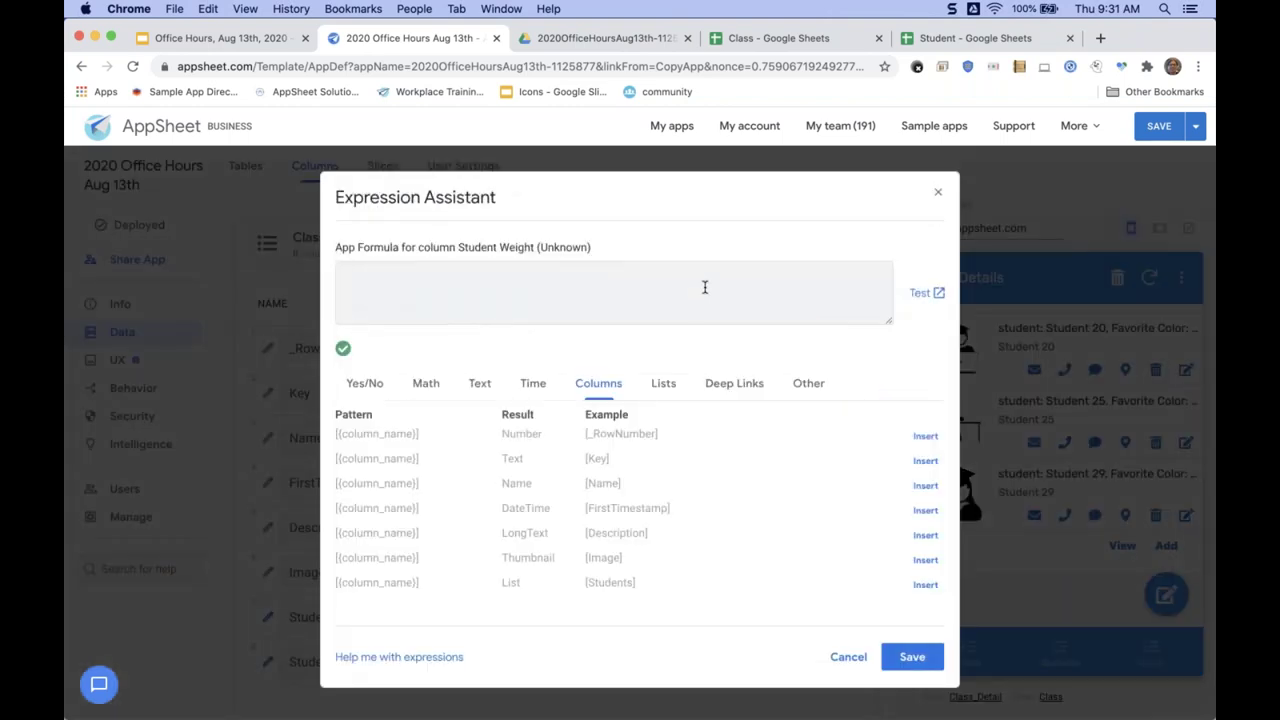
{"action": "key", "text": "super+v"}
{"action": "type", "text": "["}
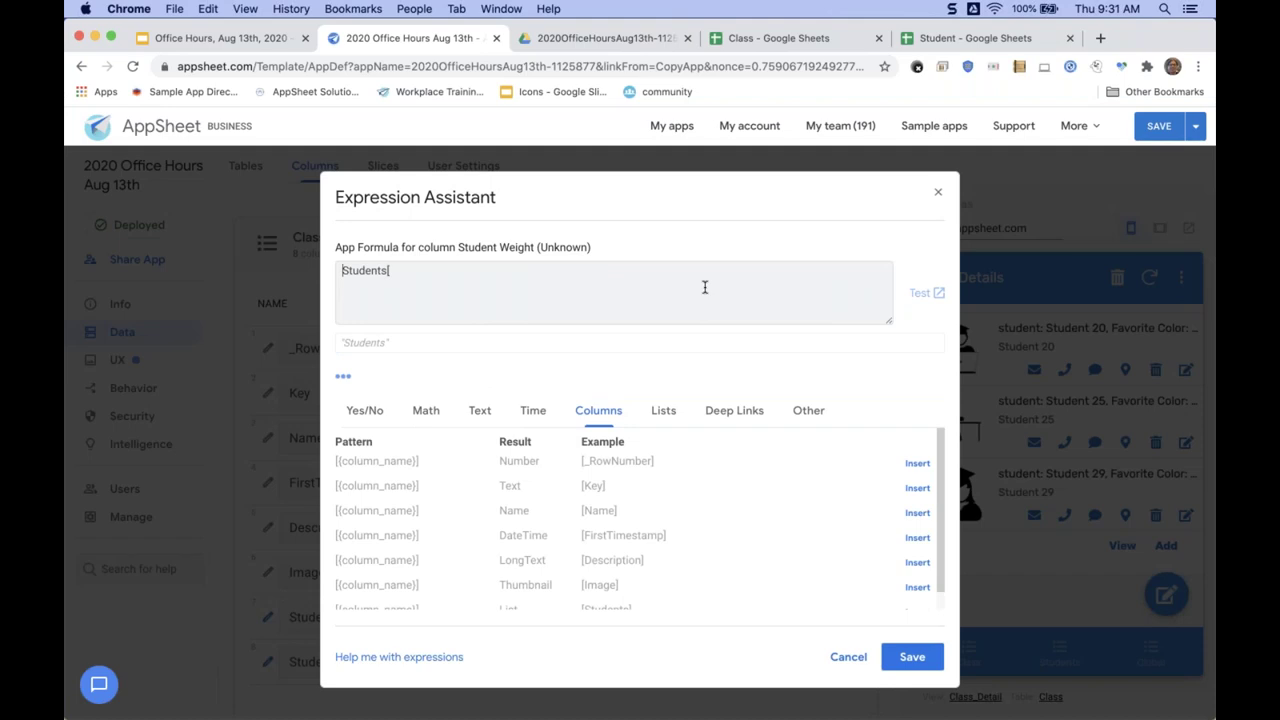
{"action": "key", "text": "BackSpace"}
{"action": "type", "text": "["}
{"action": "key", "text": "End"}
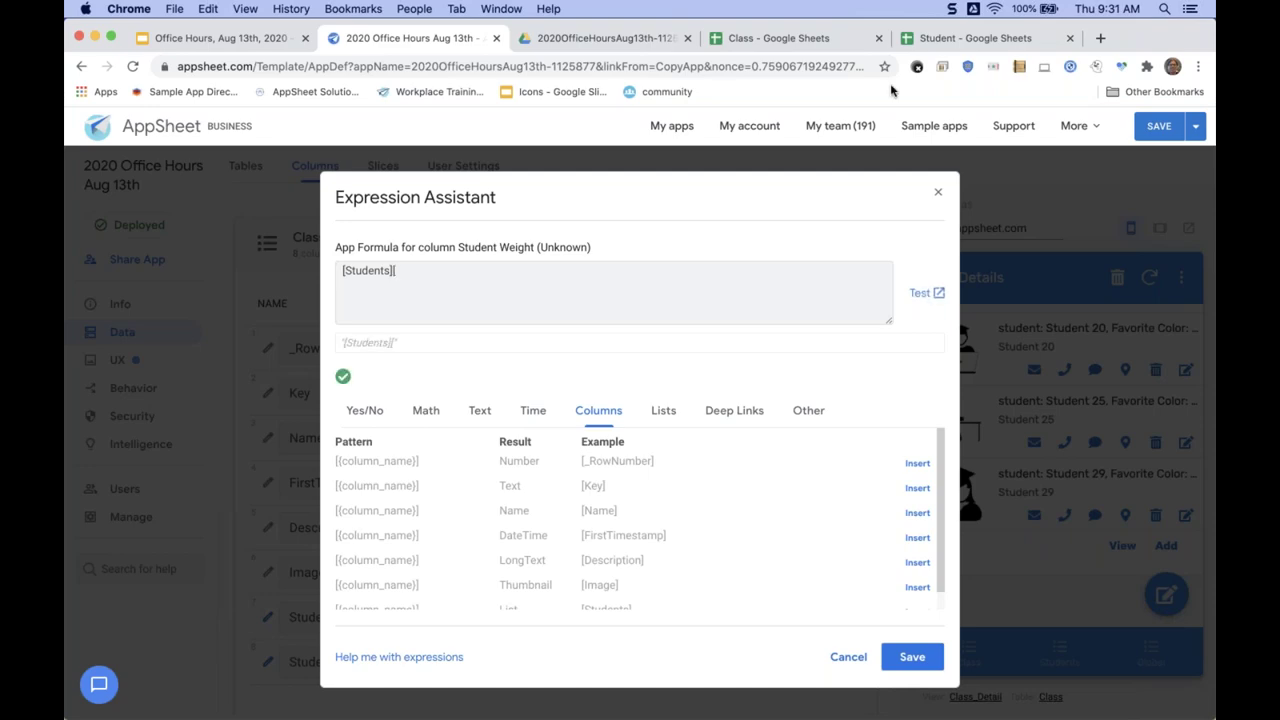
Complete the formula as [Students][Weight-Kg] after checking the Student sheet, and save the app.
{"action": "left_click", "coordinate": [960, 42]}
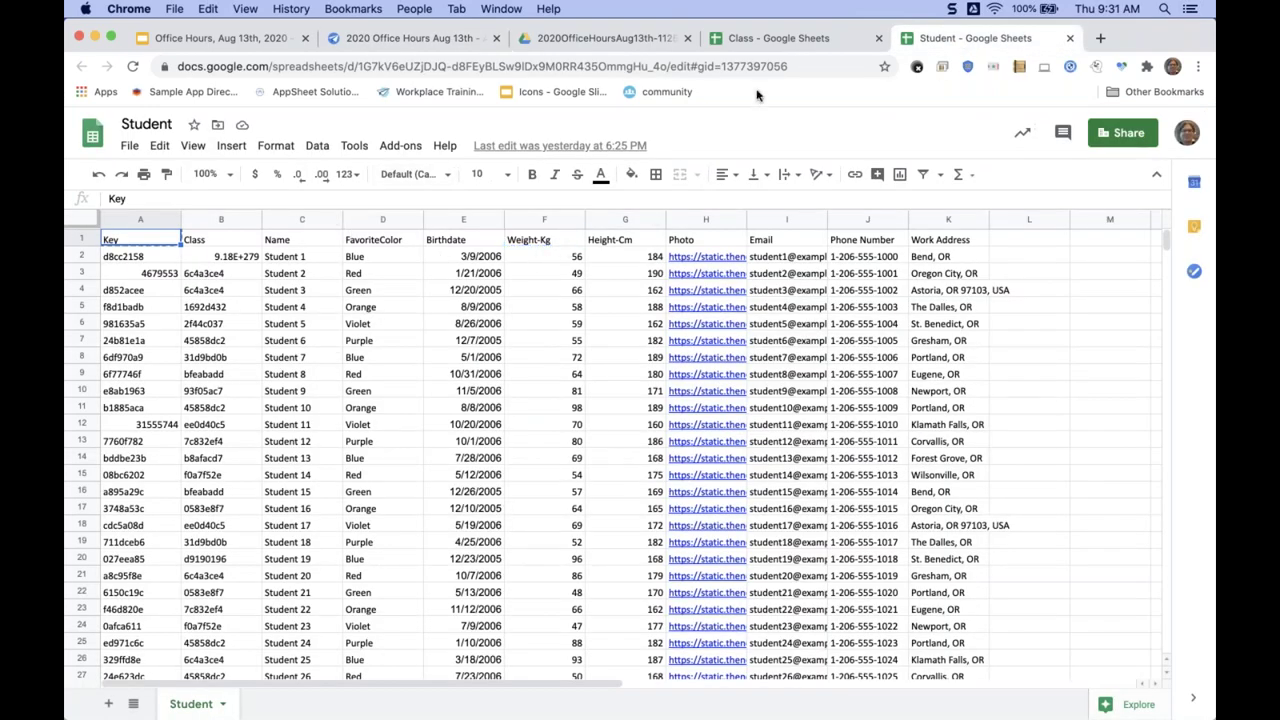
{"action": "left_click", "coordinate": [378, 44]}
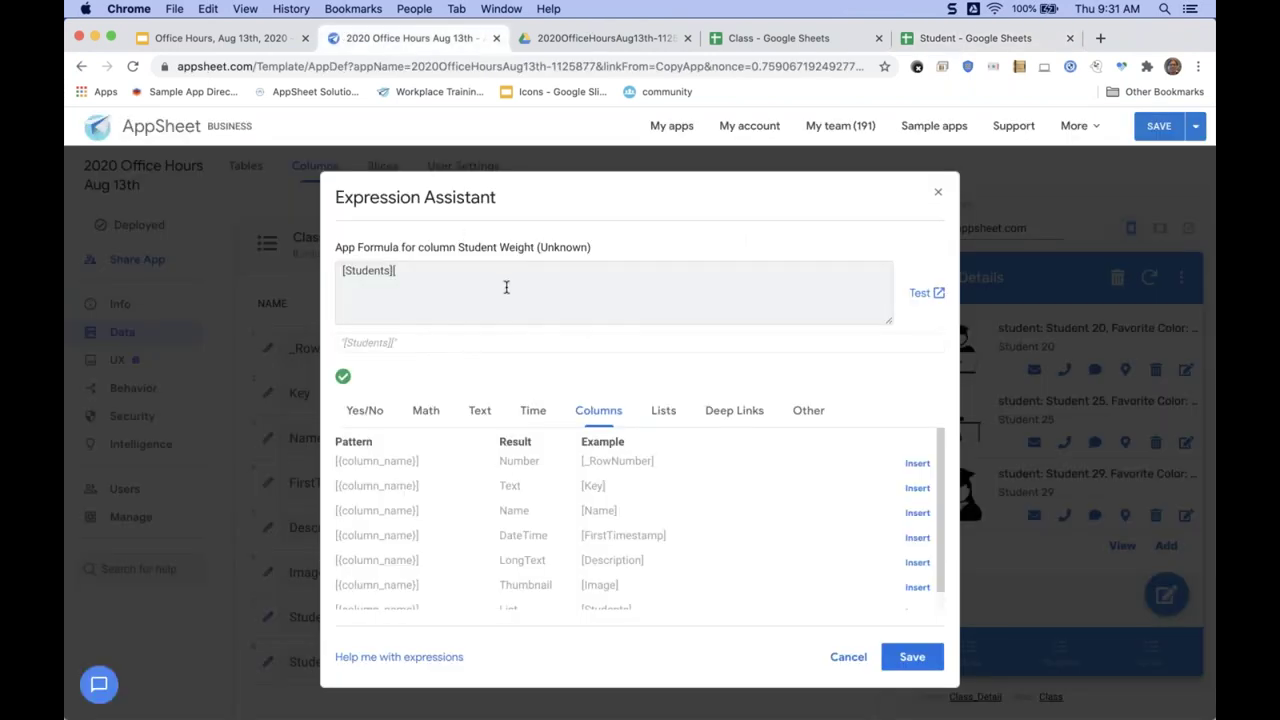
{"action": "type", "text": "Weight-K"}
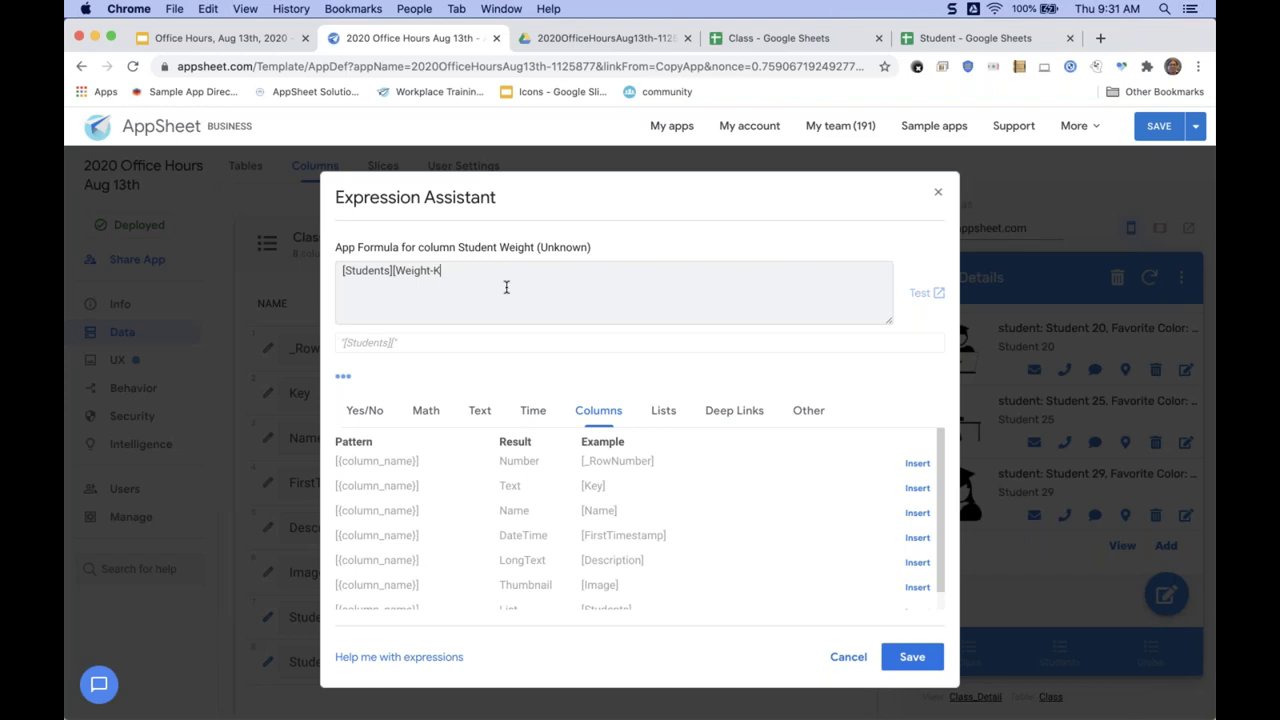
{"action": "type", "text": "g]"}
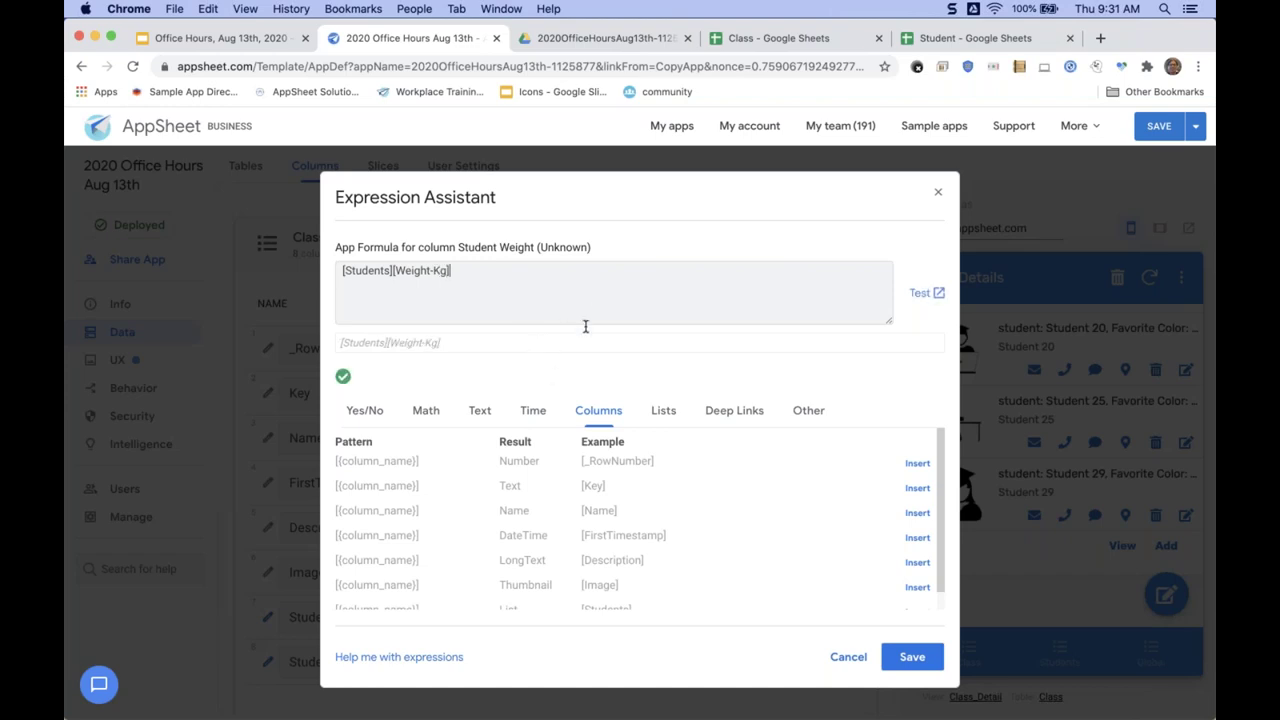
{"action": "left_click", "coordinate": [910, 657]}
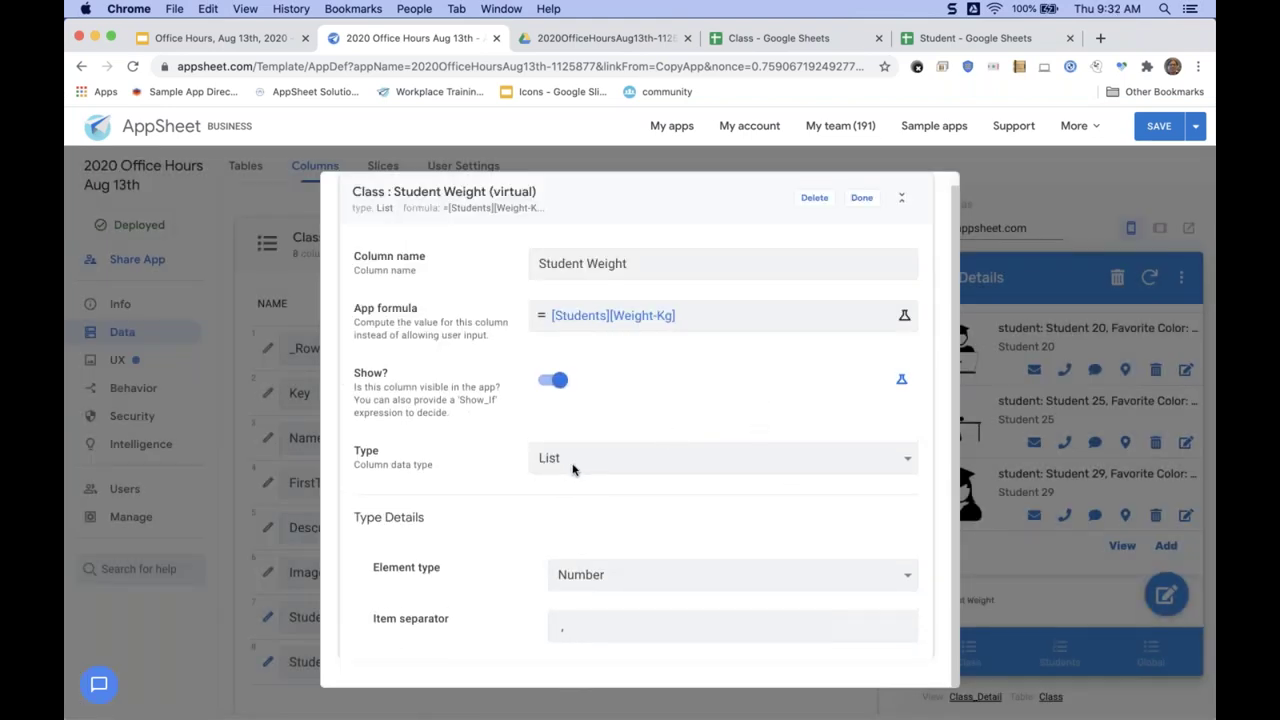
{"action": "left_click", "coordinate": [866, 199]}
{"action": "left_click", "coordinate": [1160, 126]}
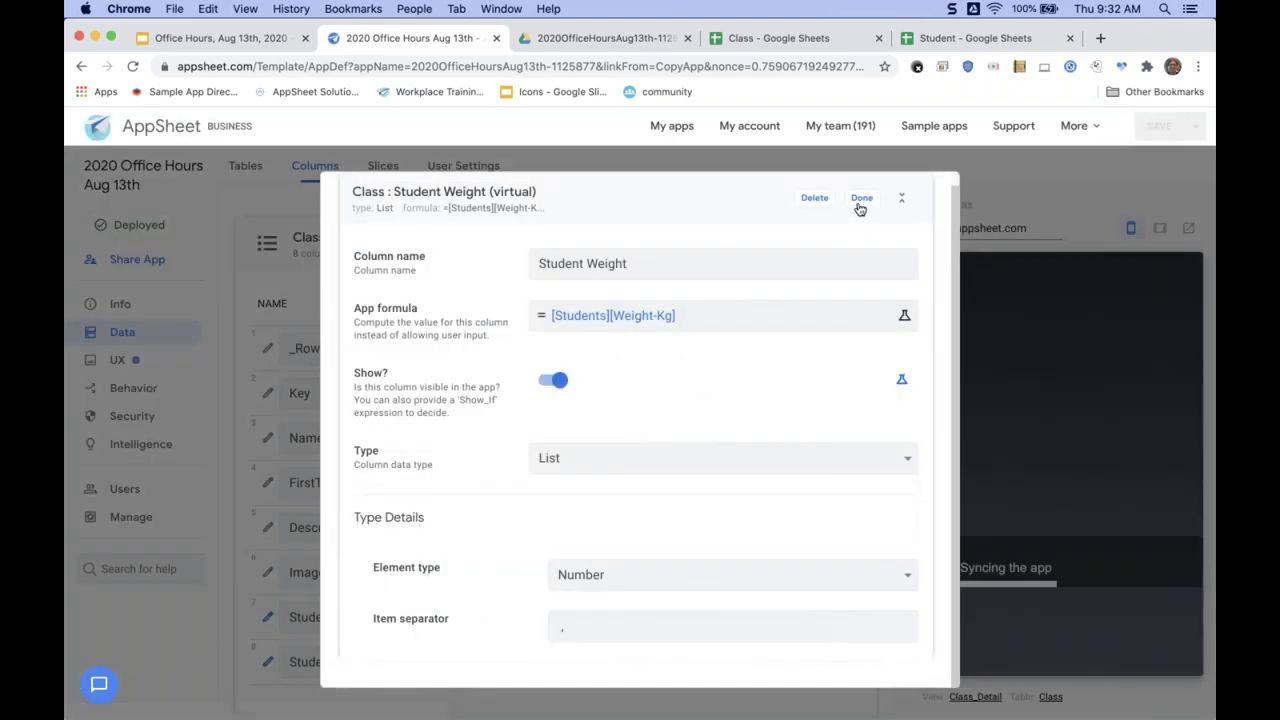
Open Class 3's details in the preview to see its Student Weight value.
{"action": "left_click", "coordinate": [858, 198]}
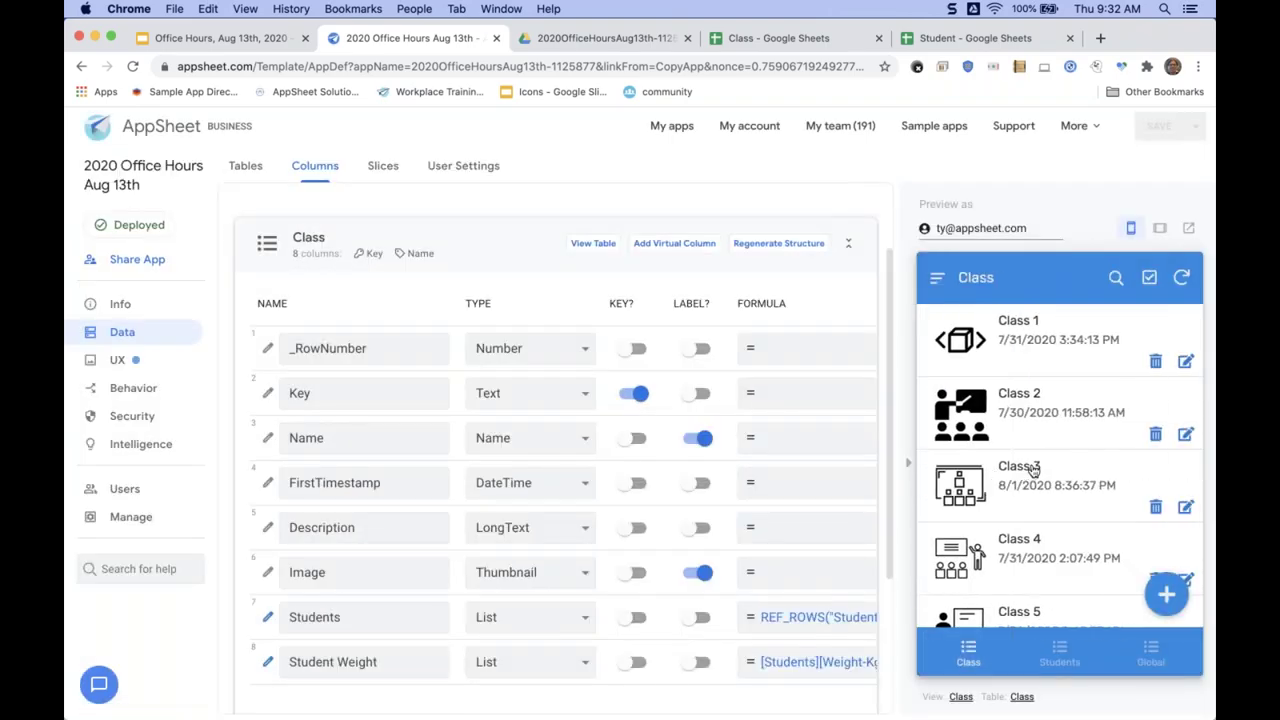
{"action": "left_click", "coordinate": [1033, 470]}
{"action": "scroll", "coordinate": [1033, 470], "scroll_direction": "down", "scroll_amount": 5}
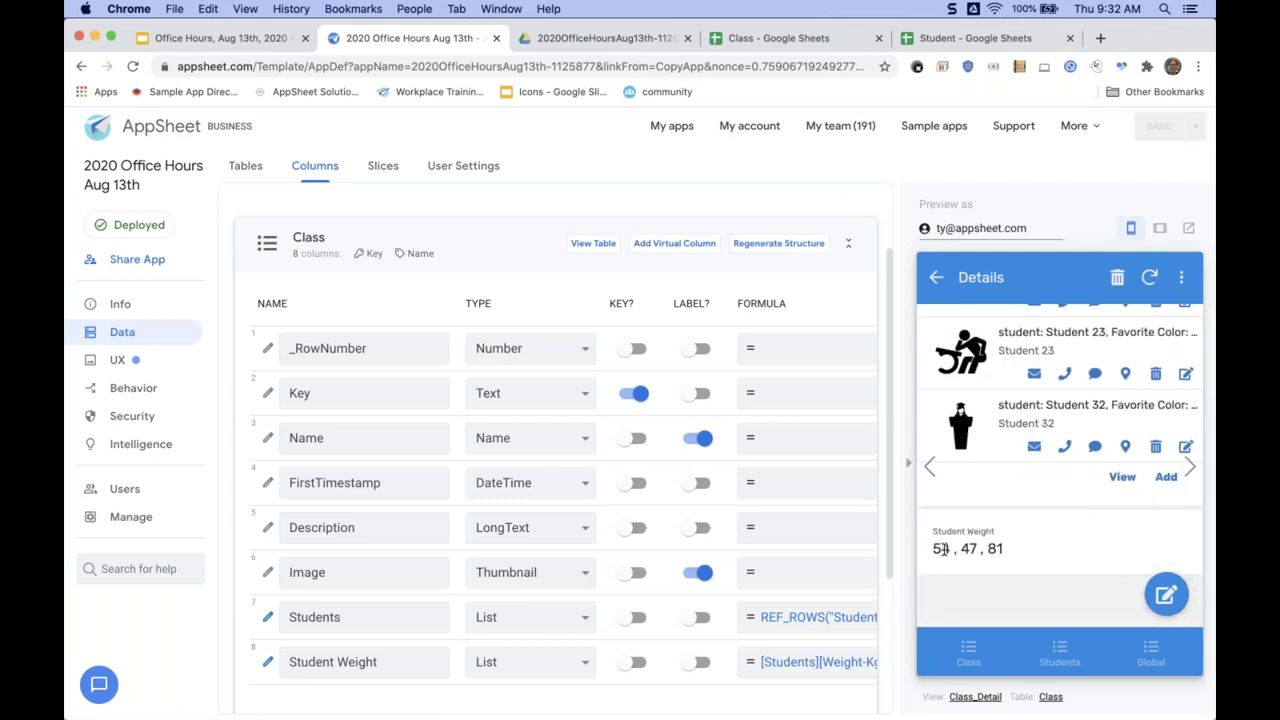
{"action": "scroll", "coordinate": [998, 540], "scroll_direction": "up", "scroll_amount": 3}
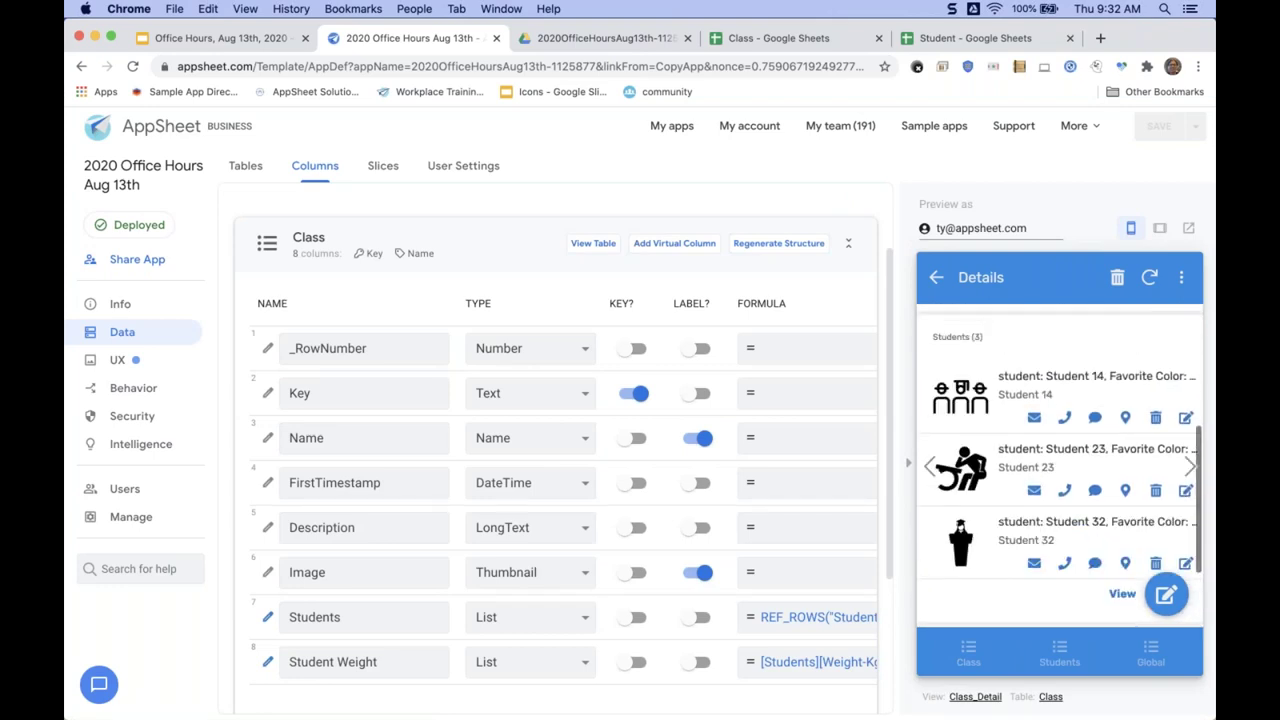
{"action": "scroll", "coordinate": [946, 591], "scroll_direction": "down", "scroll_amount": 3}
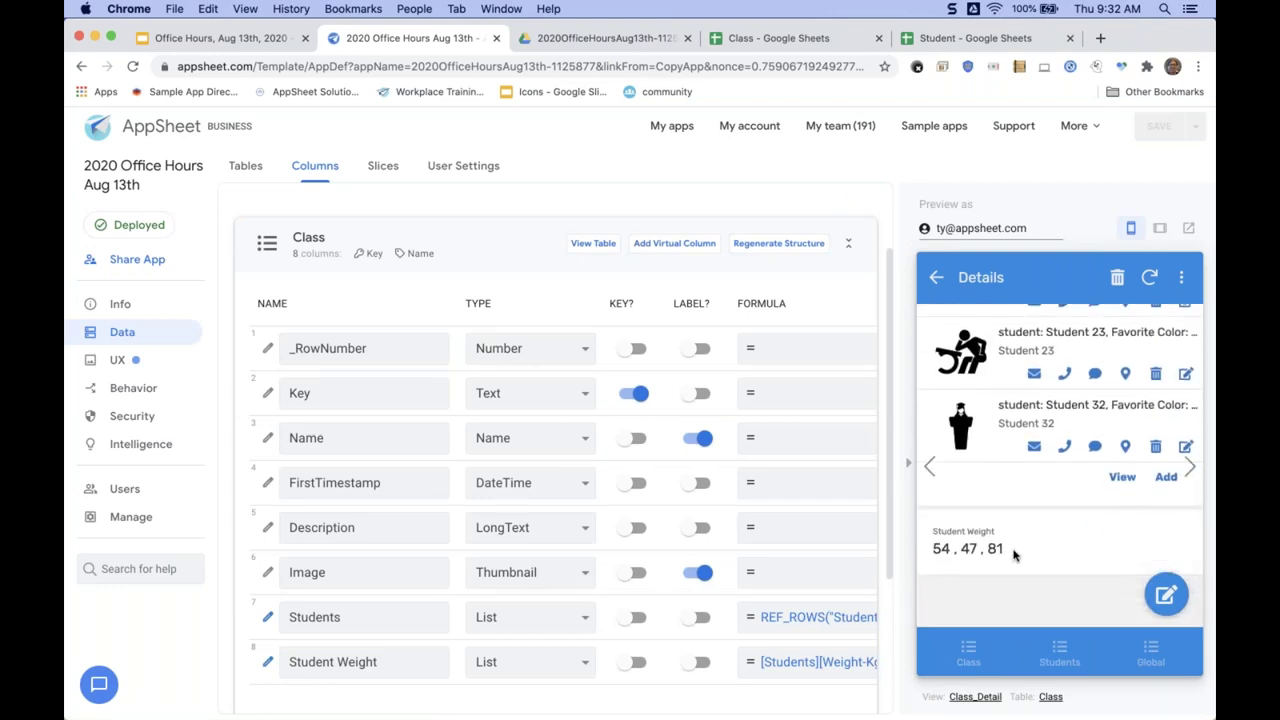
Change the formula to SUM([Students][Weight-Kg]), then review the type error and type choices.
{"action": "left_click", "coordinate": [787, 662]}
{"action": "type", "text": "SUM([Students][Weight-Kg"}
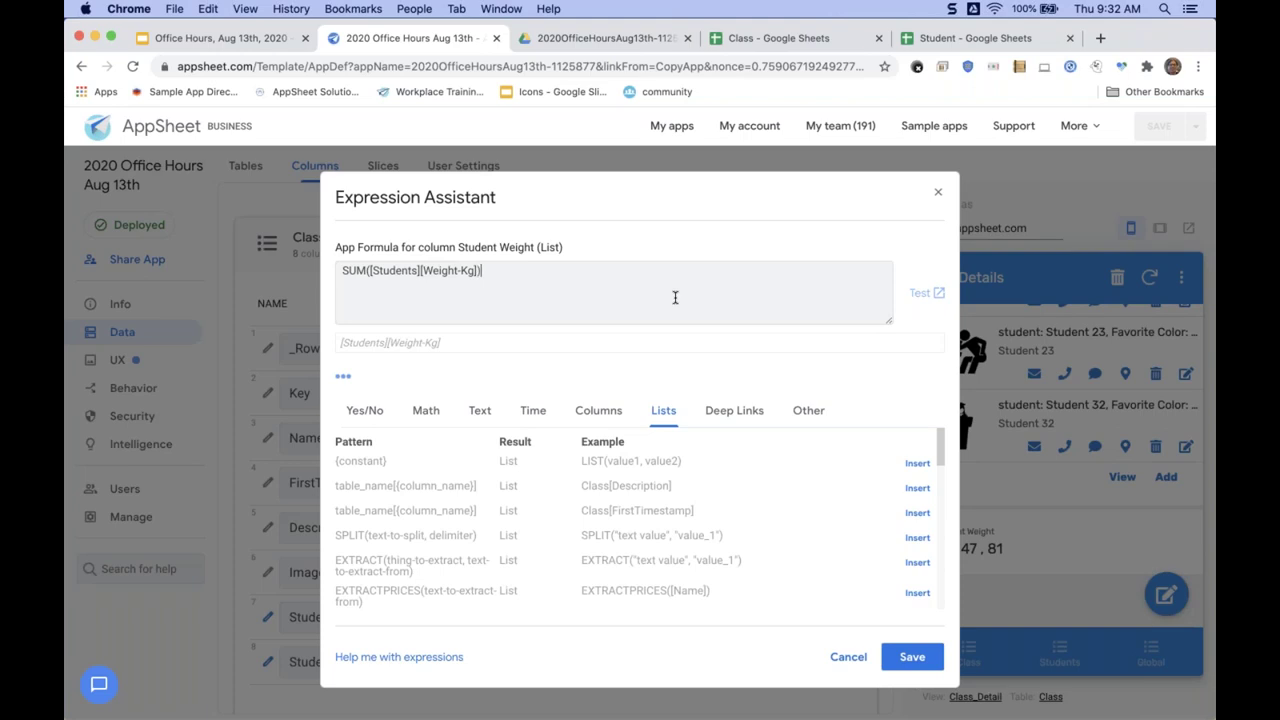
{"action": "left_click", "coordinate": [908, 657]}
{"action": "scroll", "coordinate": [605, 605], "scroll_direction": "down", "scroll_amount": 1}
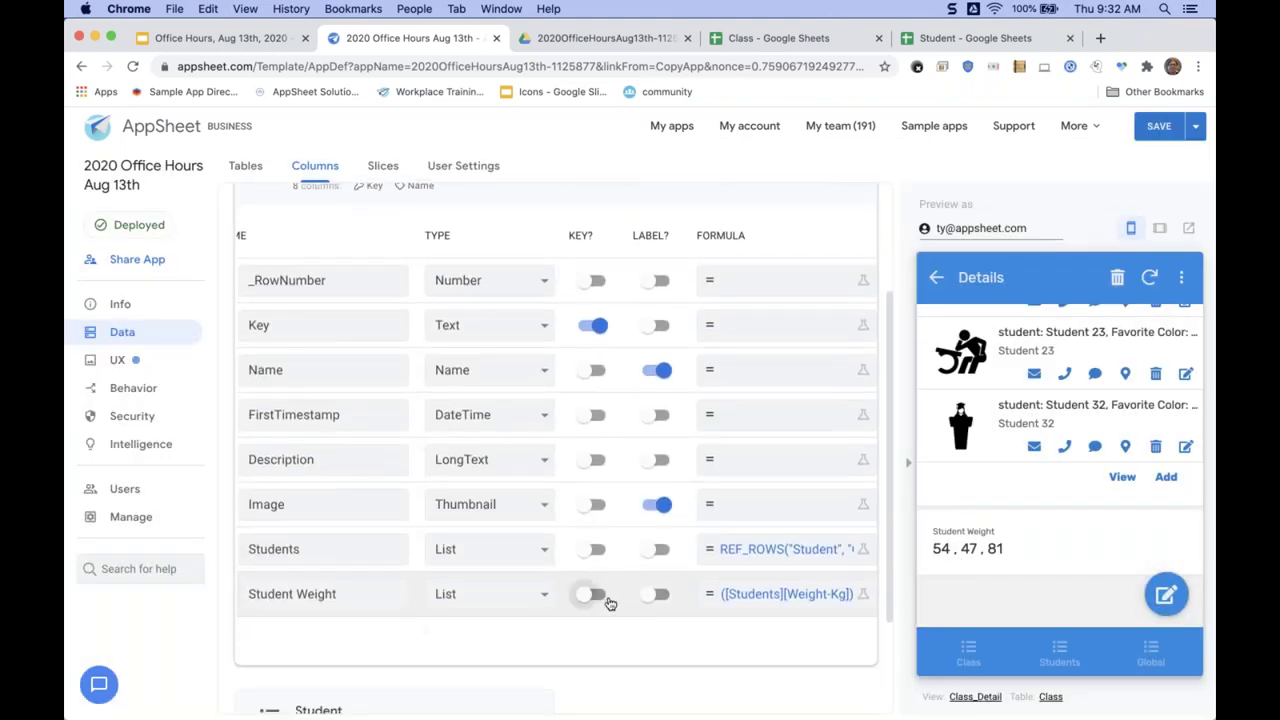
{"action": "left_click", "coordinate": [737, 596]}
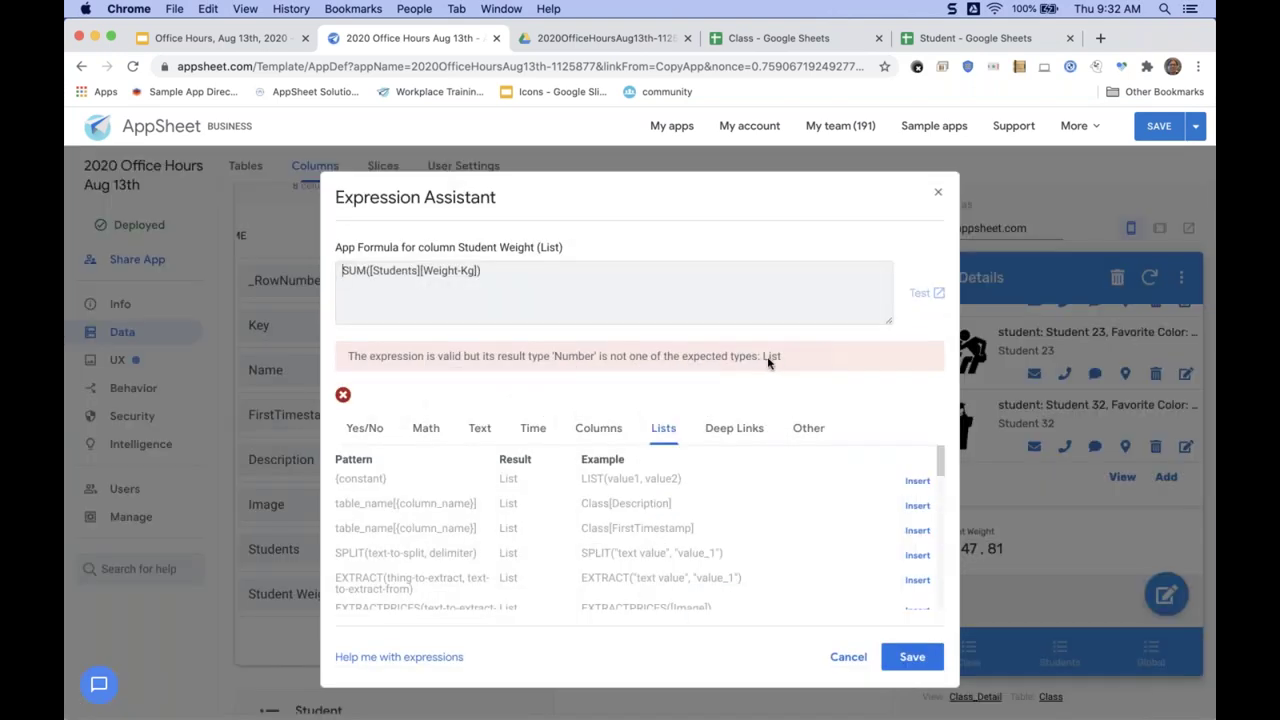
{"action": "left_click", "coordinate": [843, 658]}
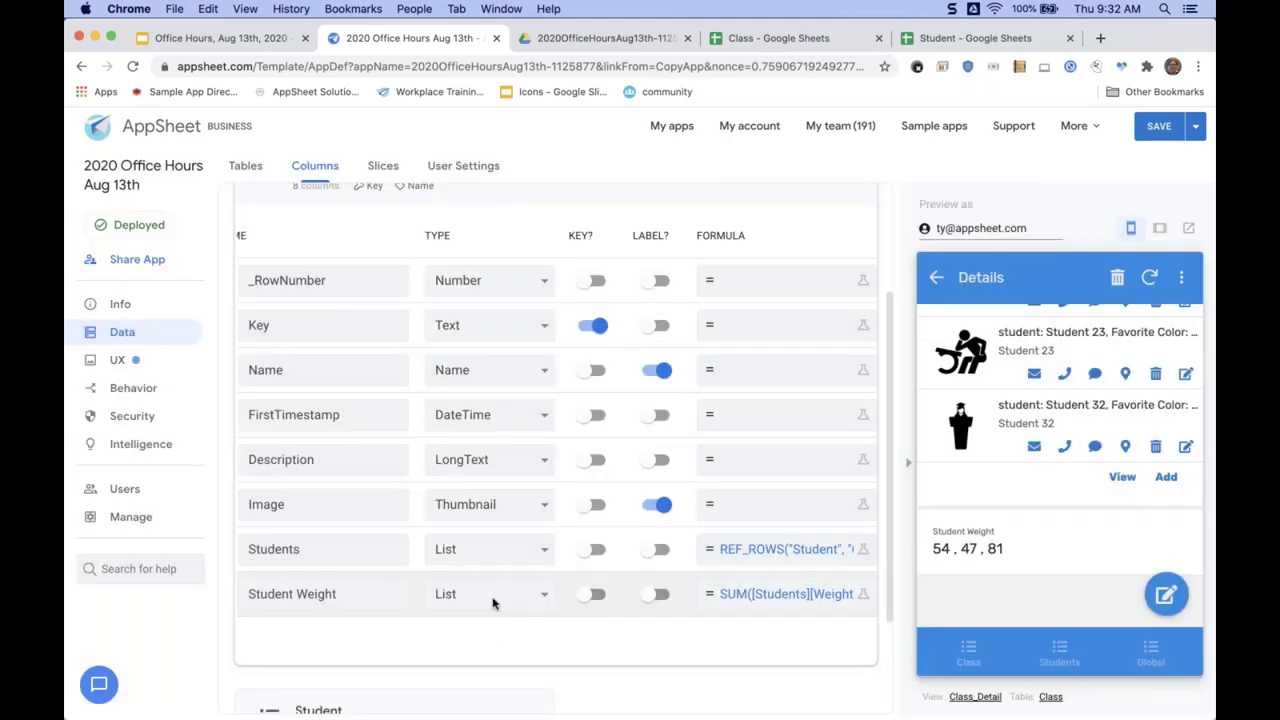
{"action": "left_click", "coordinate": [492, 598]}
{"action": "scroll", "coordinate": [492, 603], "scroll_direction": "down", "scroll_amount": 3}
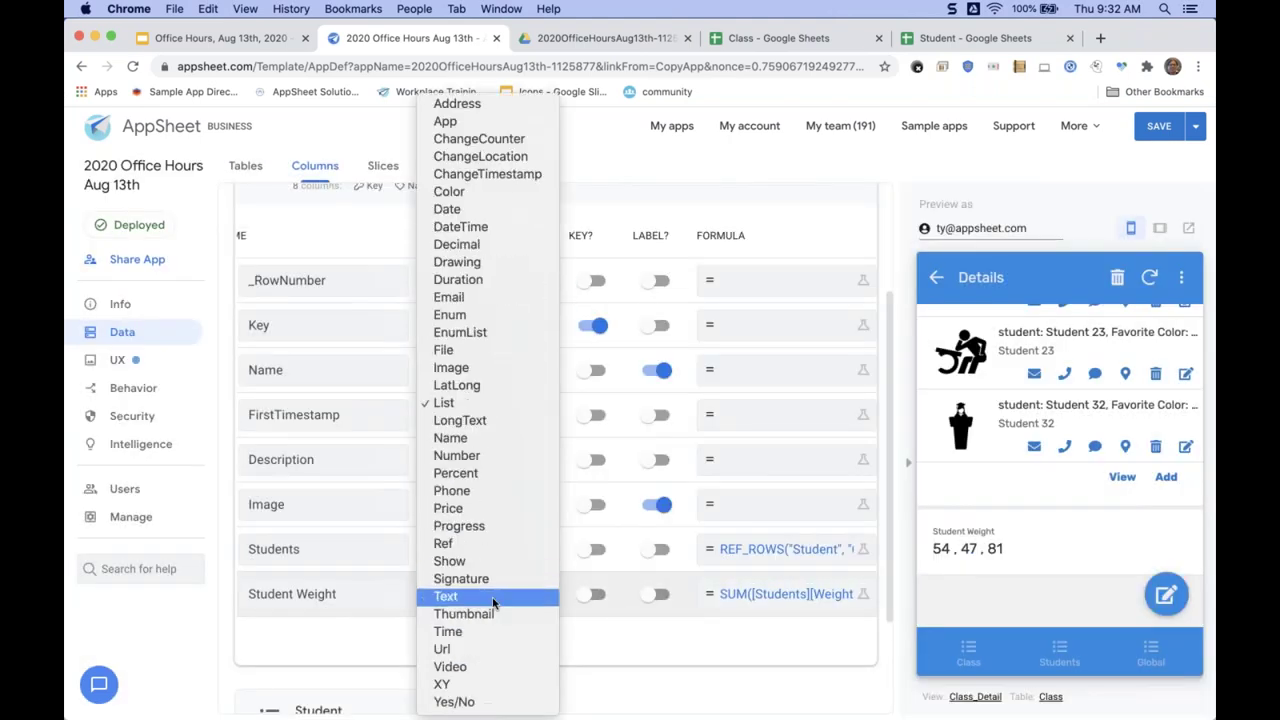
Set Student Weight's type to Number and save, so Class 3 shows 182.
{"action": "left_click", "coordinate": [490, 457]}
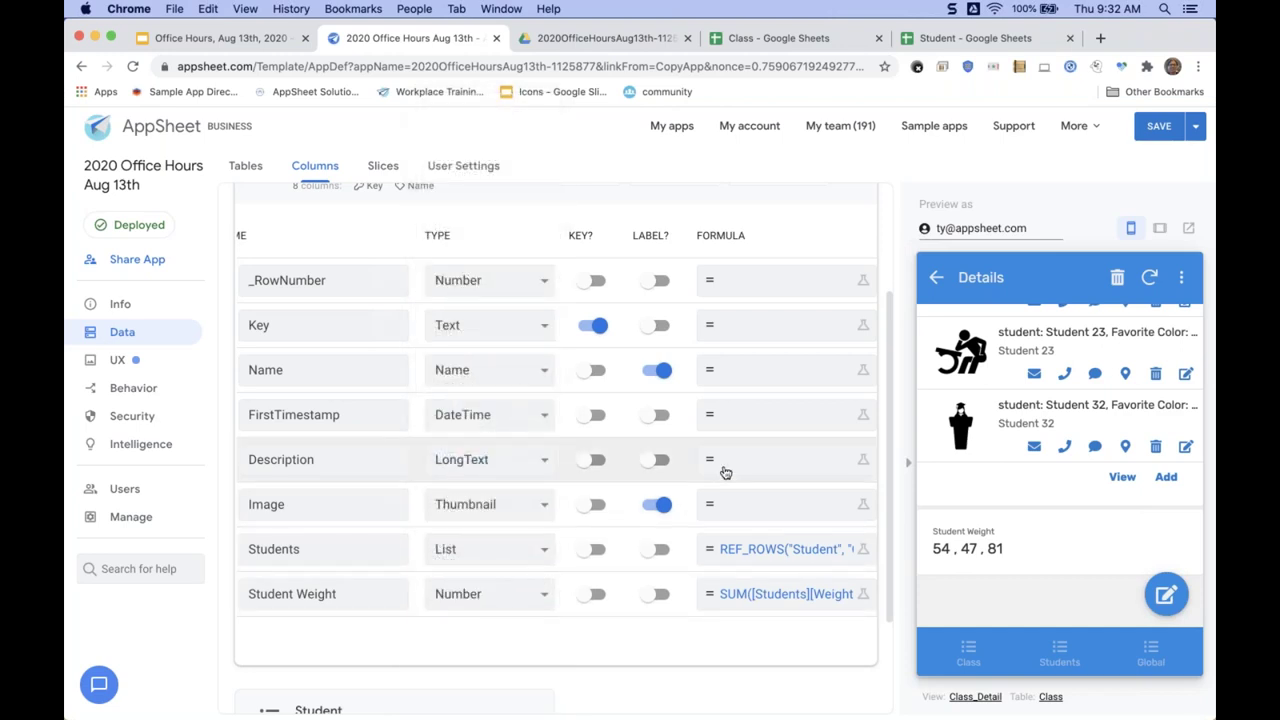
{"action": "left_click", "coordinate": [1155, 128]}
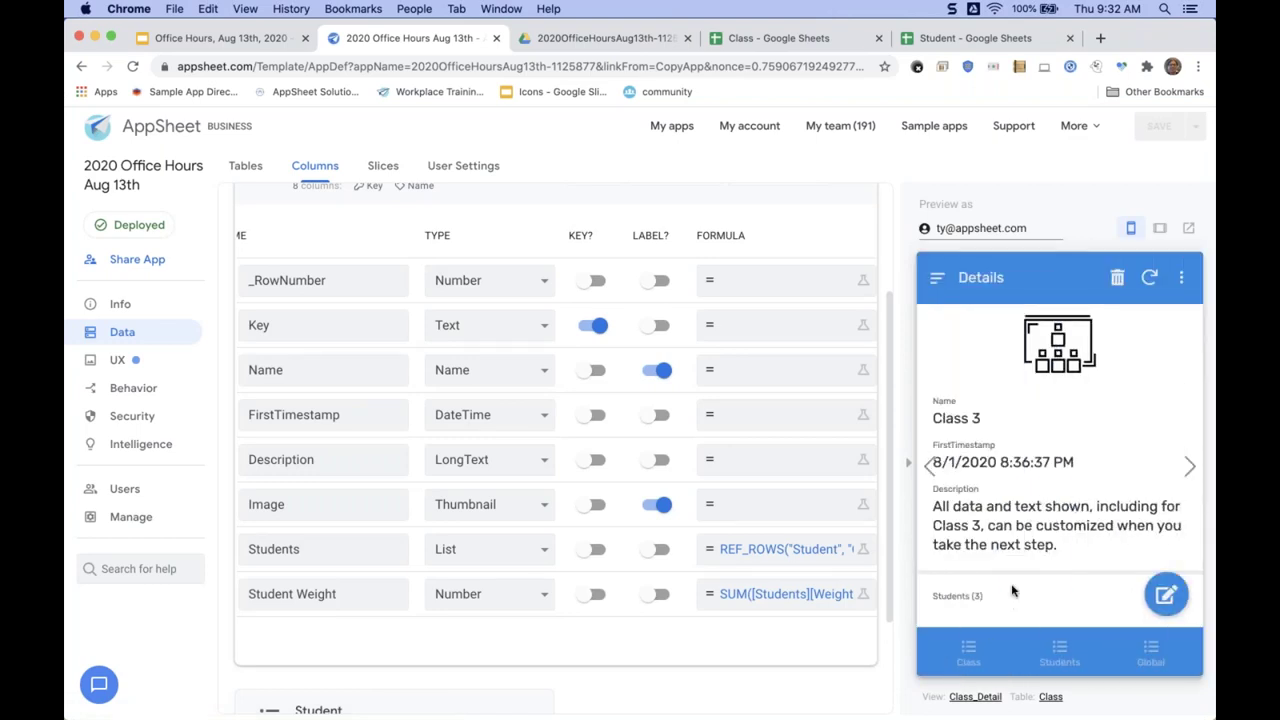
{"action": "scroll", "coordinate": [1012, 591], "scroll_direction": "down", "scroll_amount": 5}
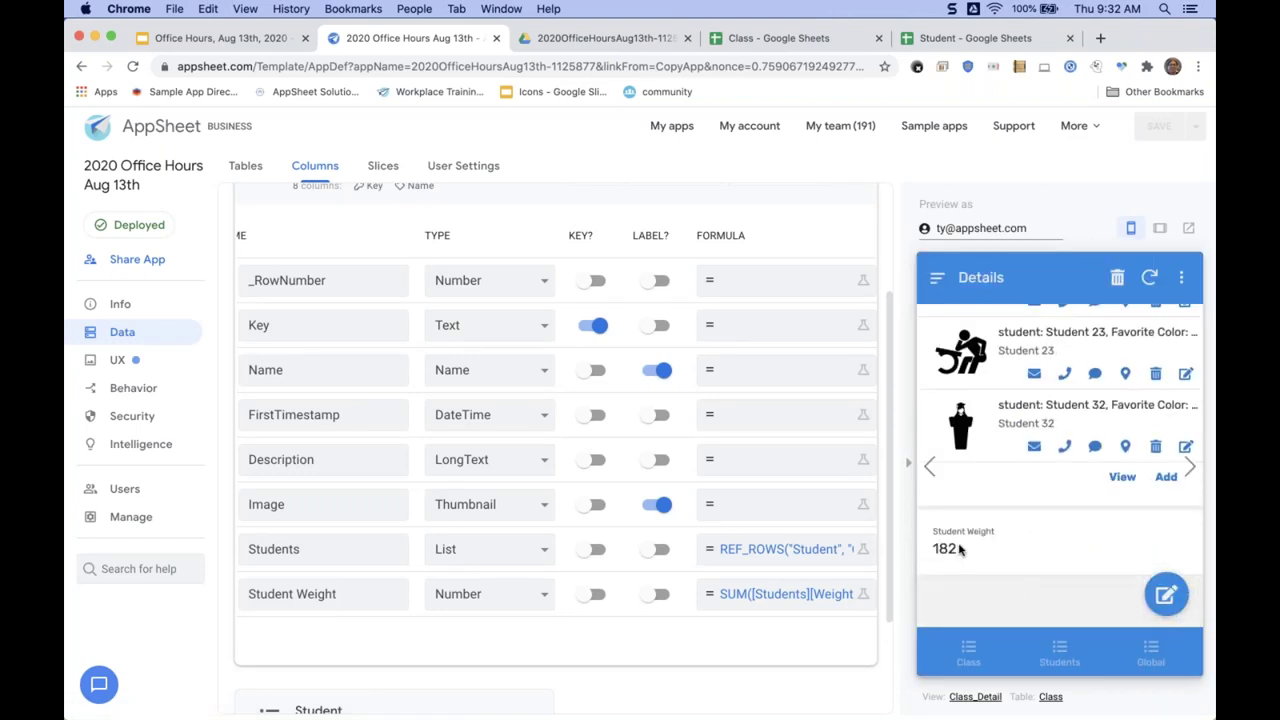
Add a division sign on a new formula line and select the SUM([Students][Weight-Kg]) line.
{"action": "left_click", "coordinate": [757, 597]}
{"action": "key", "text": "Return"}
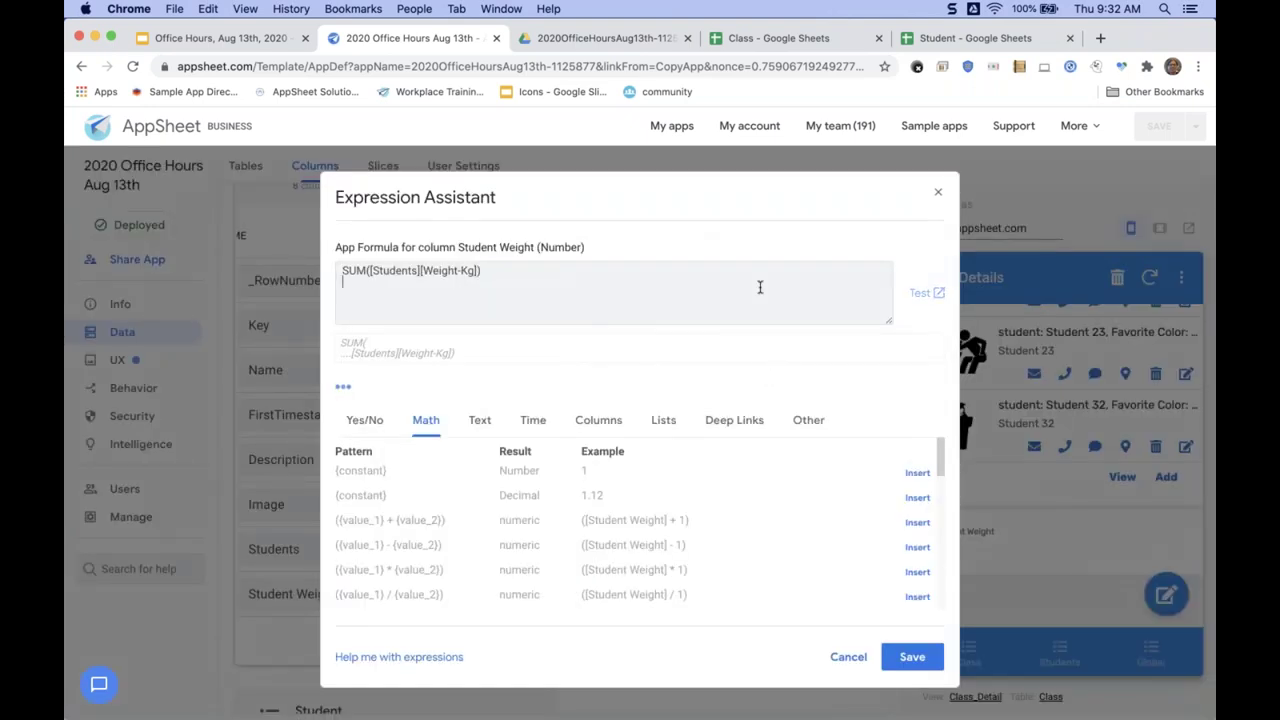
{"action": "type", "text": "/"}
{"action": "key", "text": "ctrl+Home"}
{"action": "key", "text": "shift+End"}
Paste the SUM expression below the division and change Weight-Kg to Height-Cm.
{"action": "key", "text": "ctrl+c"}
{"action": "key", "text": "ctrl+End"}
{"action": "key", "text": "Return"}
{"action": "key", "text": "ctrl+v"}
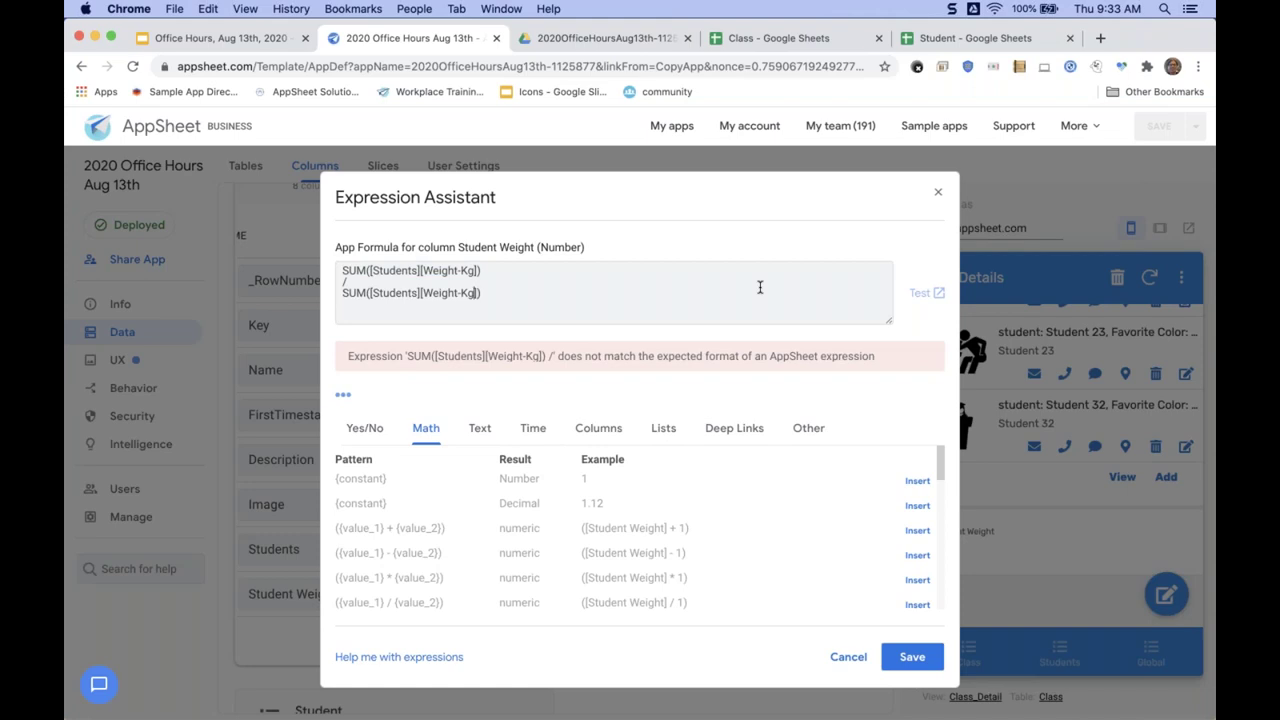
{"action": "key", "text": "shift+Left"}
{"action": "key", "text": "shift+Left"}
{"action": "key", "text": "shift+Left"}
{"action": "key", "text": "shift+Left"}
{"action": "key", "text": "shift+Left"}
{"action": "key", "text": "shift+Left"}
{"action": "key", "text": "shift+Left"}
{"action": "key", "text": "shift+Left"}
{"action": "key", "text": "shift+Left"}
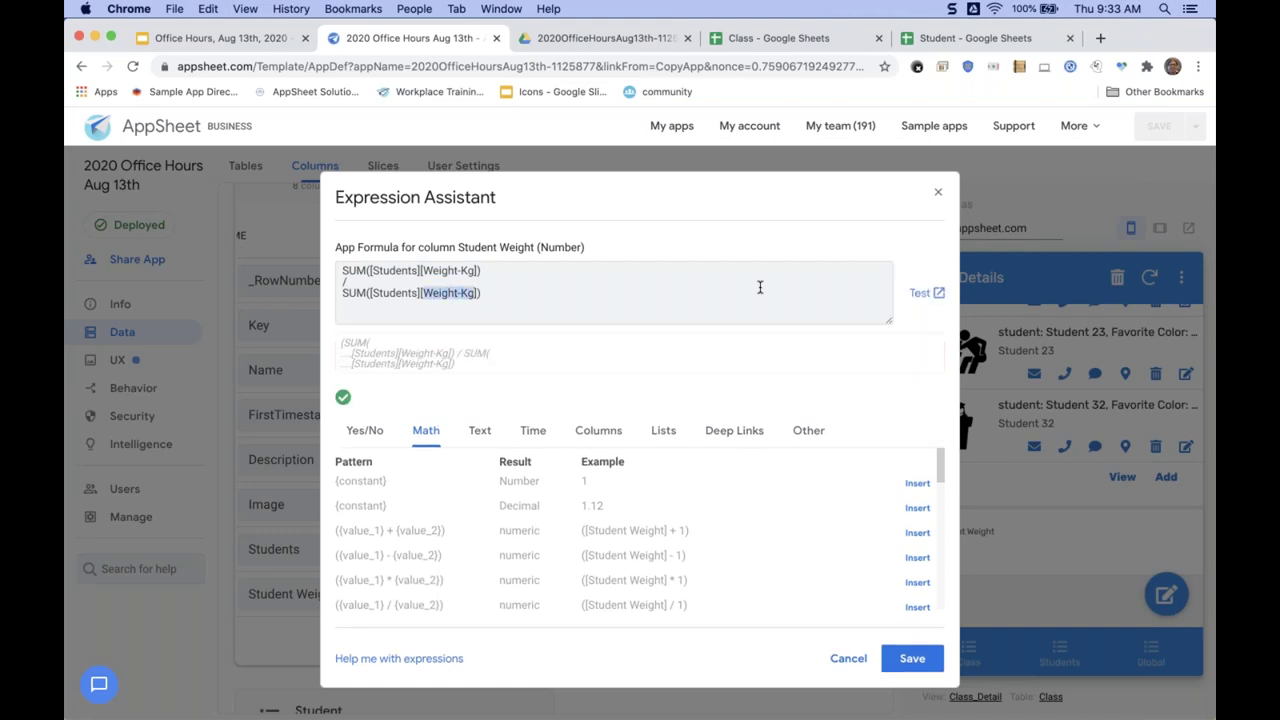
{"action": "type", "text": "Height-Cm"}
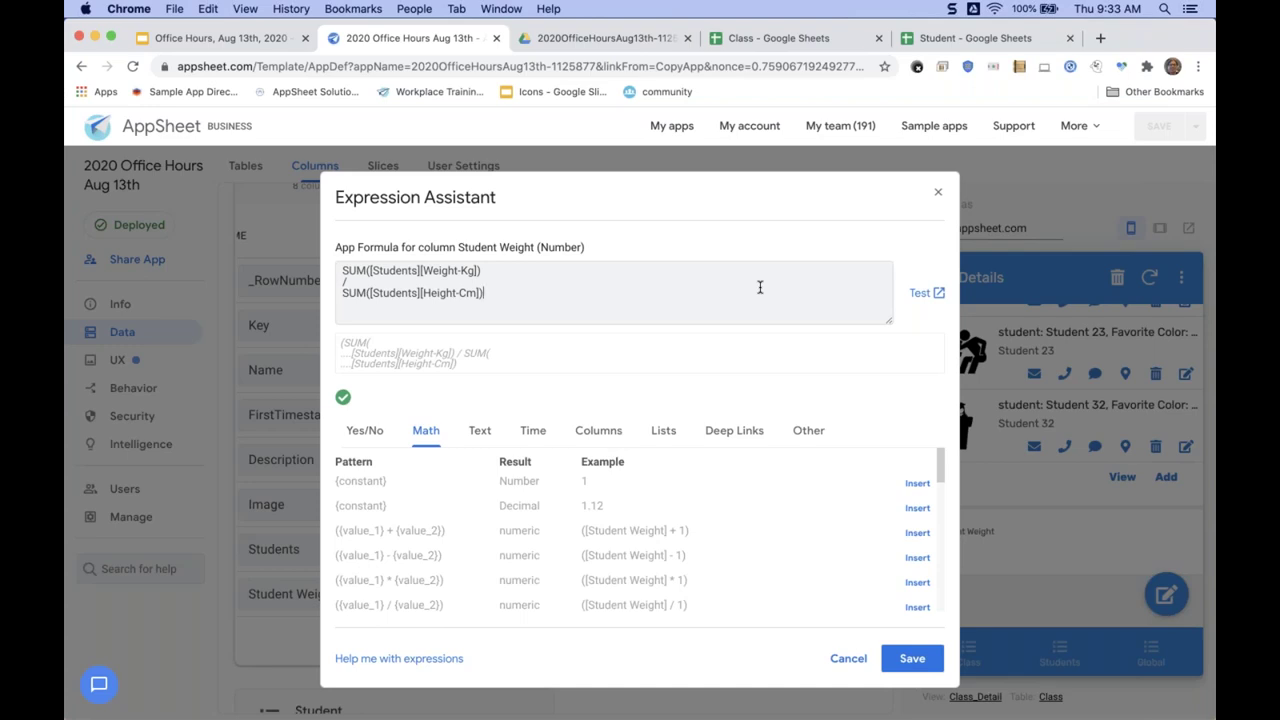
{"action": "key", "text": "Return"}
Save the weight-over-height formula and the app; Class 3 now shows 0.
{"action": "left_click", "coordinate": [910, 658]}
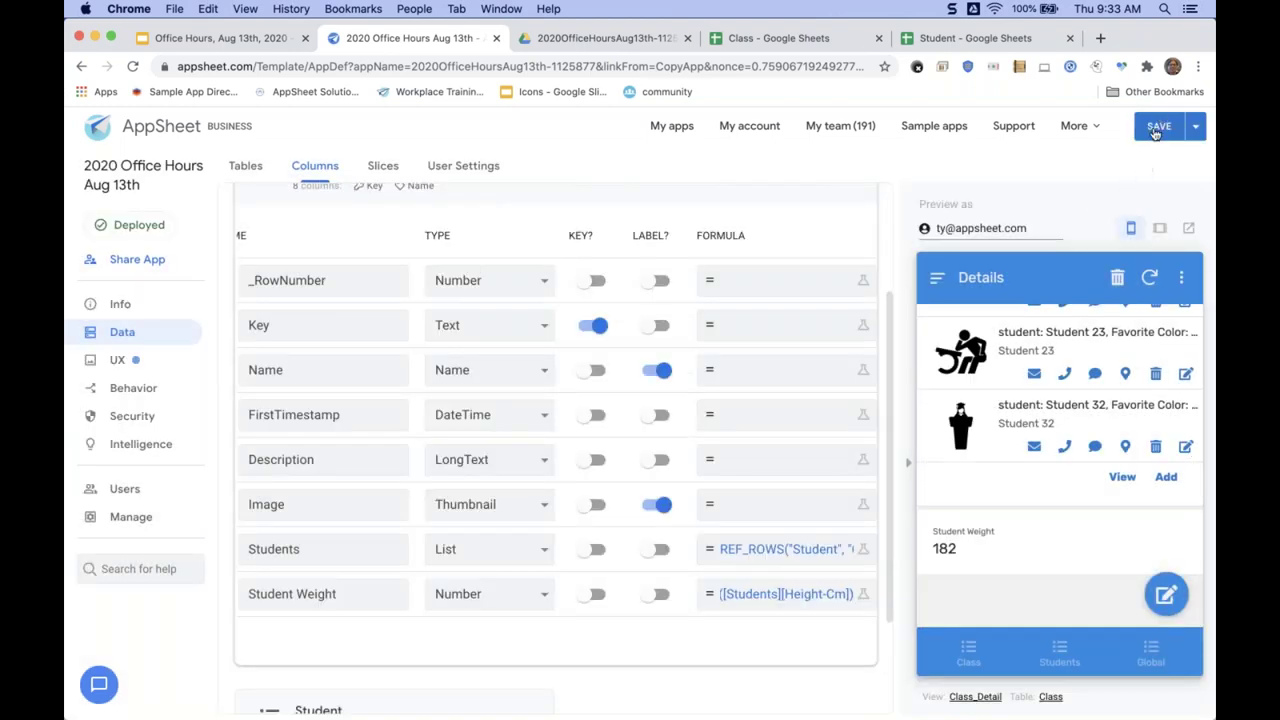
{"action": "left_click", "coordinate": [1158, 127]}
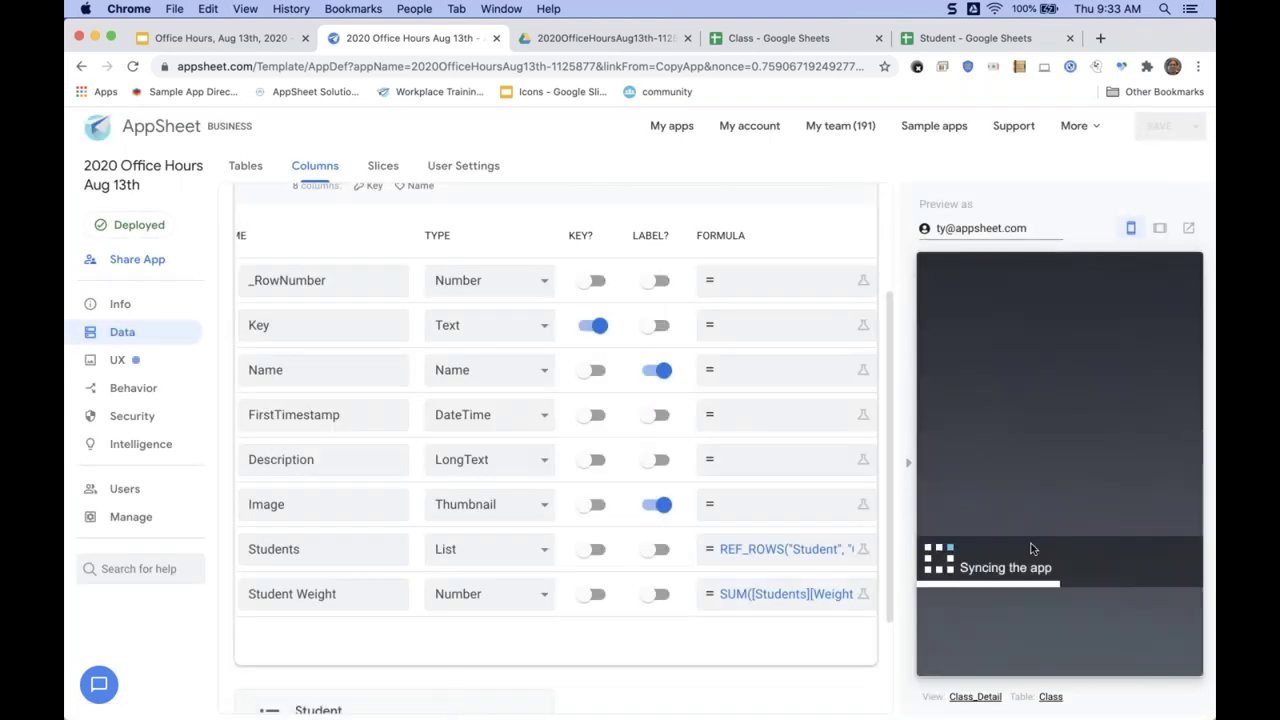
{"action": "scroll", "coordinate": [992, 545], "scroll_direction": "down", "scroll_amount": 10}
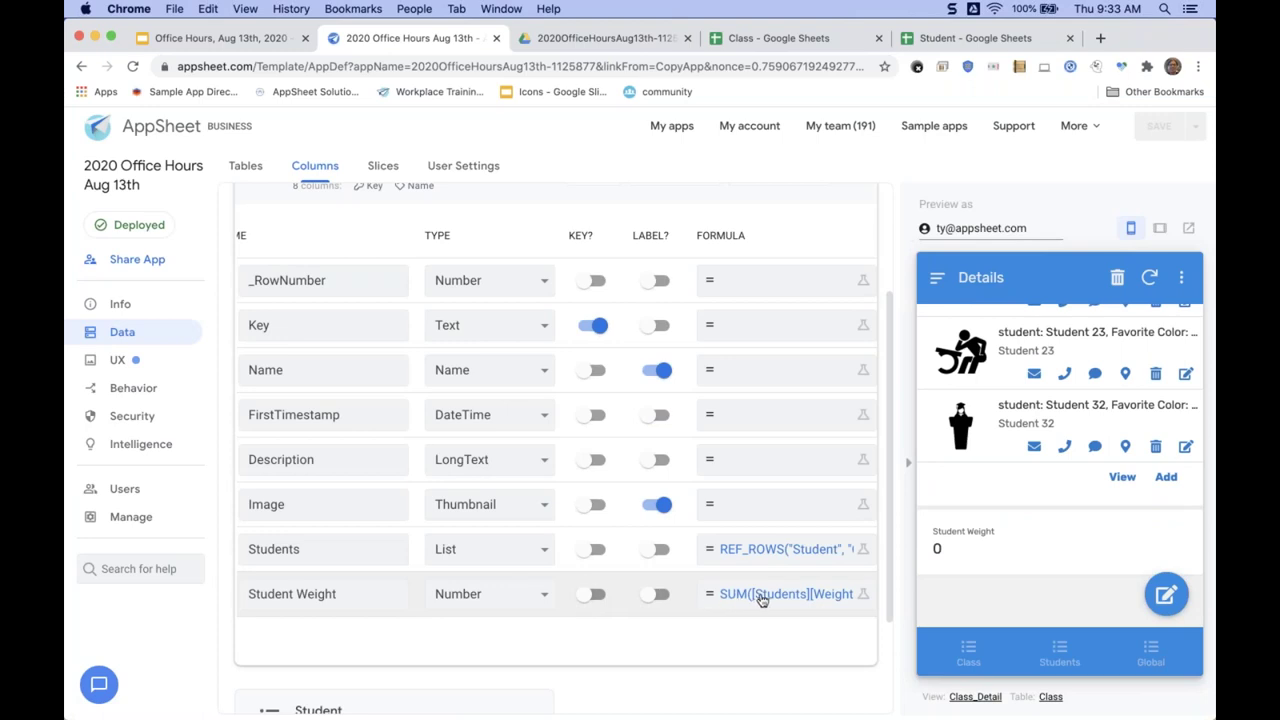
Change Student Weight's type to Decimal, save, and reopen its weight-over-height formula.
{"action": "left_click", "coordinate": [509, 600]}
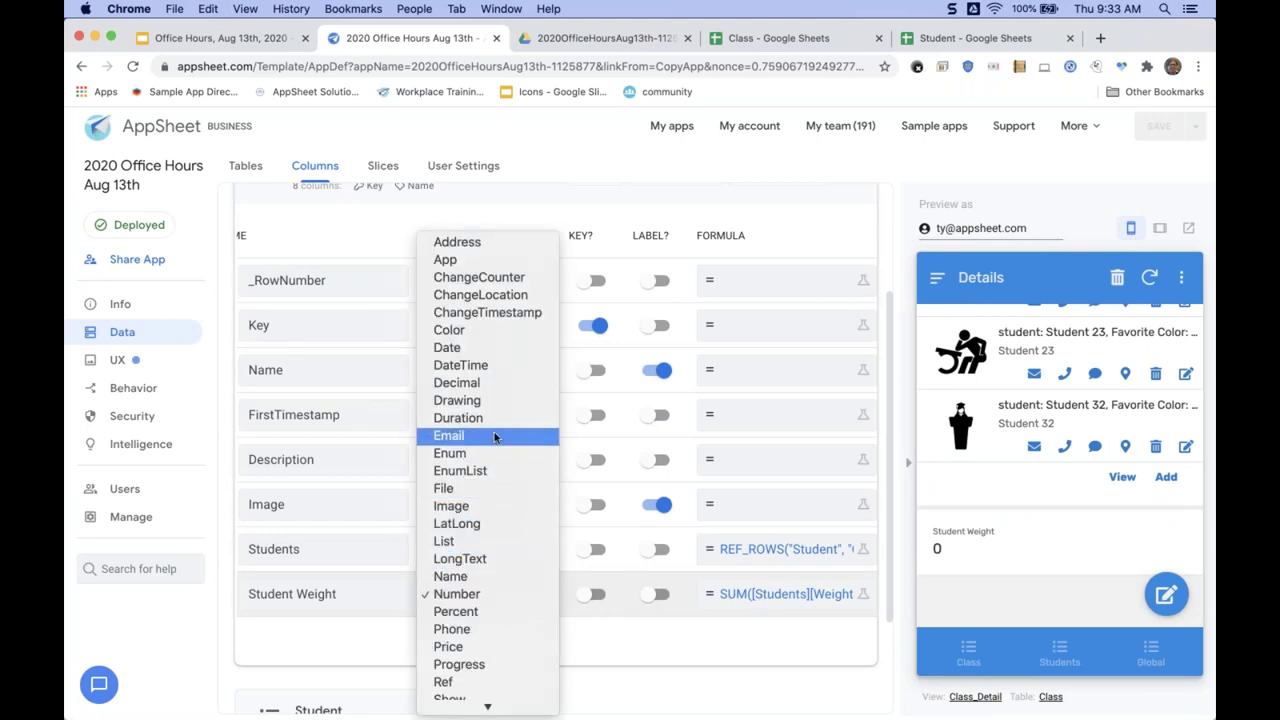
{"action": "left_click", "coordinate": [612, 390]}
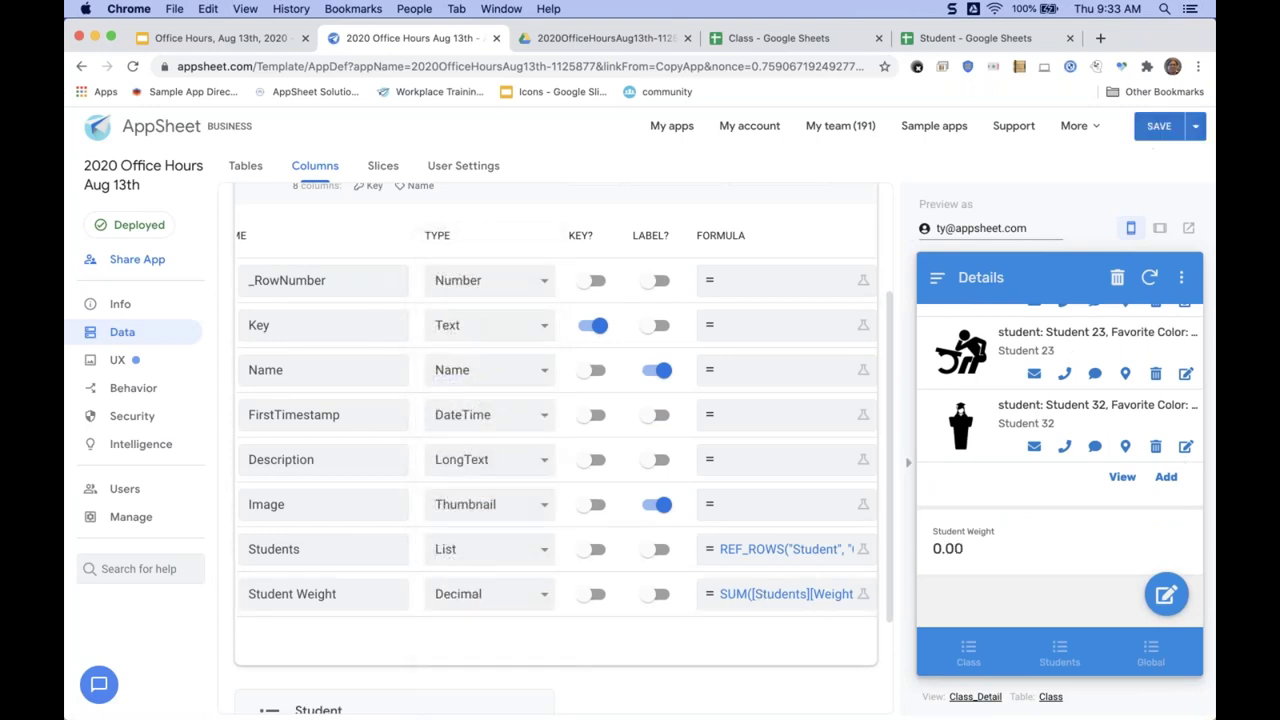
{"action": "left_click", "coordinate": [1156, 130]}
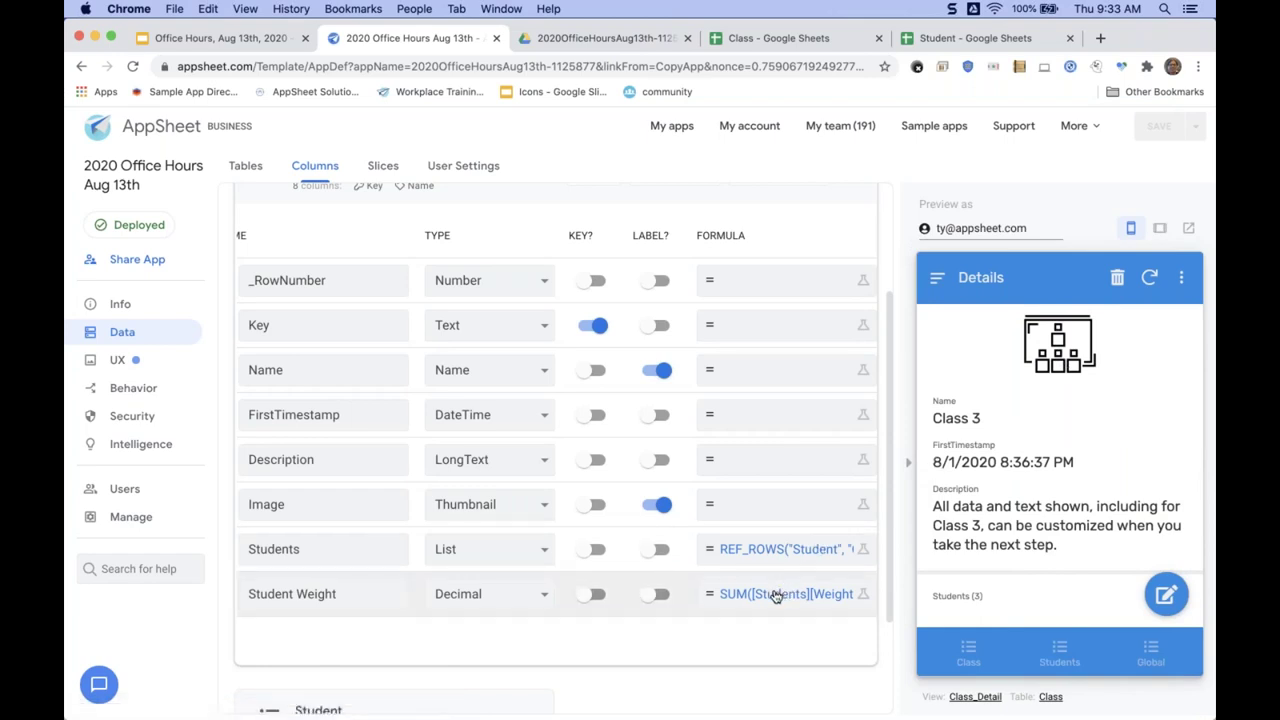
{"action": "left_click", "coordinate": [776, 596]}
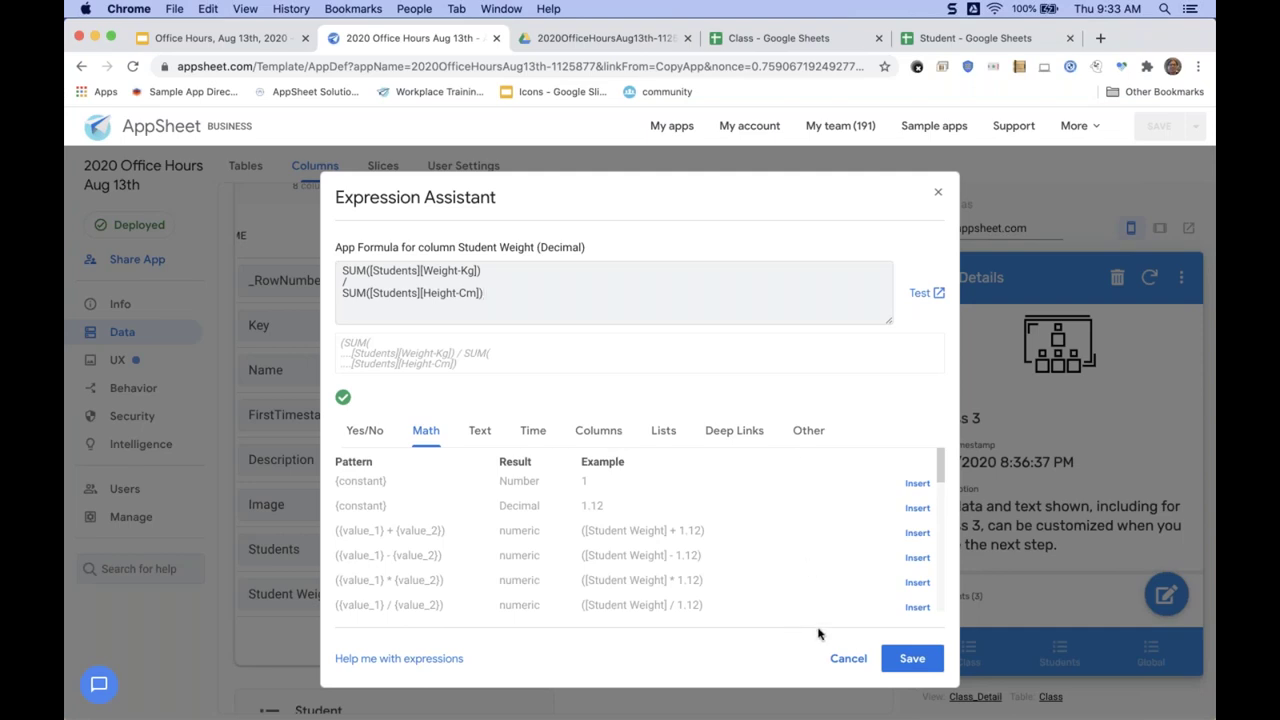
Replace the Student Weight formula with AVERAGE([Students][BMI]), expanding AVG to AVERAGE.
{"action": "key", "text": "super+a"}
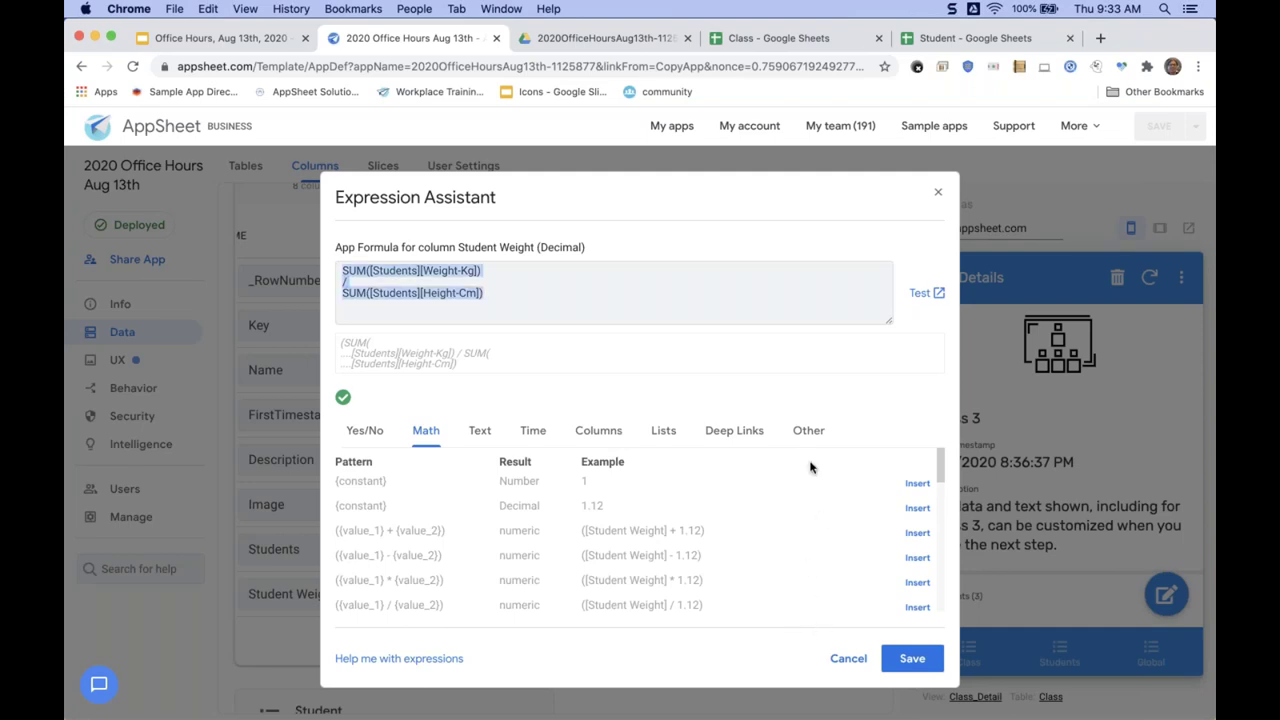
{"action": "type", "text": "AVG("}
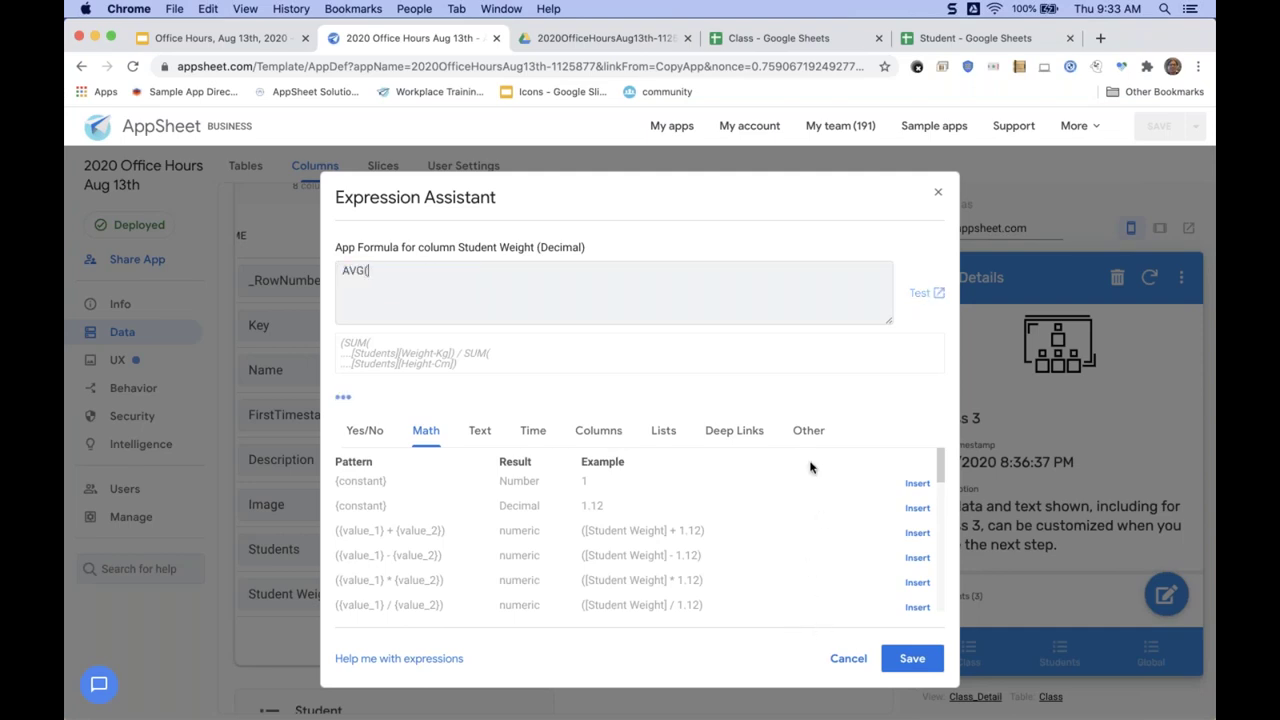
{"action": "type", "text": "[Students][BMI]"}
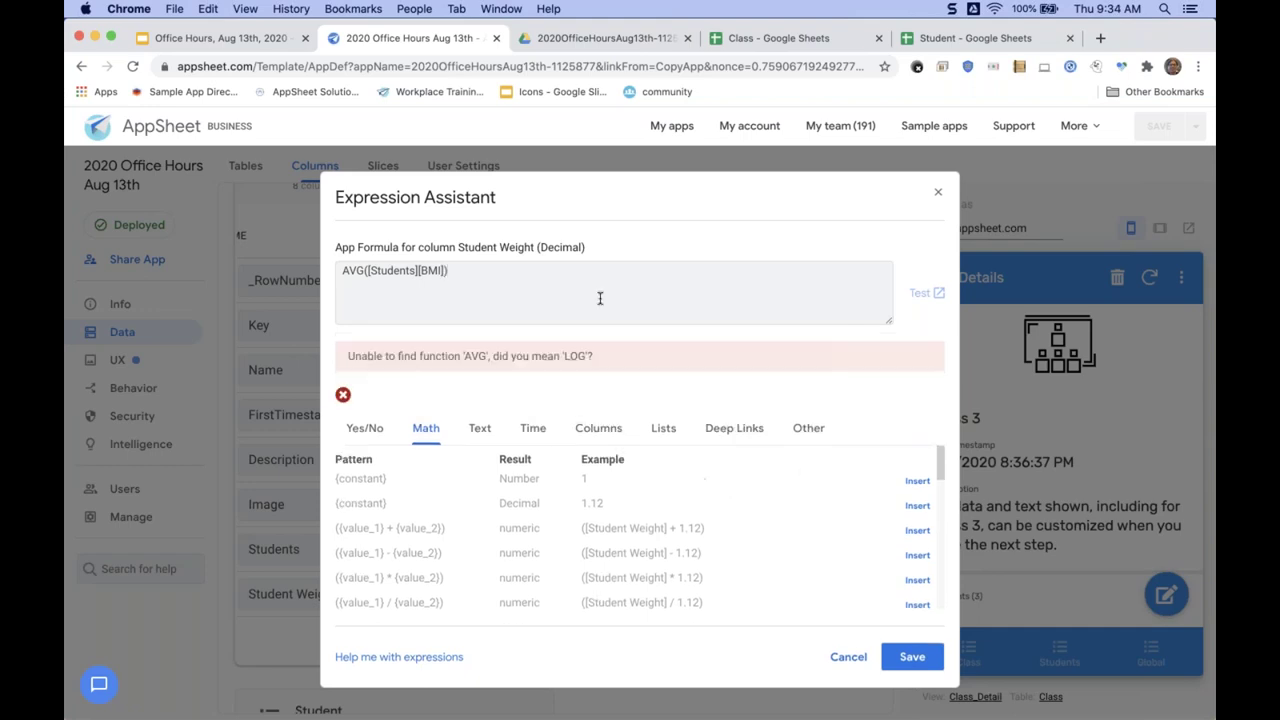
{"action": "left_click", "coordinate": [363, 270]}
{"action": "type", "text": "ERA"}
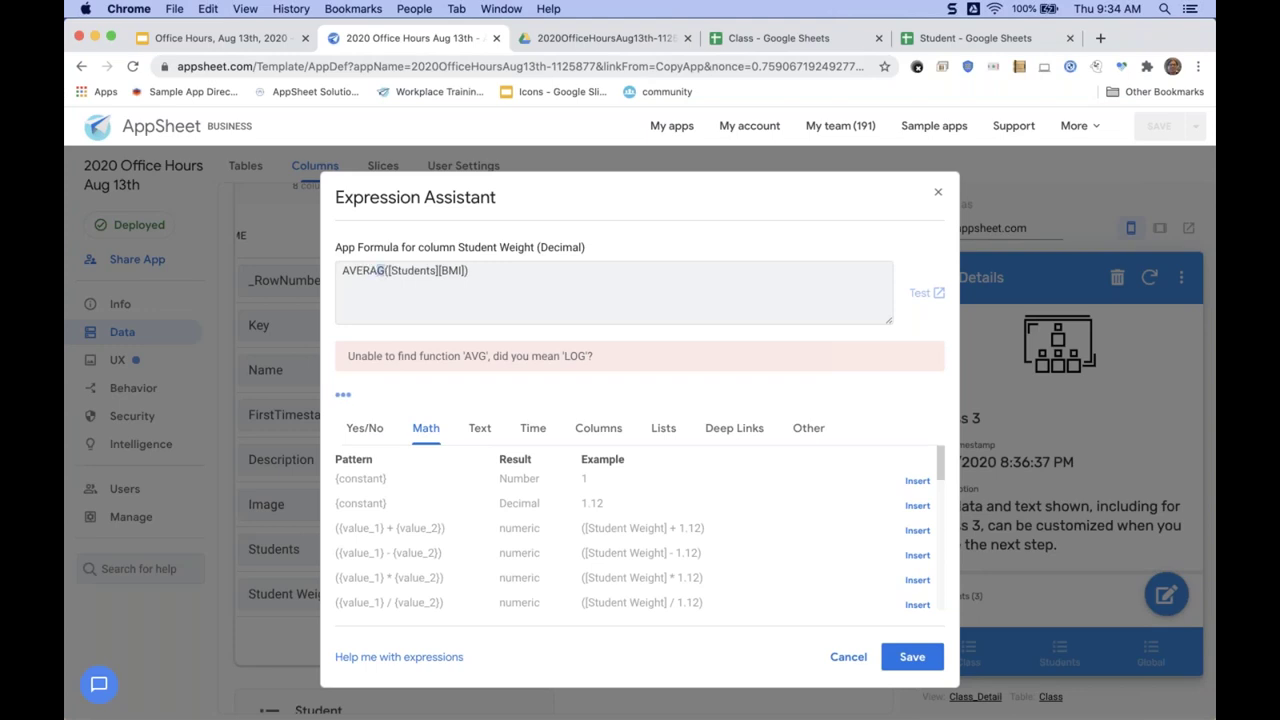
{"action": "key", "text": "Right"}
{"action": "type", "text": "E"}
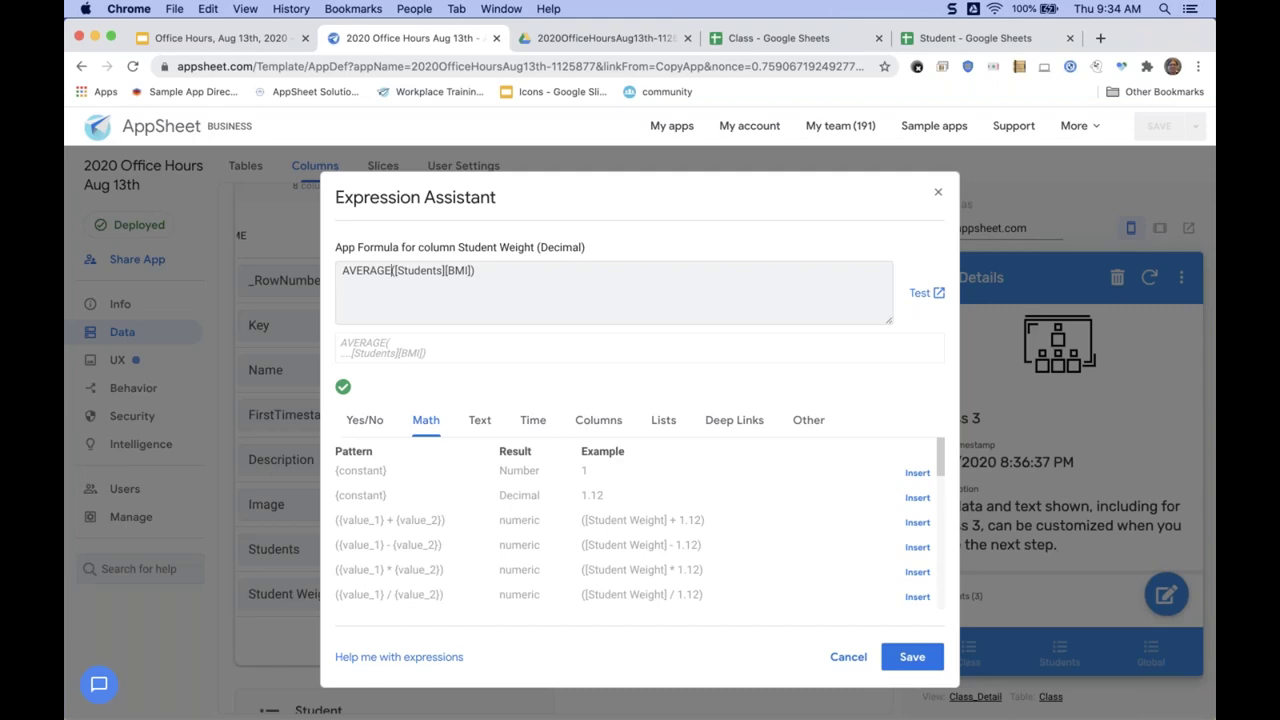
{"action": "scroll", "coordinate": [415, 259], "scroll_direction": "up", "scroll_amount": 5}
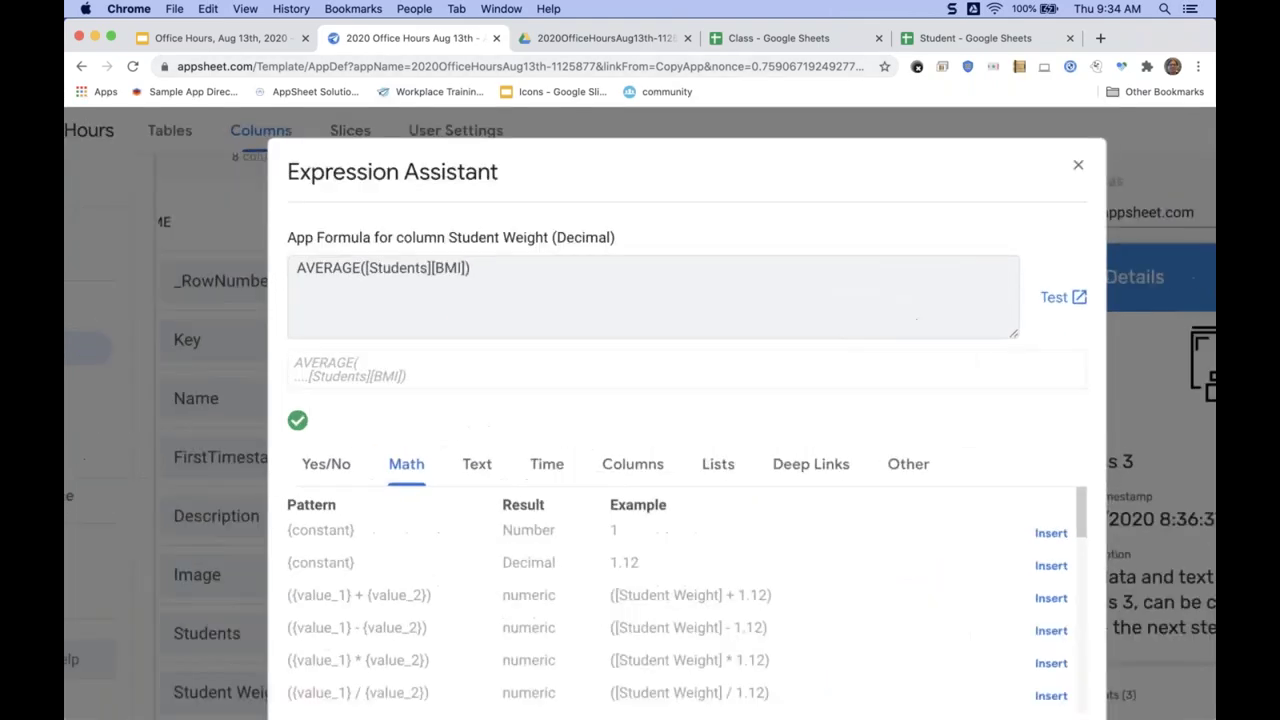
{"action": "double_click", "coordinate": [420, 260]}
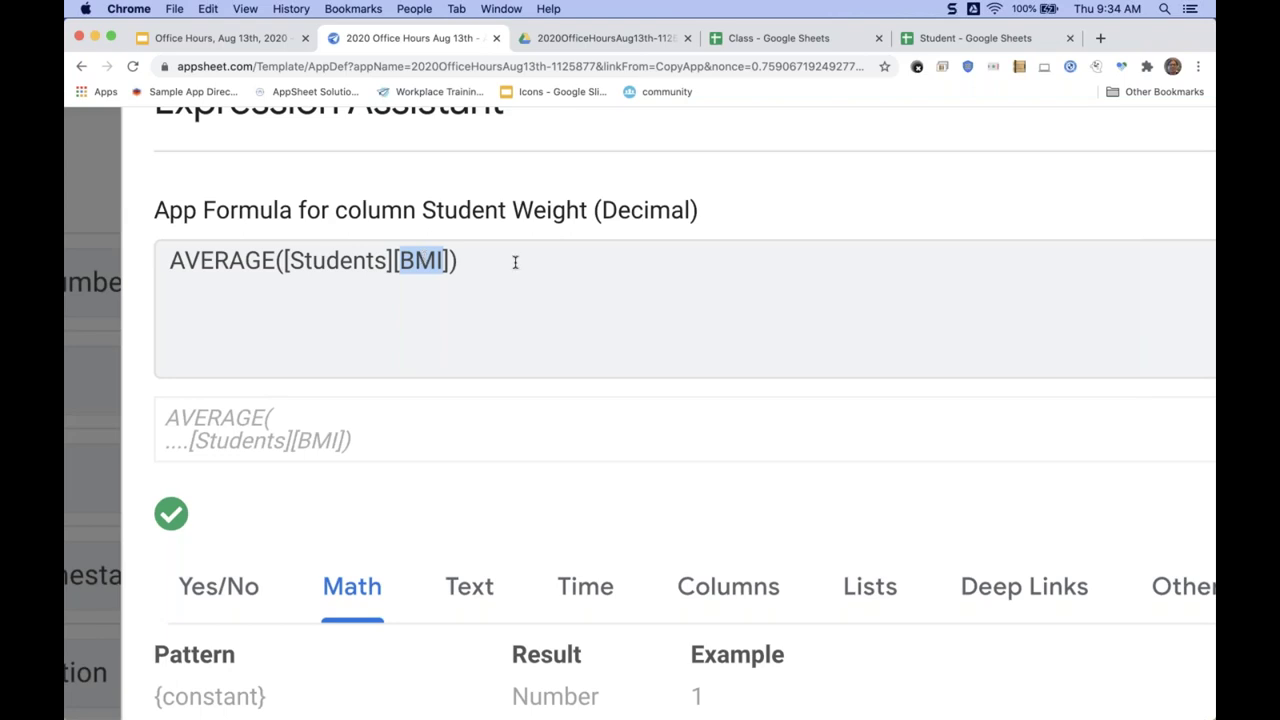
{"action": "left_click", "coordinate": [497, 314]}
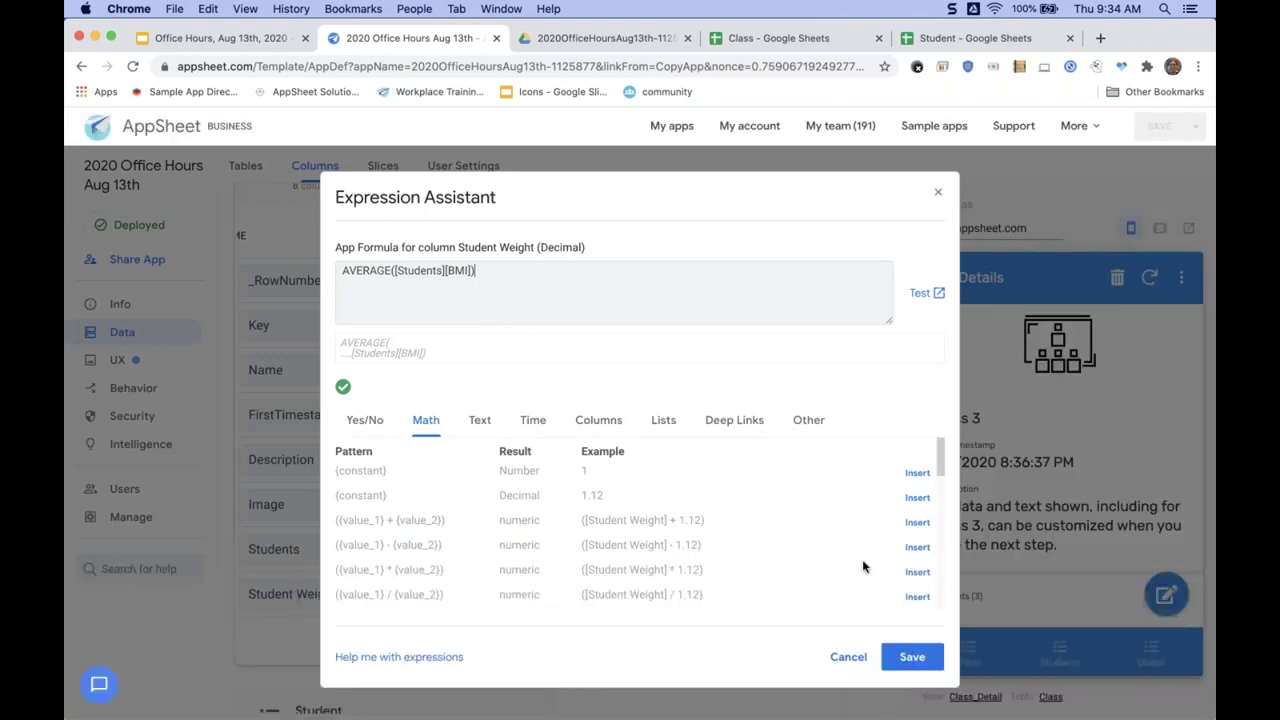
Save the formula and app, confirm Student Weight 60.67 in the preview, and collapse Class.
{"action": "left_click", "coordinate": [910, 657]}
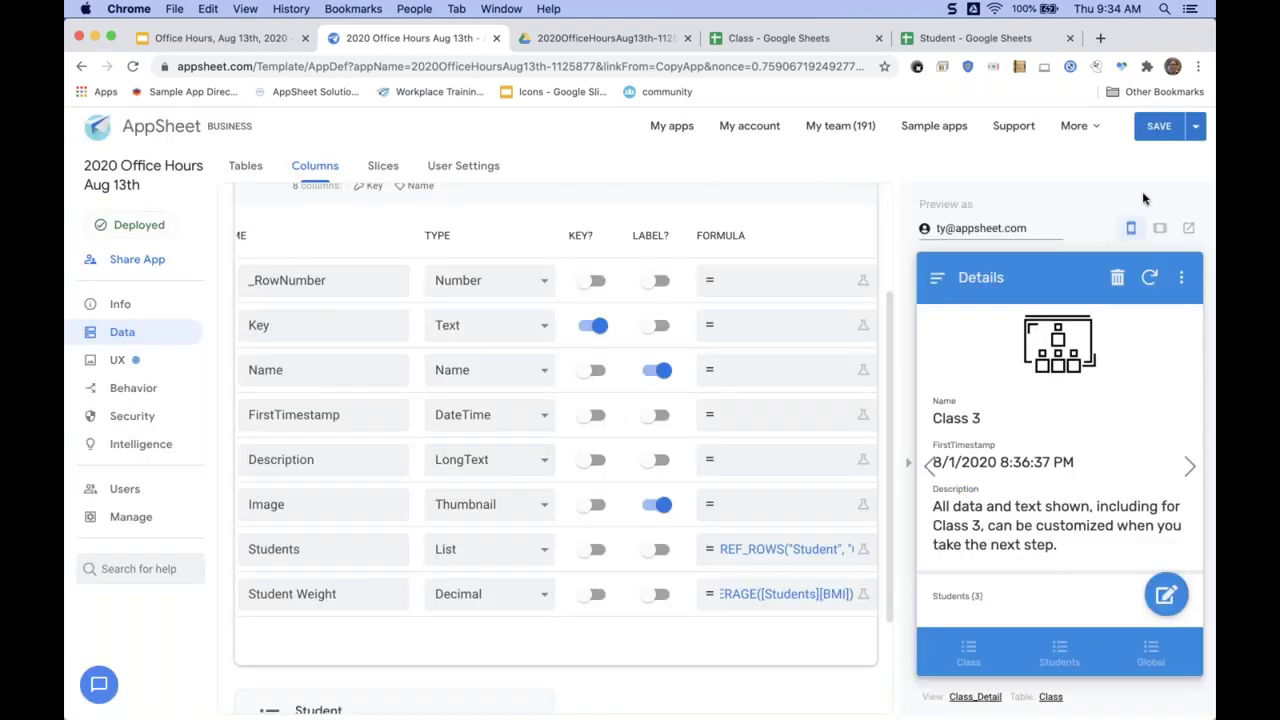
{"action": "left_click", "coordinate": [1156, 128]}
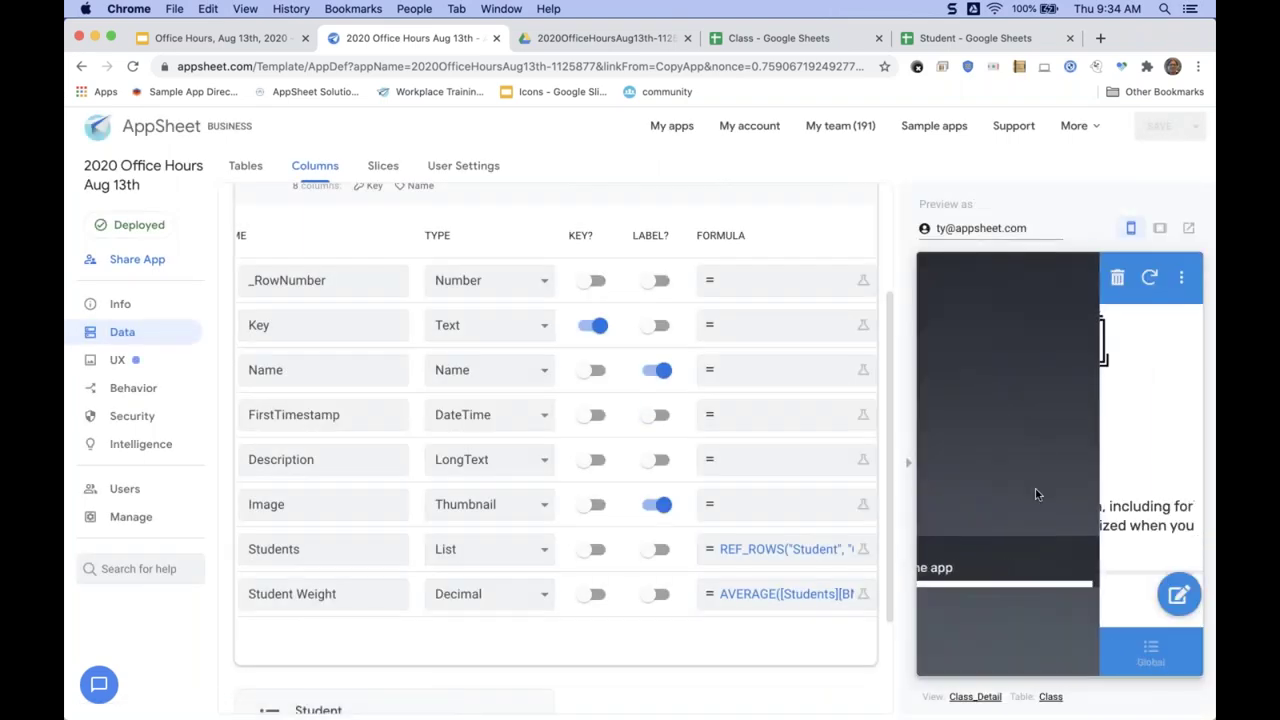
{"action": "scroll", "coordinate": [1036, 494], "scroll_direction": "down", "scroll_amount": 5}
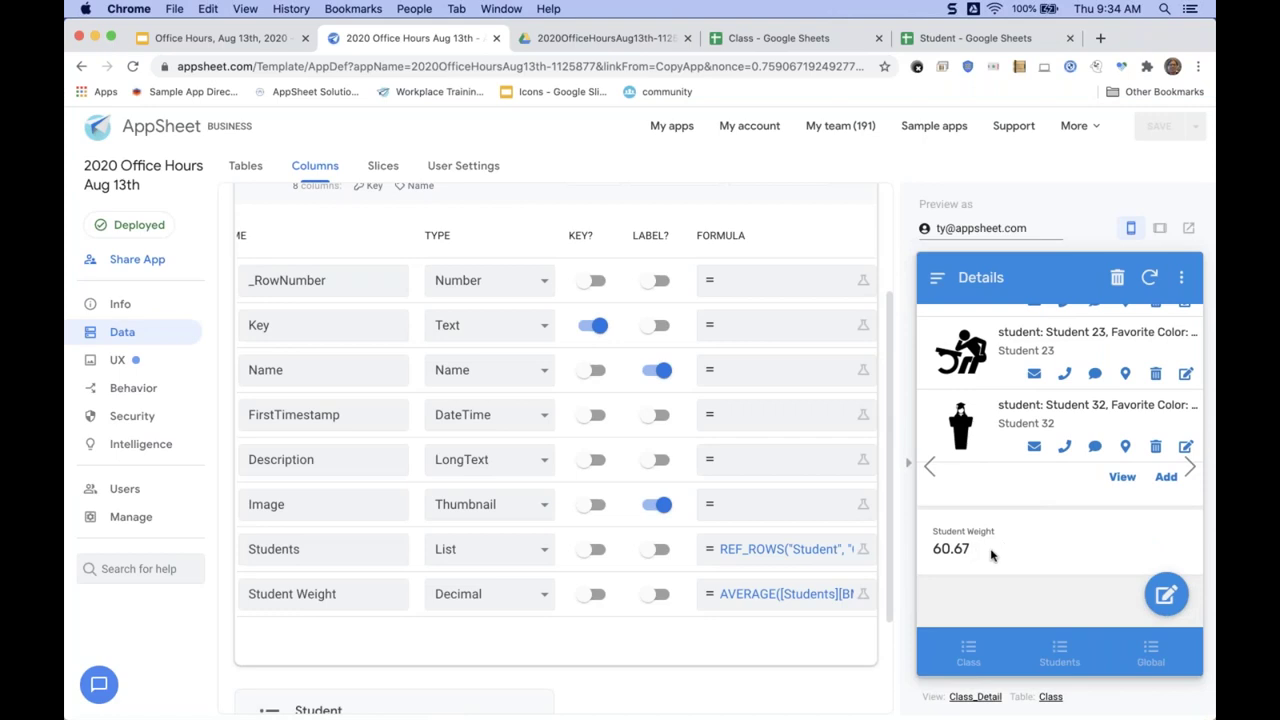
{"action": "scroll", "coordinate": [993, 554], "scroll_direction": "up", "scroll_amount": 3}
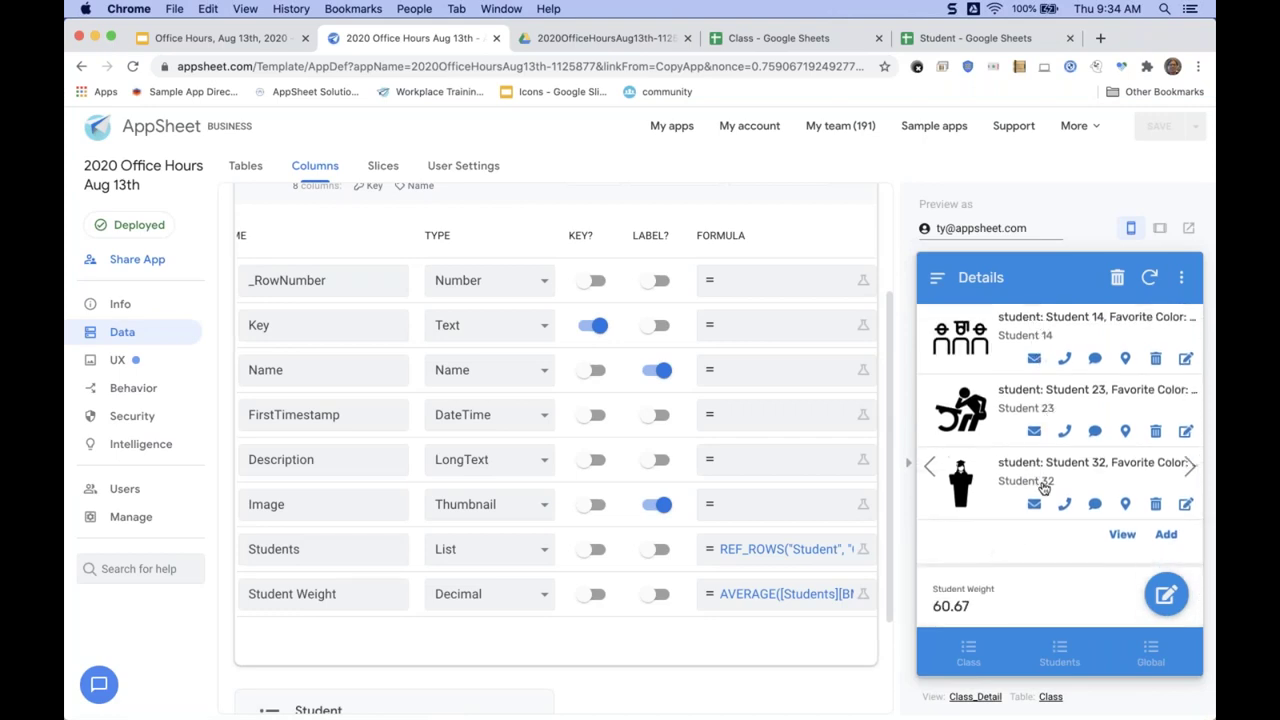
{"action": "scroll", "coordinate": [1013, 578], "scroll_direction": "down", "scroll_amount": 2}
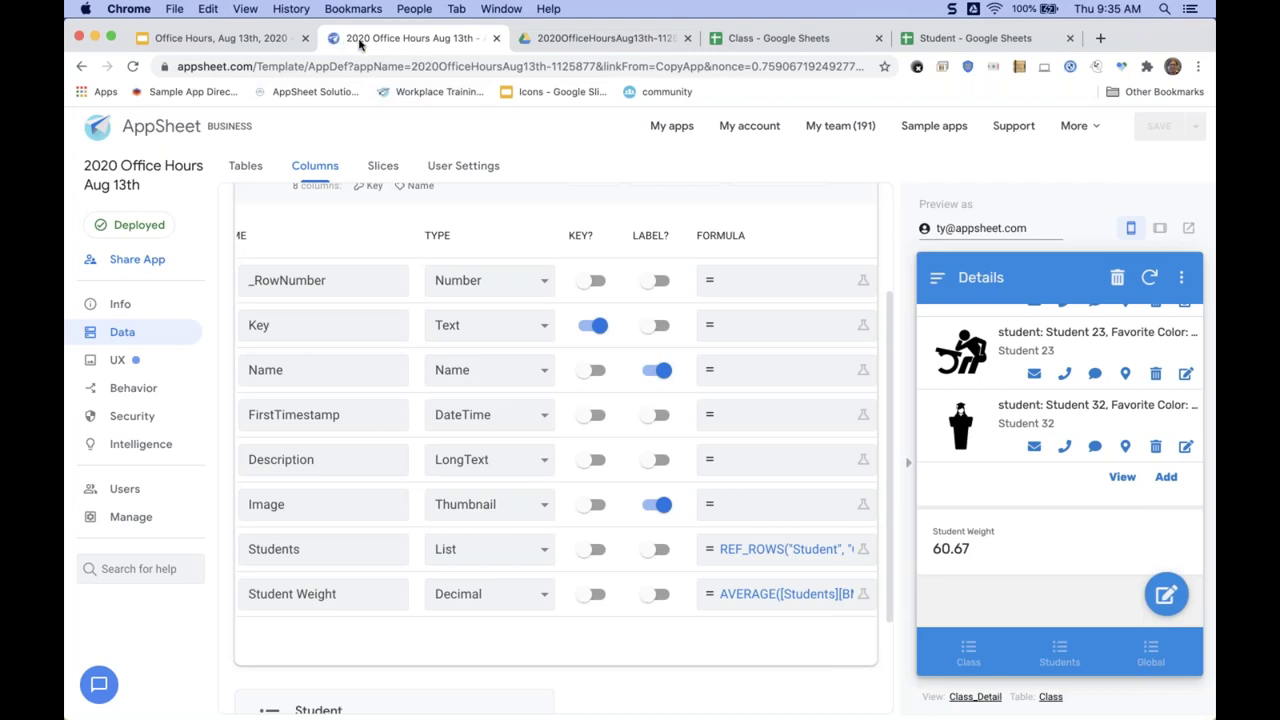
{"action": "scroll", "coordinate": [396, 238], "scroll_direction": "up", "scroll_amount": 2}
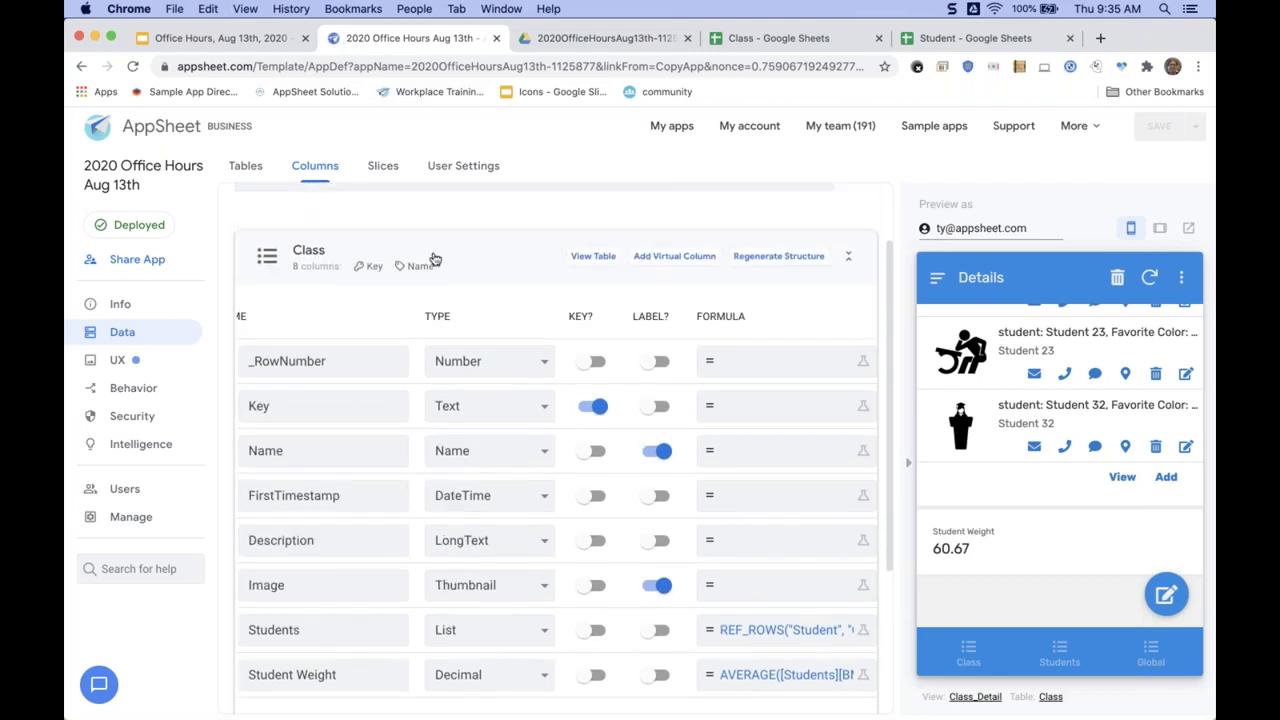
{"action": "left_click", "coordinate": [426, 258]}
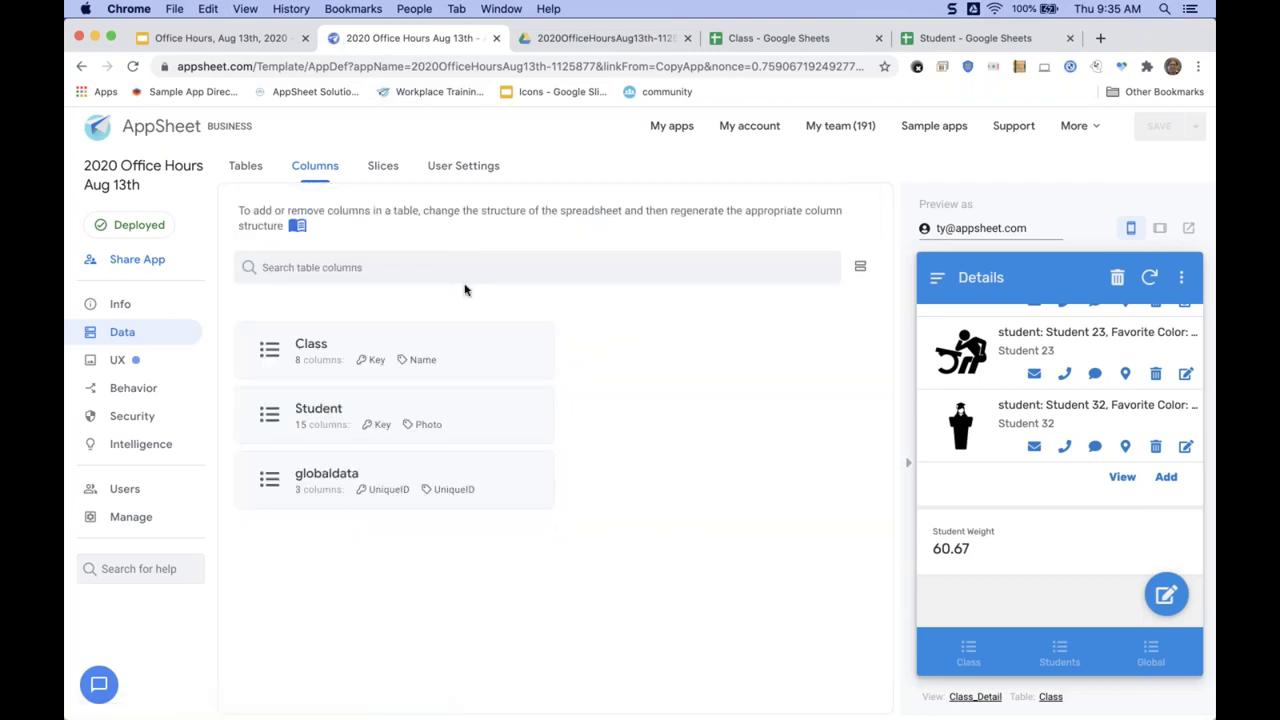
{"action": "left_click", "coordinate": [230, 40]}
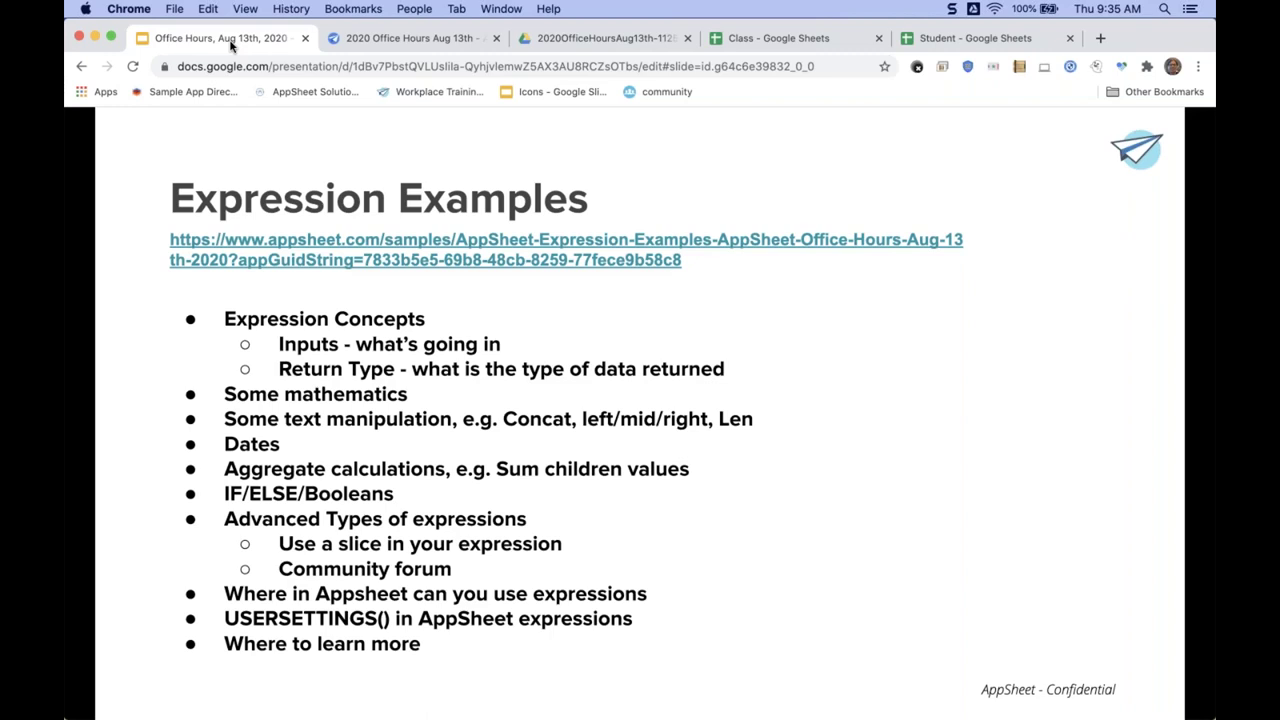
{"action": "left_click", "coordinate": [390, 40]}
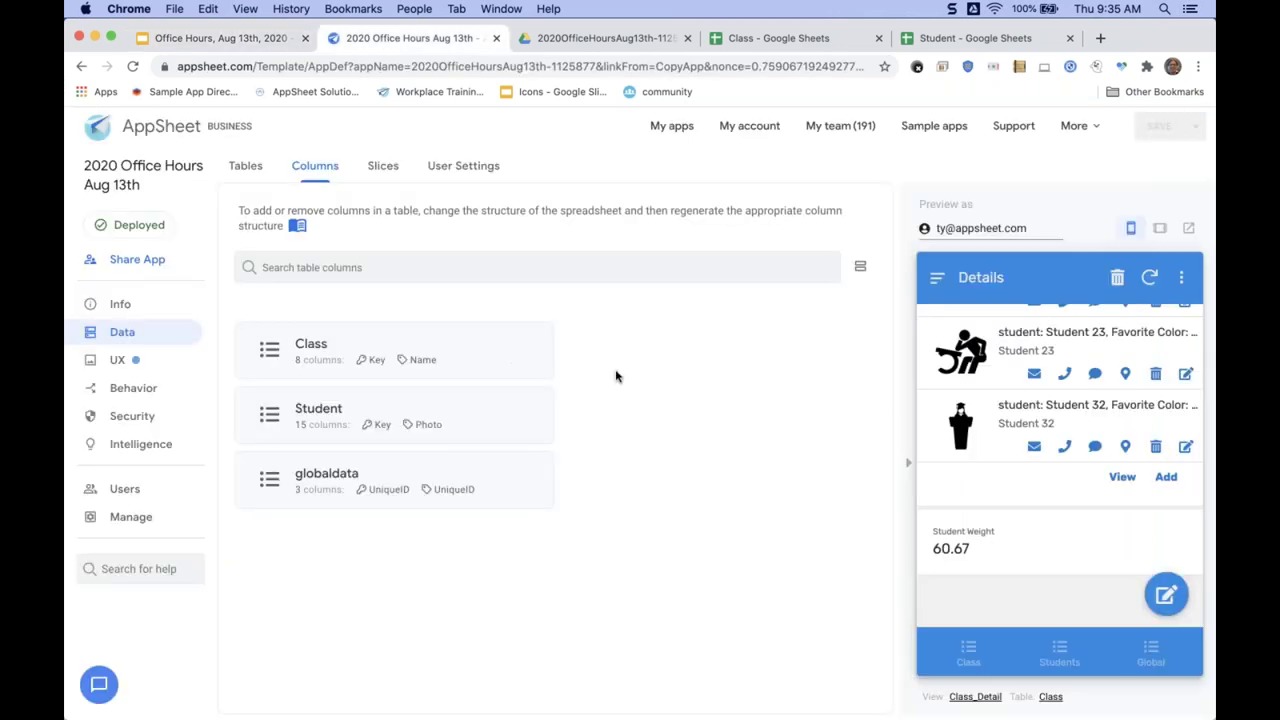
Add a virtual column to the Class table named Types of Expressions.
{"action": "scroll", "coordinate": [1080, 449], "scroll_direction": "up", "scroll_amount": 5}
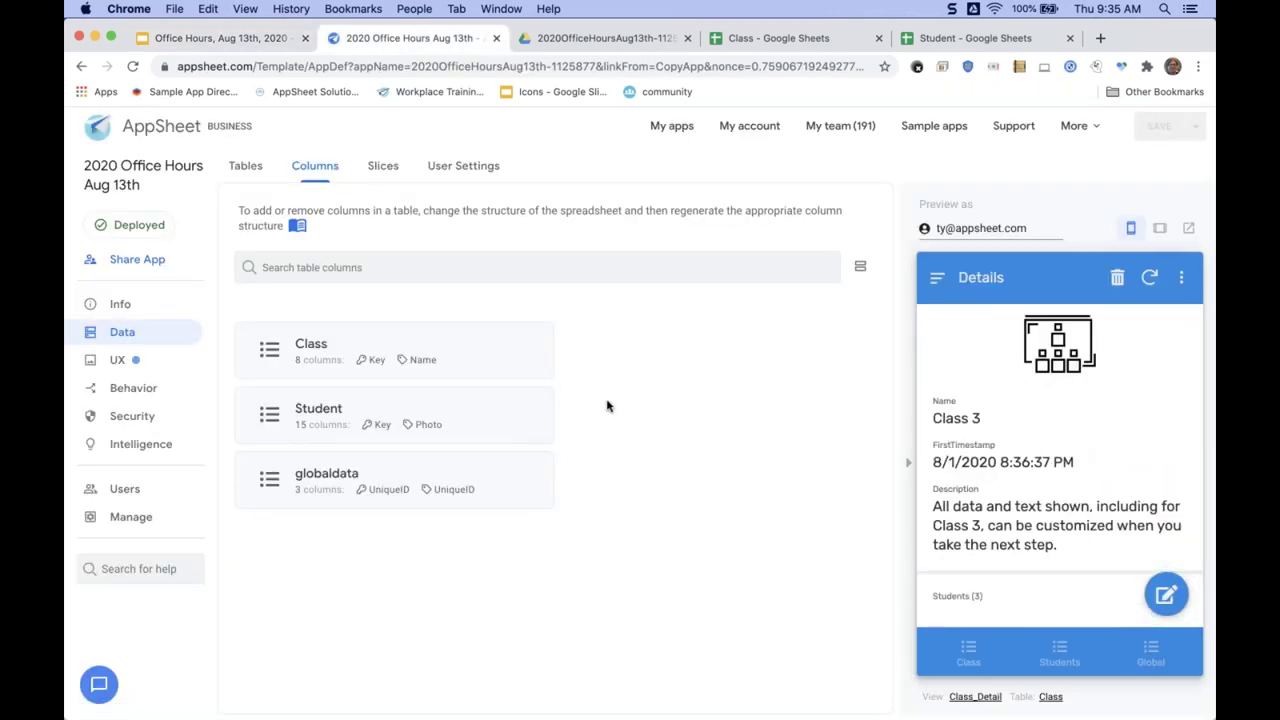
{"action": "left_click", "coordinate": [511, 359]}
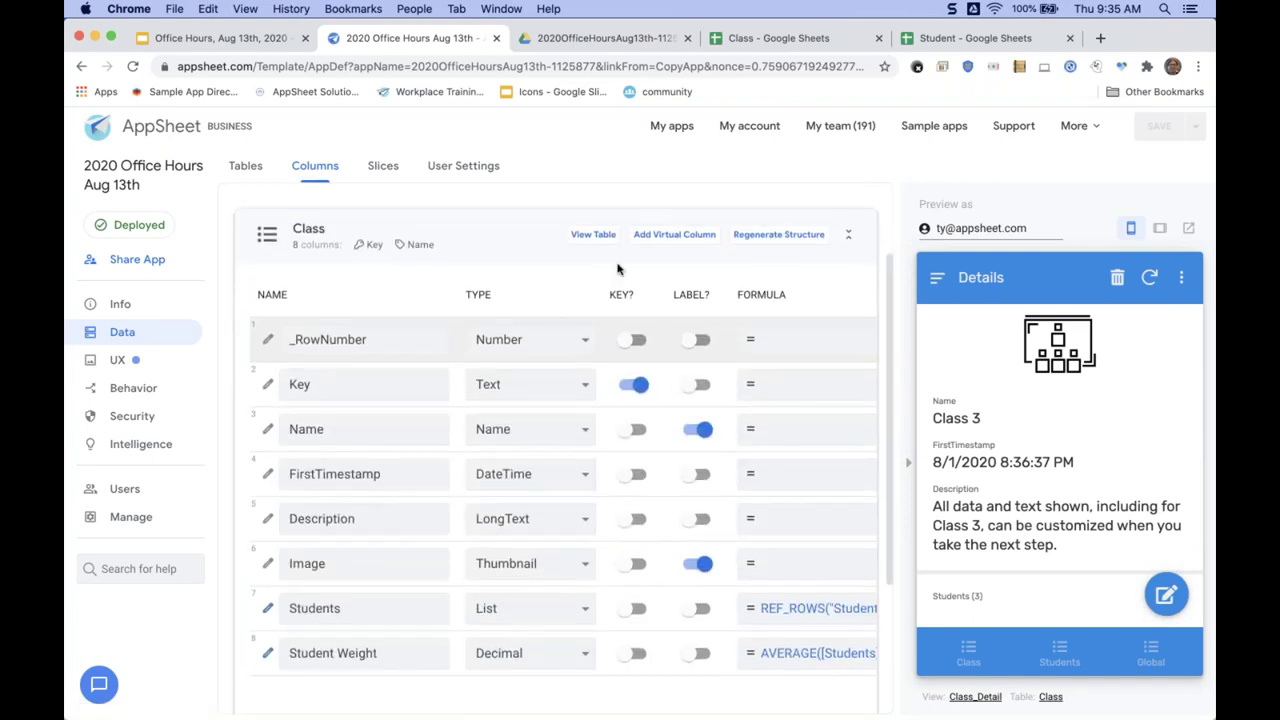
{"action": "left_click", "coordinate": [678, 240]}
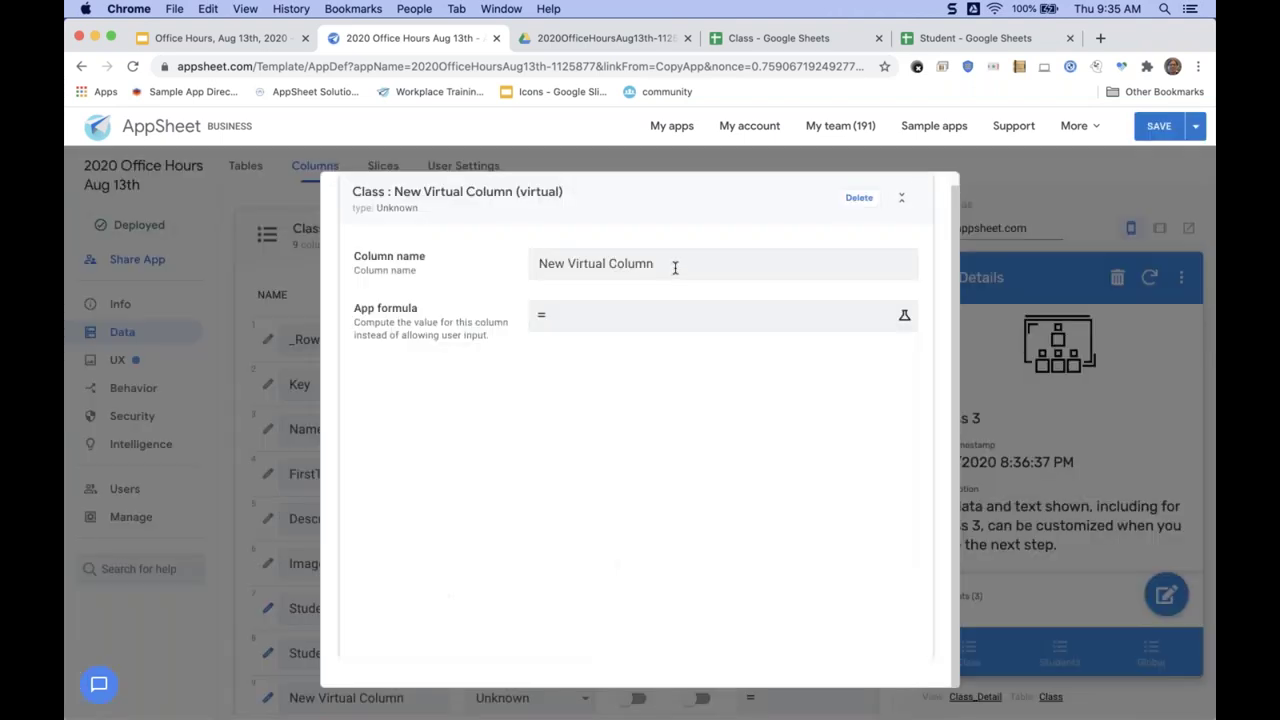
{"action": "triple_click", "coordinate": [675, 267]}
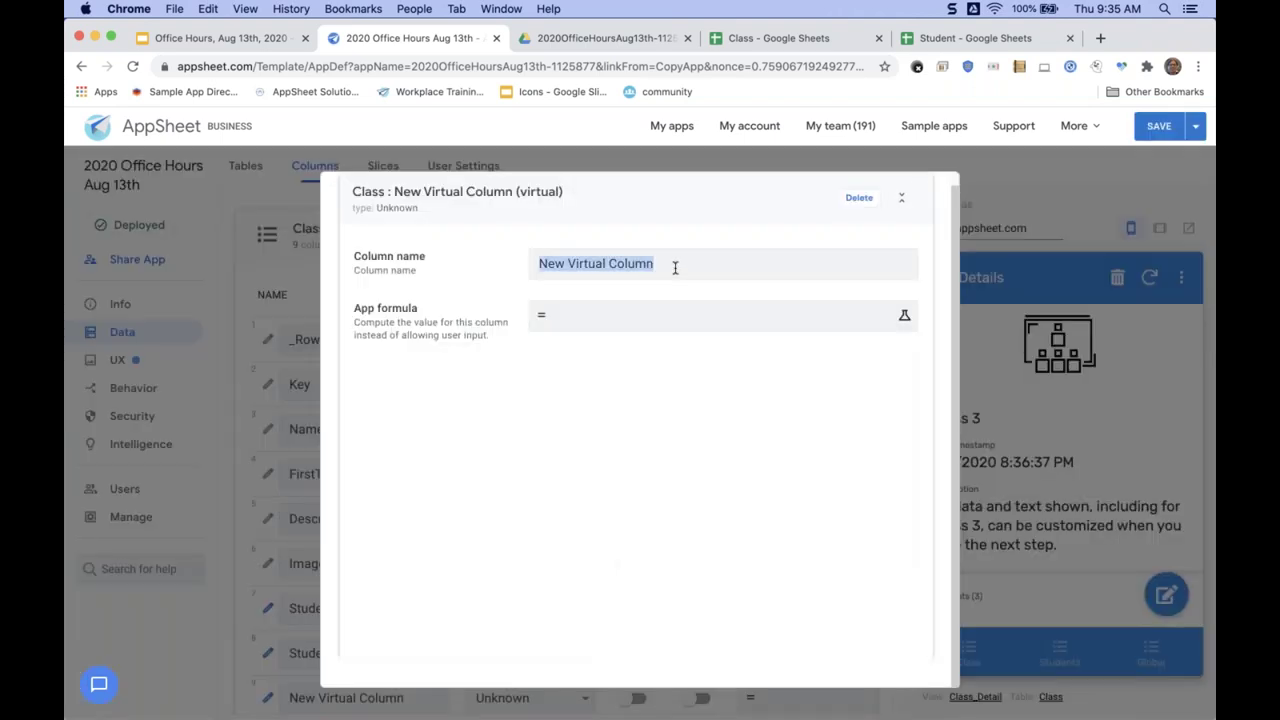
{"action": "type", "text": "Types of Exp"}
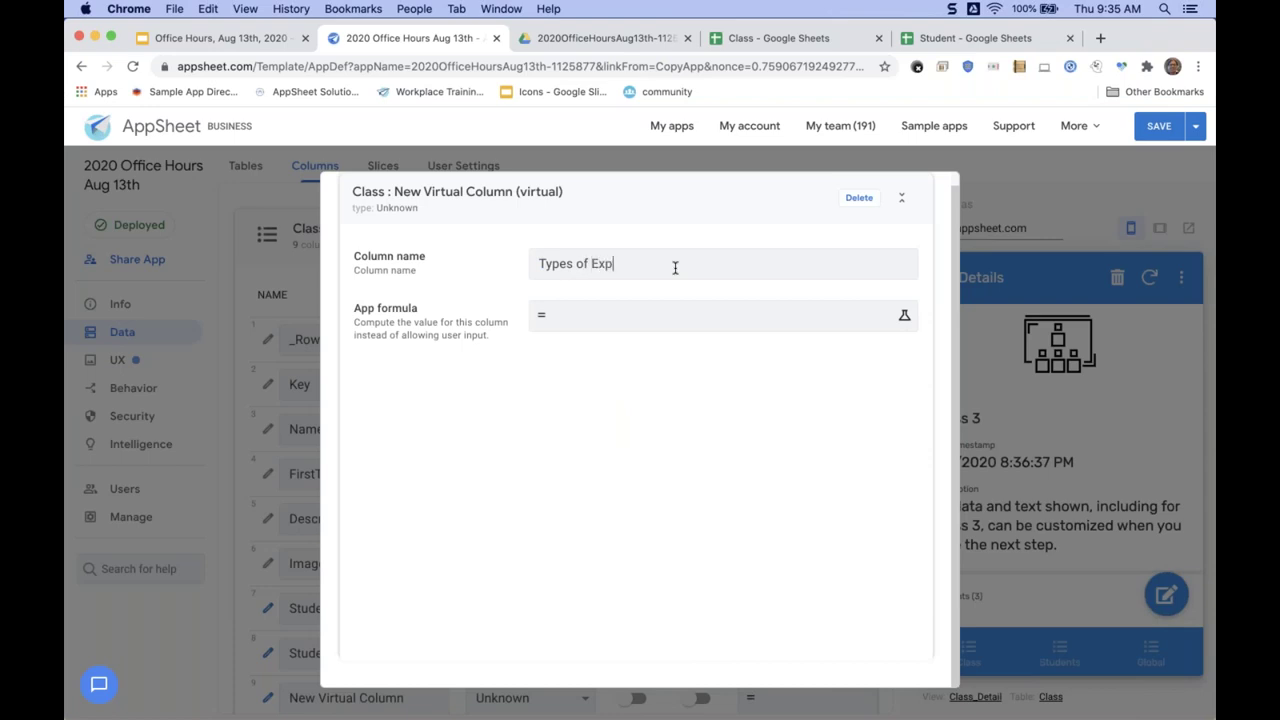
{"action": "type", "text": "ressions"}
Give Types of Expressions the formula "Some Text" & [Name].
{"action": "left_click", "coordinate": [698, 327]}
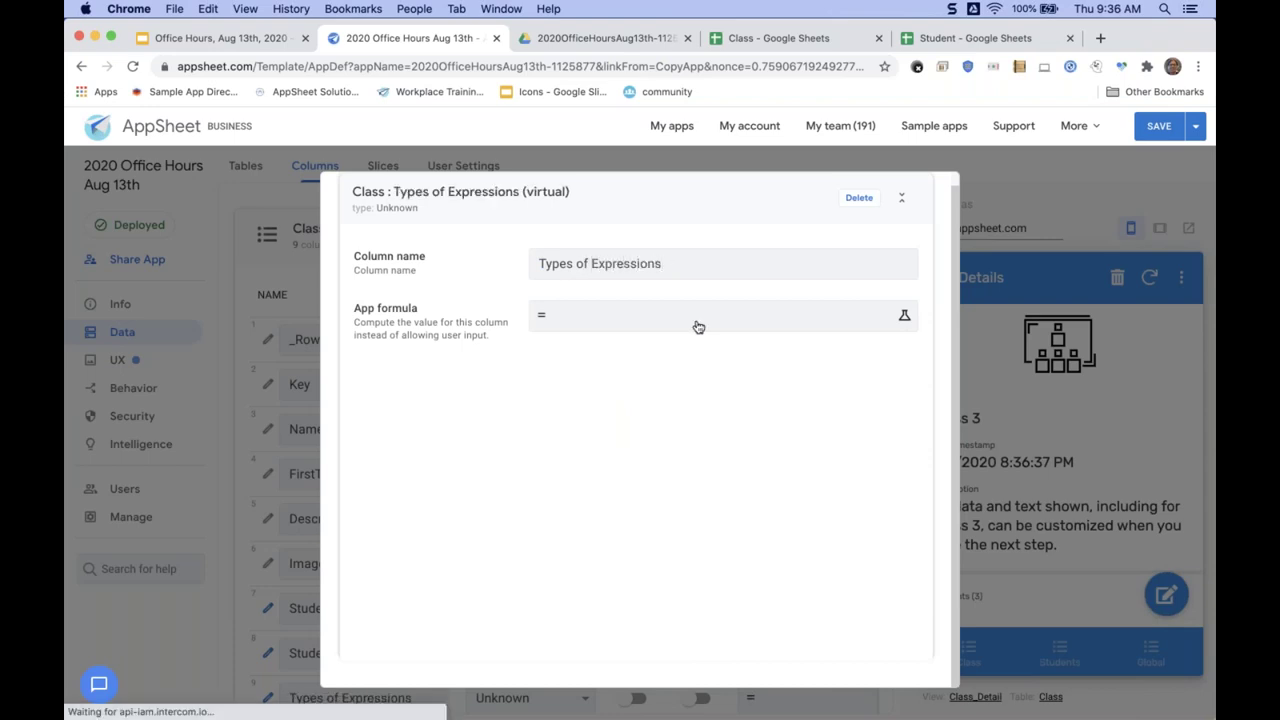
{"action": "type", "text": "100"}
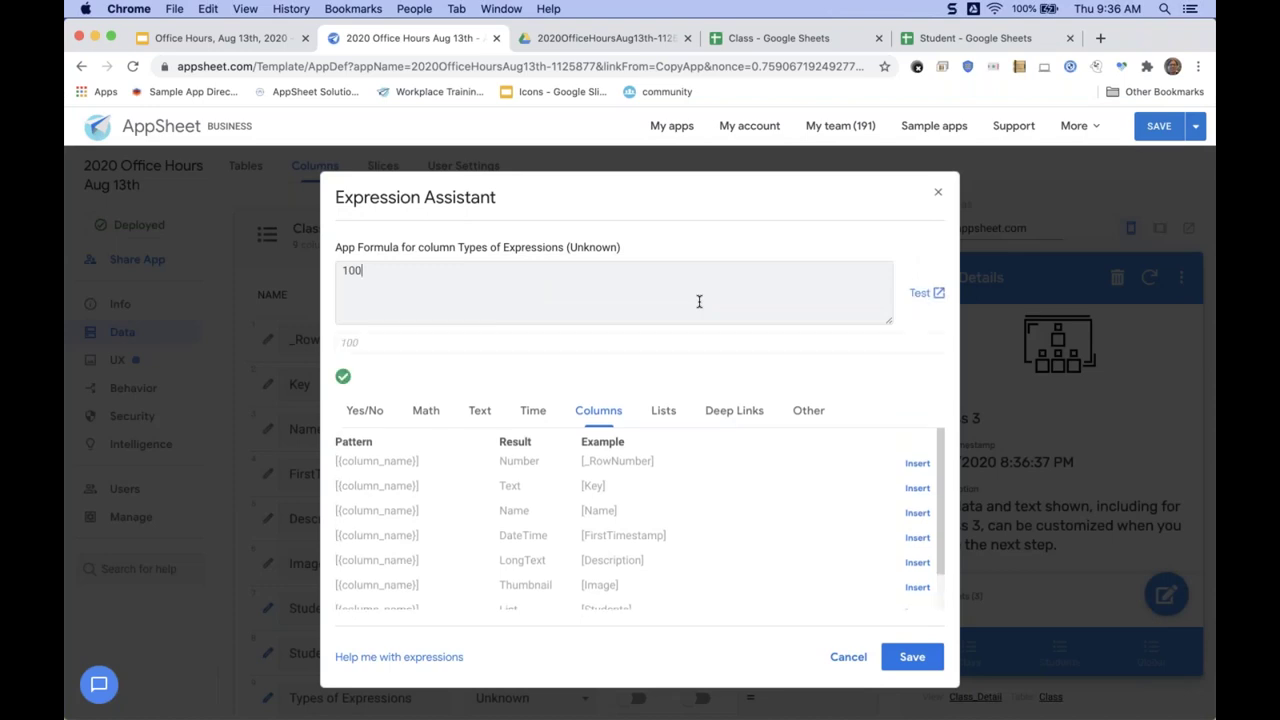
{"action": "key", "text": "super+a"}
{"action": "type", "text": "\"Some Text\" "}
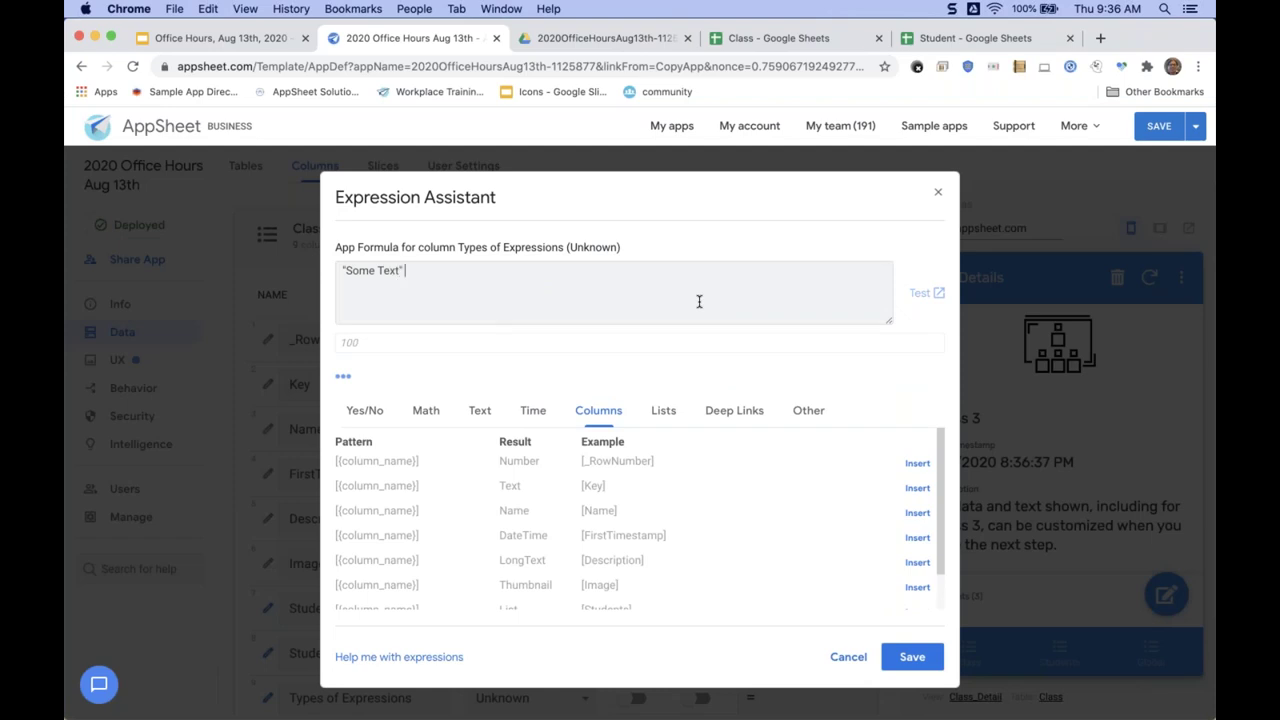
{"action": "type", "text": "&"}
{"action": "left_click", "coordinate": [917, 512]}
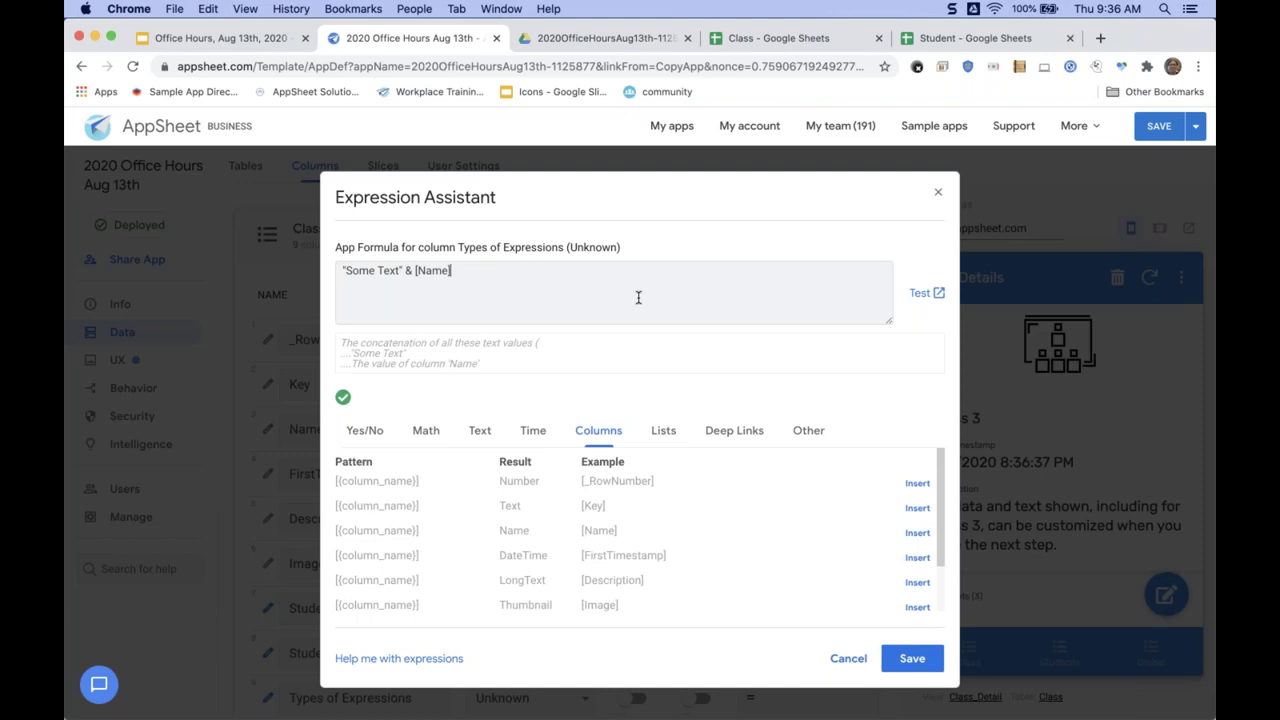
{"action": "key", "text": "super+a"}
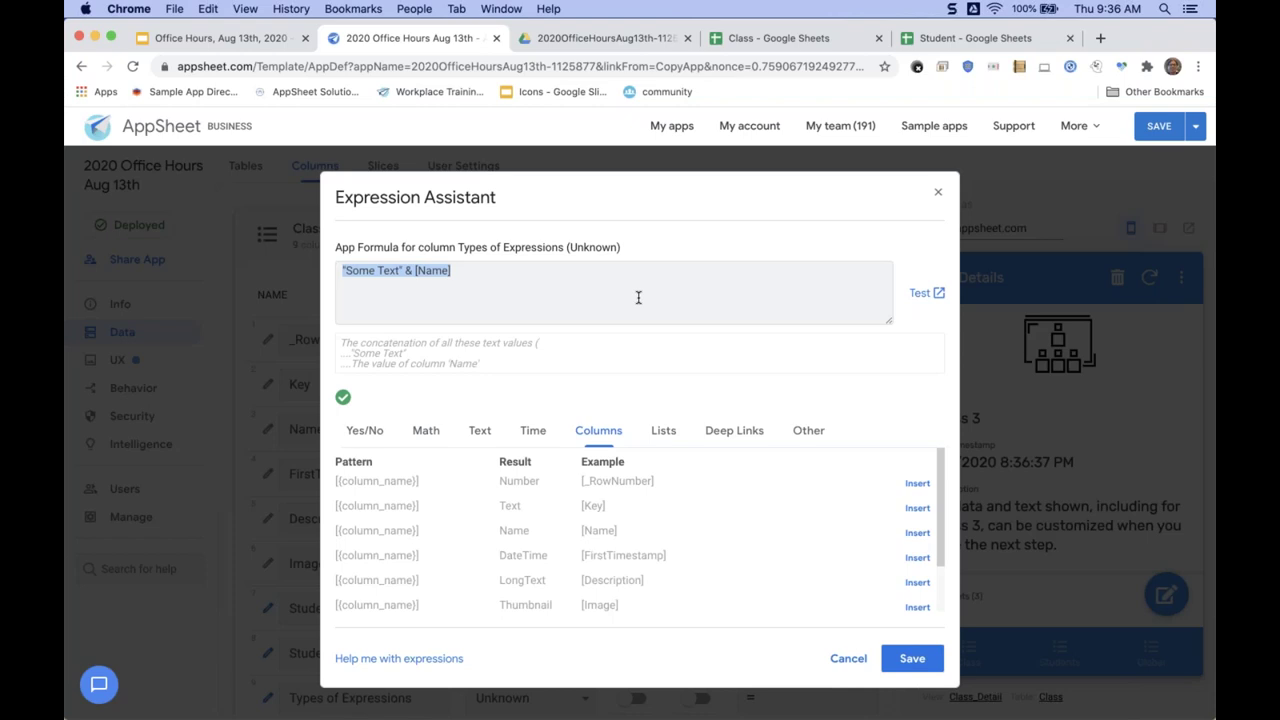
Replace the Types of Expressions formula with Today(), fixing the capitalisation typo.
{"action": "type", "text": "TOday"}
{"action": "key", "text": "BackSpace"}
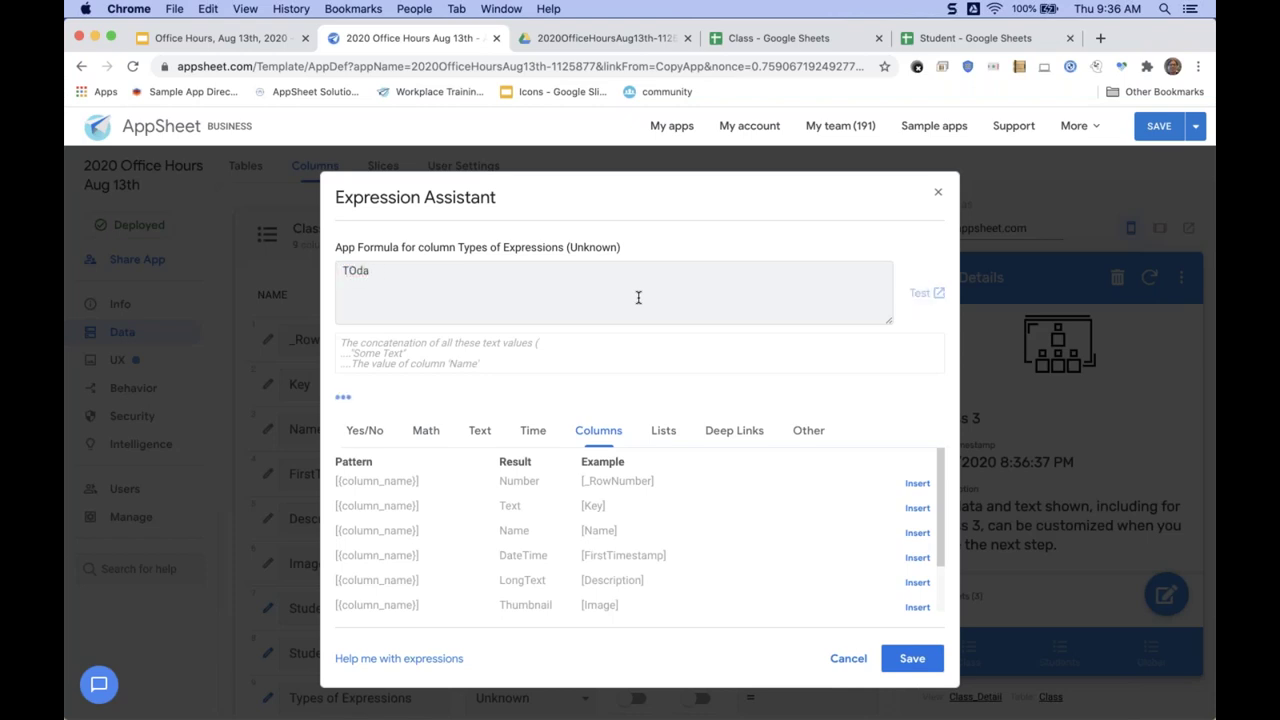
{"action": "key", "text": "BackSpace"}
{"action": "key", "text": "BackSpace"}
{"action": "key", "text": "BackSpace"}
{"action": "type", "text": "o"}
{"action": "key", "text": "BackSpace"}
{"action": "type", "text": "oday()"}
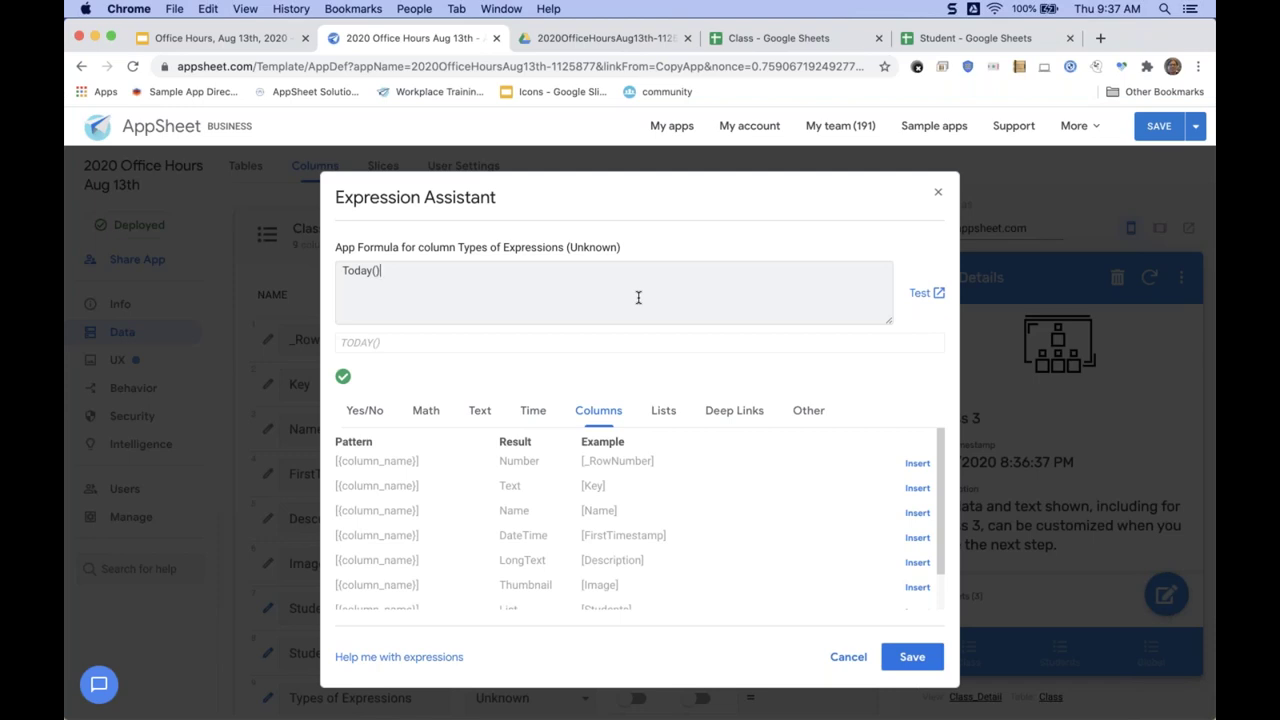
Discard the Today() change and rename the virtual column to Select Statement.
{"action": "left_click", "coordinate": [850, 656]}
{"action": "triple_click", "coordinate": [669, 258]}
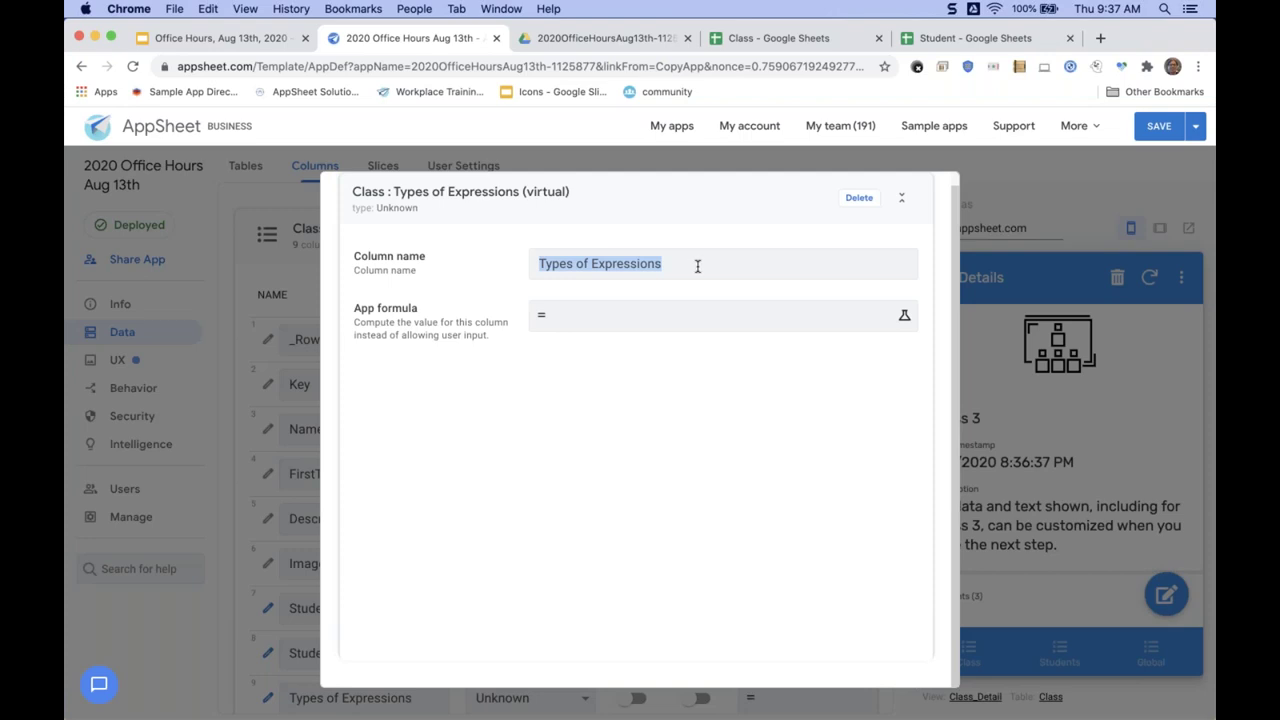
{"action": "type", "text": "Sect"}
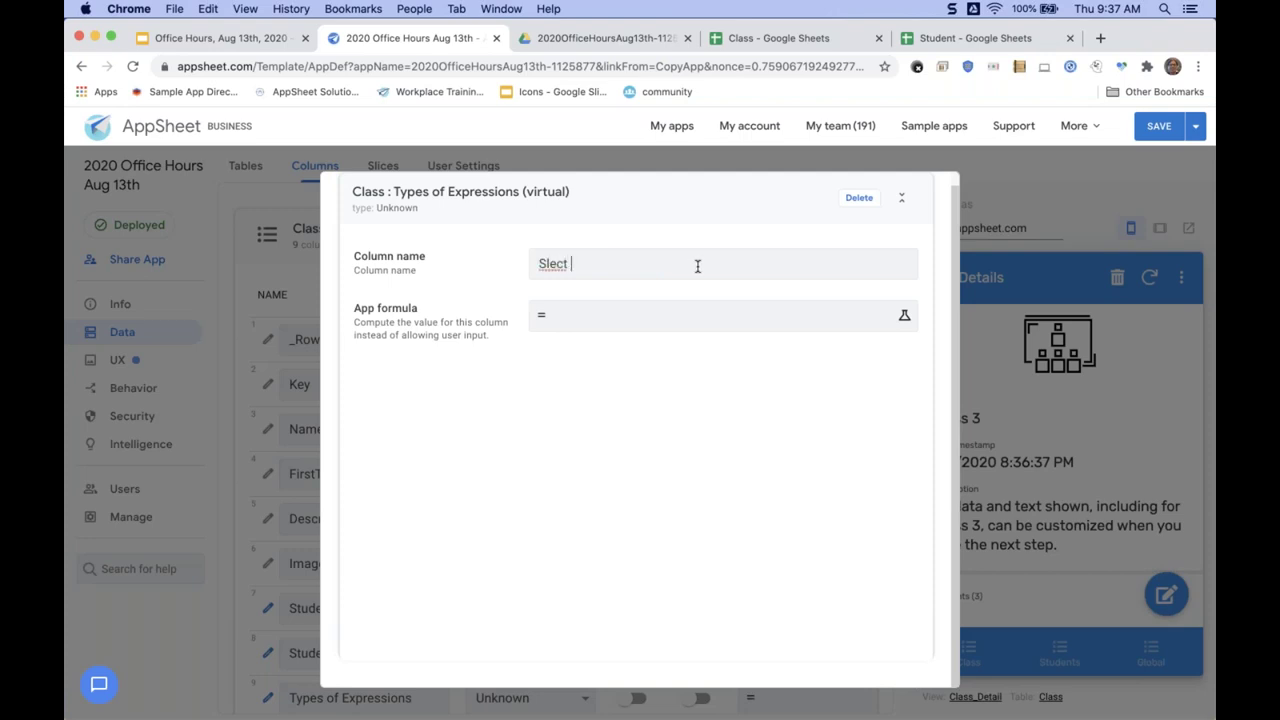
{"action": "key", "text": "BackSpace"}
{"action": "key", "text": "BackSpace"}
{"action": "key", "text": "BackSpace"}
{"action": "type", "text": "elect"}
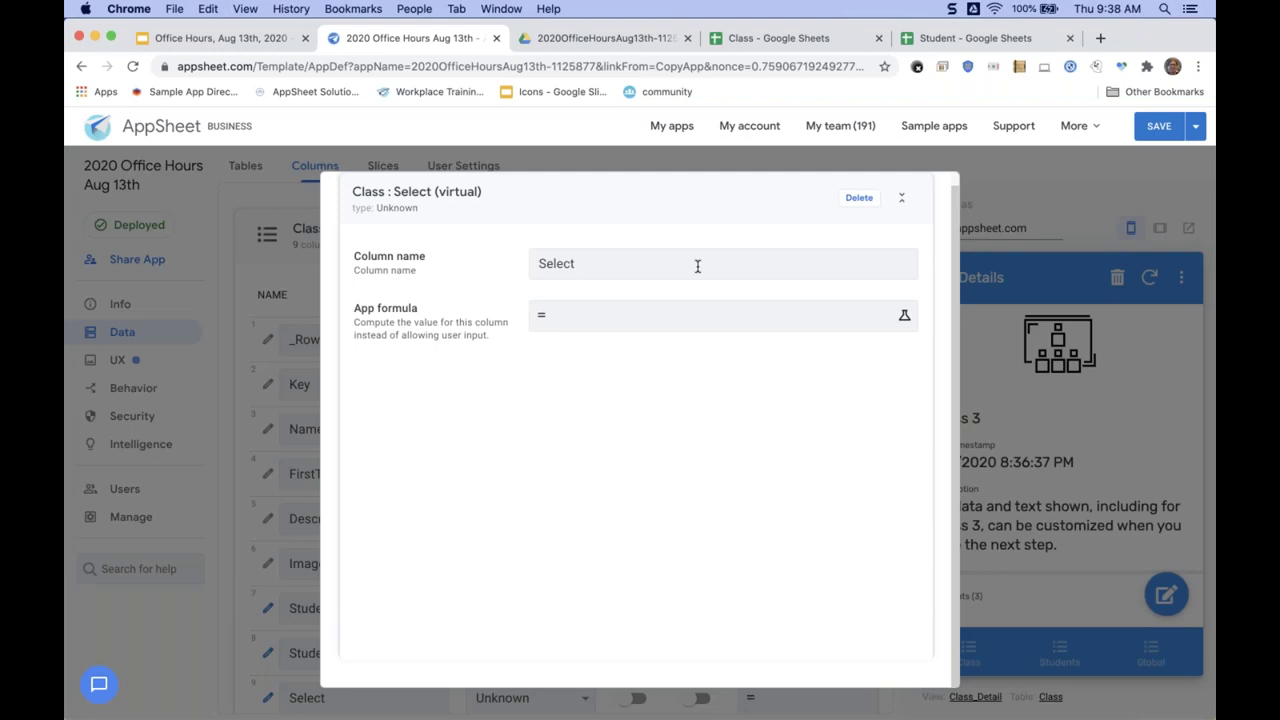
{"action": "type", "text": "Statement"}
Set the Select Statement formula to select(Student[Height-CM],True).
{"action": "left_click", "coordinate": [704, 320]}
{"action": "type", "text": "select("}
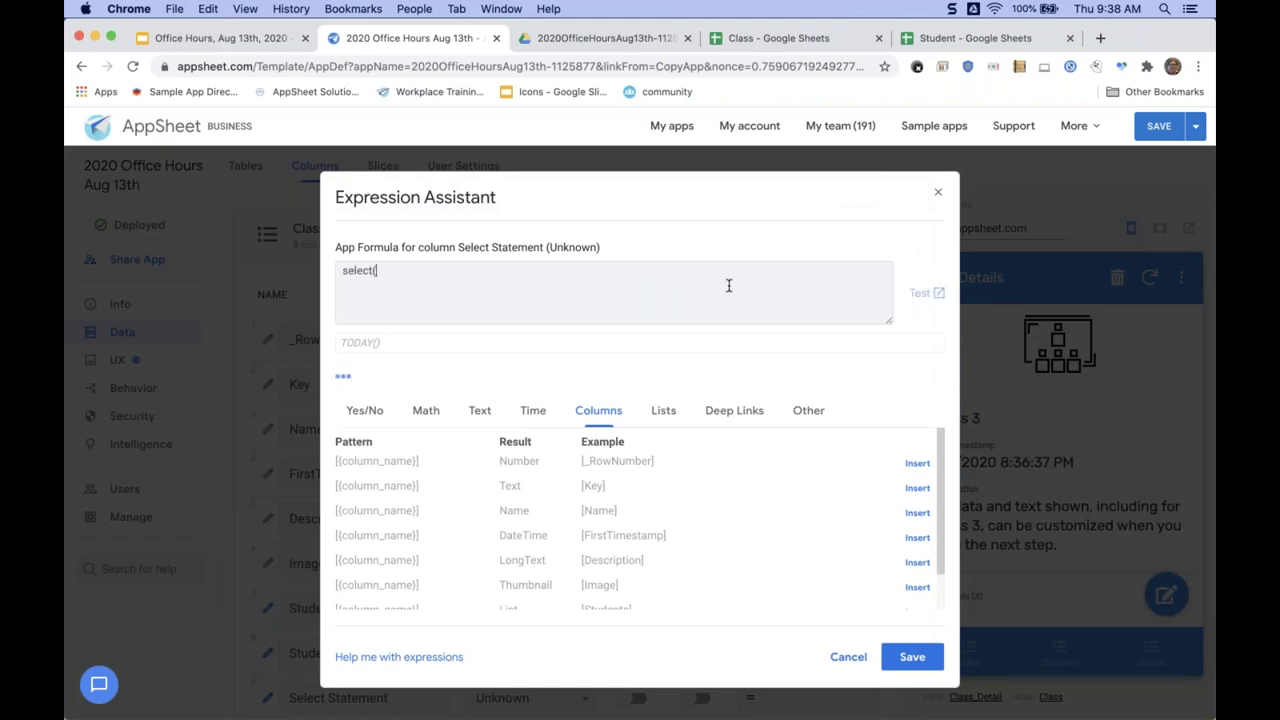
{"action": "type", "text": "Student["}
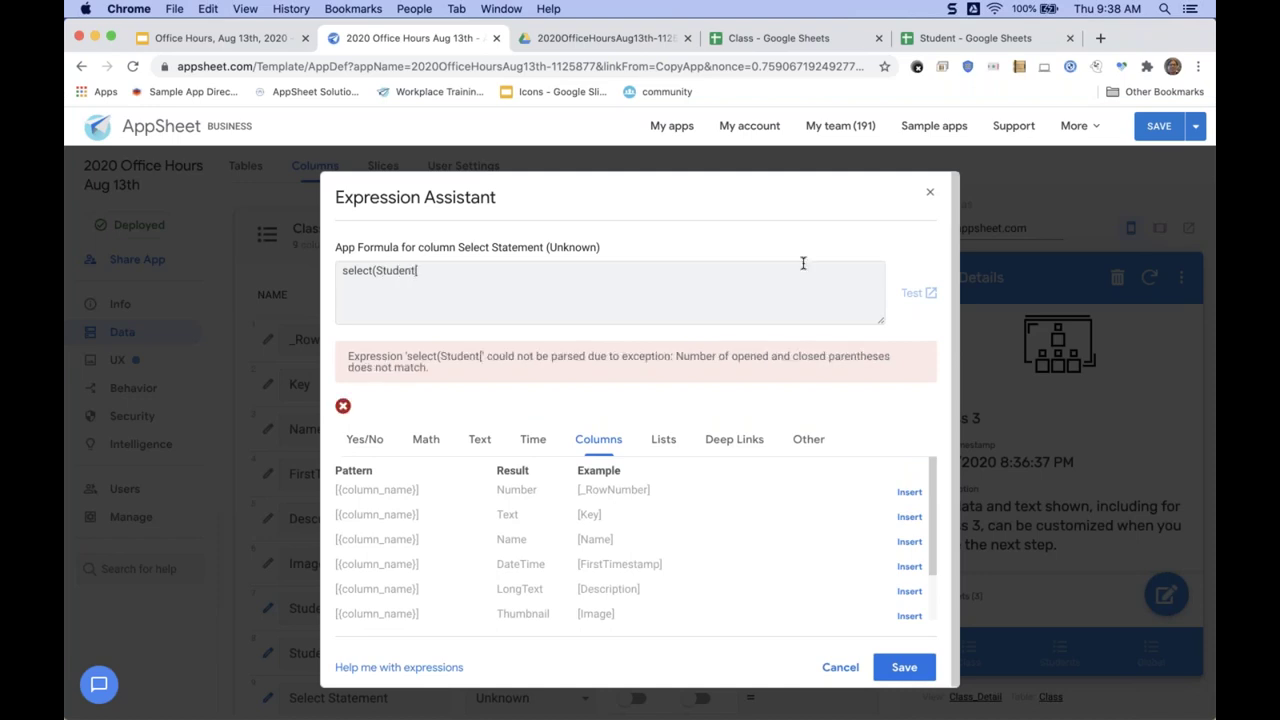
{"action": "type", "text": "Height-CM],True"}
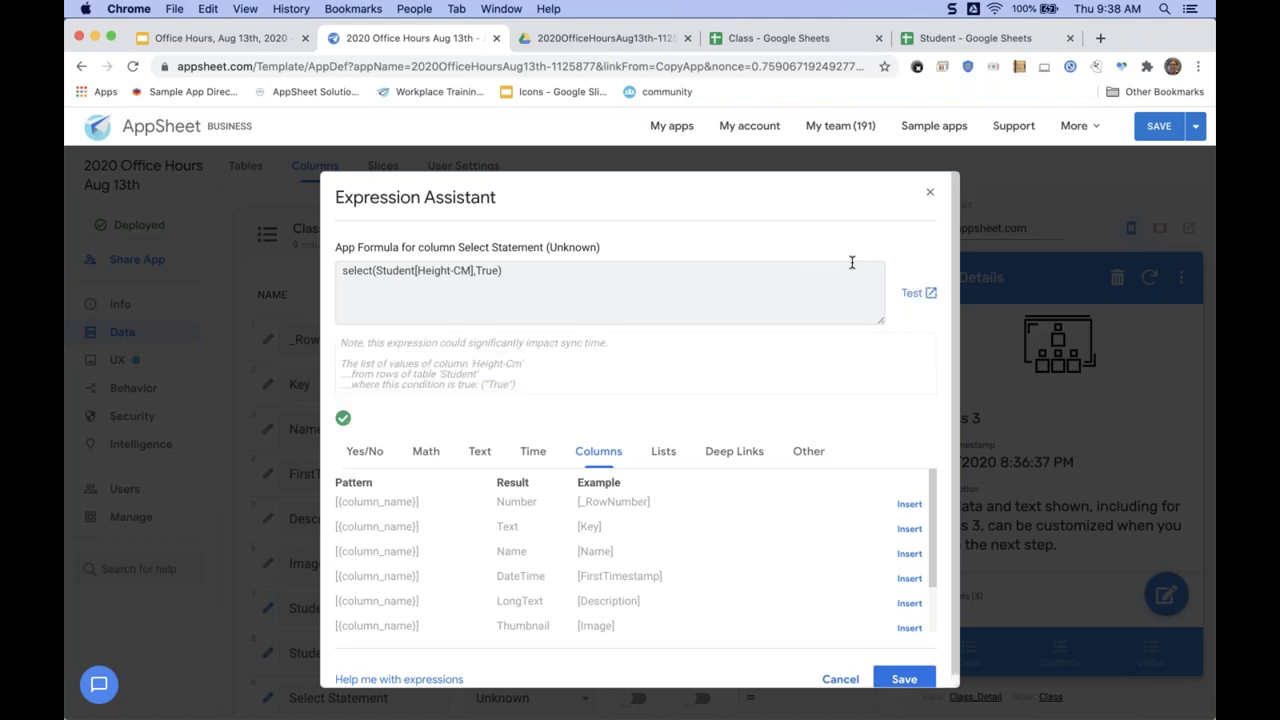
{"action": "left_click", "coordinate": [904, 679]}
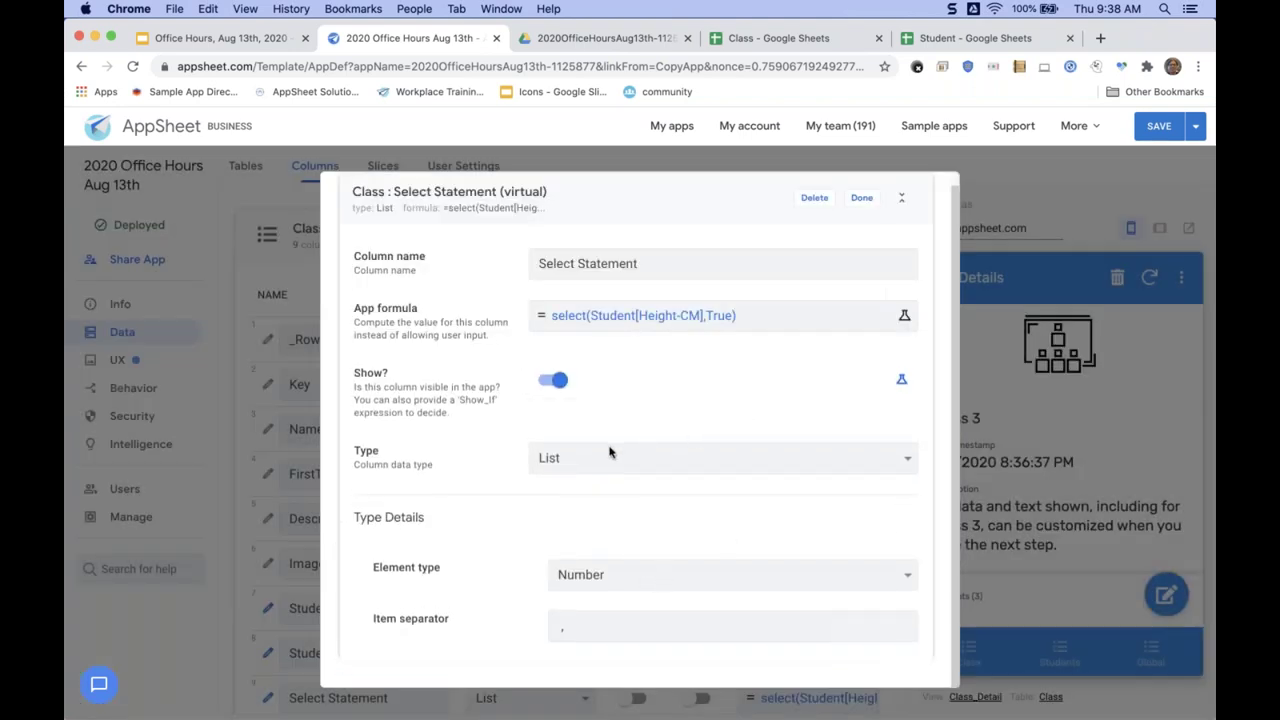
Close the column editor, save the app, review Select Statement heights, then return to Class list.
{"action": "left_click", "coordinate": [862, 199]}
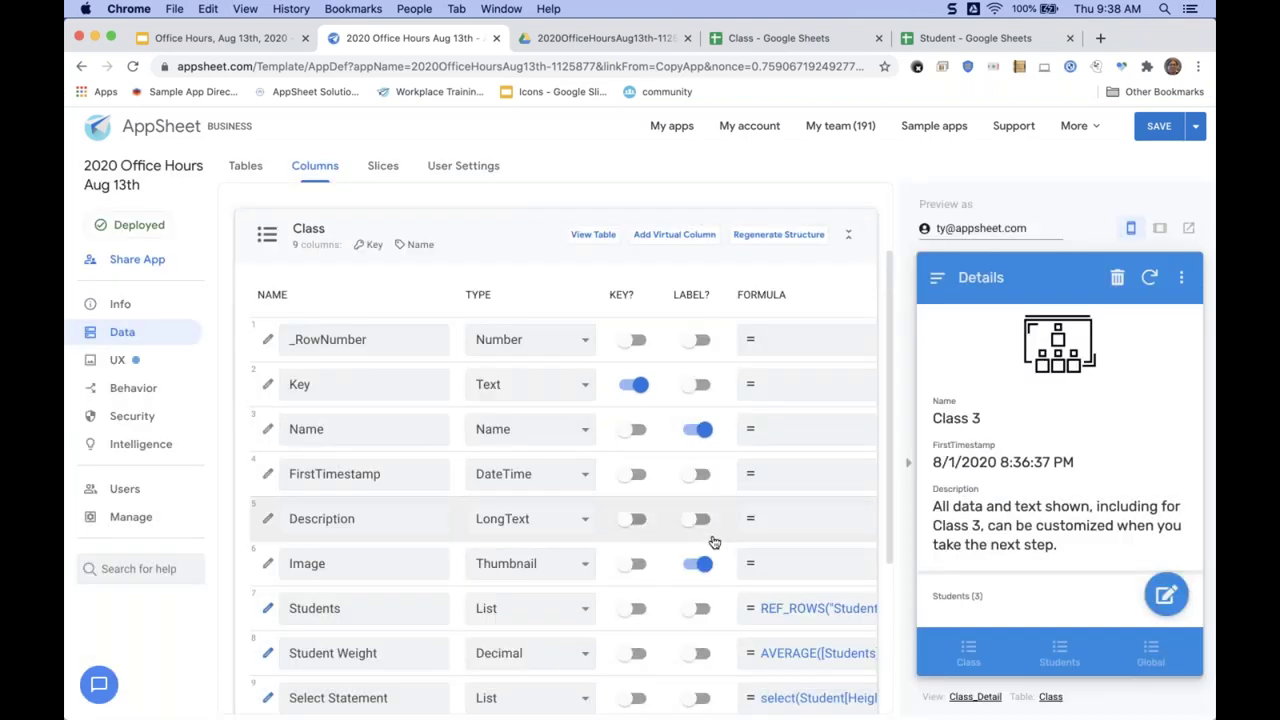
{"action": "scroll", "coordinate": [711, 540], "scroll_direction": "down", "scroll_amount": 2}
{"action": "left_click", "coordinate": [1158, 128]}
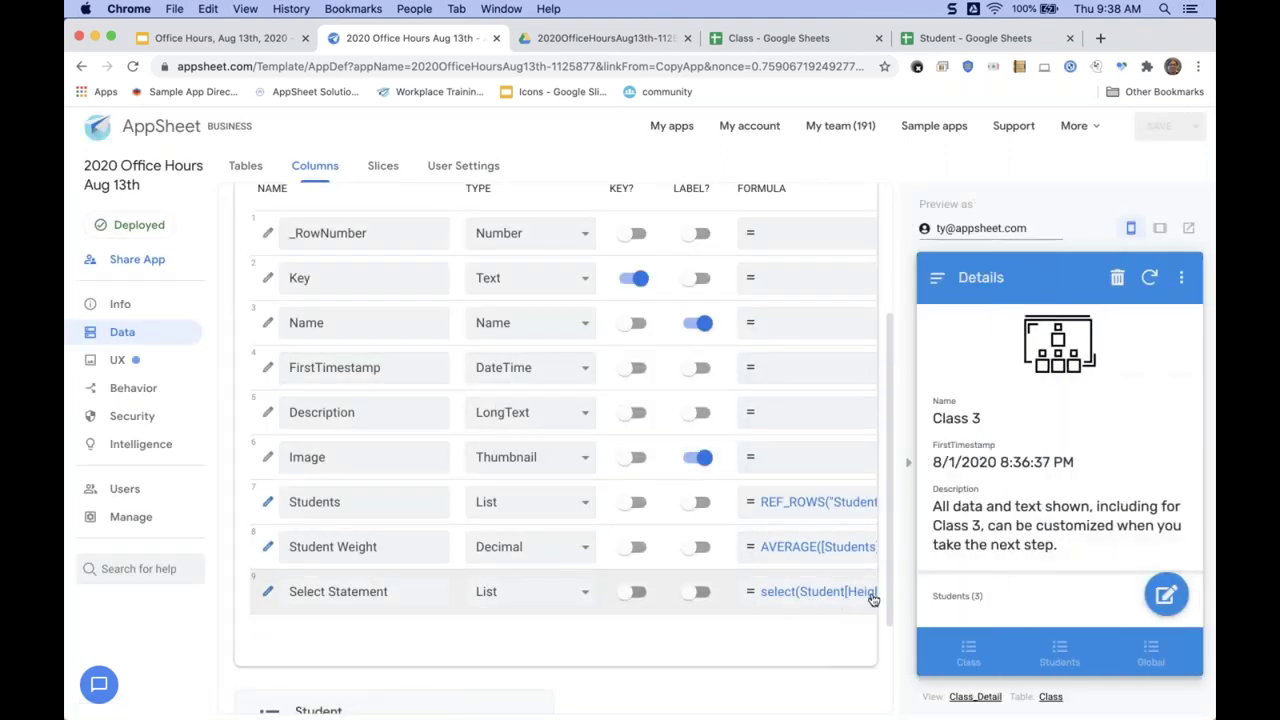
{"action": "scroll", "coordinate": [1010, 564], "scroll_direction": "down", "scroll_amount": 8}
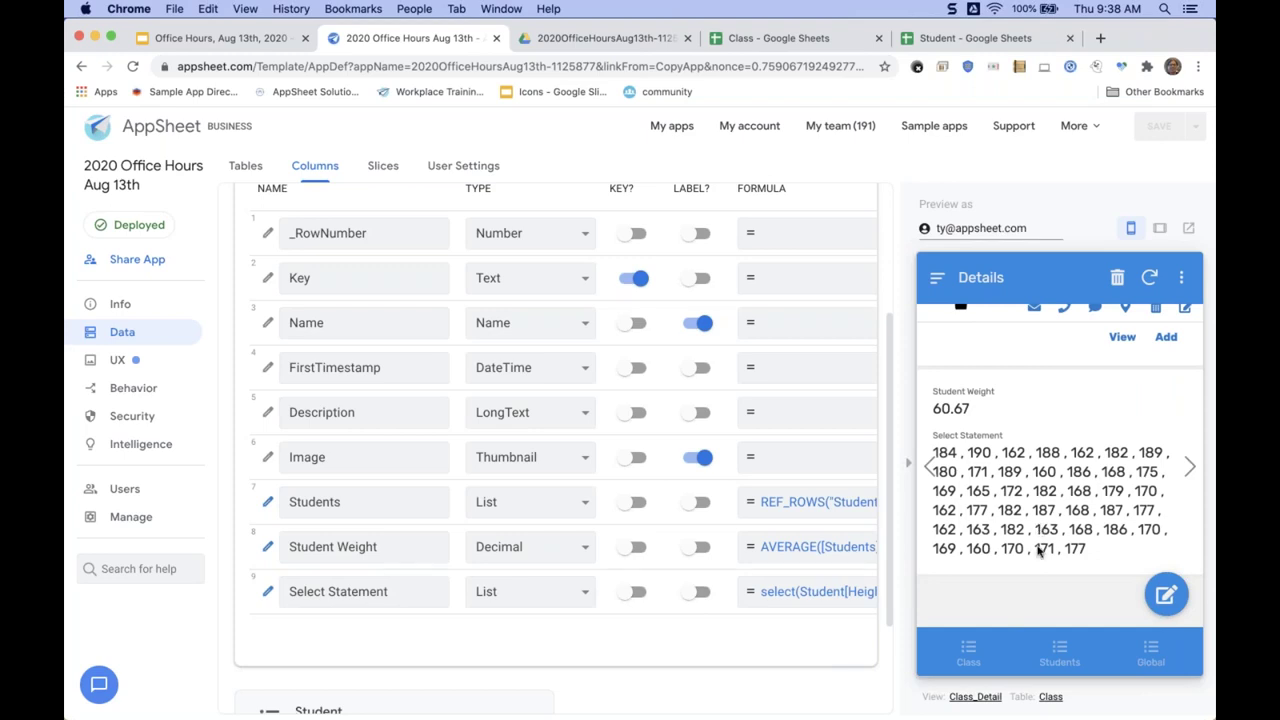
{"action": "left_click", "coordinate": [968, 655]}
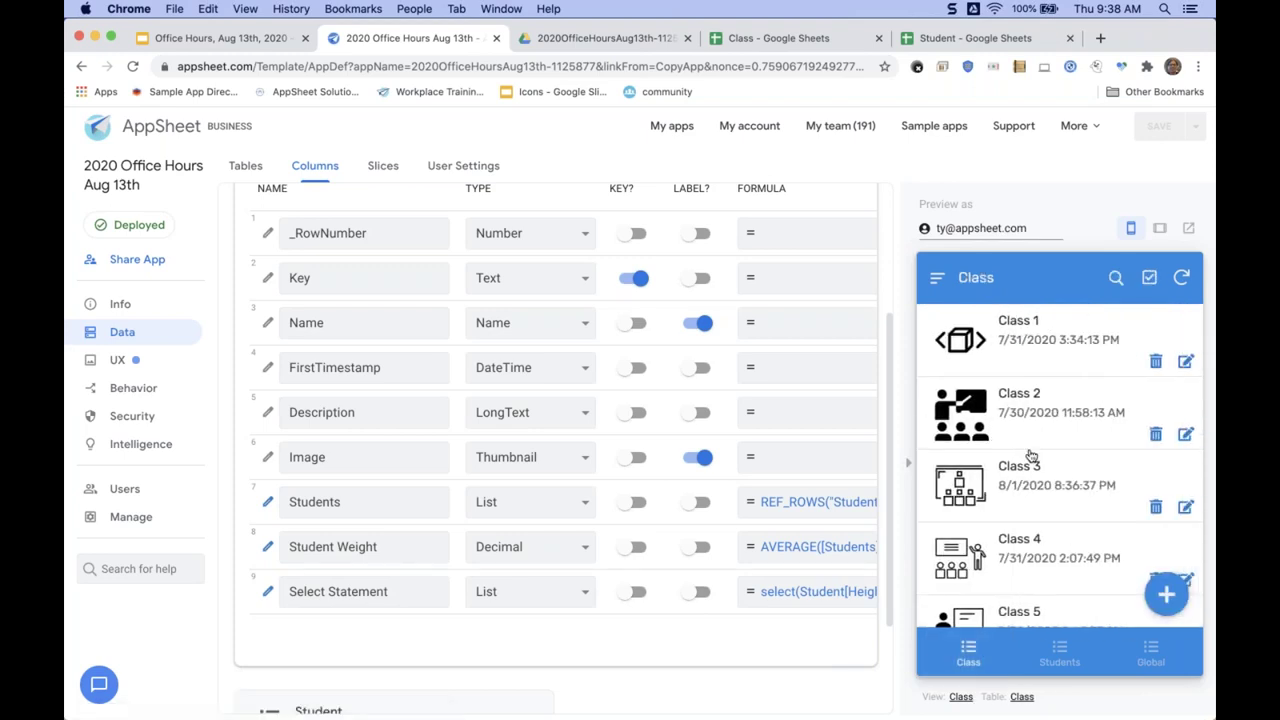
{"action": "scroll", "coordinate": [1030, 460], "scroll_direction": "down", "scroll_amount": 5}
{"action": "scroll", "coordinate": [1030, 455], "scroll_direction": "down", "scroll_amount": 6}
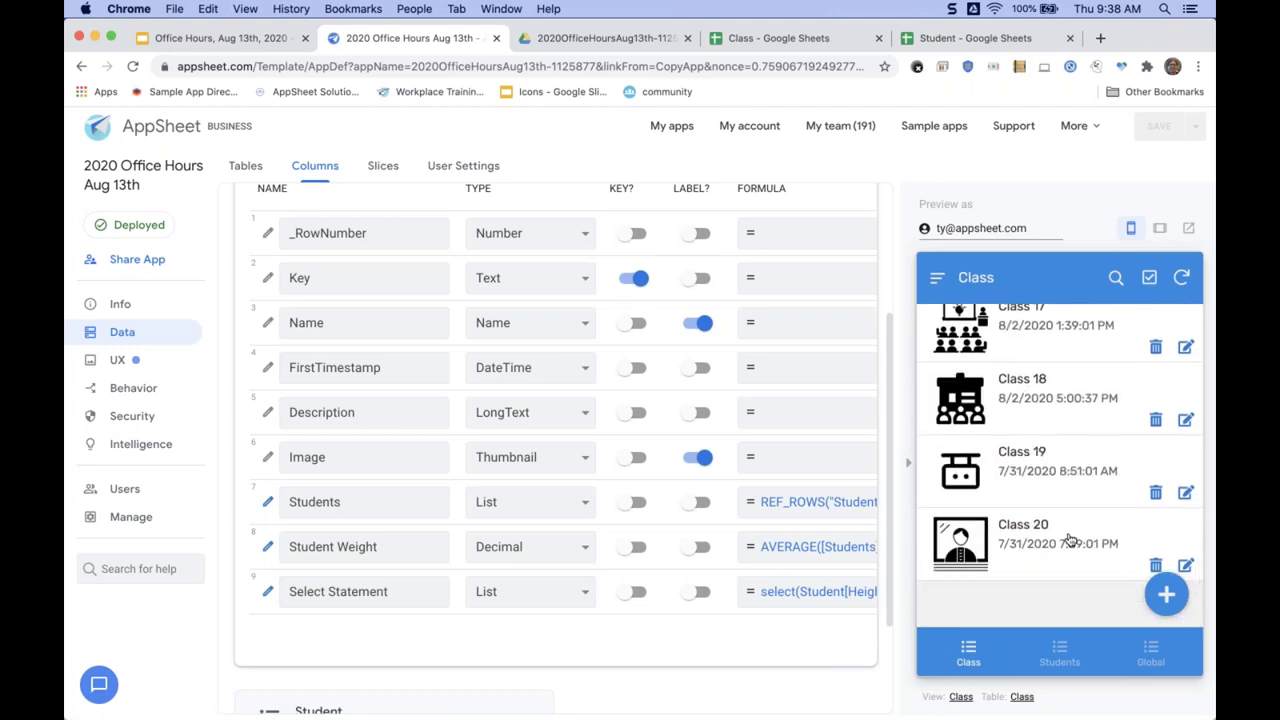
{"action": "scroll", "coordinate": [1068, 458], "scroll_direction": "up", "scroll_amount": 10}
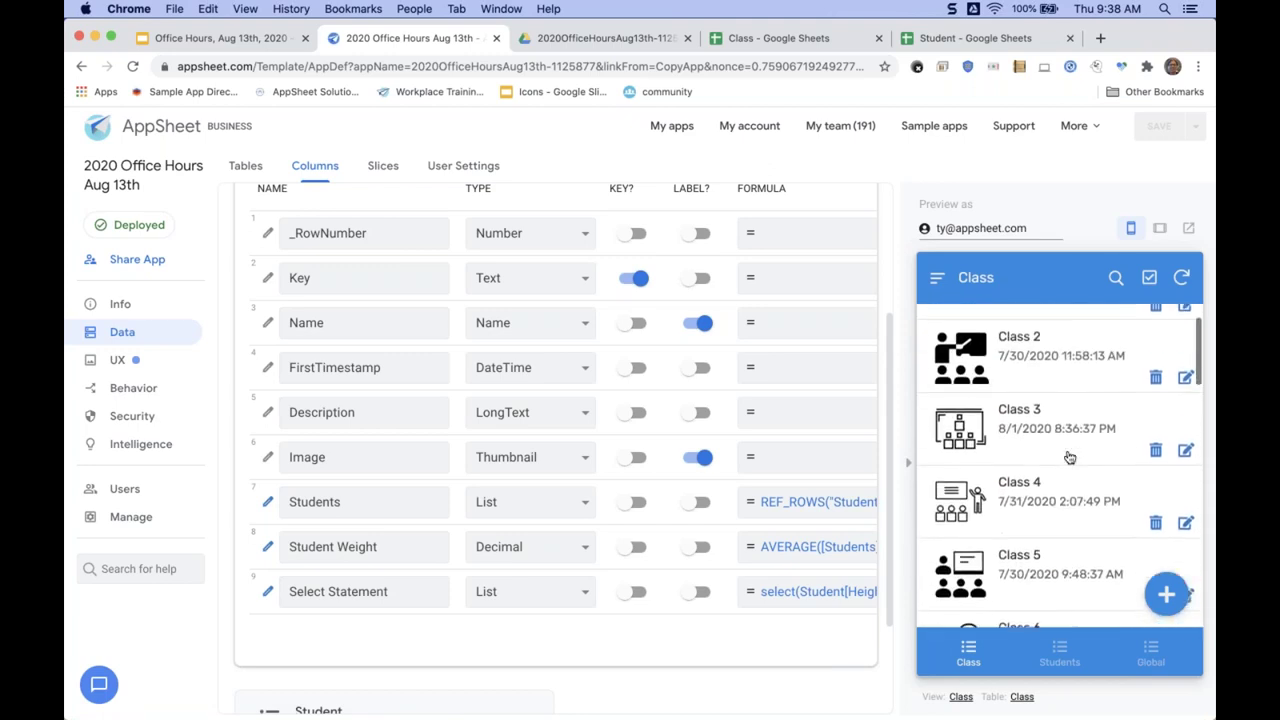
Wrap the Select Statement formula in Average(), set its type to Number, and save.
{"action": "left_click", "coordinate": [800, 595]}
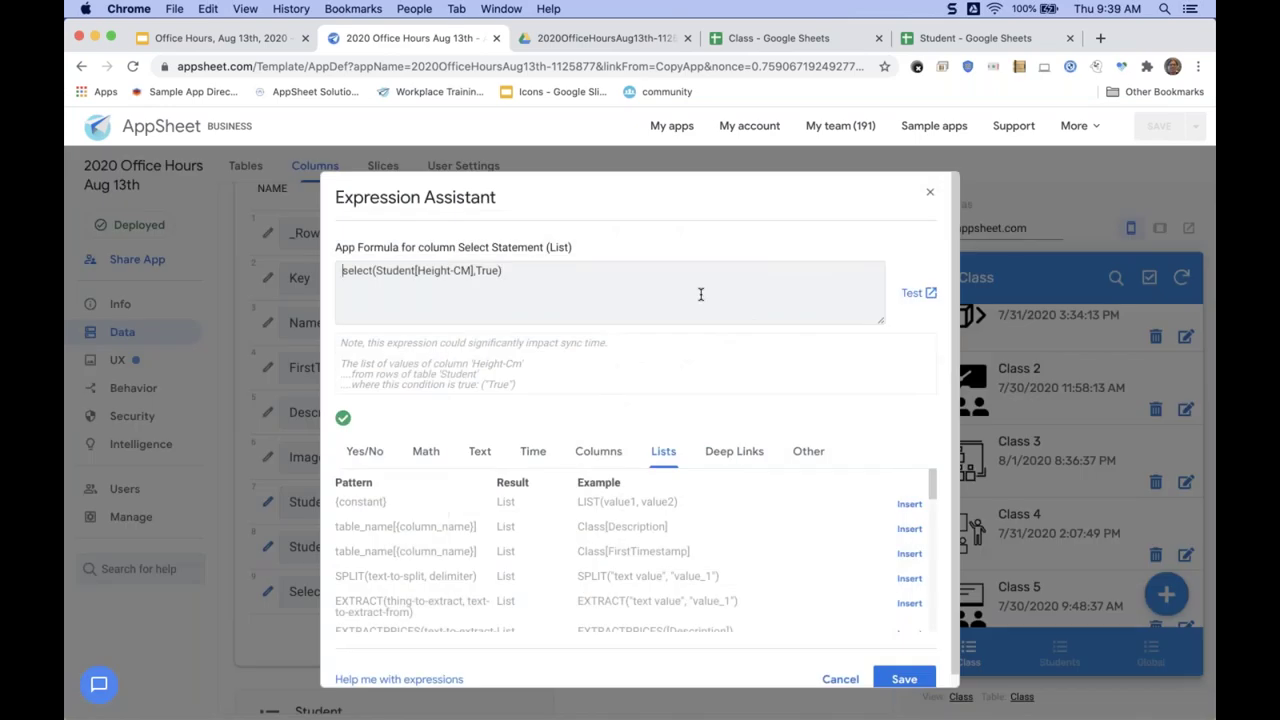
{"action": "type", "text": "Average("}
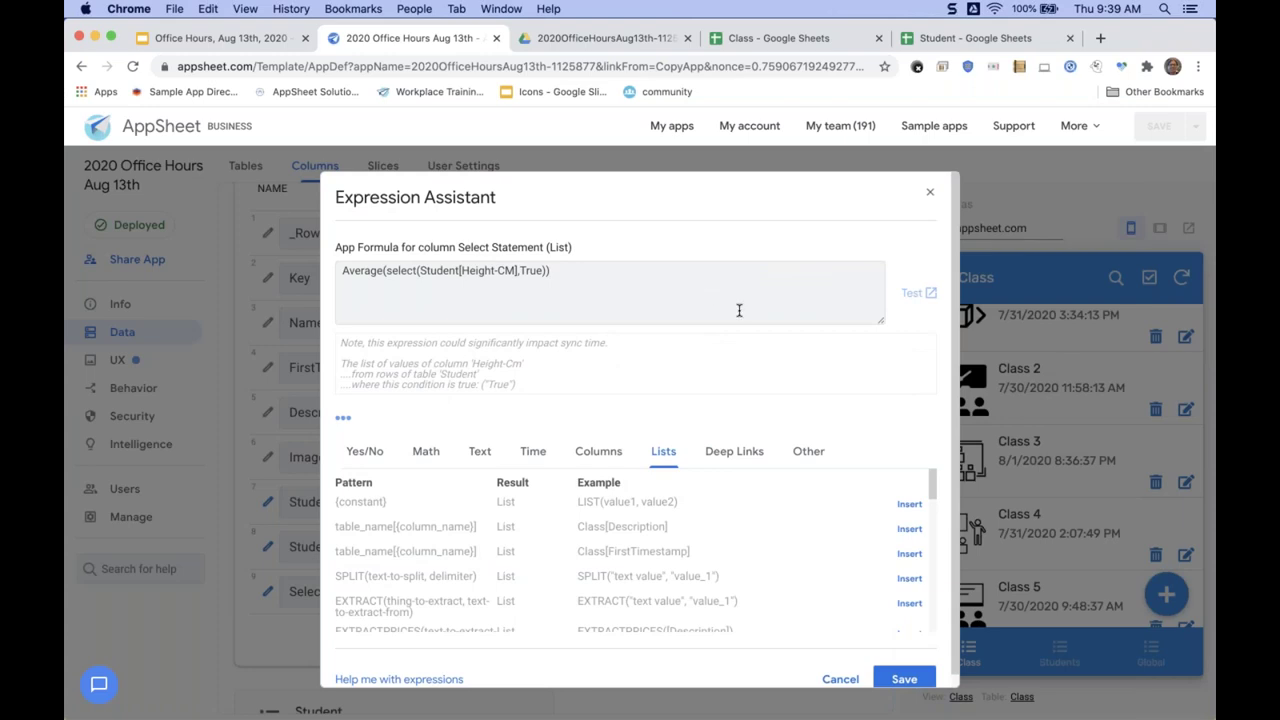
{"action": "left_click", "coordinate": [904, 656]}
{"action": "left_click", "coordinate": [523, 593]}
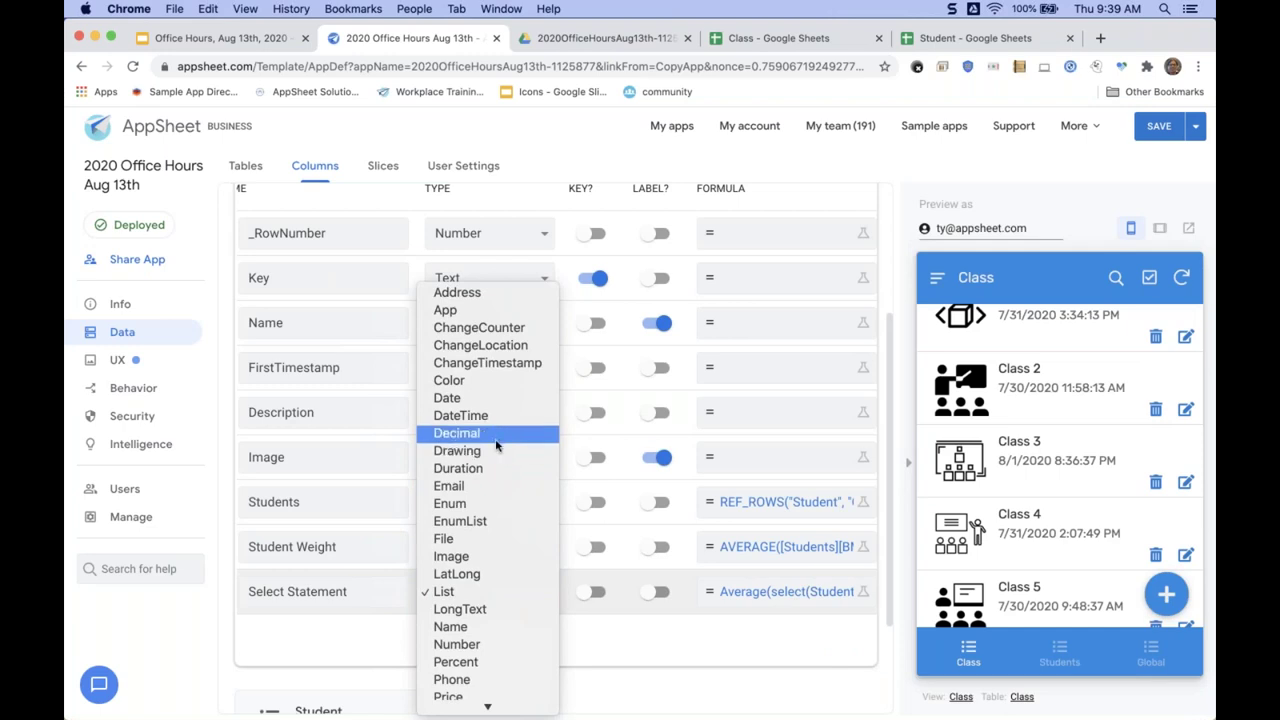
{"action": "left_click", "coordinate": [477, 645]}
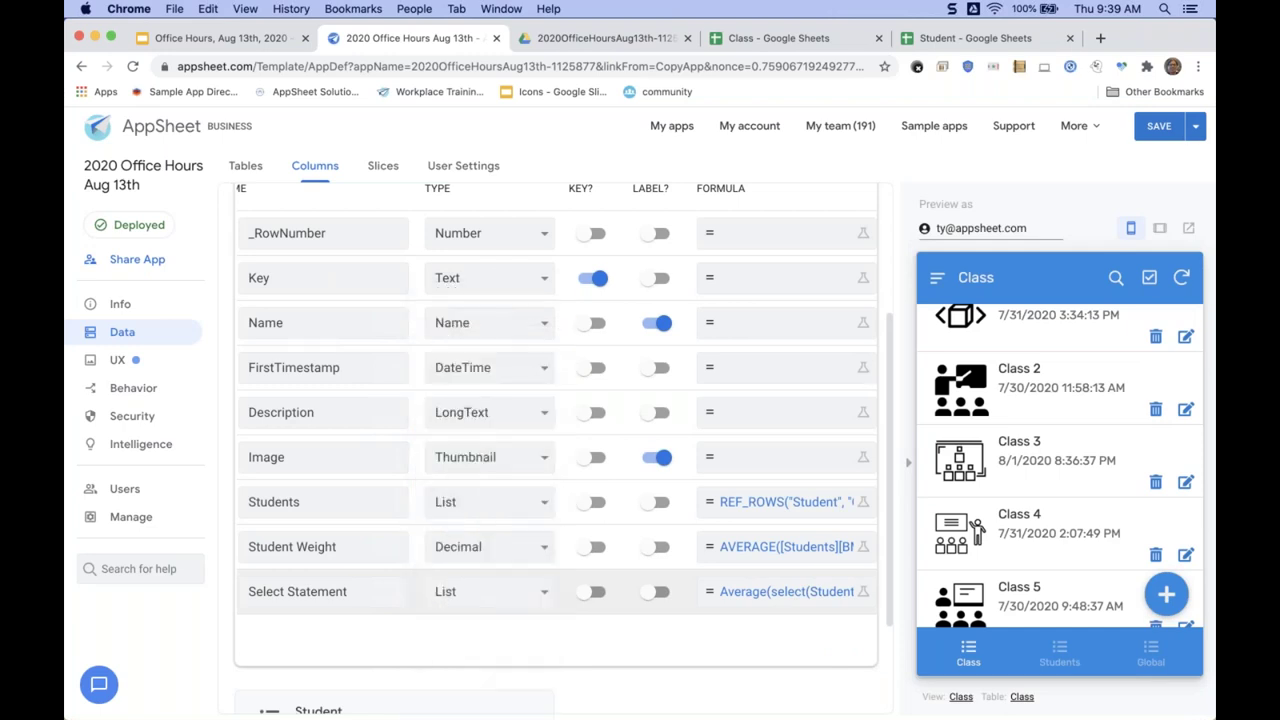
{"action": "left_click", "coordinate": [1146, 124]}
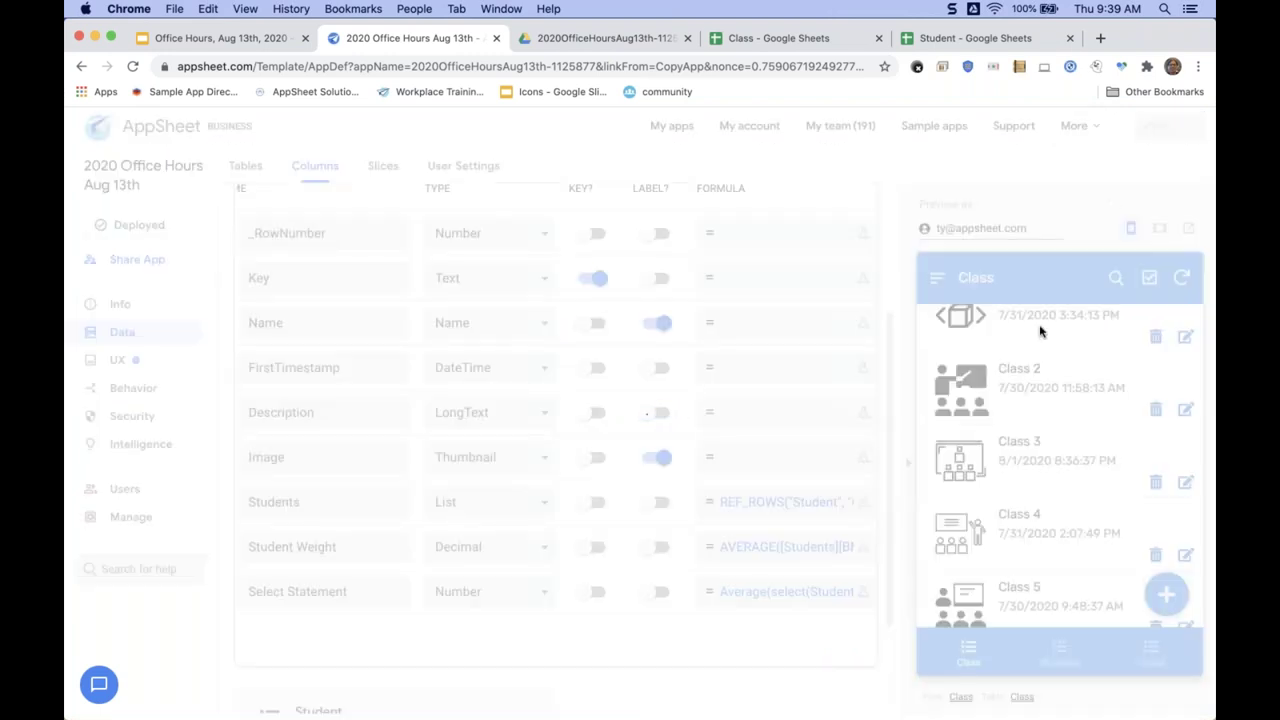
Check Class 3 through Class 6 in the preview, each showing the 174 average.
{"action": "left_click", "coordinate": [1046, 500]}
{"action": "scroll", "coordinate": [1050, 490], "scroll_direction": "down", "scroll_amount": 5}
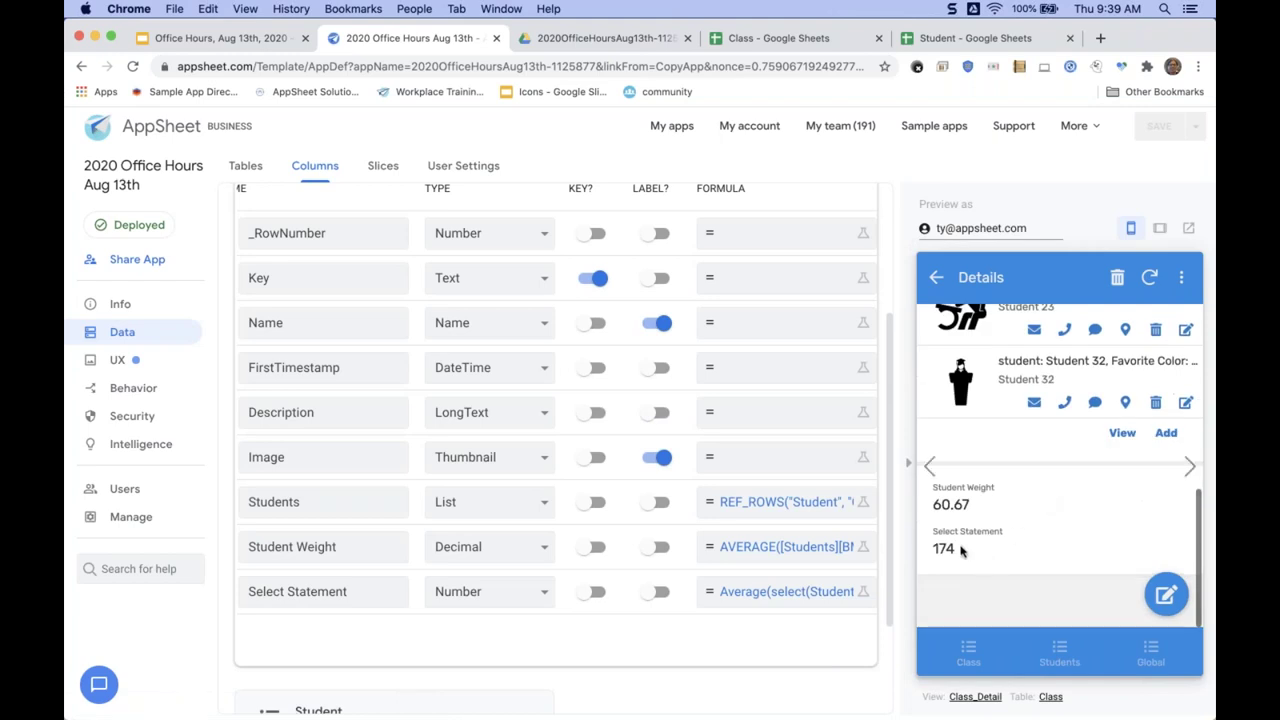
{"action": "left_click", "coordinate": [1188, 468]}
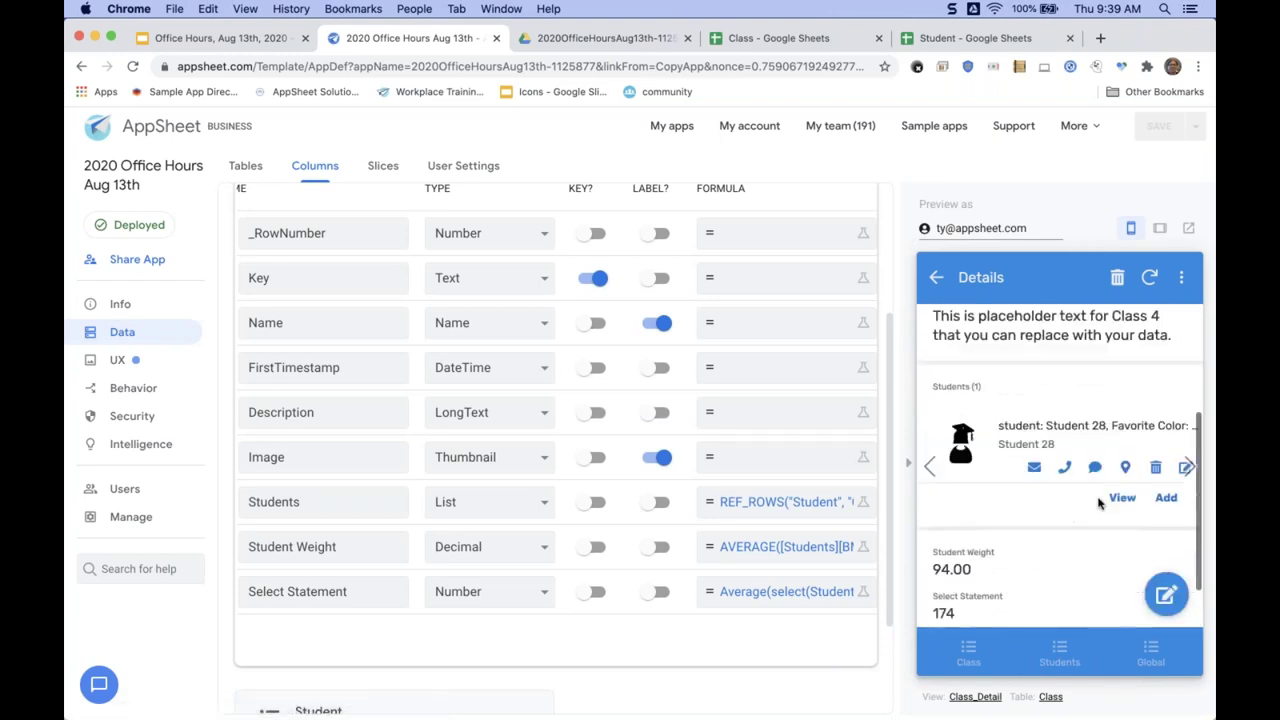
{"action": "double_click", "coordinate": [940, 548]}
{"action": "left_click", "coordinate": [982, 554]}
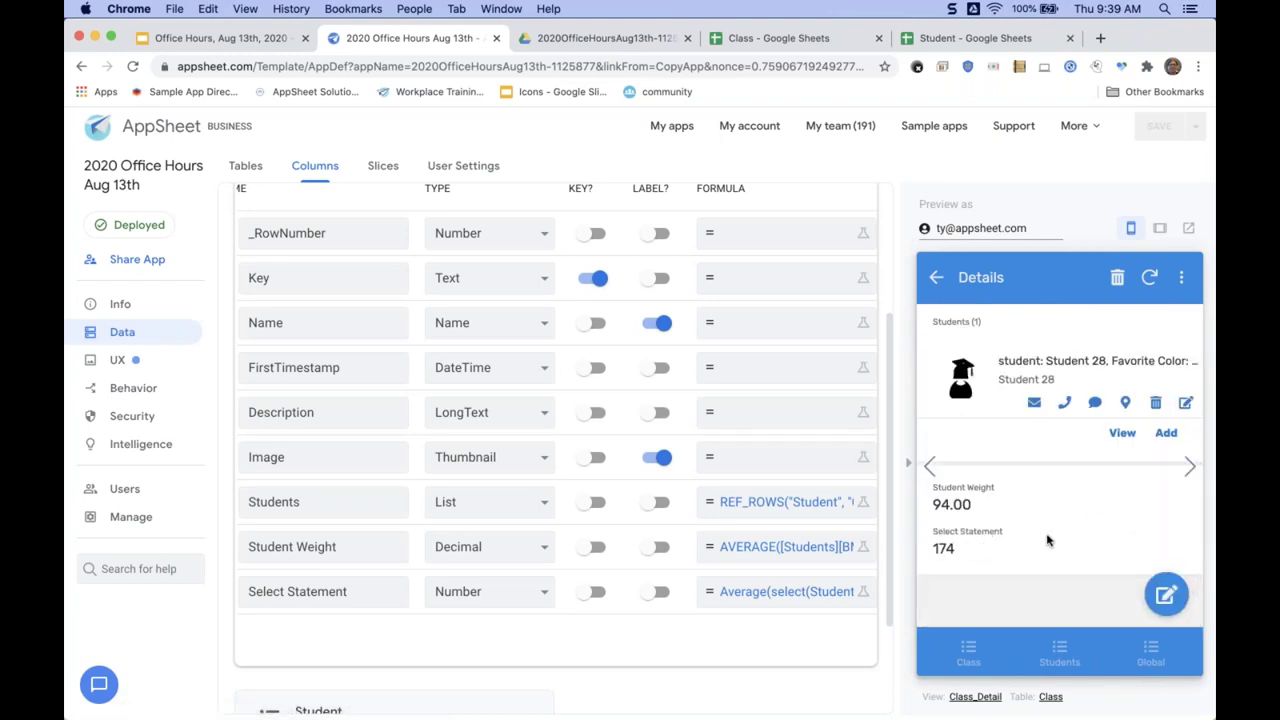
{"action": "left_click", "coordinate": [1188, 468]}
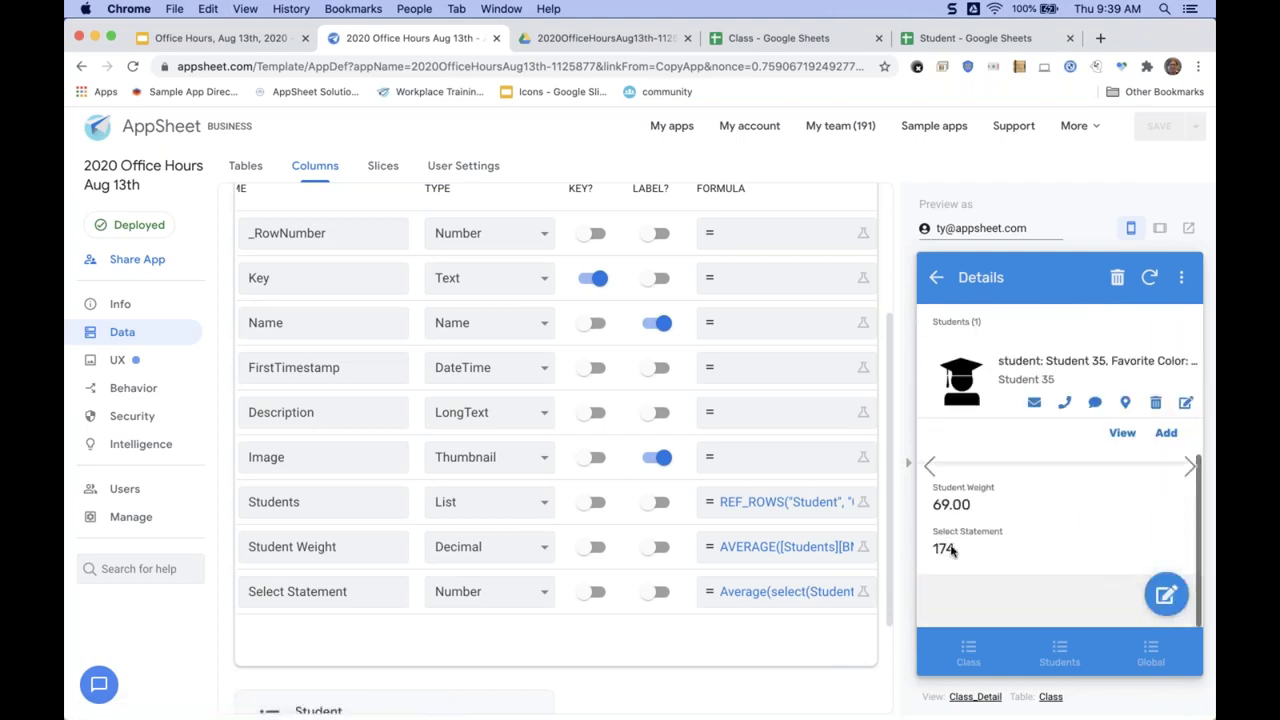
{"action": "left_click", "coordinate": [1188, 468]}
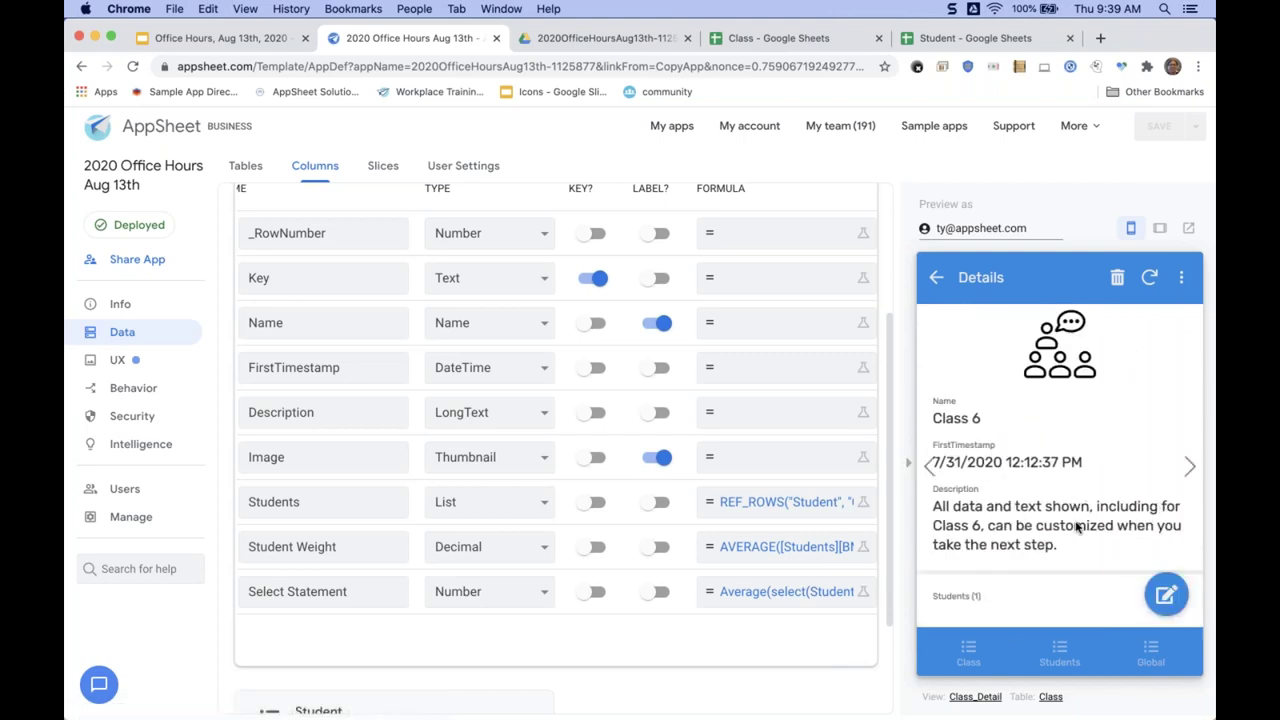
Draft a division in the Select Statement formula, pasting the average formula above a / line.
{"action": "left_click", "coordinate": [781, 592]}
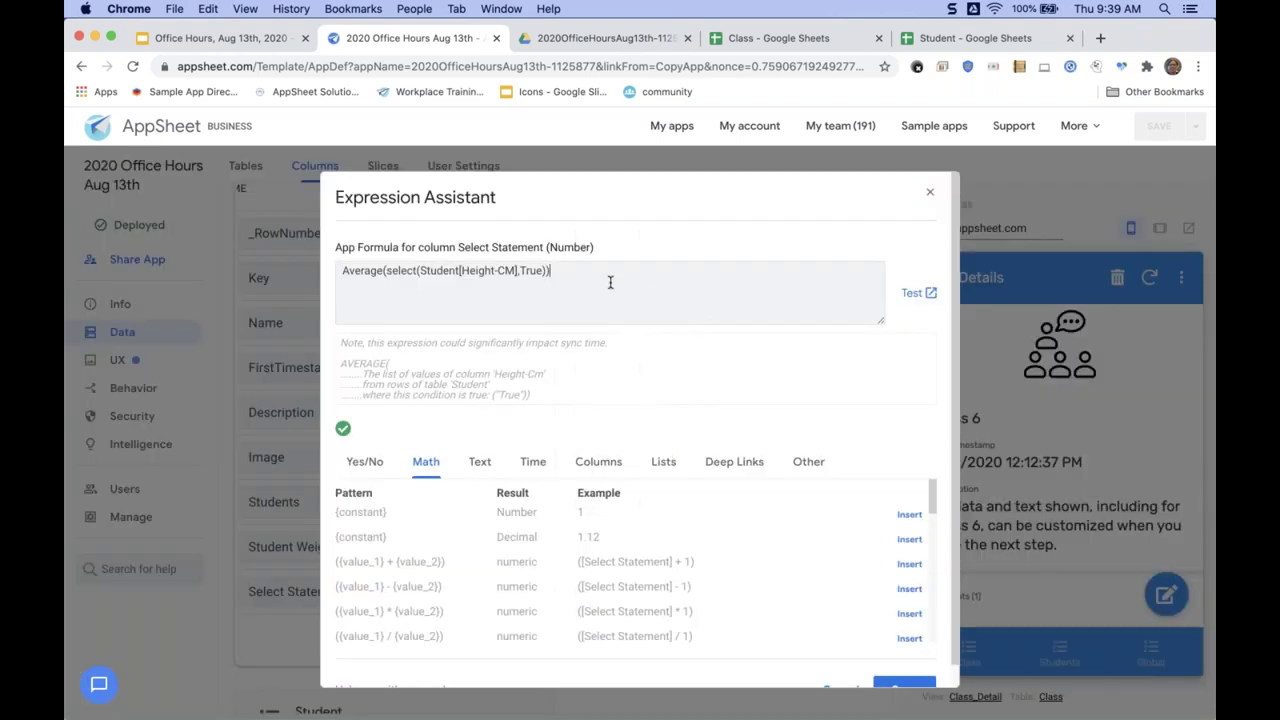
{"action": "key", "text": "Return"}
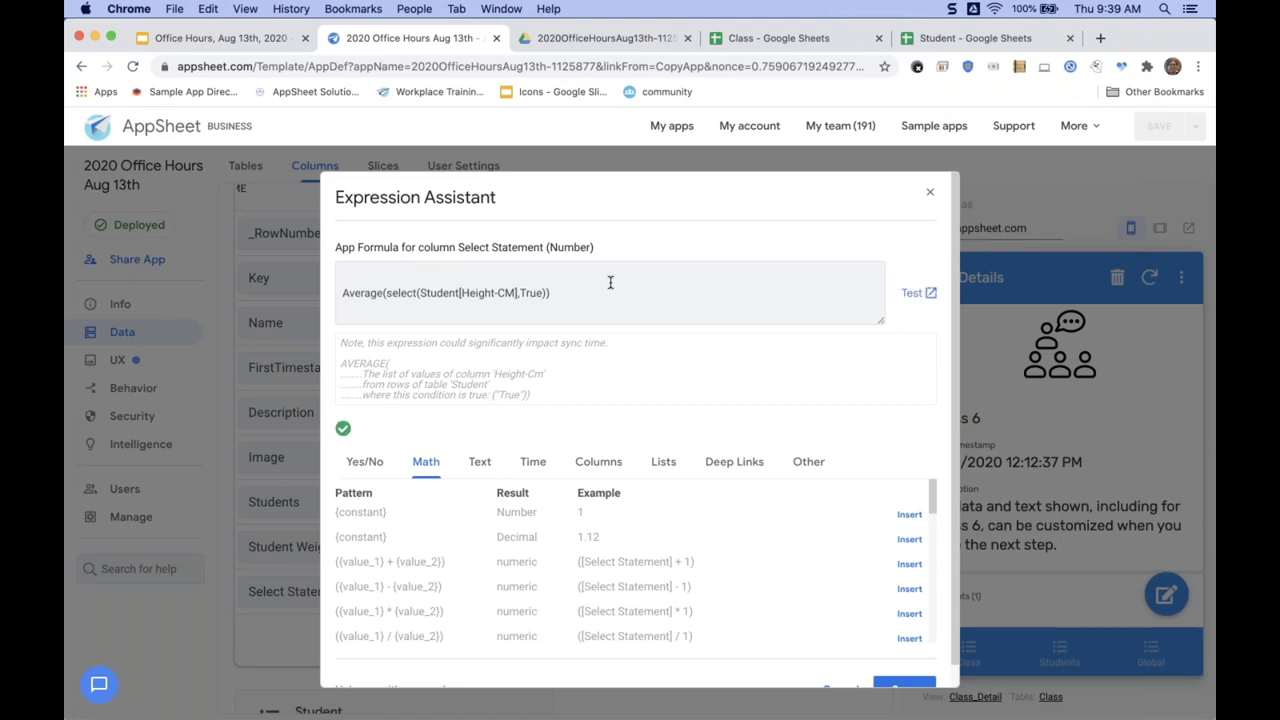
{"action": "type", "text": "/"}
{"action": "key", "text": "shift+Down"}
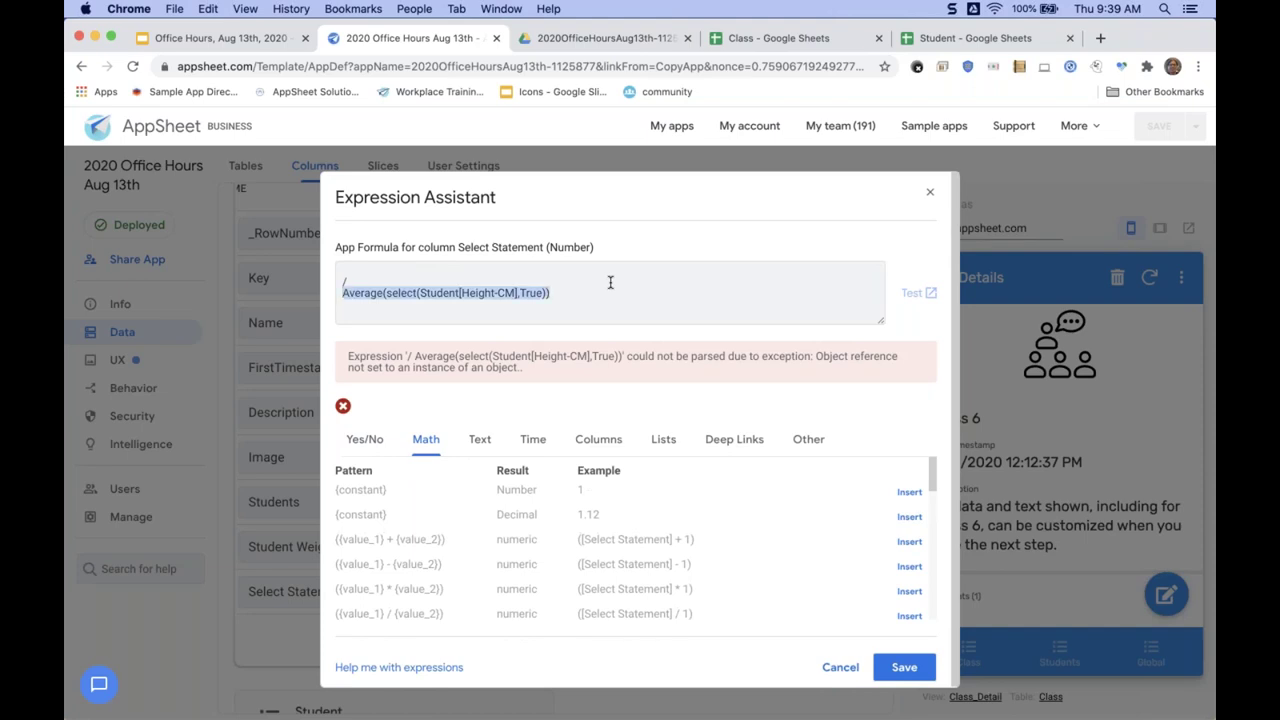
{"action": "key", "text": "ctrl+c"}
{"action": "key", "text": "Up"}
{"action": "key", "text": "Up"}
{"action": "key", "text": "ctrl+v"}
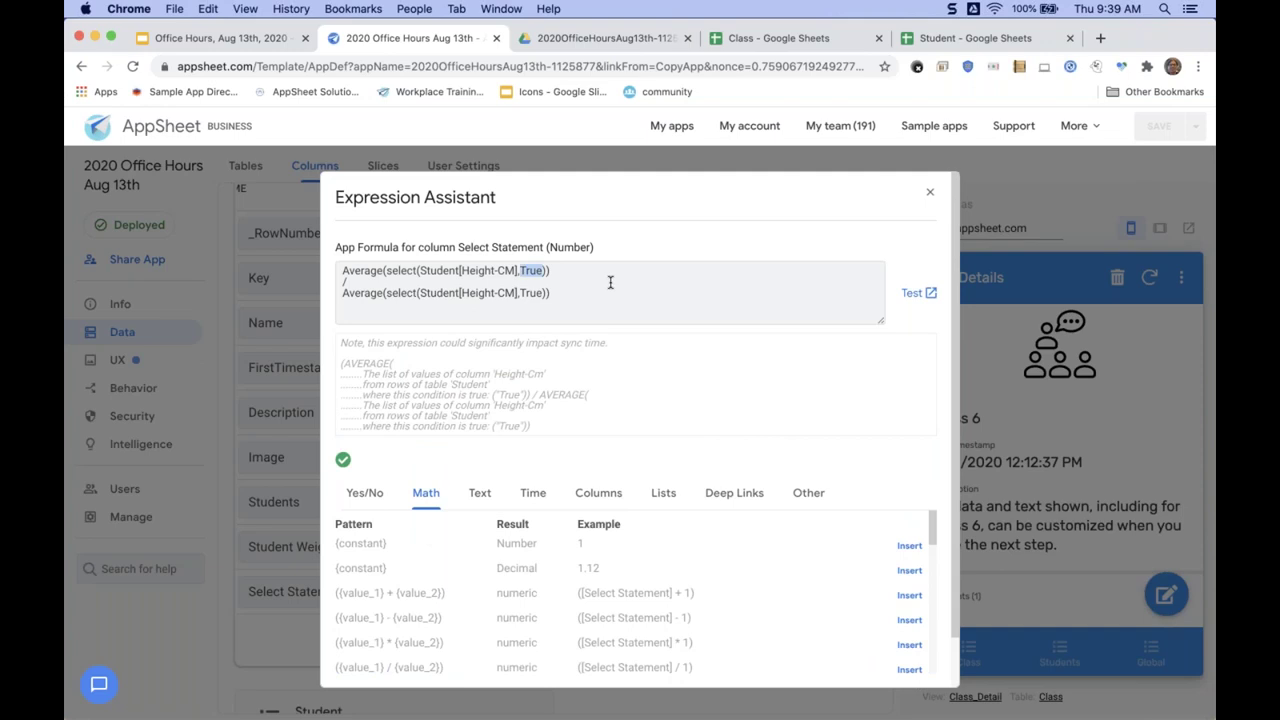
Add a [ClassID] = [THISROW]. condition, then remove the draft lines and cancel the edits.
{"action": "type", "text": "[Clia"}
{"action": "key", "text": "BackSpace"}
{"action": "key", "text": "BackSpace"}
{"action": "type", "text": "assID]"}
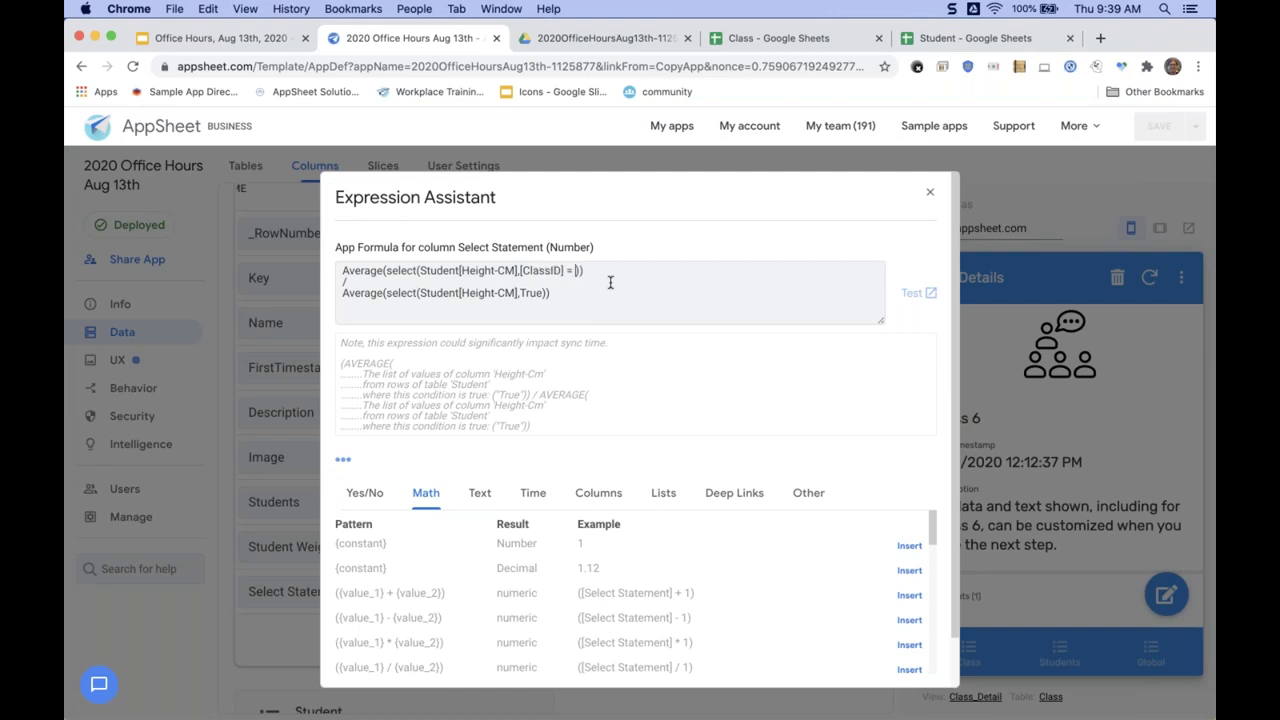
{"action": "type", "text": " = [THISROW]."}
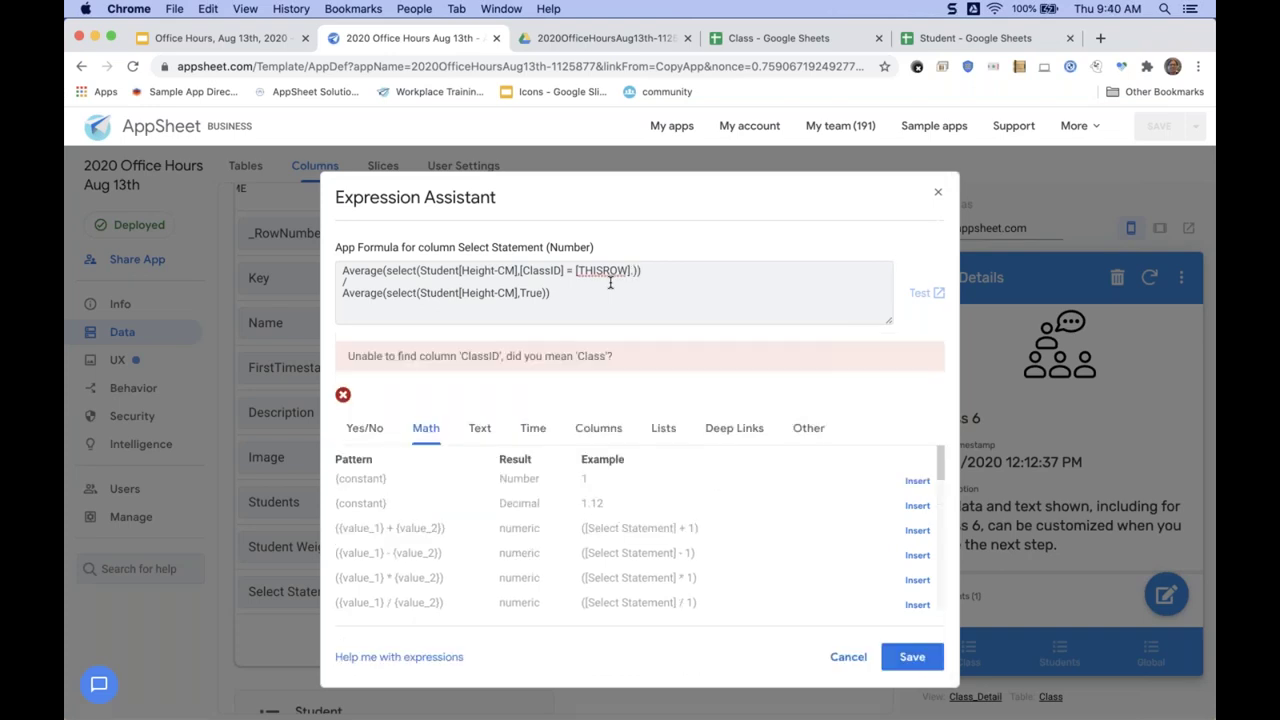
{"action": "key", "text": "shift+End"}
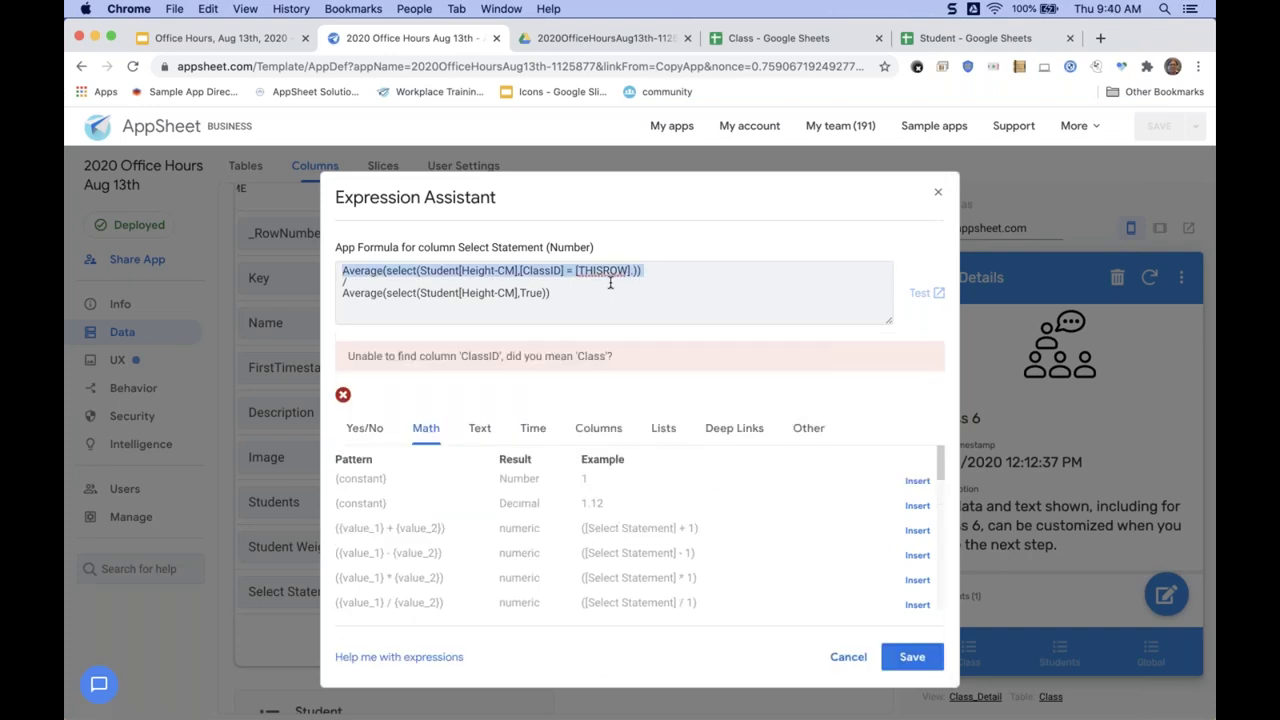
{"action": "key", "text": "BackSpace"}
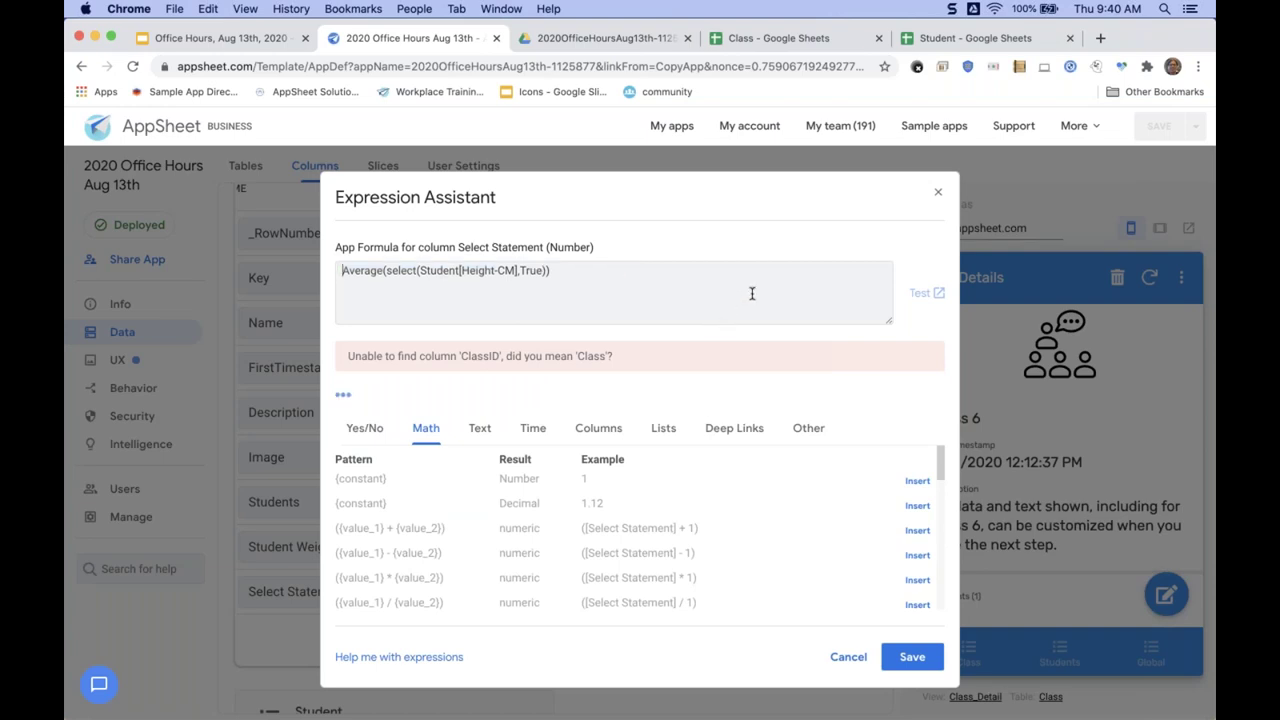
{"action": "scroll", "coordinate": [800, 600], "scroll_direction": "down", "scroll_amount": 5}
{"action": "scroll", "coordinate": [800, 618], "scroll_direction": "down", "scroll_amount": 5}
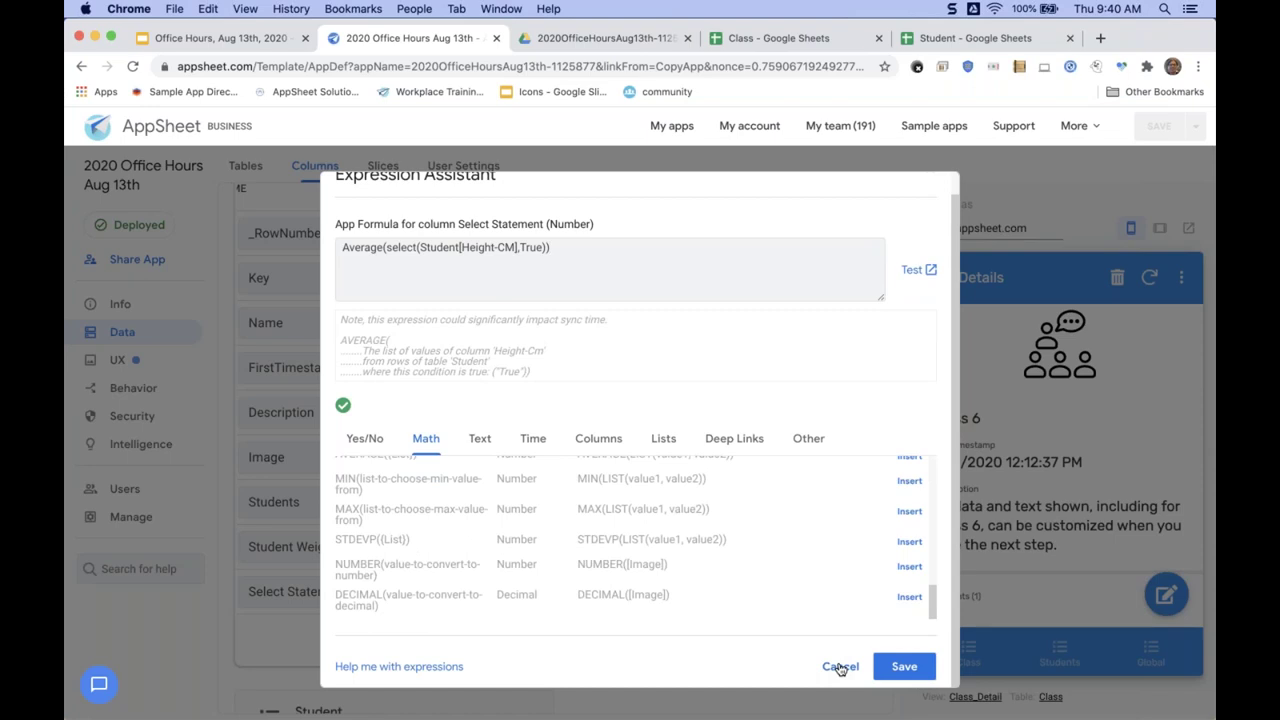
{"action": "left_click", "coordinate": [840, 667]}
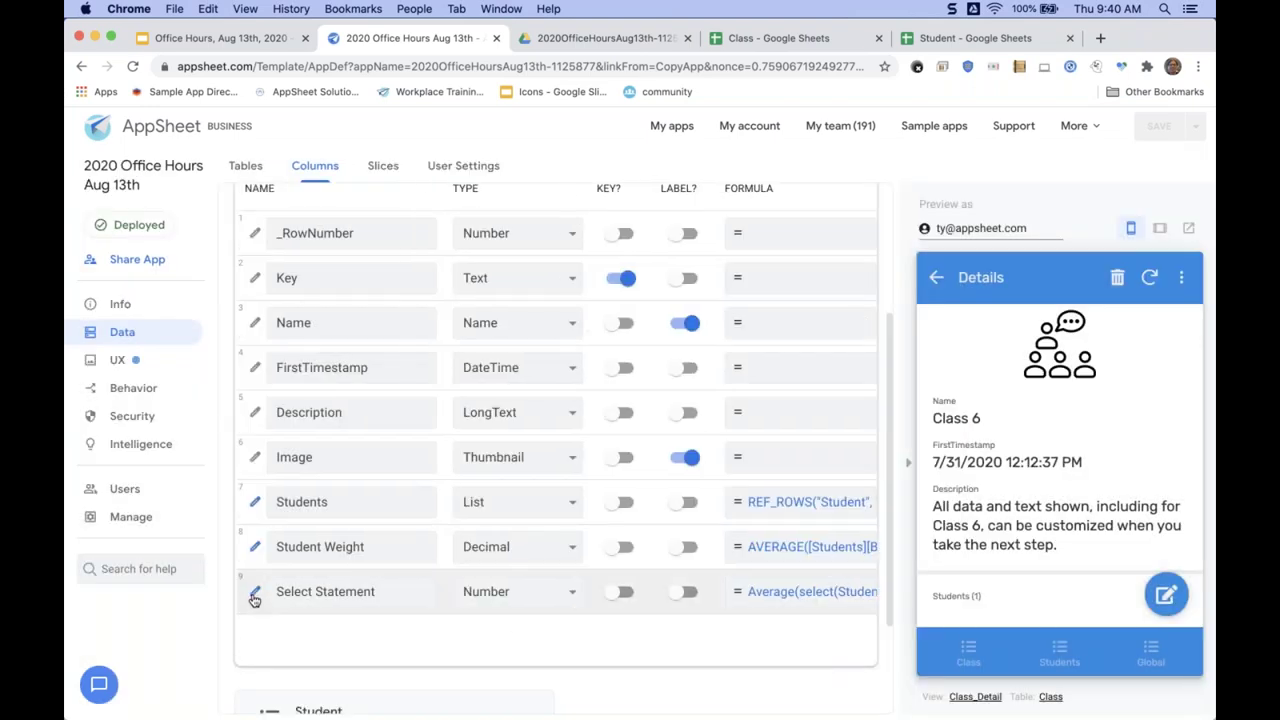
Delete the Select Statement virtual column and collapse the Class table.
{"action": "left_click", "coordinate": [255, 591]}
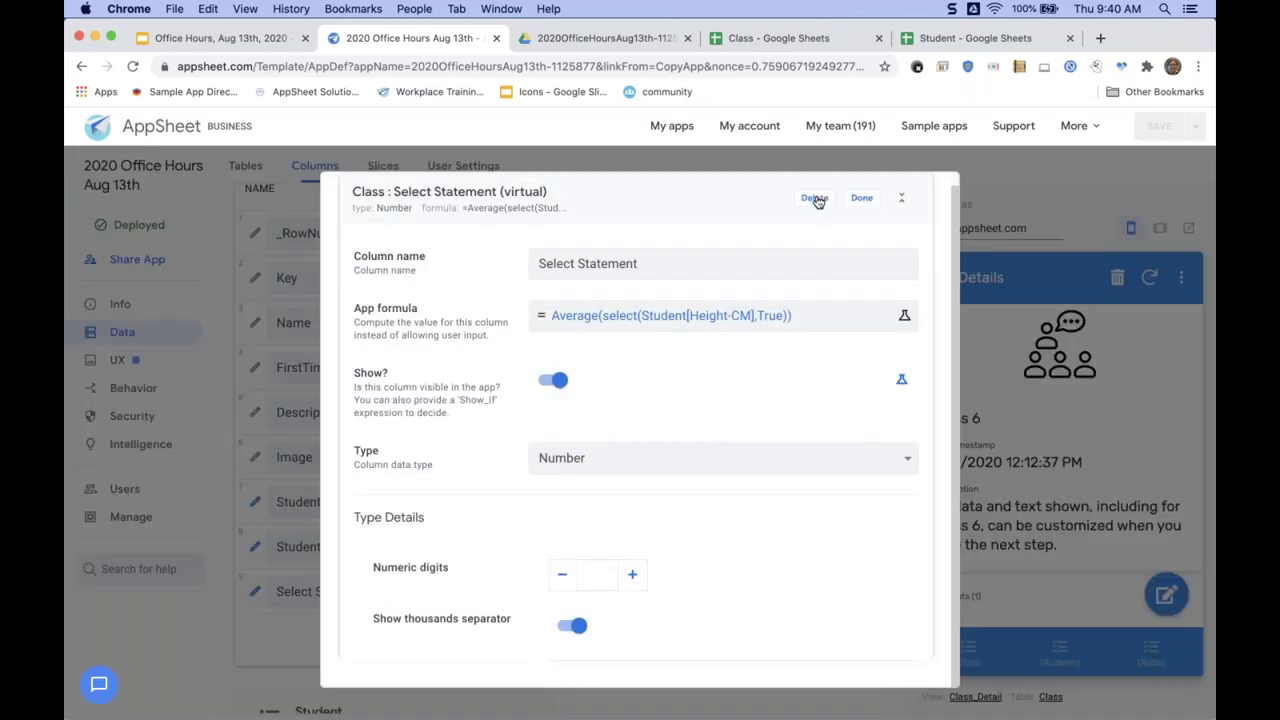
{"action": "left_click", "coordinate": [817, 199]}
{"action": "left_click", "coordinate": [815, 198]}
{"action": "scroll", "coordinate": [743, 309], "scroll_direction": "up", "scroll_amount": 5}
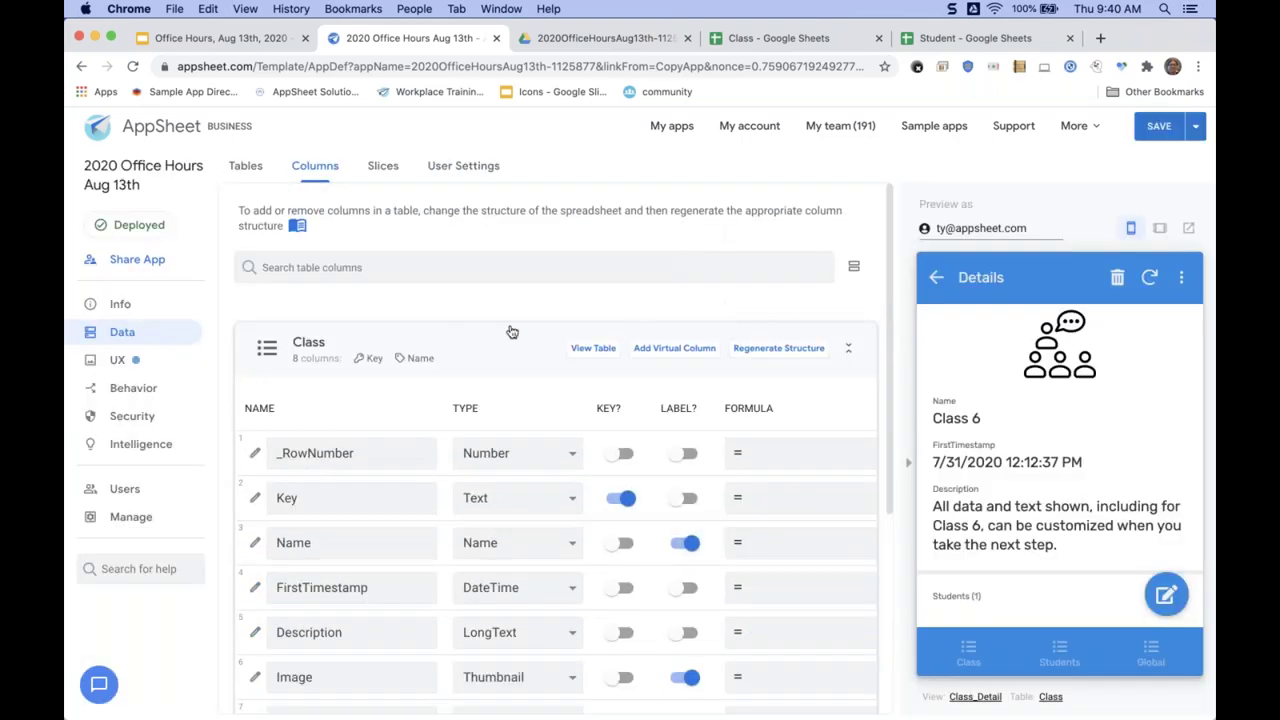
{"action": "left_click", "coordinate": [446, 341]}
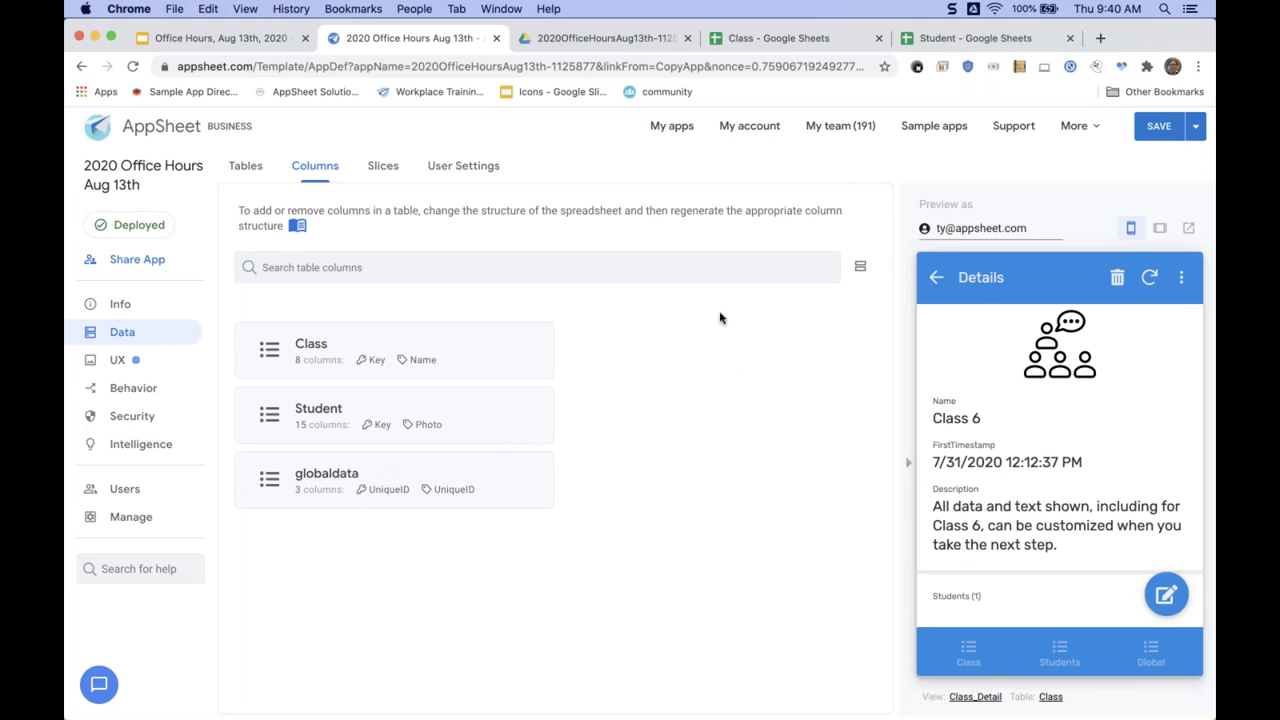
Open the globaldata spreadsheet from the app's Drive data folder and inspect its abc123 UniqueID.
{"action": "left_click", "coordinate": [618, 42]}
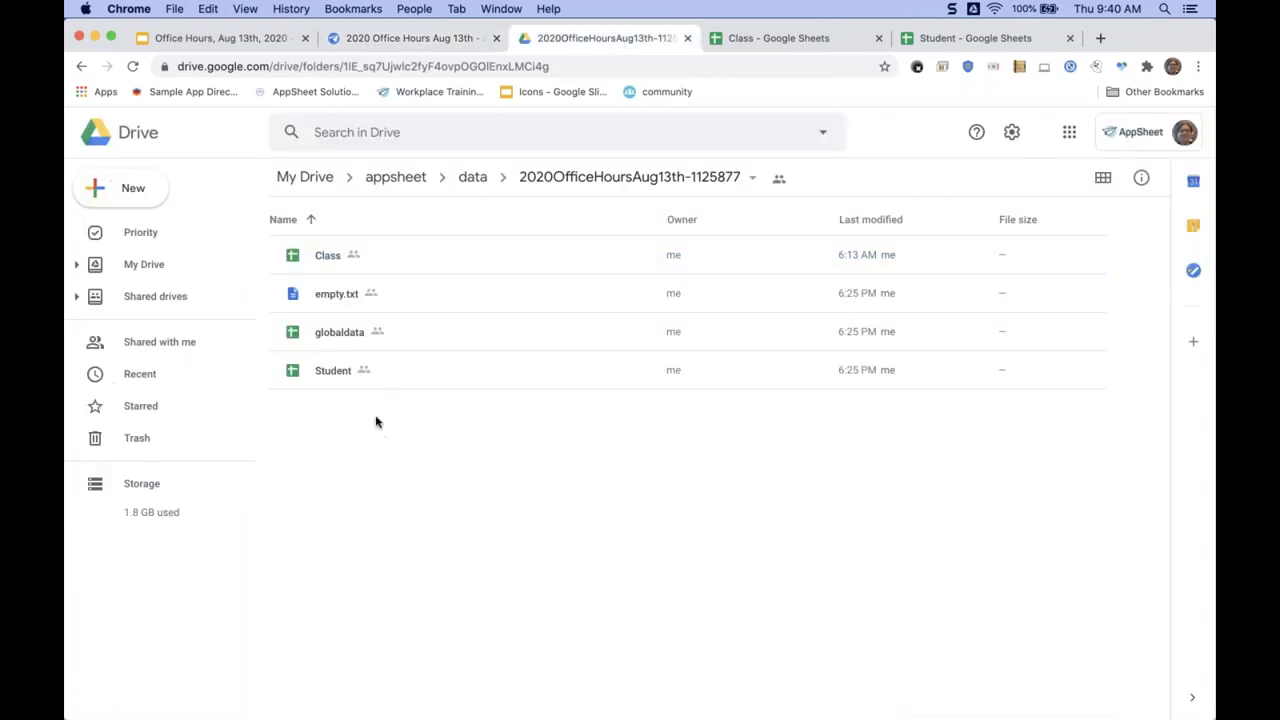
{"action": "left_click", "coordinate": [329, 335]}
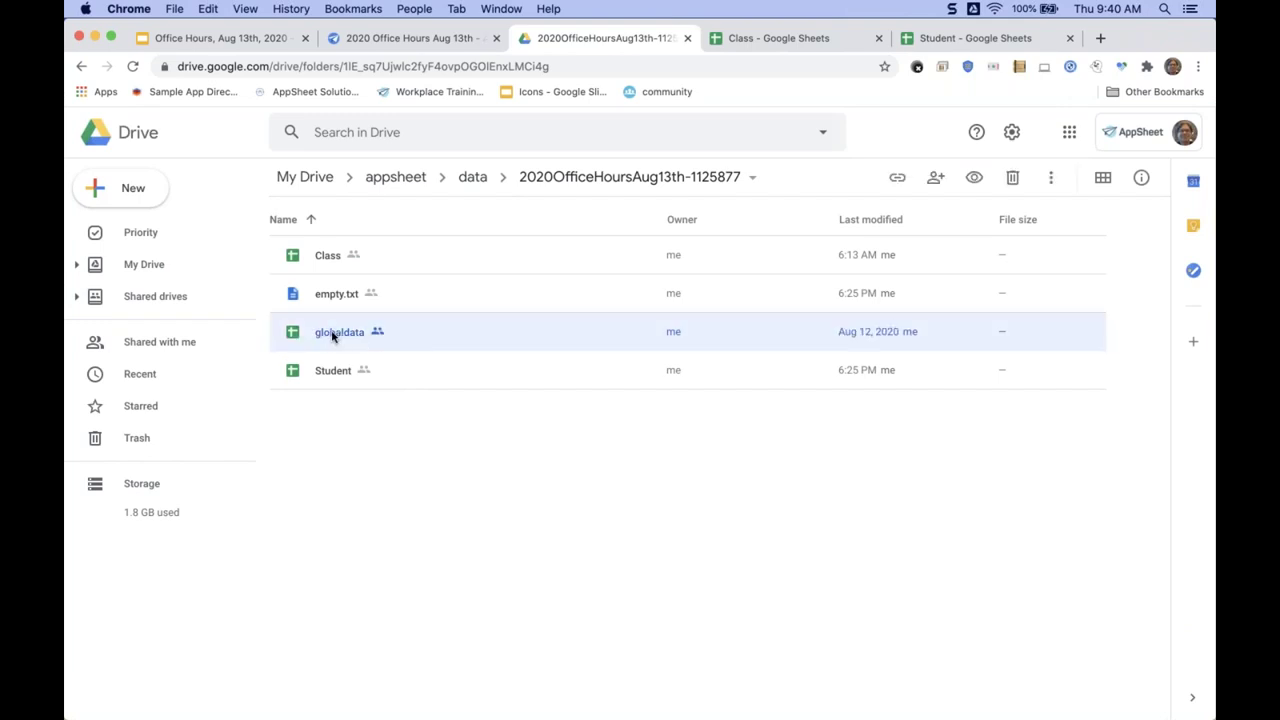
{"action": "double_click", "coordinate": [329, 335]}
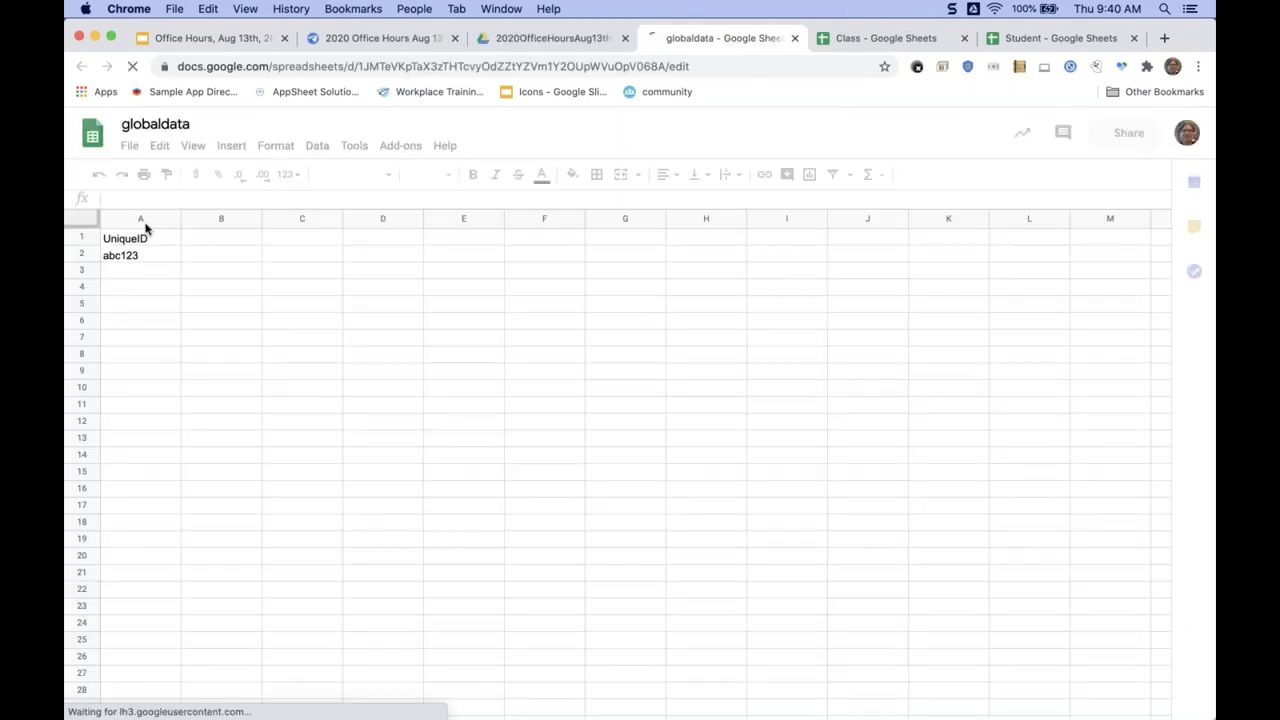
{"action": "left_click", "coordinate": [140, 257]}
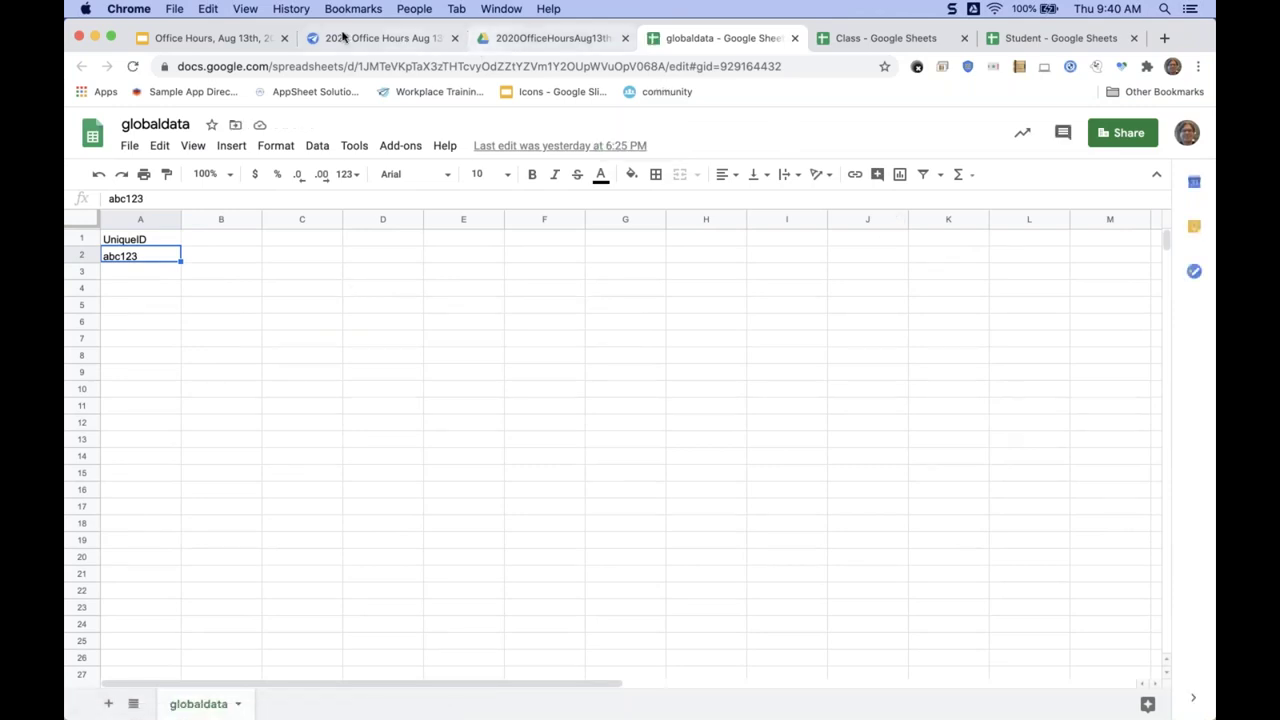
Back in AppSheet, save, then add a Total Weights virtual column to globaldata.
{"action": "left_click", "coordinate": [404, 44]}
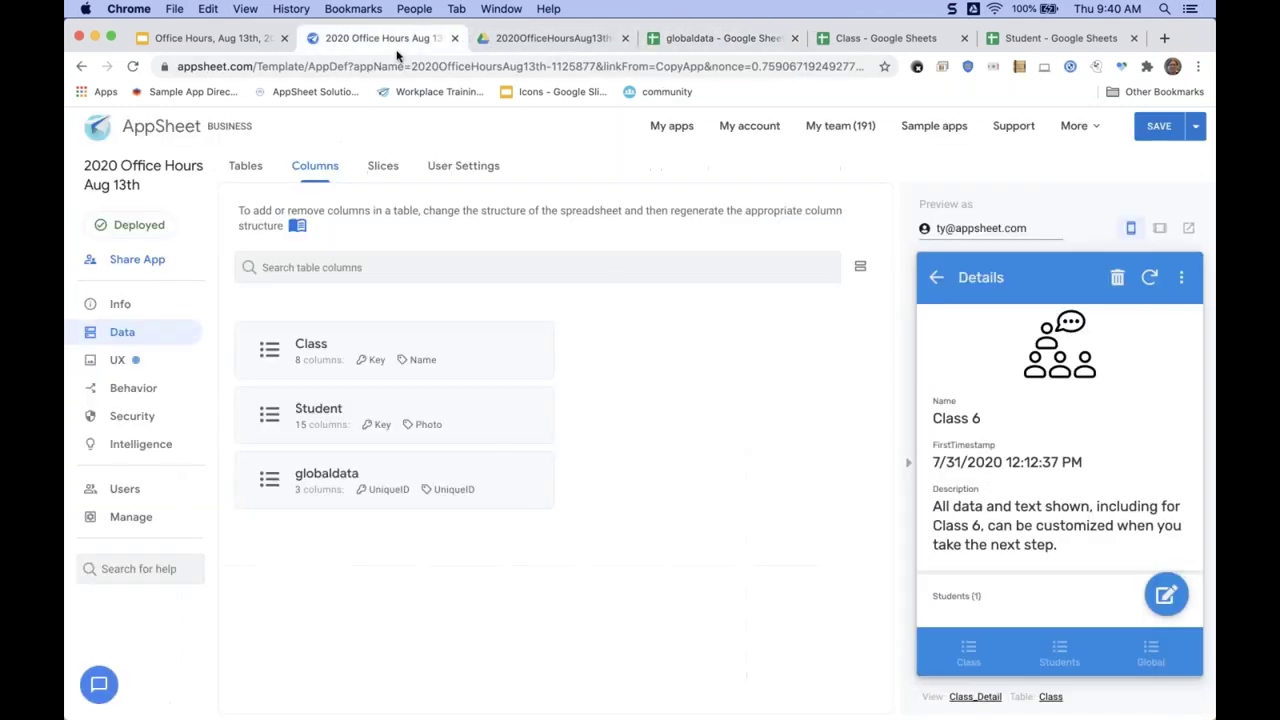
{"action": "left_click", "coordinate": [1155, 127]}
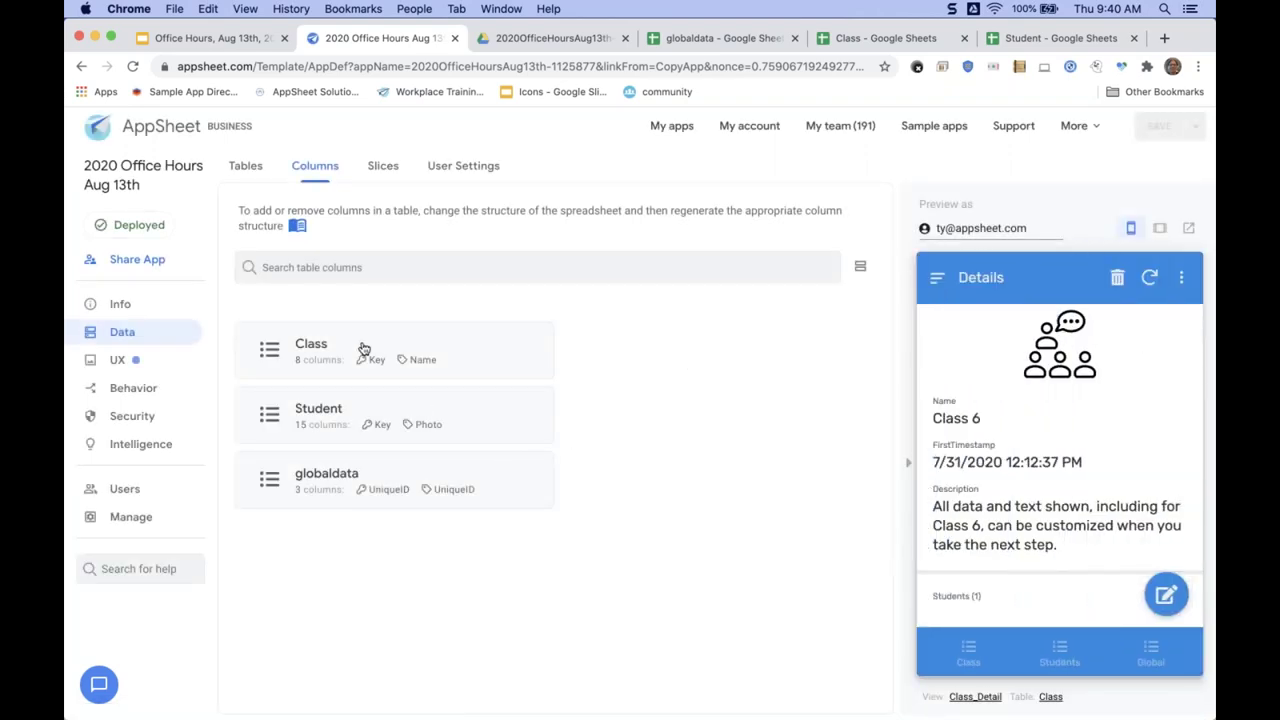
{"action": "left_click", "coordinate": [515, 482]}
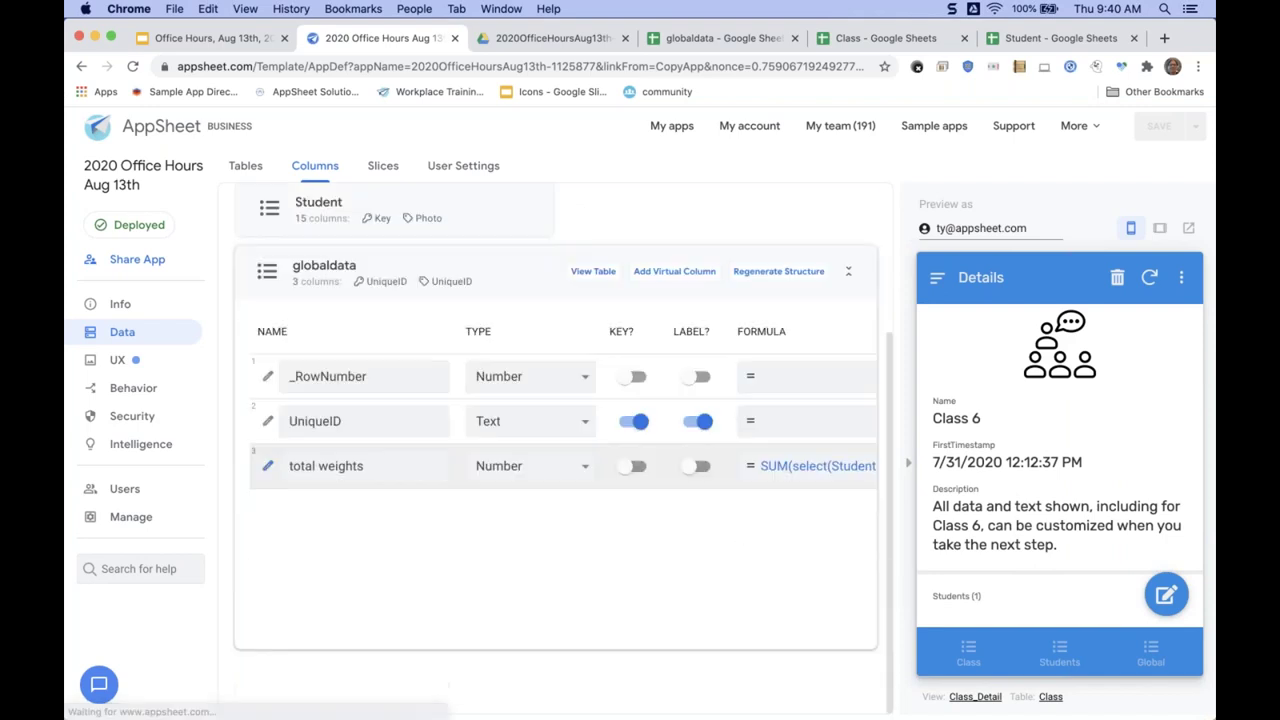
{"action": "left_click", "coordinate": [676, 273]}
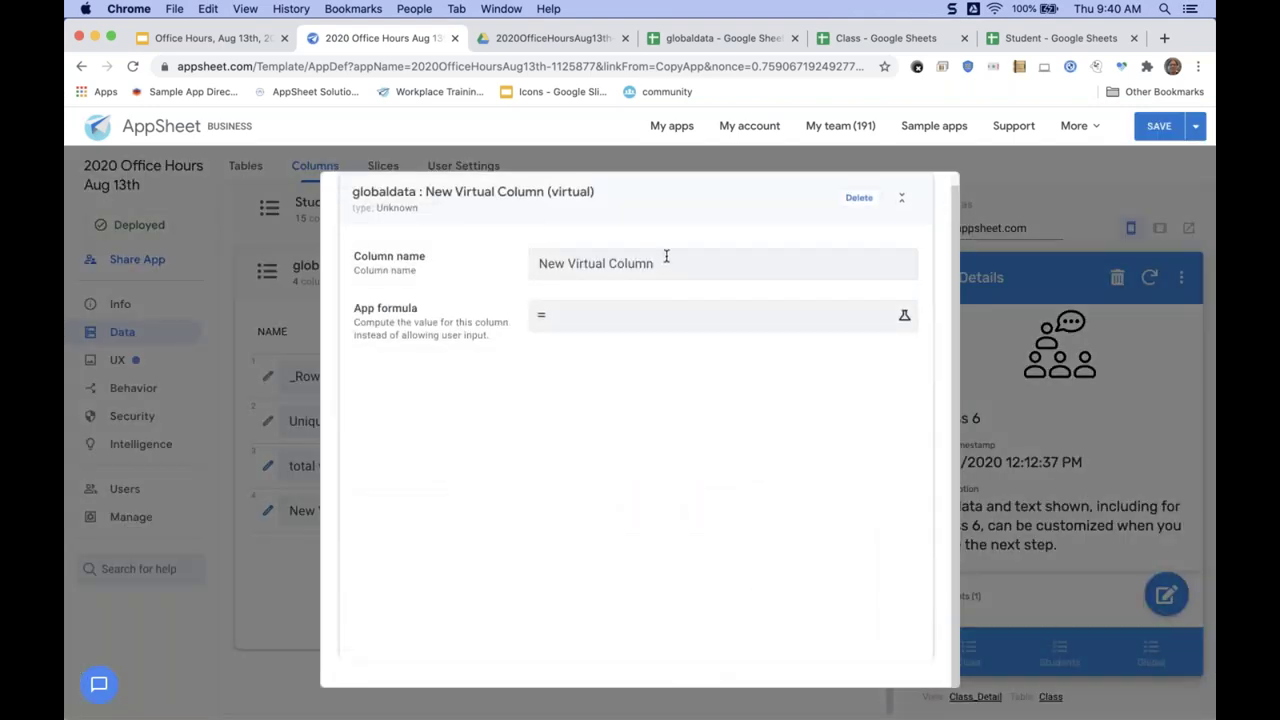
{"action": "triple_click", "coordinate": [666, 259]}
{"action": "type", "text": "Total Wi"}
{"action": "key", "text": "BackSpace"}
{"action": "type", "text": "eights"}
Enter the formula select(Student[Weight-Kg],True), correcting Students to the Student table.
{"action": "left_click", "coordinate": [648, 315]}
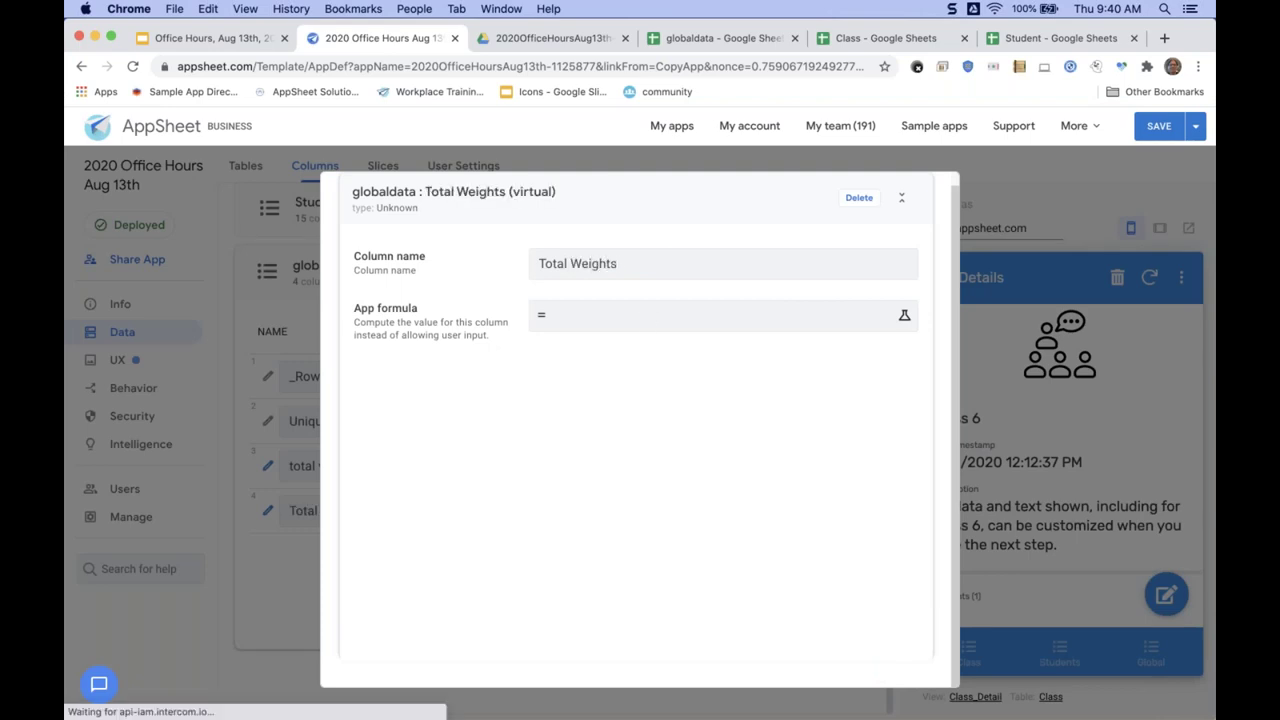
{"action": "type", "text": "select("}
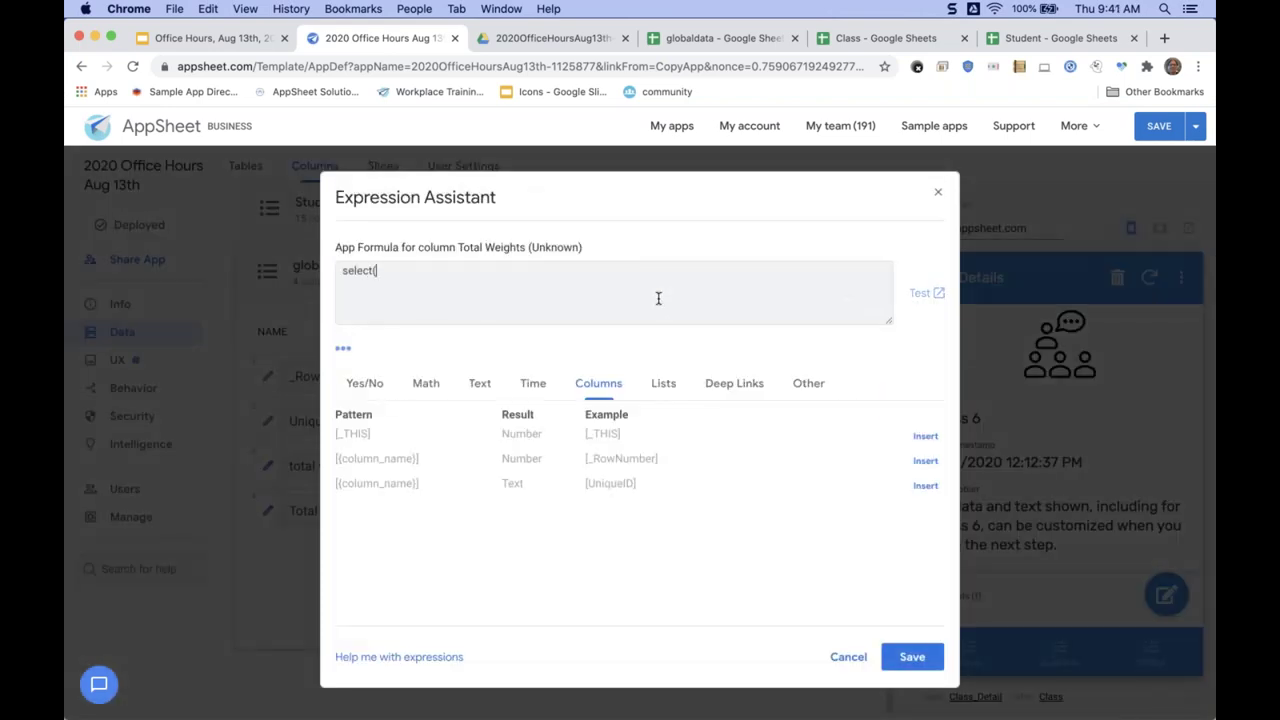
{"action": "type", "text": "Students[Wight-Kg],True"}
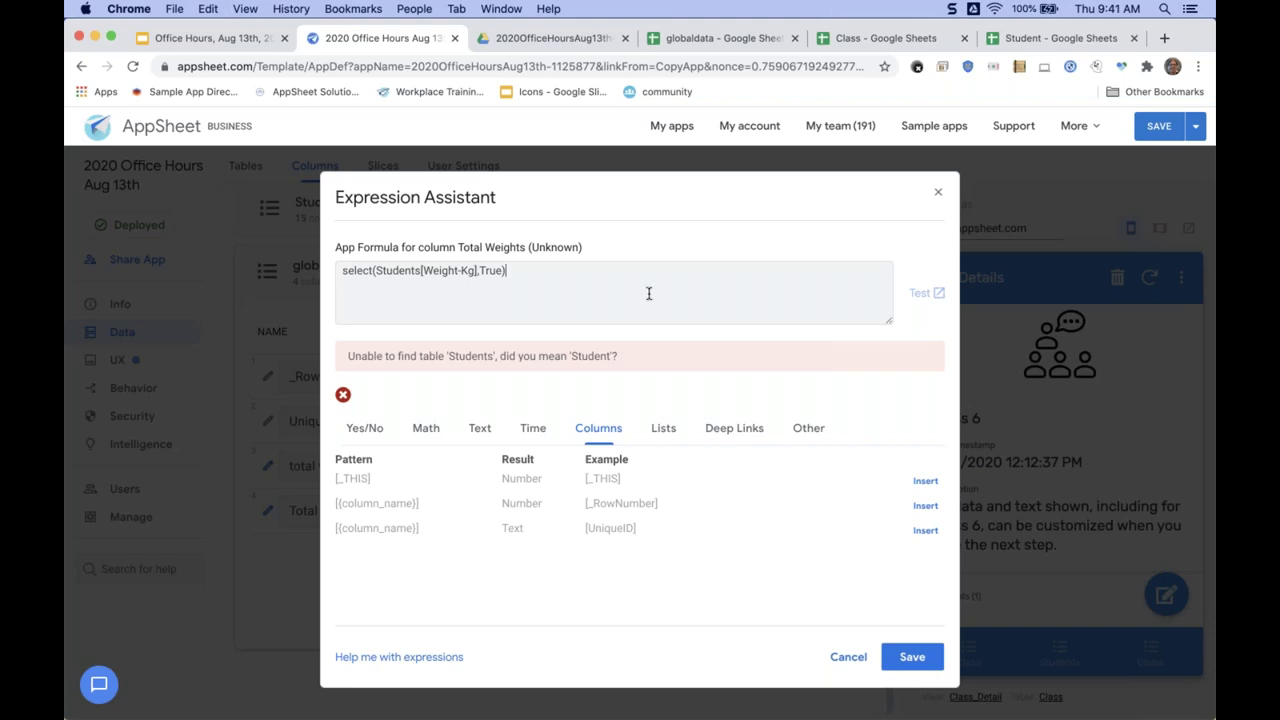
{"action": "left_click", "coordinate": [420, 270]}
{"action": "key", "text": "BackSpace"}
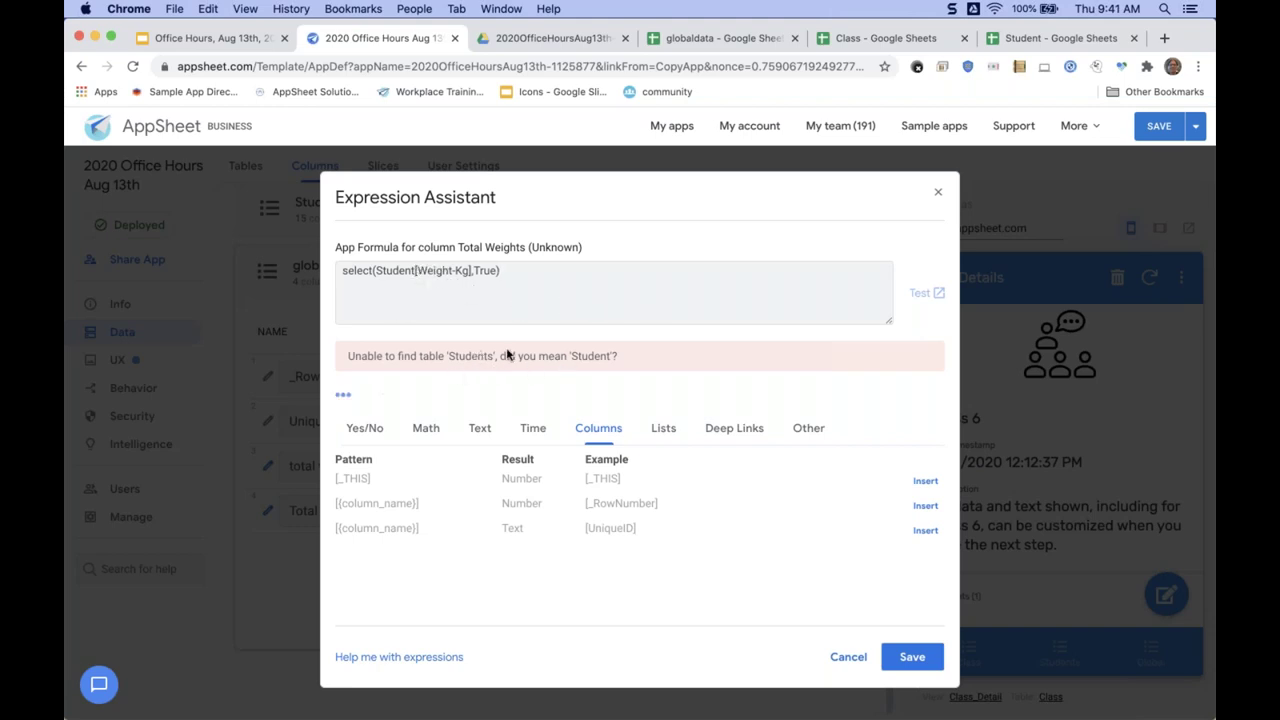
{"action": "type", "text": "s"}
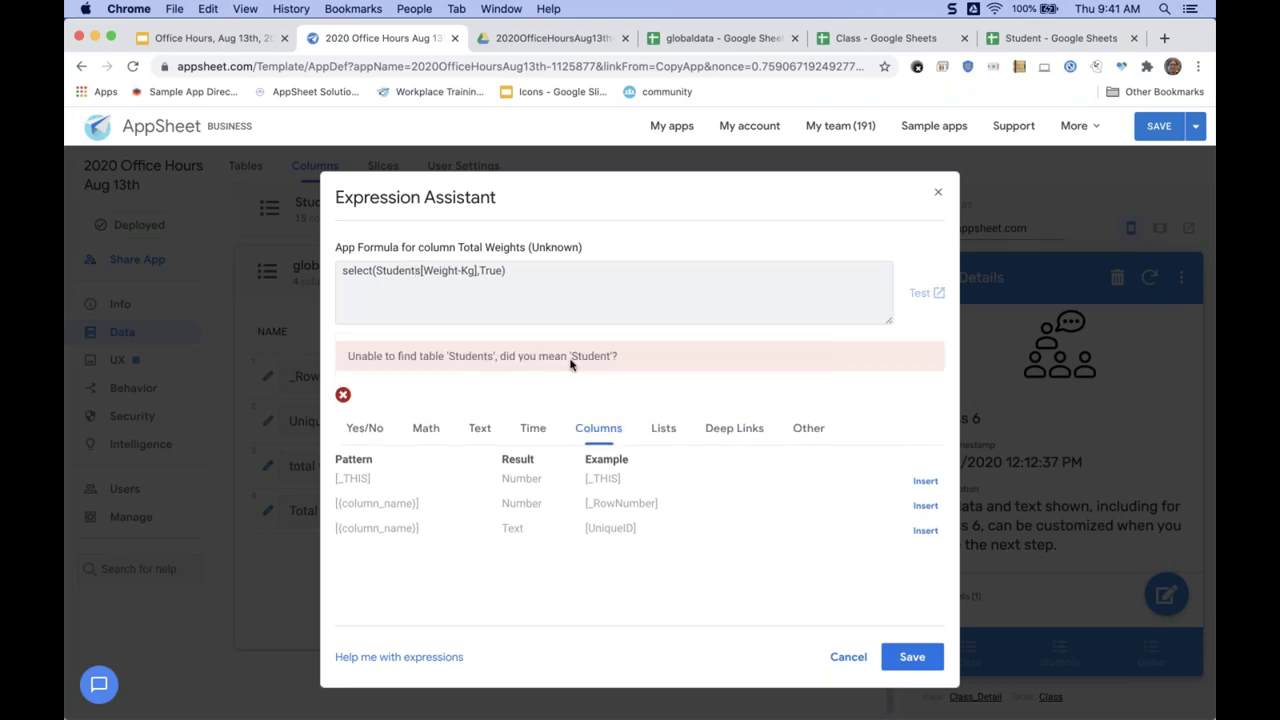
{"action": "scroll", "coordinate": [590, 365], "scroll_direction": "up", "scroll_amount": 5, "text": "ctrl"}
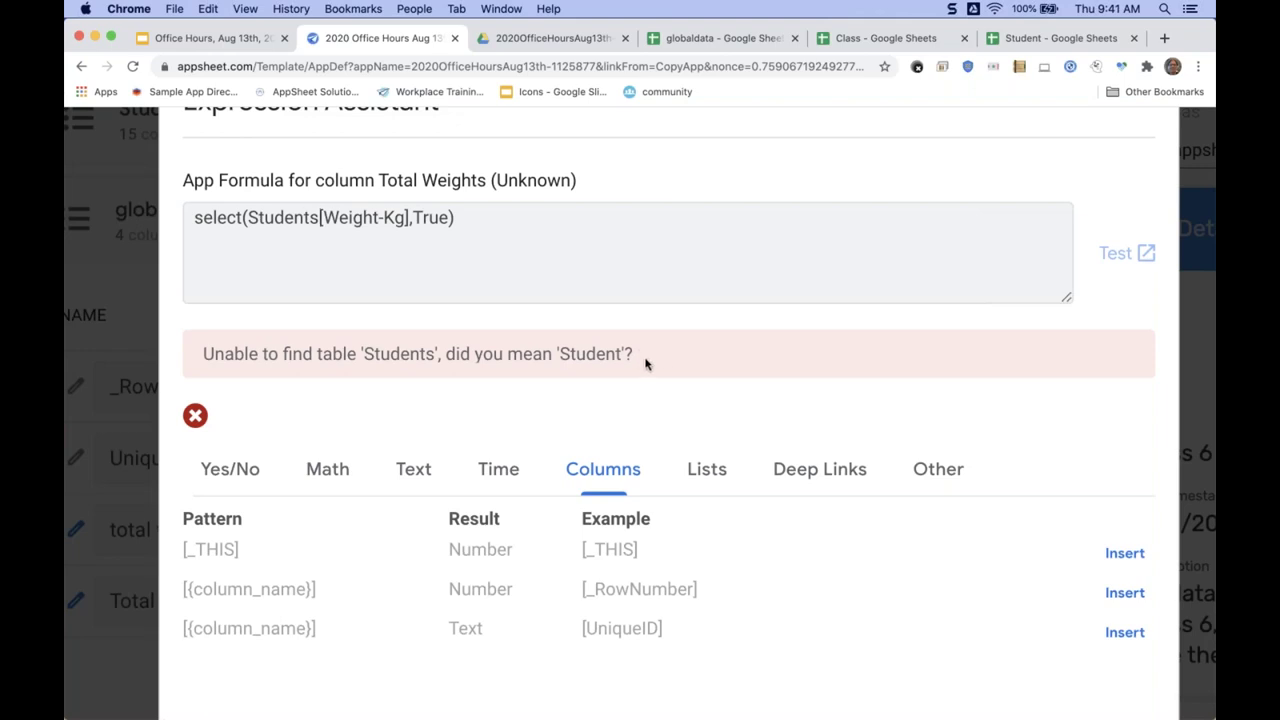
{"action": "key", "text": "super+0"}
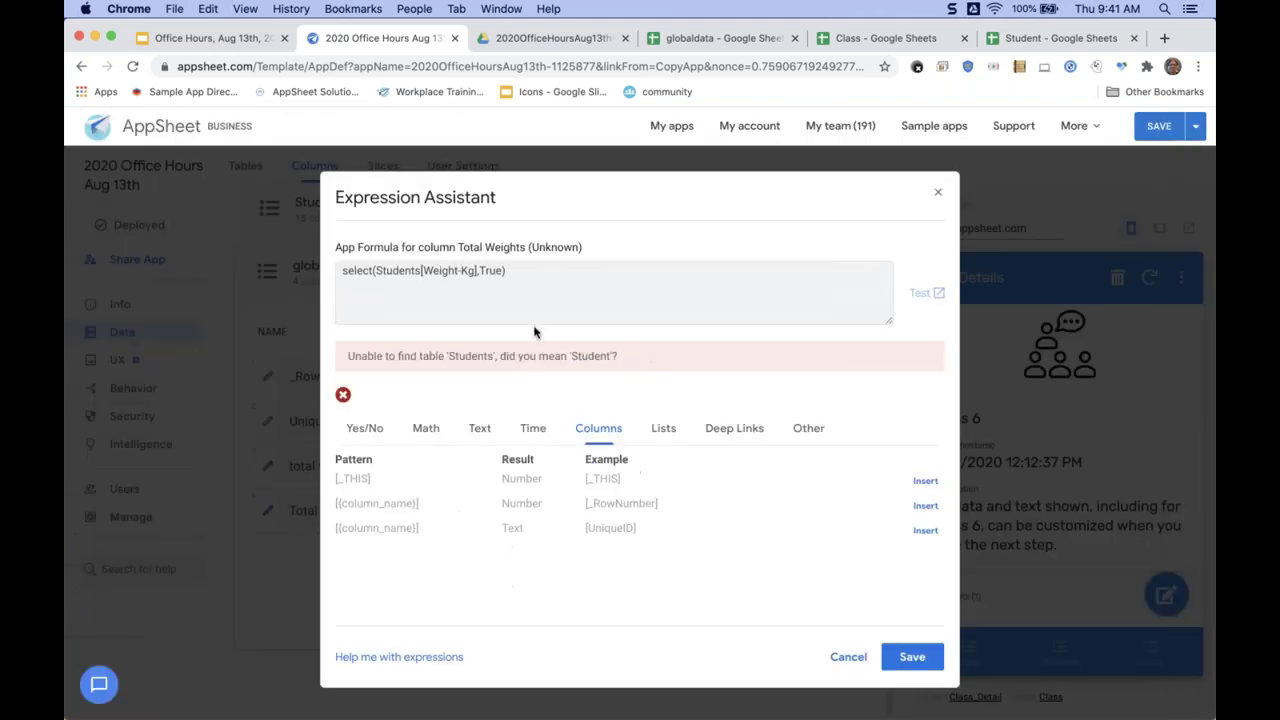
{"action": "key", "text": "BackSpace"}
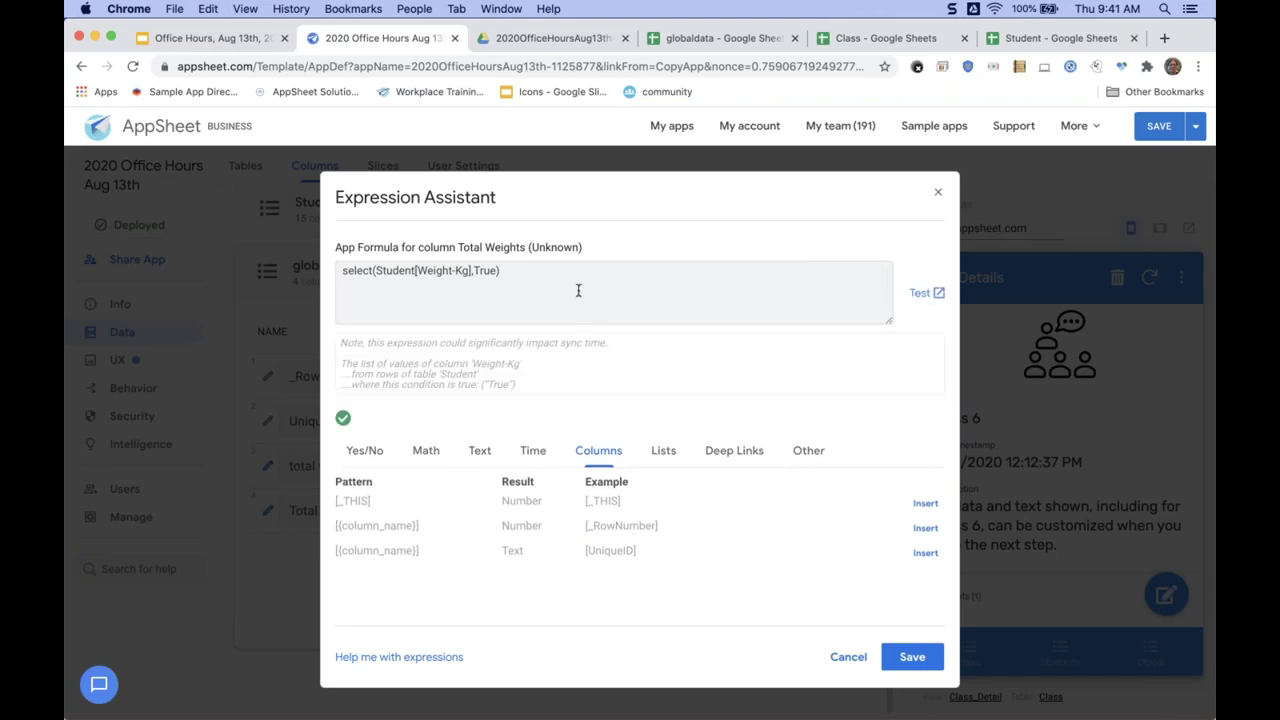
Wrap the formula in SUM() and save the Total Weights column and the app.
{"action": "left_click", "coordinate": [342, 271]}
{"action": "type", "text": "SUM("}
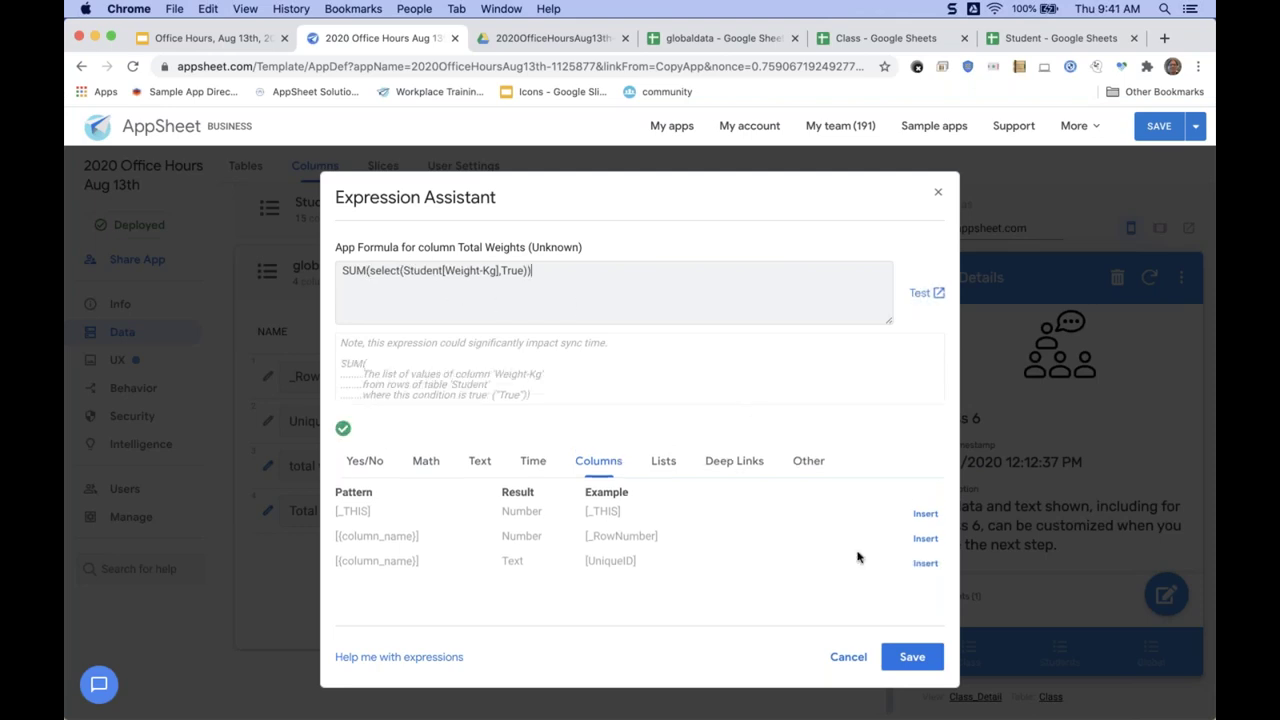
{"action": "left_click", "coordinate": [906, 657]}
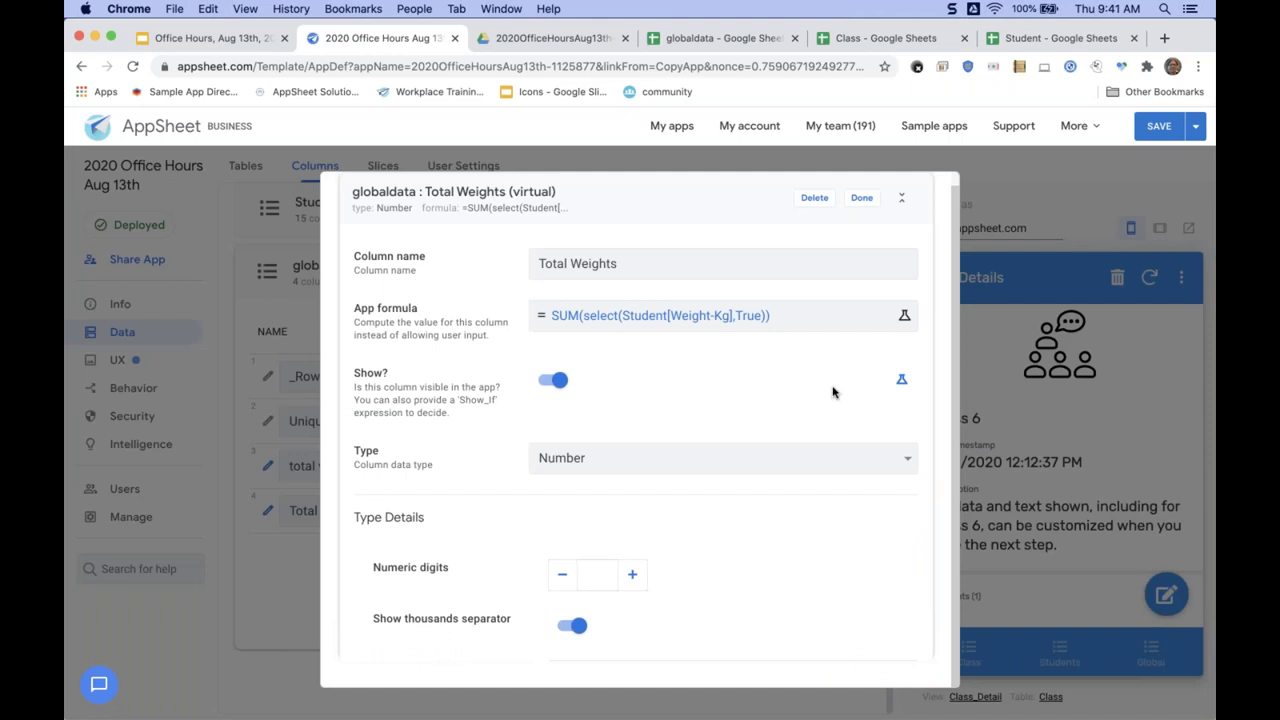
{"action": "left_click", "coordinate": [862, 198]}
{"action": "left_click", "coordinate": [1160, 126]}
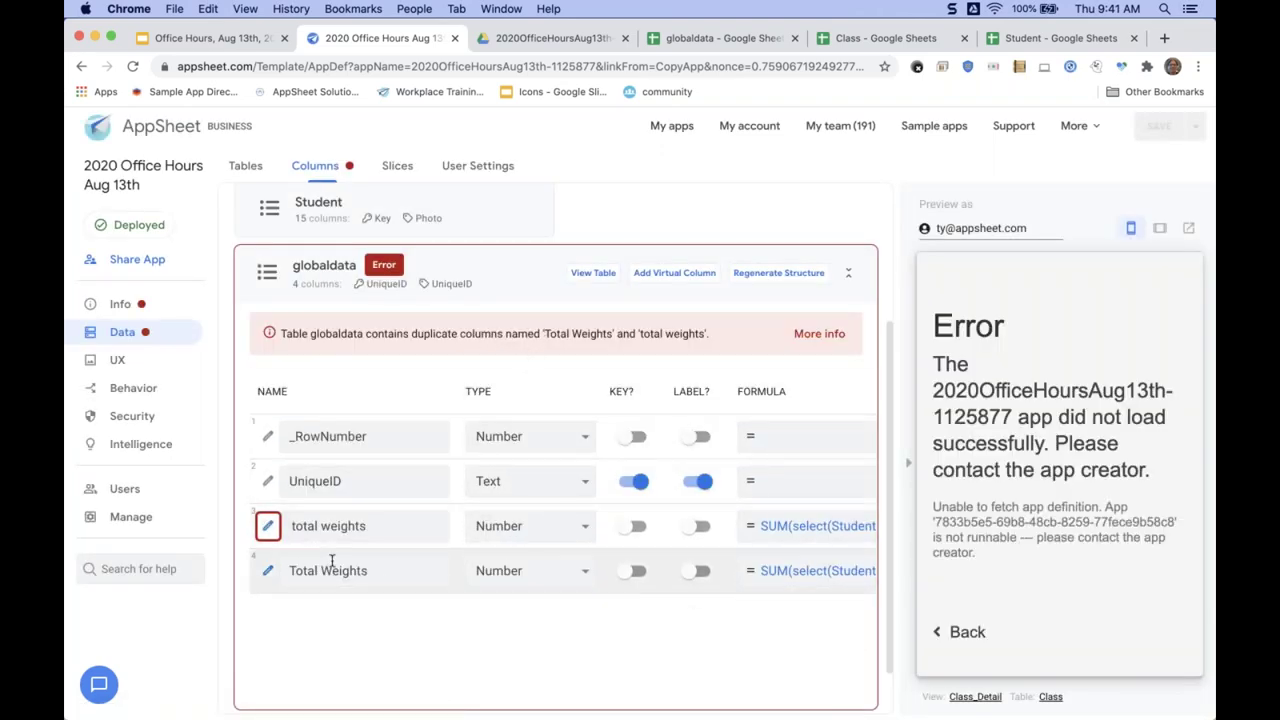
Delete the duplicate lowercase 'total weights' column from globaldata, then expand the Class table's columns.
{"action": "left_click", "coordinate": [268, 527]}
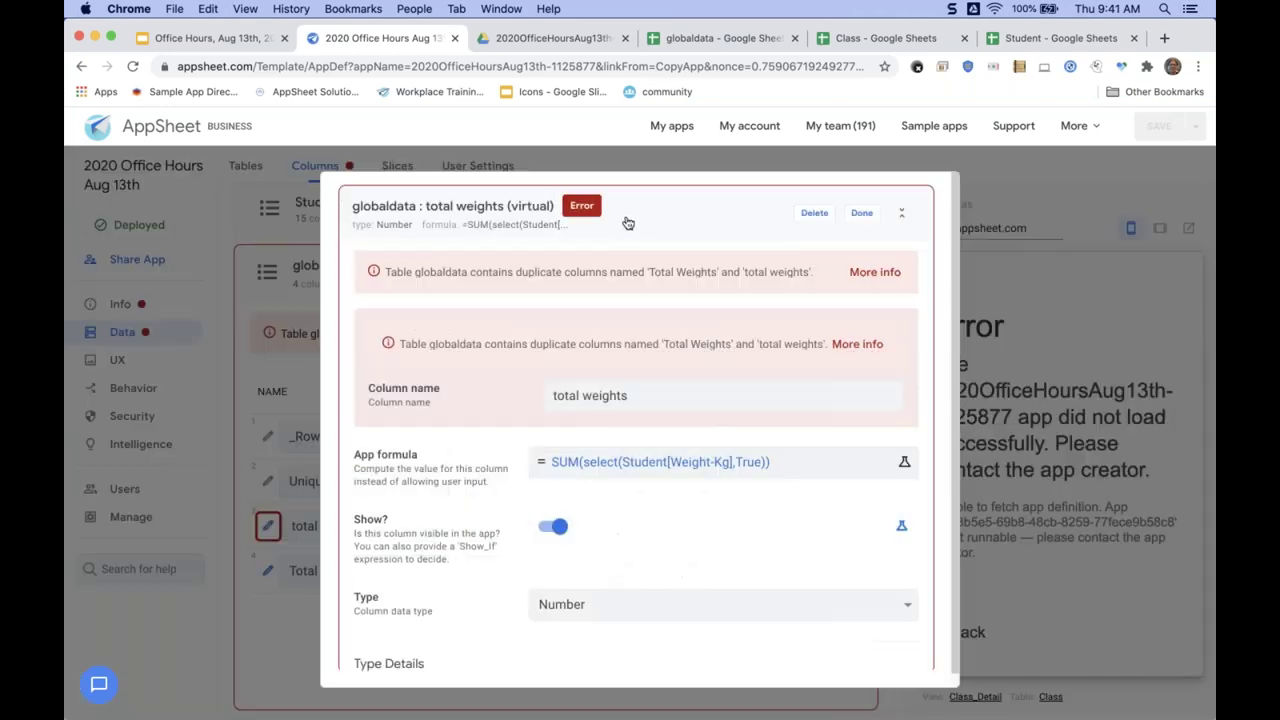
{"action": "left_click", "coordinate": [808, 214]}
{"action": "left_click", "coordinate": [799, 213]}
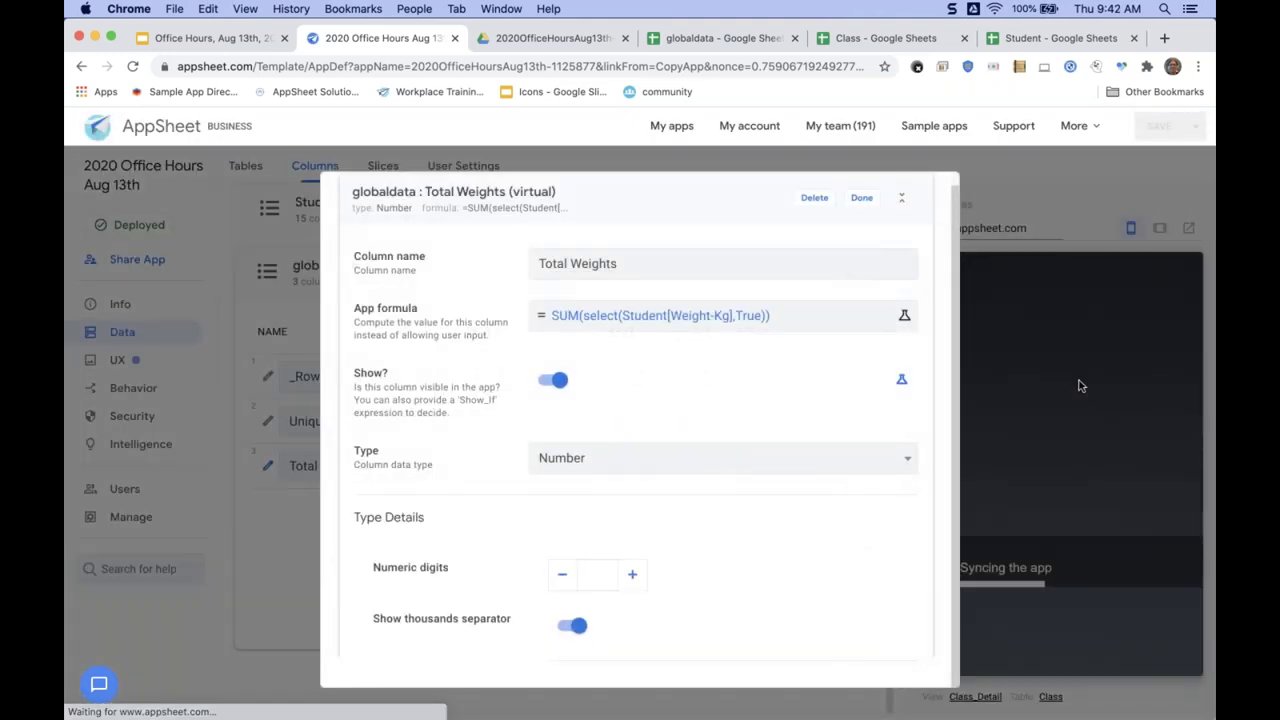
{"action": "left_click", "coordinate": [862, 198]}
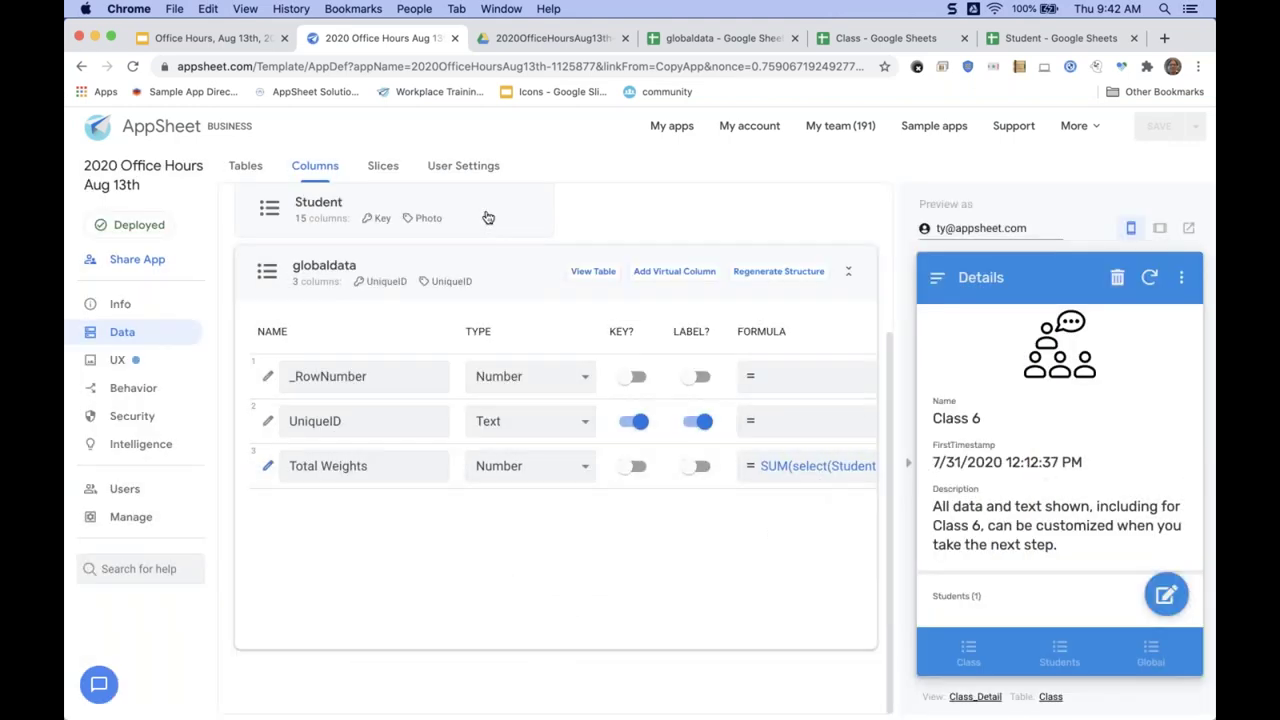
{"action": "scroll", "coordinate": [484, 235], "scroll_direction": "up", "scroll_amount": 3}
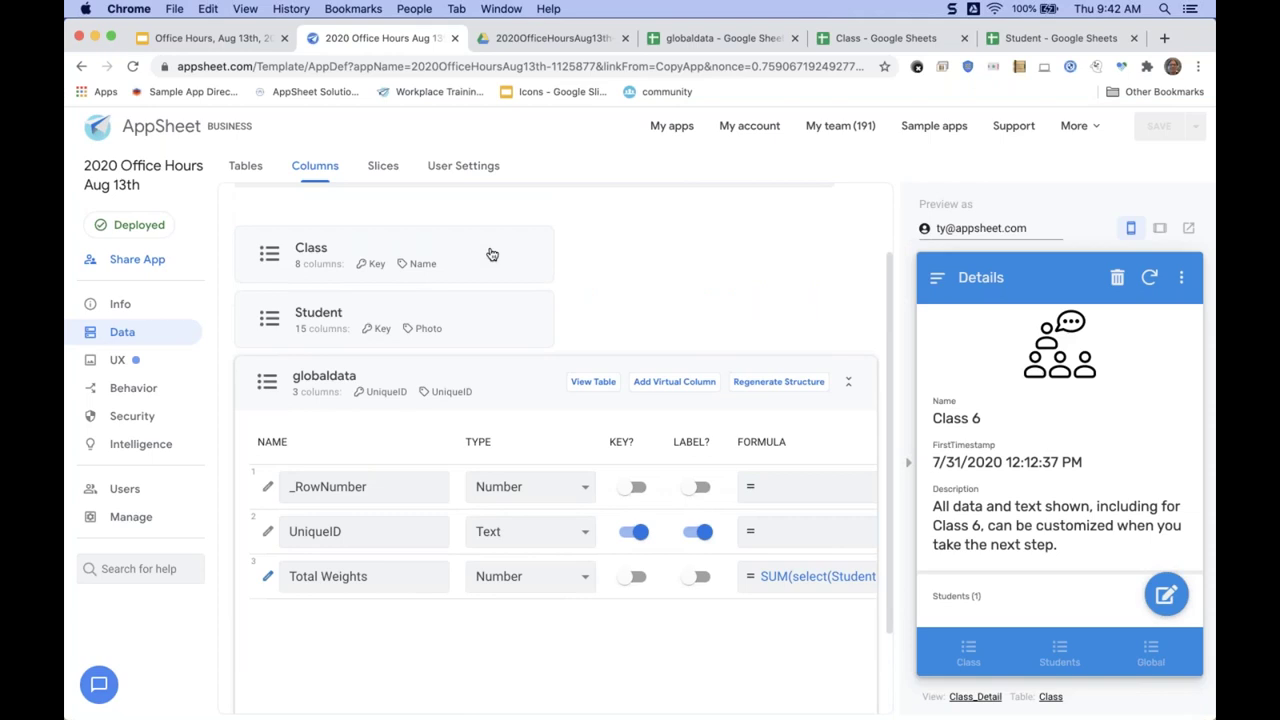
{"action": "left_click", "coordinate": [491, 254]}
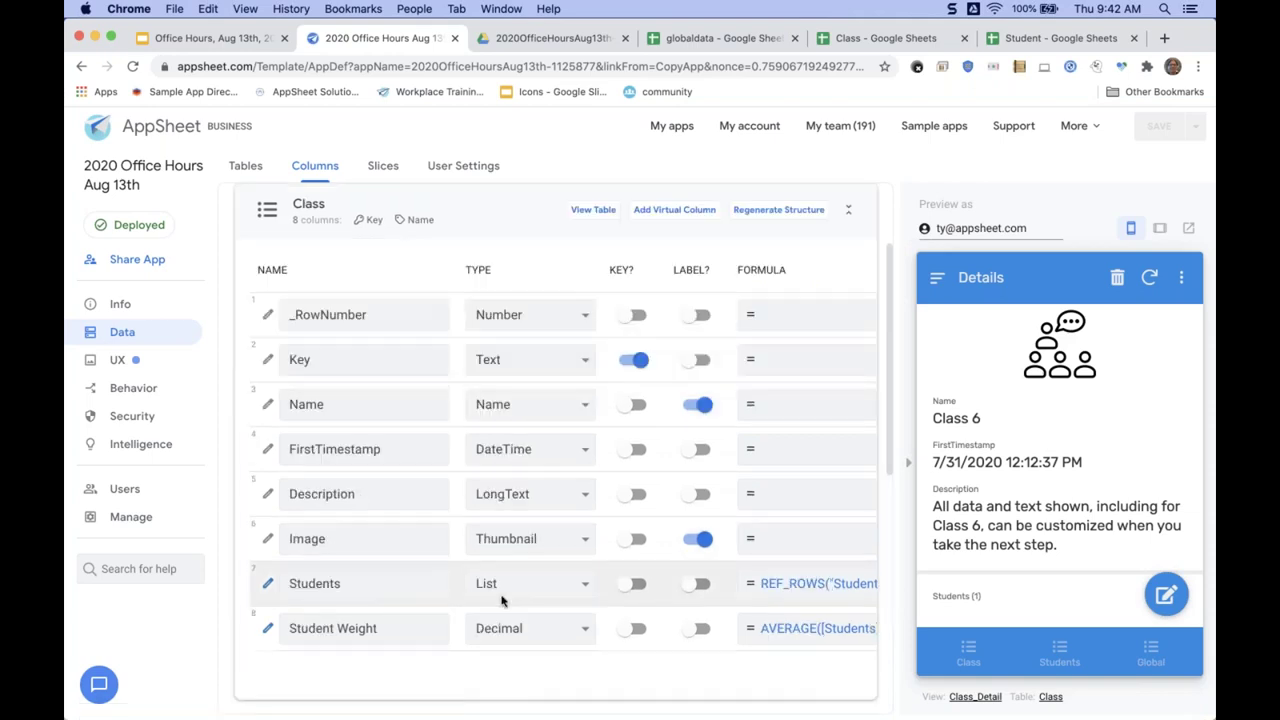
Add a virtual column named 'Percent of Total Weight' to the Class table.
{"action": "left_click", "coordinate": [334, 628]}
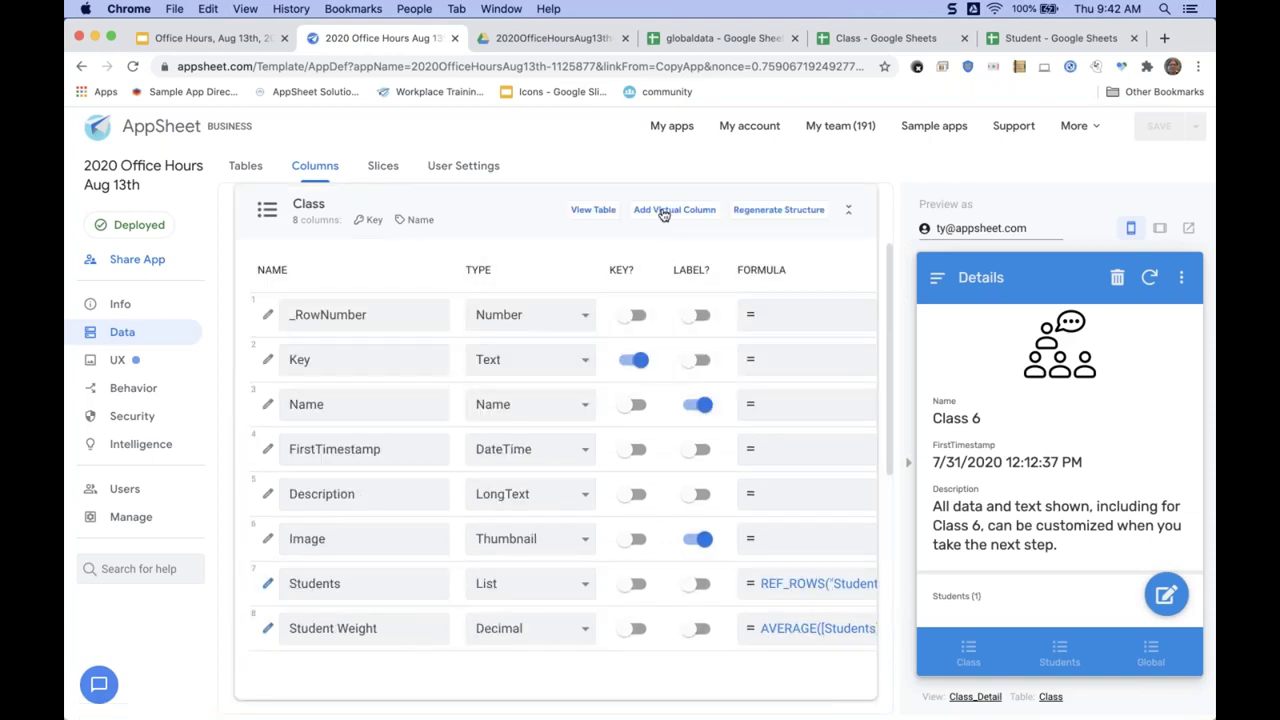
{"action": "left_click", "coordinate": [663, 212]}
{"action": "triple_click", "coordinate": [632, 262]}
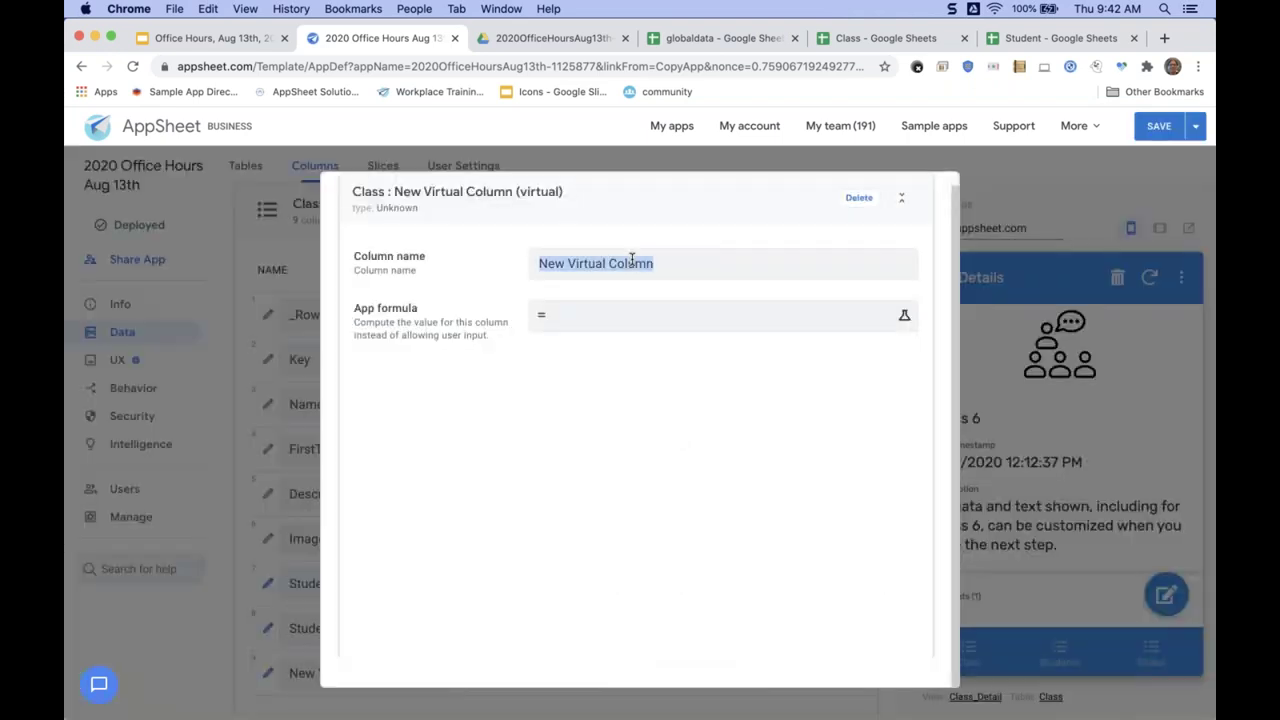
{"action": "type", "text": "Percent of "}
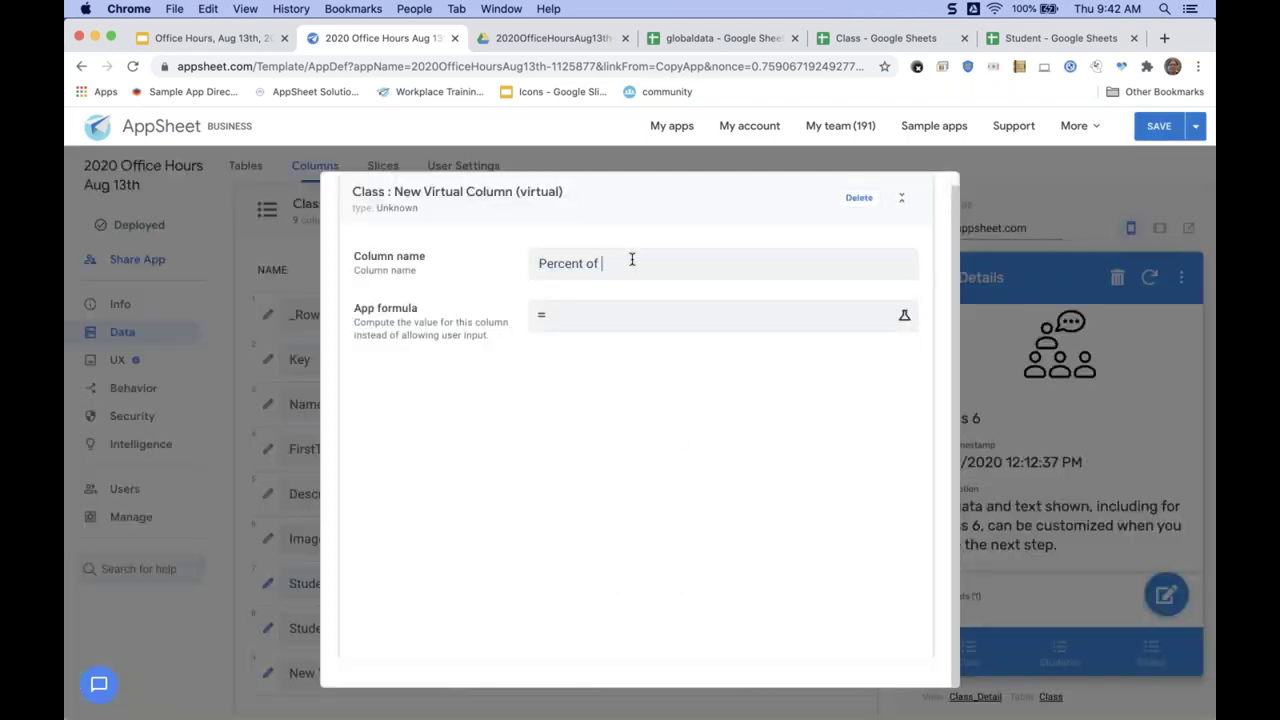
{"action": "type", "text": "Total Weight"}
Start its formula with SUM() over the Students' Weight-Kg column.
{"action": "left_click", "coordinate": [634, 320]}
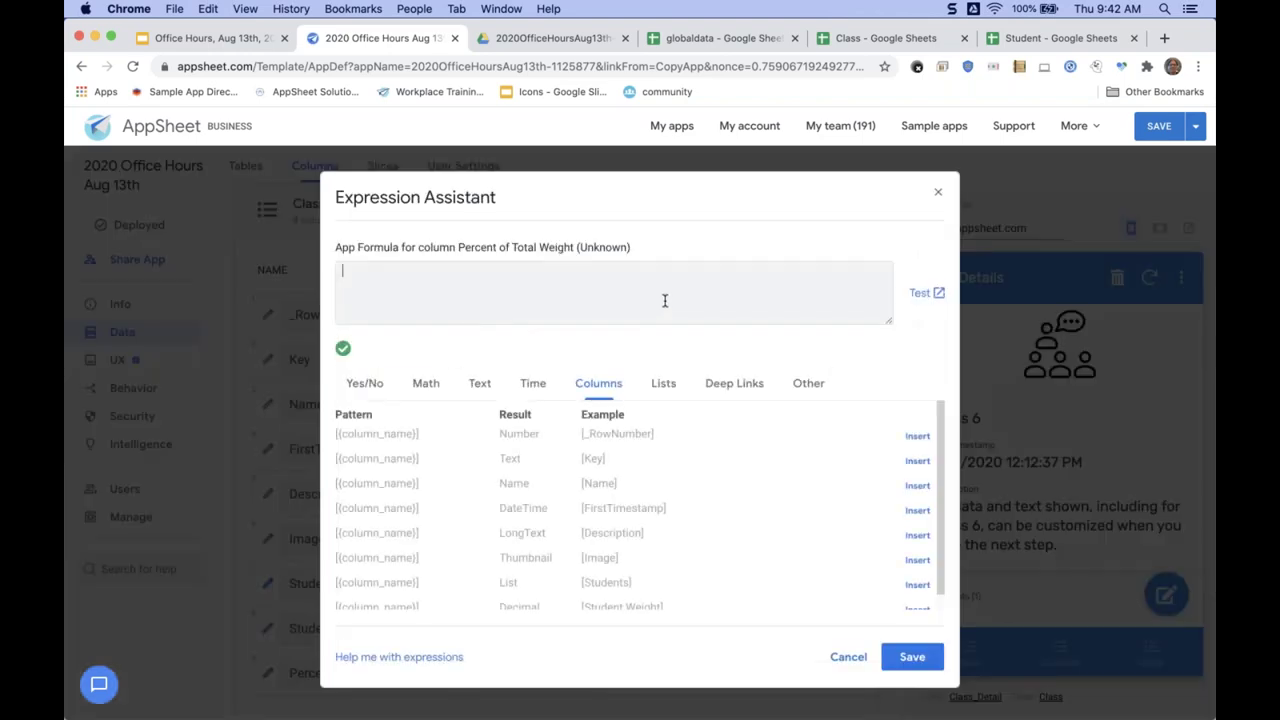
{"action": "scroll", "coordinate": [751, 528], "scroll_direction": "down", "scroll_amount": 1}
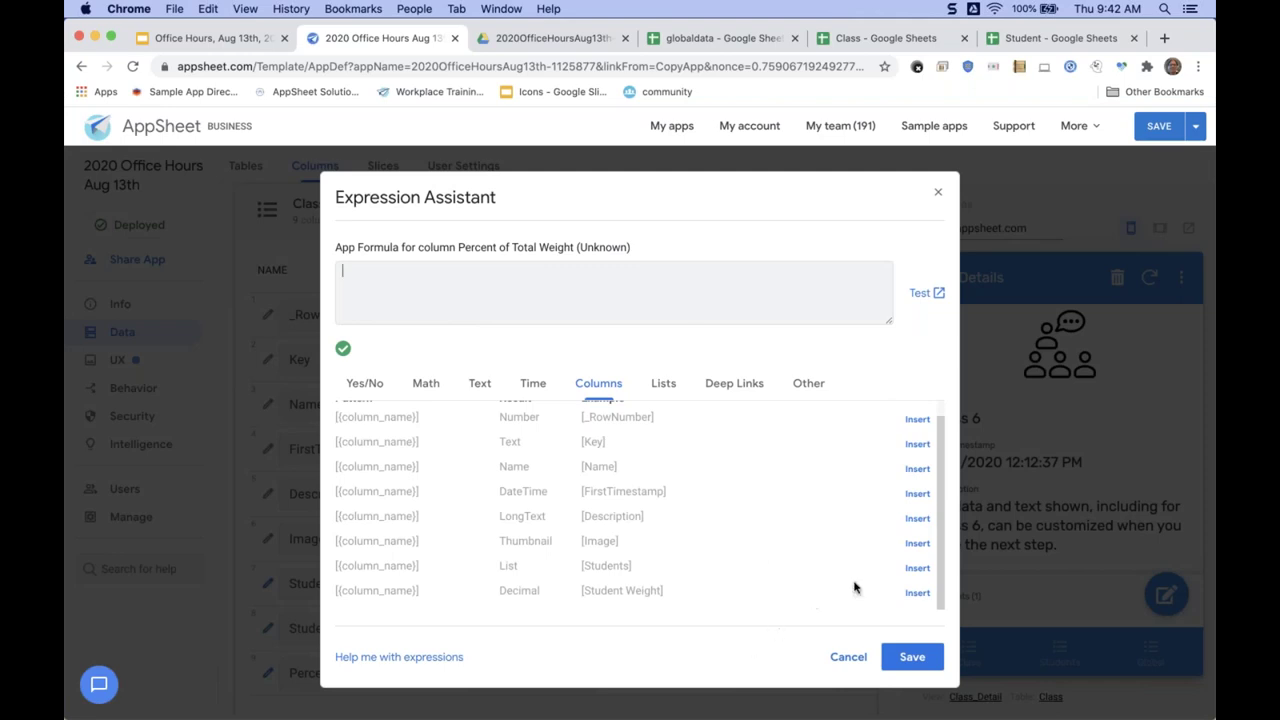
{"action": "left_click", "coordinate": [917, 567]}
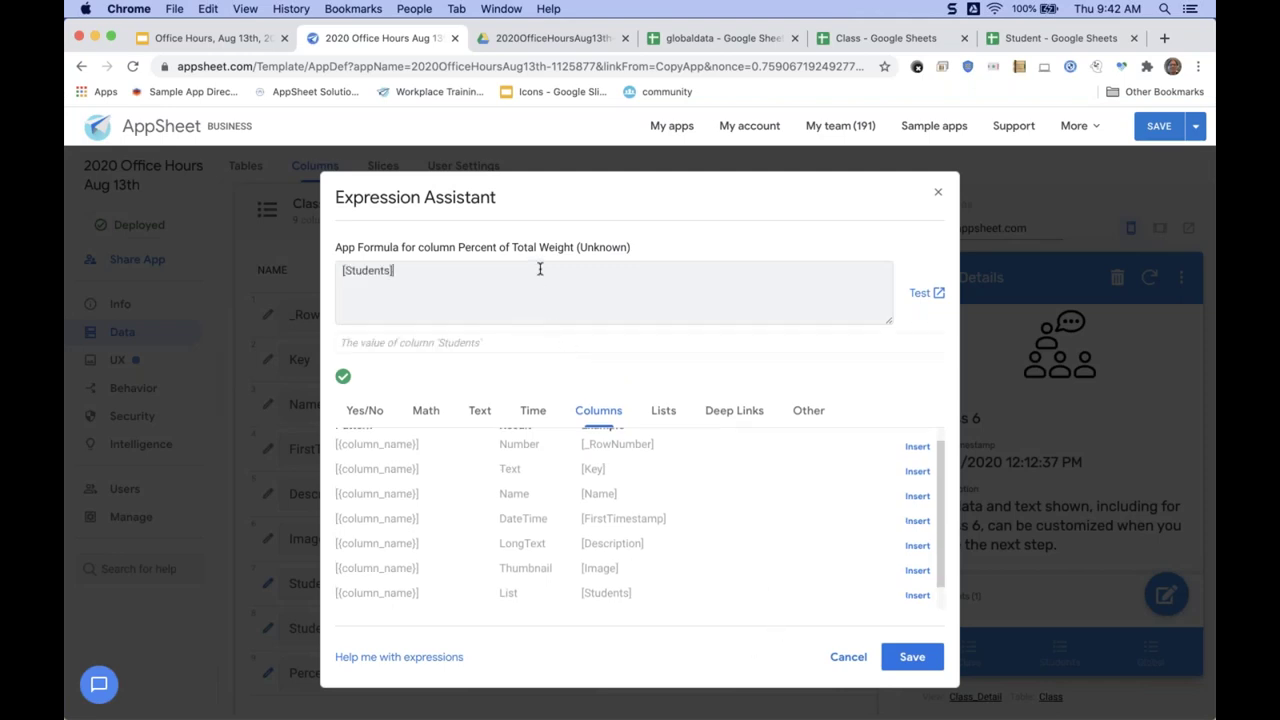
{"action": "type", "text": "["}
{"action": "type", "text": "Weigfht-K"}
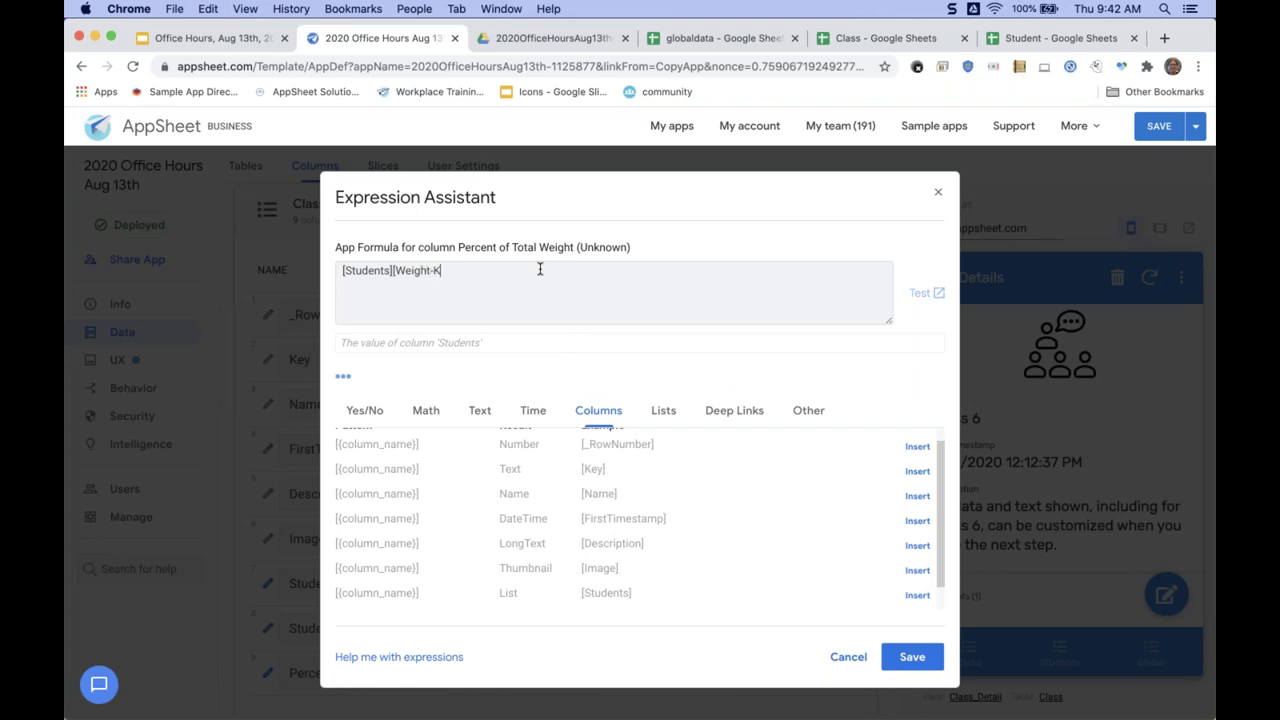
{"action": "type", "text": "SUM("}
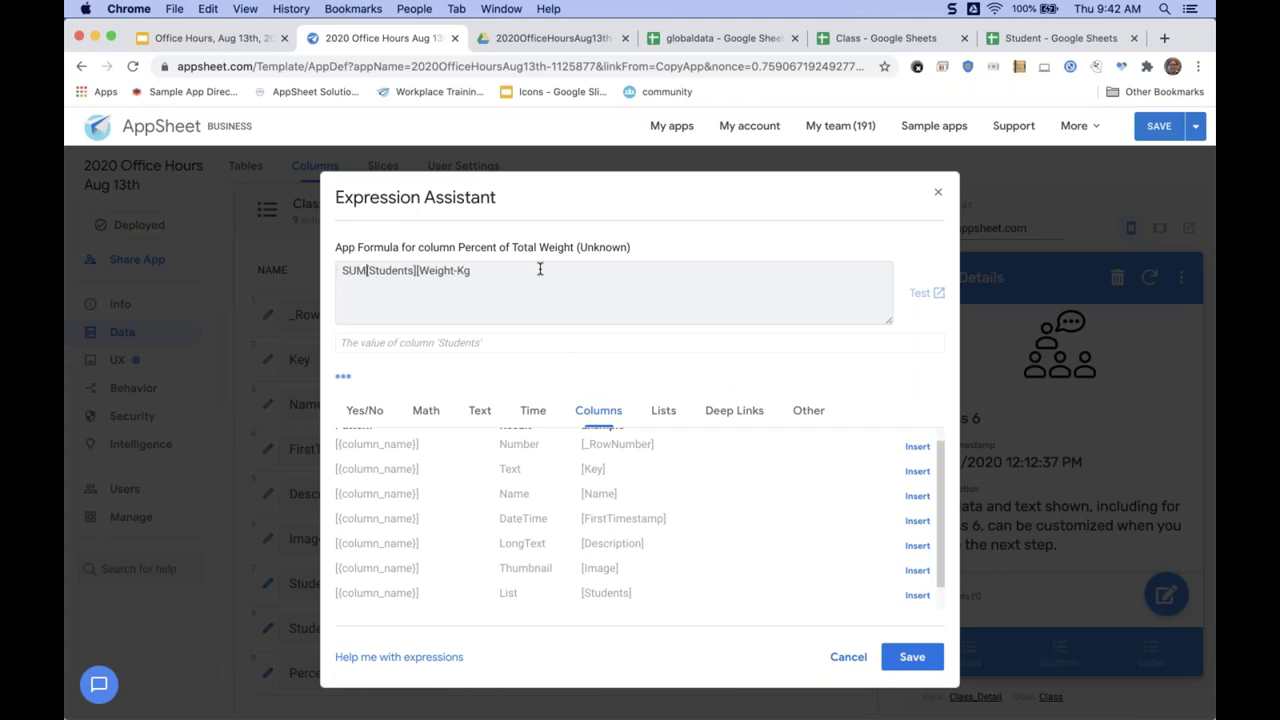
Divide the sum by Any(globaldata[Student Weight]) and save the formula.
{"action": "left_click", "coordinate": [540, 269]}
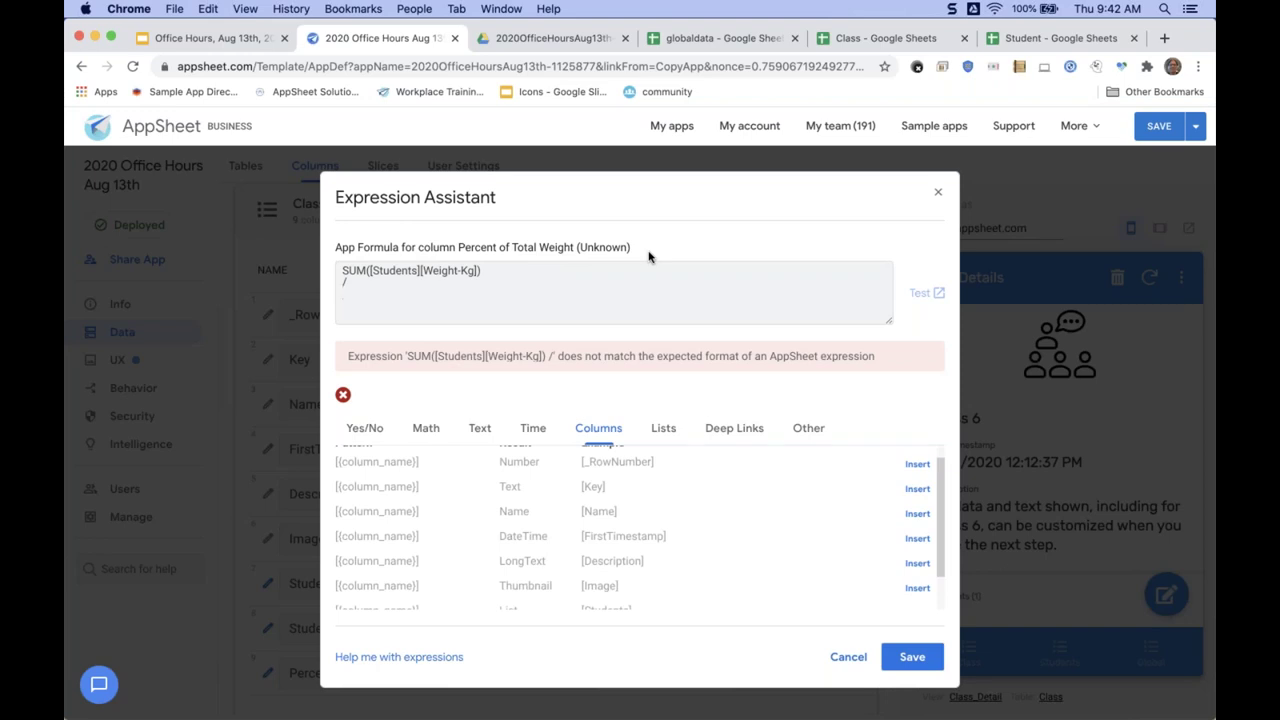
{"action": "type", "text": "Any("}
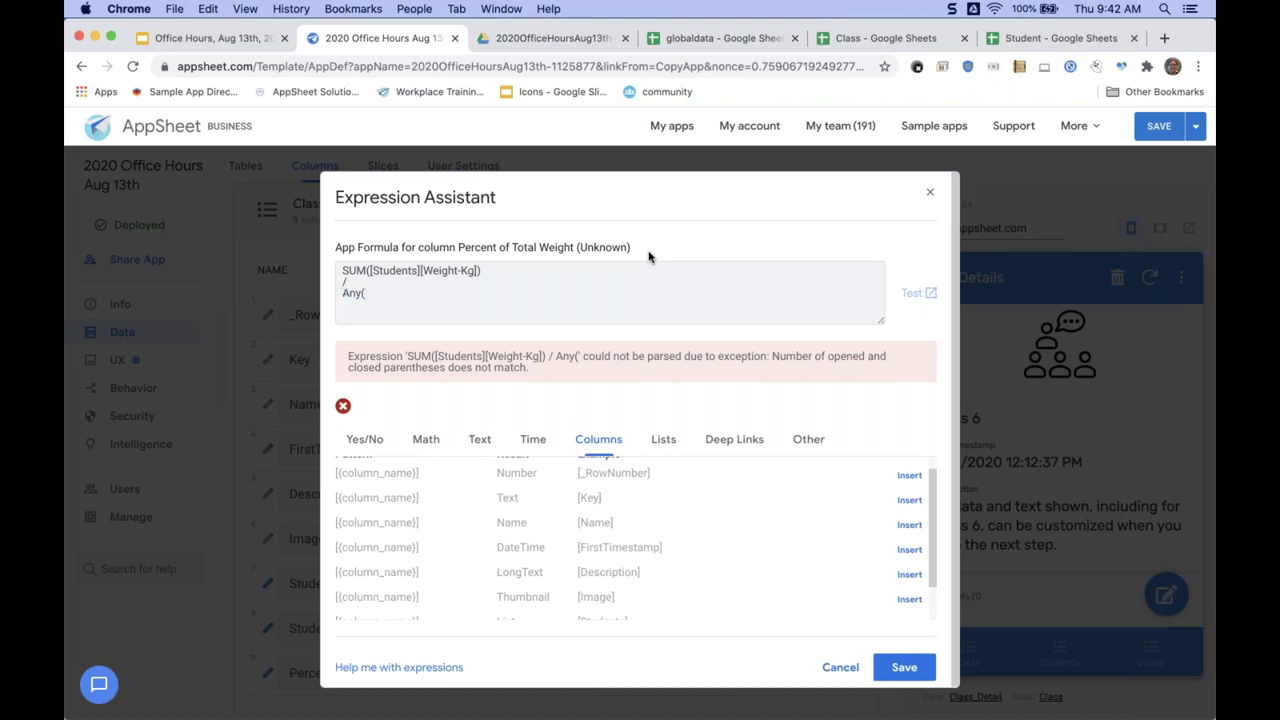
{"action": "type", "text": "globaldata["}
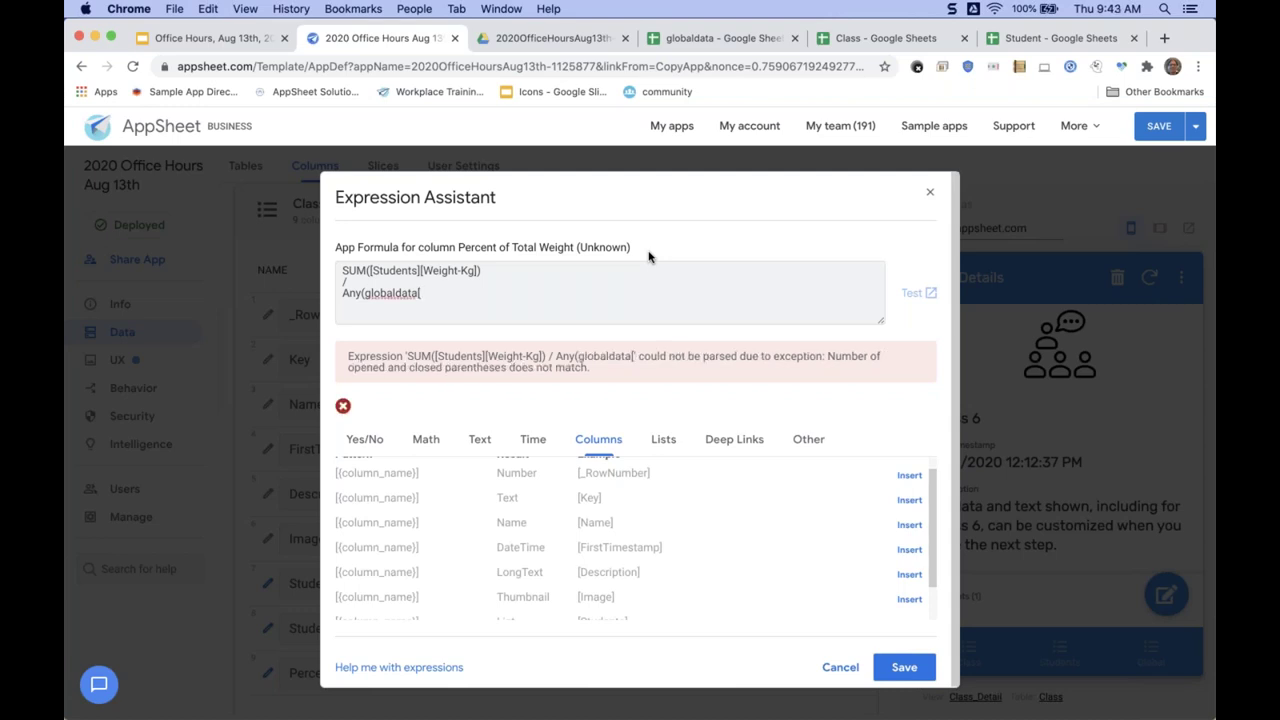
{"action": "type", "text": "To"}
{"action": "type", "text": "tal Wieight"}
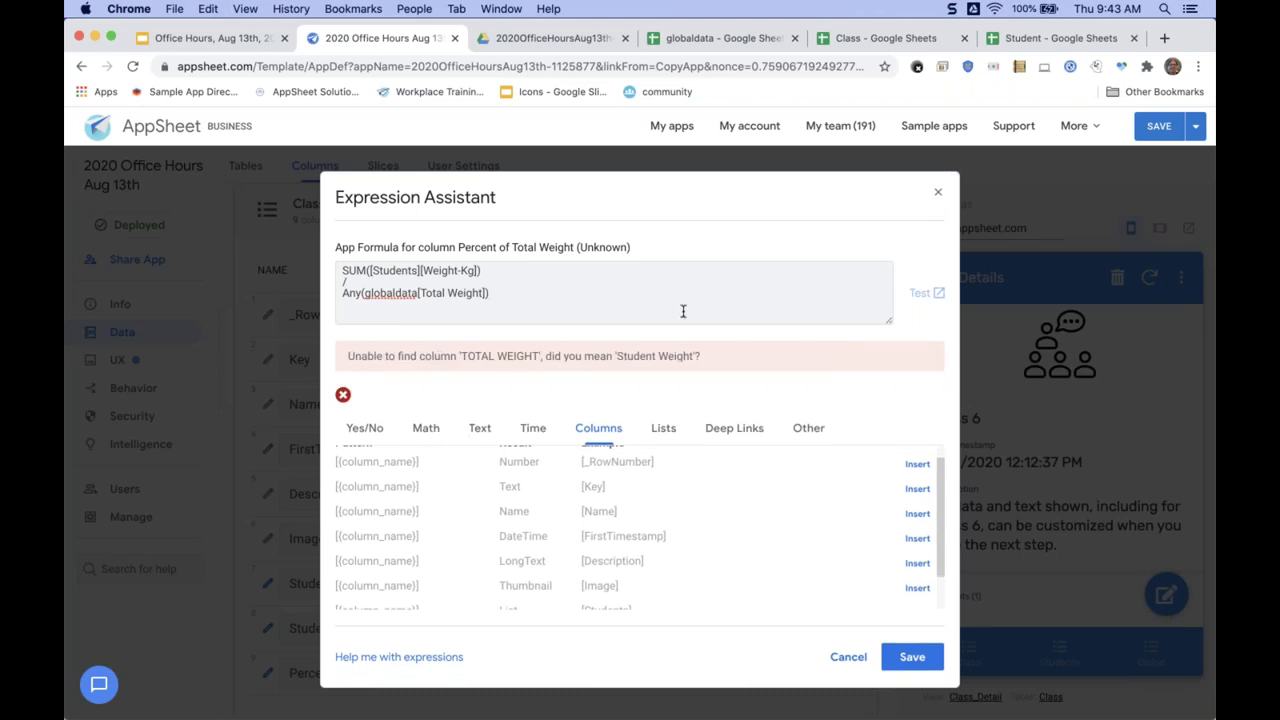
{"action": "double_click", "coordinate": [637, 358]}
{"action": "key", "text": "super+c"}
{"action": "double_click", "coordinate": [430, 293]}
{"action": "key", "text": "super+v"}
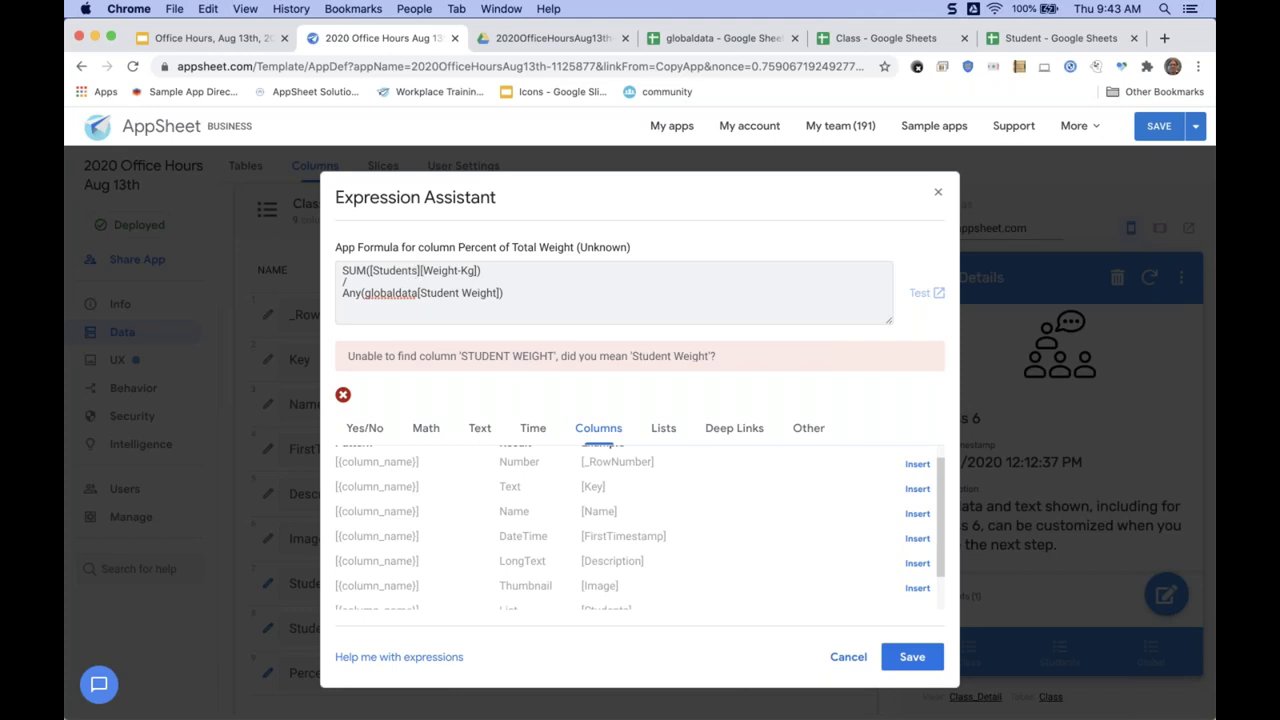
{"action": "left_click", "coordinate": [902, 657]}
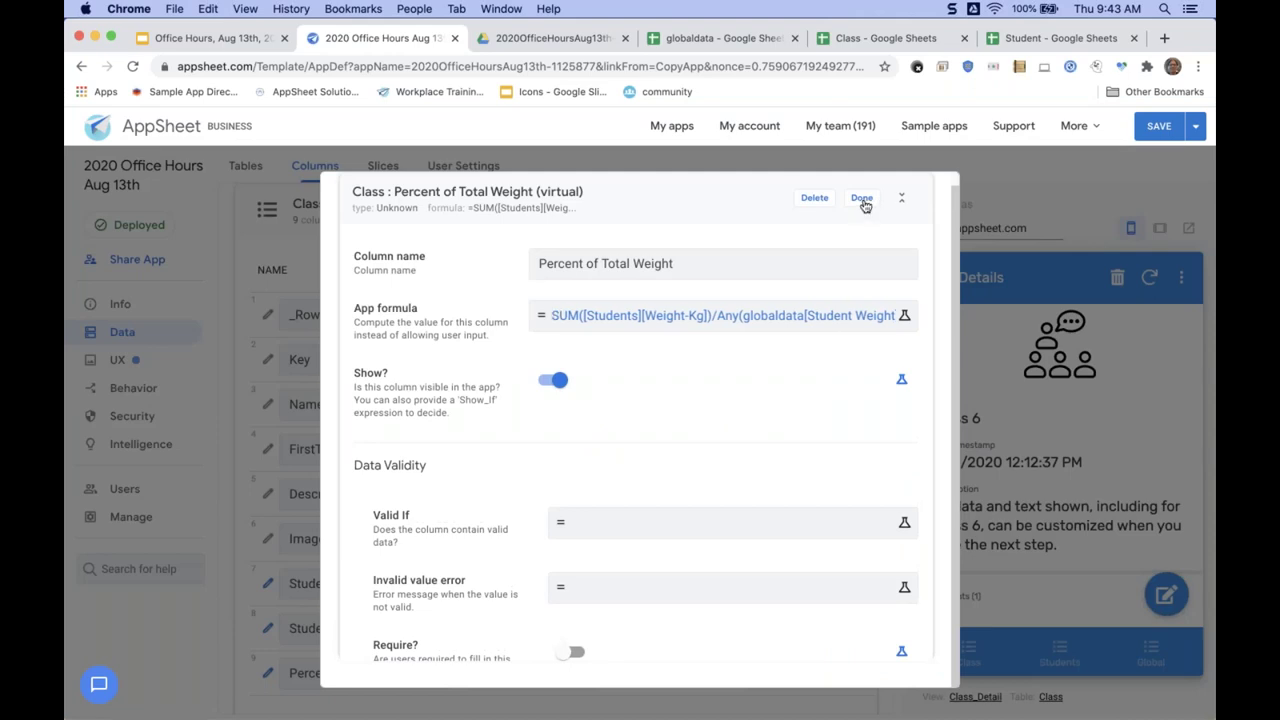
Copy the 'Total Weights' name and change the formula's divisor to Any(globaldata[Total Weights]).
{"action": "left_click", "coordinate": [864, 205]}
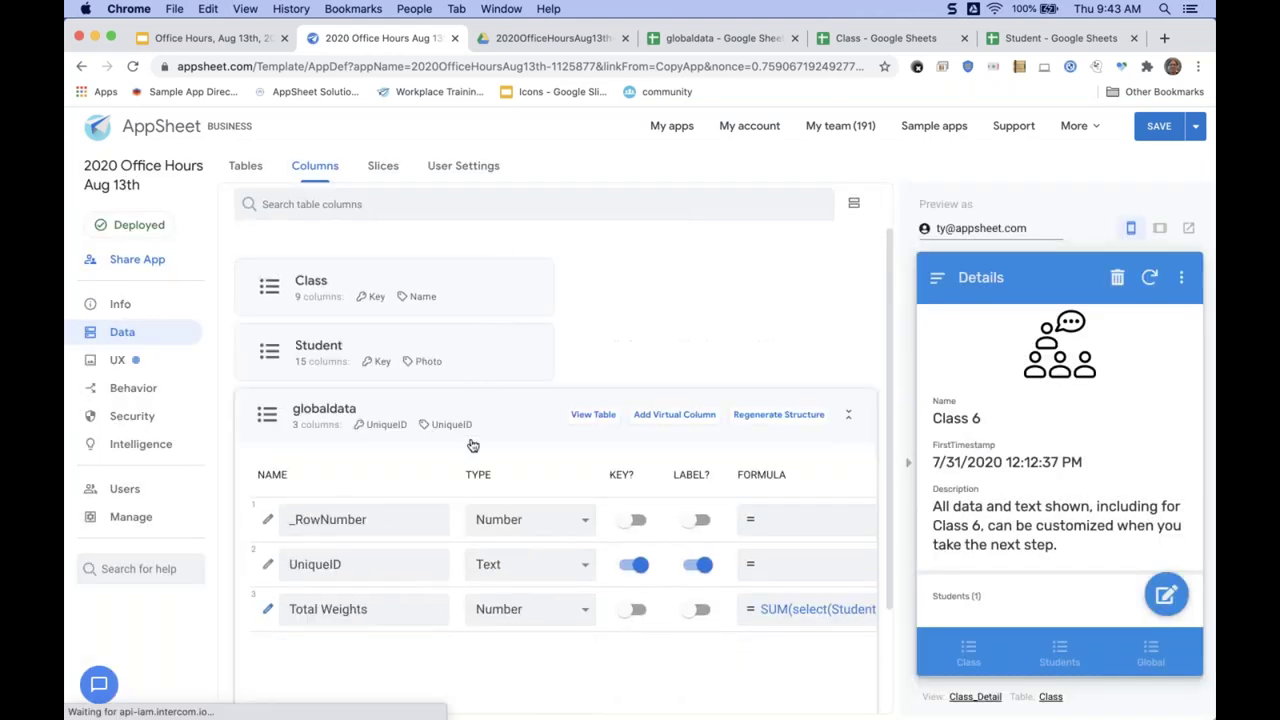
{"action": "triple_click", "coordinate": [370, 608]}
{"action": "key", "text": "ctrl+c"}
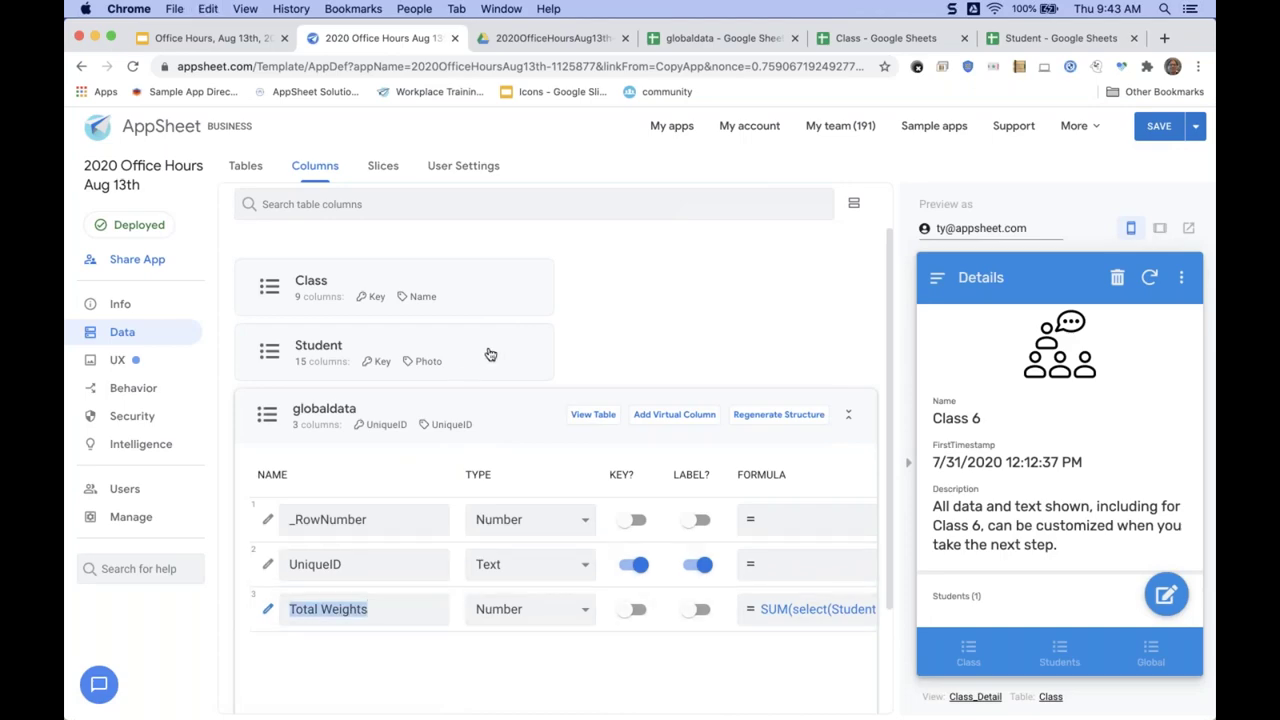
{"action": "key", "text": "Return"}
{"action": "scroll", "coordinate": [580, 600], "scroll_direction": "down", "scroll_amount": 2}
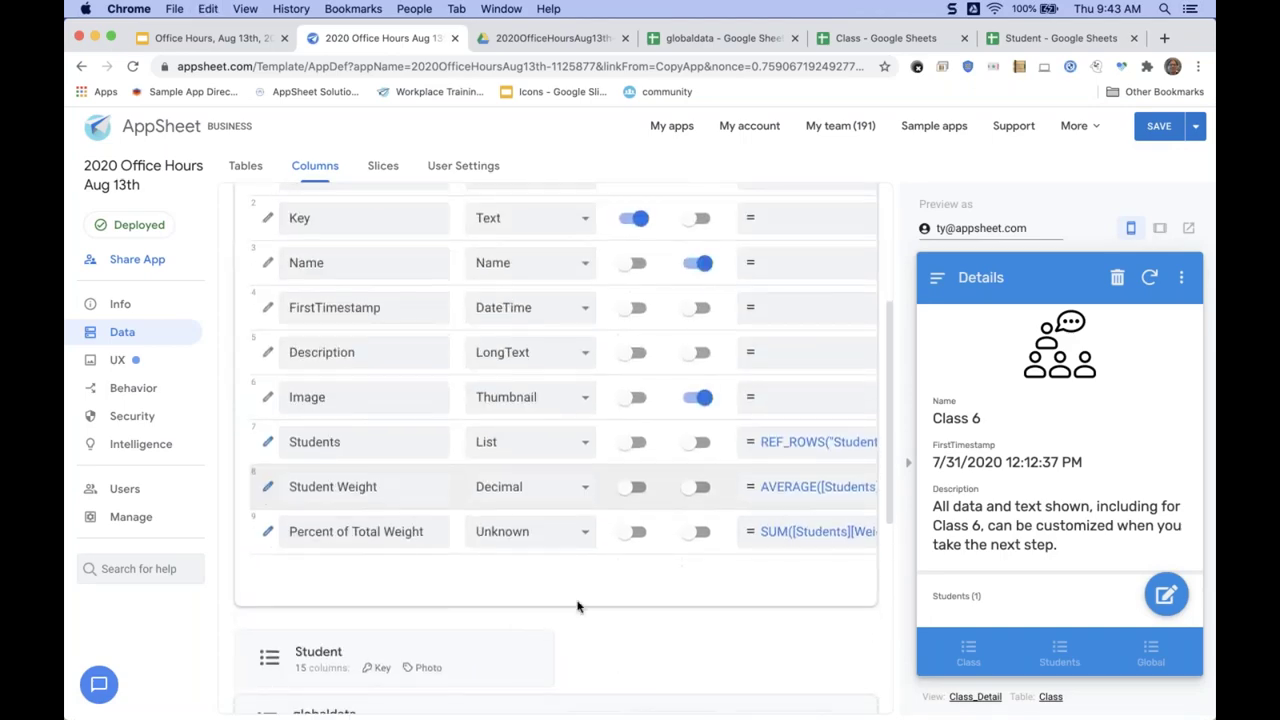
{"action": "left_click", "coordinate": [810, 531]}
{"action": "double_click", "coordinate": [439, 292]}
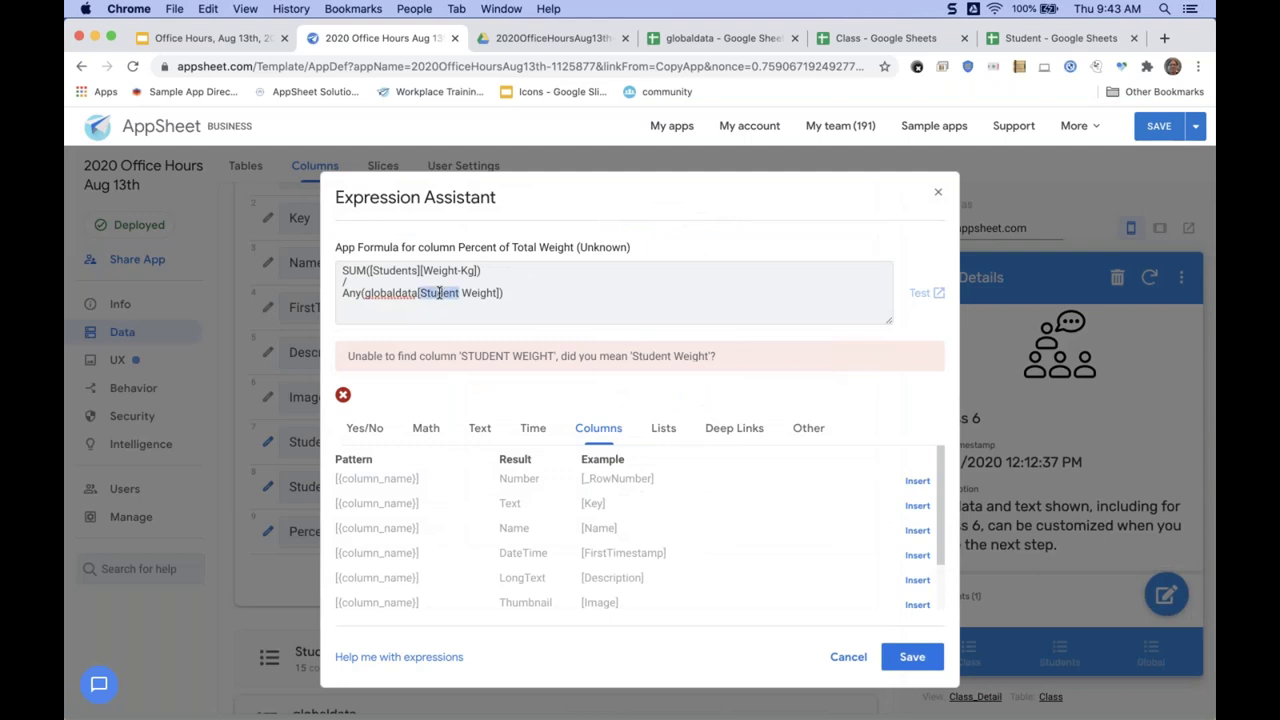
{"action": "key", "text": "ctrl+v"}
{"action": "key", "text": "shift+Right"}
{"action": "key", "text": "shift+Right"}
{"action": "key", "text": "shift+Right"}
{"action": "key", "text": "shift+Right"}
{"action": "key", "text": "shift+Right"}
{"action": "key", "text": "shift+Right"}
{"action": "key", "text": "shift+Right"}
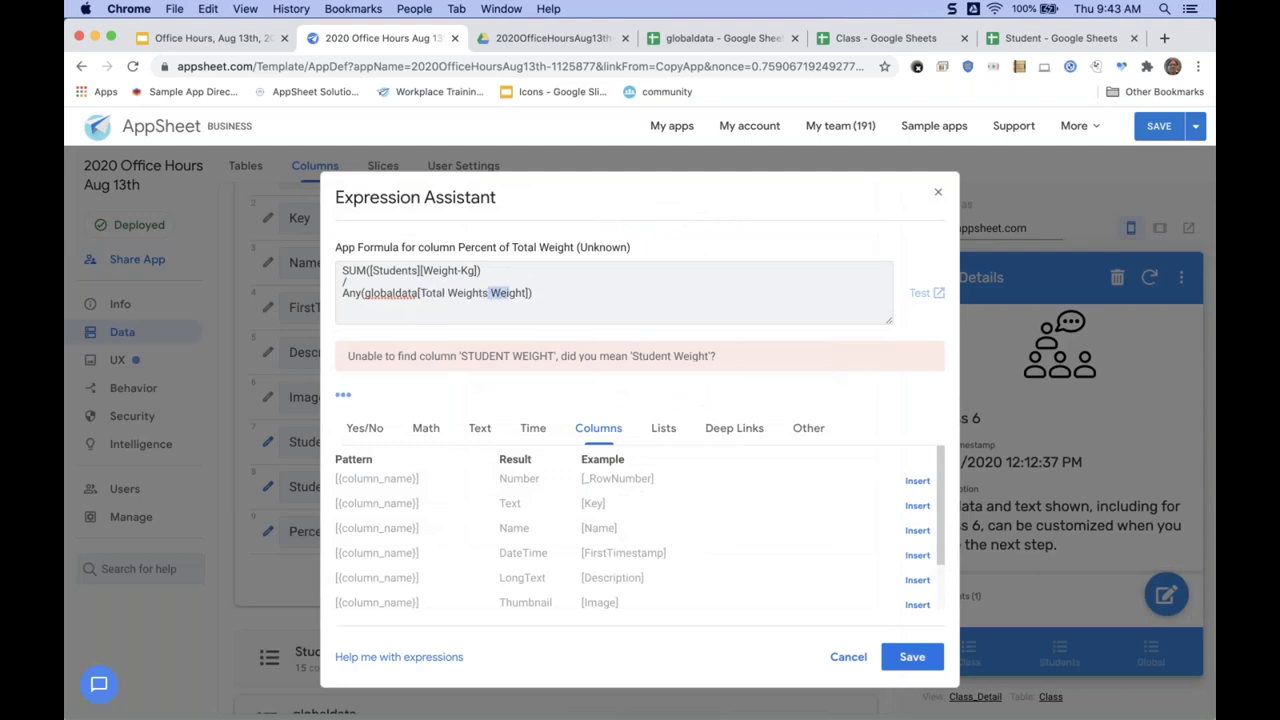
{"action": "key", "text": "BackSpace"}
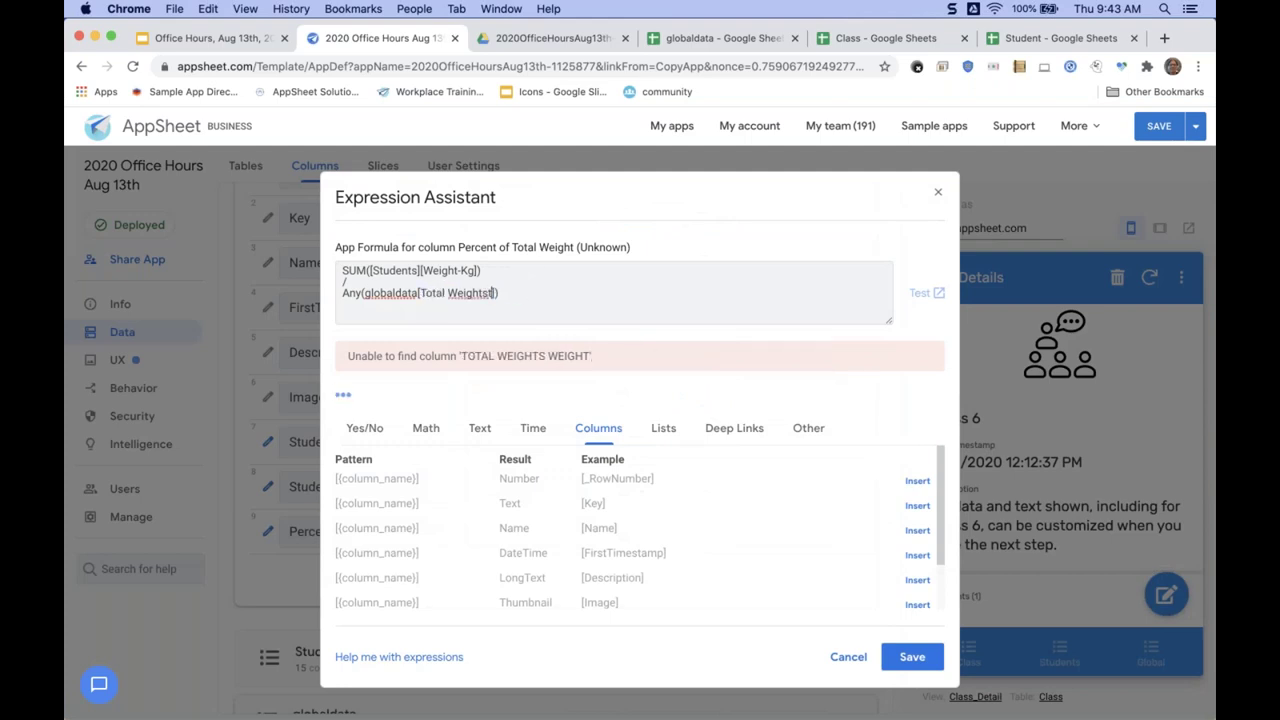
{"action": "key", "text": "BackSpace"}
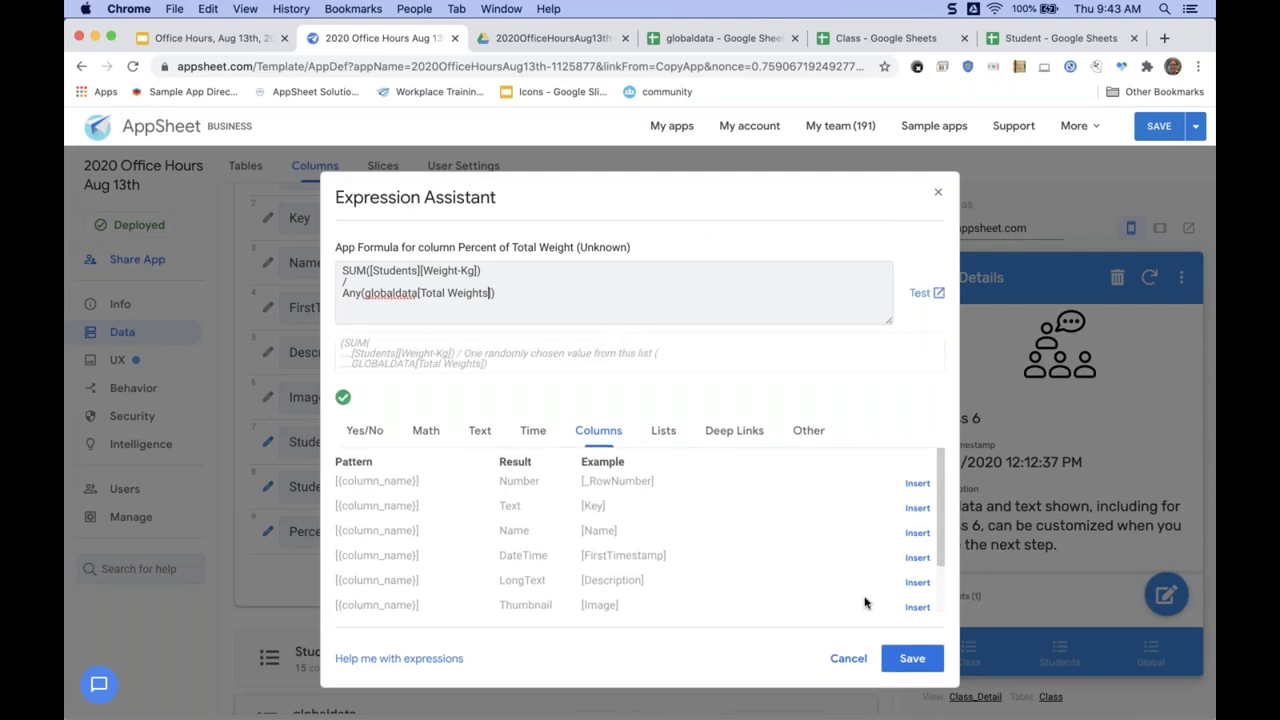
{"action": "left_click", "coordinate": [911, 663]}
Save the app changes.
{"action": "scroll", "coordinate": [694, 586], "scroll_direction": "right", "scroll_amount": 5}
{"action": "left_click_drag", "start_coordinate": [574, 583], "coordinate": [304, 588]}
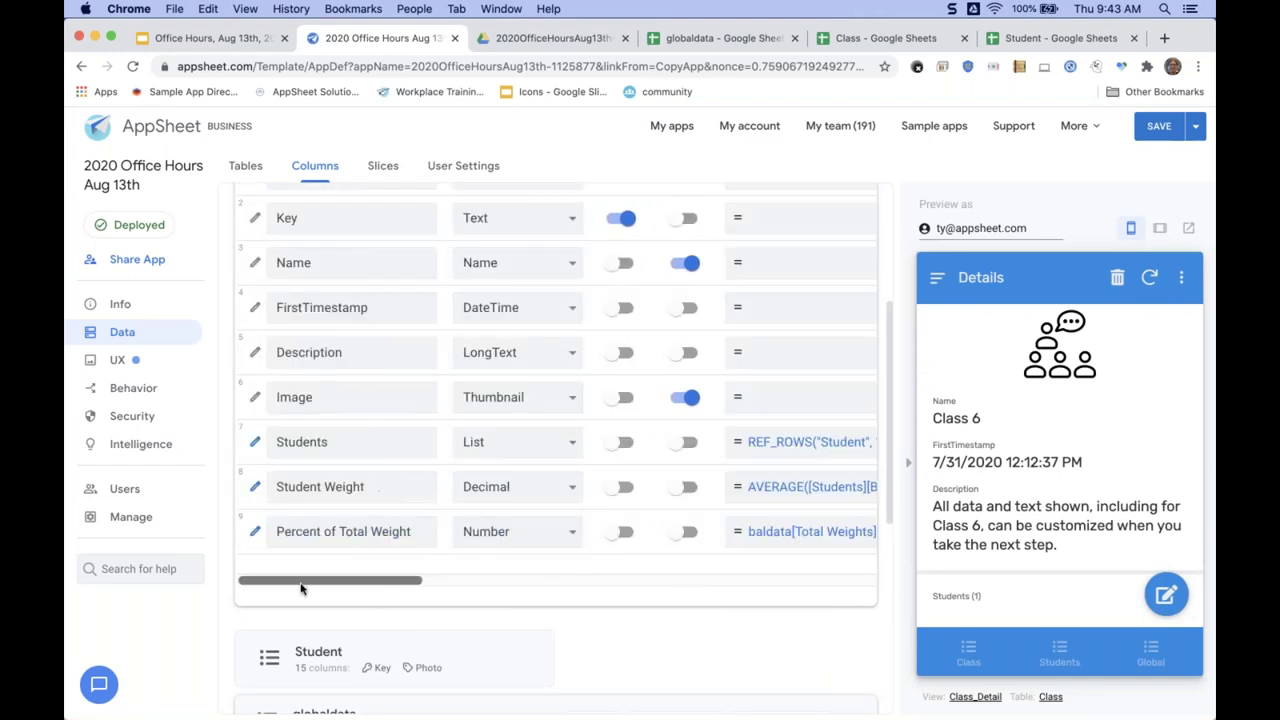
{"action": "left_click", "coordinate": [1142, 134]}
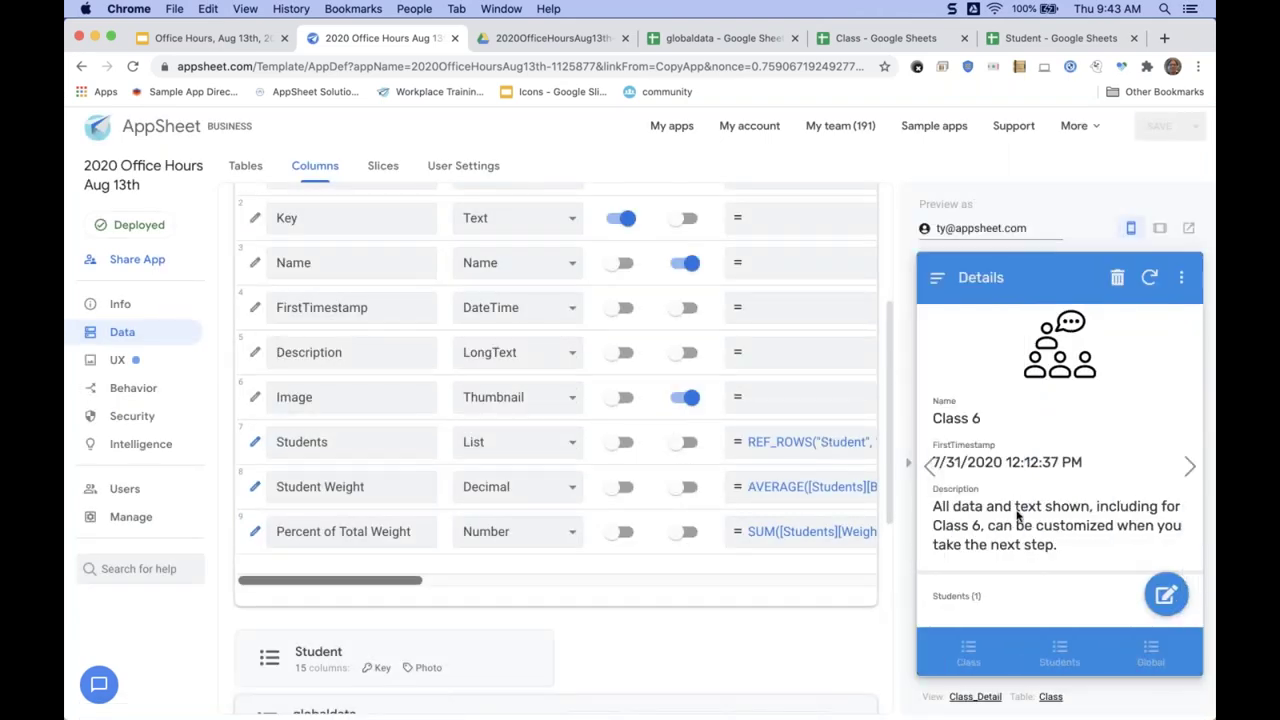
Check several class records in the preview and set Percent of Total Weight's type to Decimal.
{"action": "scroll", "coordinate": [1018, 513], "scroll_direction": "down", "scroll_amount": 5}
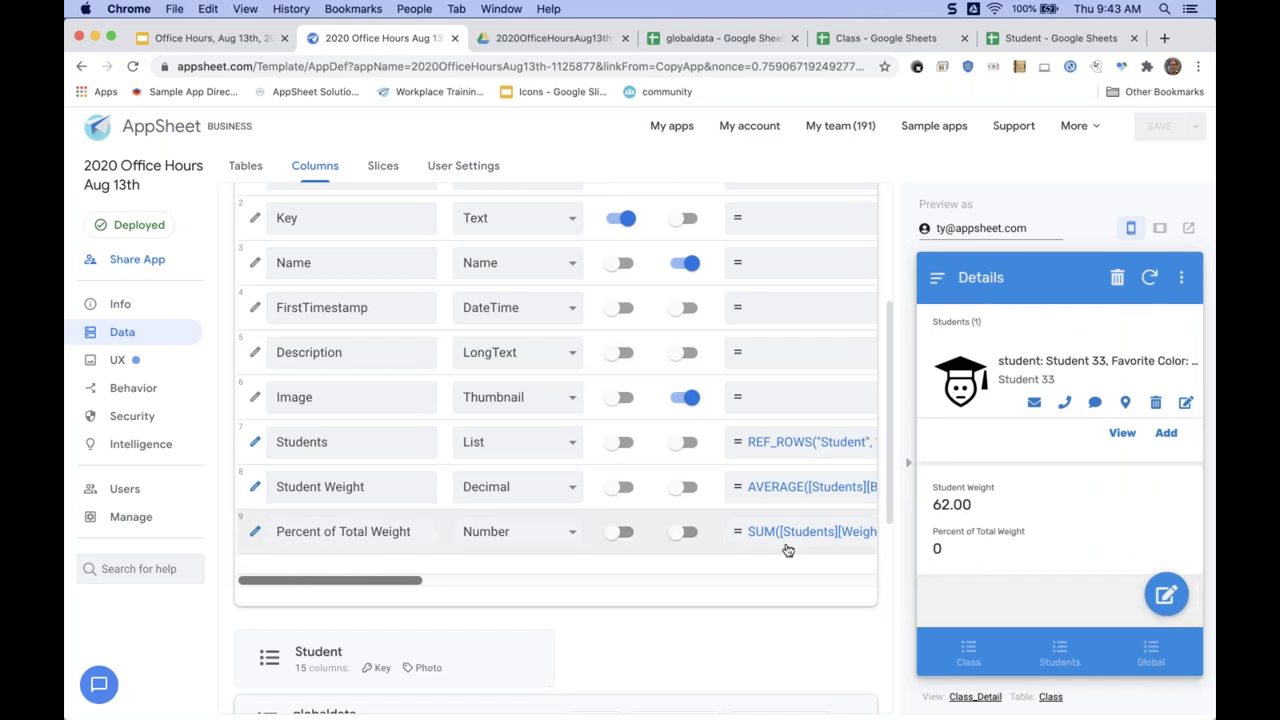
{"action": "left_click", "coordinate": [1190, 466]}
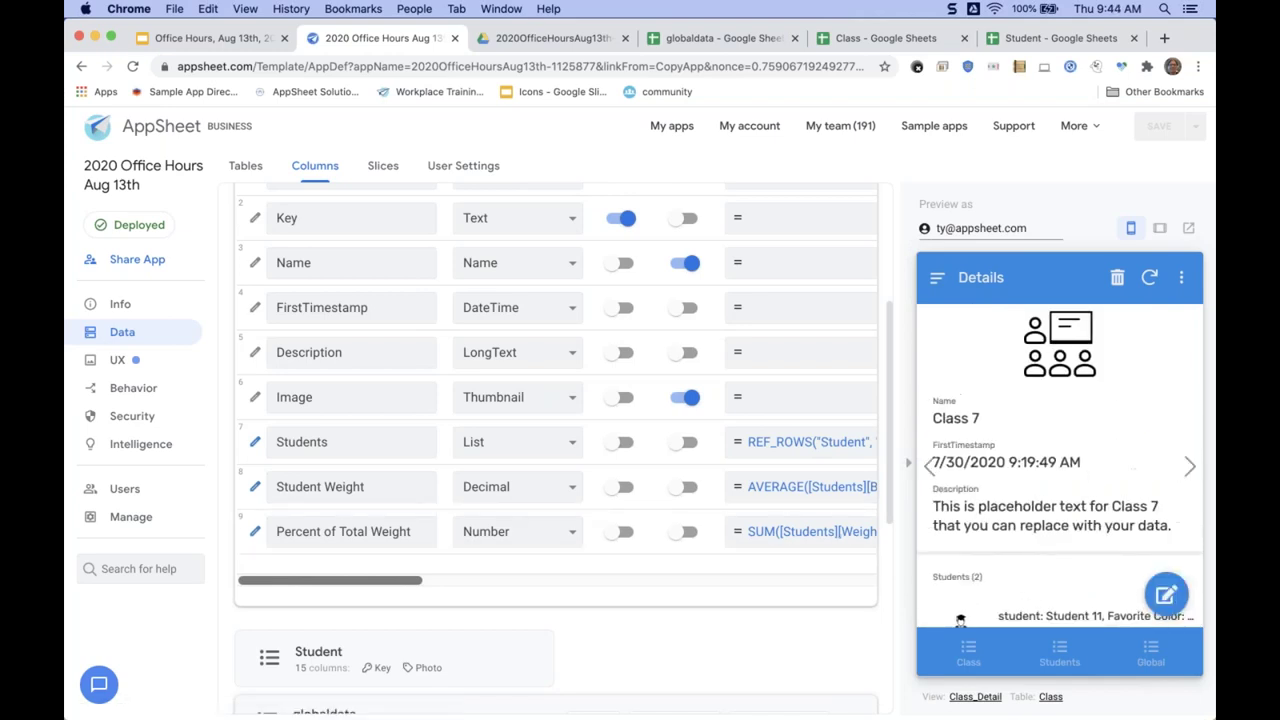
{"action": "scroll", "coordinate": [958, 545], "scroll_direction": "down", "scroll_amount": 5}
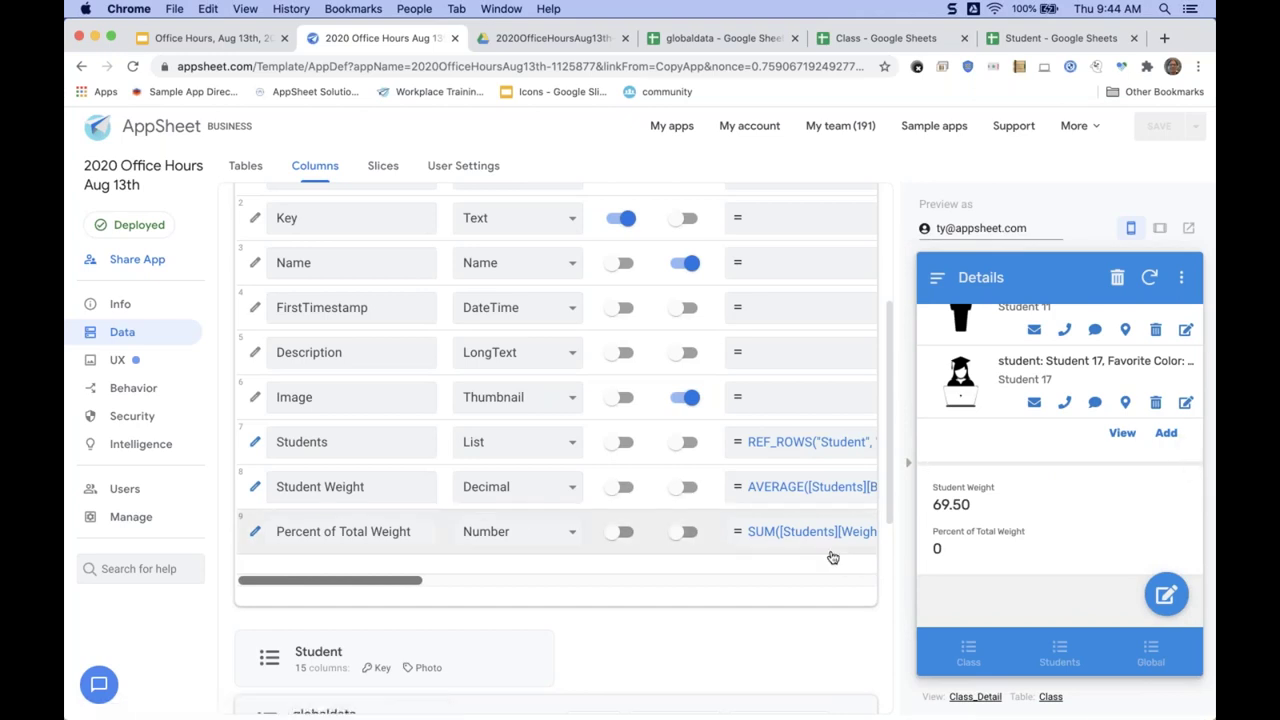
{"action": "left_click", "coordinate": [1189, 469]}
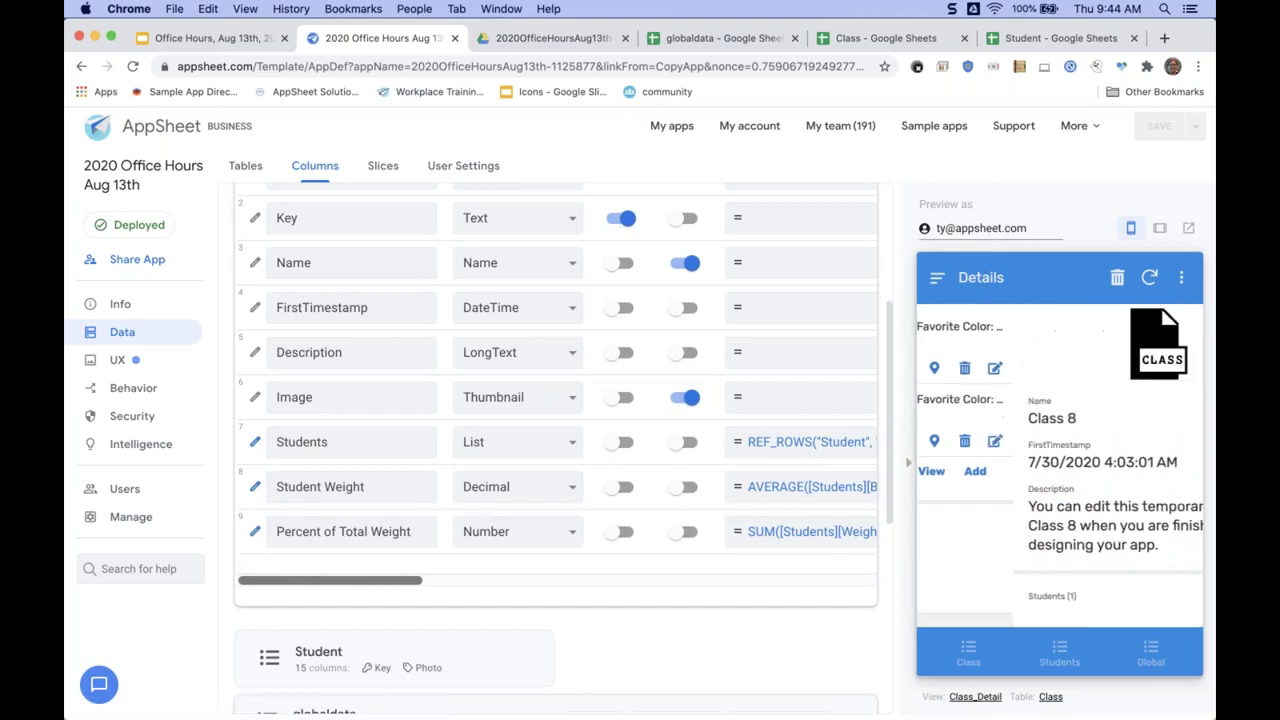
{"action": "scroll", "coordinate": [1045, 520], "scroll_direction": "down", "scroll_amount": 5}
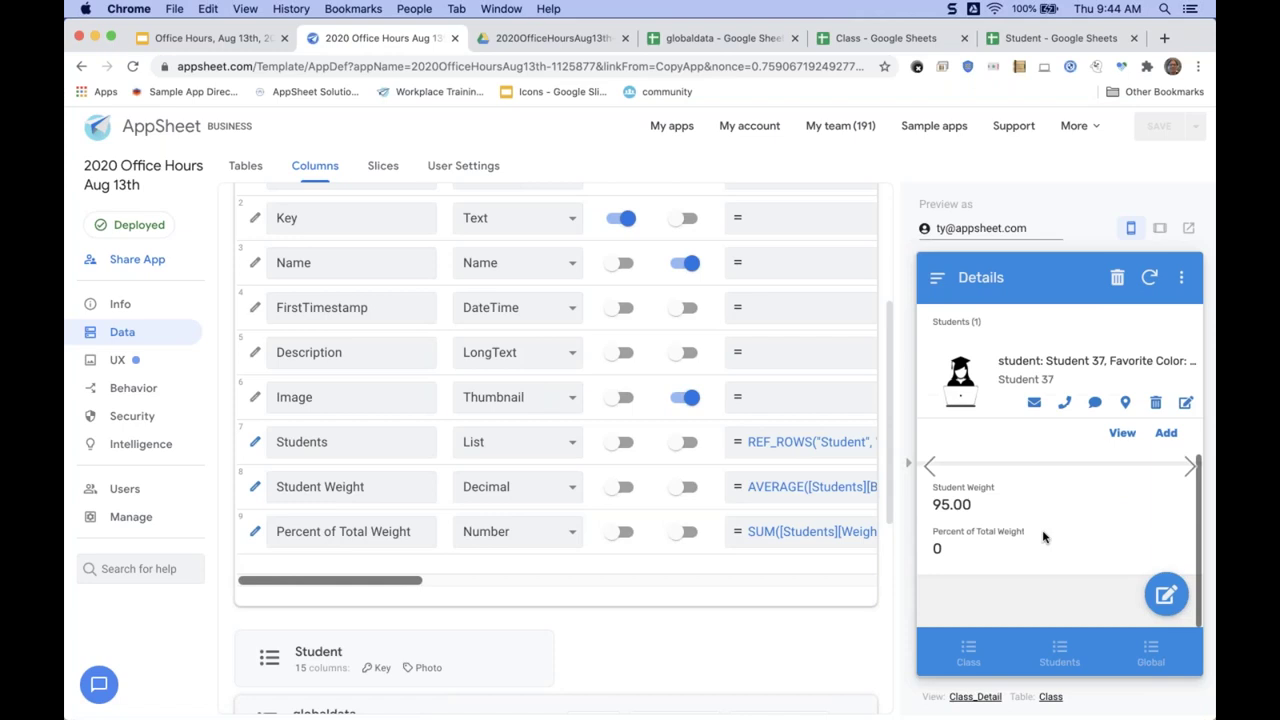
{"action": "left_click", "coordinate": [551, 535]}
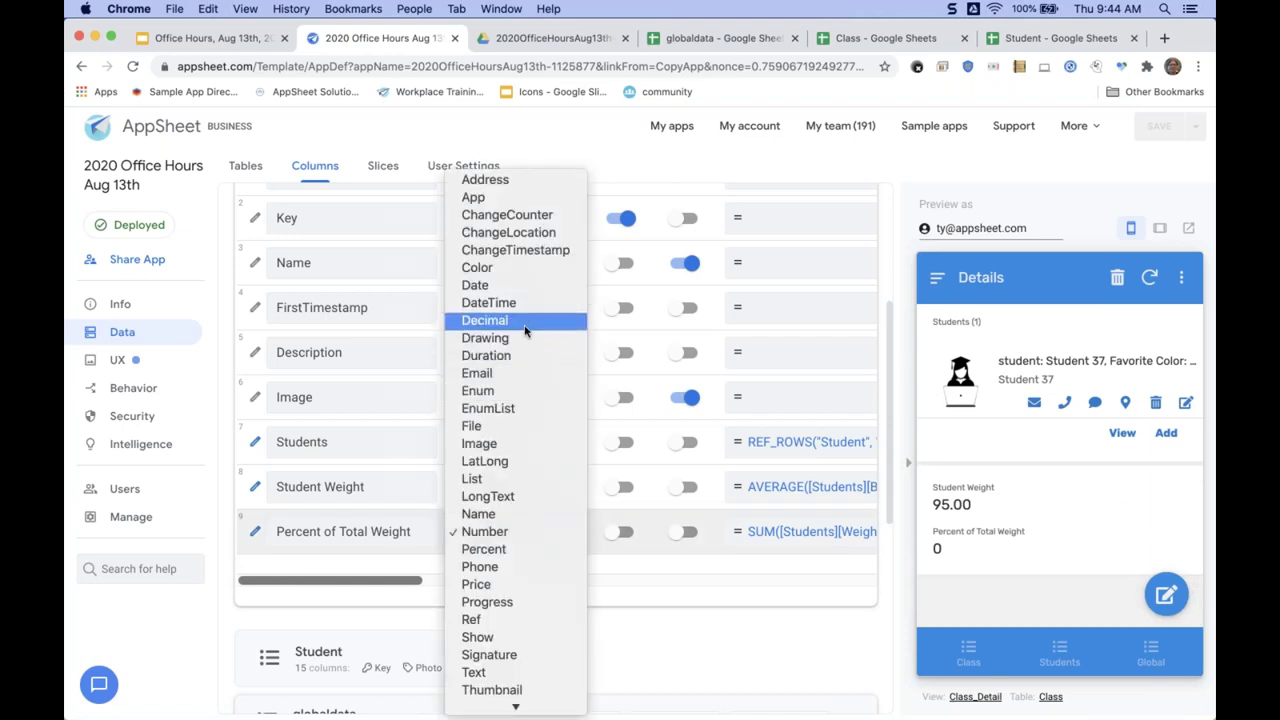
{"action": "left_click", "coordinate": [524, 327]}
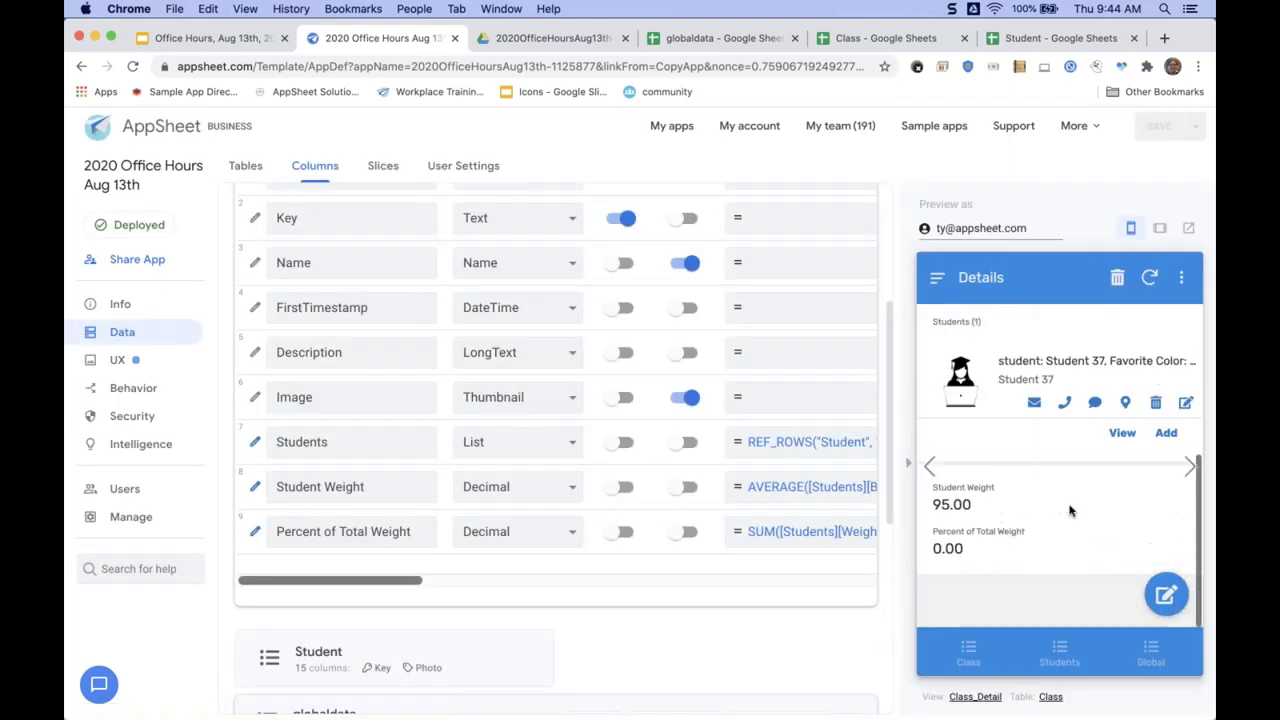
{"action": "left_click", "coordinate": [1189, 467]}
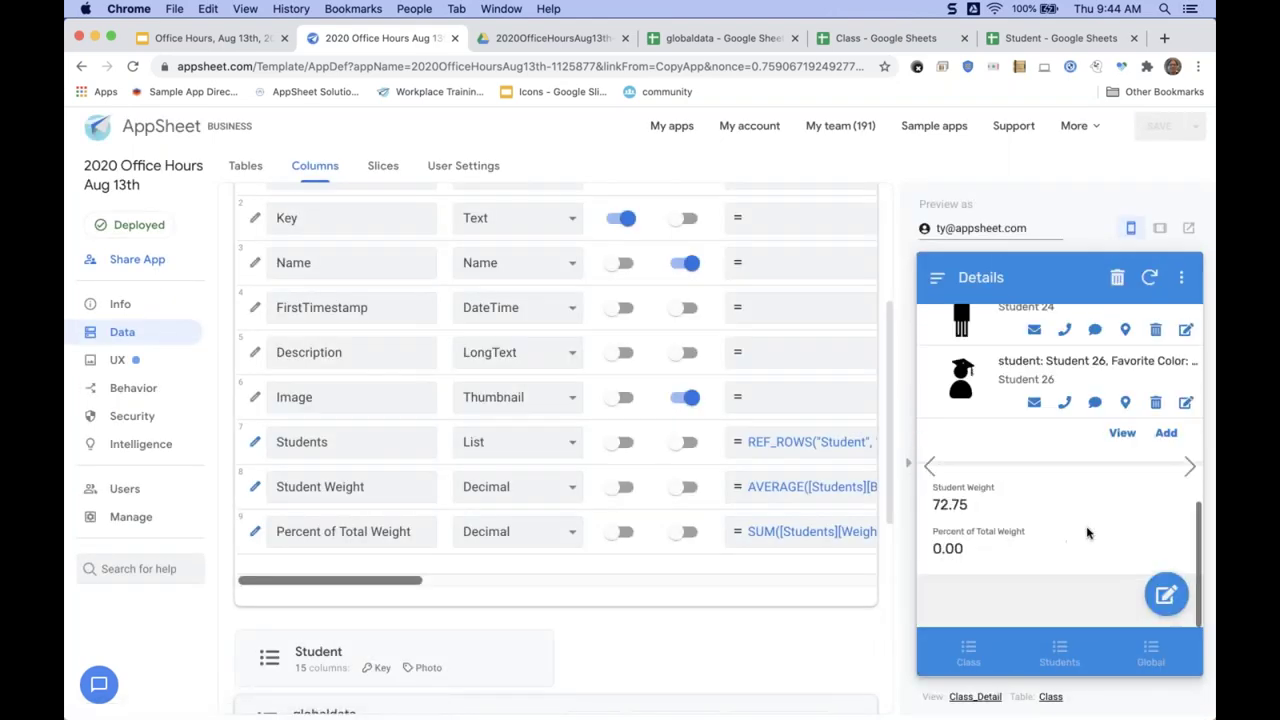
Append *1 to the Percent of Total Weight formula and preview the Class 10 record.
{"action": "left_click", "coordinate": [798, 534]}
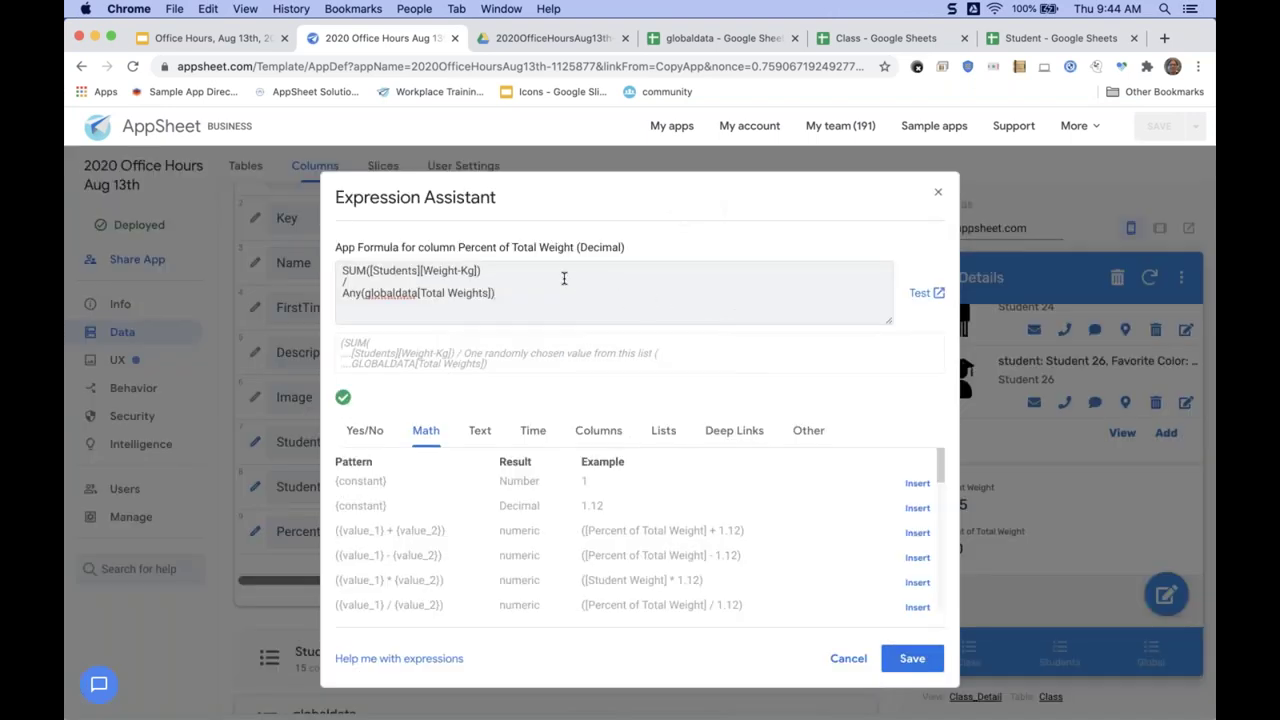
{"action": "type", "text": "*1.0"}
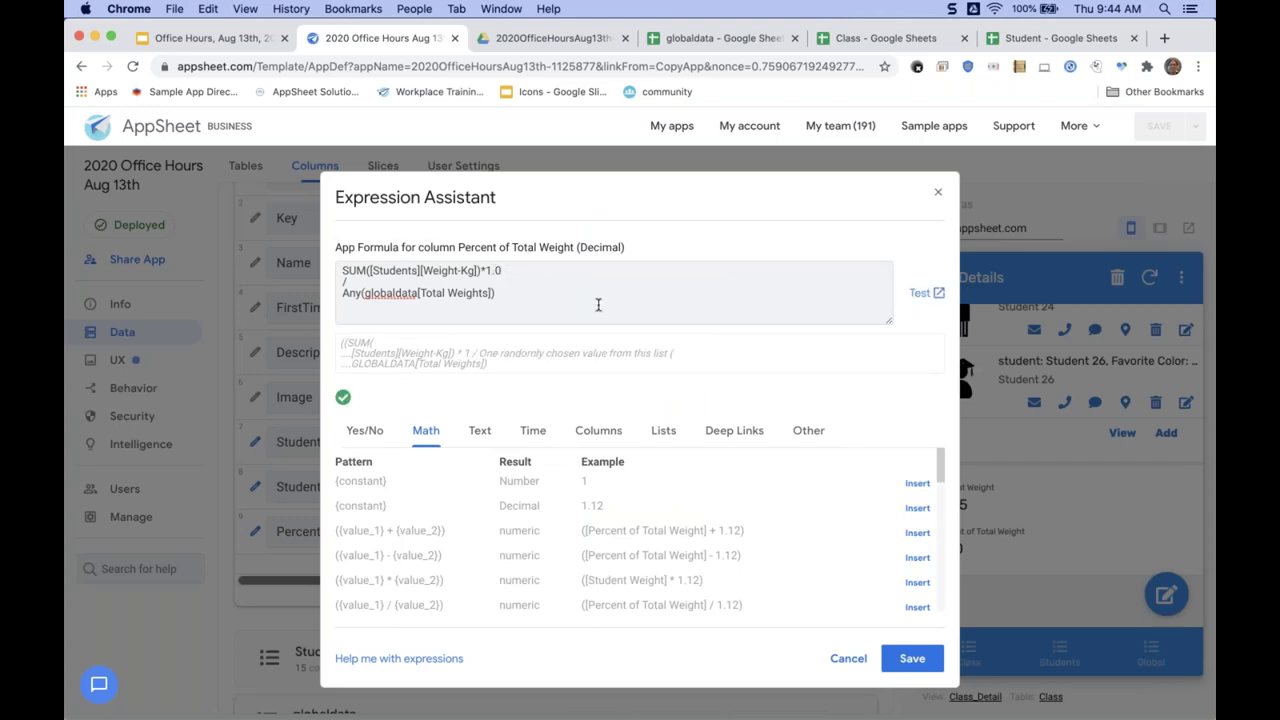
{"action": "left_click", "coordinate": [912, 658]}
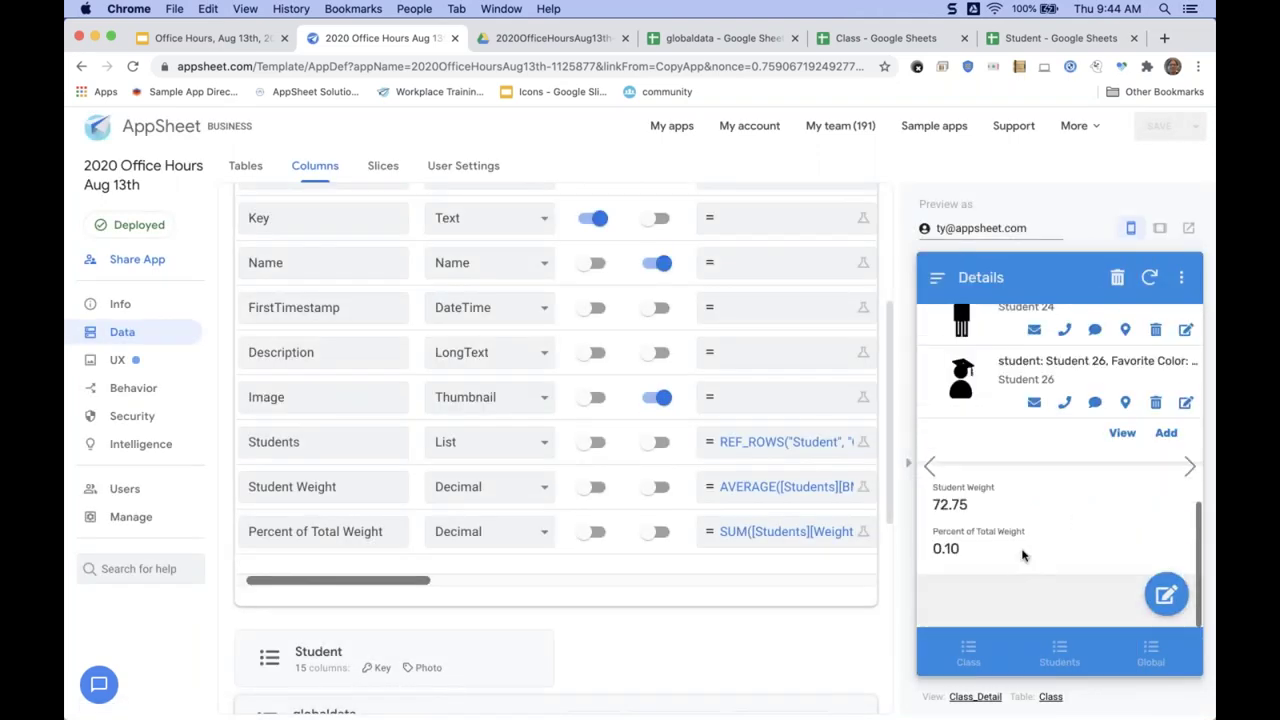
{"action": "left_click", "coordinate": [1190, 470]}
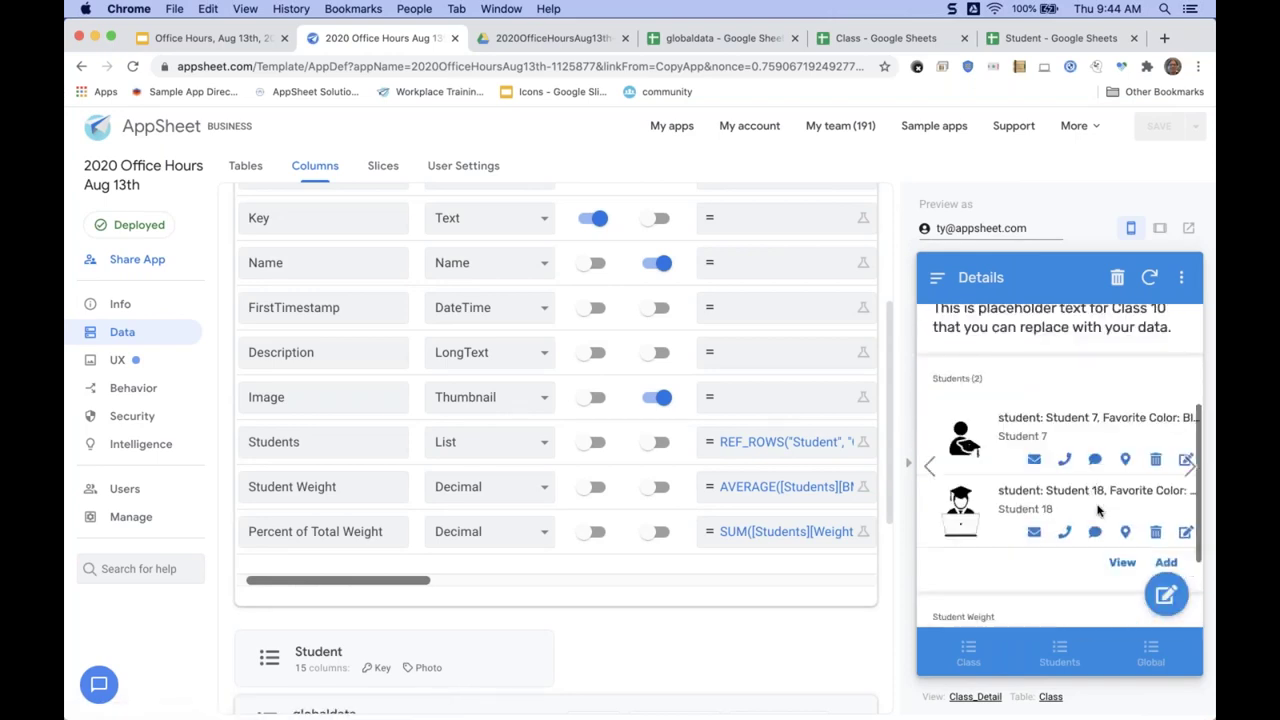
Collapse the Class and globaldata tables' column lists.
{"action": "scroll", "coordinate": [993, 530], "scroll_direction": "up", "scroll_amount": 5}
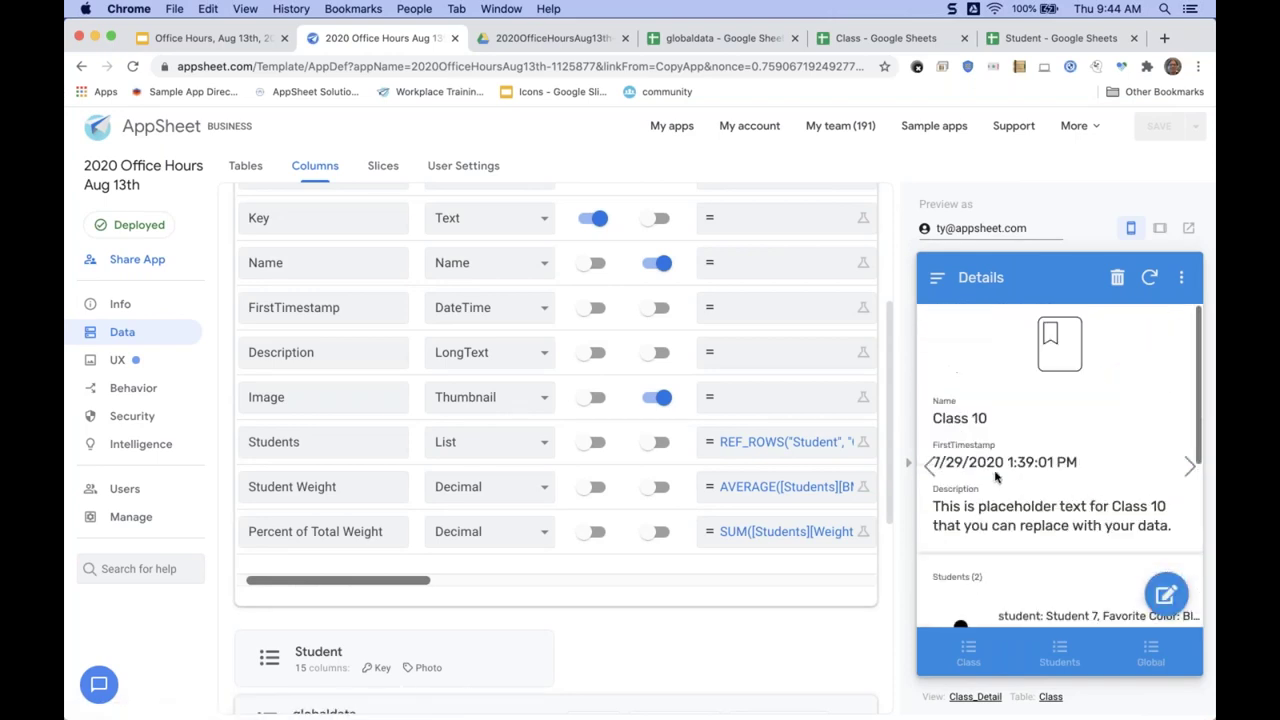
{"action": "scroll", "coordinate": [996, 414], "scroll_direction": "down", "scroll_amount": 5}
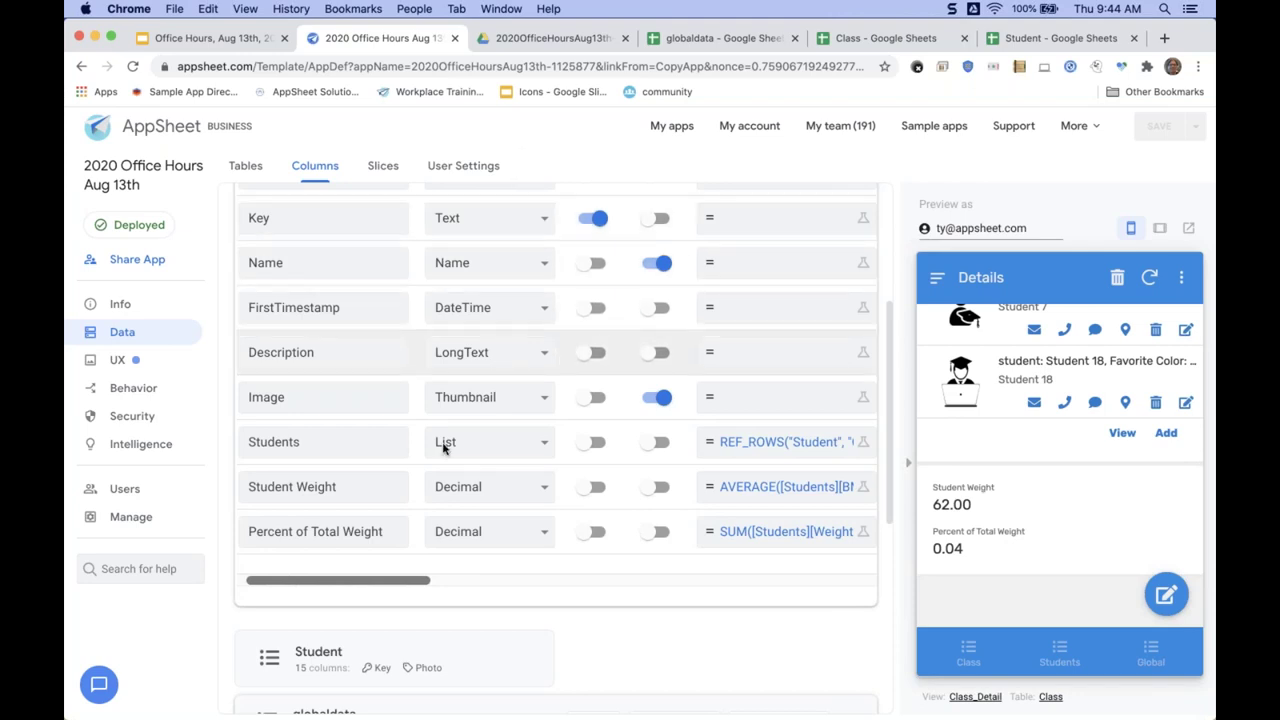
{"action": "scroll", "coordinate": [423, 486], "scroll_direction": "up", "scroll_amount": 5}
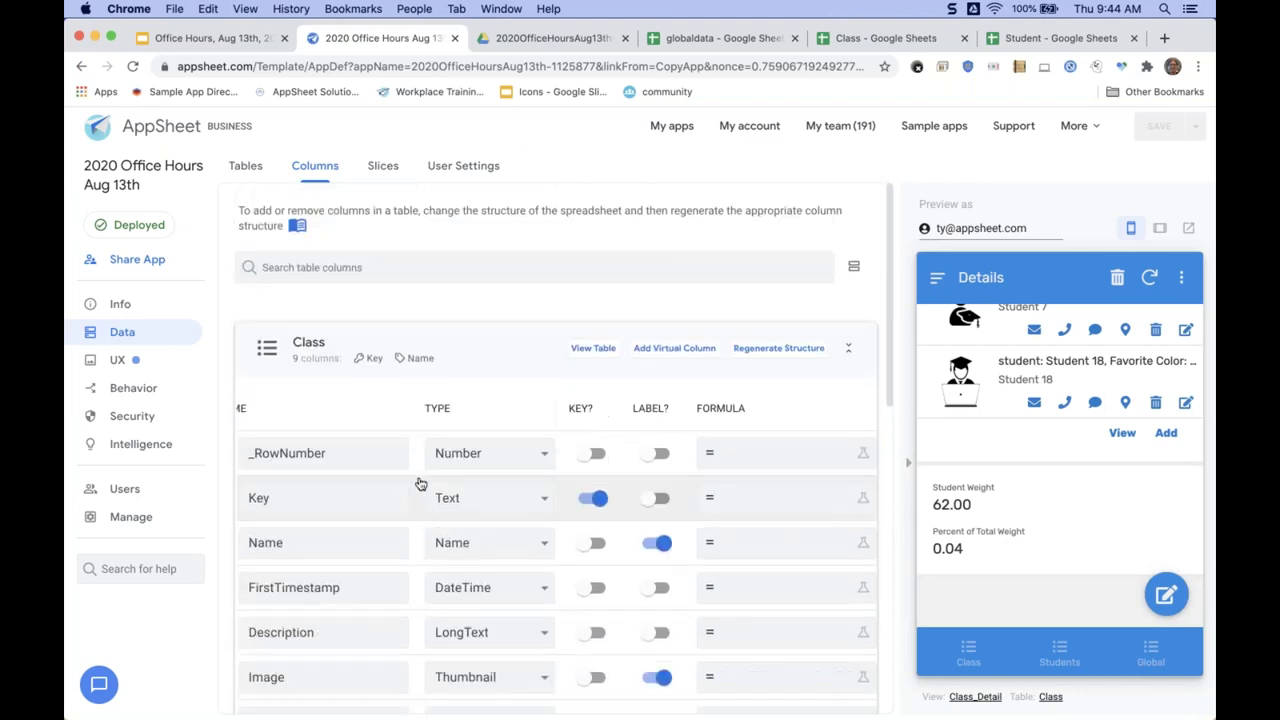
{"action": "left_click", "coordinate": [492, 345]}
{"action": "left_click", "coordinate": [540, 487]}
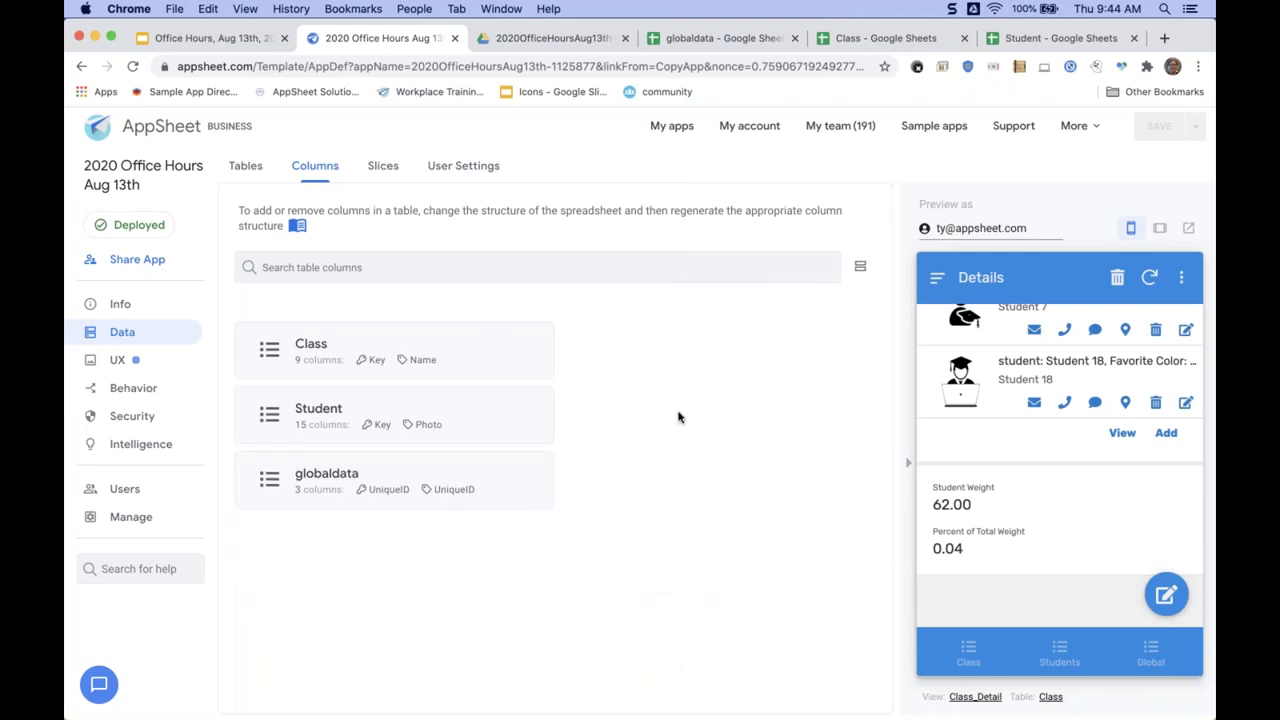
{"action": "left_click", "coordinate": [210, 38]}
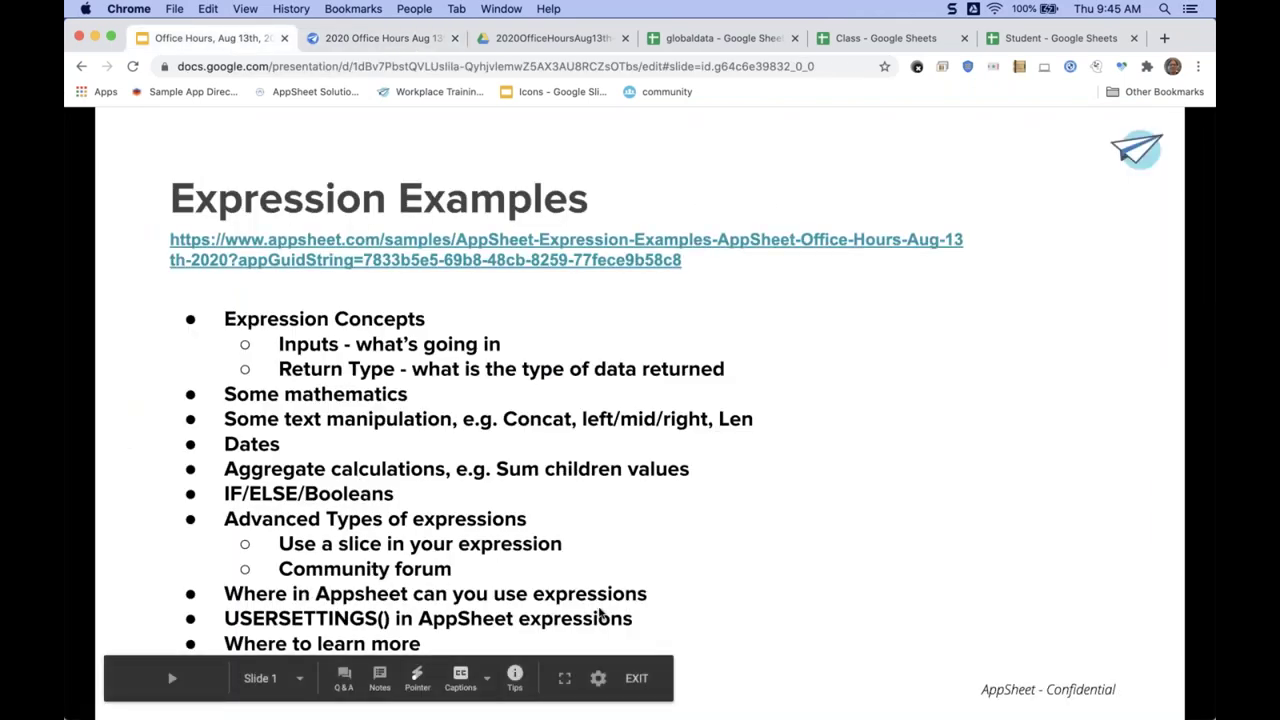
{"action": "left_click", "coordinate": [368, 40]}
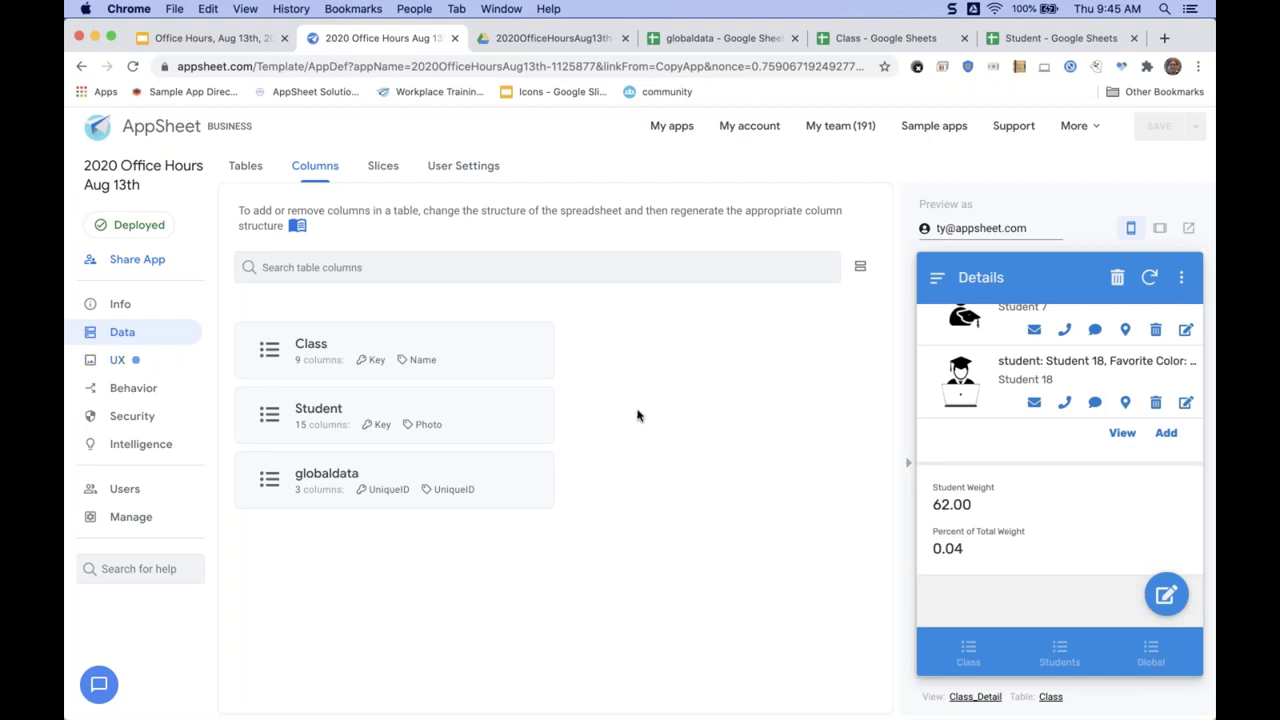
Expand the Class table's columns, look over its settings, and collapse it again.
{"action": "left_click", "coordinate": [486, 364]}
{"action": "scroll", "coordinate": [394, 654], "scroll_direction": "down", "scroll_amount": 2}
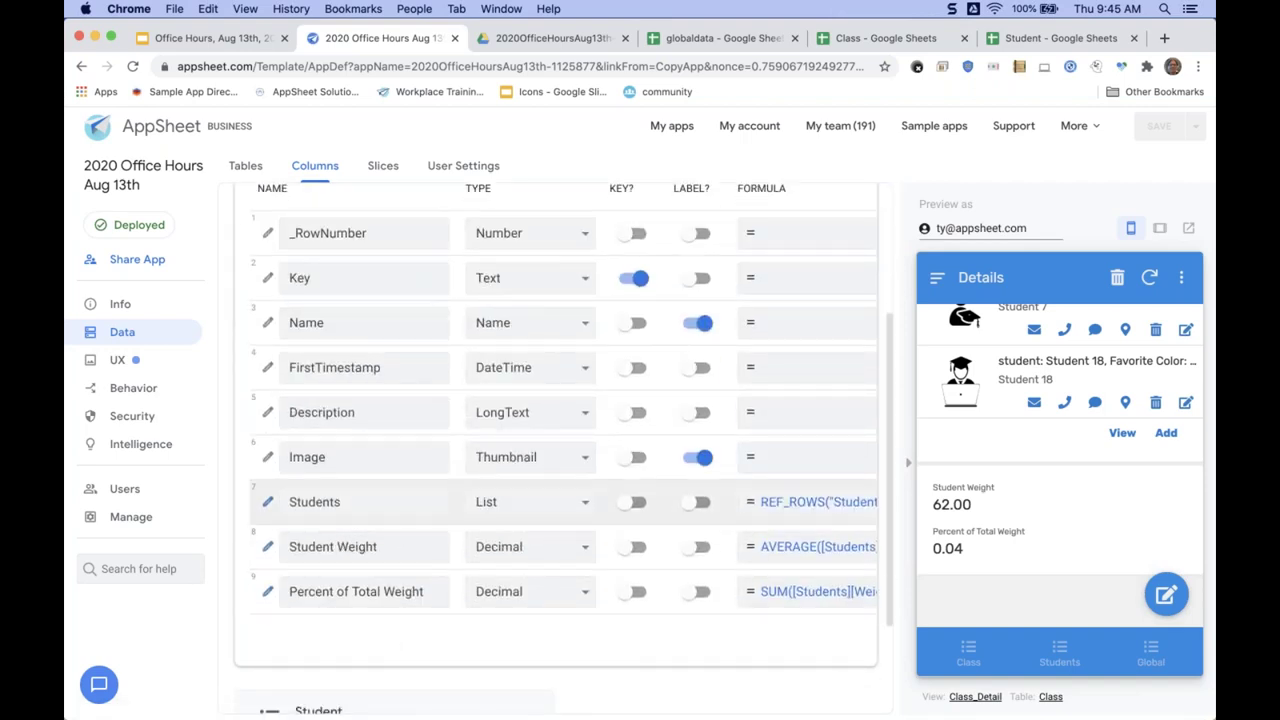
{"action": "scroll", "coordinate": [600, 480], "scroll_direction": "up", "scroll_amount": 3}
{"action": "scroll", "coordinate": [704, 390], "scroll_direction": "right", "scroll_amount": 3}
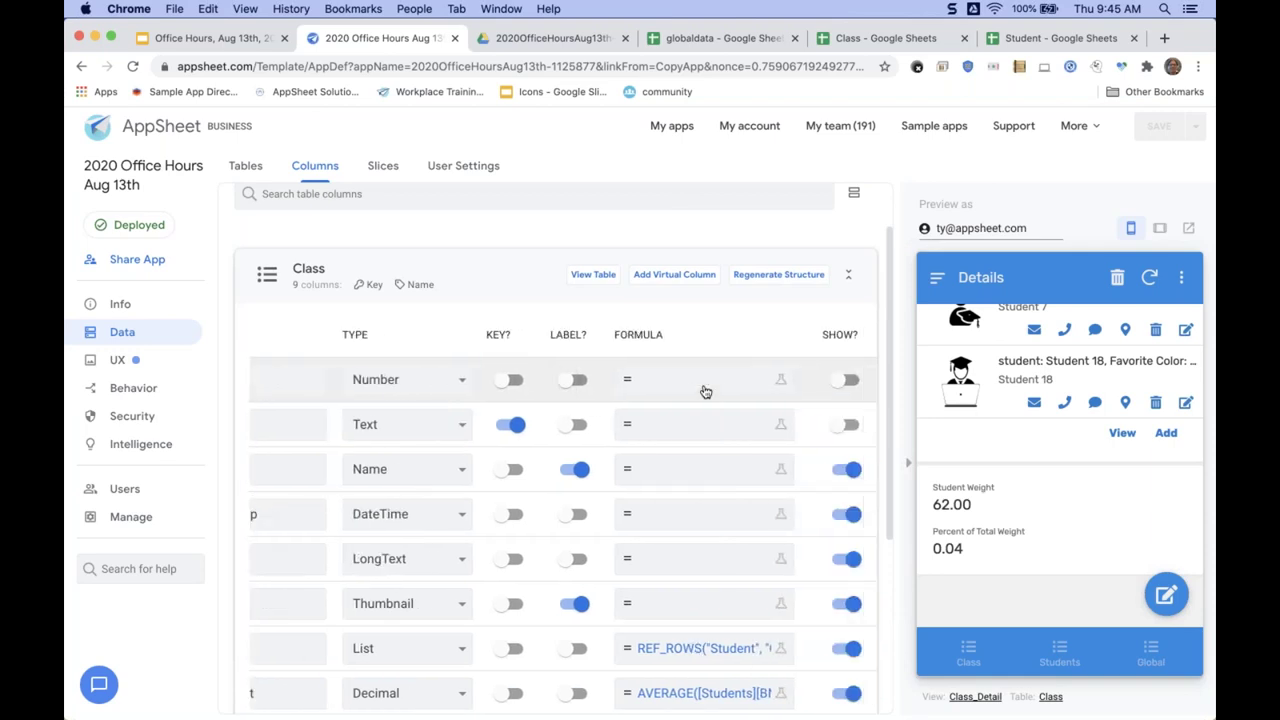
{"action": "scroll", "coordinate": [706, 390], "scroll_direction": "right", "scroll_amount": 3}
{"action": "scroll", "coordinate": [708, 528], "scroll_direction": "down", "scroll_amount": 2}
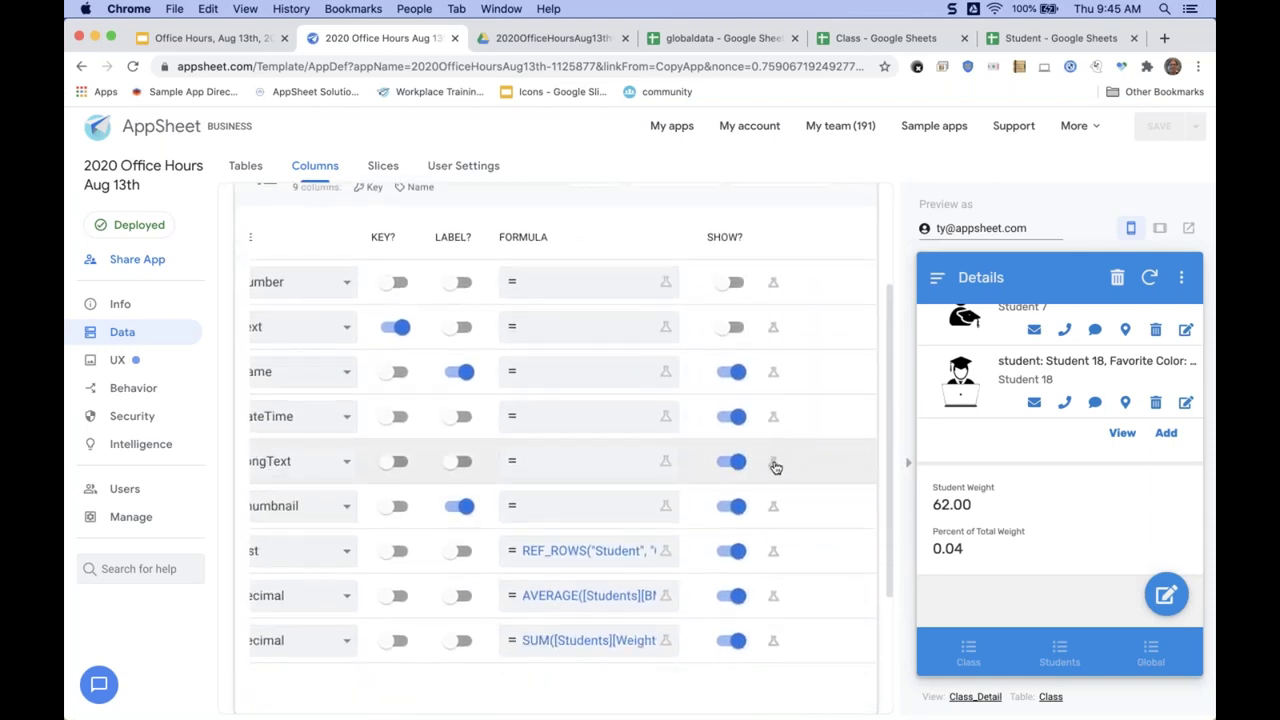
{"action": "scroll", "coordinate": [775, 467], "scroll_direction": "left", "scroll_amount": 5}
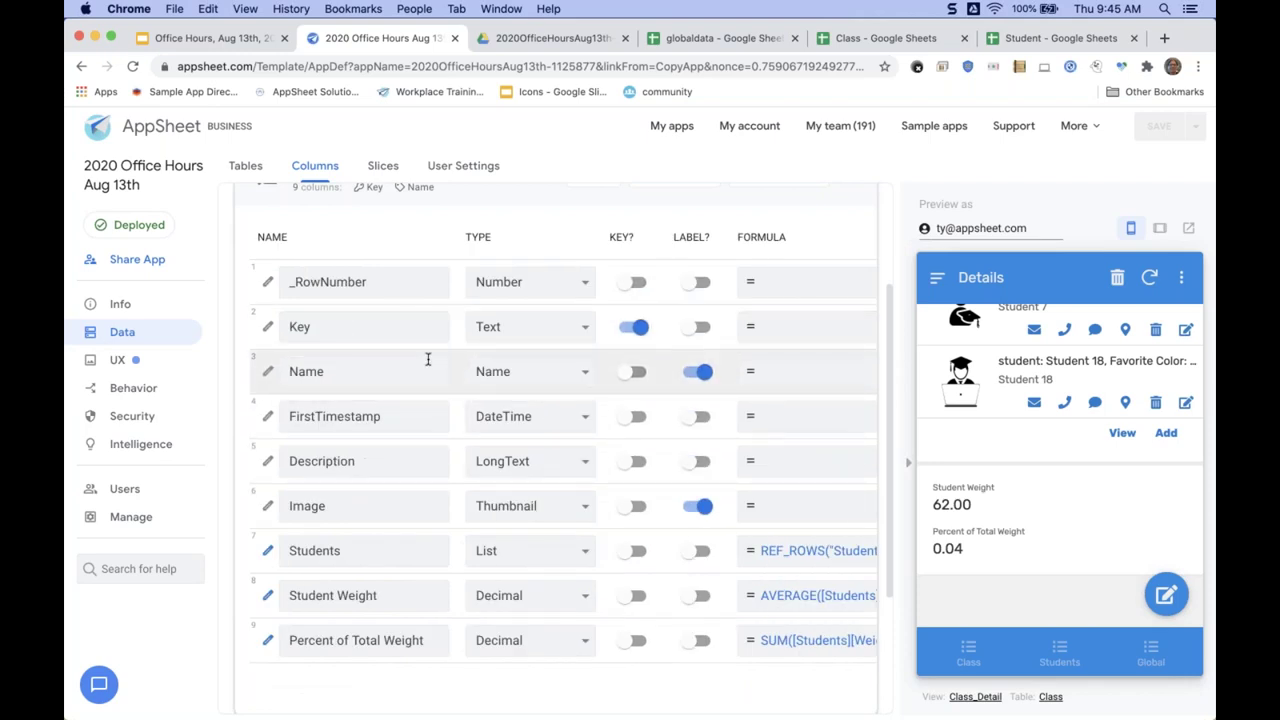
{"action": "scroll", "coordinate": [428, 366], "scroll_direction": "up", "scroll_amount": 2}
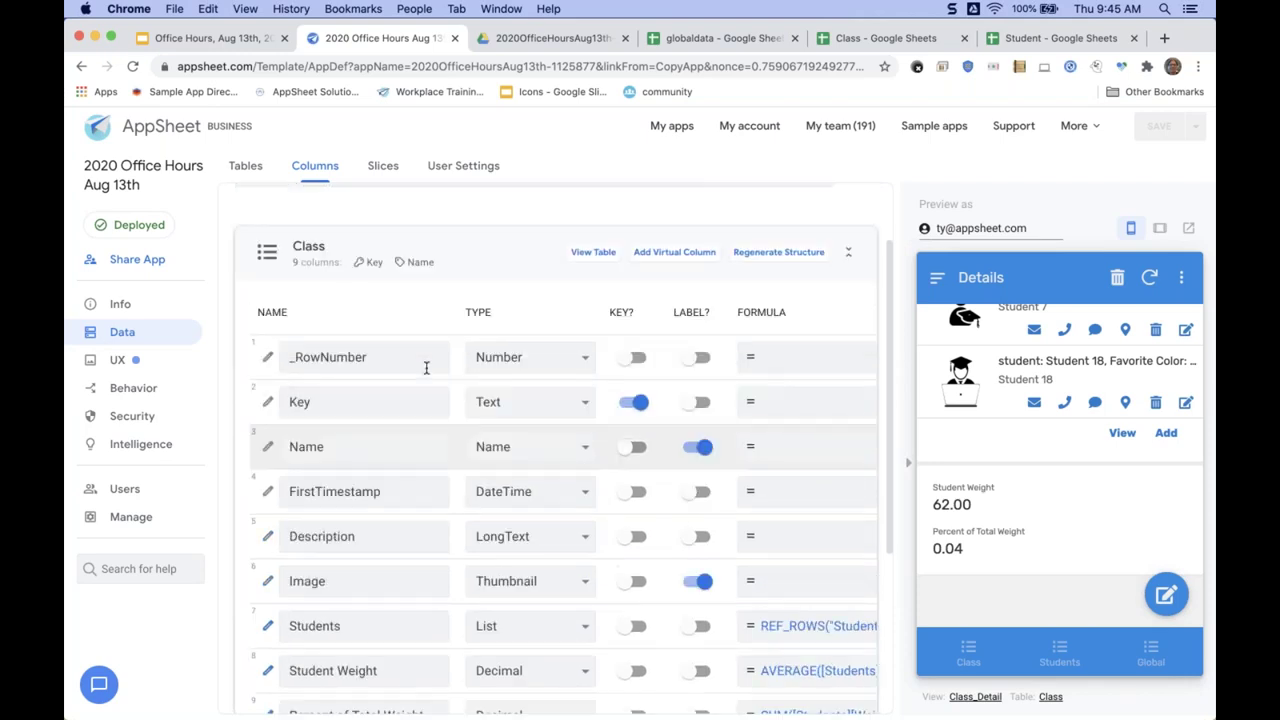
{"action": "left_click", "coordinate": [535, 262]}
Expand the Student table and bring its SHOW? and EDITABLE? columns into view.
{"action": "left_click", "coordinate": [486, 423]}
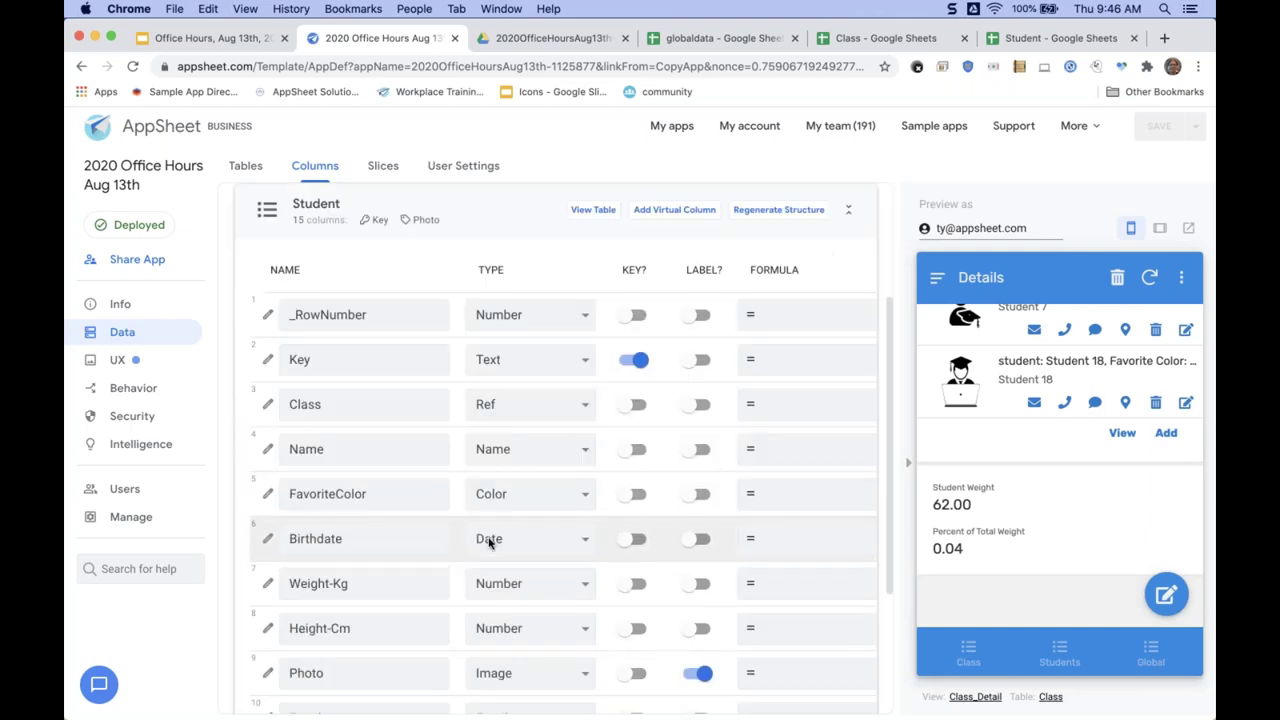
{"action": "scroll", "coordinate": [680, 503], "scroll_direction": "right", "scroll_amount": 5}
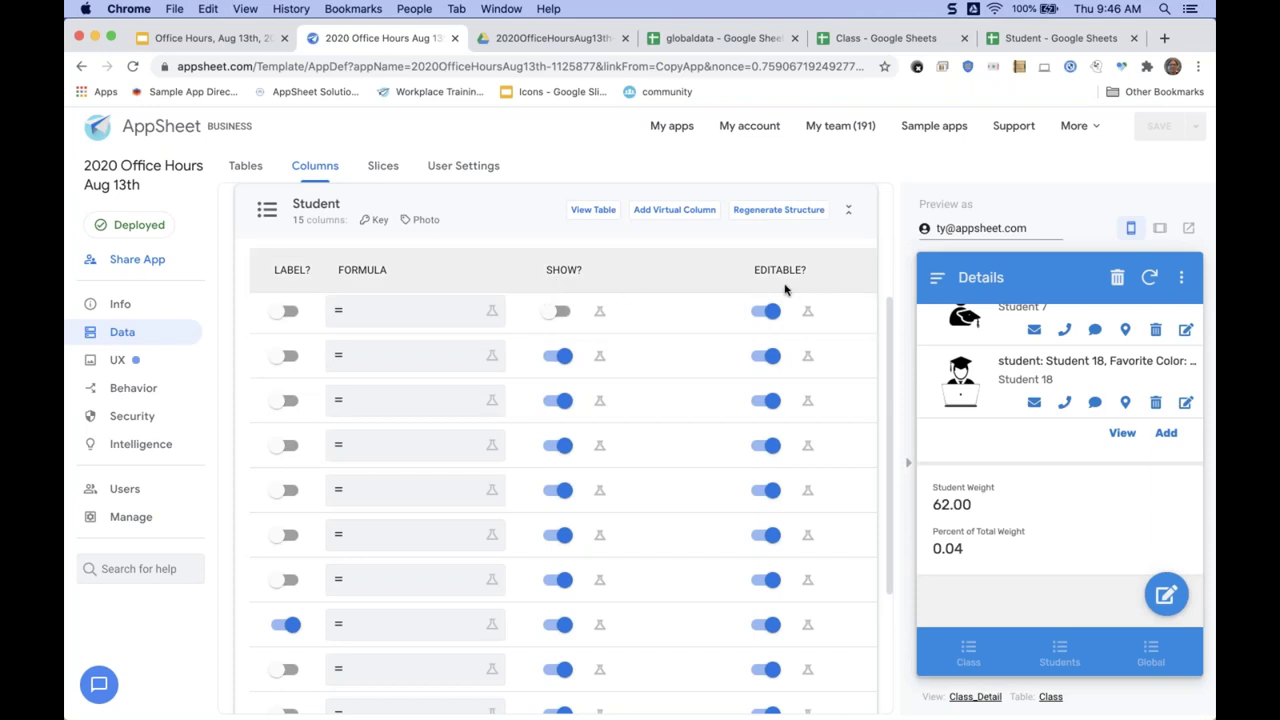
{"action": "scroll", "coordinate": [785, 290], "scroll_direction": "right", "scroll_amount": 3}
{"action": "scroll", "coordinate": [785, 290], "scroll_direction": "right", "scroll_amount": 1}
{"action": "scroll", "coordinate": [551, 423], "scroll_direction": "left", "scroll_amount": 1}
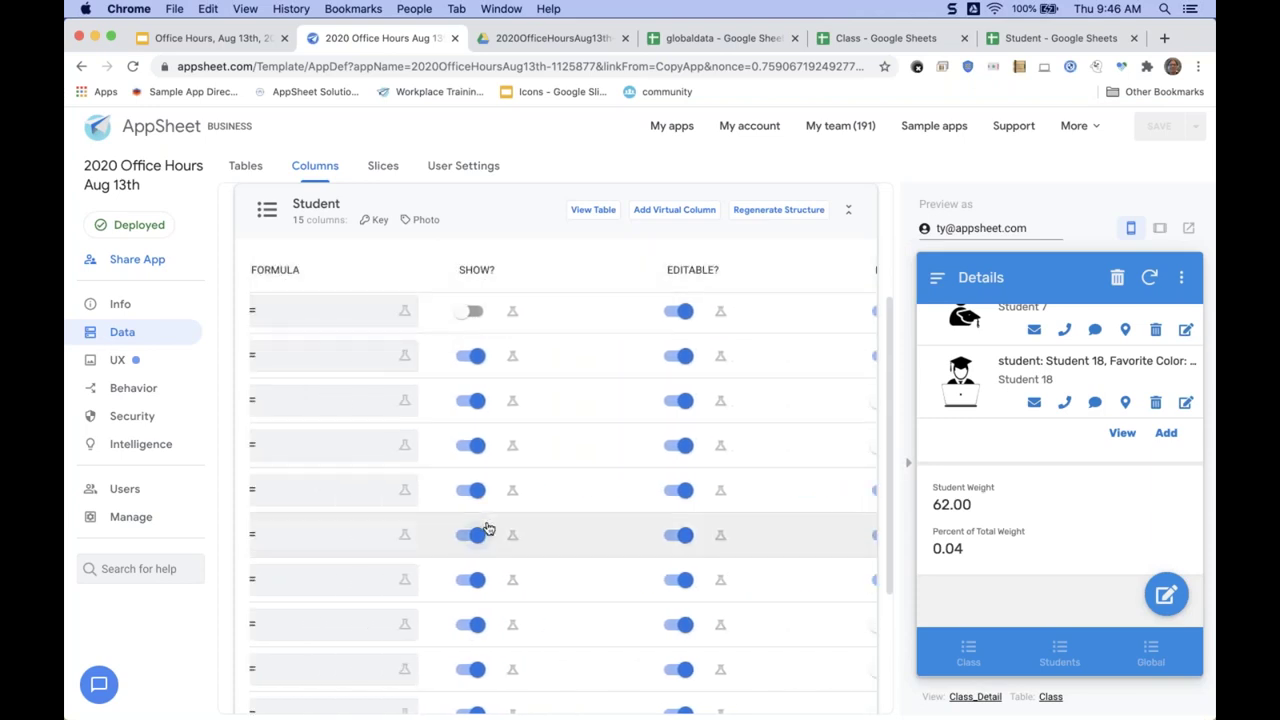
{"action": "scroll", "coordinate": [486, 531], "scroll_direction": "left", "scroll_amount": 5}
{"action": "scroll", "coordinate": [551, 494], "scroll_direction": "left", "scroll_amount": 1}
{"action": "scroll", "coordinate": [551, 494], "scroll_direction": "right", "scroll_amount": 5}
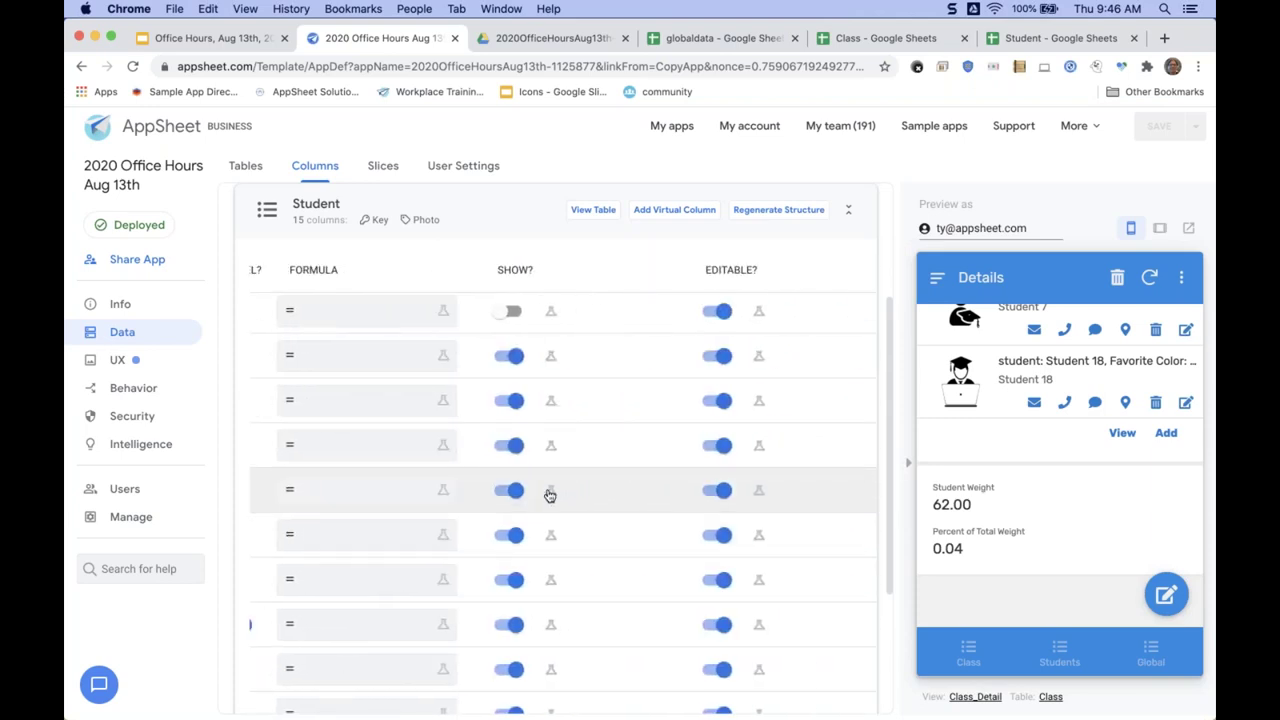
{"action": "scroll", "coordinate": [556, 493], "scroll_direction": "up", "scroll_amount": 5}
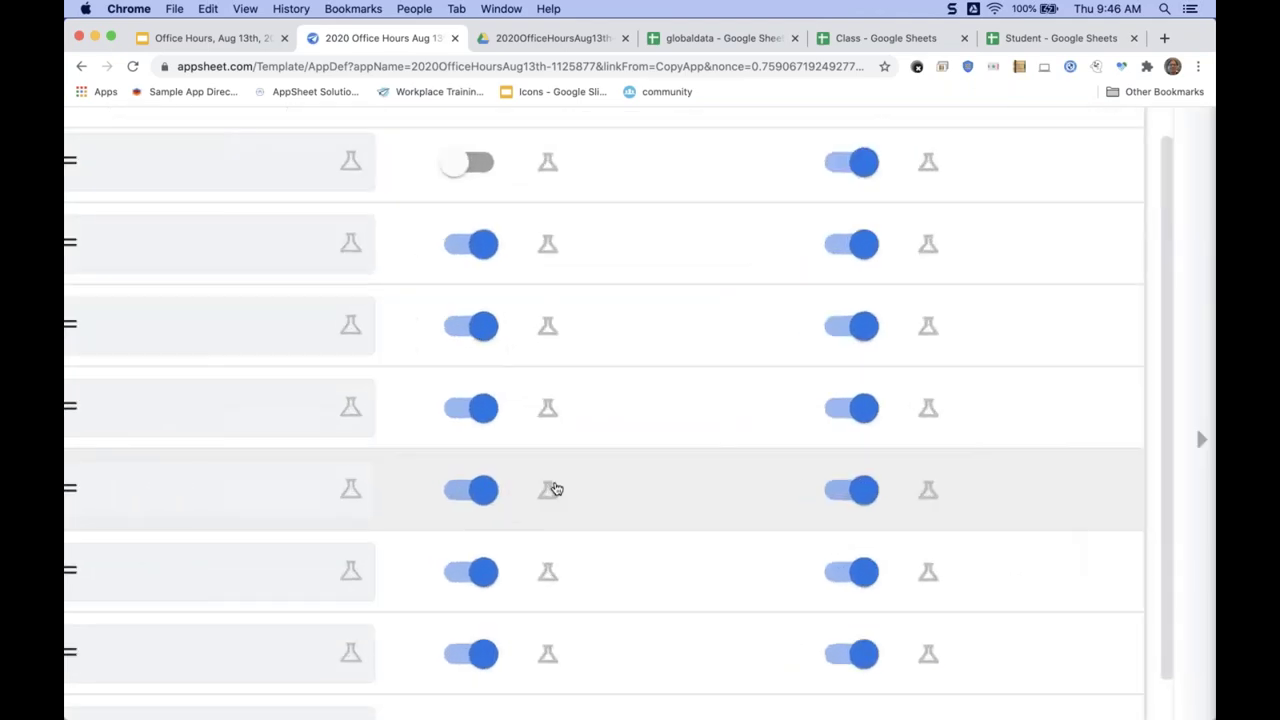
{"action": "scroll", "coordinate": [556, 489], "scroll_direction": "down", "scroll_amount": 5}
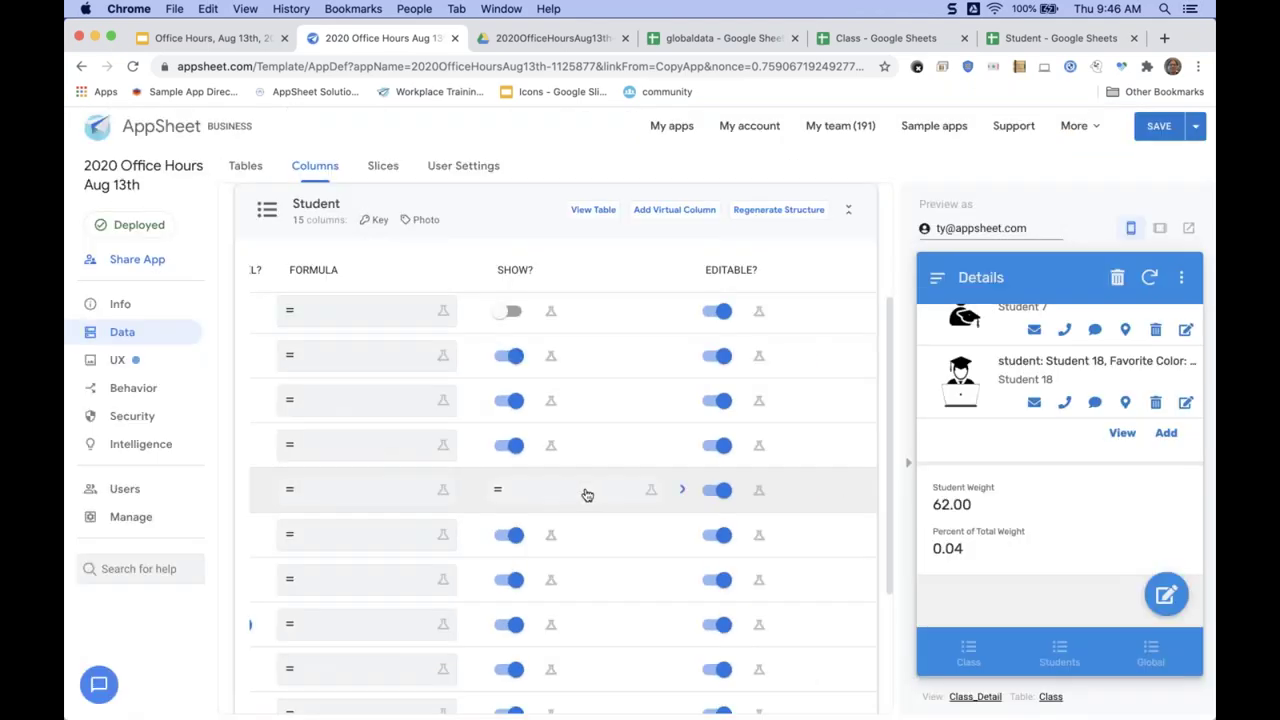
{"action": "left_click", "coordinate": [587, 495]}
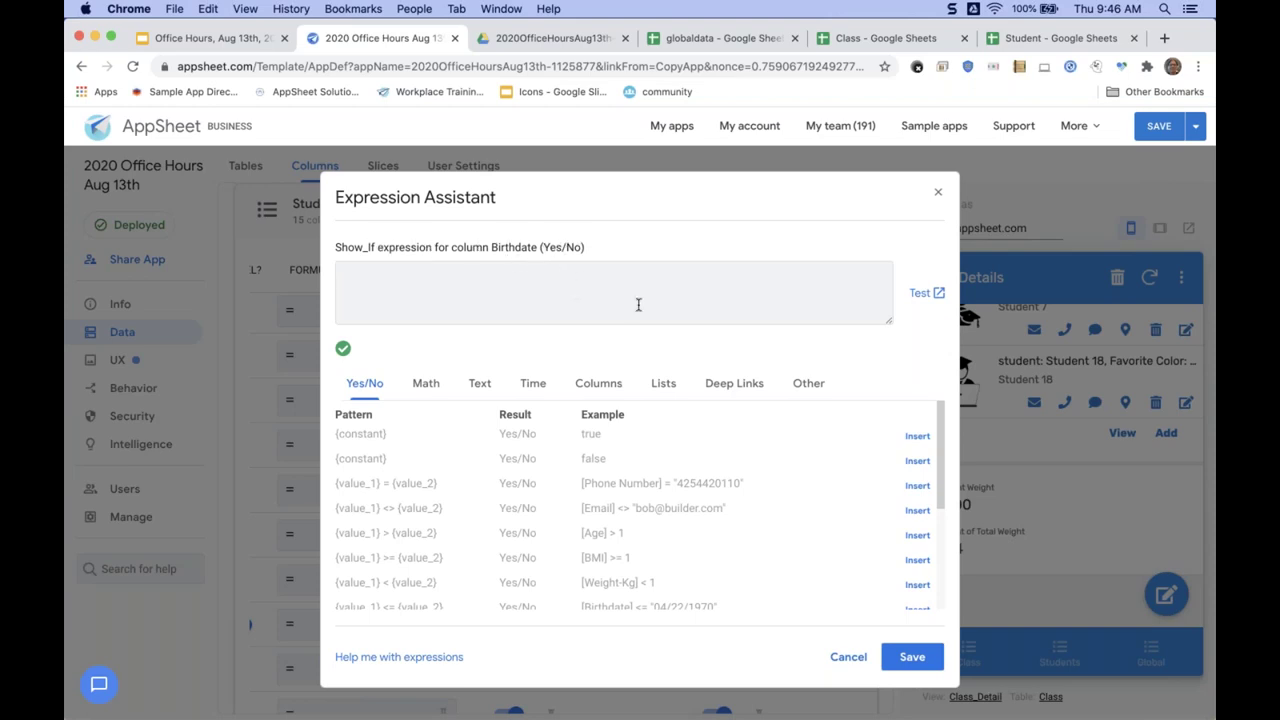
{"action": "type", "text": "\"test"}
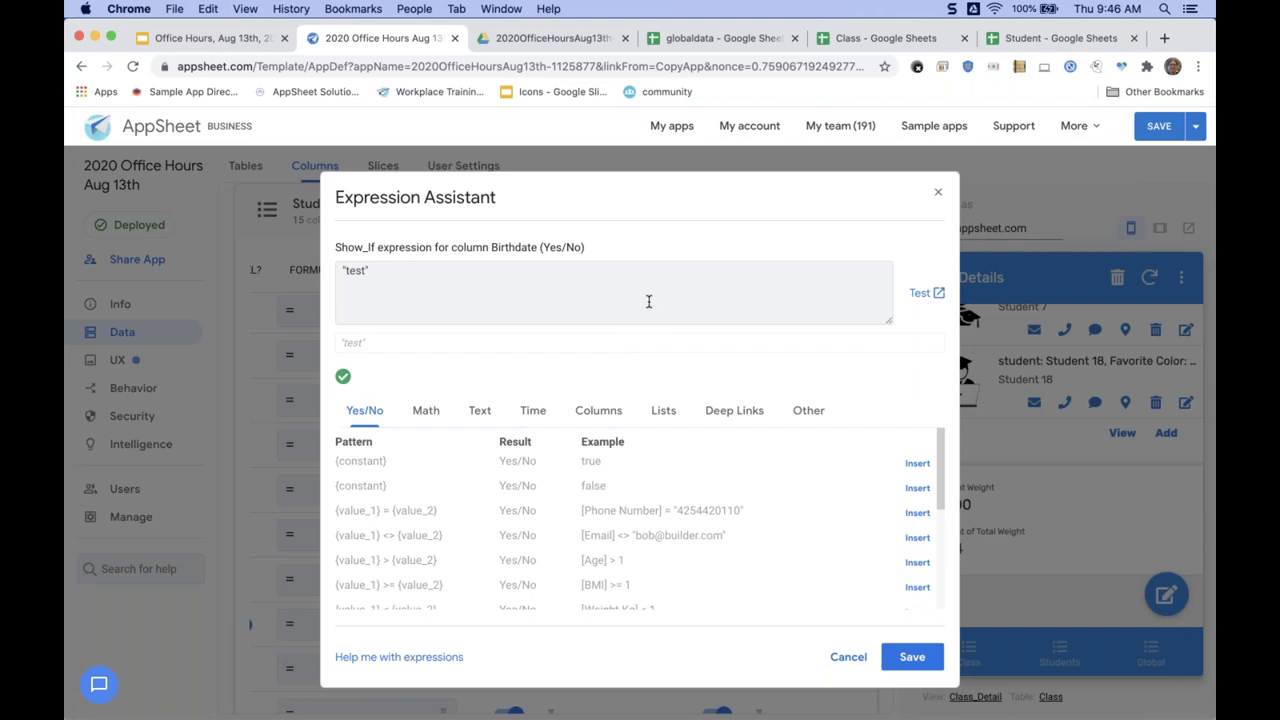
{"action": "key", "text": "super+a"}
{"action": "key", "text": "BackSpace"}
{"action": "left_click", "coordinate": [590, 410]}
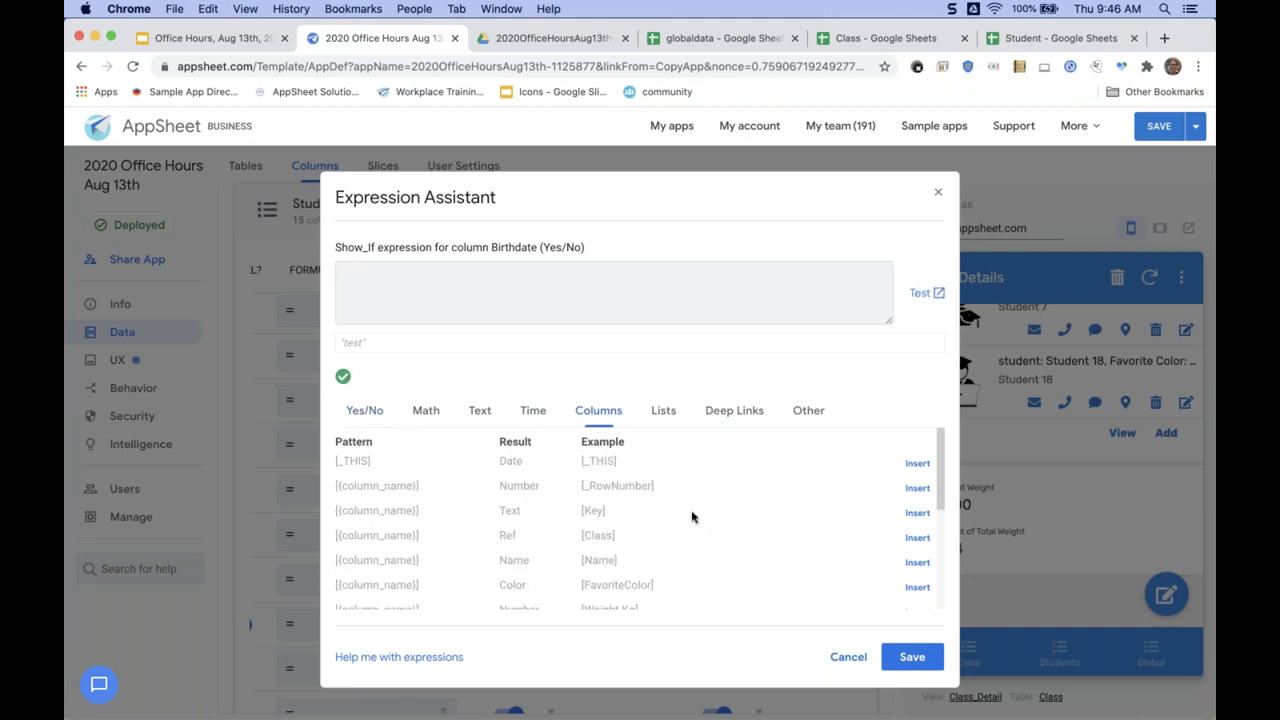
{"action": "scroll", "coordinate": [691, 517], "scroll_direction": "down", "scroll_amount": 1}
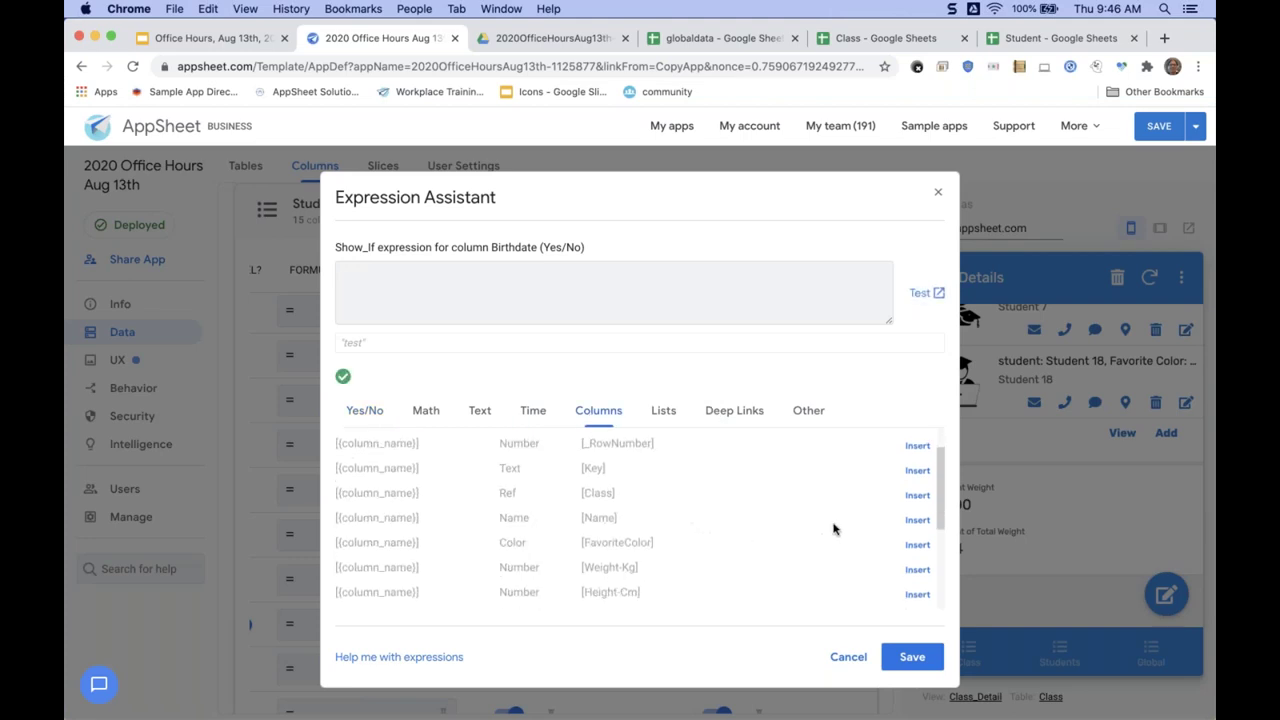
{"action": "left_click", "coordinate": [914, 545]}
{"action": "type", "text": "= \"Blue\""}
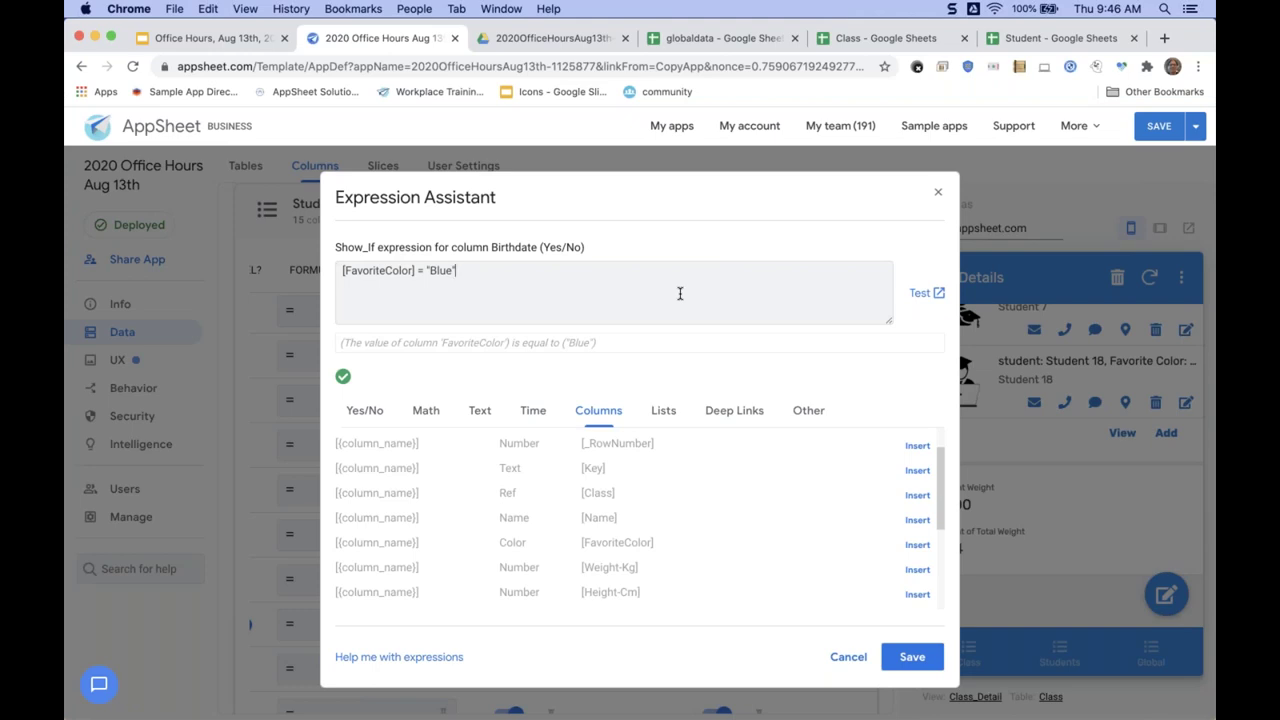
{"action": "left_click", "coordinate": [849, 657]}
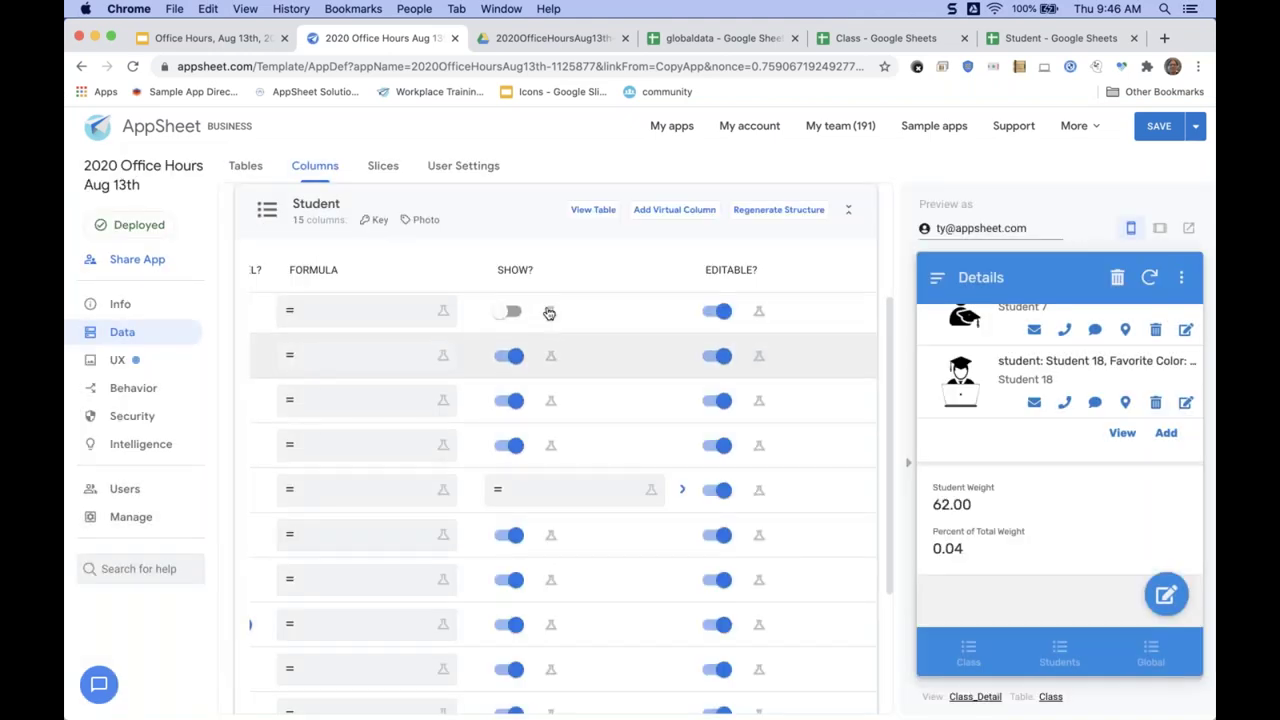
Return the row's Show? setting to a plain on toggle without an expression.
{"action": "left_click", "coordinate": [588, 499]}
{"action": "left_click", "coordinate": [936, 200]}
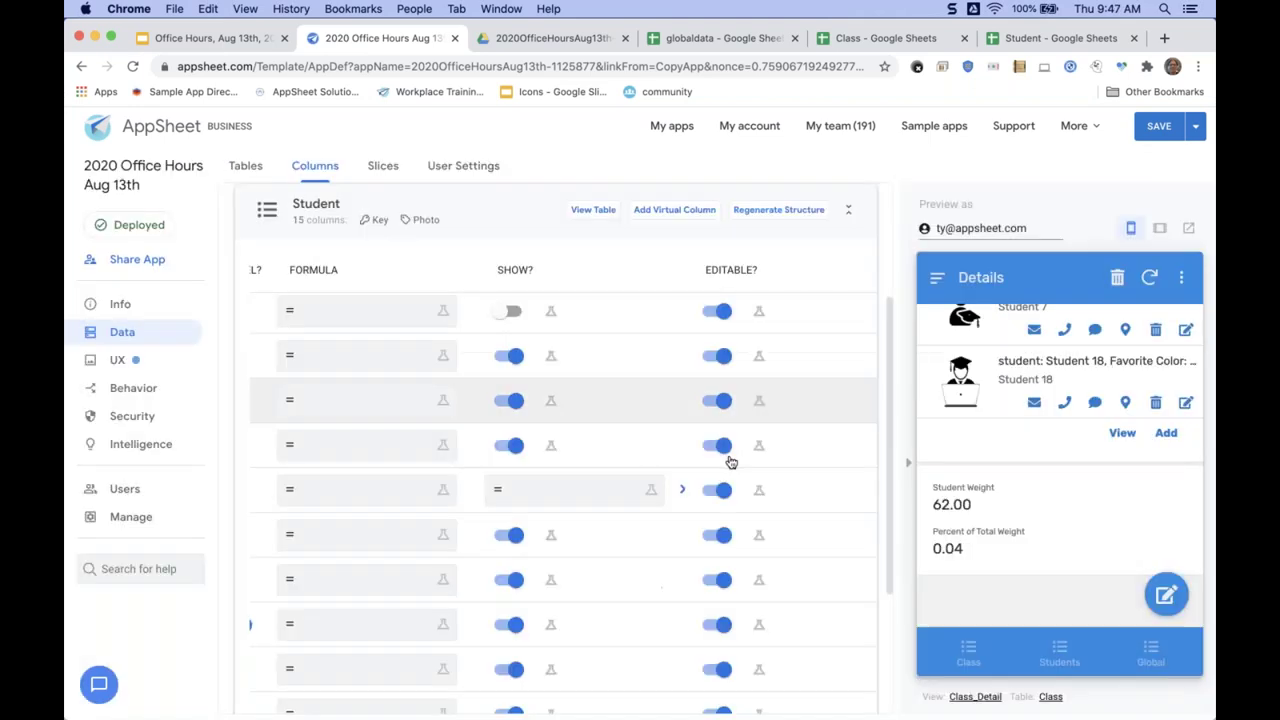
{"action": "left_click", "coordinate": [685, 493]}
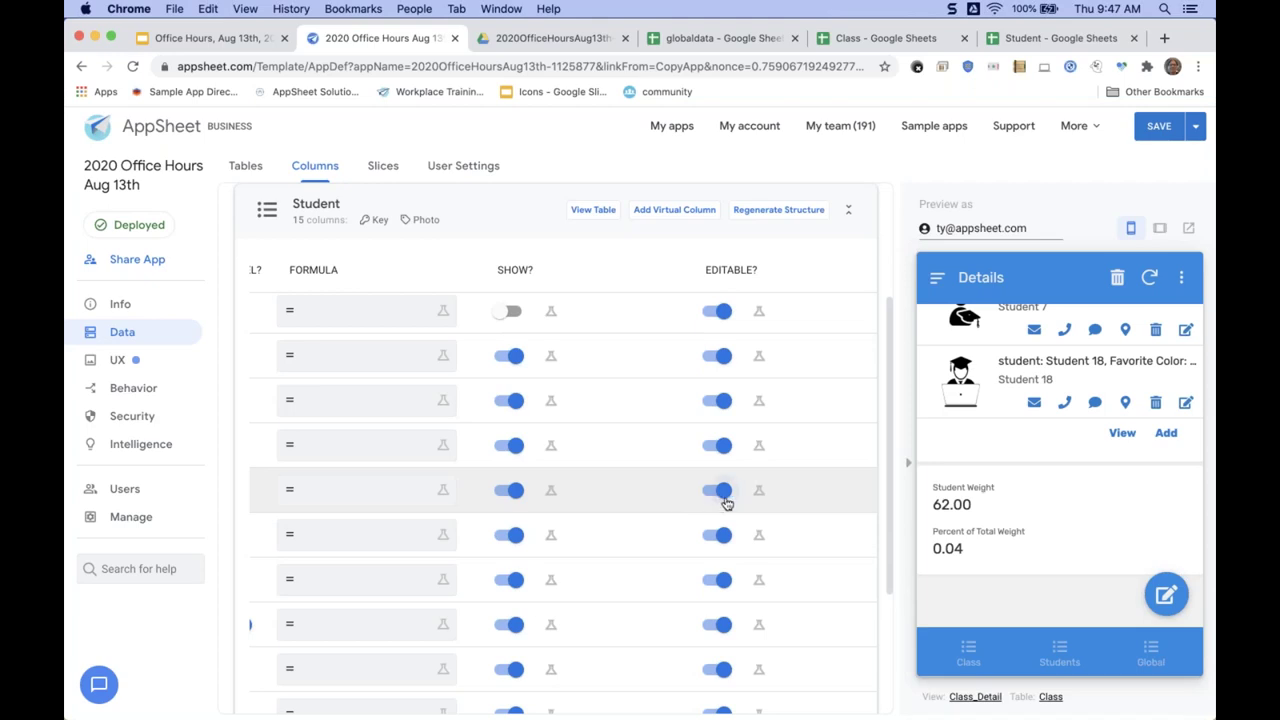
{"action": "scroll", "coordinate": [727, 503], "scroll_direction": "right", "scroll_amount": 10}
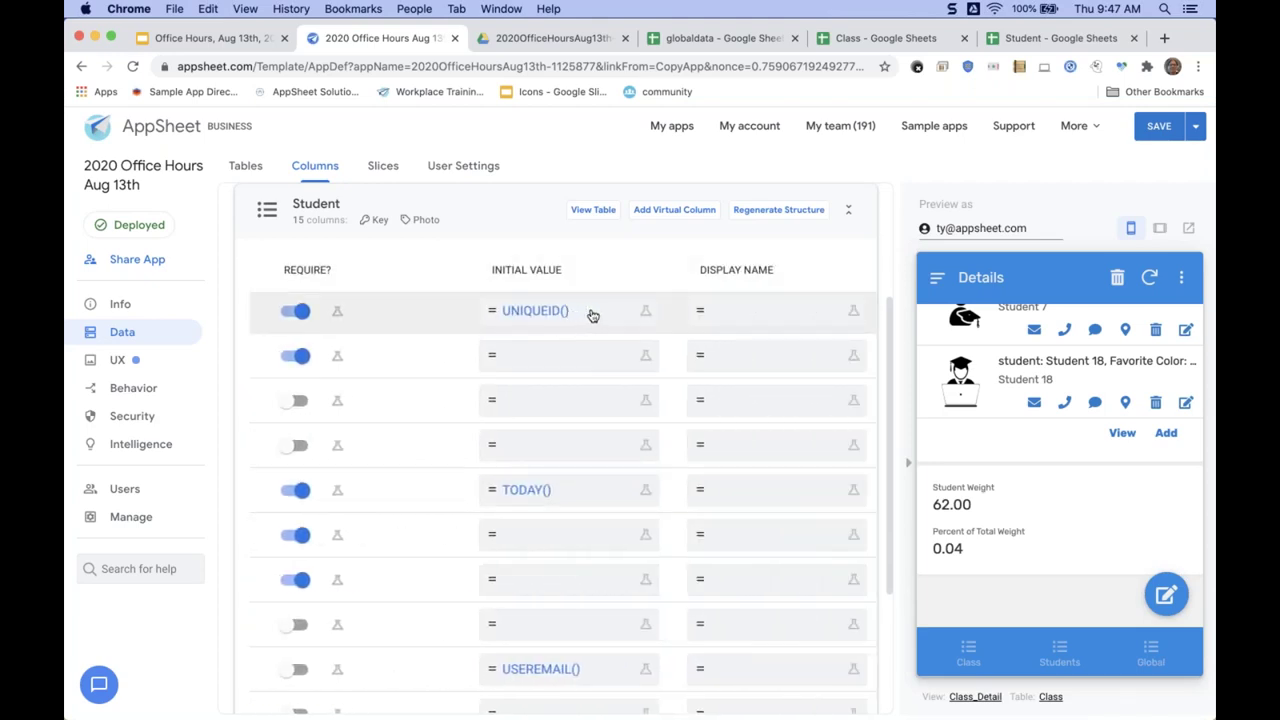
Start a new Student form in the preview with FavoriteColor set to red.
{"action": "left_click", "coordinate": [1047, 657]}
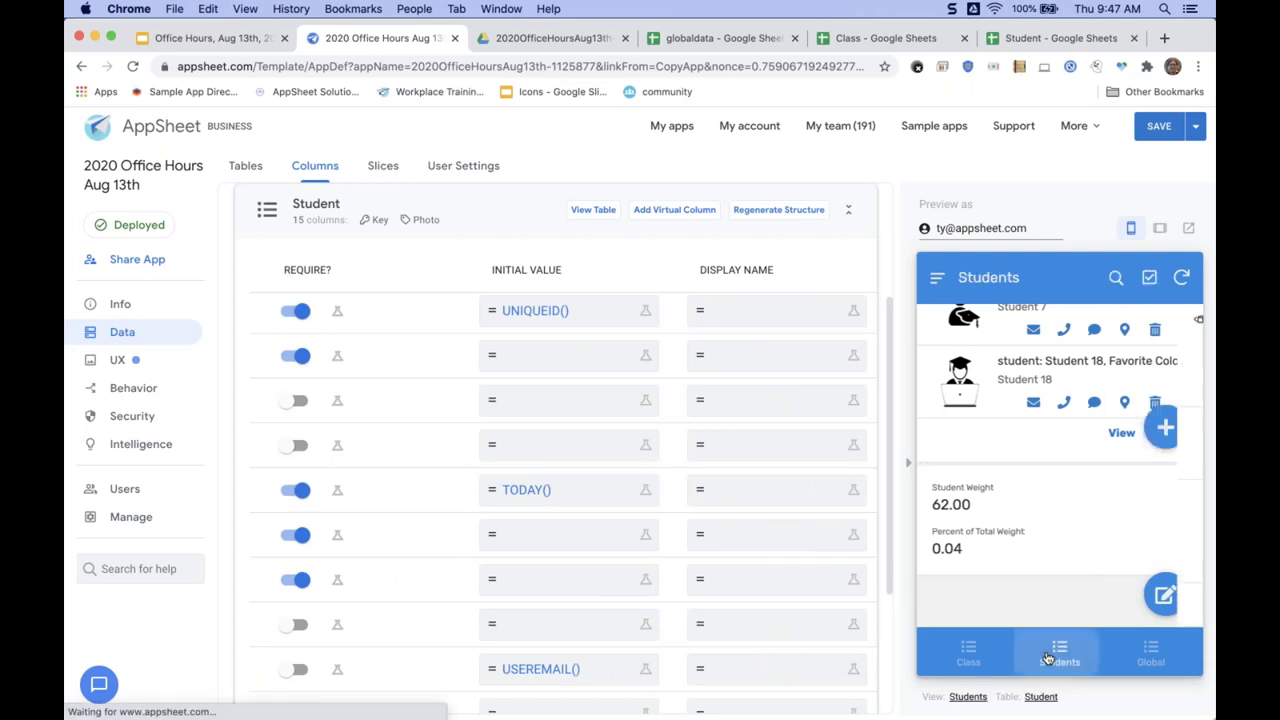
{"action": "left_click", "coordinate": [1163, 631]}
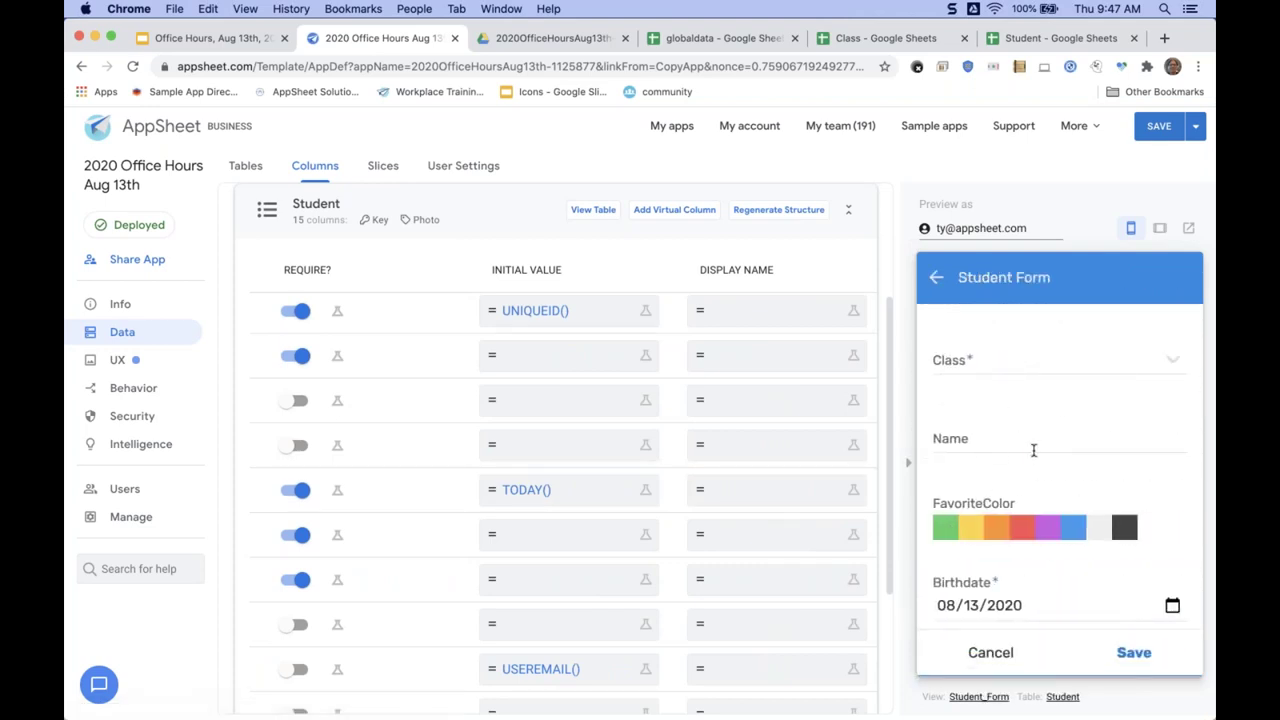
{"action": "left_click", "coordinate": [1025, 531]}
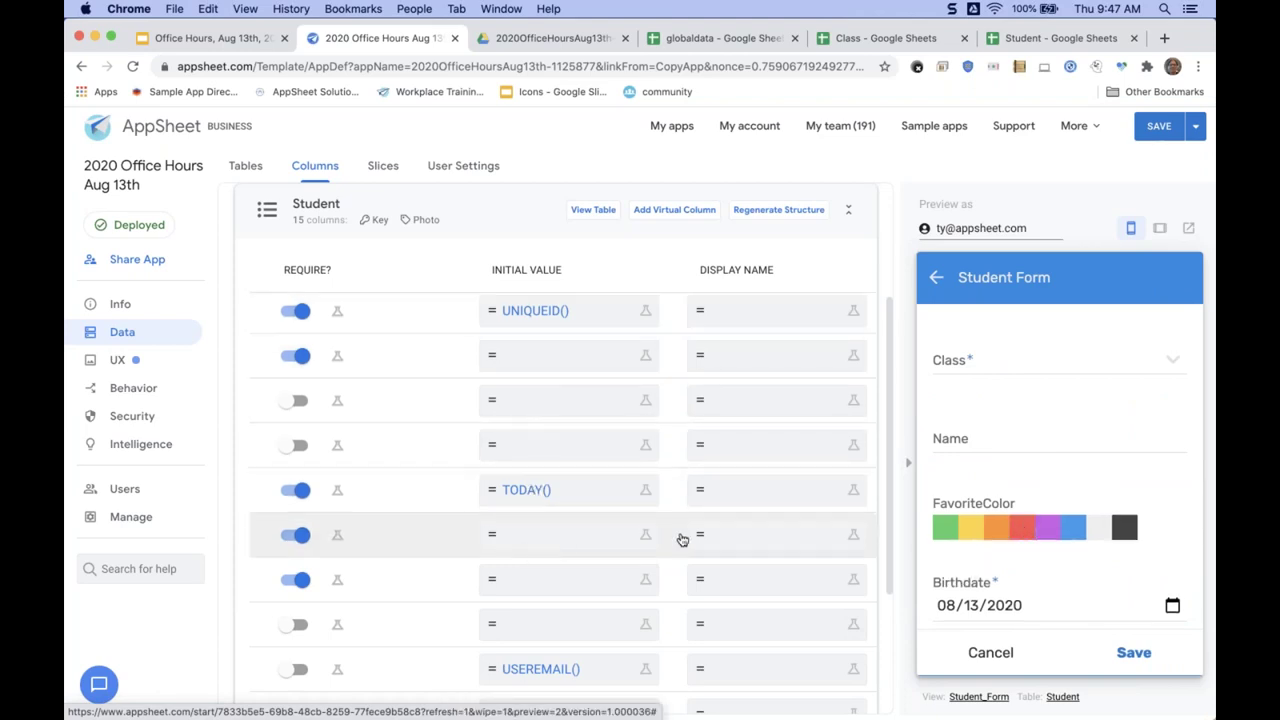
{"action": "scroll", "coordinate": [775, 535], "scroll_direction": "right", "scroll_amount": 6}
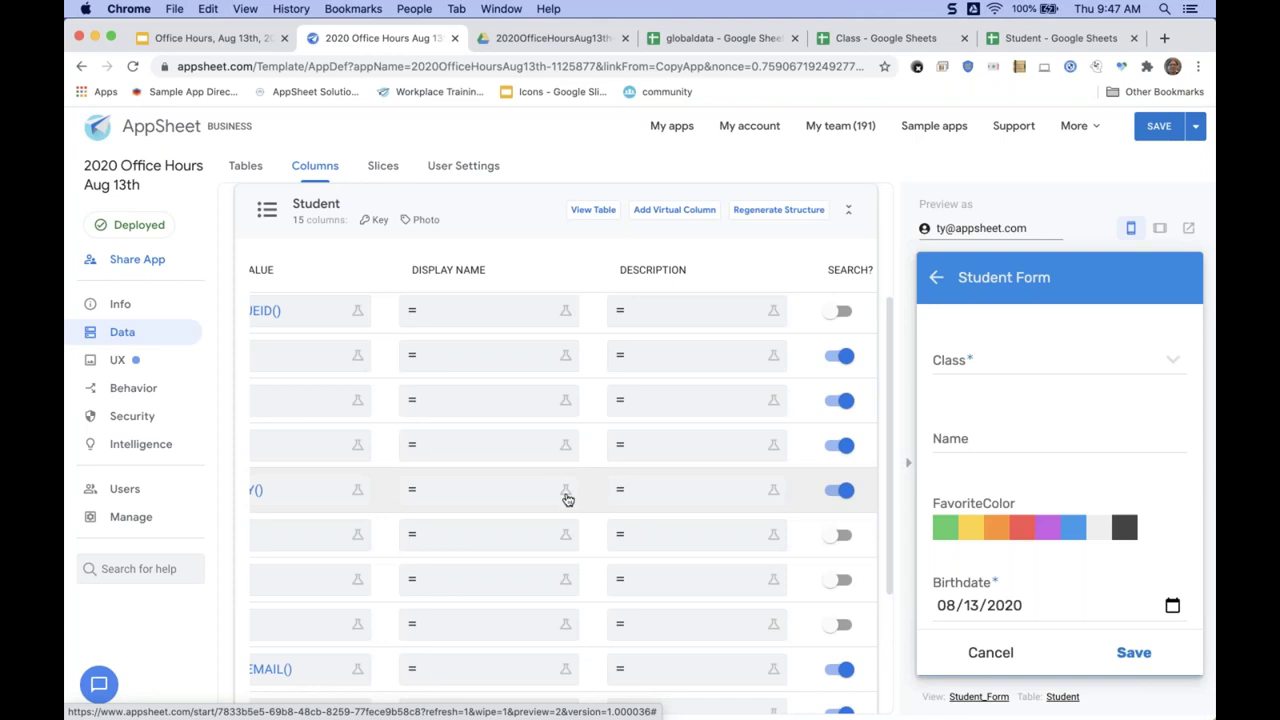
{"action": "scroll", "coordinate": [460, 517], "scroll_direction": "left", "scroll_amount": 2}
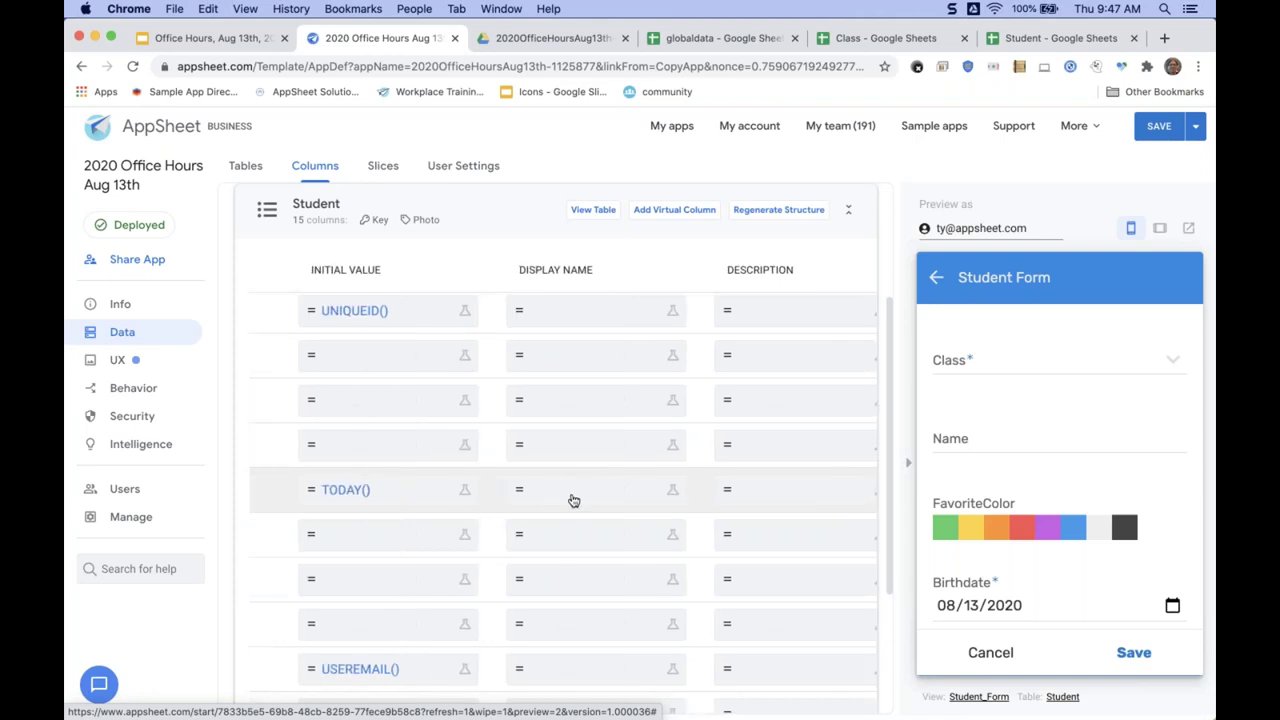
Set Birthdate's display name to "Birthdate for this student who is in class " & [Class].[Name].
{"action": "left_click", "coordinate": [672, 489]}
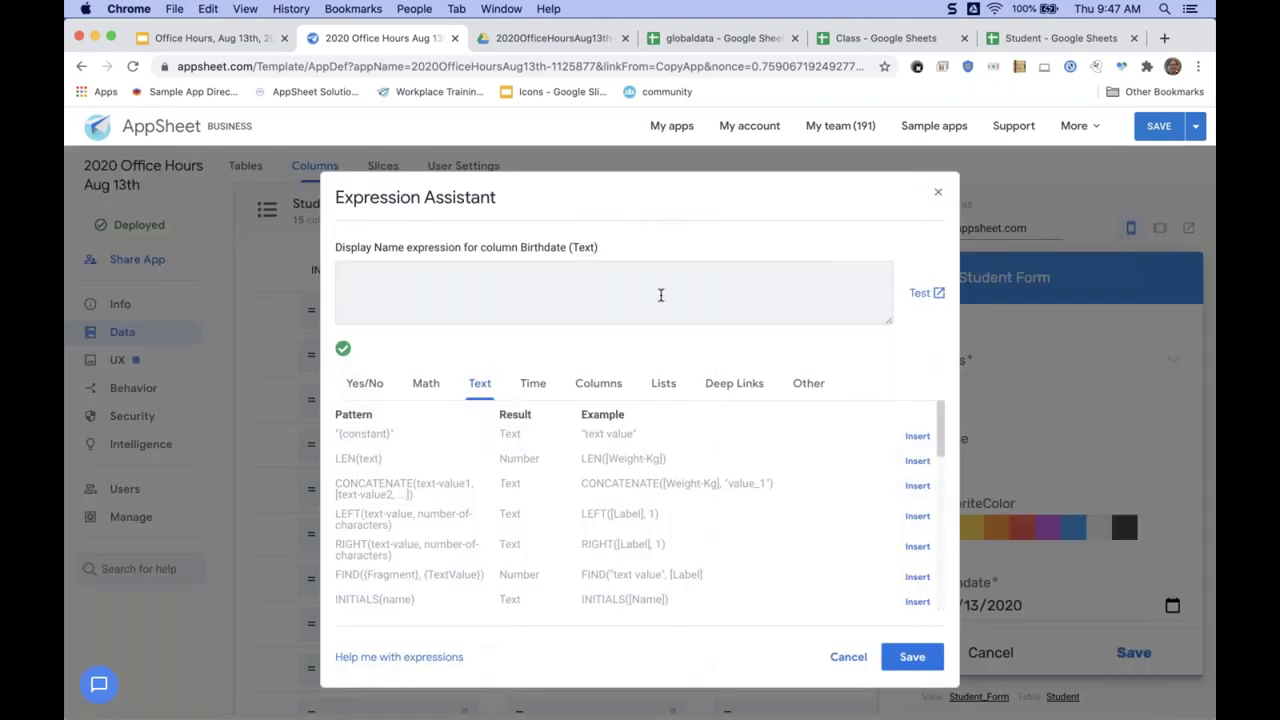
{"action": "type", "text": "\""}
{"action": "type", "text": "\""}
{"action": "type", "text": "Birthdate for"}
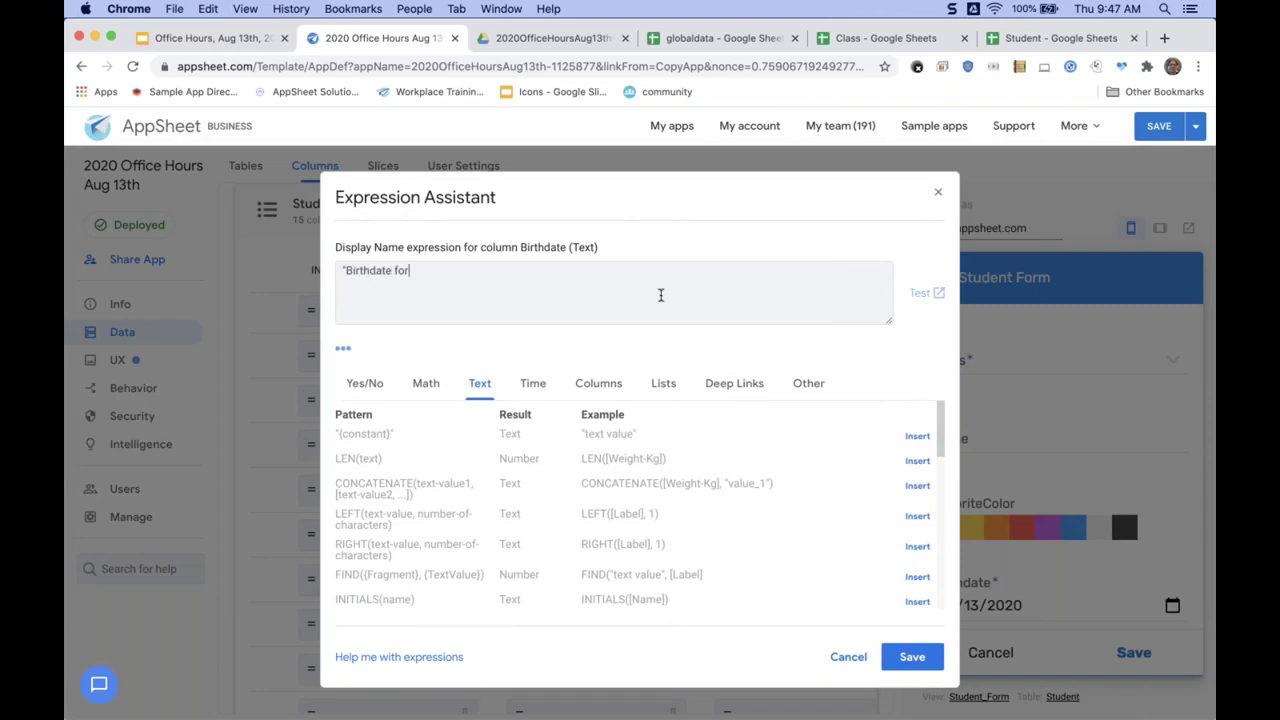
{"action": "type", "text": " this student who is in class \""}
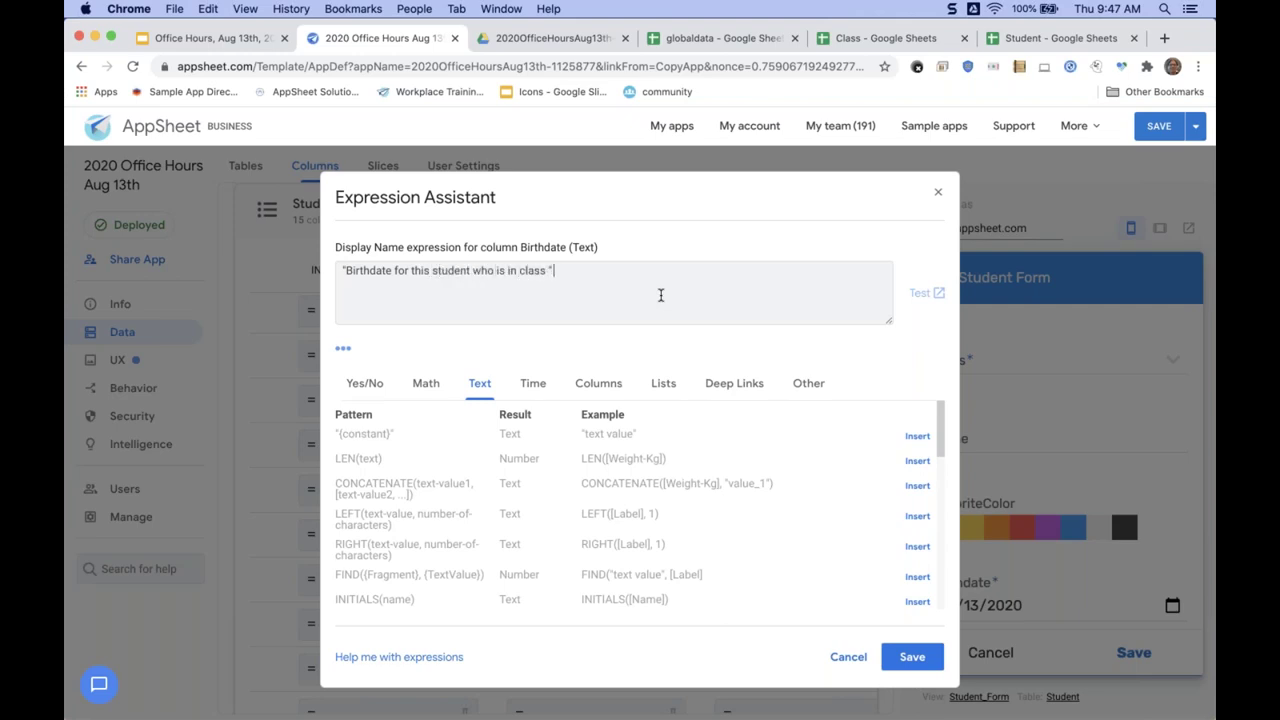
{"action": "type", "text": " &"}
{"action": "left_click", "coordinate": [590, 388]}
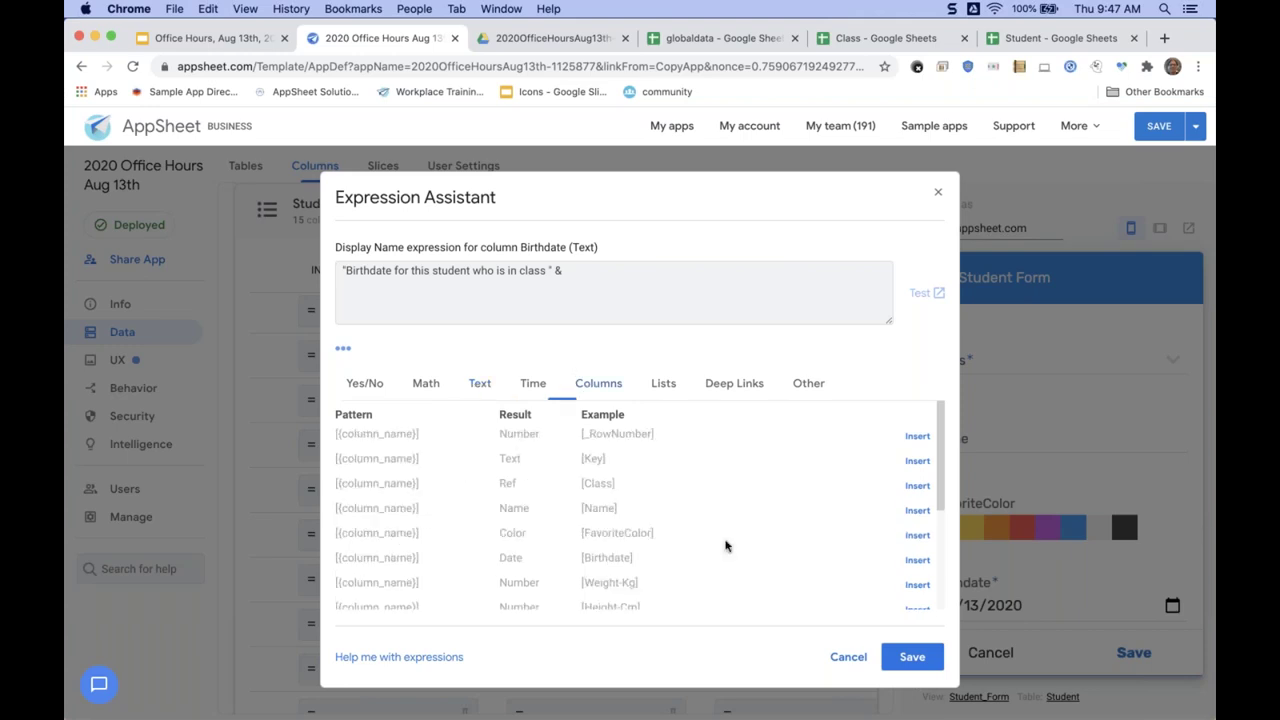
{"action": "left_click", "coordinate": [900, 522]}
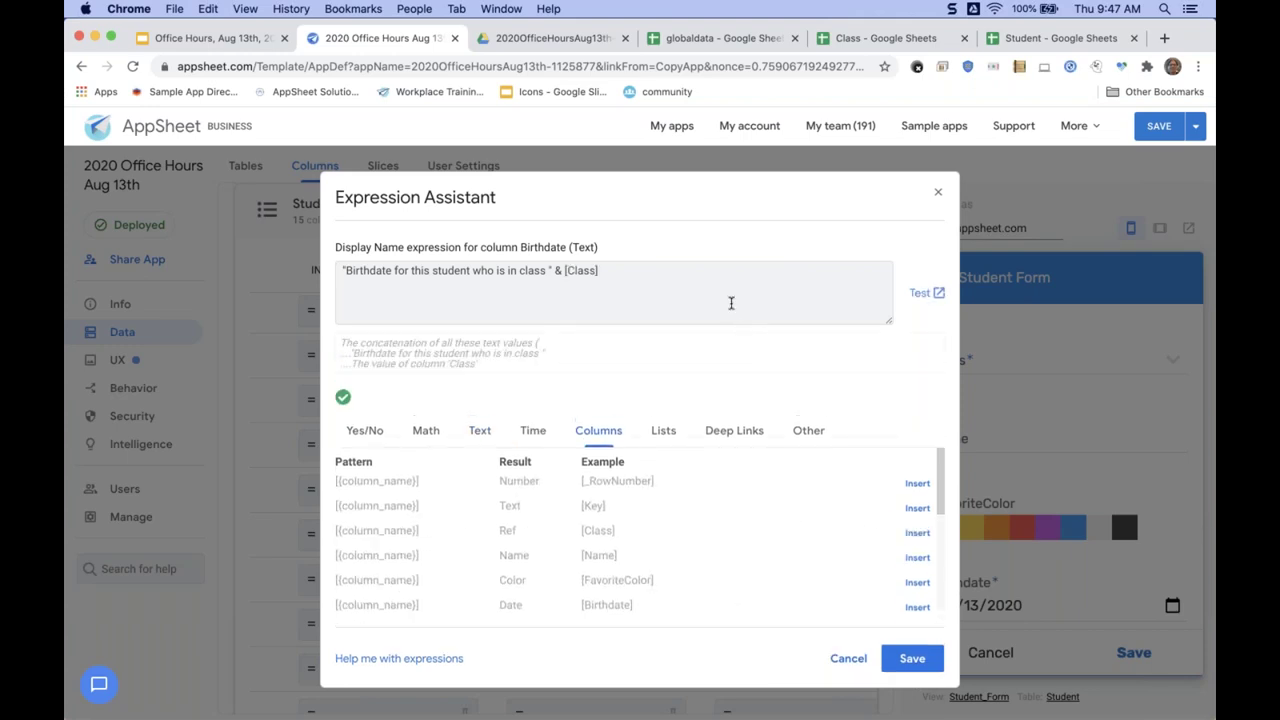
{"action": "type", "text": ".[Name]"}
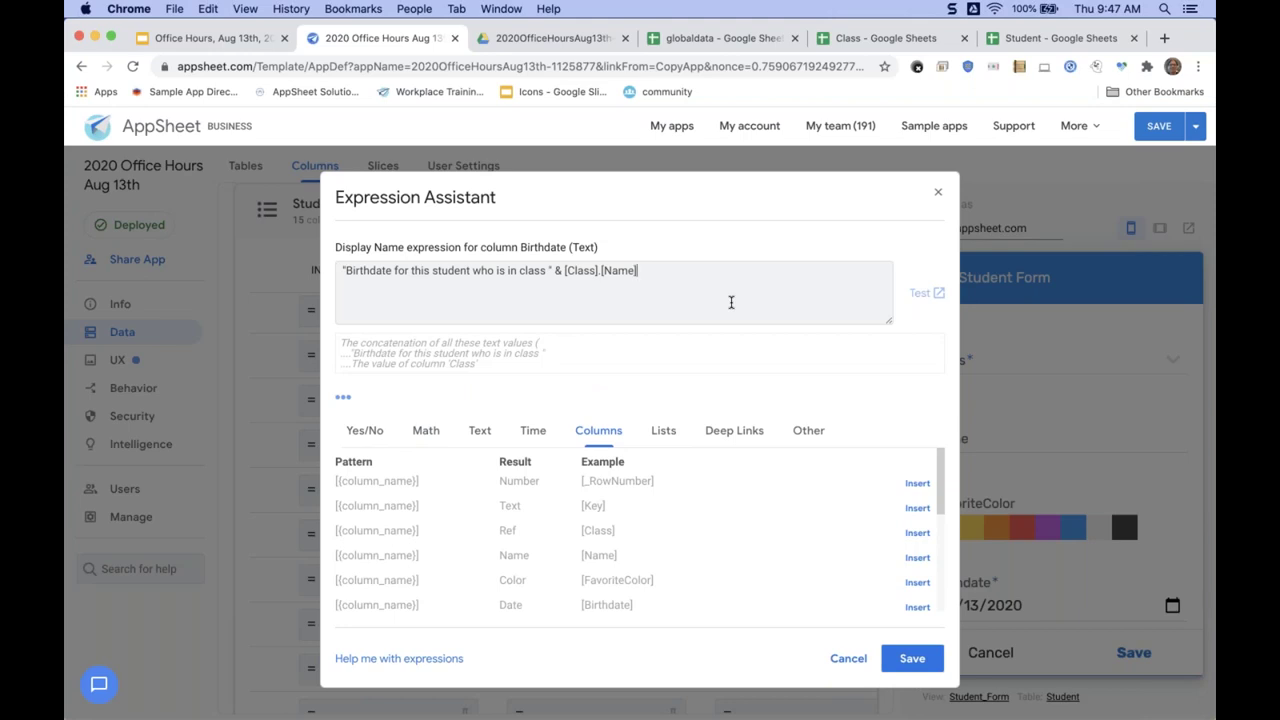
{"action": "left_click", "coordinate": [915, 658]}
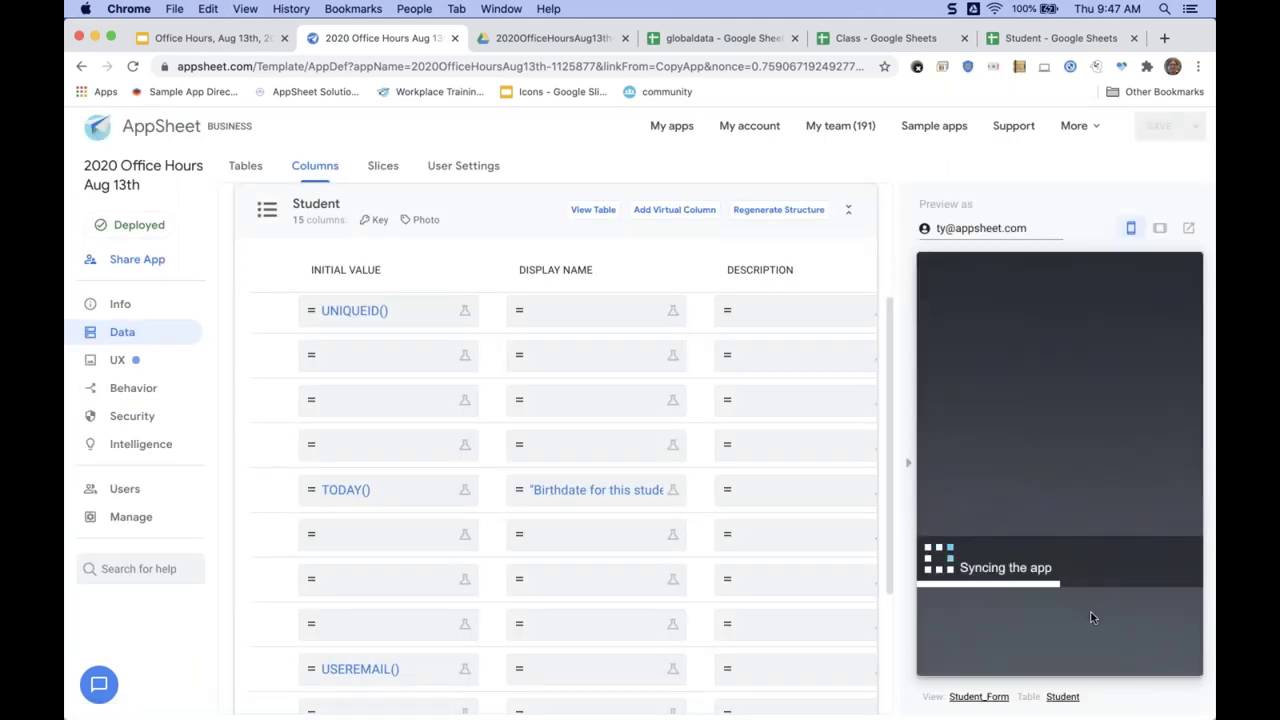
Collapse the Student table's column list back to the table cards.
{"action": "scroll", "coordinate": [1020, 508], "scroll_direction": "down", "scroll_amount": 1}
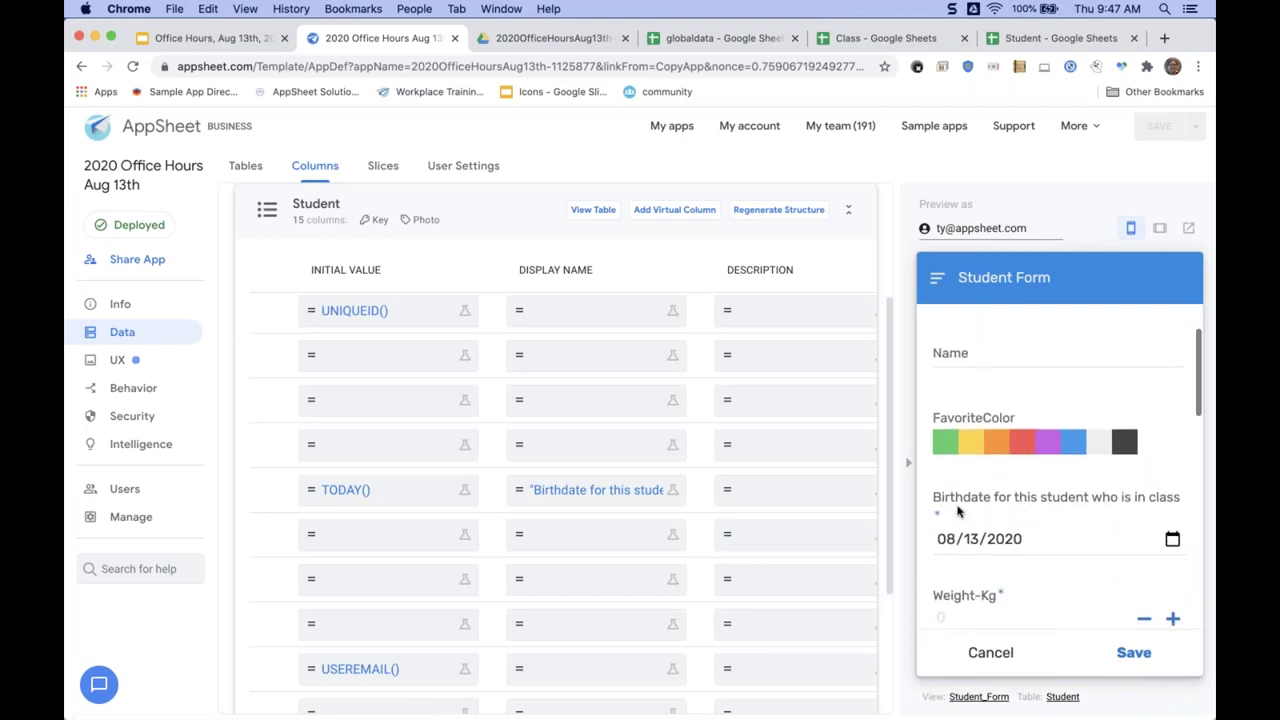
{"action": "scroll", "coordinate": [1060, 505], "scroll_direction": "down", "scroll_amount": 1}
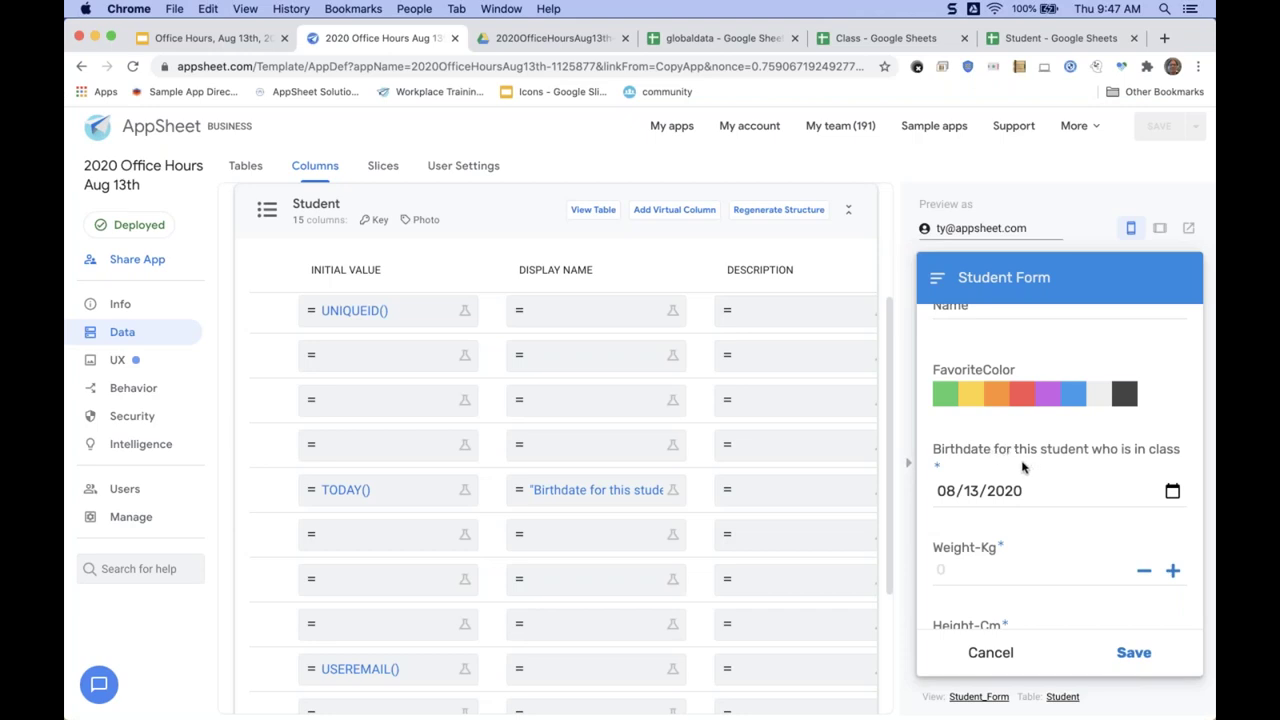
{"action": "scroll", "coordinate": [1022, 467], "scroll_direction": "down", "scroll_amount": 1}
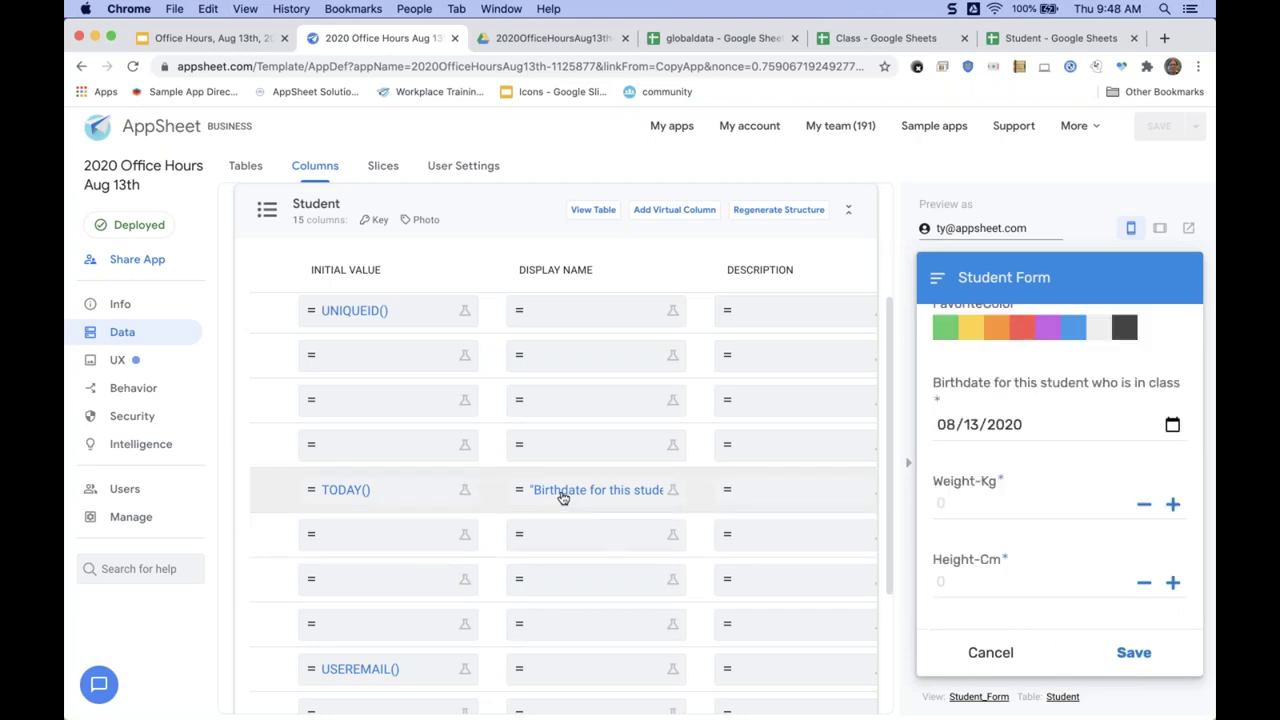
{"action": "scroll", "coordinate": [563, 497], "scroll_direction": "left", "scroll_amount": 10}
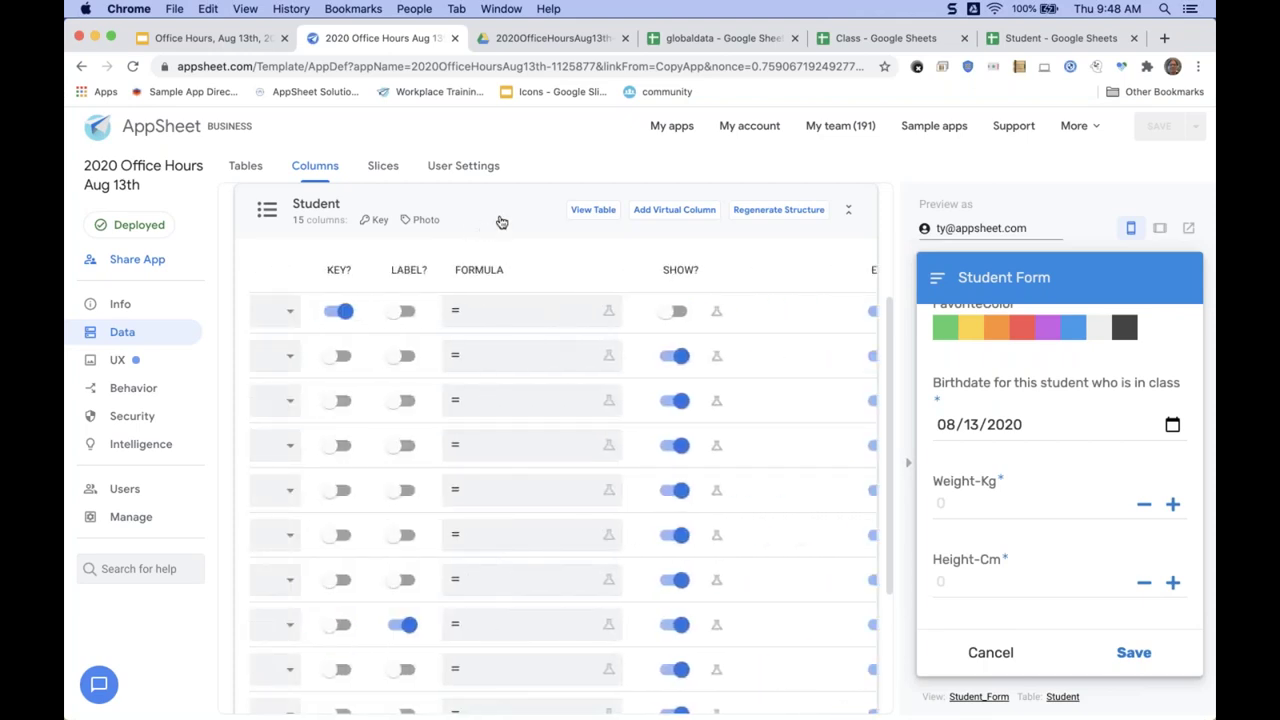
{"action": "left_click", "coordinate": [502, 222]}
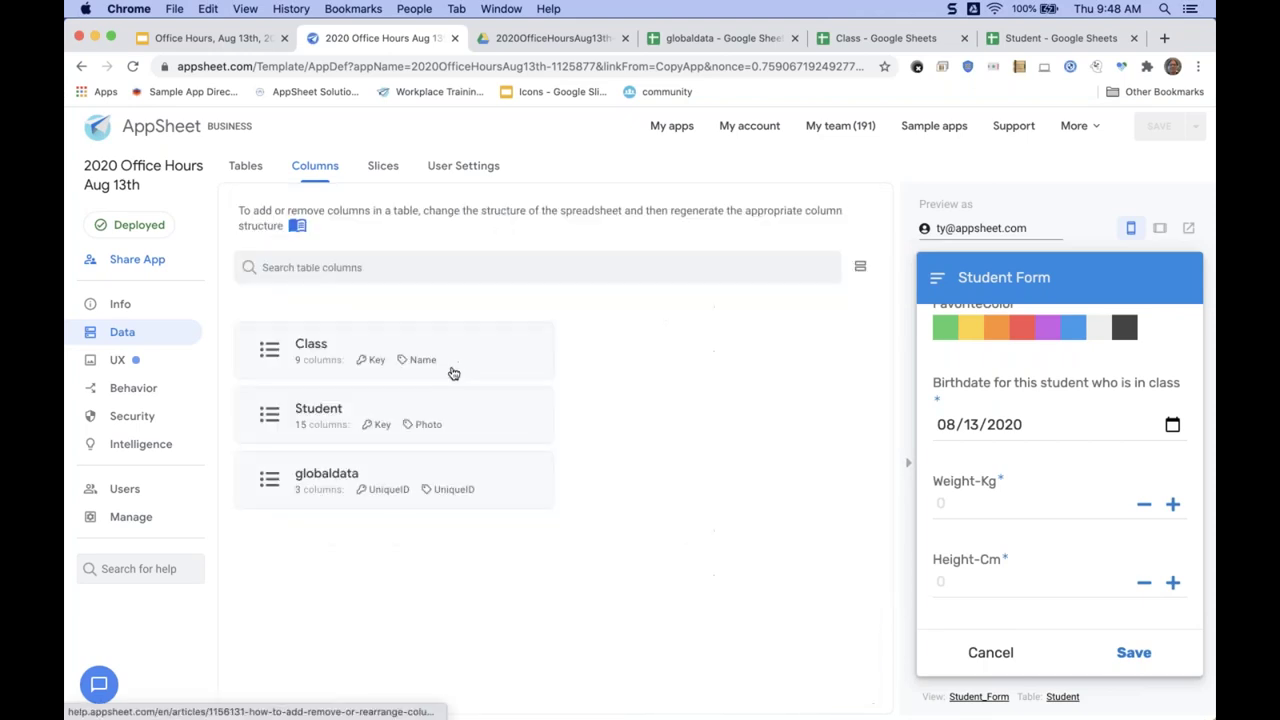
In UX views, expand the Class view and inspect its empty Show if expression without changes.
{"action": "left_click", "coordinate": [160, 362]}
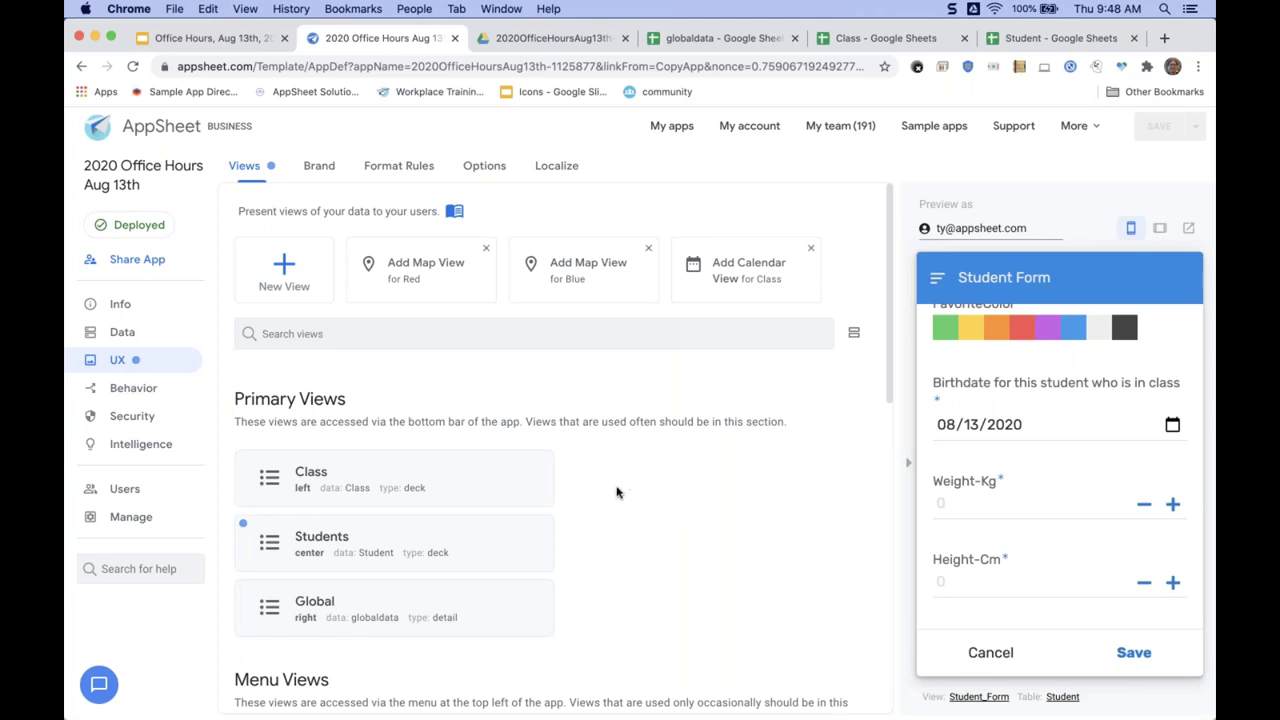
{"action": "left_click", "coordinate": [437, 471]}
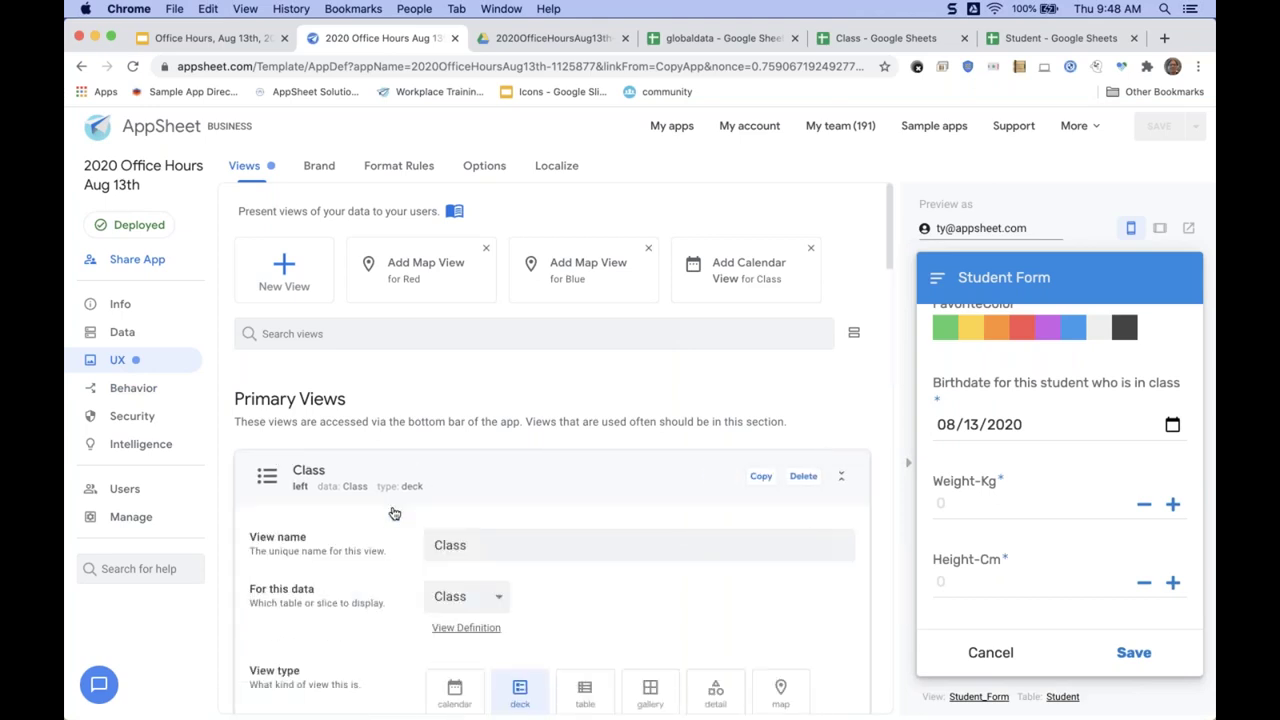
{"action": "scroll", "coordinate": [381, 466], "scroll_direction": "down", "scroll_amount": 3}
{"action": "scroll", "coordinate": [381, 466], "scroll_direction": "down", "scroll_amount": 7}
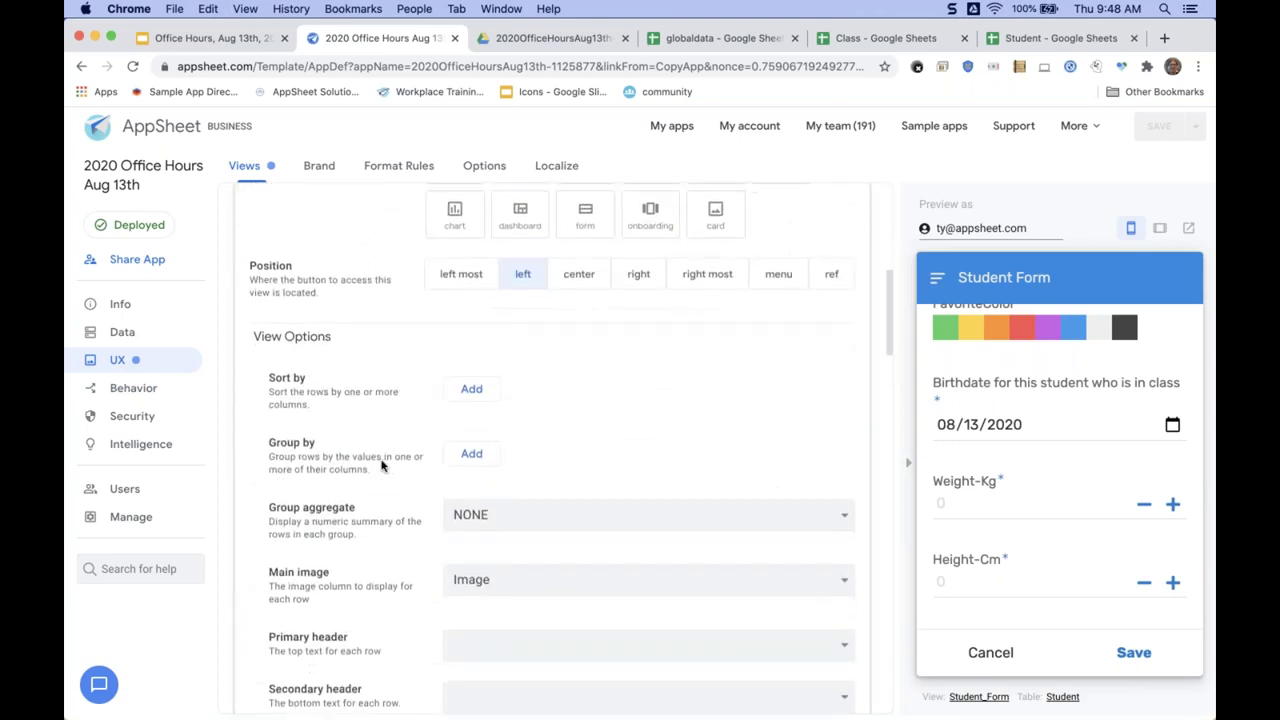
{"action": "scroll", "coordinate": [381, 466], "scroll_direction": "down", "scroll_amount": 7}
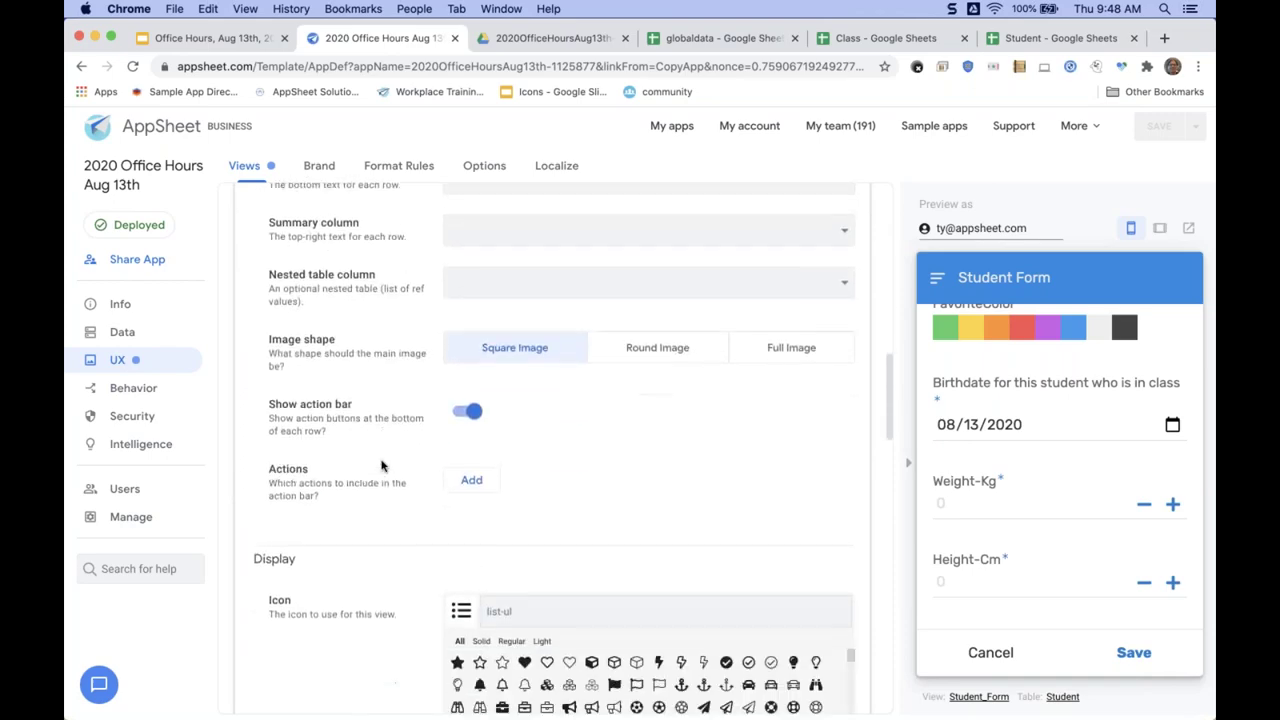
{"action": "scroll", "coordinate": [373, 516], "scroll_direction": "down", "scroll_amount": 2}
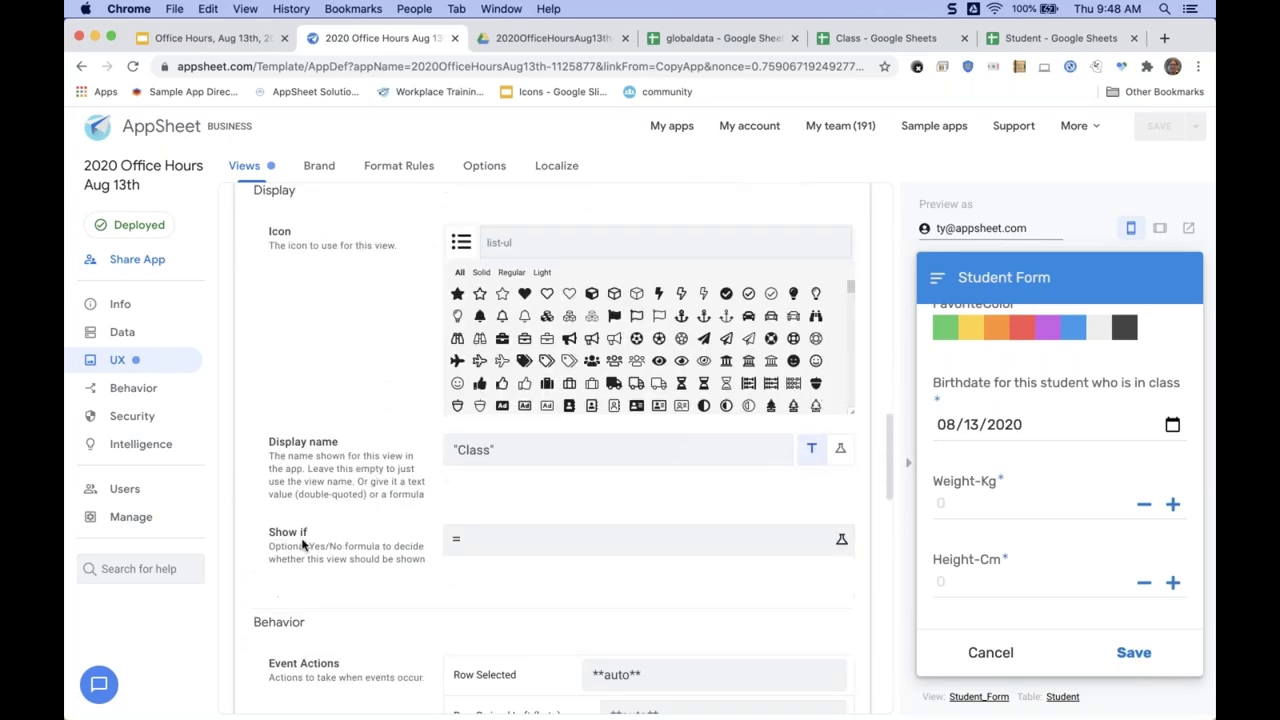
{"action": "left_click", "coordinate": [671, 545]}
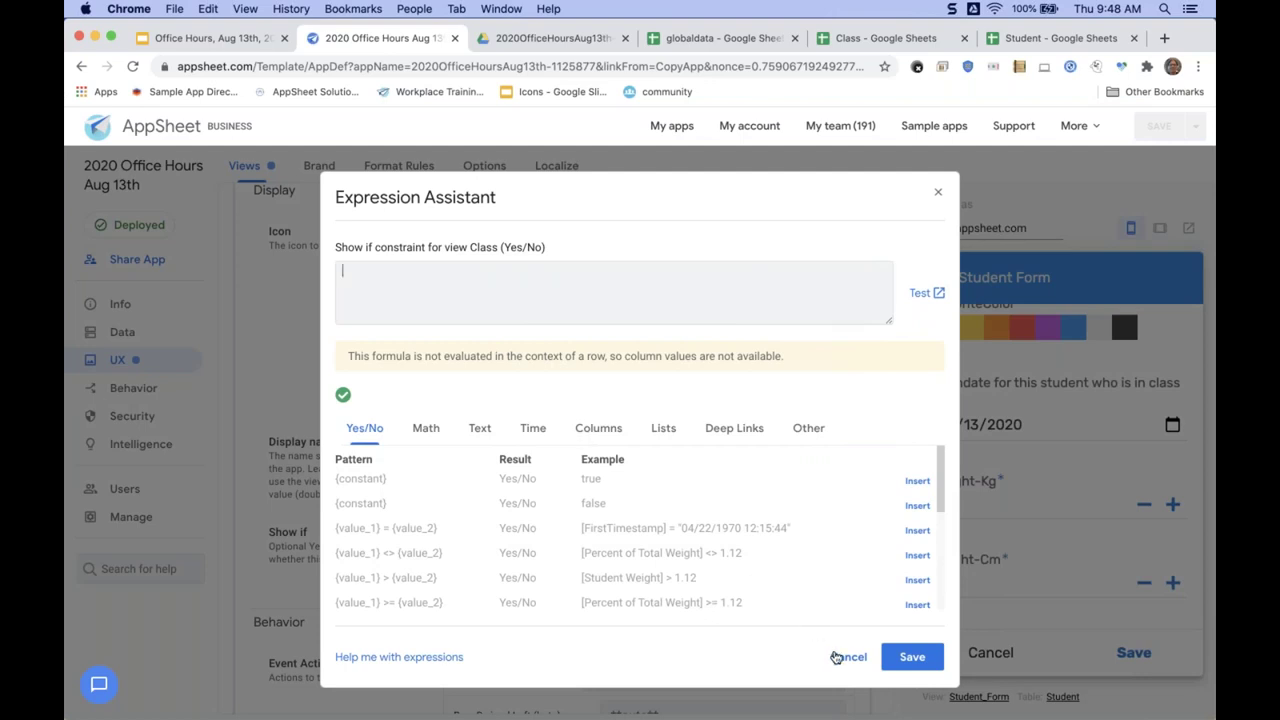
{"action": "left_click", "coordinate": [846, 657]}
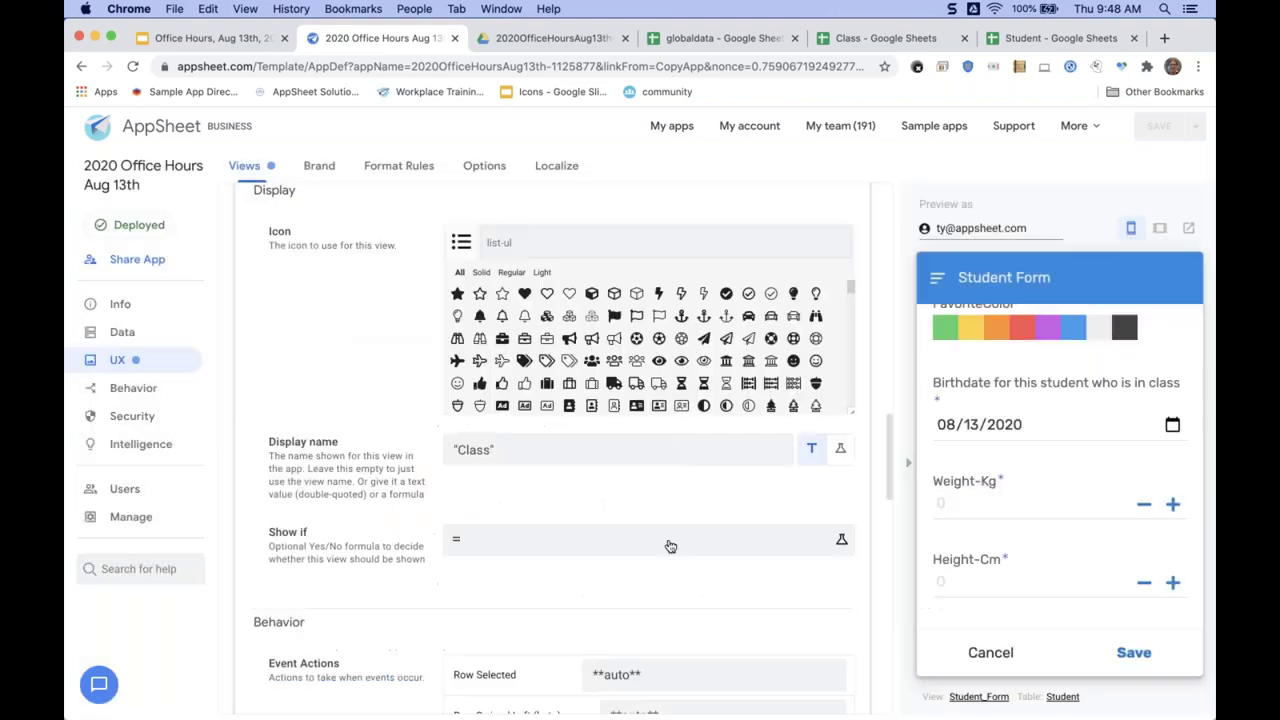
Create a new action in Behavior > Actions for the Class table.
{"action": "left_click", "coordinate": [155, 389]}
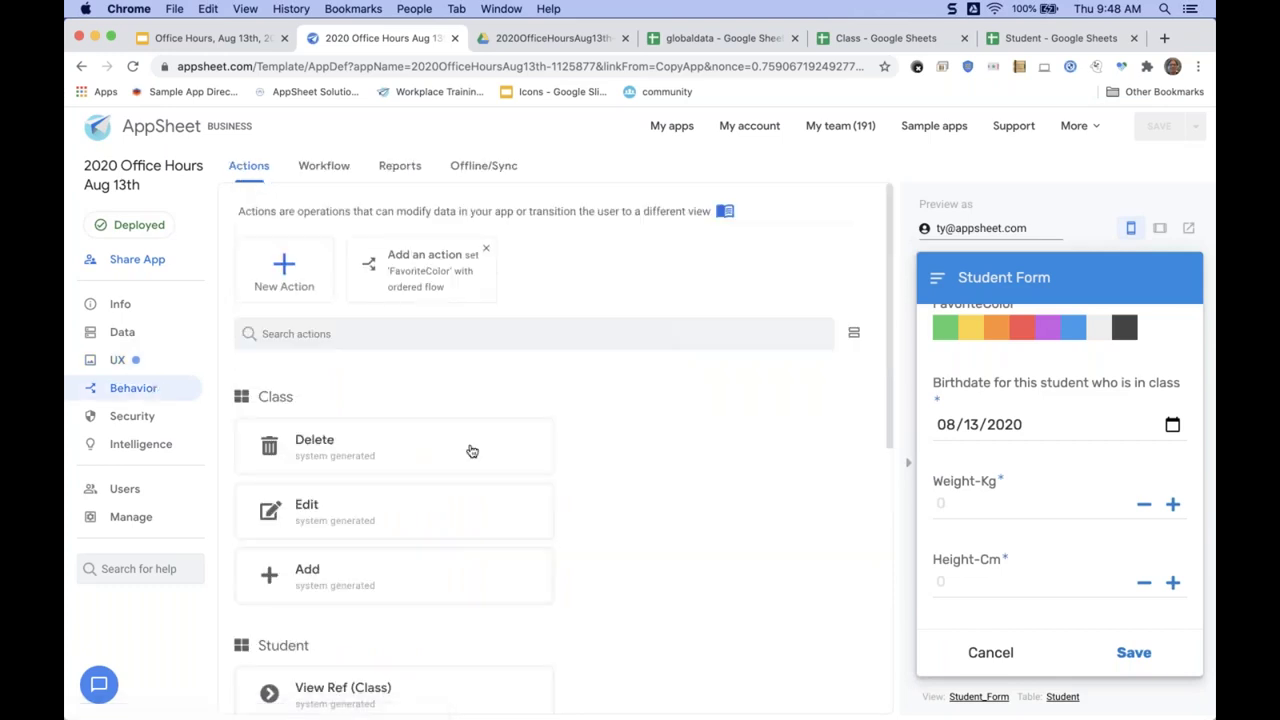
{"action": "left_click", "coordinate": [282, 268]}
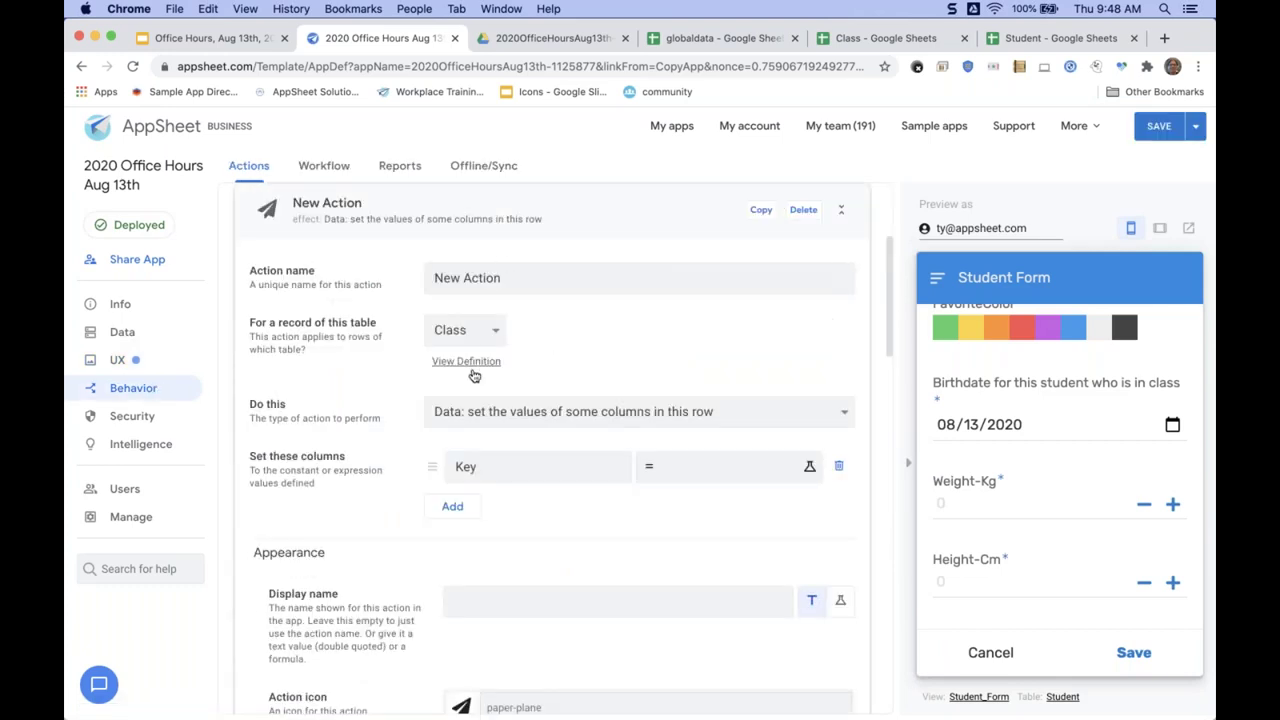
{"action": "left_click", "coordinate": [490, 341]}
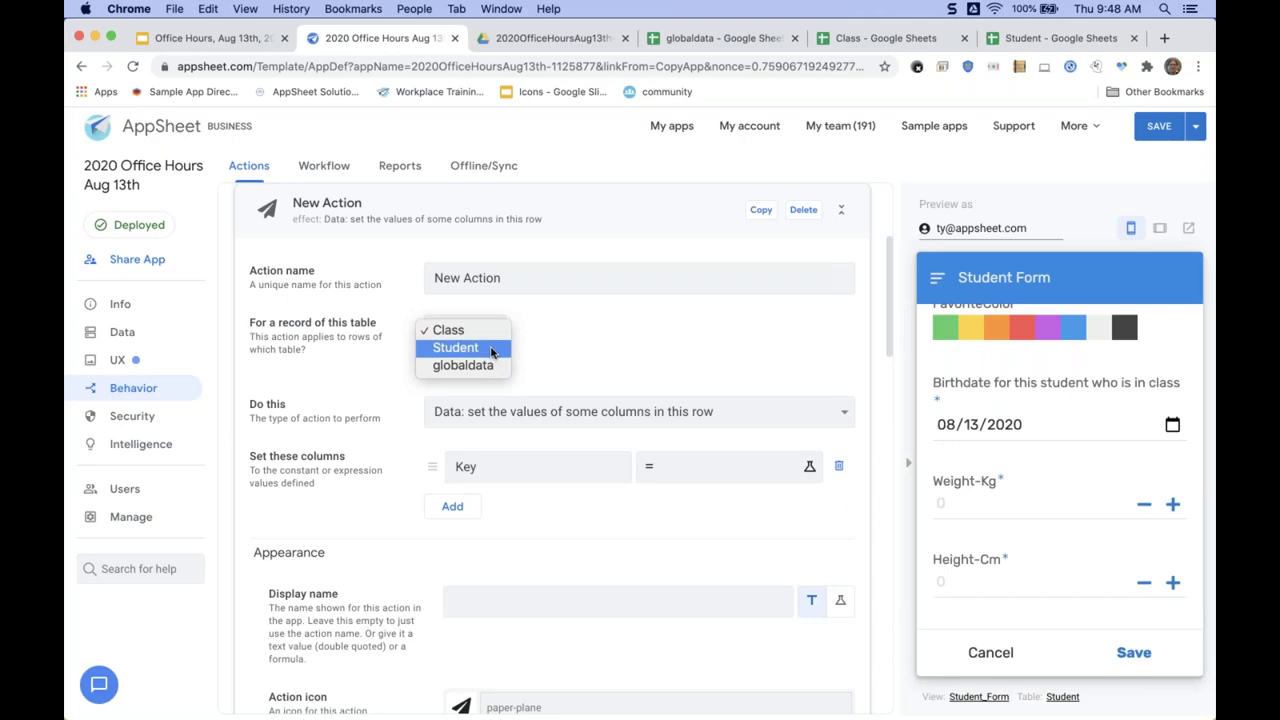
{"action": "left_click", "coordinate": [543, 343]}
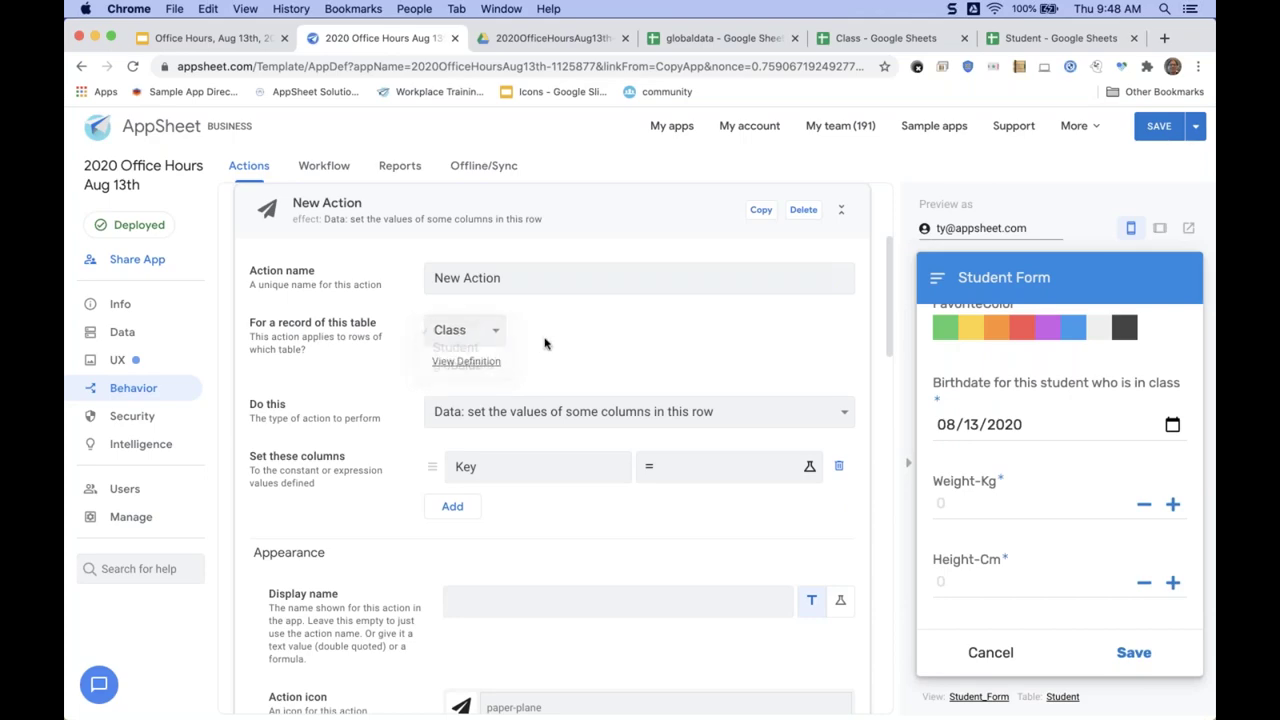
{"action": "scroll", "coordinate": [552, 569], "scroll_direction": "down", "scroll_amount": 1}
{"action": "scroll", "coordinate": [552, 569], "scroll_direction": "down", "scroll_amount": 5}
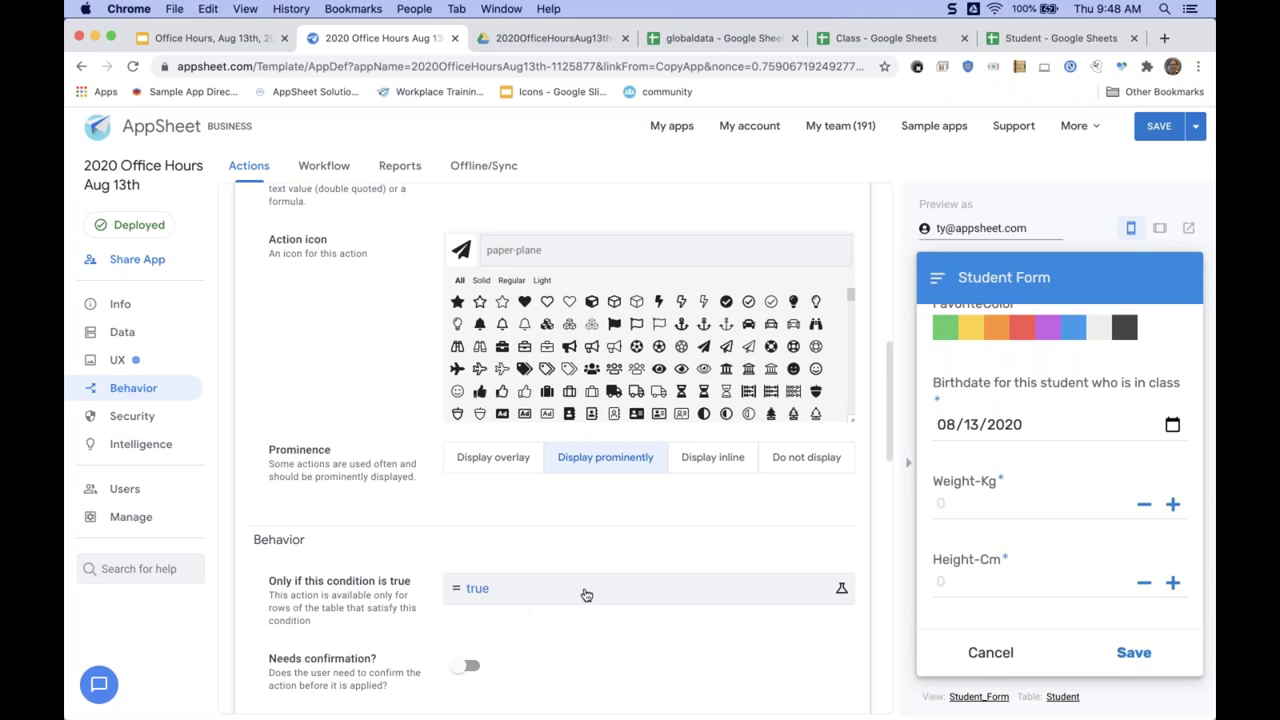
{"action": "scroll", "coordinate": [586, 594], "scroll_direction": "up", "scroll_amount": 5}
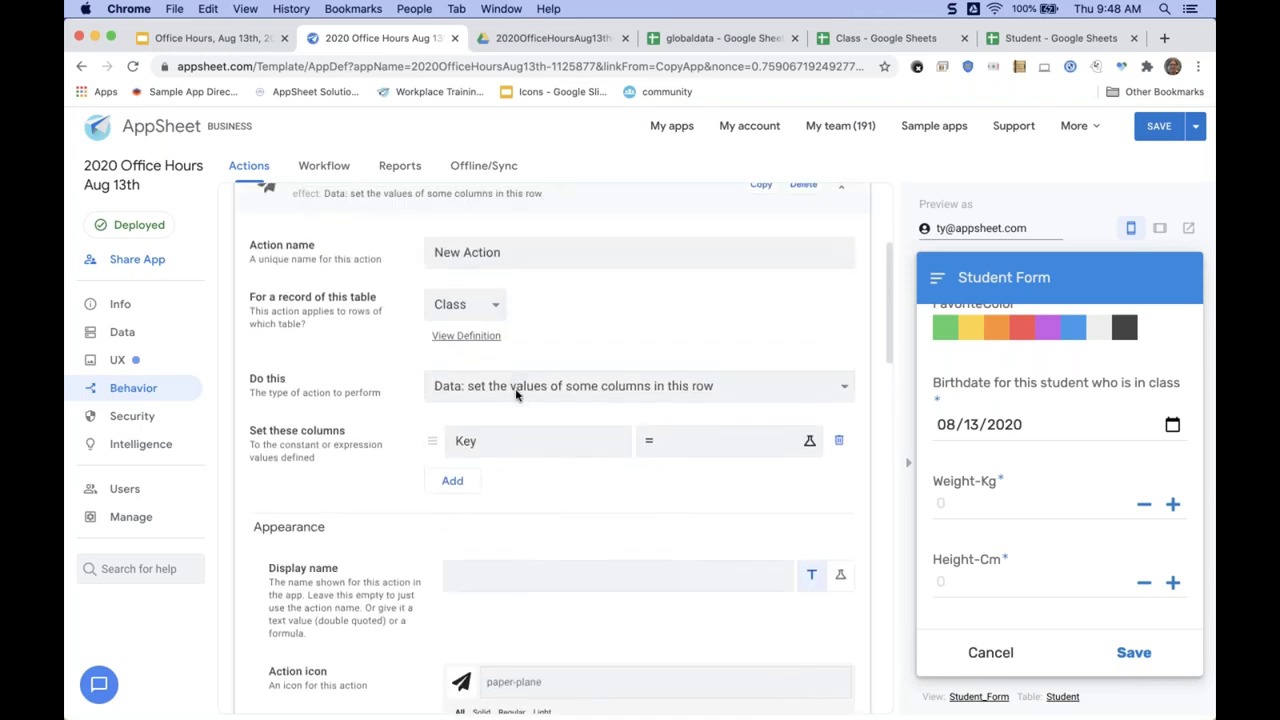
Make the action set the Name column to "new Class".
{"action": "left_click", "coordinate": [554, 443]}
{"action": "left_click", "coordinate": [554, 458]}
{"action": "left_click", "coordinate": [691, 449]}
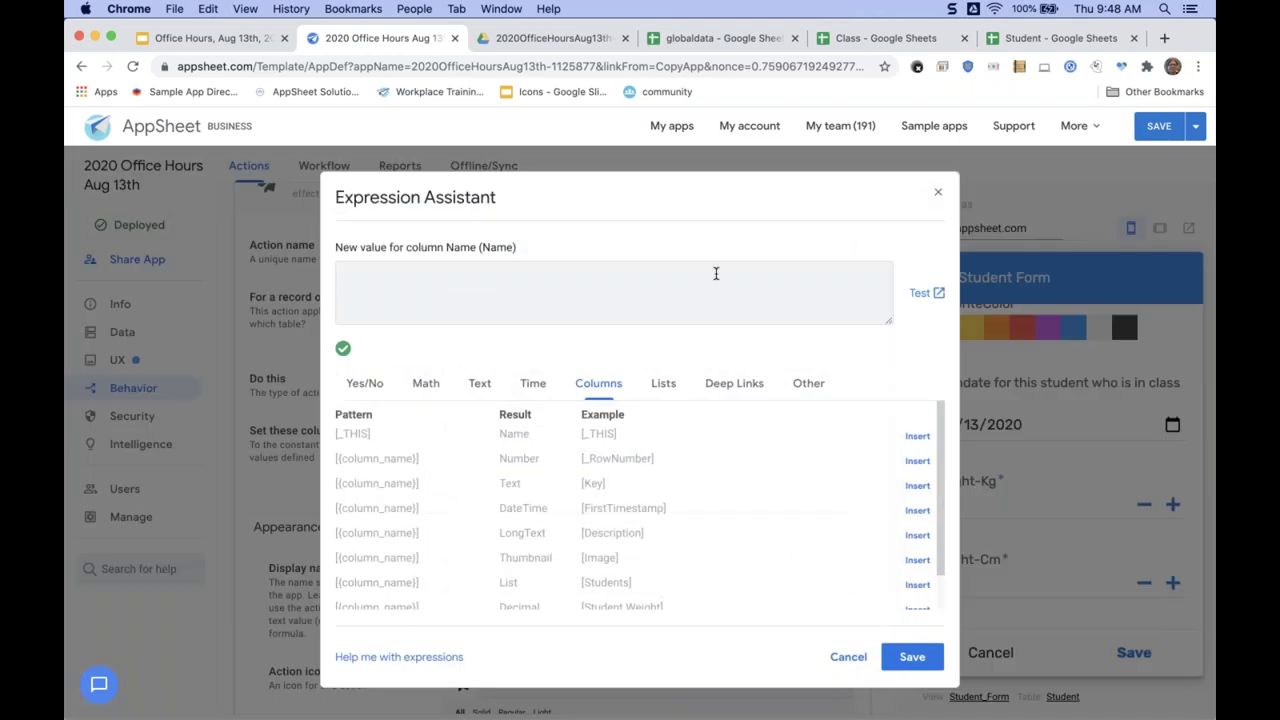
{"action": "type", "text": "\"new Class\""}
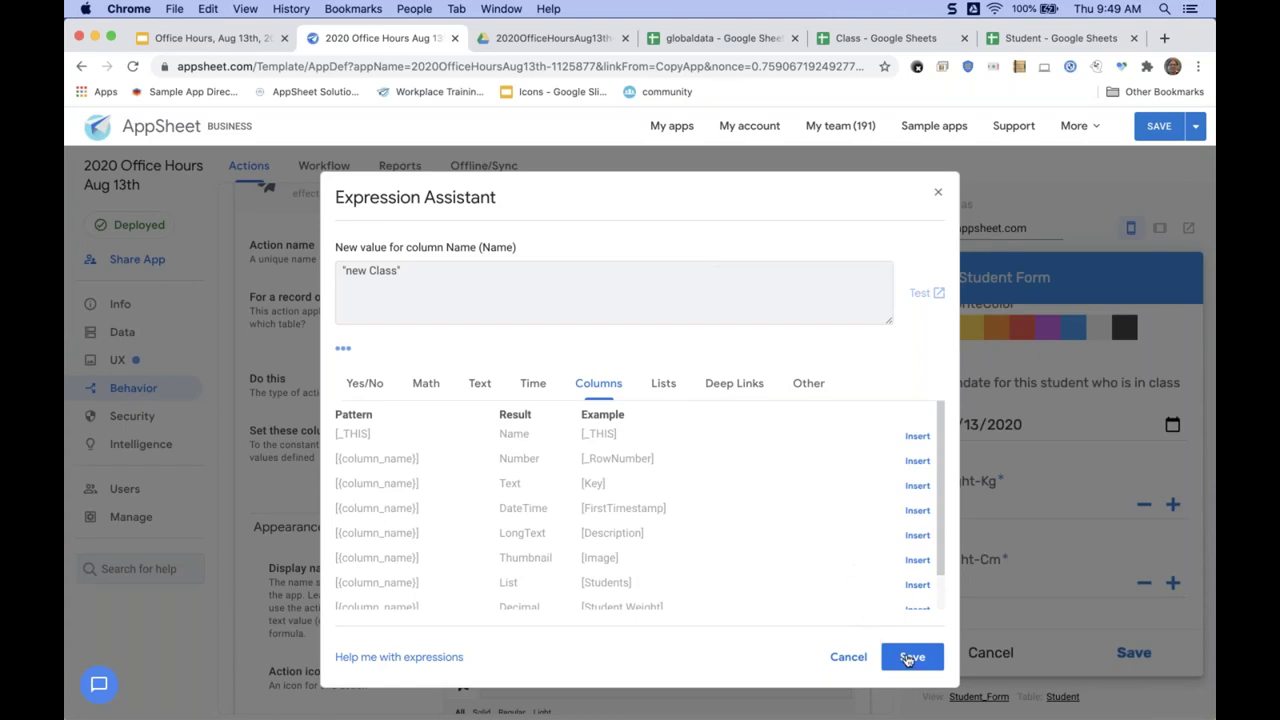
{"action": "left_click", "coordinate": [910, 657]}
Leave the action's condition as true, then delete the trial action.
{"action": "scroll", "coordinate": [675, 639], "scroll_direction": "down", "scroll_amount": 5}
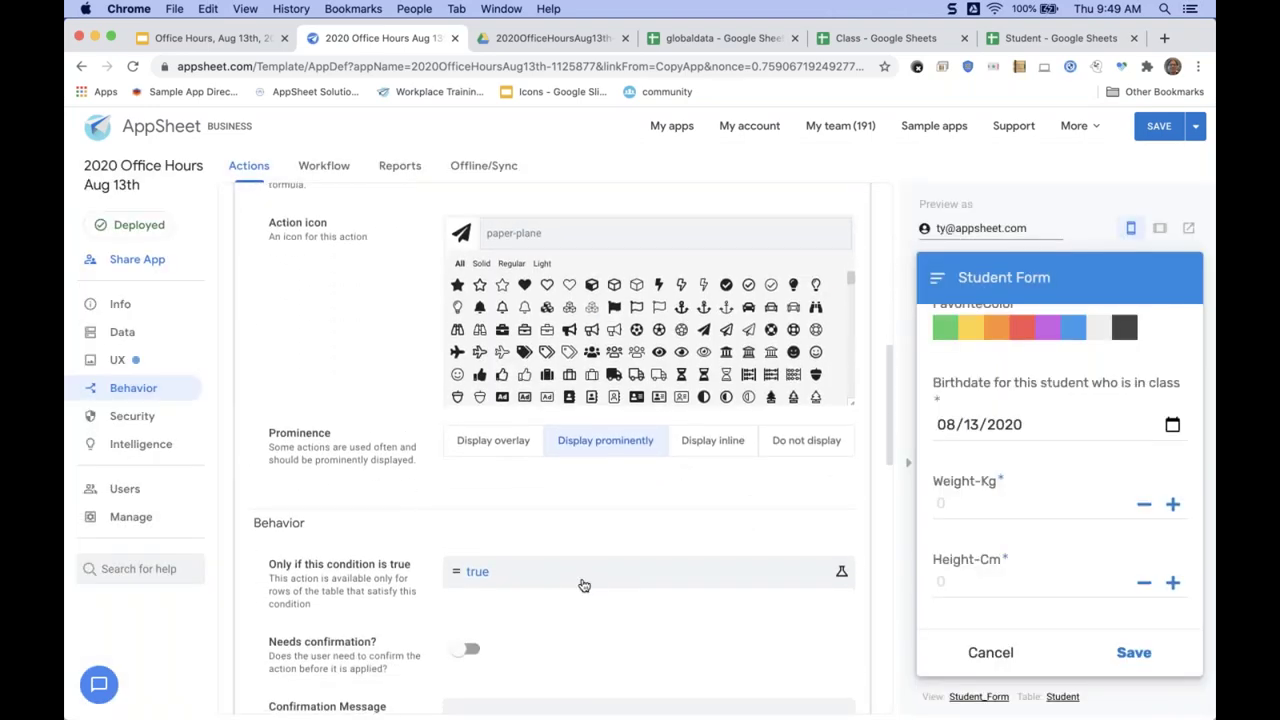
{"action": "left_click", "coordinate": [586, 575]}
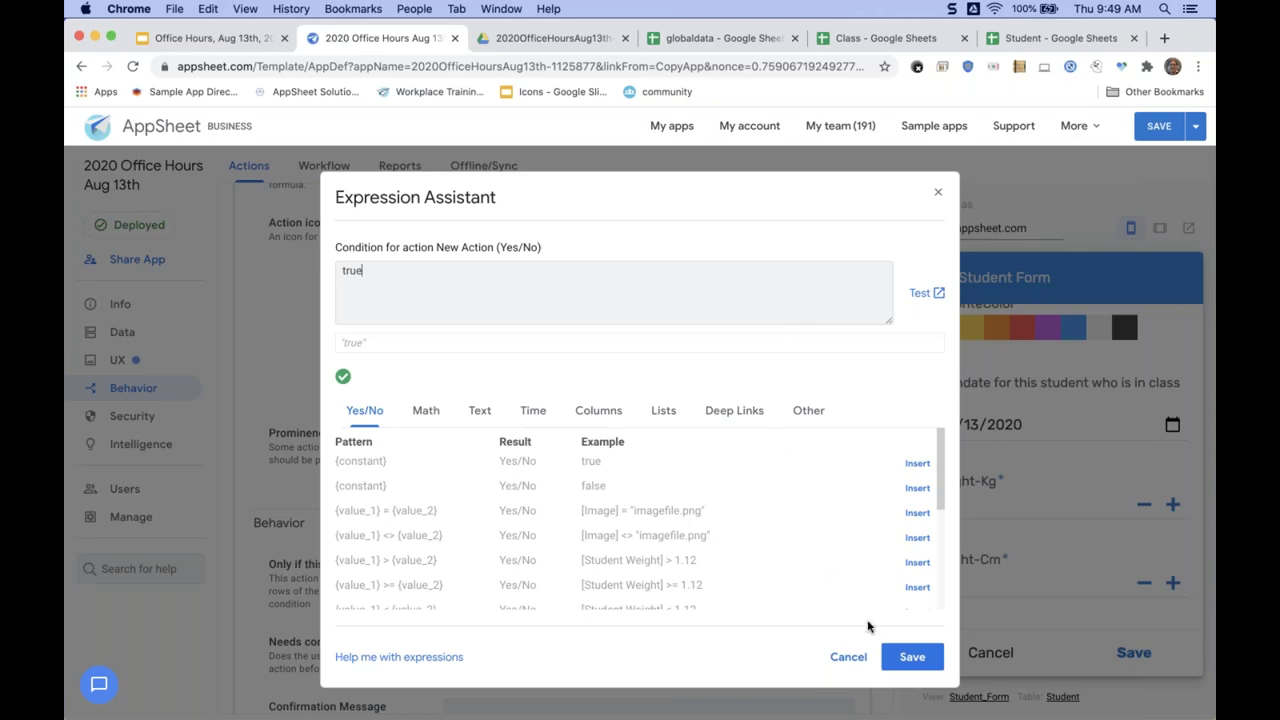
{"action": "left_click", "coordinate": [848, 657]}
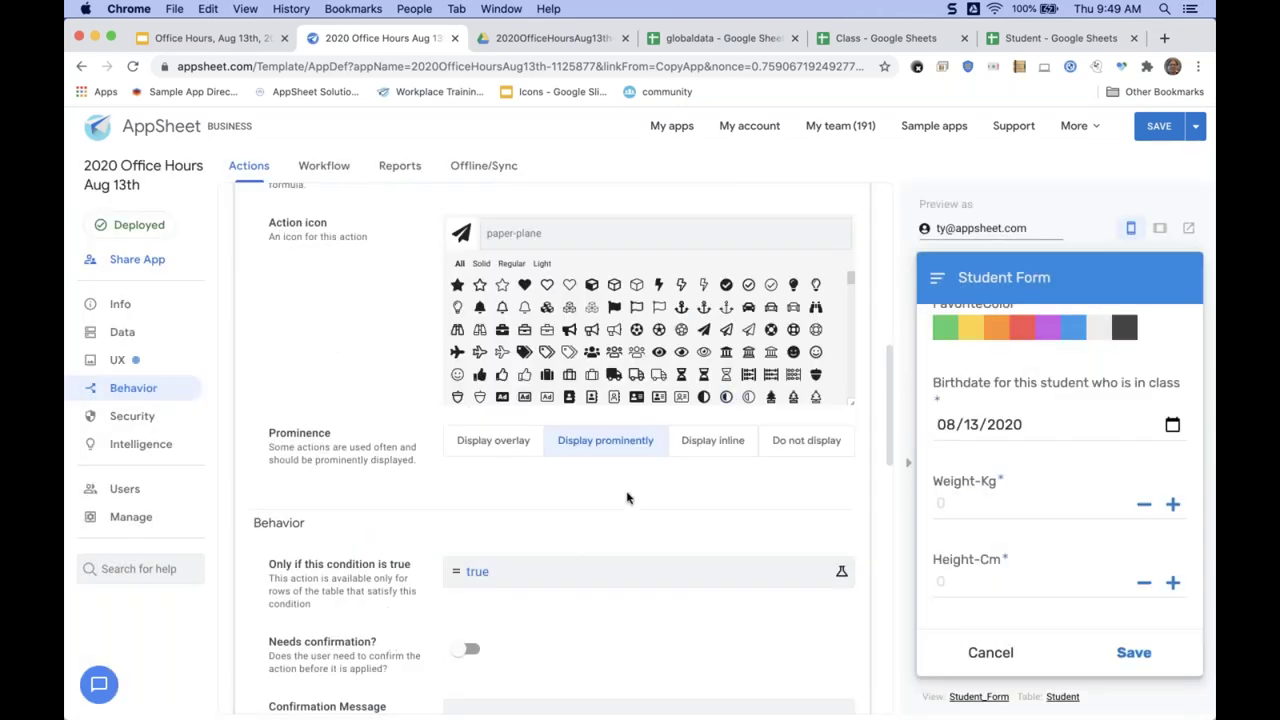
{"action": "scroll", "coordinate": [566, 480], "scroll_direction": "up", "scroll_amount": 10}
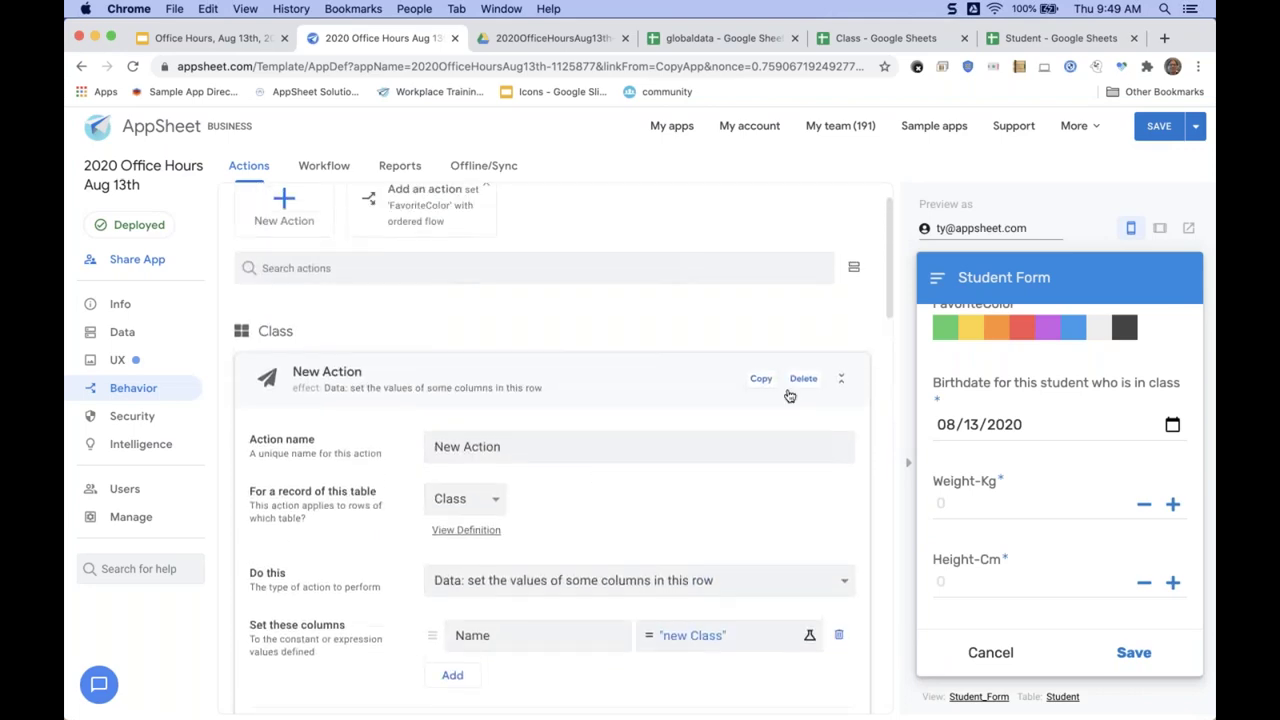
{"action": "left_click", "coordinate": [806, 386]}
Delete the new action, add a card-type New View of Class, then return to Behavior actions.
{"action": "left_click", "coordinate": [806, 384]}
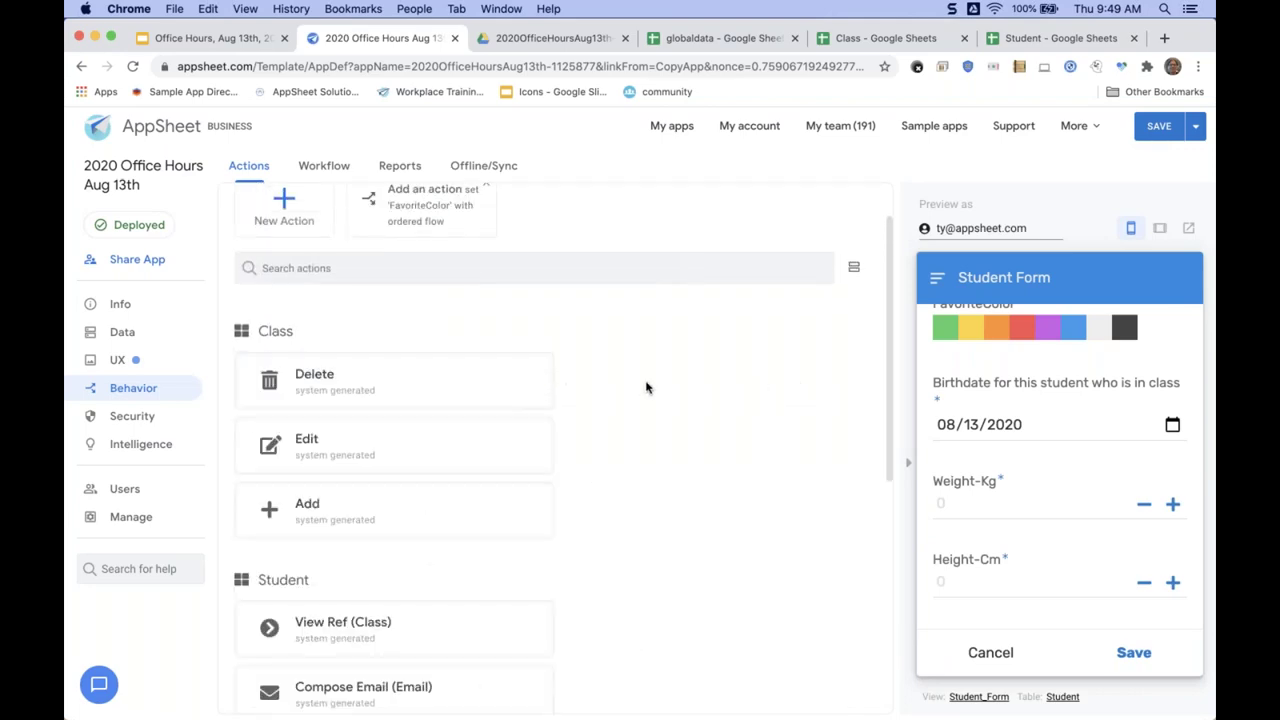
{"action": "left_click", "coordinate": [131, 364]}
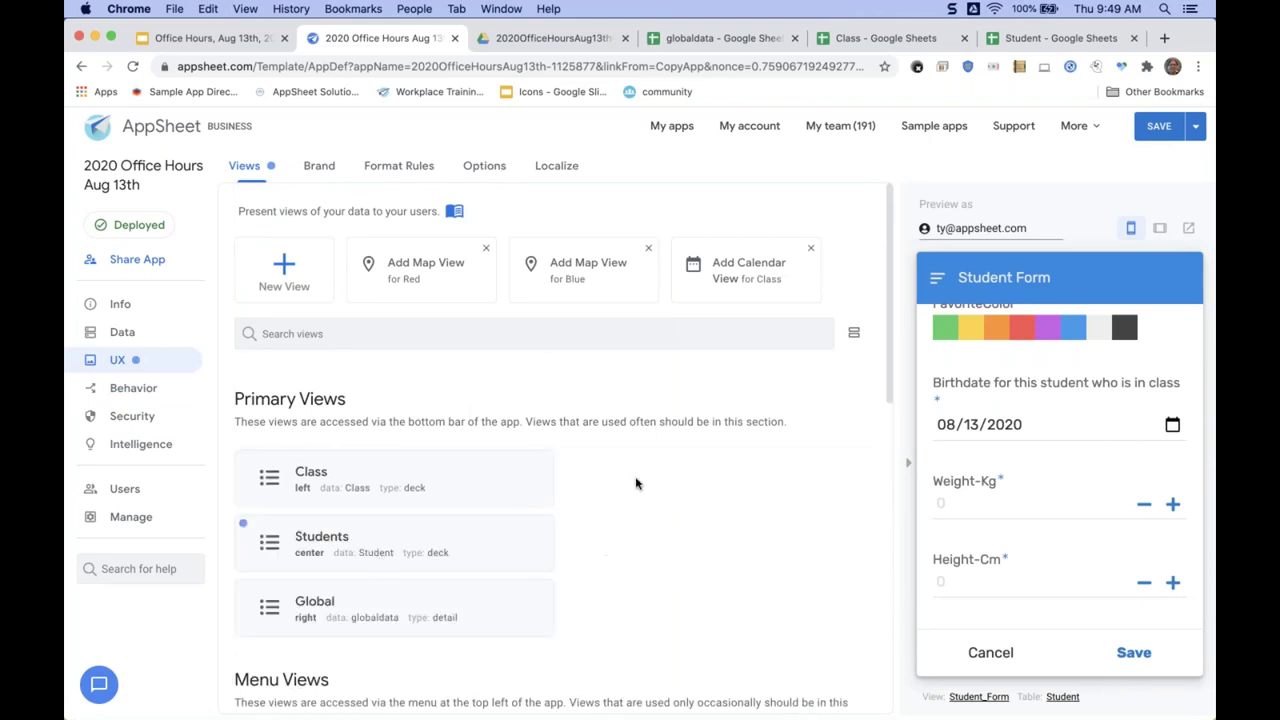
{"action": "left_click", "coordinate": [282, 268]}
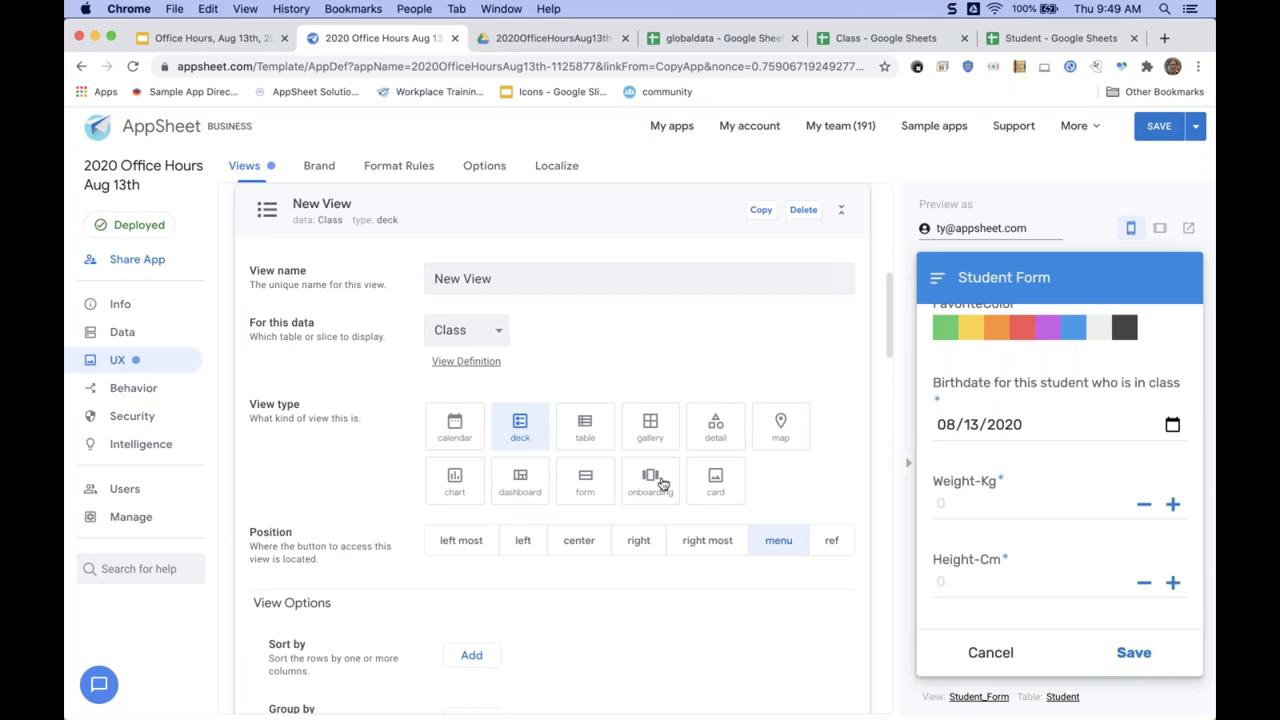
{"action": "left_click", "coordinate": [693, 487]}
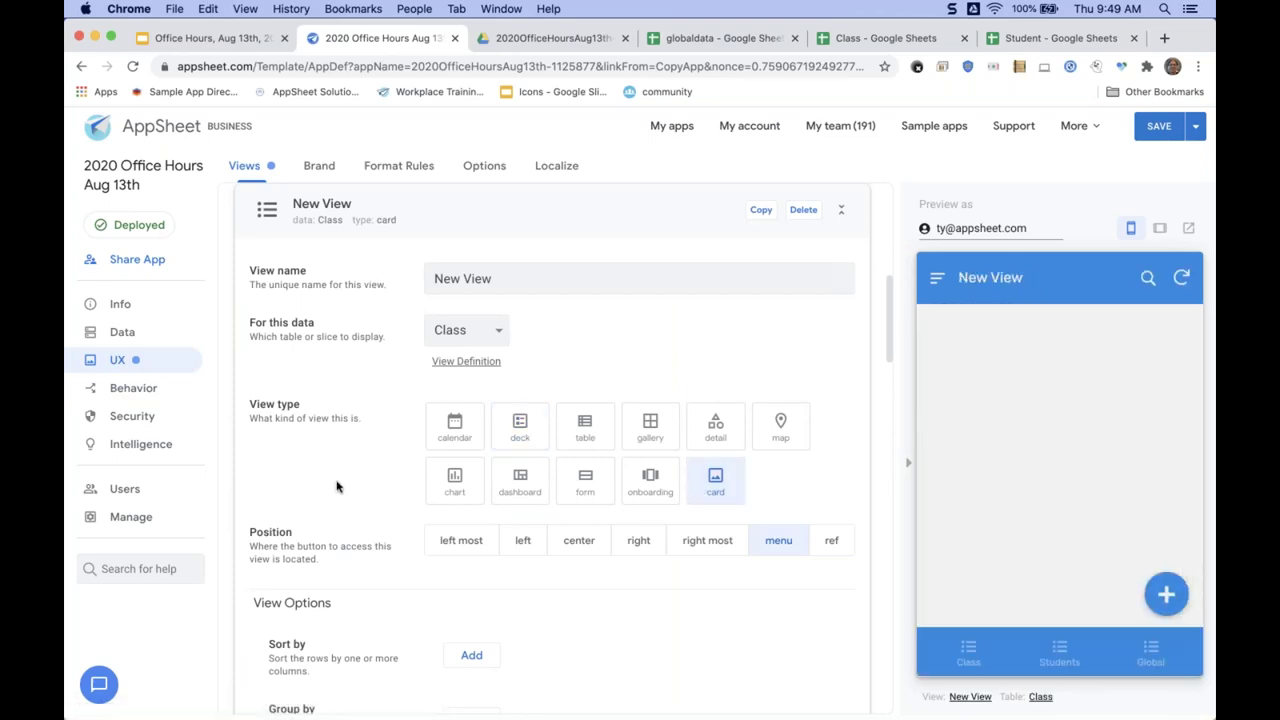
{"action": "scroll", "coordinate": [693, 487], "scroll_direction": "down", "scroll_amount": 5}
{"action": "scroll", "coordinate": [430, 560], "scroll_direction": "down", "scroll_amount": 10}
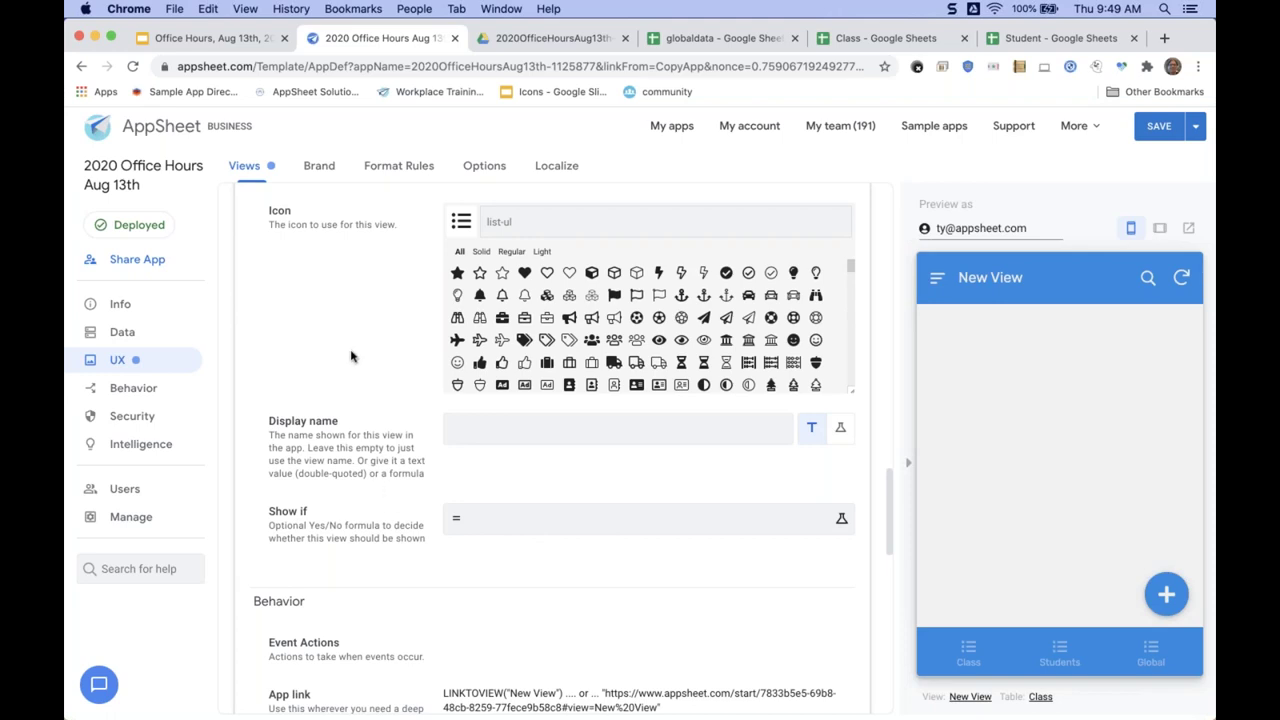
{"action": "scroll", "coordinate": [365, 354], "scroll_direction": "up", "scroll_amount": 2}
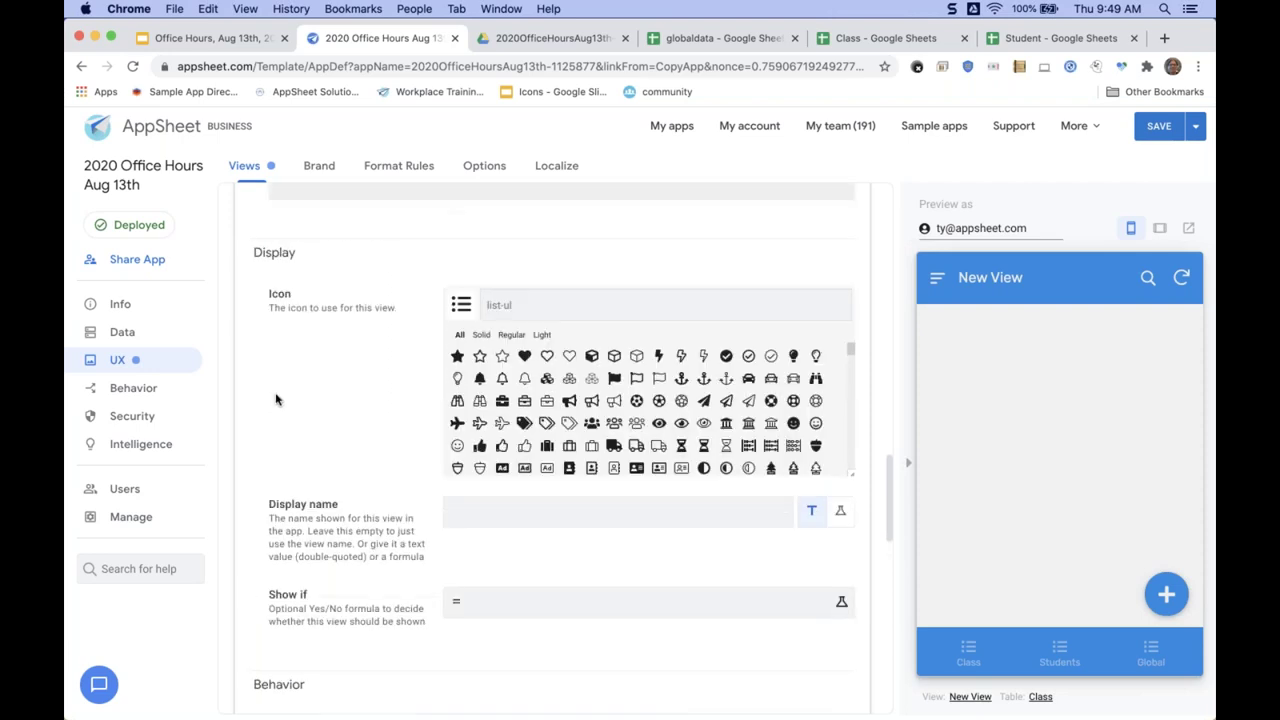
{"action": "left_click", "coordinate": [135, 389]}
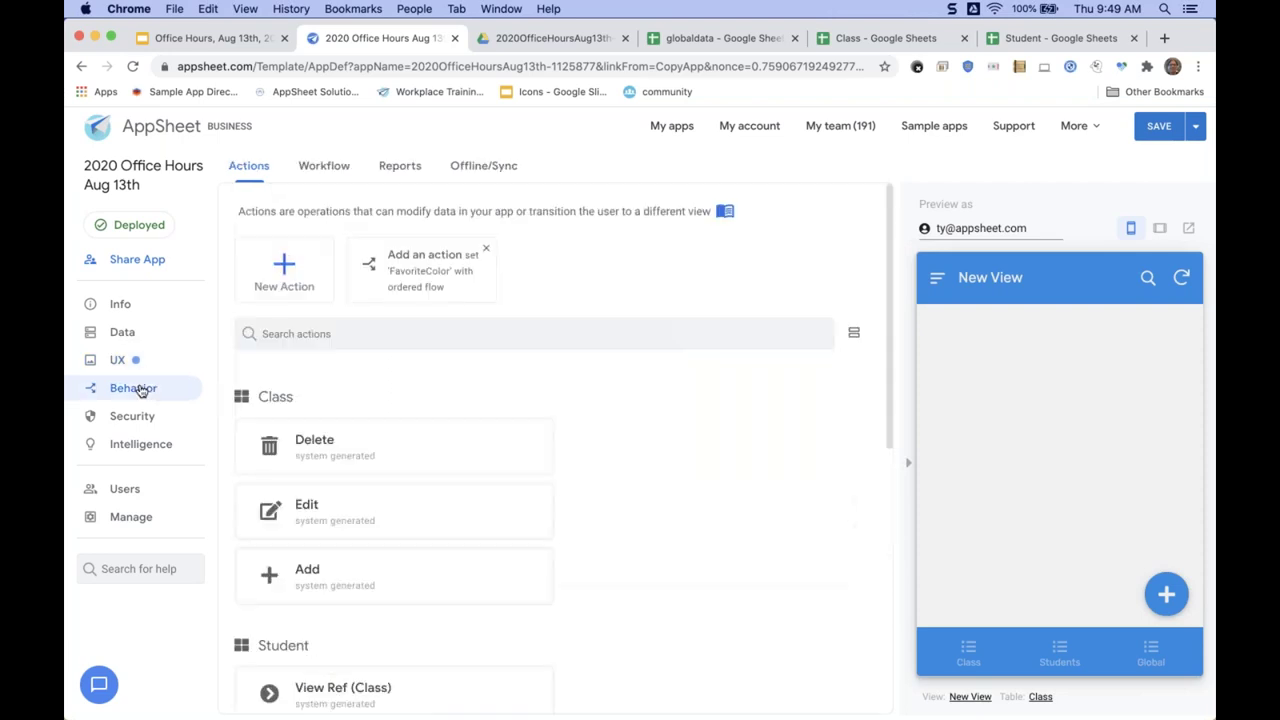
Add a New Workflow Rule with target data Student and update event ADDS_ONLY.
{"action": "left_click", "coordinate": [322, 170]}
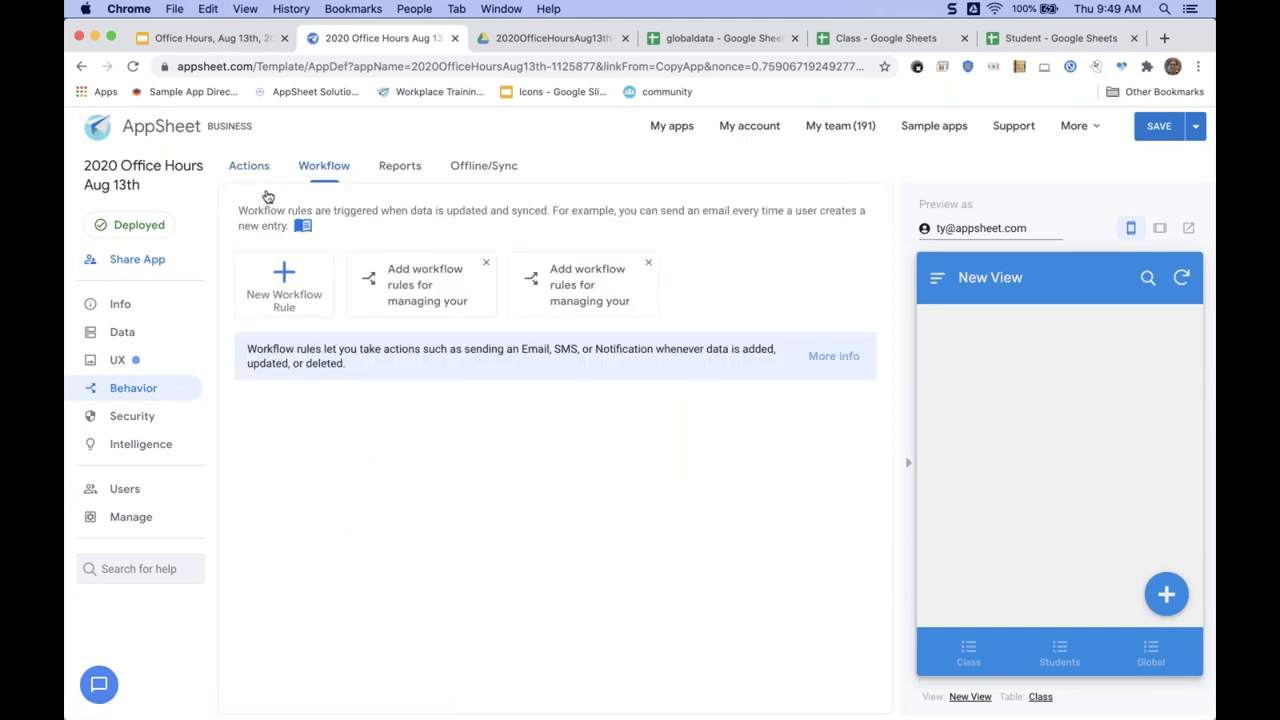
{"action": "left_click", "coordinate": [286, 297]}
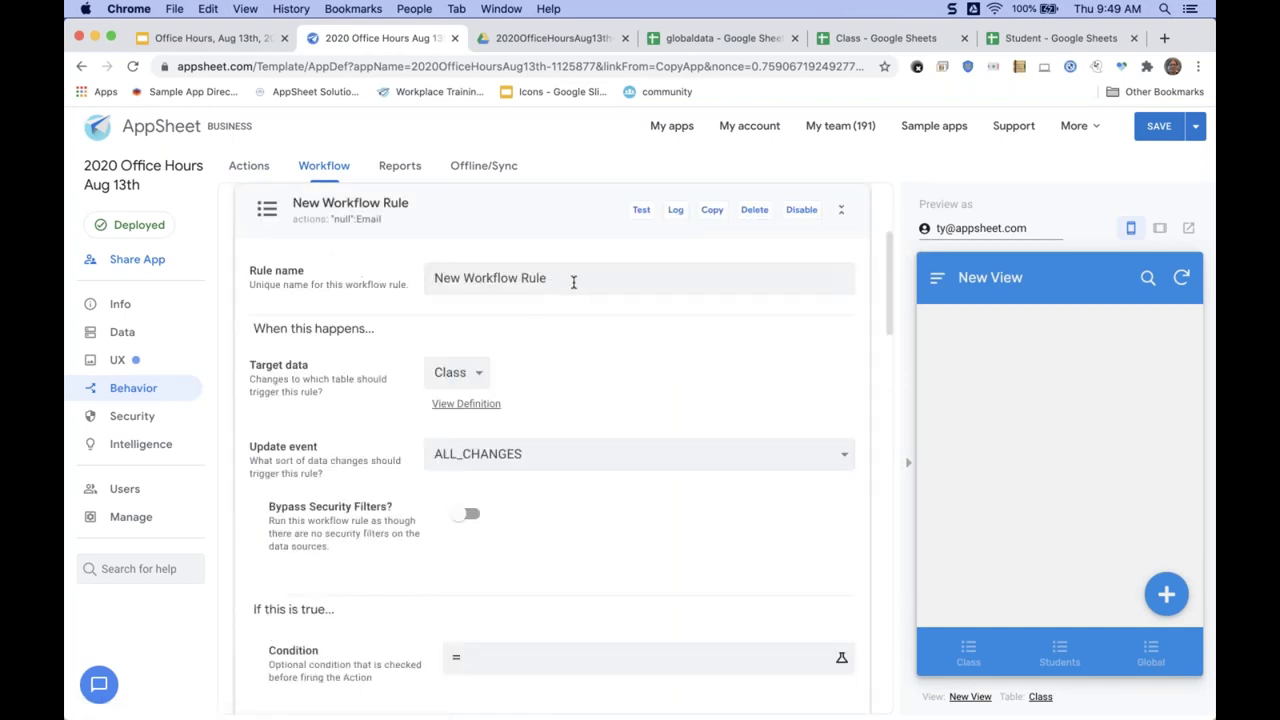
{"action": "left_click", "coordinate": [461, 374]}
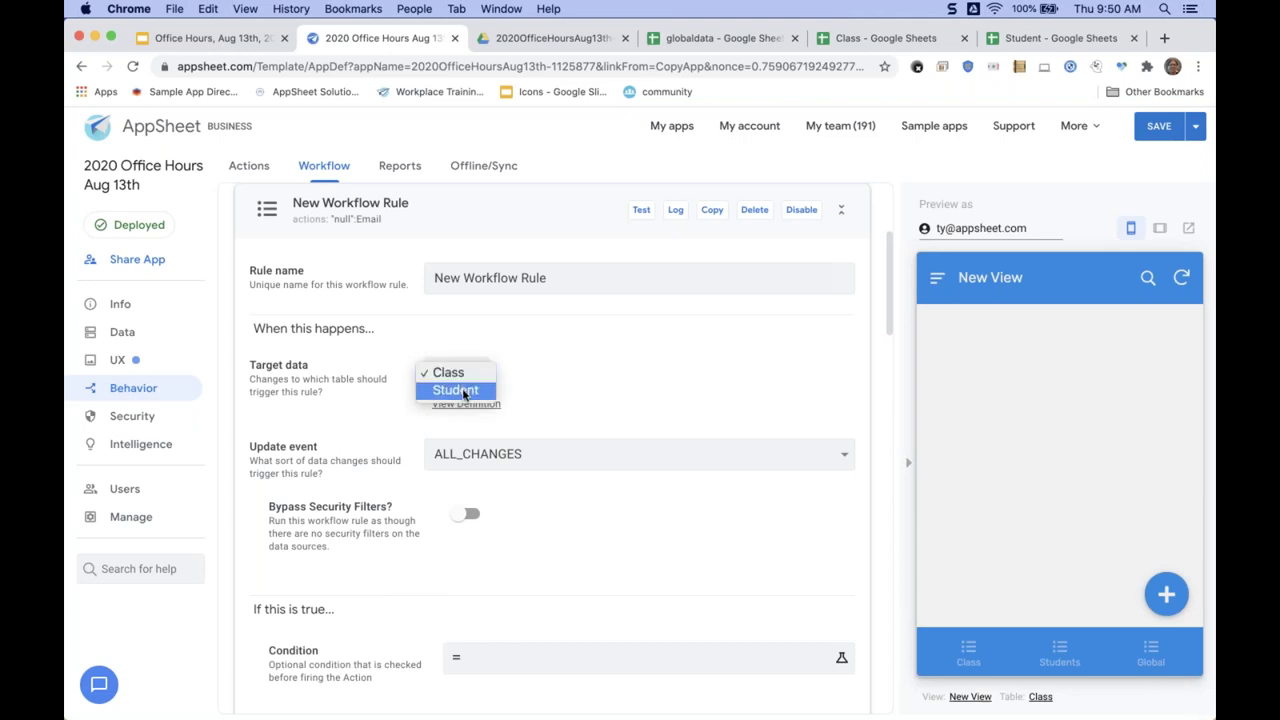
{"action": "left_click", "coordinate": [490, 391]}
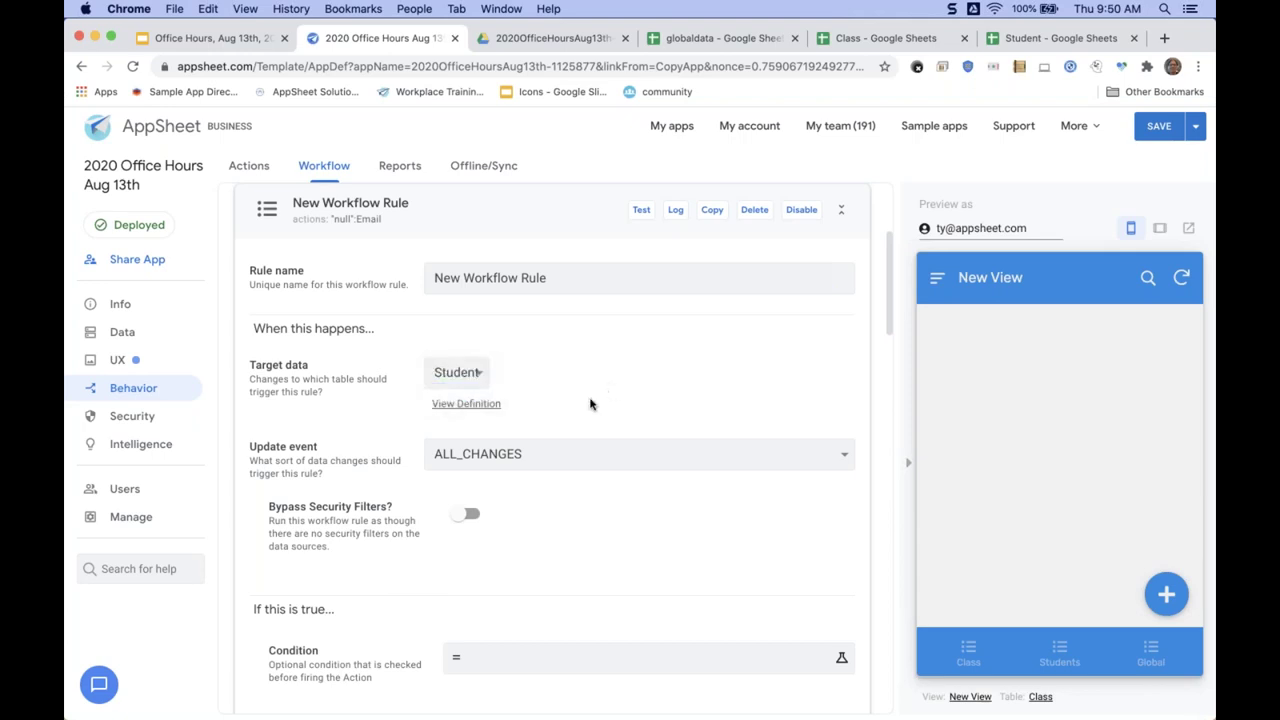
{"action": "left_click", "coordinate": [548, 454]}
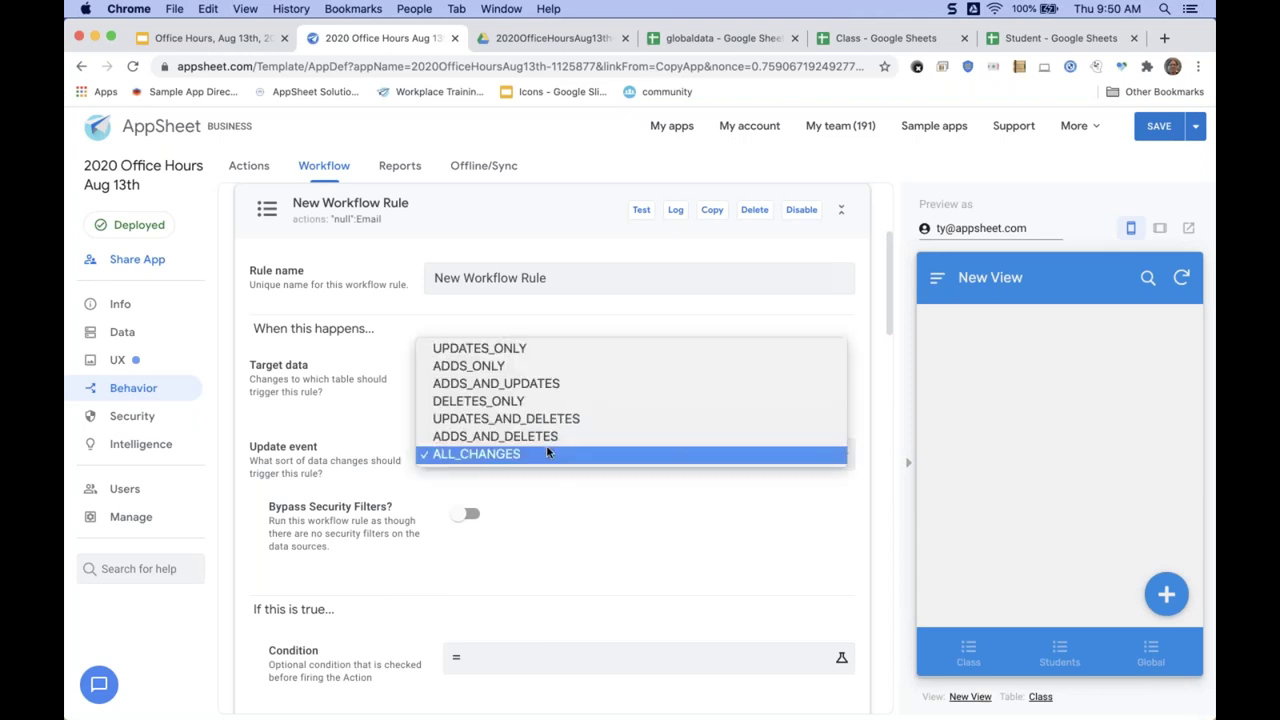
{"action": "left_click", "coordinate": [572, 367]}
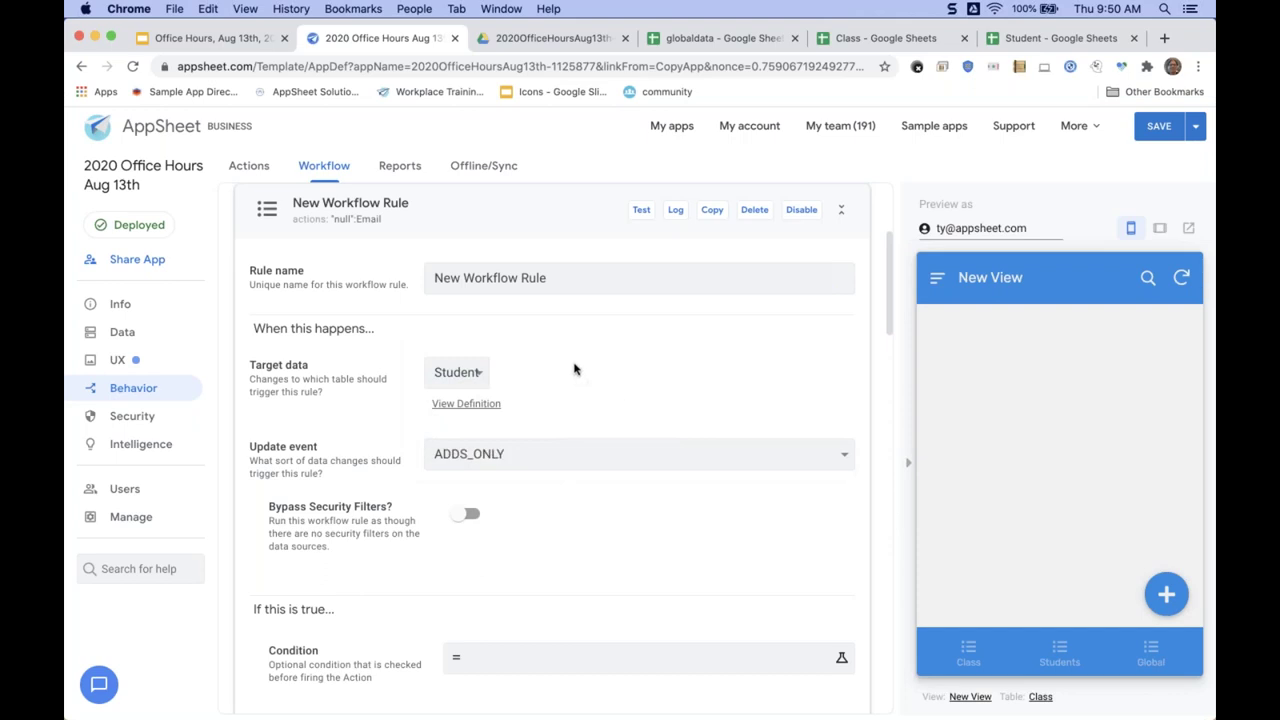
{"action": "scroll", "coordinate": [574, 370], "scroll_direction": "down", "scroll_amount": 4}
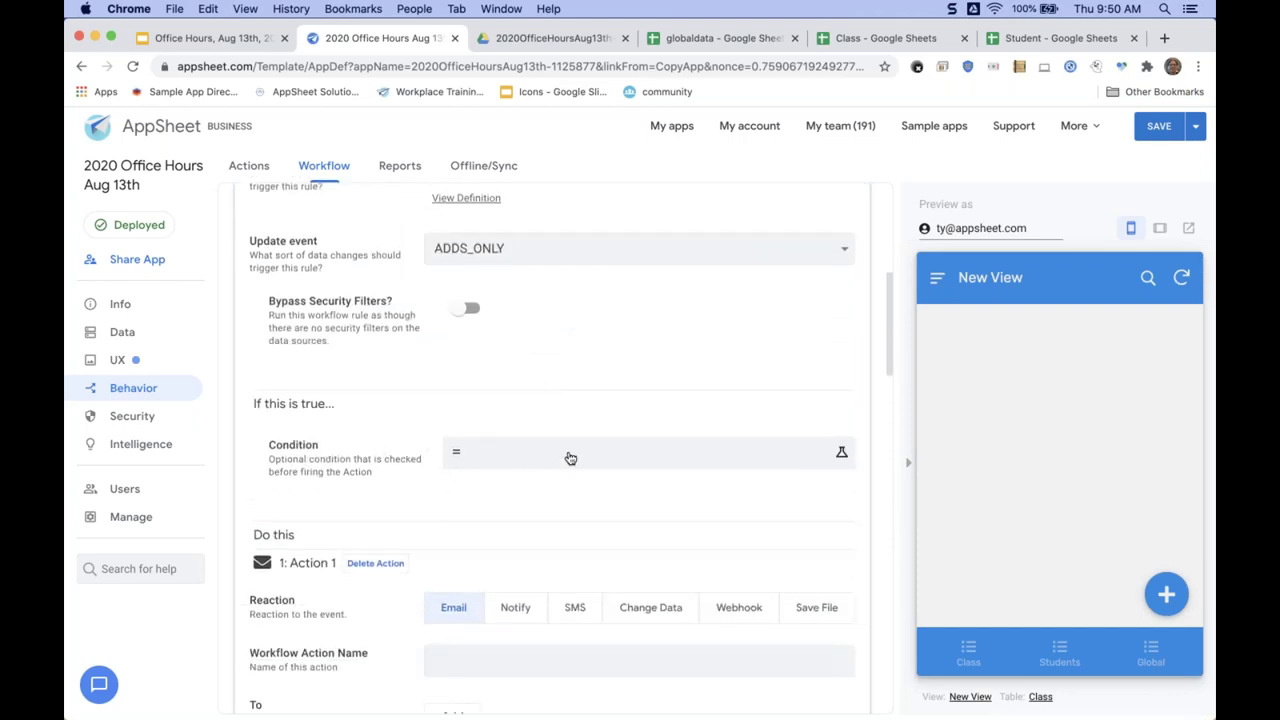
In the condition's Expression Assistant, write [FavoriteColor] = "Black".
{"action": "left_click", "coordinate": [570, 458]}
{"action": "left_click", "coordinate": [596, 383]}
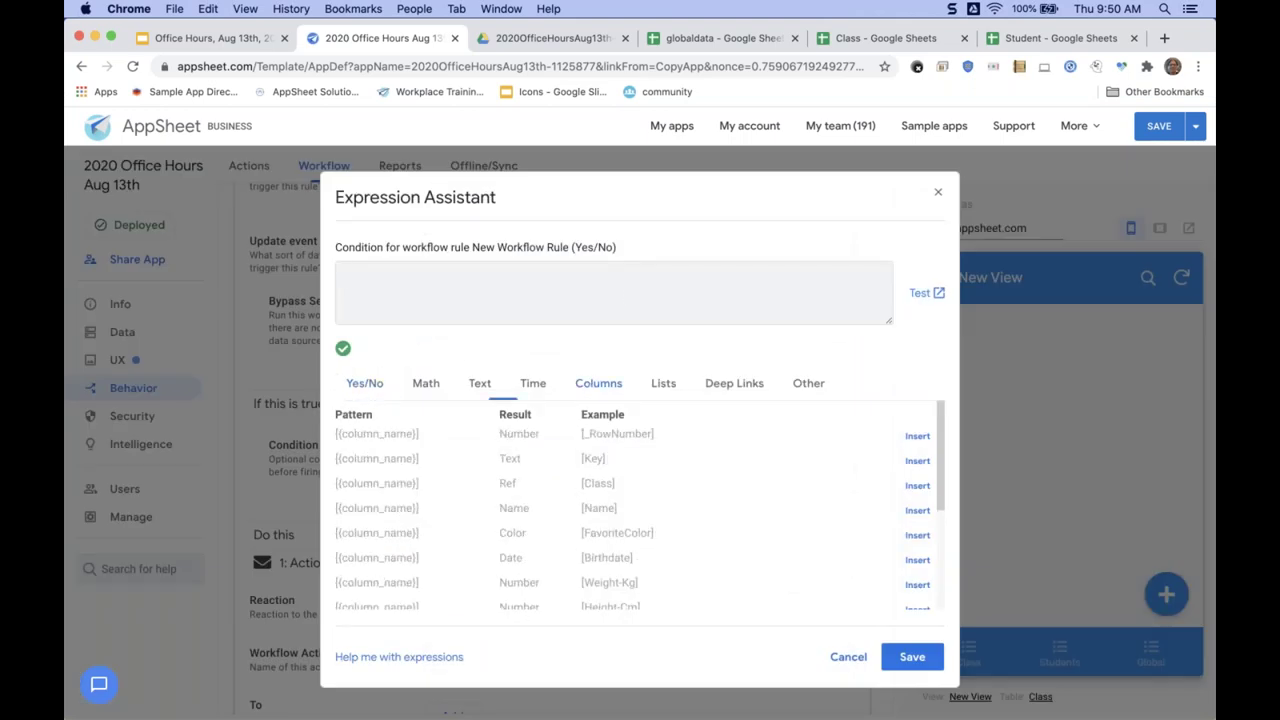
{"action": "scroll", "coordinate": [747, 532], "scroll_direction": "down", "scroll_amount": 1}
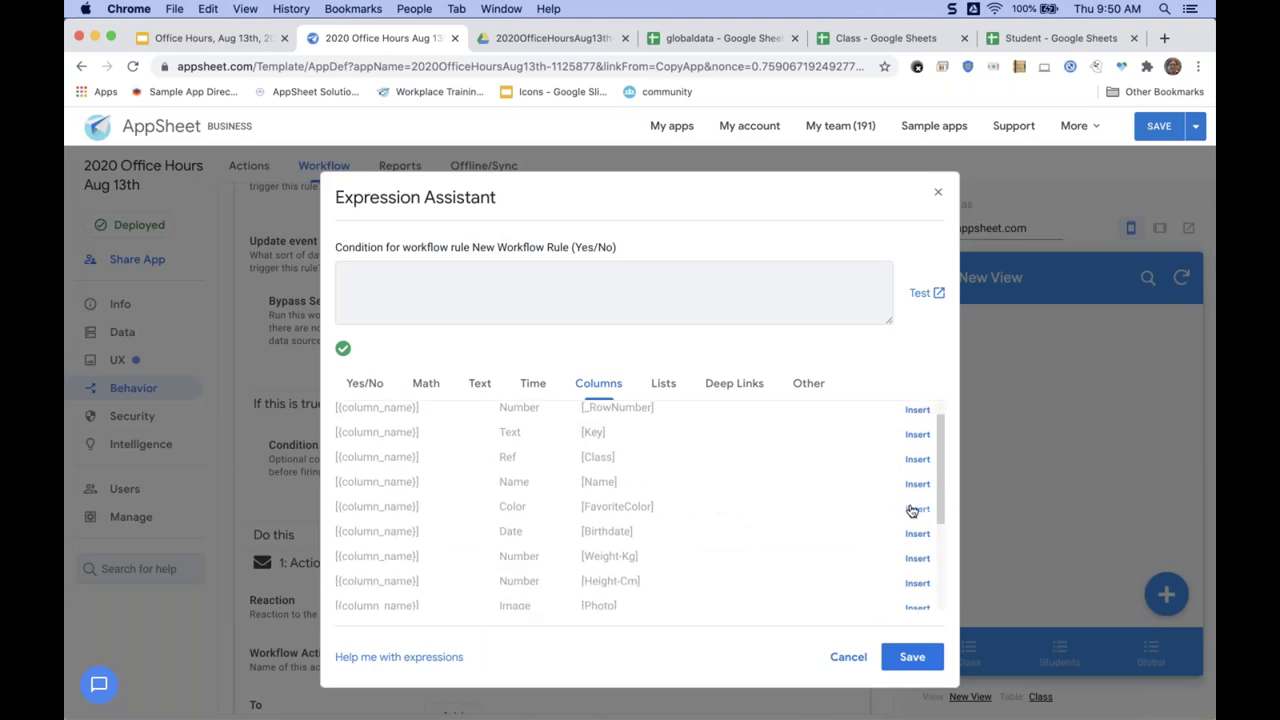
{"action": "left_click", "coordinate": [912, 510]}
{"action": "left_click", "coordinate": [672, 298]}
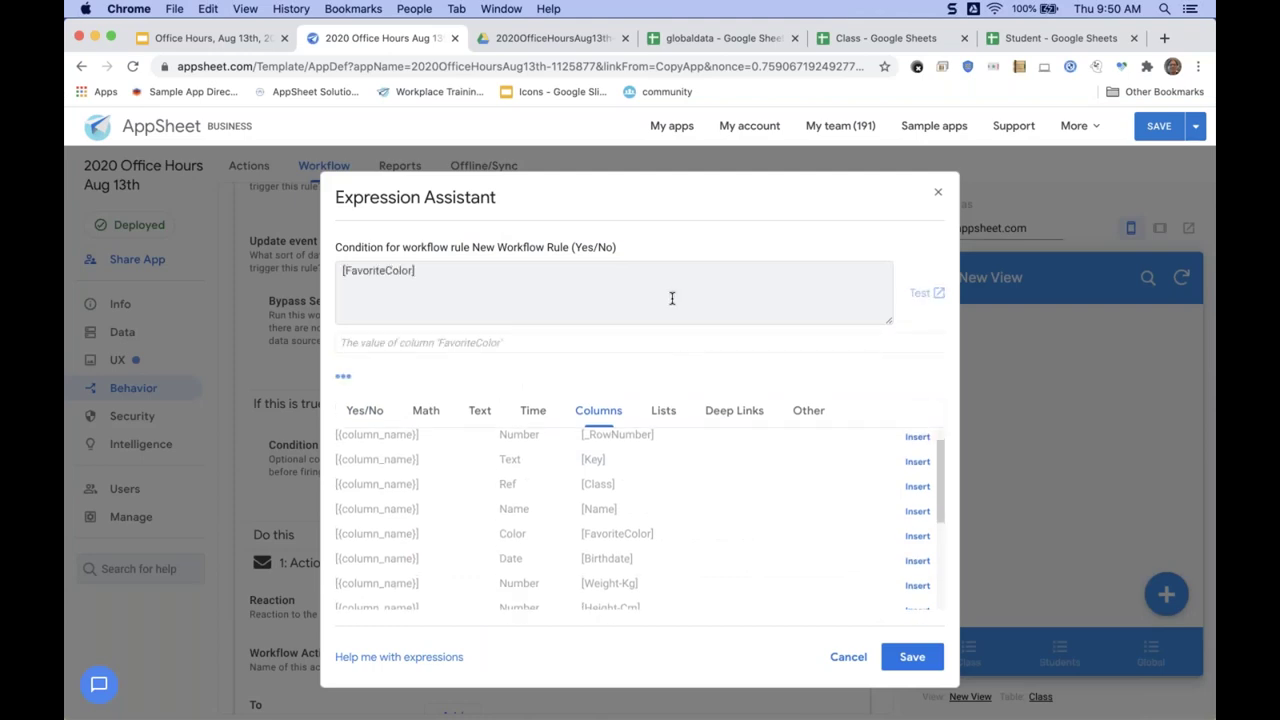
{"action": "type", "text": "= \"Black"}
Wrap it as OR([FavoriteColor]="Black",[FavoriteColor]="White") by duplicating the comparison with White.
{"action": "key", "text": "super+Left"}
{"action": "type", "text": "OR("}
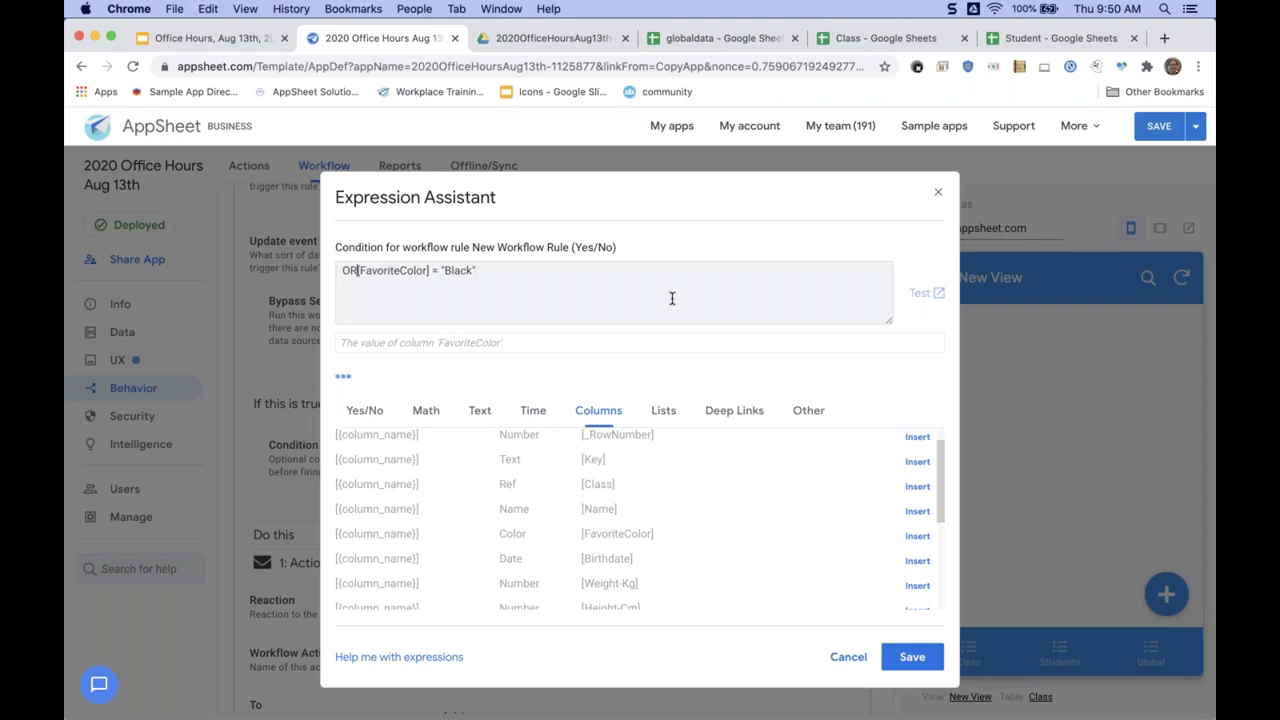
{"action": "key", "text": "Return"}
{"action": "key", "text": "shift+super+Right"}
{"action": "key", "text": "super+c"}
{"action": "key", "text": "Right"}
{"action": "type", "text": ","}
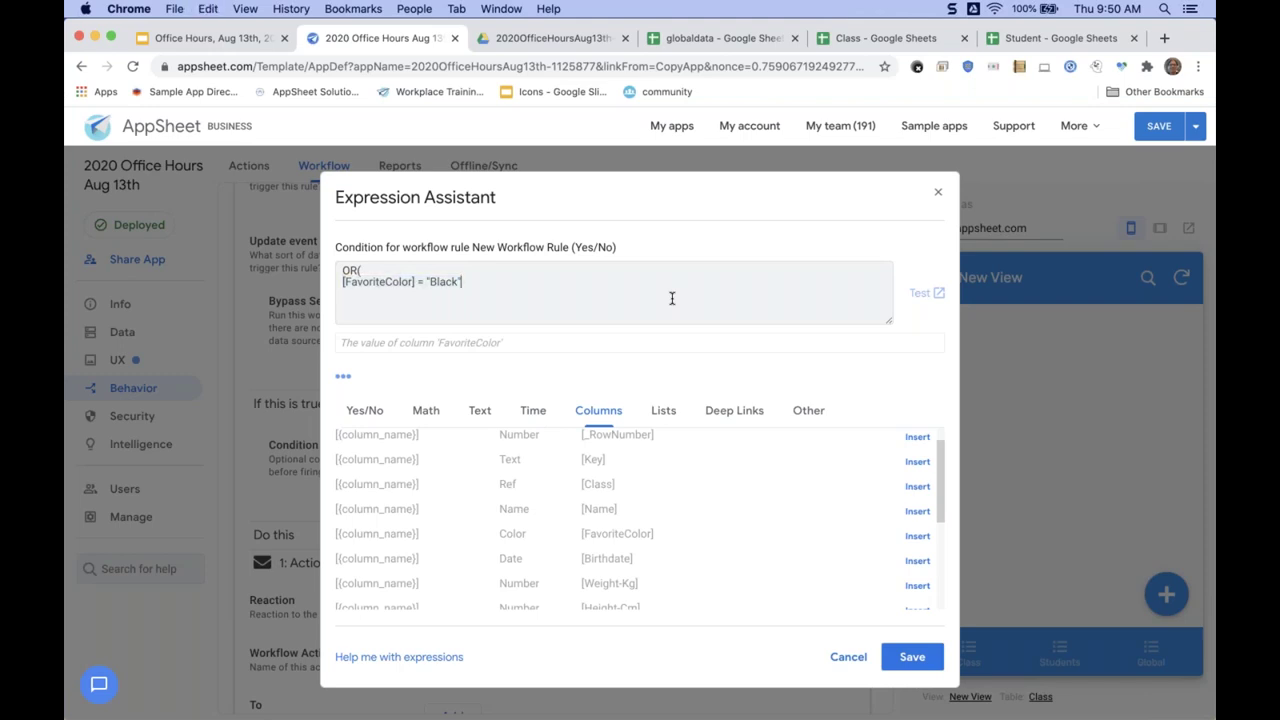
{"action": "key", "text": "Return"}
{"action": "key", "text": "super+v"}
{"action": "key", "text": "alt+shift+Left"}
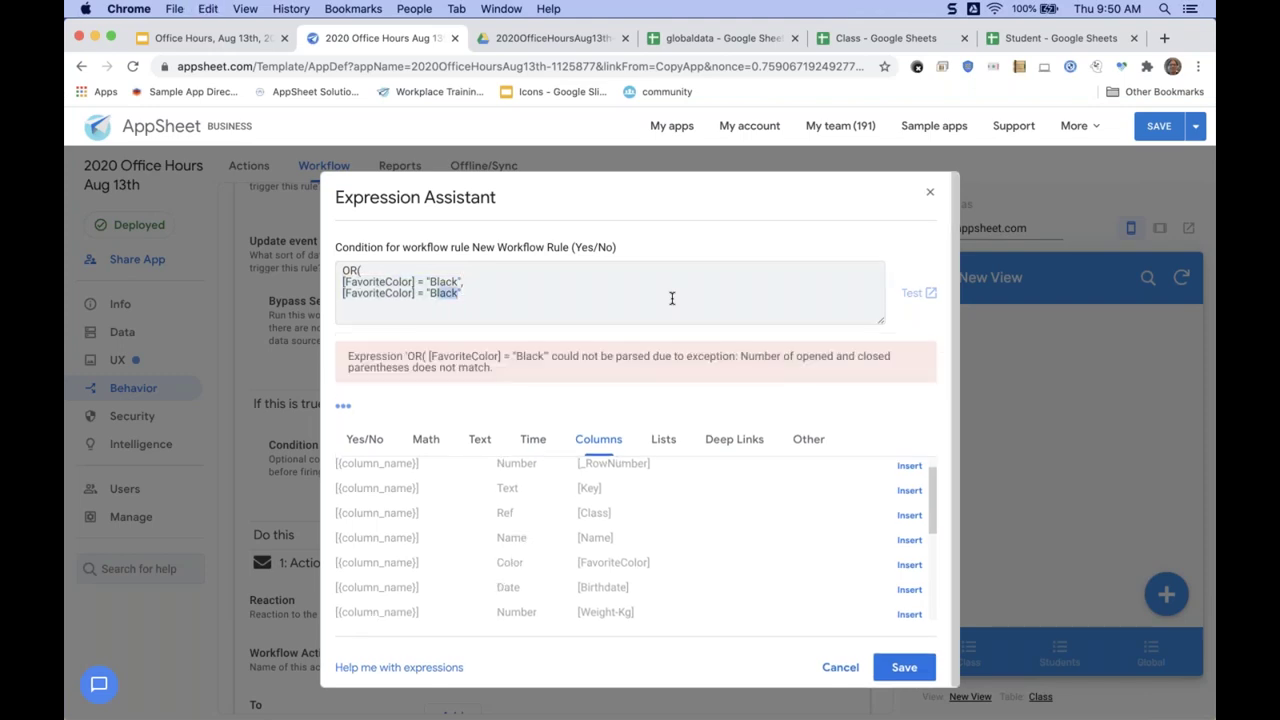
{"action": "type", "text": "White"}
{"action": "key", "text": "Right"}
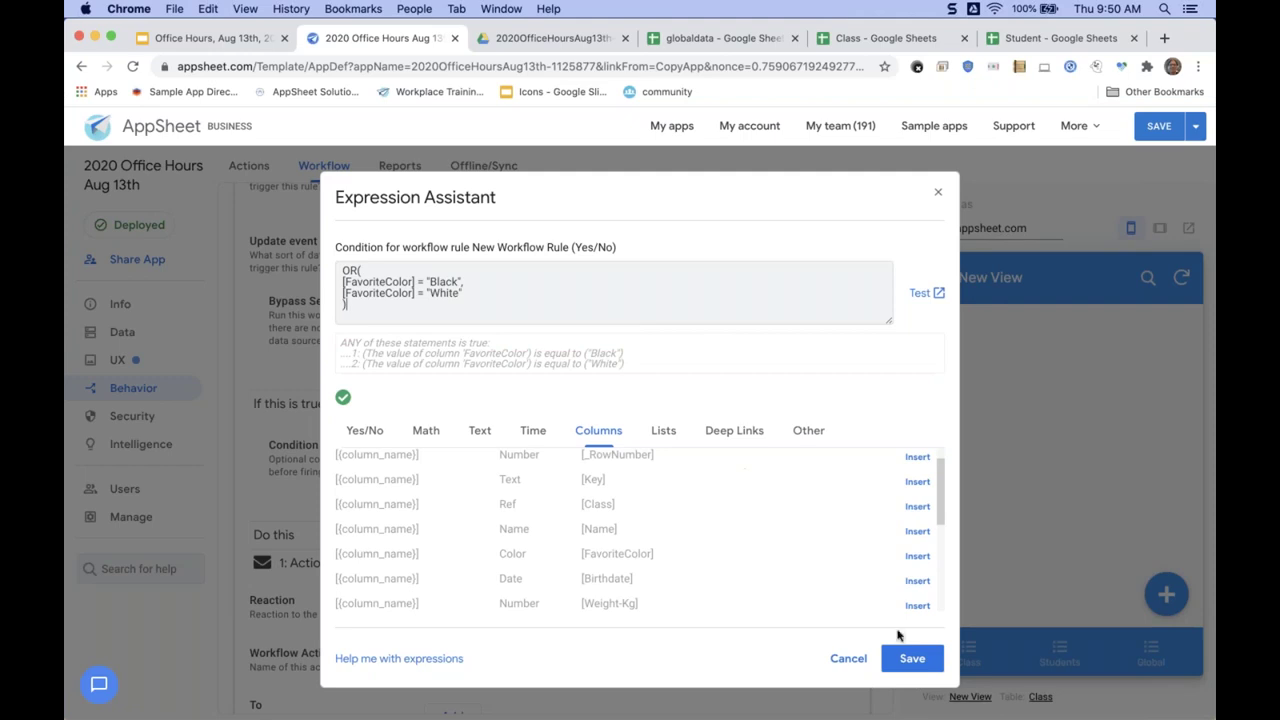
Save the condition and the app, then return to the Expression Examples slide.
{"action": "left_click", "coordinate": [908, 660]}
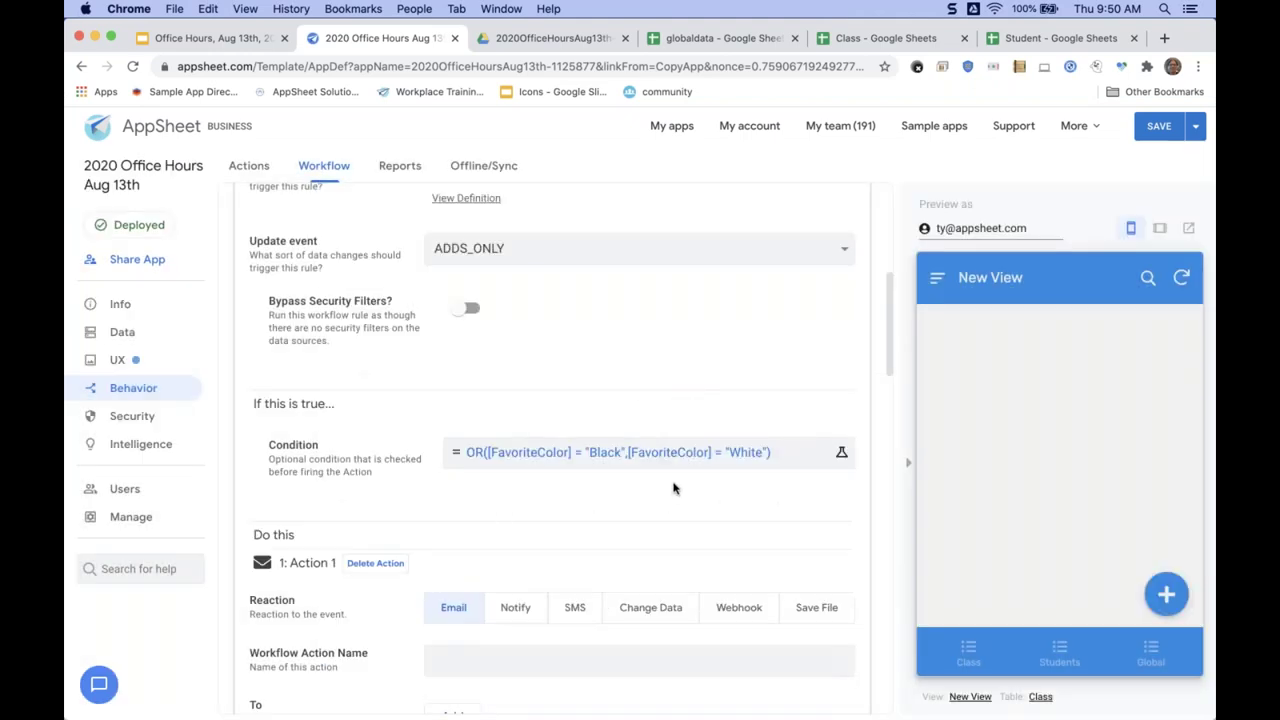
{"action": "left_click", "coordinate": [1150, 132]}
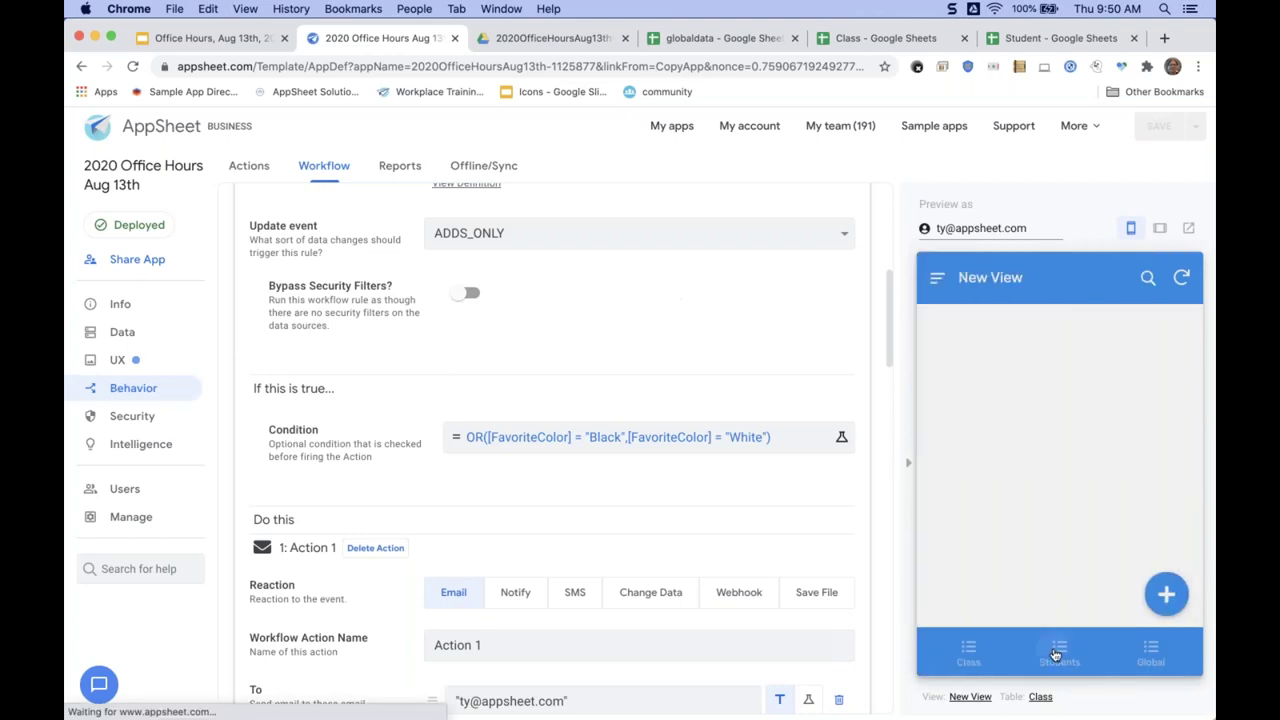
{"action": "left_click", "coordinate": [1057, 650]}
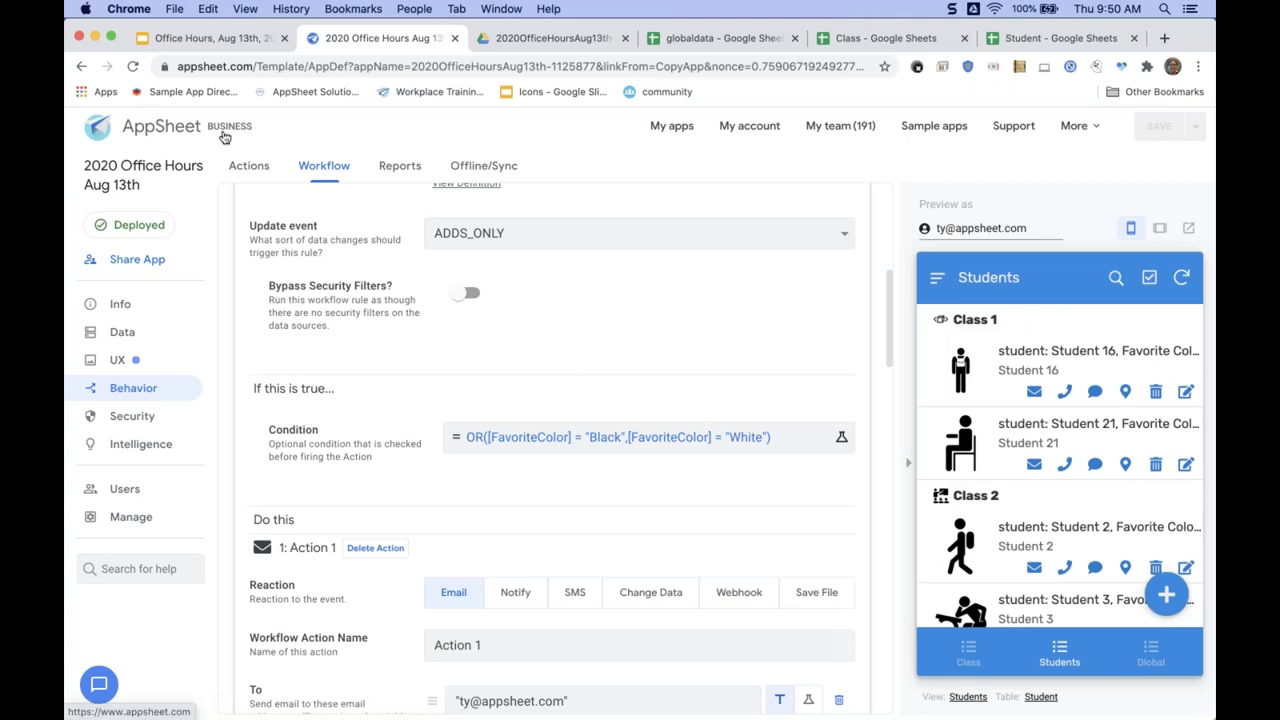
{"action": "left_click", "coordinate": [245, 39]}
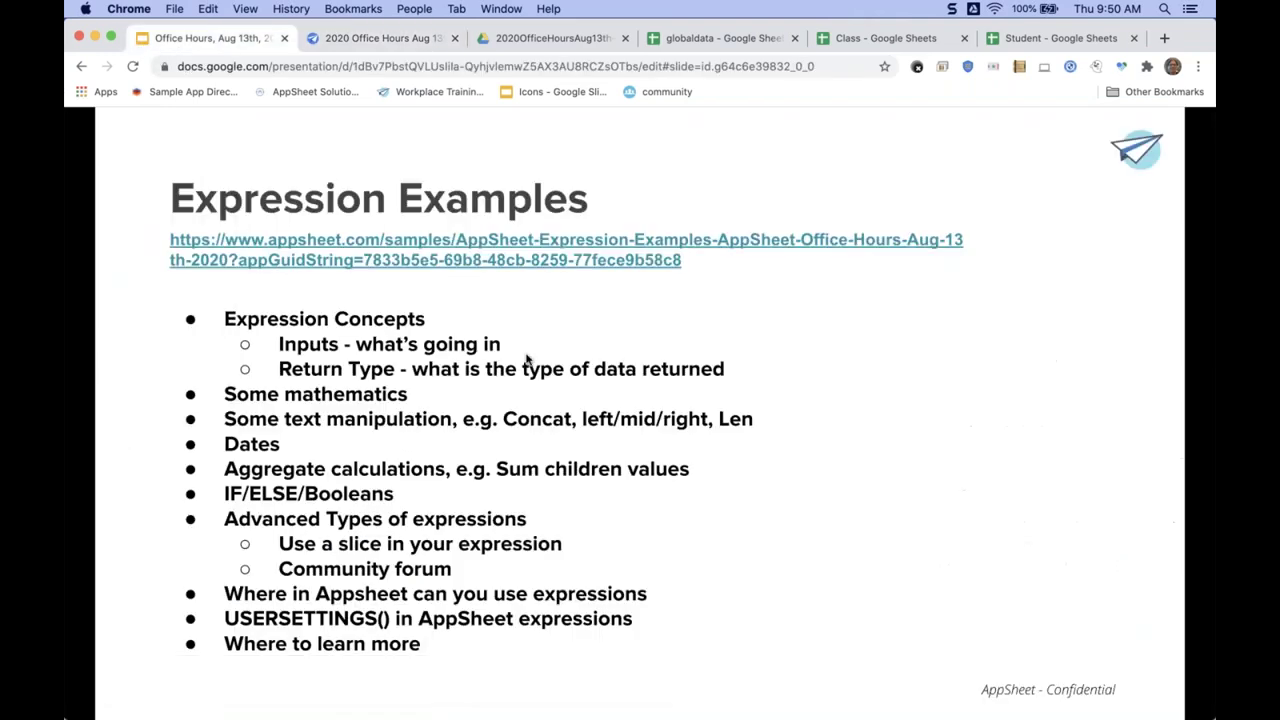
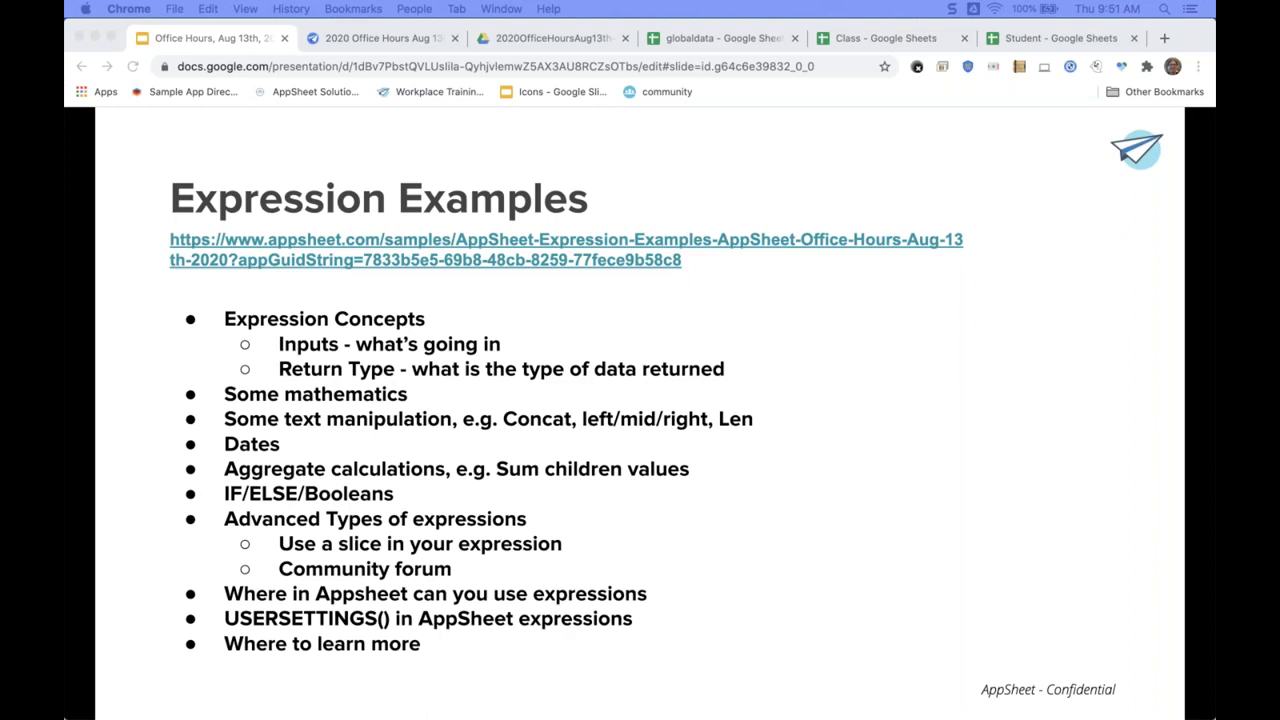
Back in the AppSheet editor's Workflow page, collapse the Student table's New Workflow Rule card.
{"action": "left_click", "coordinate": [352, 48]}
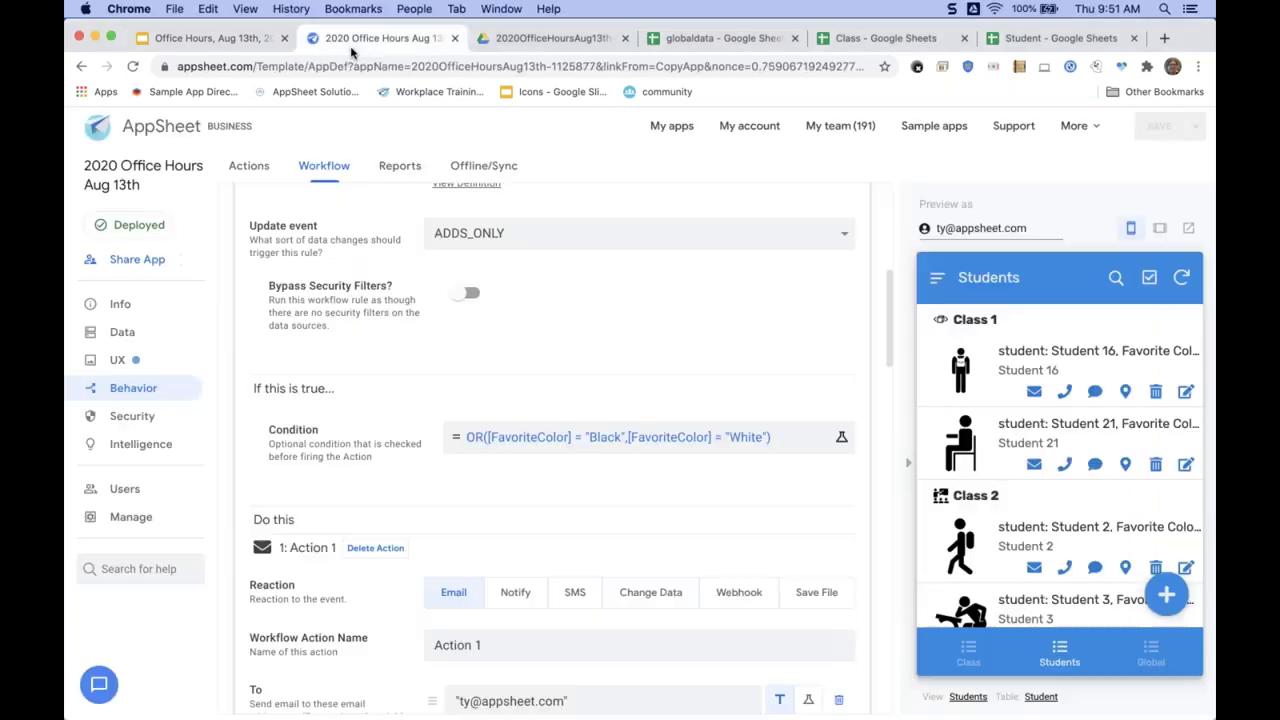
{"action": "scroll", "coordinate": [388, 275], "scroll_direction": "up", "scroll_amount": 5}
{"action": "scroll", "coordinate": [398, 316], "scroll_direction": "up", "scroll_amount": 2}
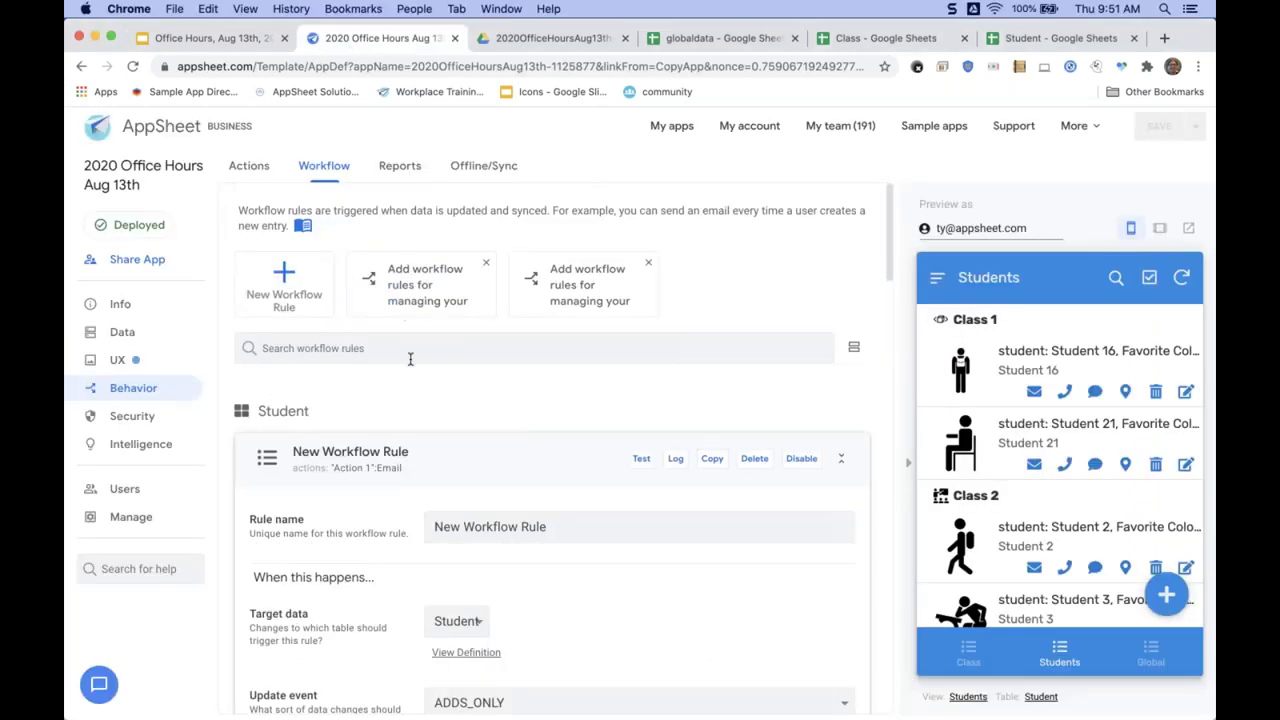
{"action": "left_click", "coordinate": [455, 456]}
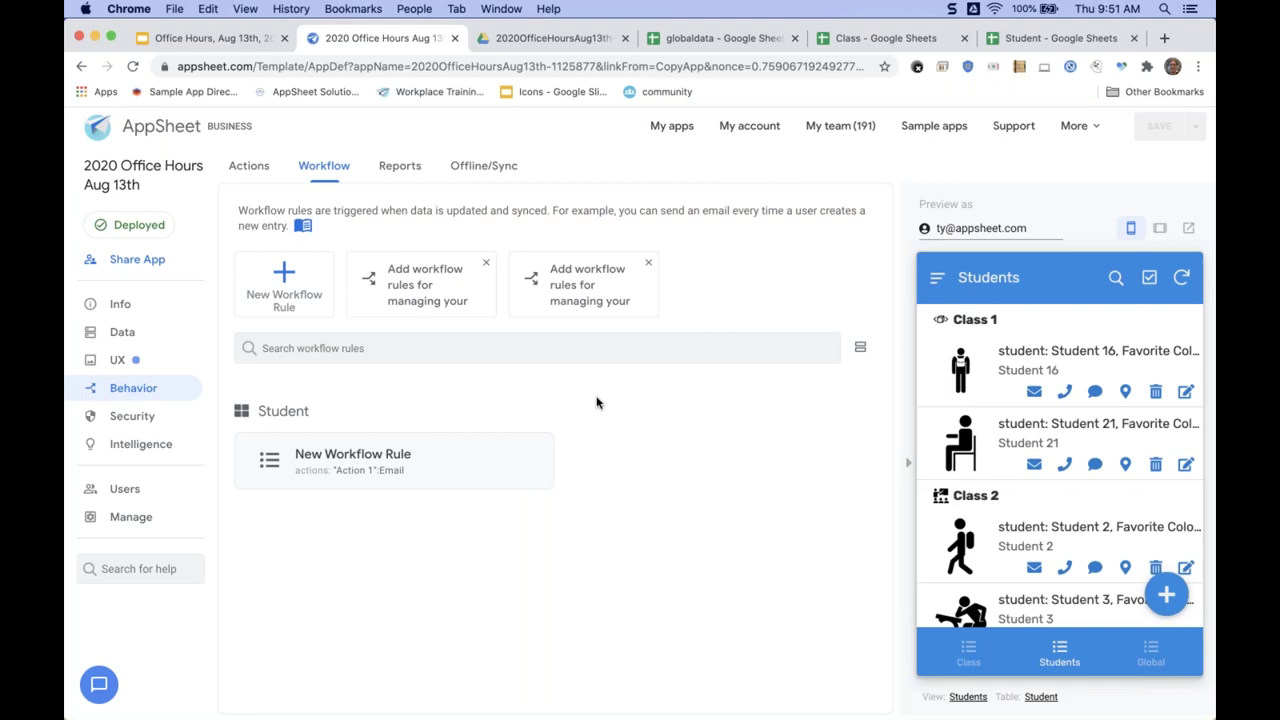
In Data tables, collapse Student, then expand and collapse globaldata to review its properties.
{"action": "left_click", "coordinate": [163, 332]}
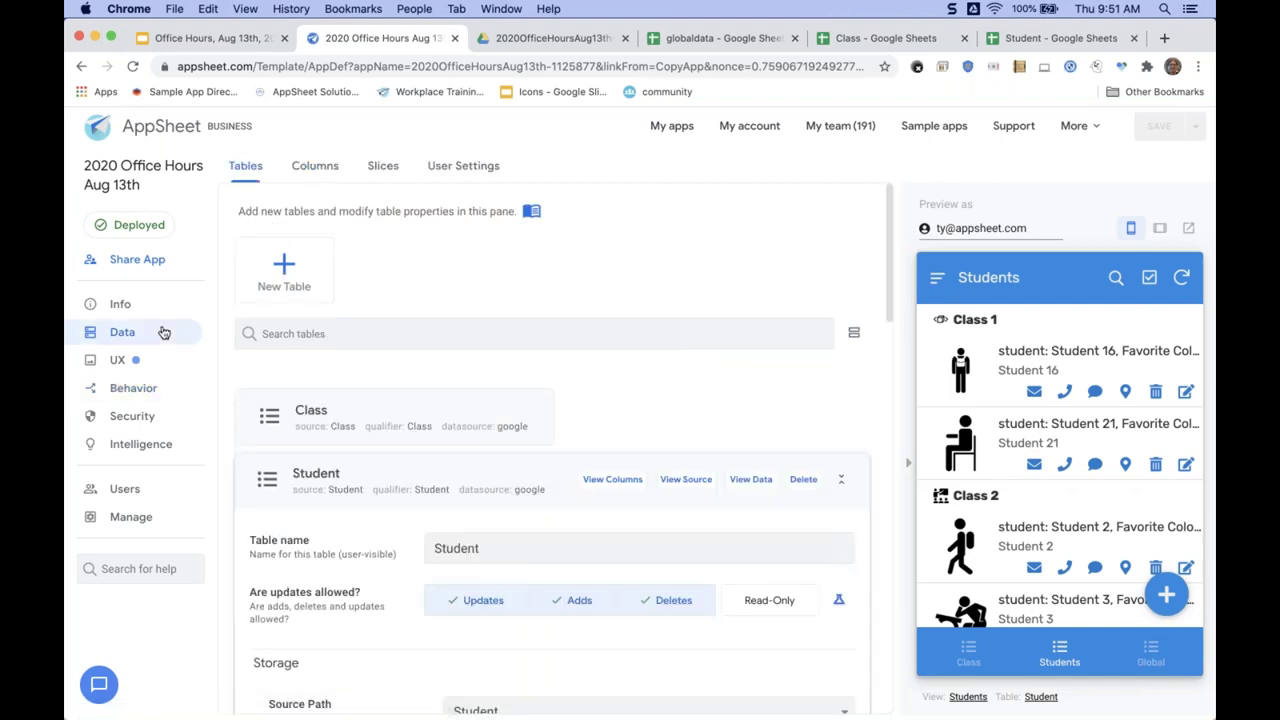
{"action": "left_click", "coordinate": [452, 485]}
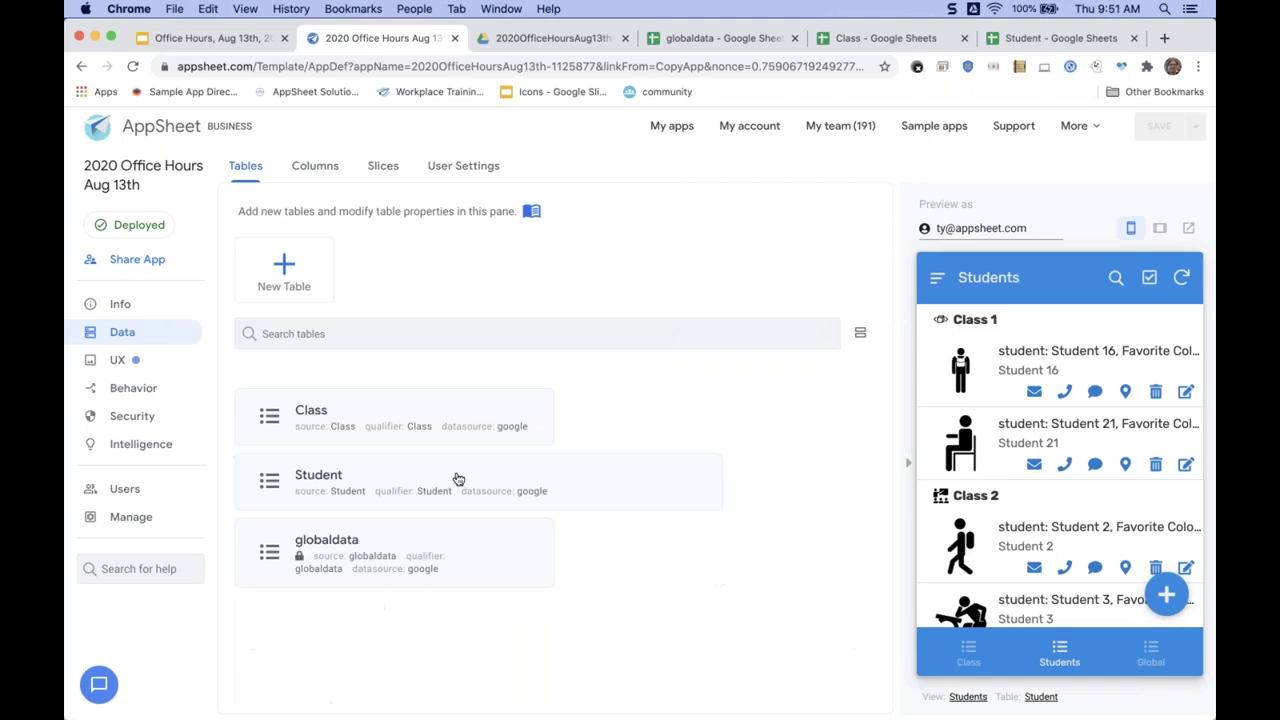
{"action": "left_click", "coordinate": [523, 566]}
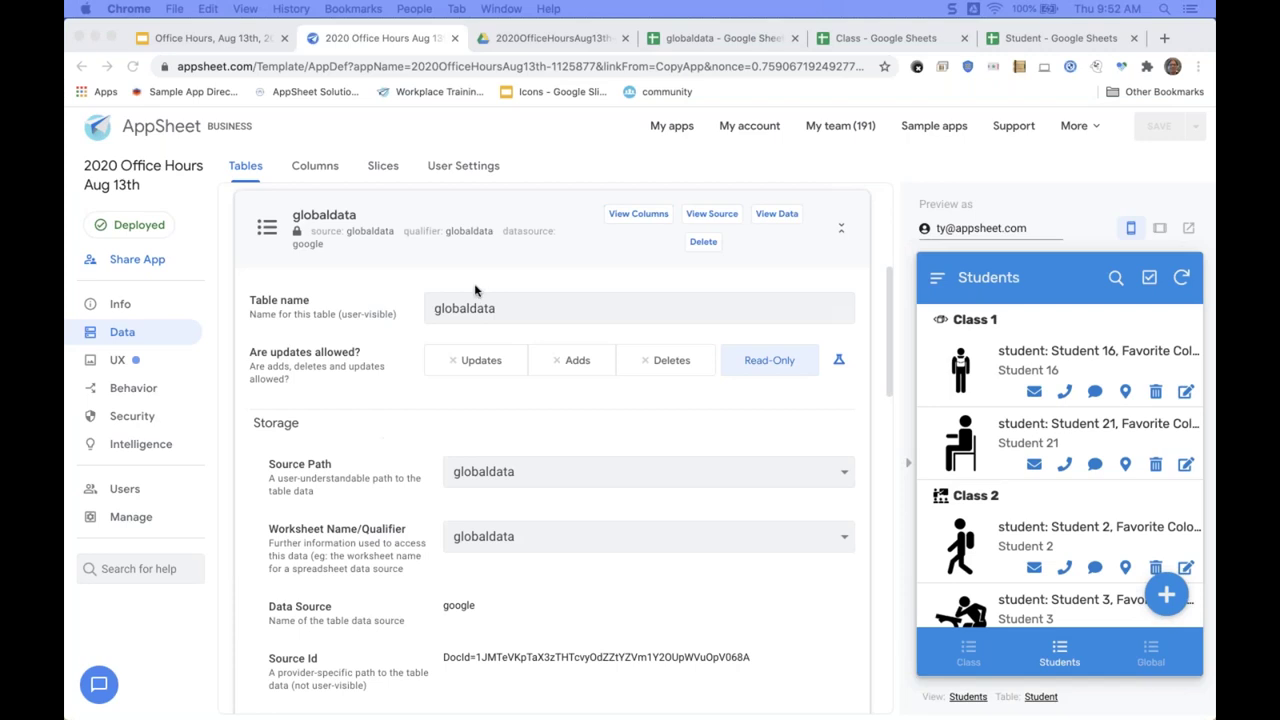
{"action": "left_click", "coordinate": [550, 216]}
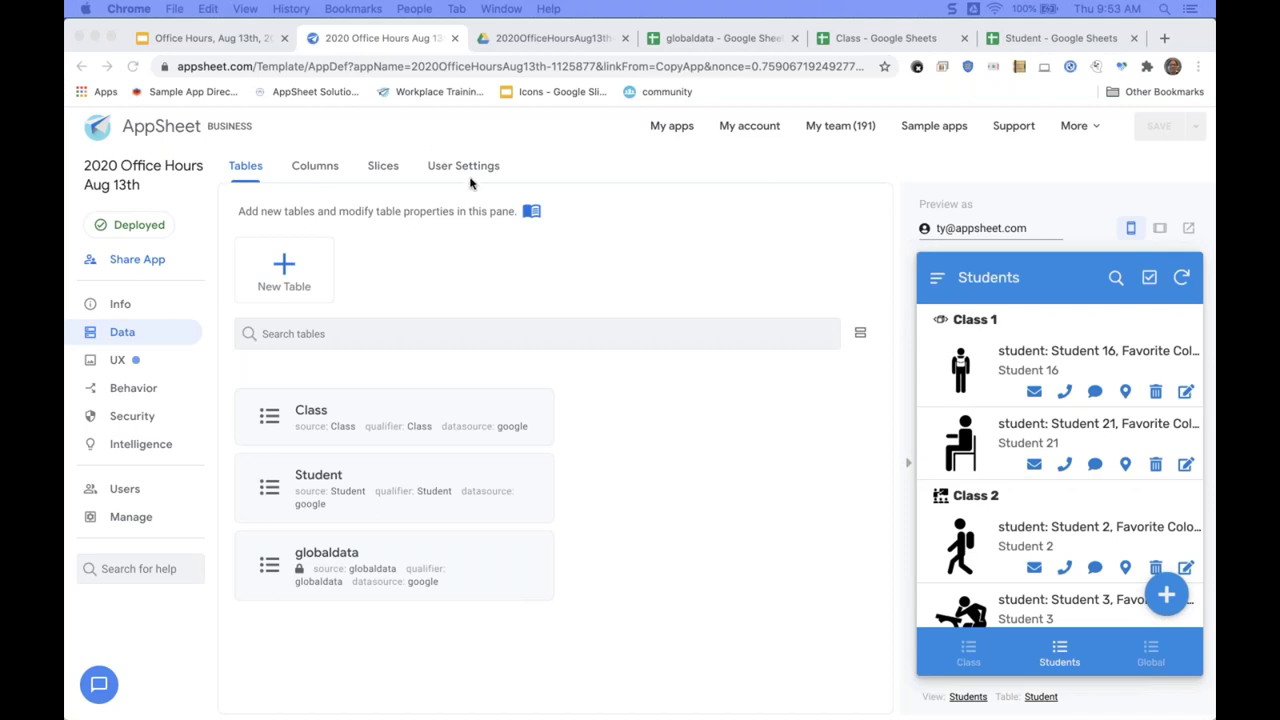
Open UX Format Rules and type a note in the rule's condition editor, then cancel it.
{"action": "left_click", "coordinate": [607, 274]}
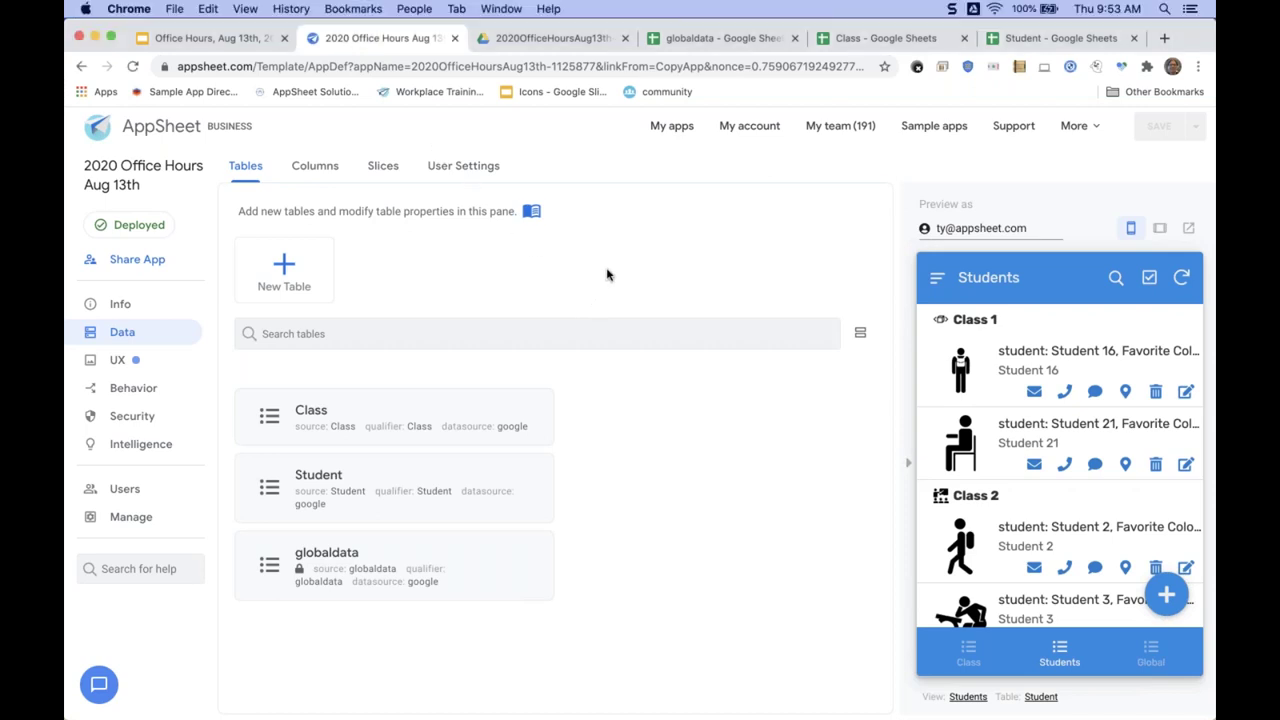
{"action": "left_click", "coordinate": [157, 366]}
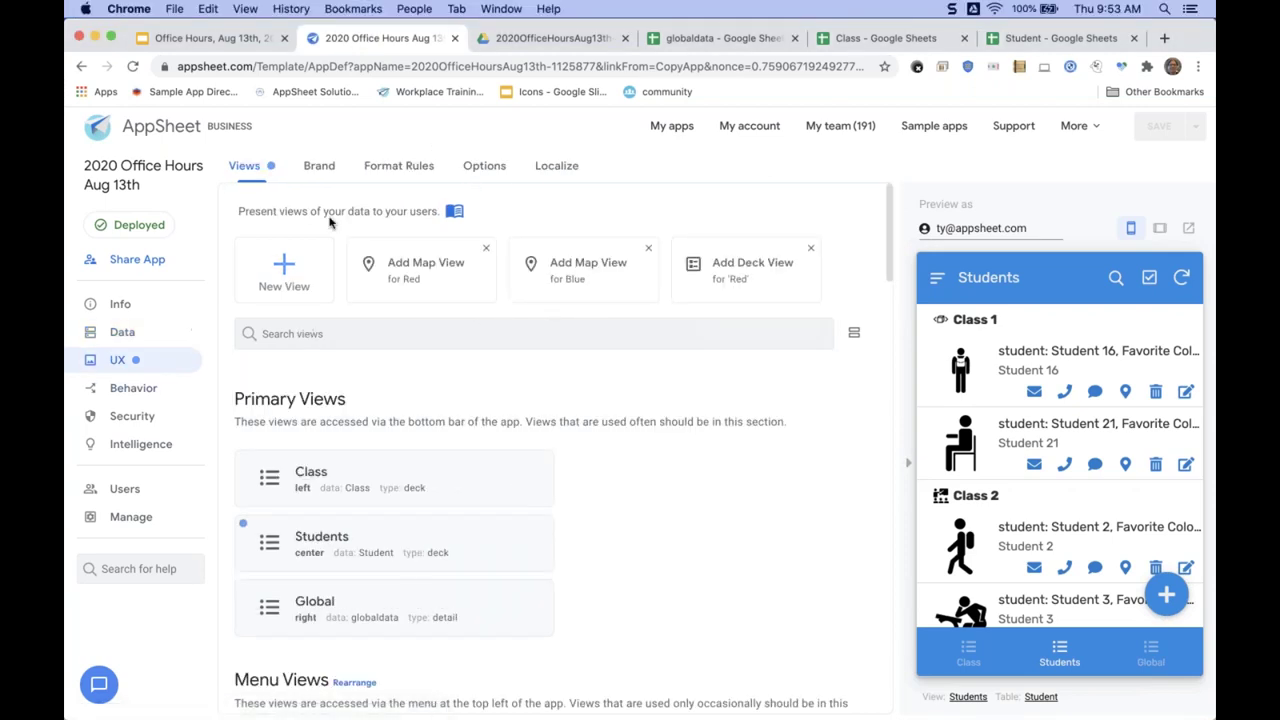
{"action": "left_click", "coordinate": [395, 174]}
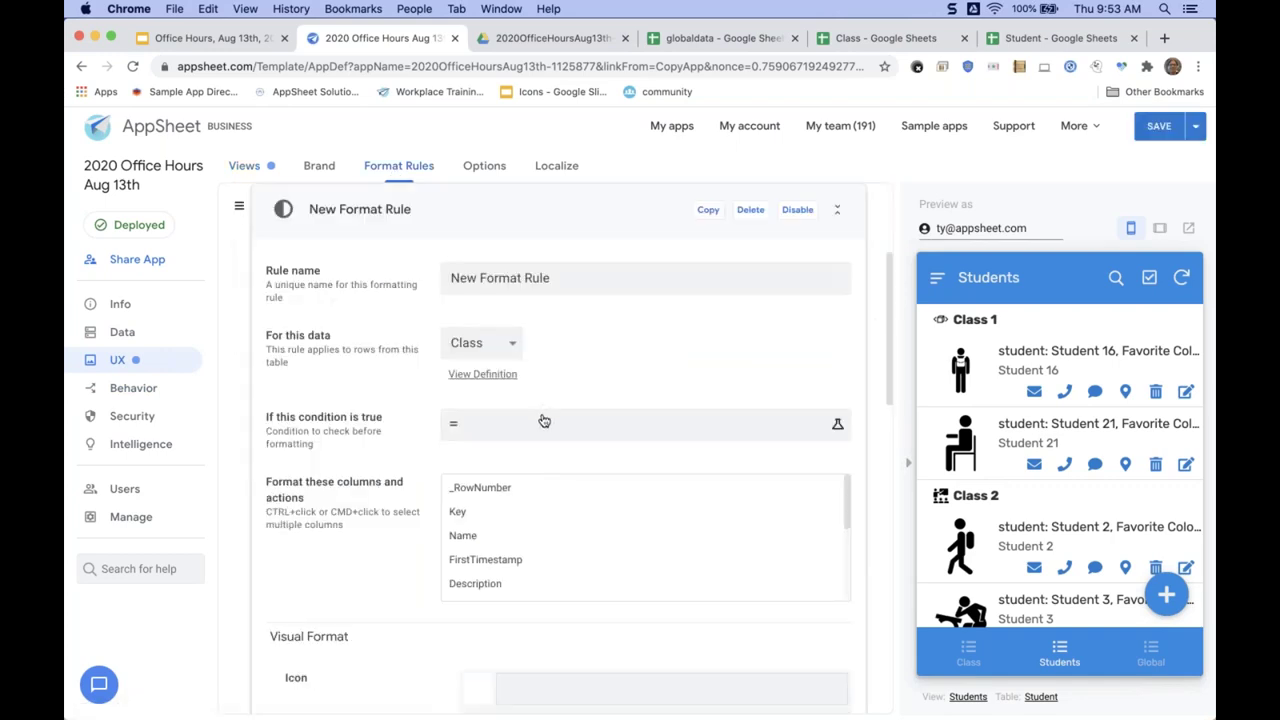
{"action": "left_click", "coordinate": [543, 421]}
{"action": "type", "text": "sel"}
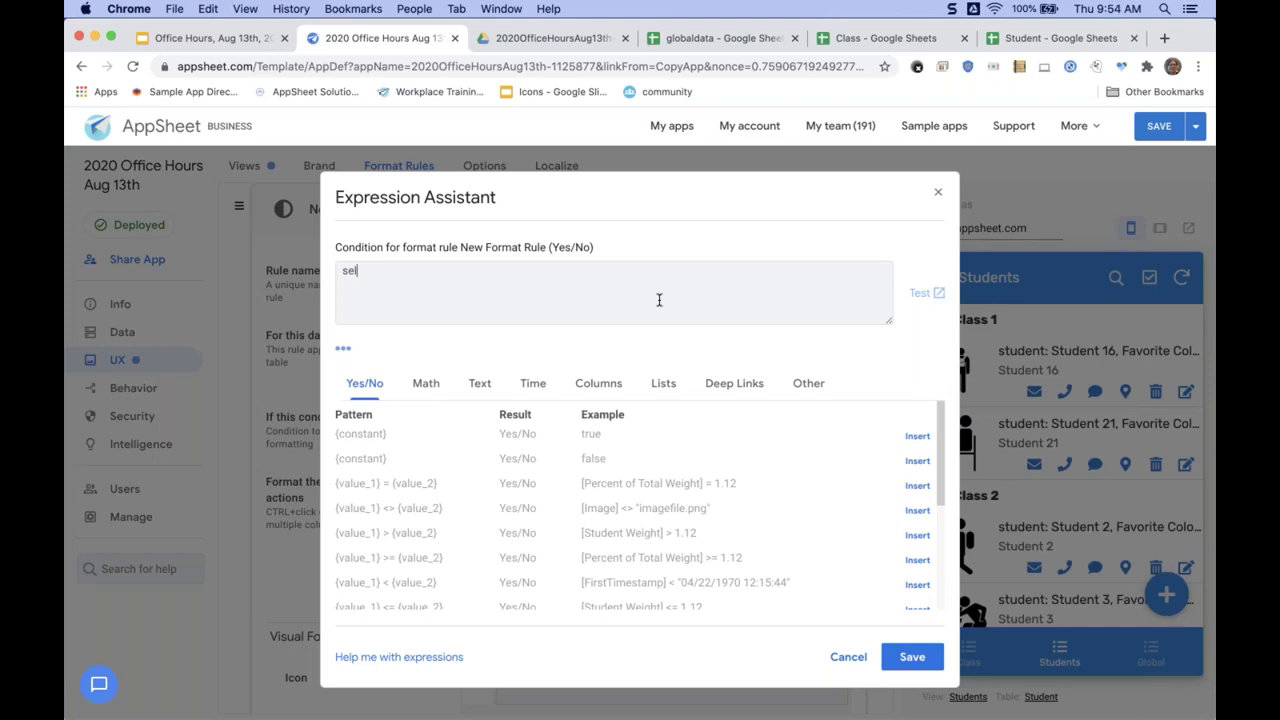
{"action": "type", "text": "ects are da"}
{"action": "key", "text": "BackSpace"}
{"action": "key", "text": "BackSpace"}
{"action": "type", "text": "a warning here..."}
{"action": "left_click", "coordinate": [840, 657]}
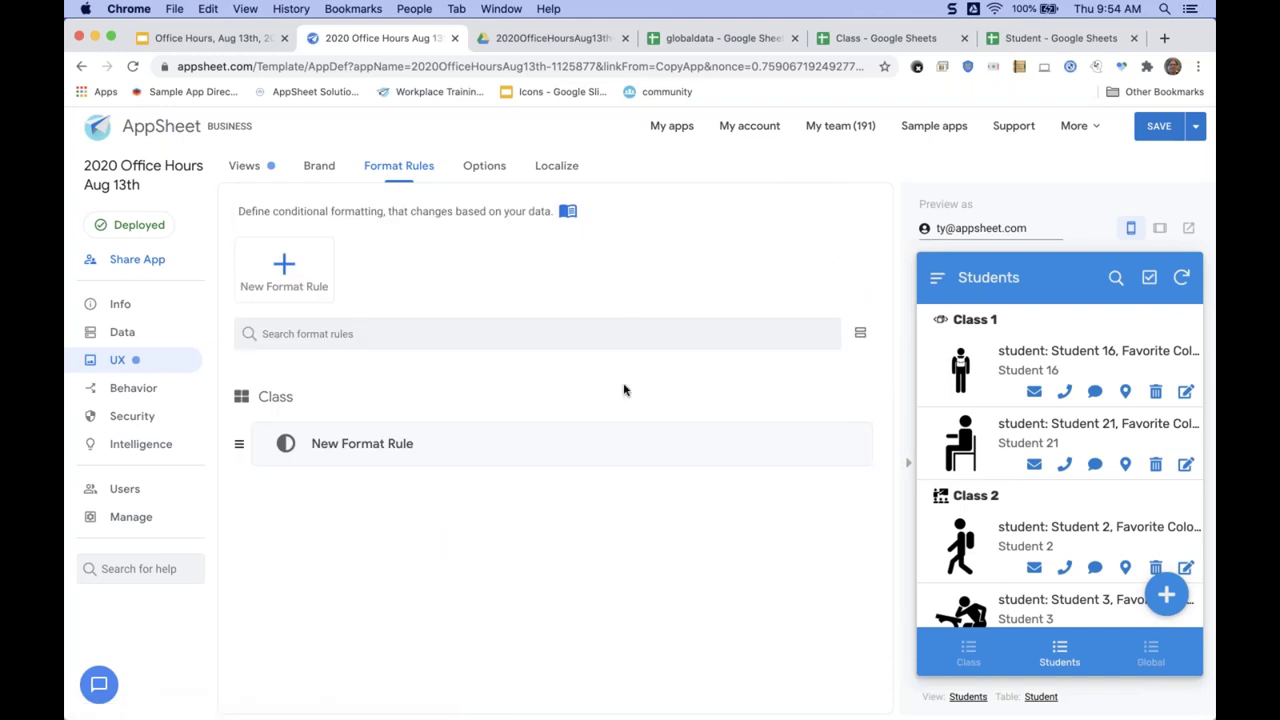
Delete the New Format Rule and save the app.
{"action": "left_click", "coordinate": [657, 451]}
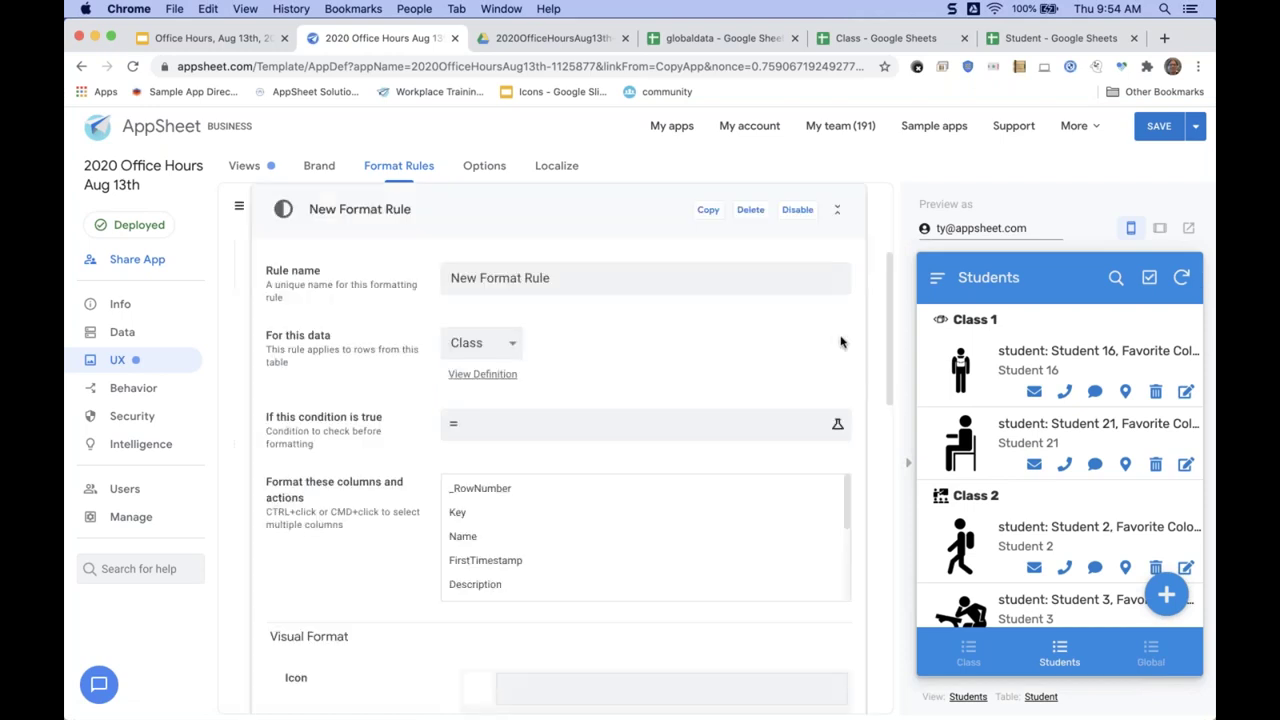
{"action": "left_click", "coordinate": [750, 212]}
{"action": "left_click", "coordinate": [733, 210]}
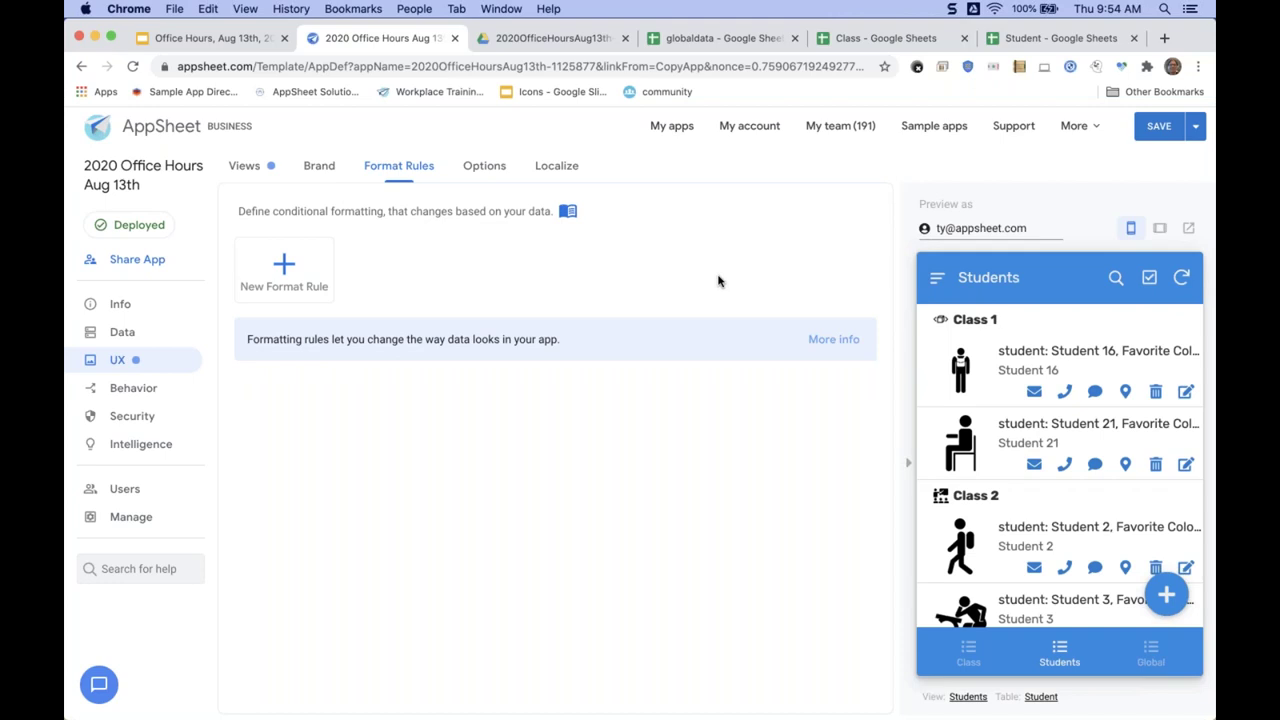
{"action": "left_click", "coordinate": [1148, 128]}
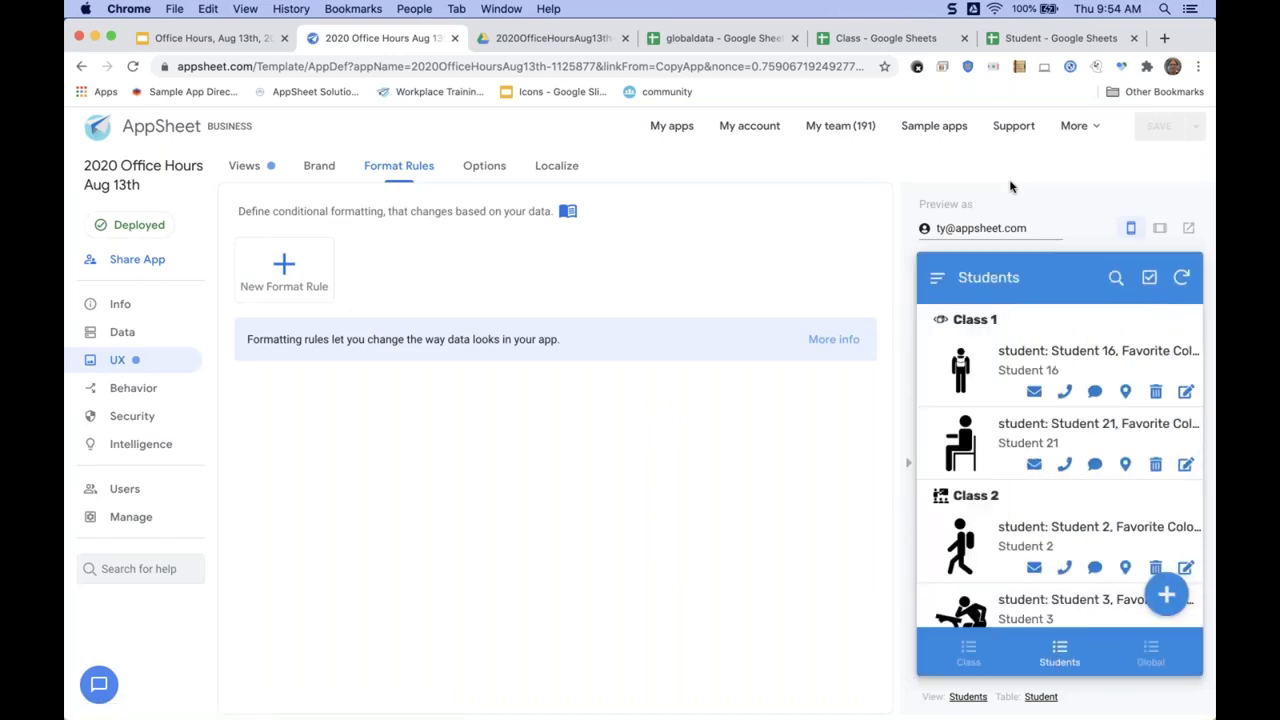
Show the Data Slices, switch the preview to the Class list, and inspect the Red slice.
{"action": "left_click", "coordinate": [178, 346]}
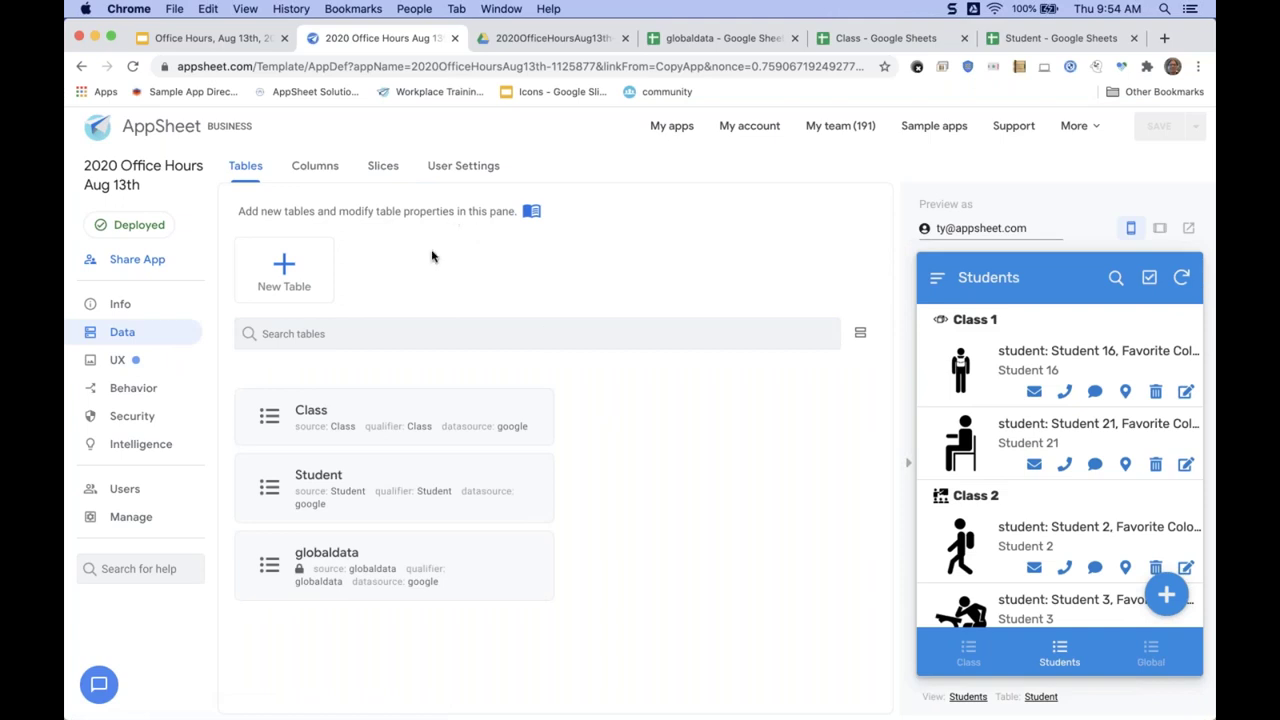
{"action": "left_click", "coordinate": [380, 165]}
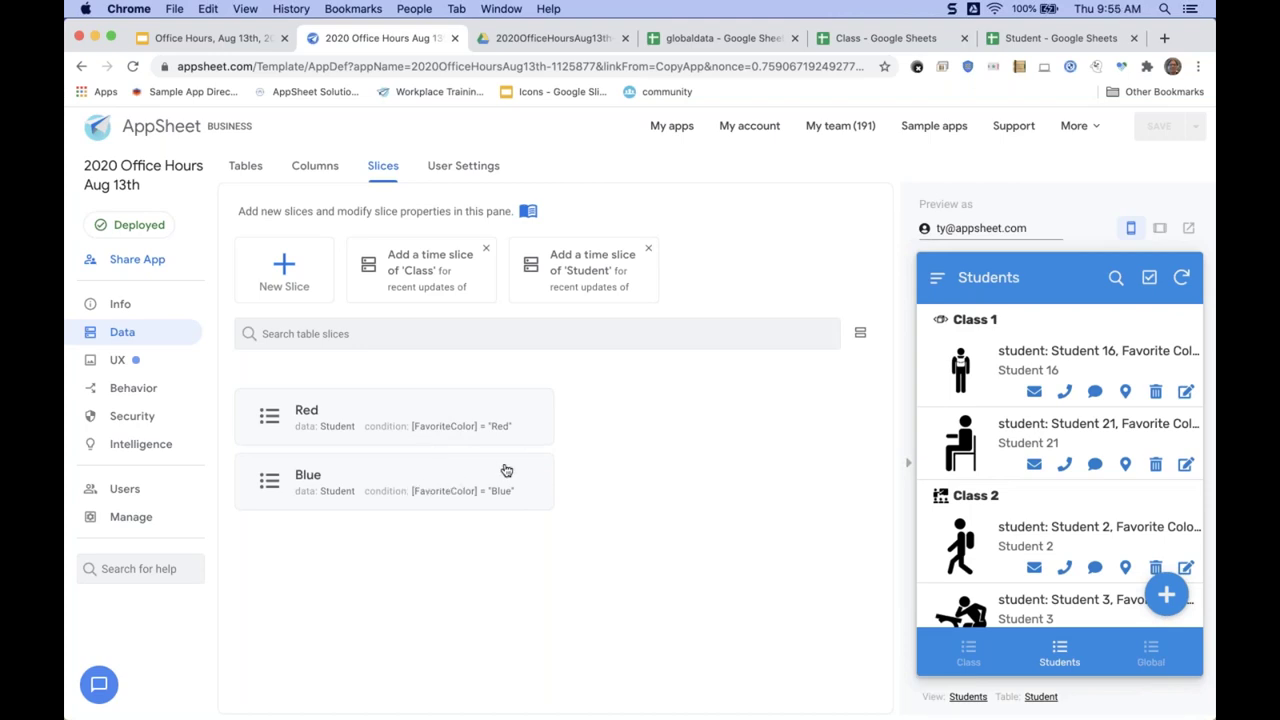
{"action": "left_click", "coordinate": [966, 662]}
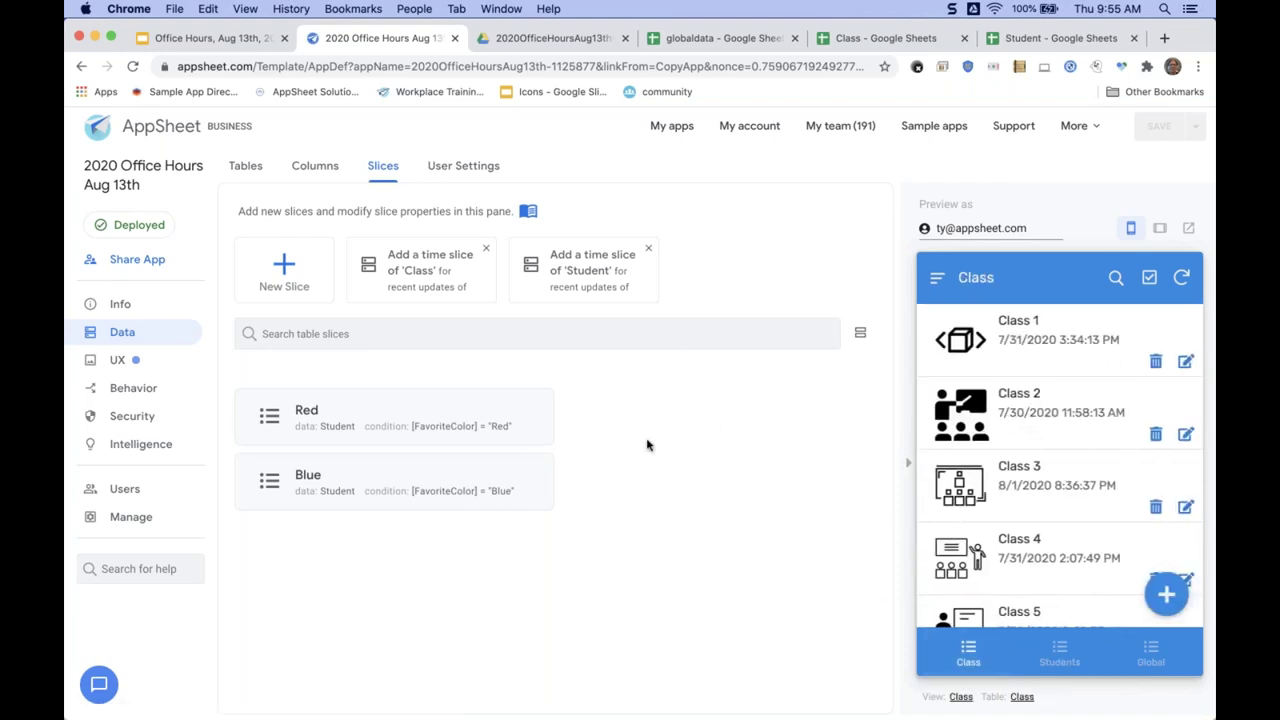
{"action": "left_click", "coordinate": [500, 422]}
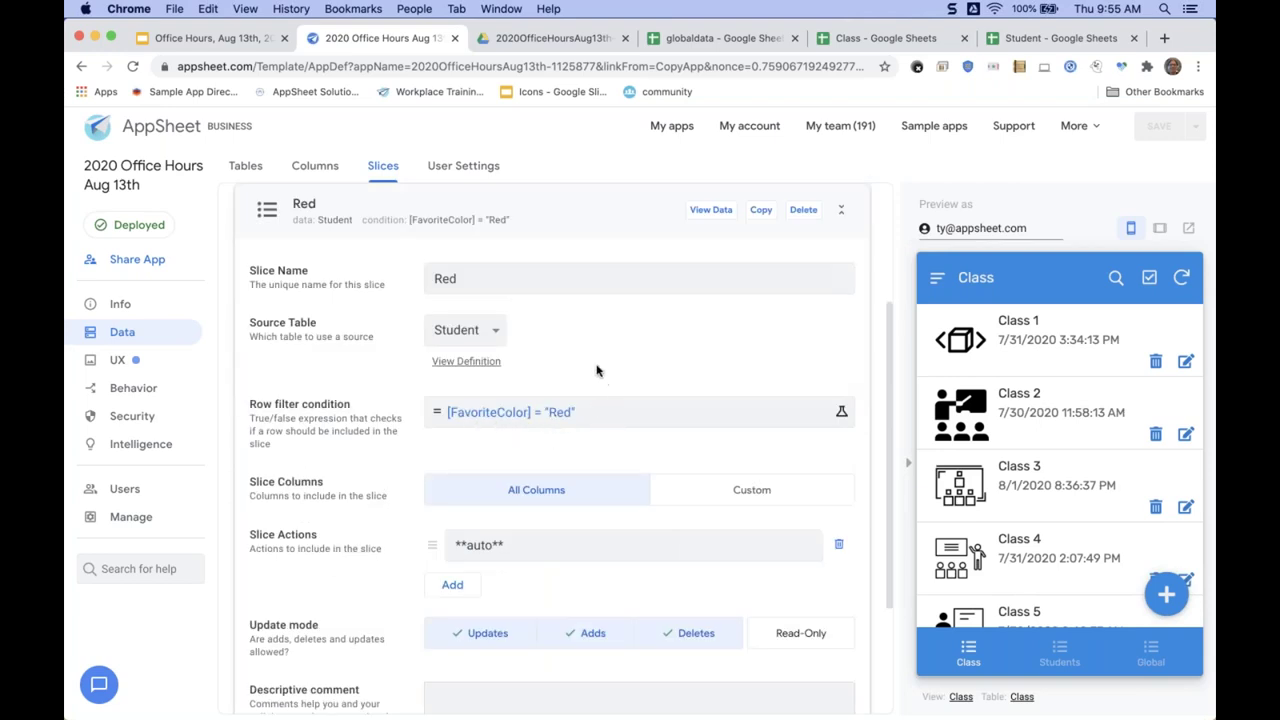
{"action": "double_click", "coordinate": [466, 278]}
{"action": "left_click", "coordinate": [566, 226]}
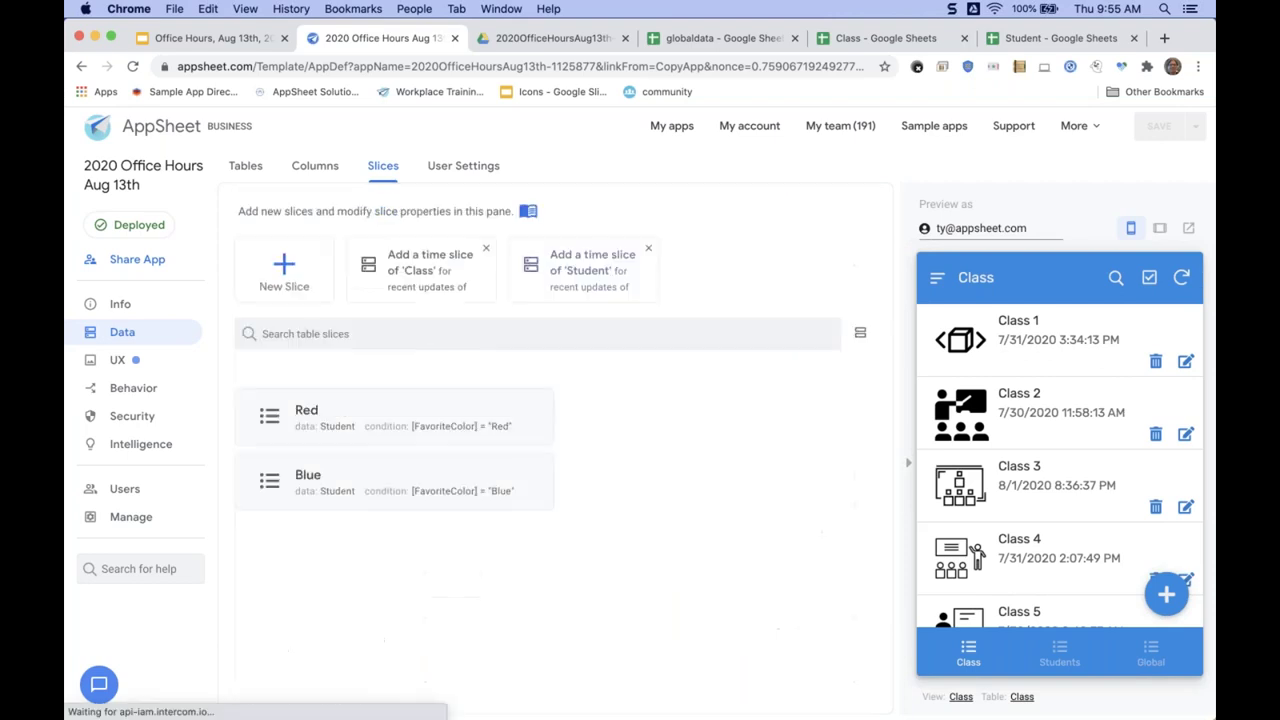
{"action": "left_click", "coordinate": [299, 166]}
Add a virtual column to Class with the formula AVERAGE(Red[Height-Cm]).
{"action": "left_click", "coordinate": [509, 351]}
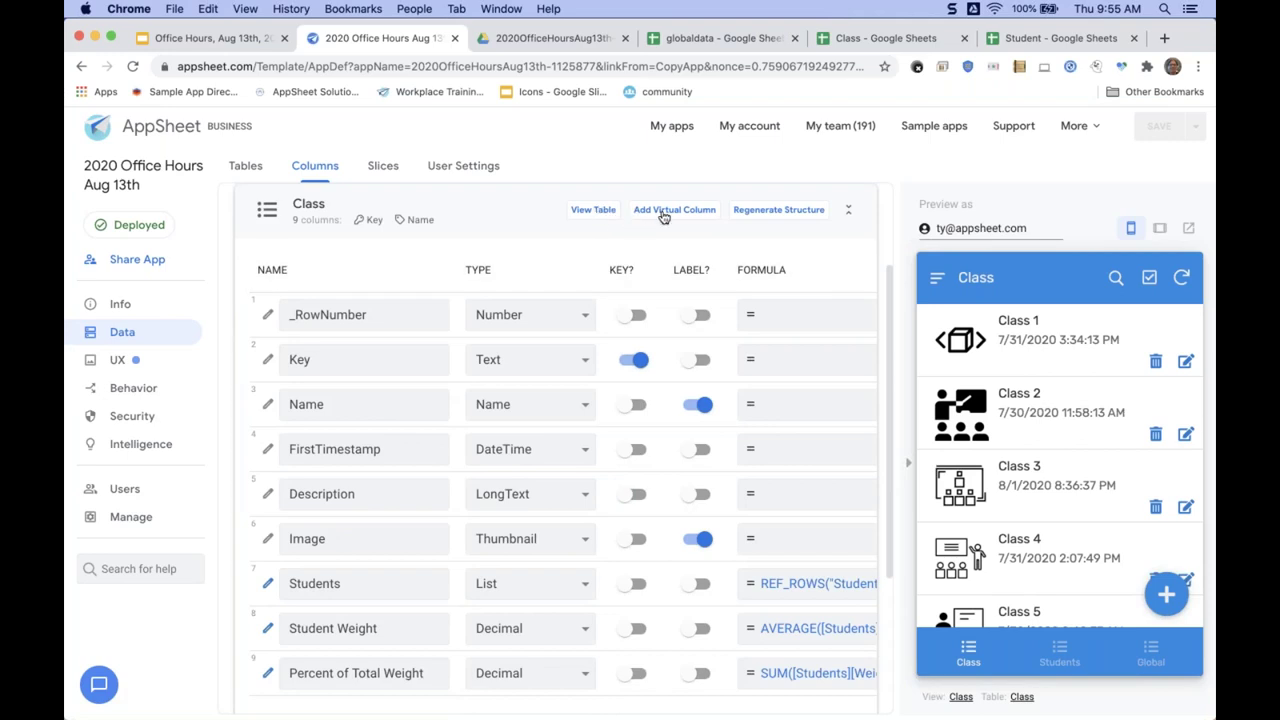
{"action": "left_click", "coordinate": [664, 211]}
{"action": "double_click", "coordinate": [631, 266]}
{"action": "triple_click", "coordinate": [631, 266]}
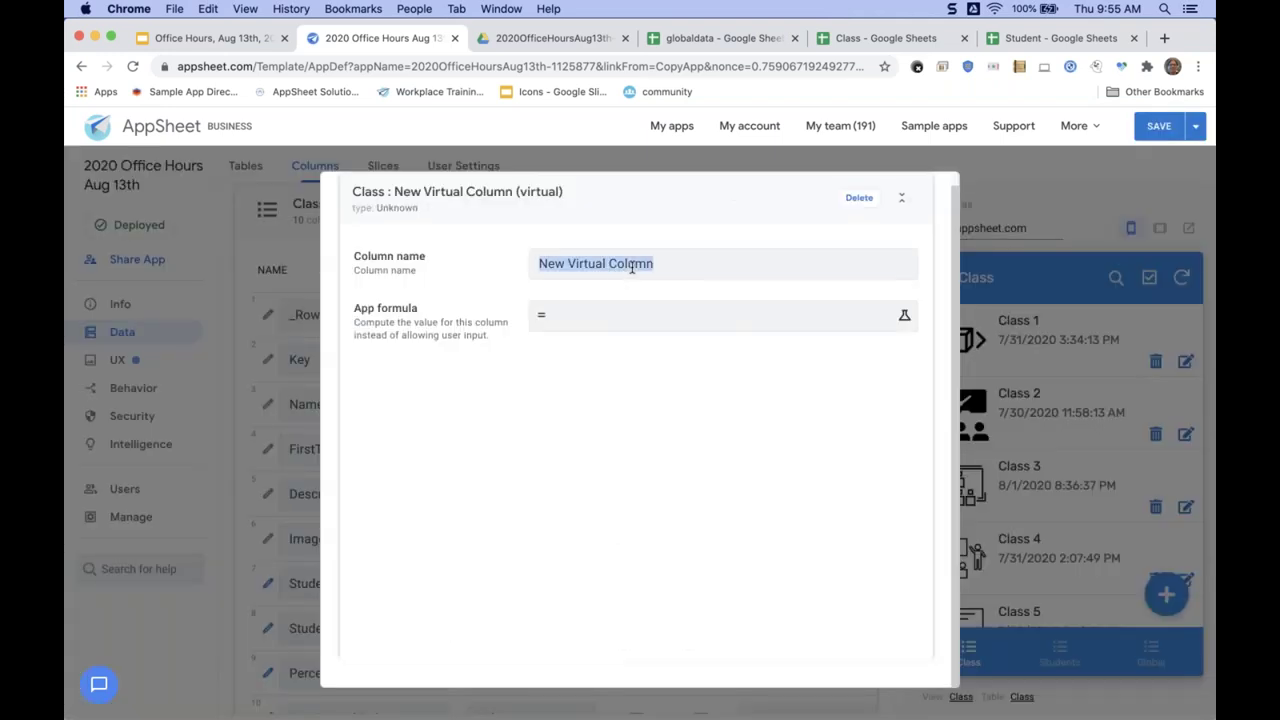
{"action": "type", "text": "Rel"}
{"action": "key", "text": "BackSpace"}
{"action": "key", "text": "BackSpace"}
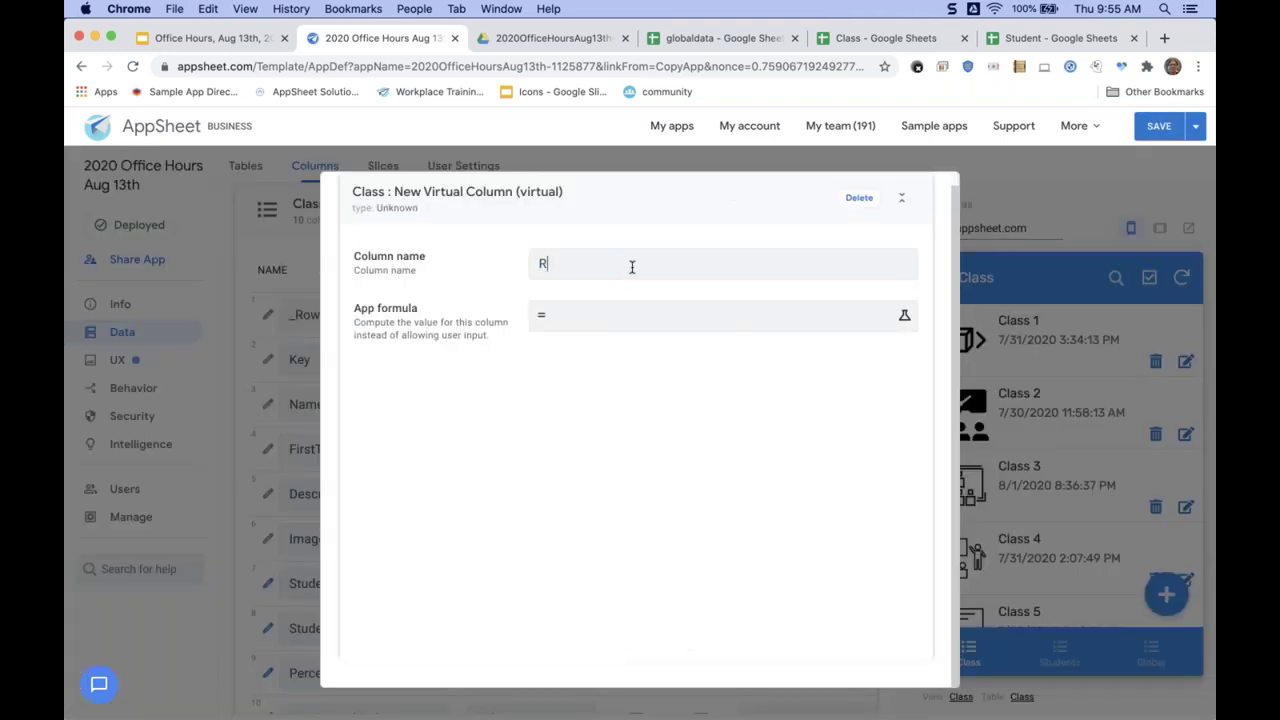
{"action": "type", "text": "ed BMI"}
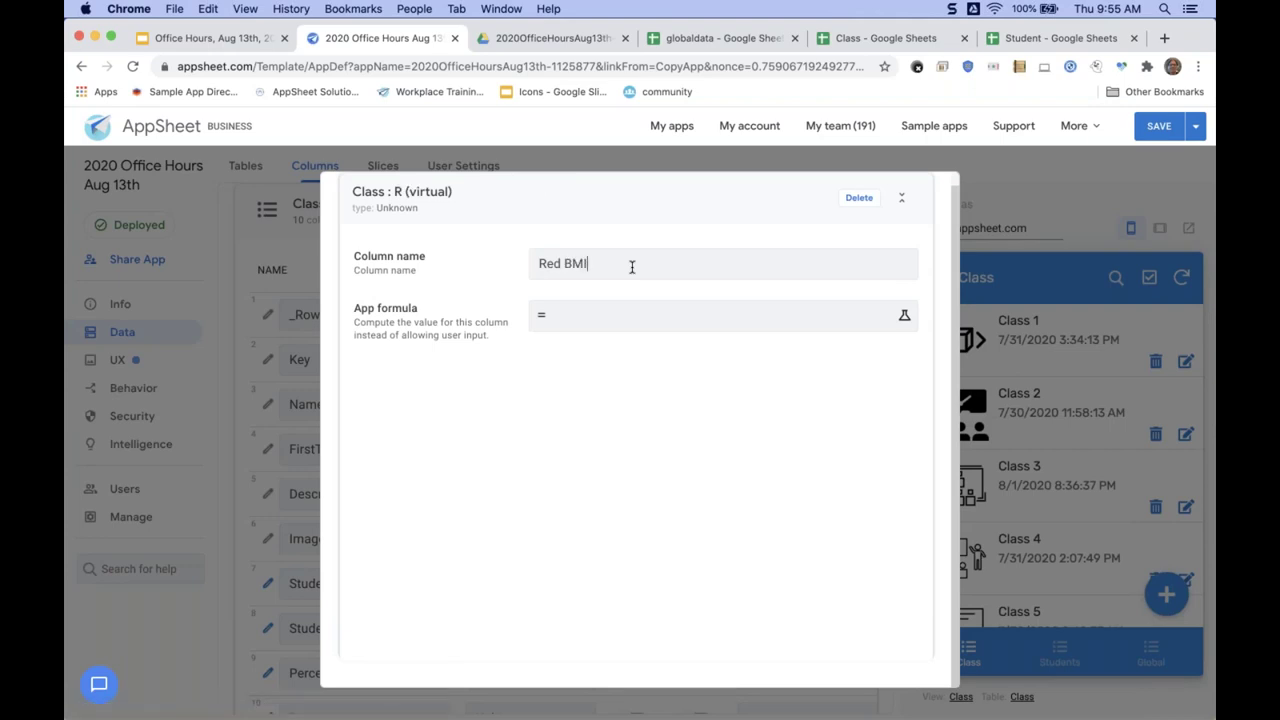
{"action": "left_click", "coordinate": [663, 320]}
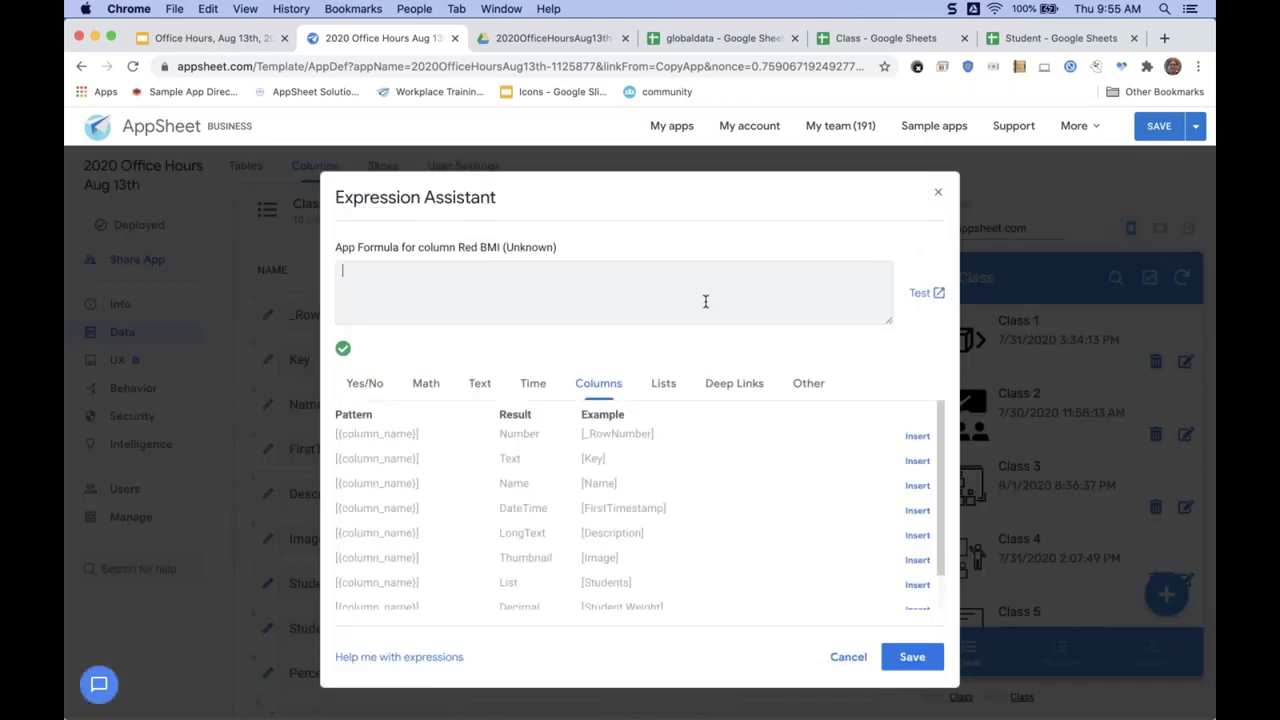
{"action": "type", "text": "AVERAGE("}
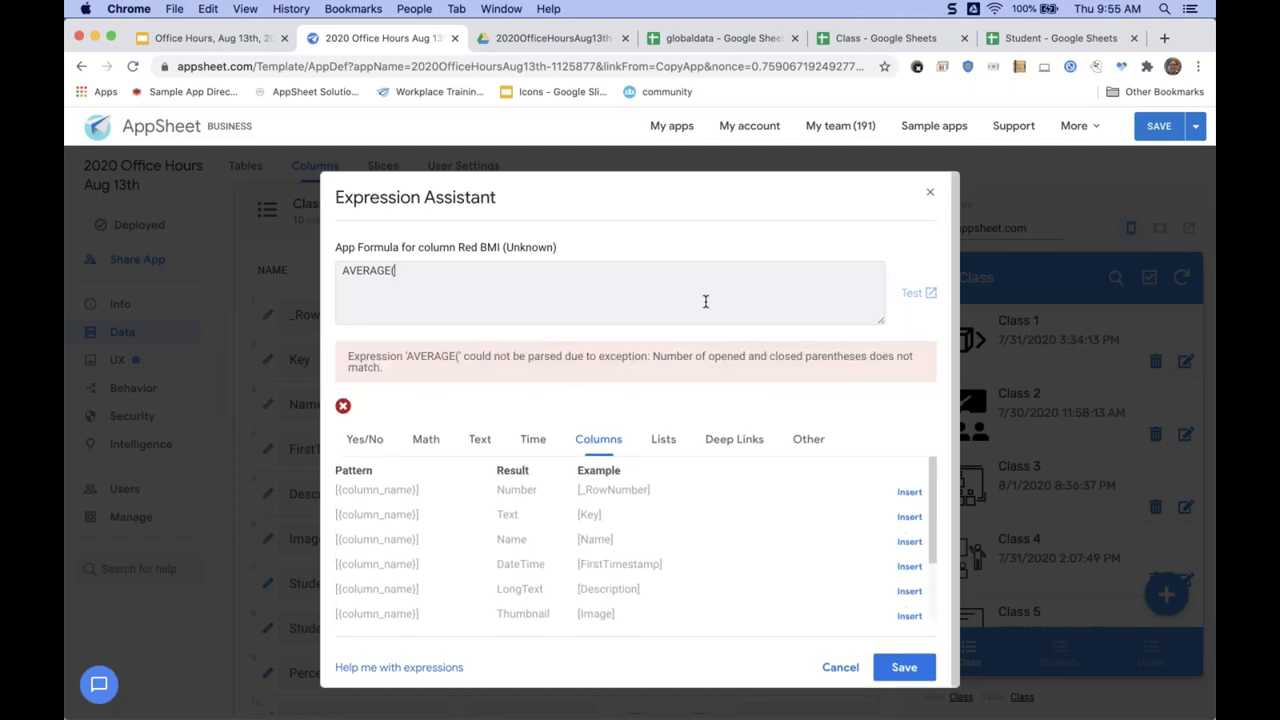
{"action": "type", "text": "Red[Height-"}
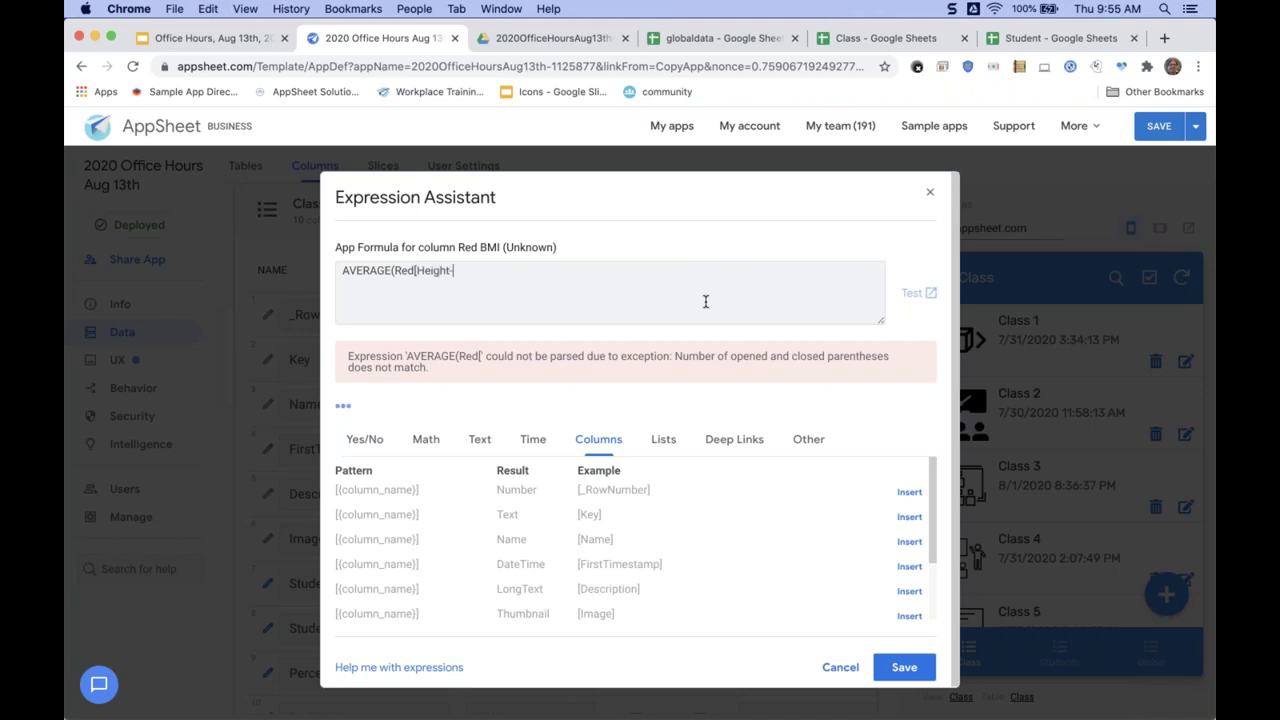
{"action": "type", "text": "Kg])"}
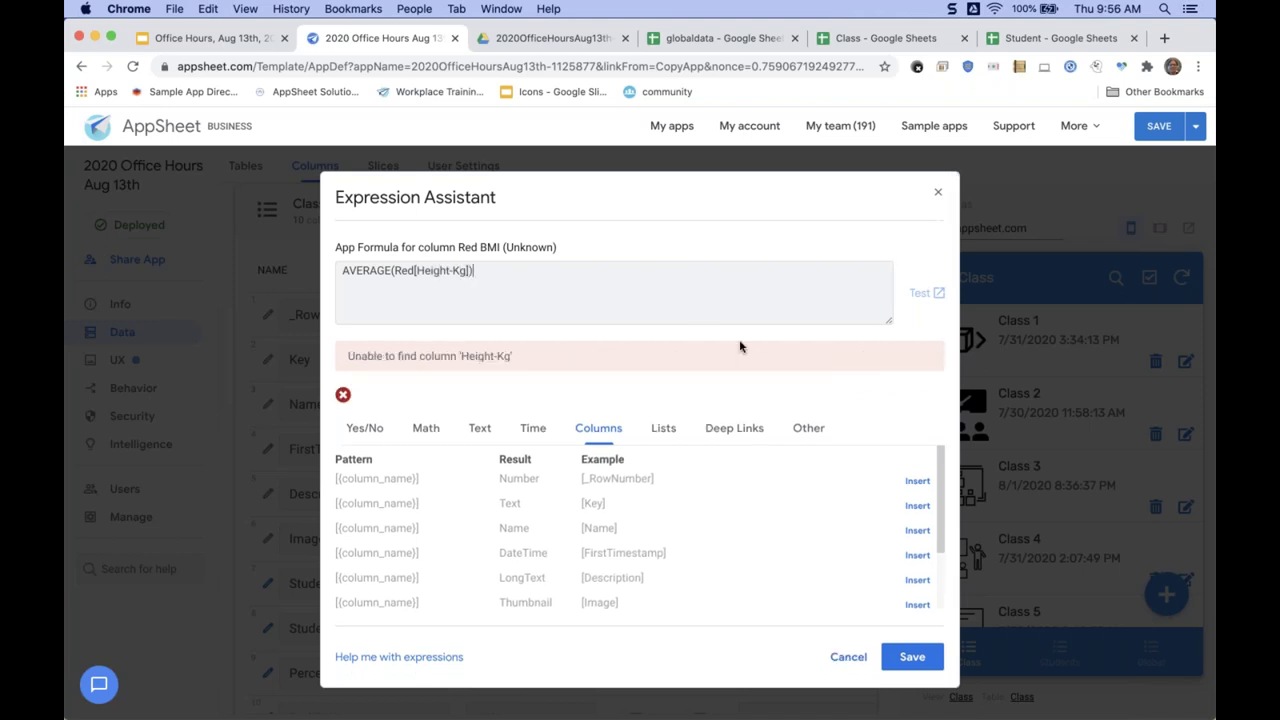
{"action": "key", "text": "Left"}
{"action": "key", "text": "Left"}
{"action": "key", "text": "BackSpace"}
{"action": "key", "text": "BackSpace"}
{"action": "type", "text": "Cm"}
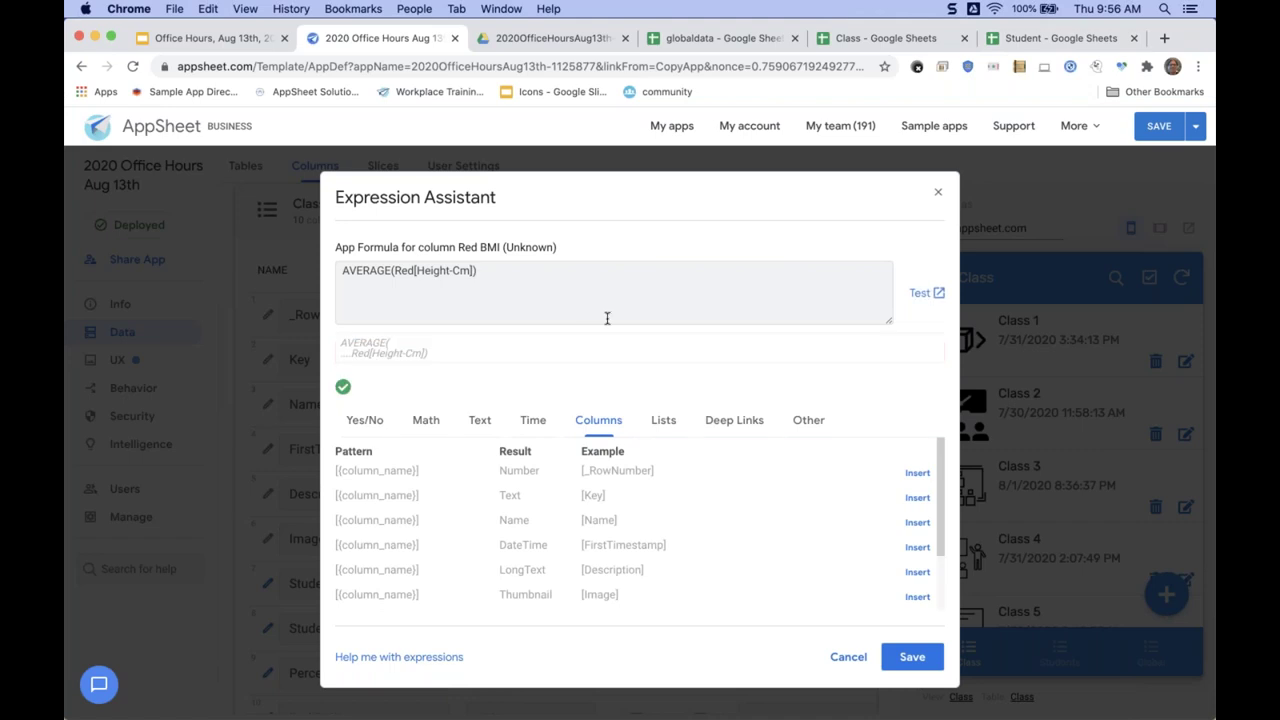
{"action": "left_click", "coordinate": [912, 657]}
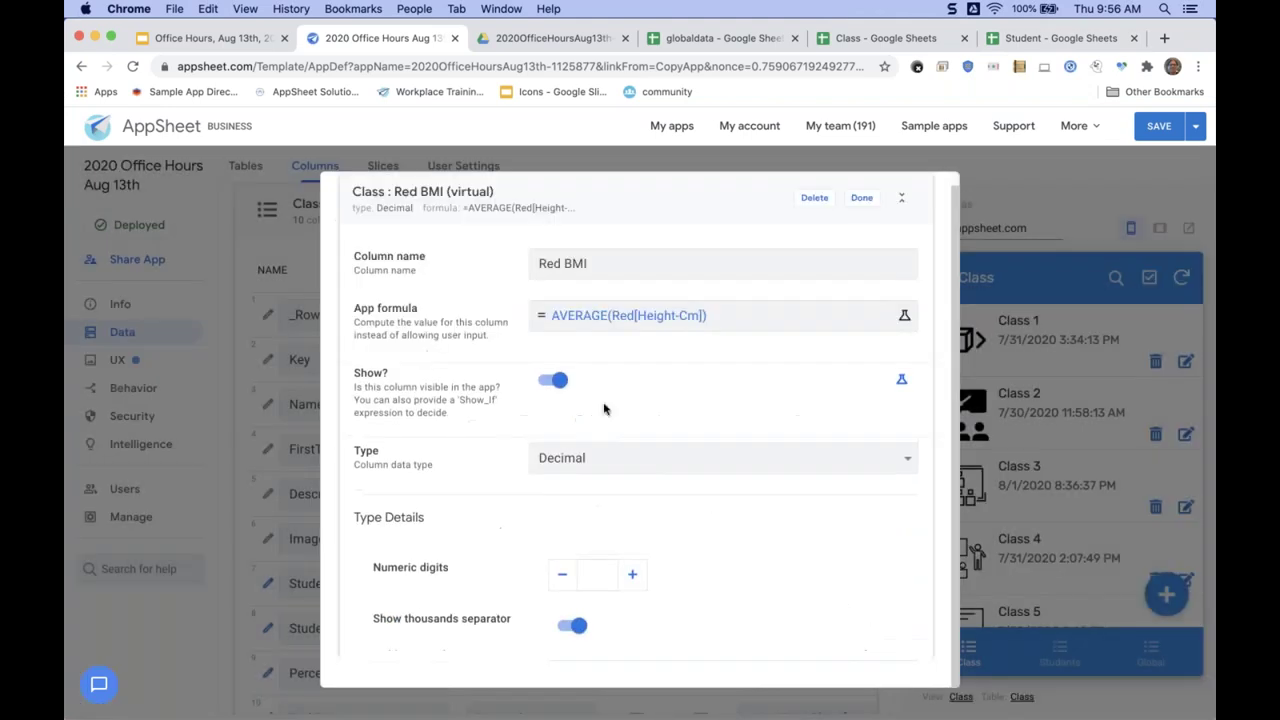
Rename the new column to 'Average Red Height' and save the app.
{"action": "double_click", "coordinate": [586, 264]}
{"action": "key", "text": "BackSpace"}
{"action": "type", "text": "Height"}
{"action": "left_click", "coordinate": [861, 199]}
{"action": "scroll", "coordinate": [366, 677], "scroll_direction": "down", "scroll_amount": 3}
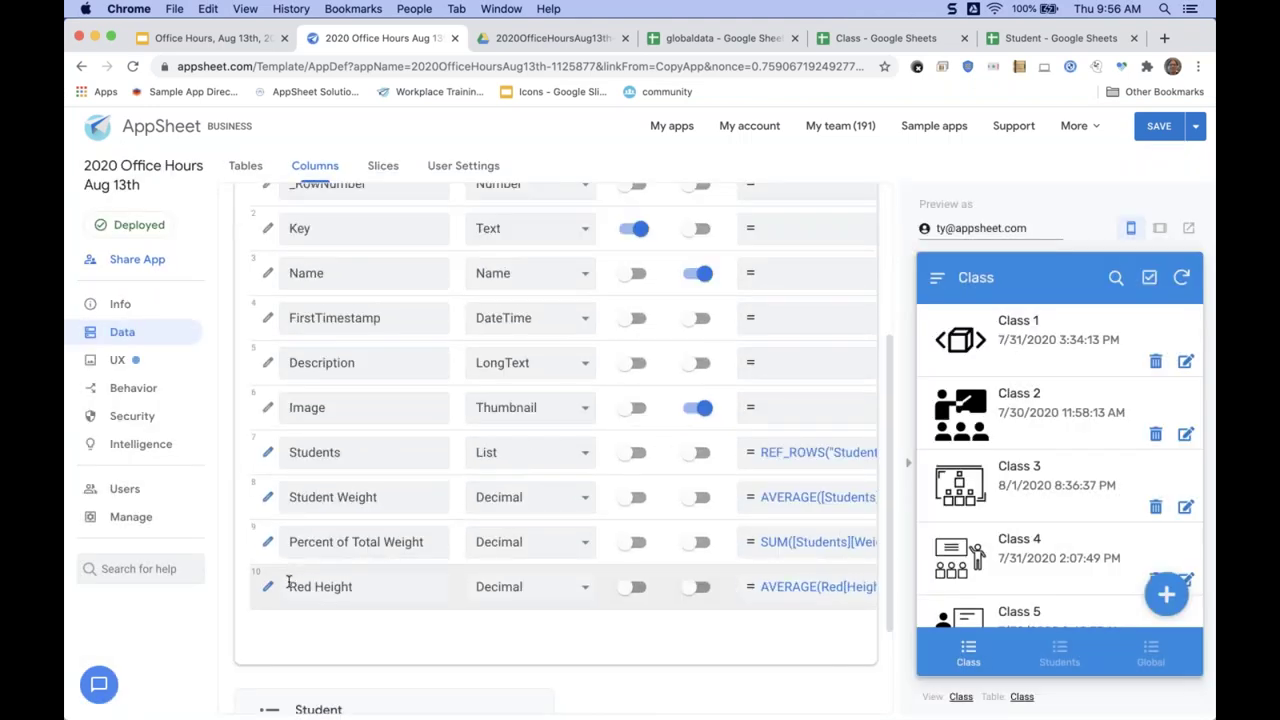
{"action": "left_click", "coordinate": [289, 586]}
{"action": "type", "text": "Average"}
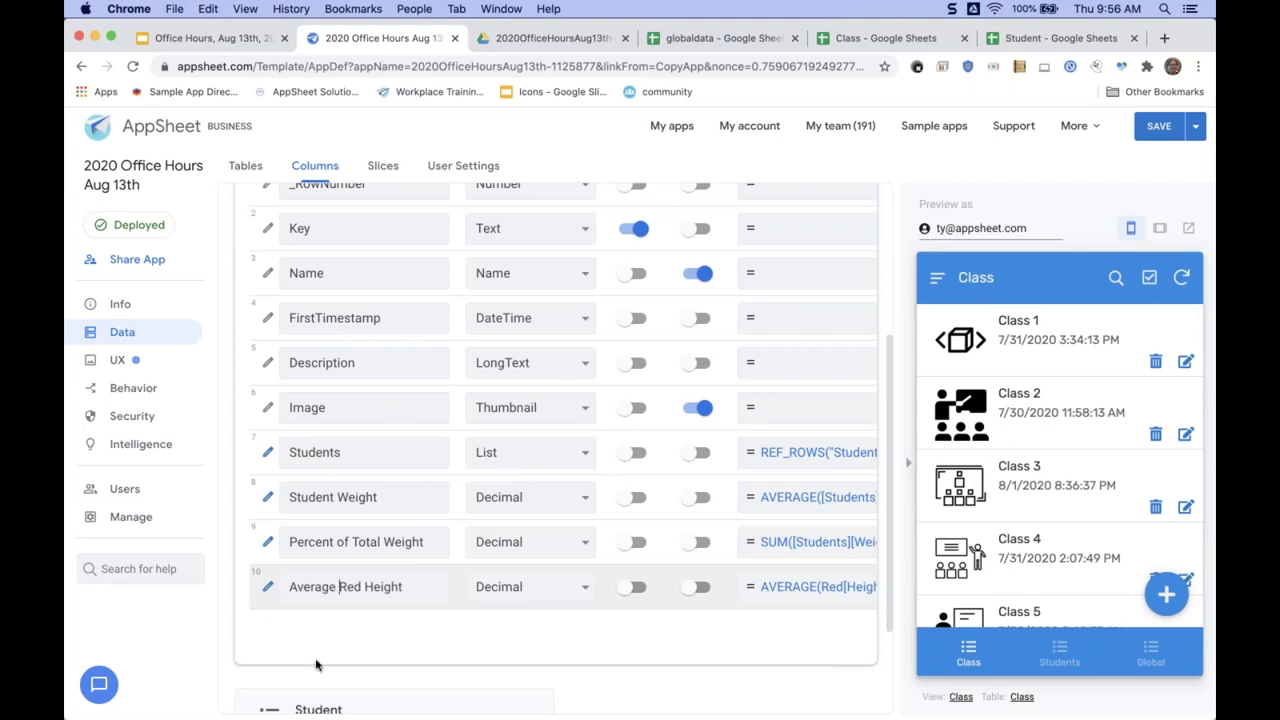
{"action": "left_click", "coordinate": [623, 634]}
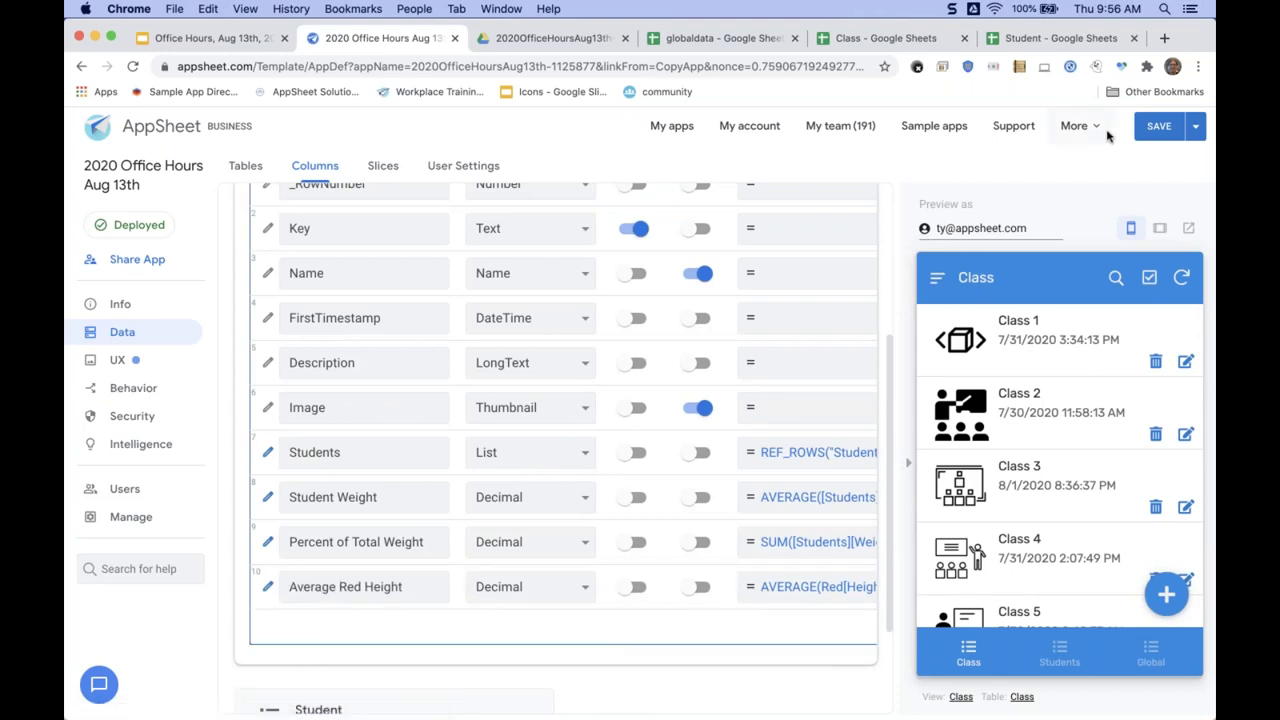
{"action": "left_click", "coordinate": [1155, 128]}
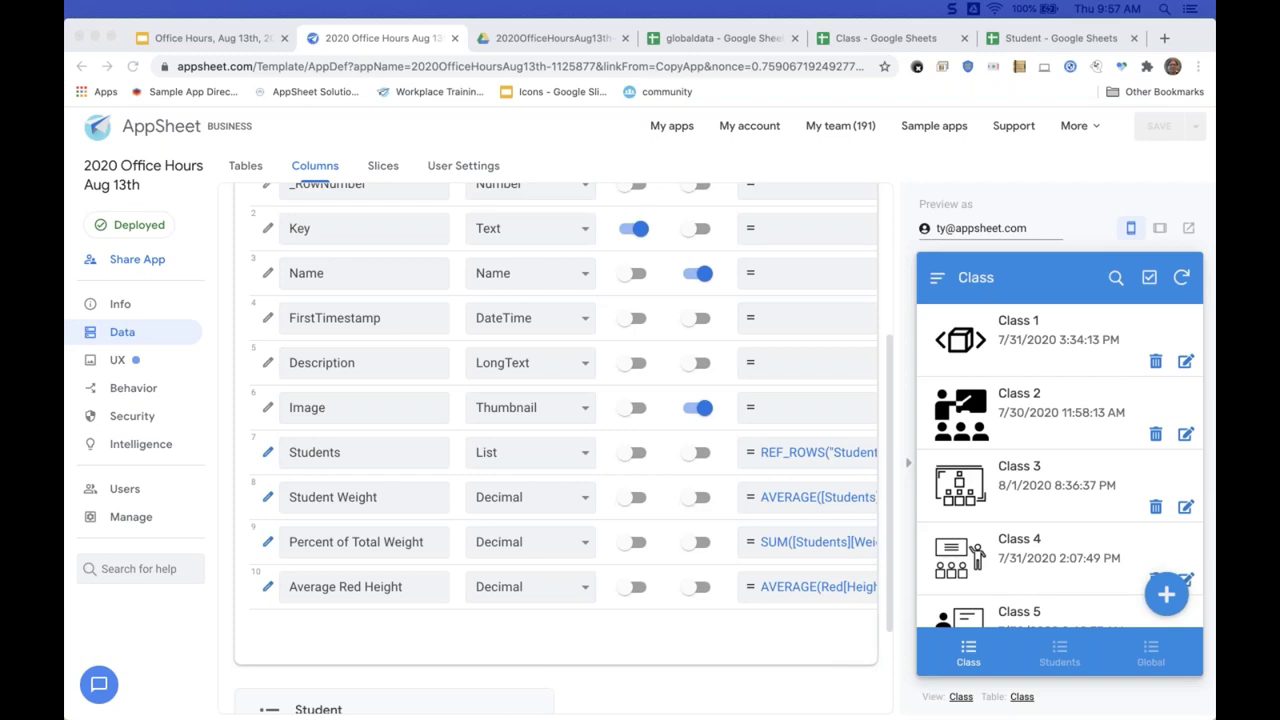
{"action": "scroll", "coordinate": [543, 426], "scroll_direction": "up", "scroll_amount": 5}
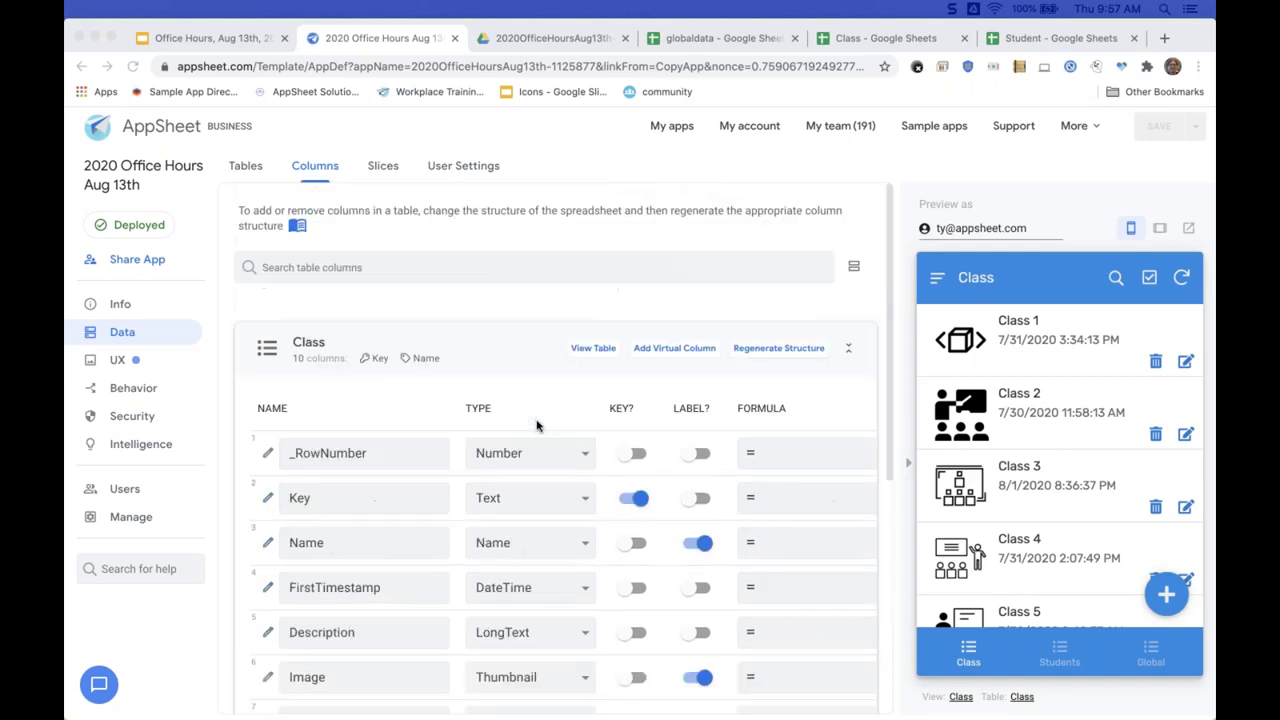
Collapse the Class columns, then open the Global primary view's settings down to Display.
{"action": "left_click", "coordinate": [486, 357]}
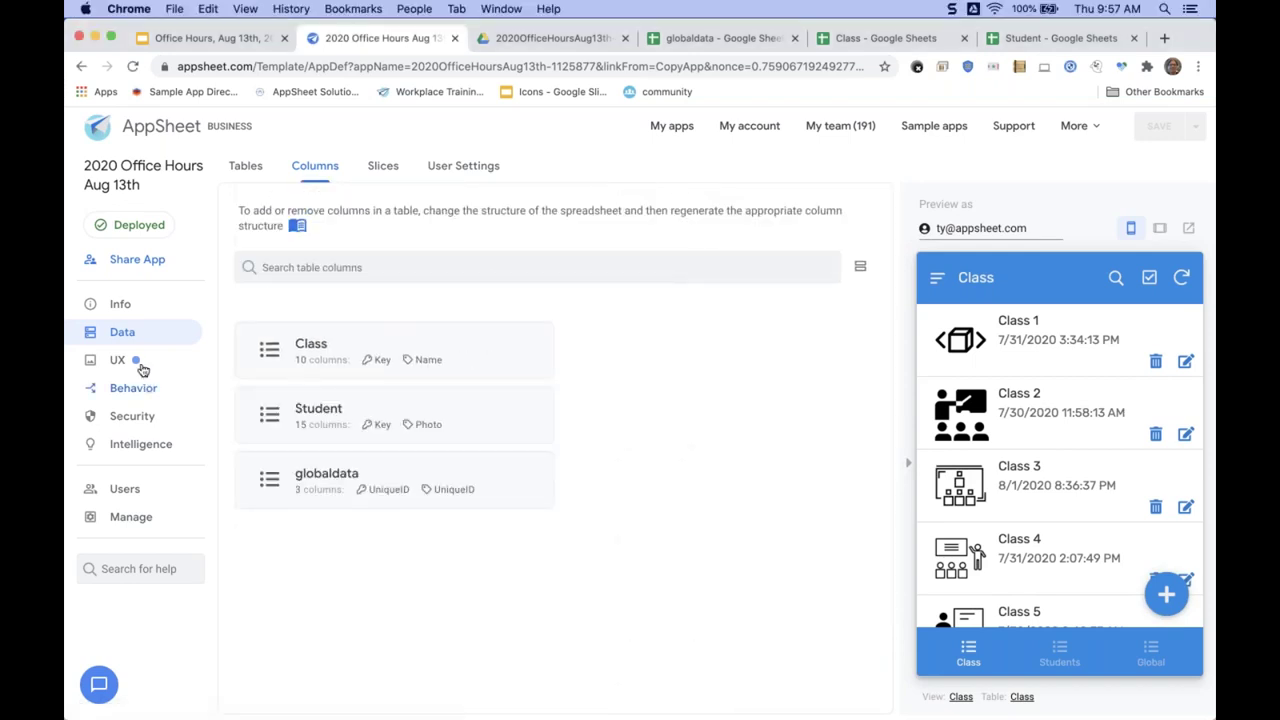
{"action": "left_click", "coordinate": [142, 368]}
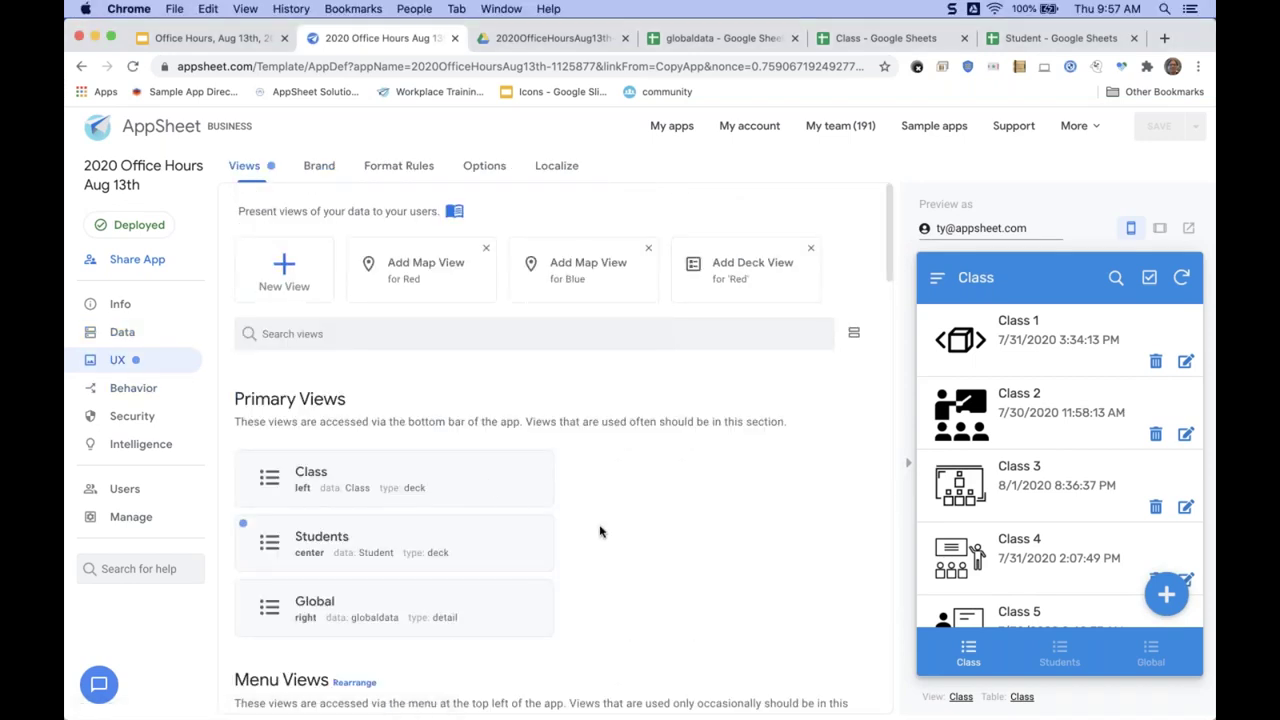
{"action": "scroll", "coordinate": [600, 531], "scroll_direction": "down", "scroll_amount": 5}
{"action": "scroll", "coordinate": [600, 531], "scroll_direction": "up", "scroll_amount": 3}
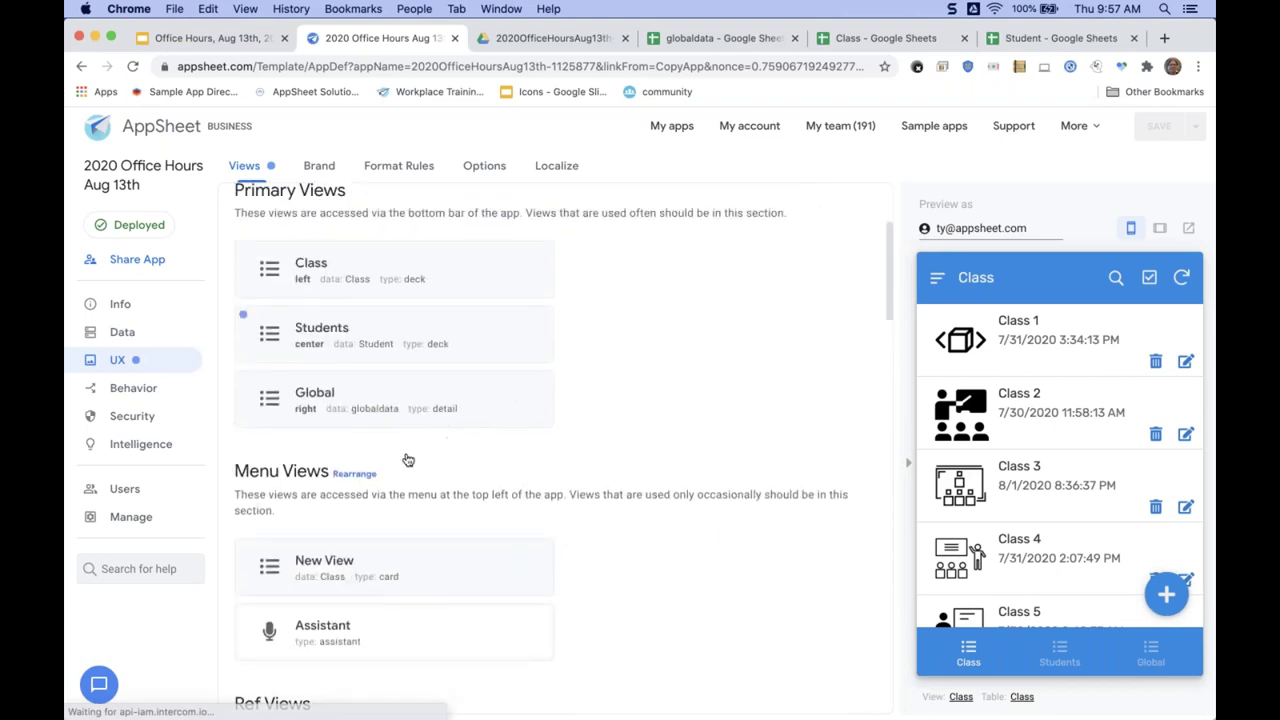
{"action": "left_click", "coordinate": [400, 400]}
{"action": "scroll", "coordinate": [354, 531], "scroll_direction": "down", "scroll_amount": 10}
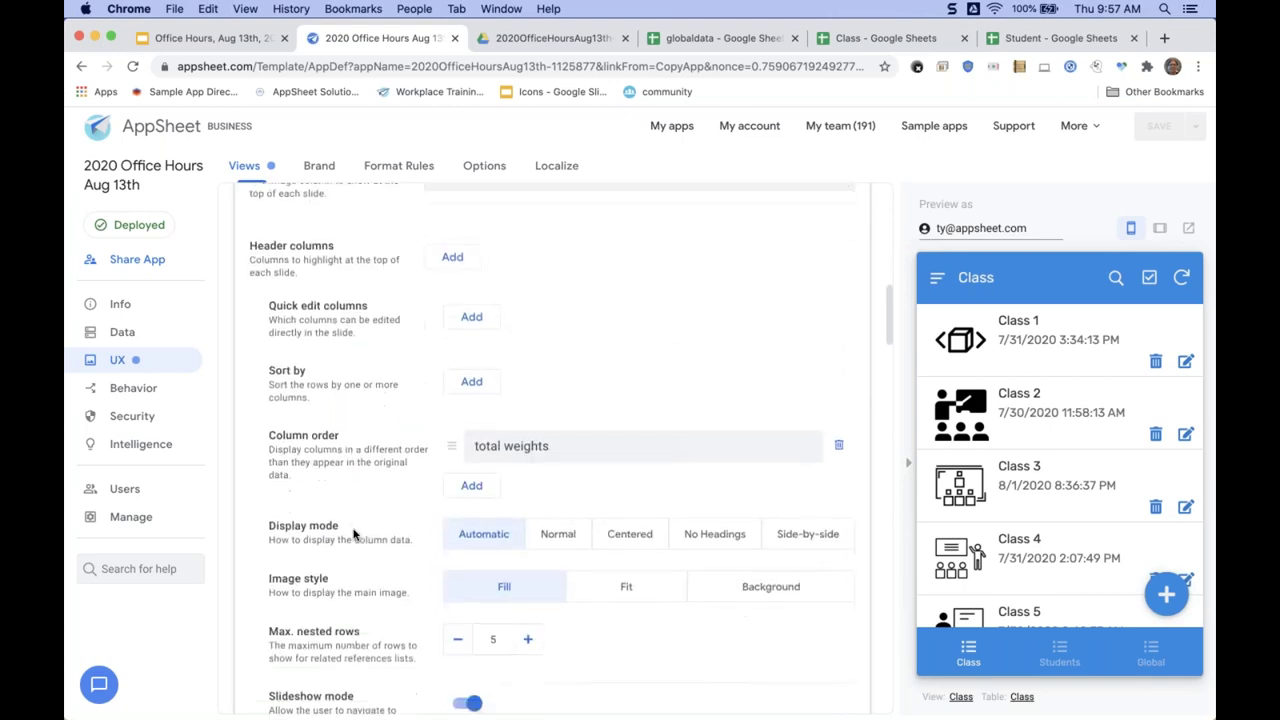
{"action": "scroll", "coordinate": [354, 535], "scroll_direction": "down", "scroll_amount": 5}
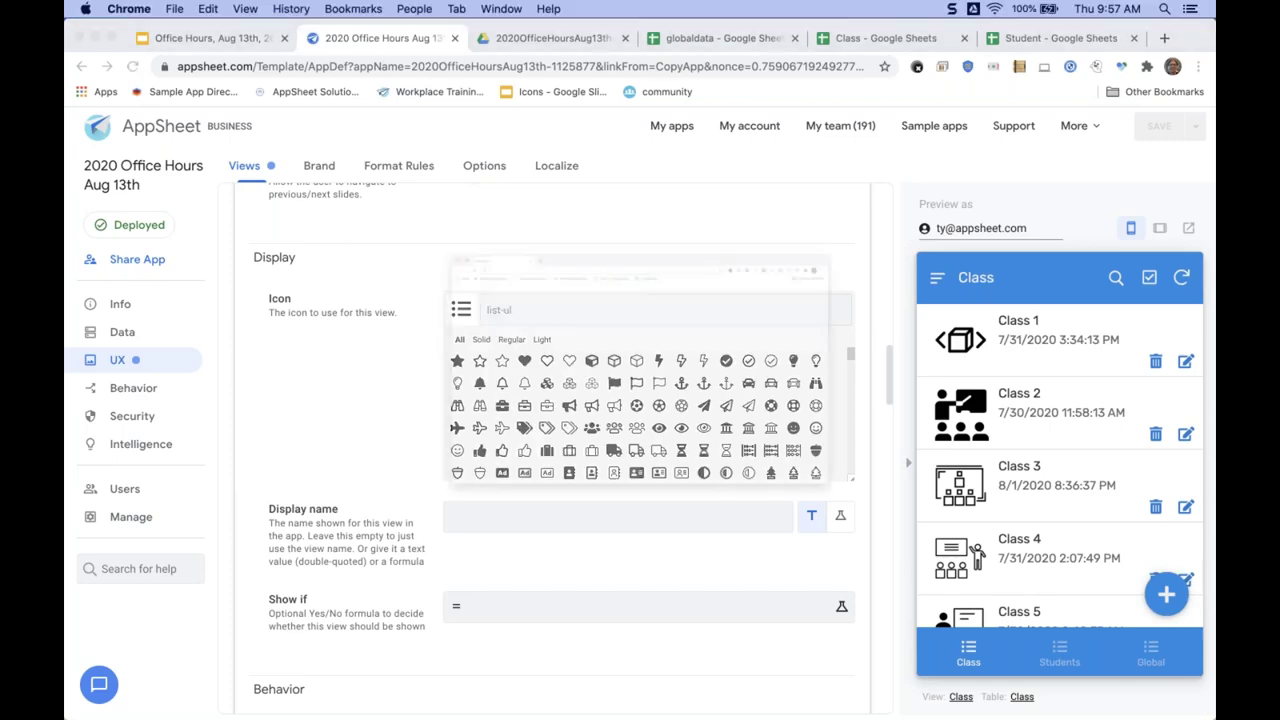
{"action": "key", "text": "super+n"}
{"action": "left_click_drag", "start_coordinate": [606, 46], "coordinate": [64, 46]}
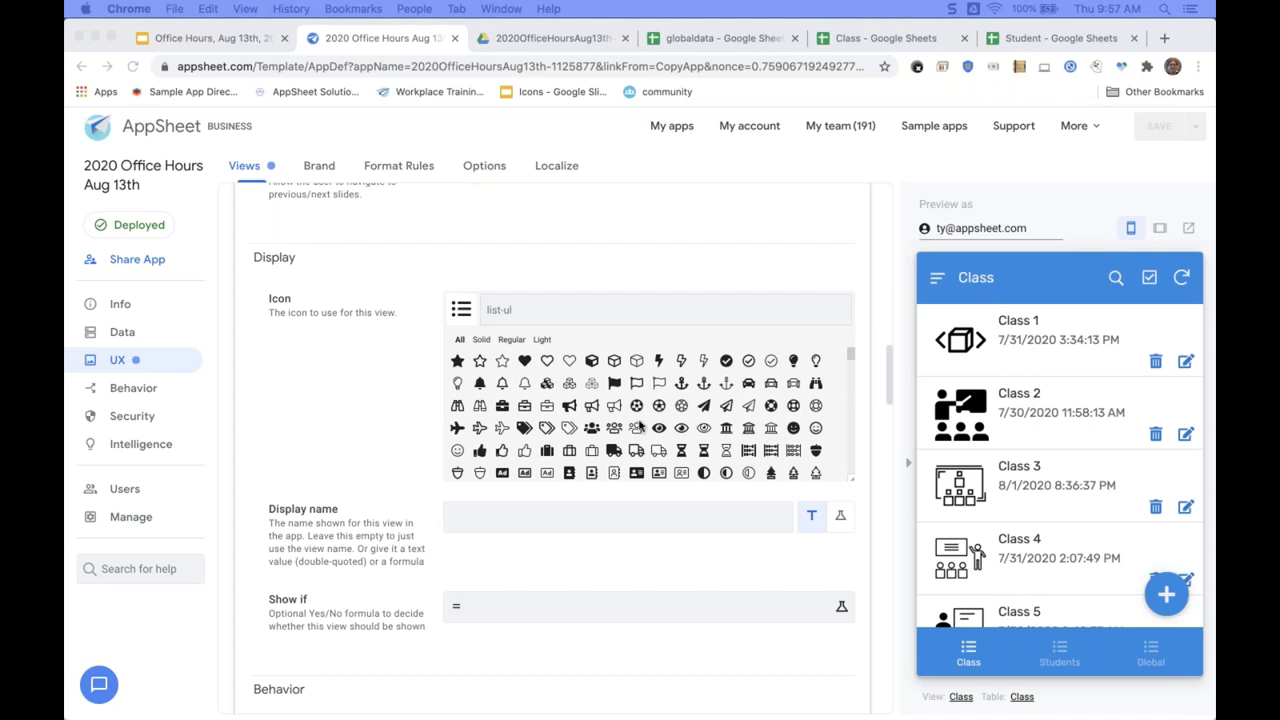
{"action": "left_click", "coordinate": [388, 436]}
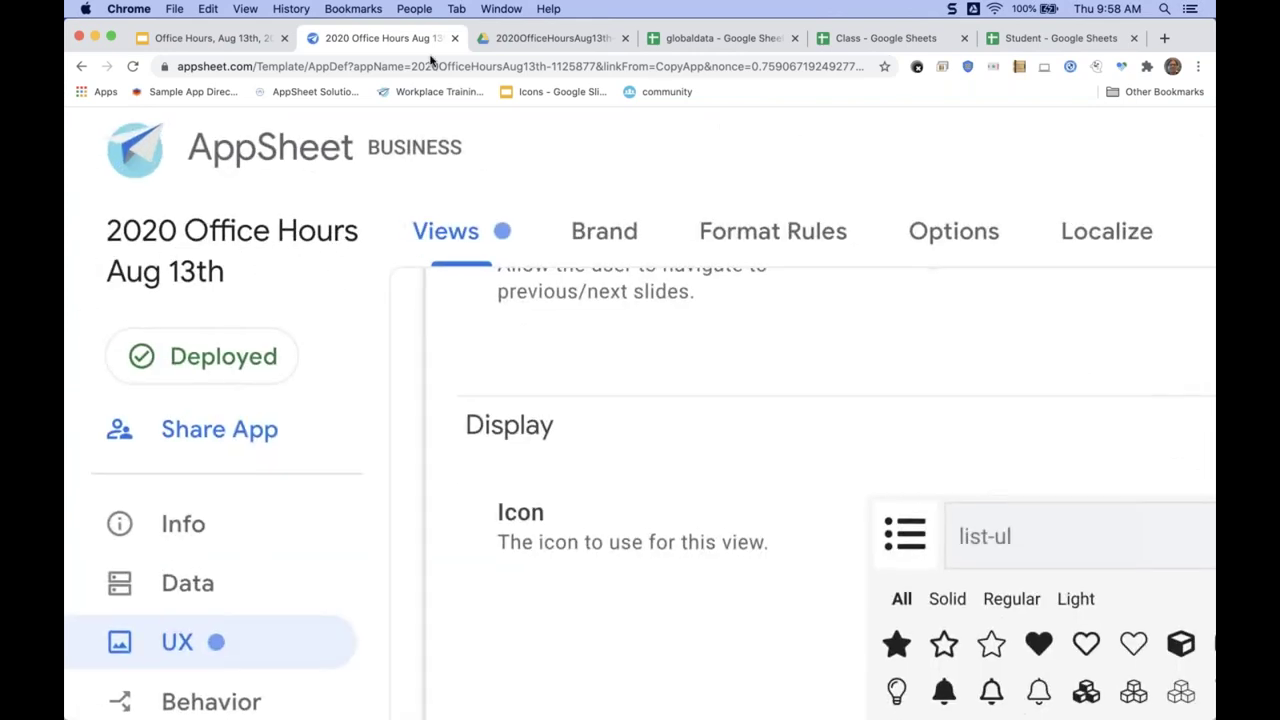
{"action": "scroll", "coordinate": [619, 356], "scroll_direction": "down", "scroll_amount": 5}
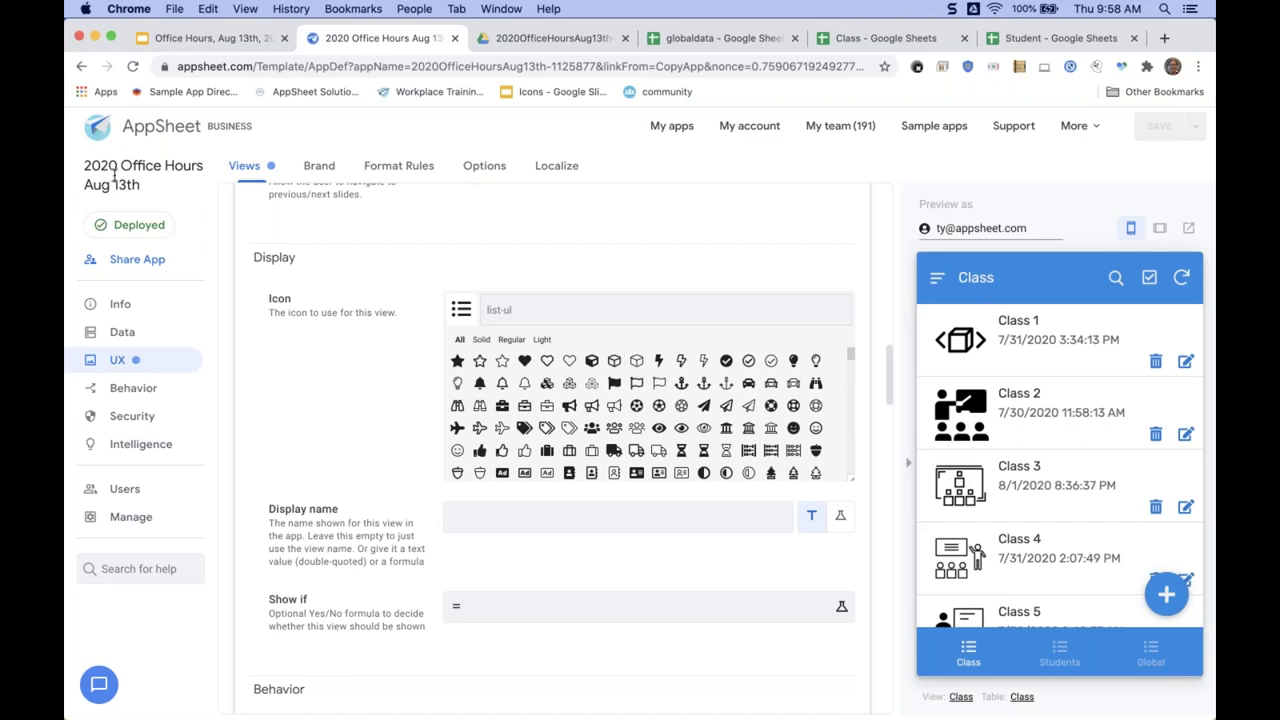
Run the app in its own tab in tablet layout, open Class 3, and sync it.
{"action": "left_click", "coordinate": [1162, 231]}
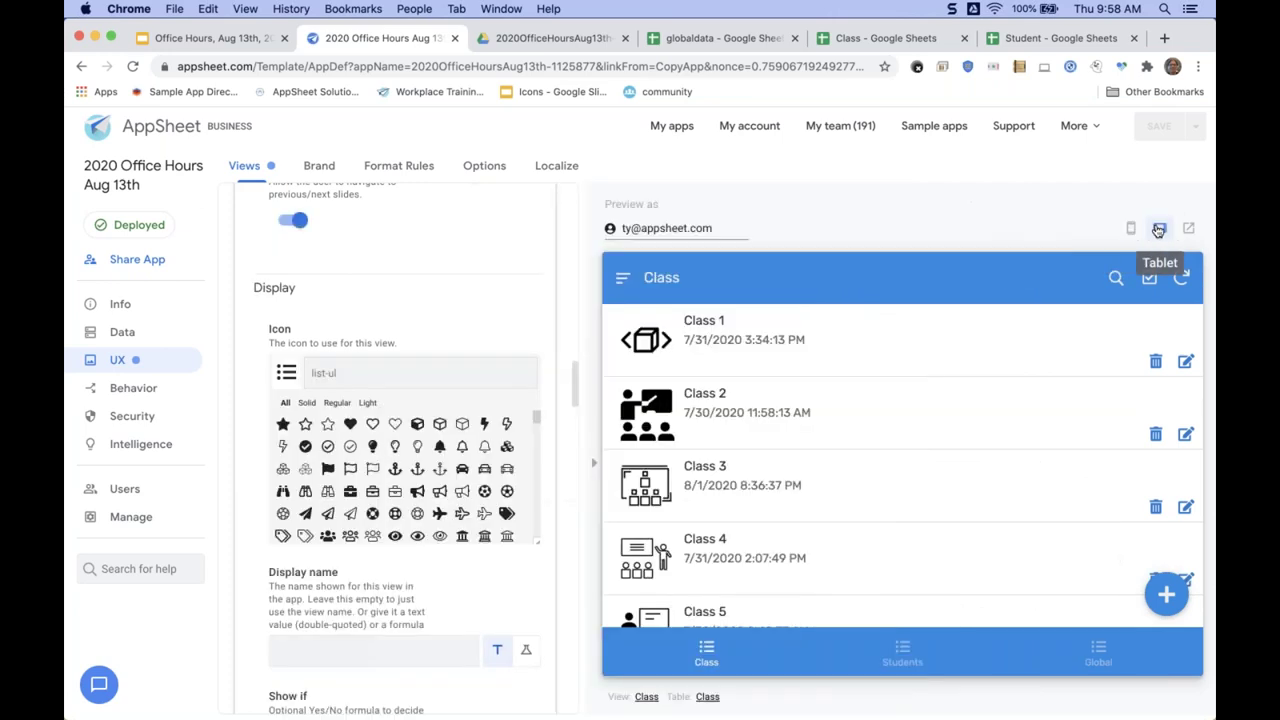
{"action": "left_click", "coordinate": [1187, 229]}
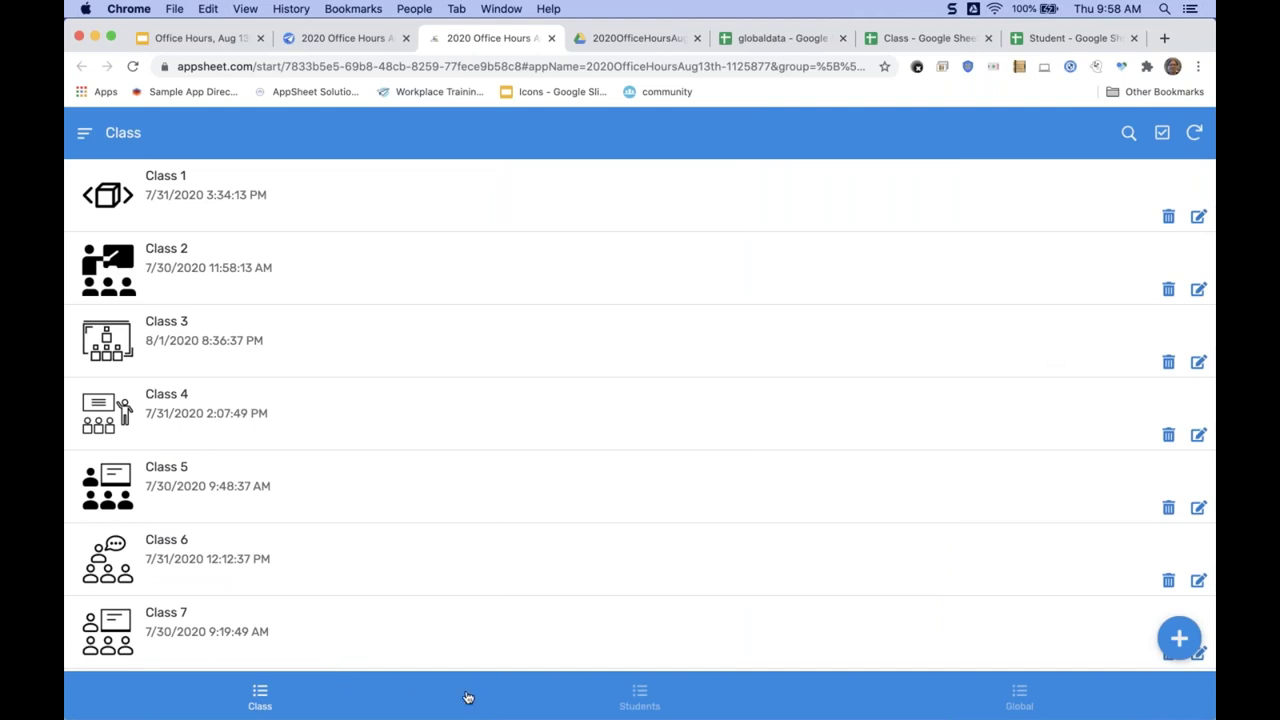
{"action": "left_click", "coordinate": [366, 338]}
{"action": "scroll", "coordinate": [572, 398], "scroll_direction": "down", "scroll_amount": 3}
{"action": "scroll", "coordinate": [572, 398], "scroll_direction": "up", "scroll_amount": 3}
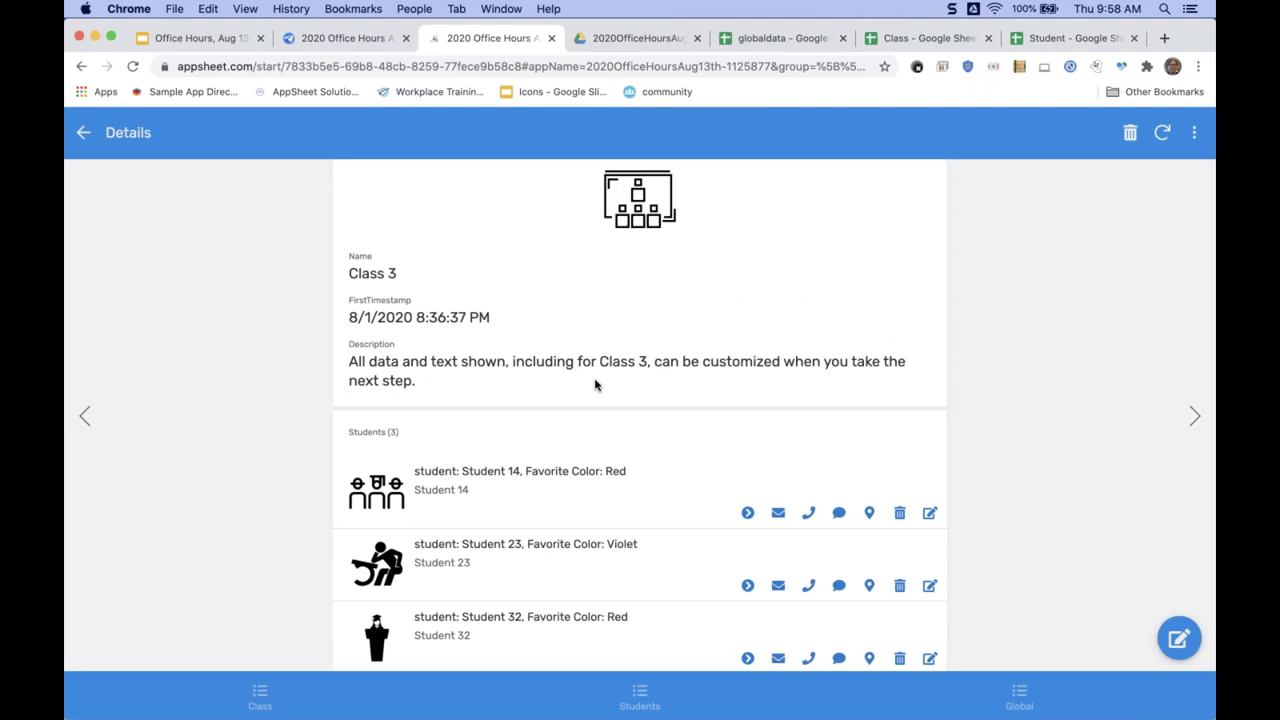
{"action": "left_click", "coordinate": [1162, 134]}
{"action": "scroll", "coordinate": [845, 272], "scroll_direction": "down", "scroll_amount": 1}
{"action": "scroll", "coordinate": [845, 272], "scroll_direction": "up", "scroll_amount": 1}
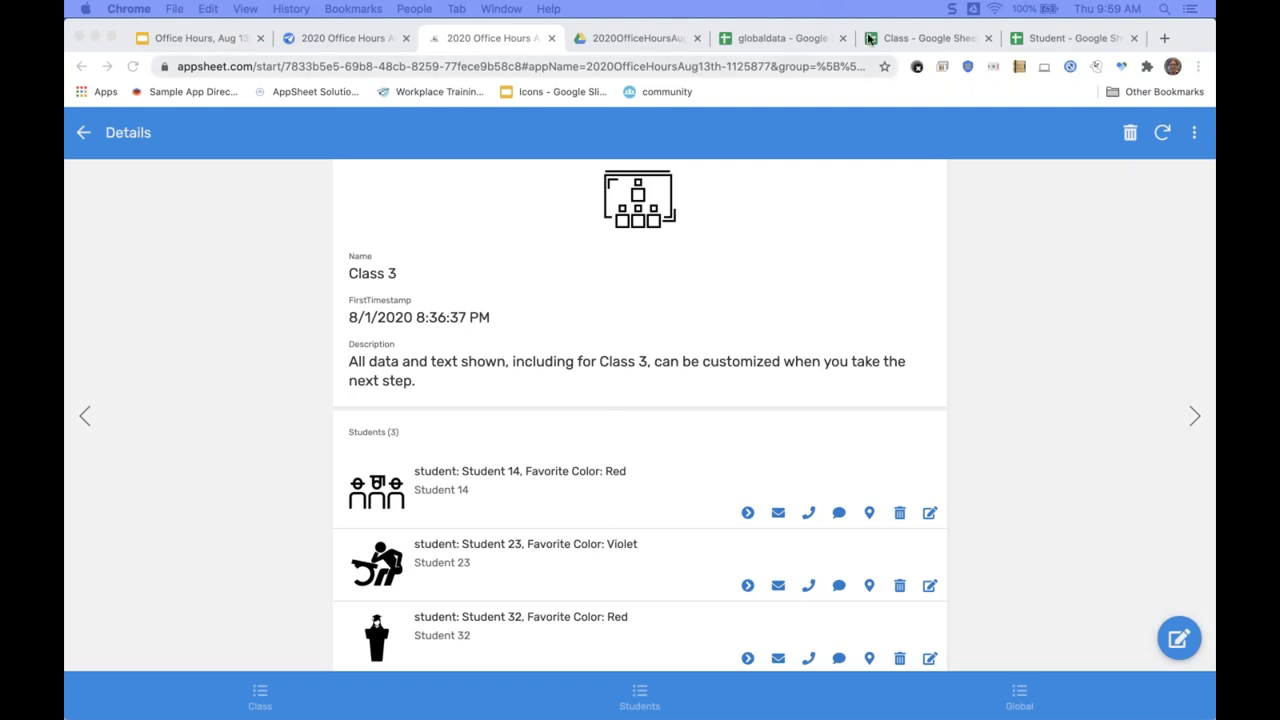
Close the app tab, set the preview to phone size, collapse the Global view, and open a new tab.
{"action": "left_click", "coordinate": [547, 37]}
{"action": "left_click", "coordinate": [549, 38]}
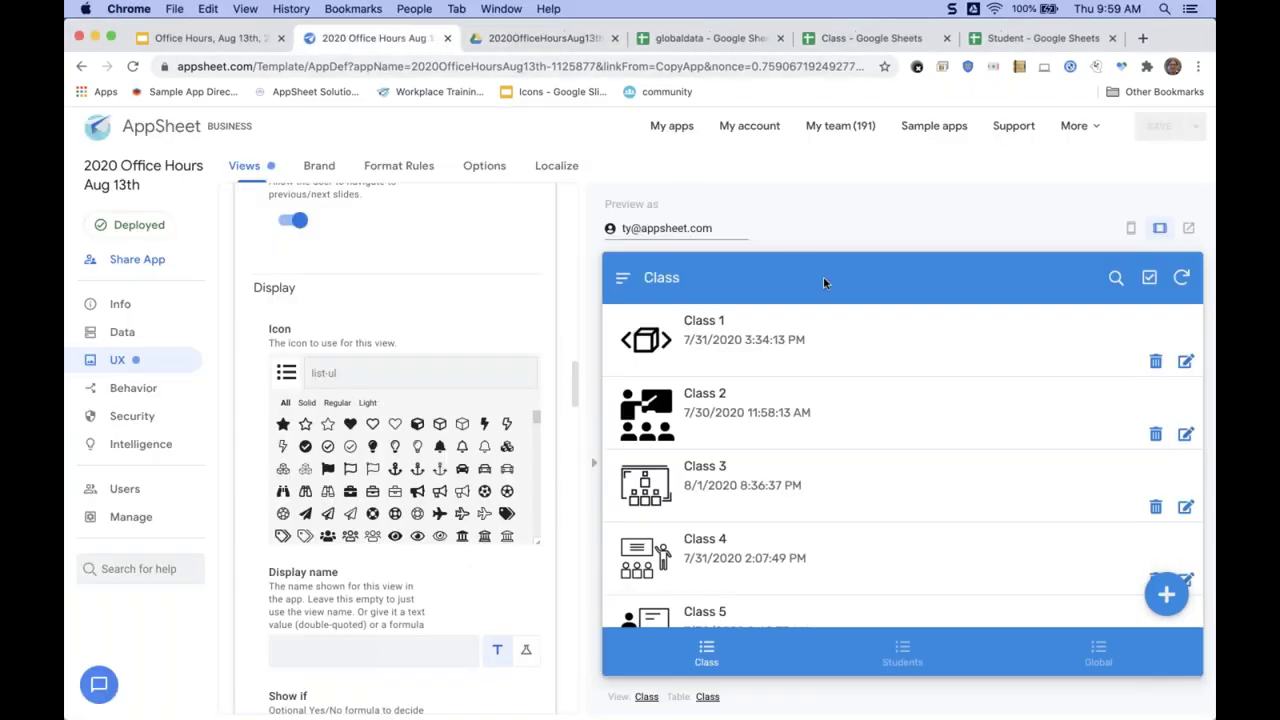
{"action": "left_click", "coordinate": [1133, 228]}
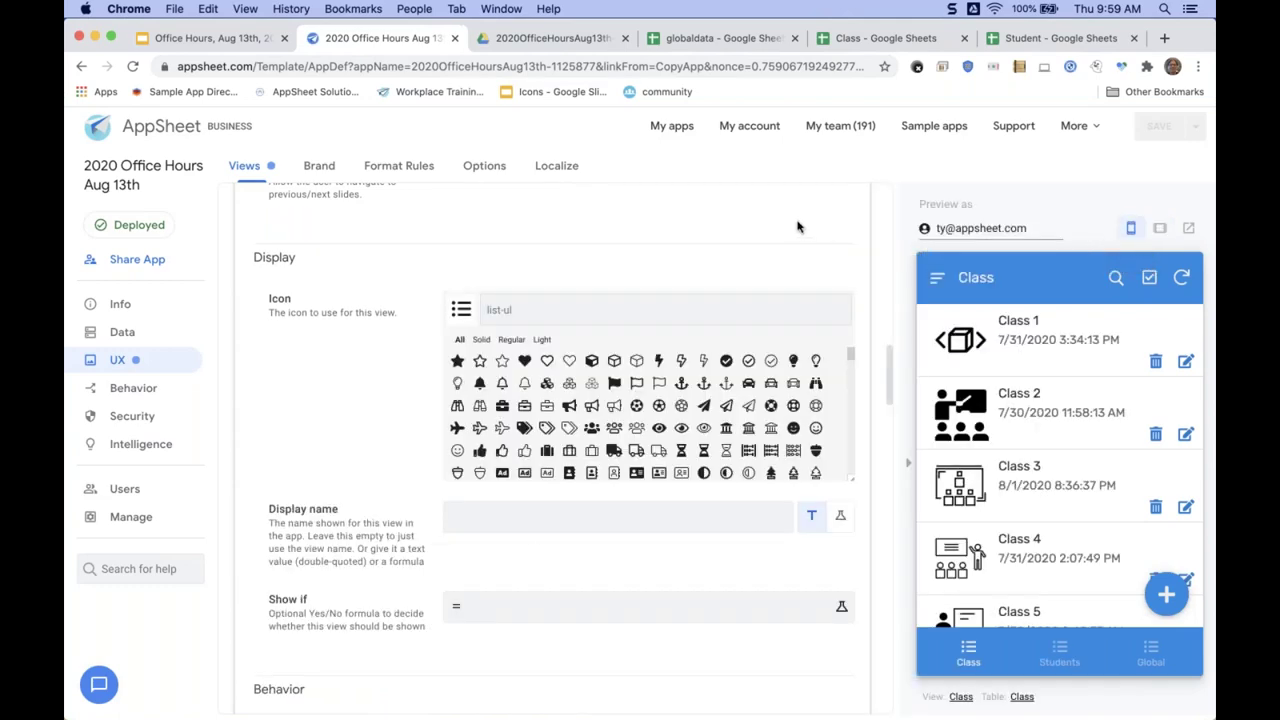
{"action": "scroll", "coordinate": [787, 221], "scroll_direction": "up", "scroll_amount": 15}
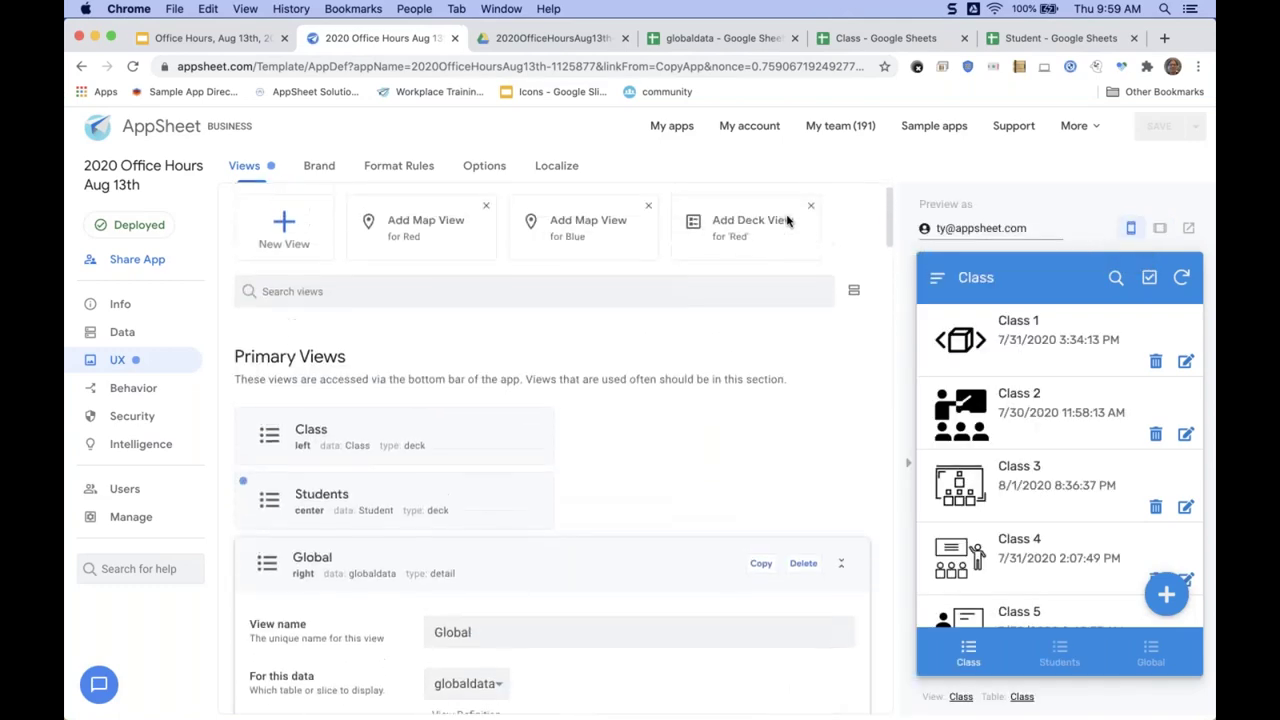
{"action": "left_click", "coordinate": [632, 601]}
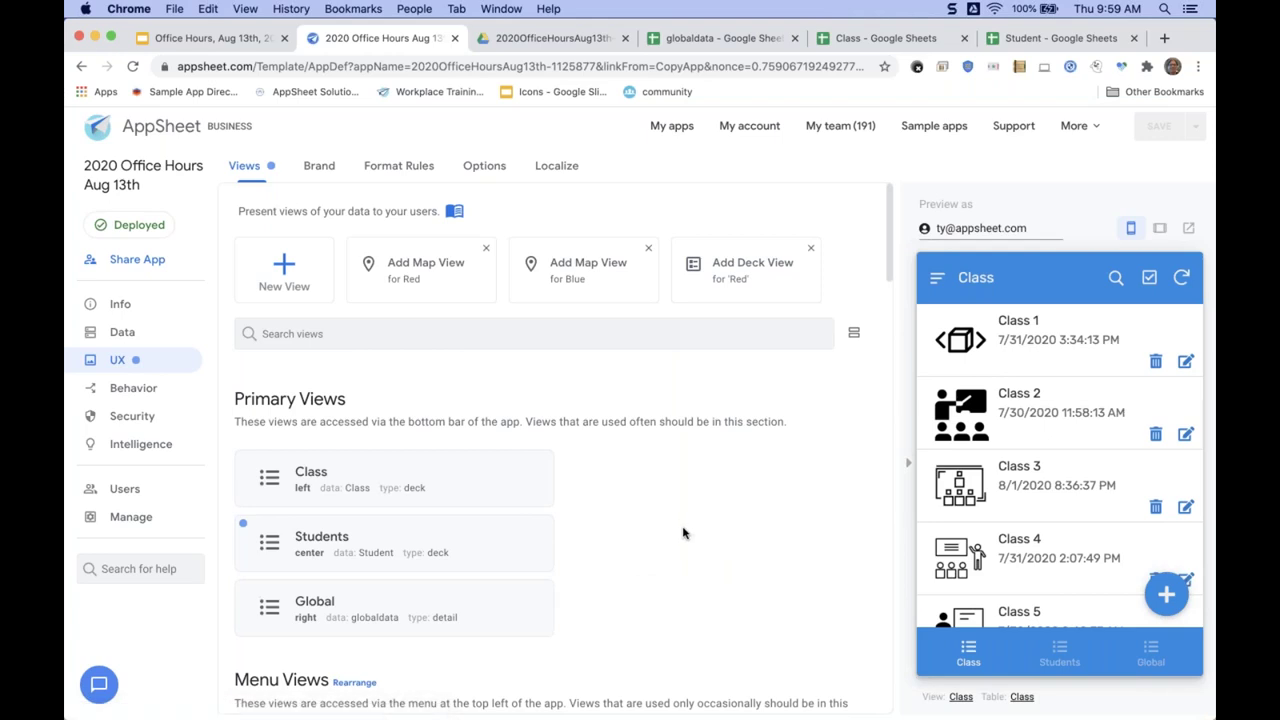
{"action": "scroll", "coordinate": [683, 533], "scroll_direction": "down", "scroll_amount": 2}
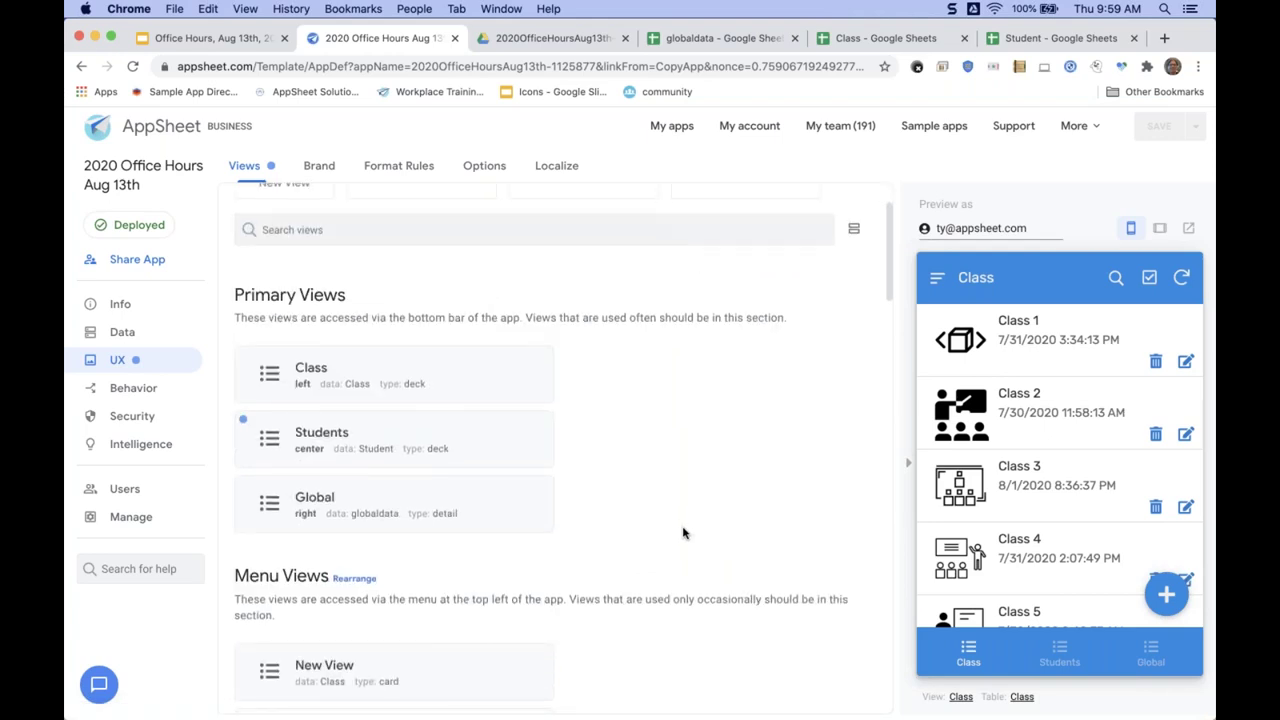
{"action": "scroll", "coordinate": [683, 533], "scroll_direction": "up", "scroll_amount": 2}
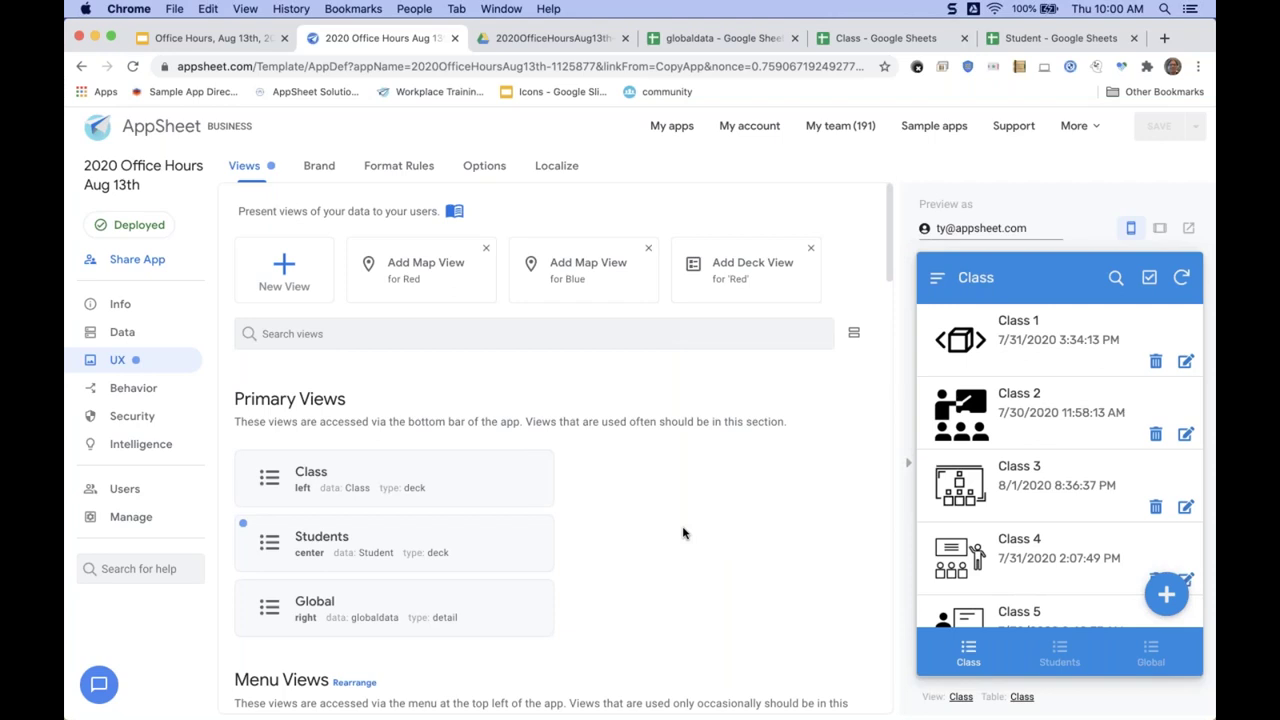
{"action": "key", "text": "super+t"}
Load appsheet.com and go to the My Apps list.
{"action": "type", "text": "appsheet"}
{"action": "key", "text": "Return"}
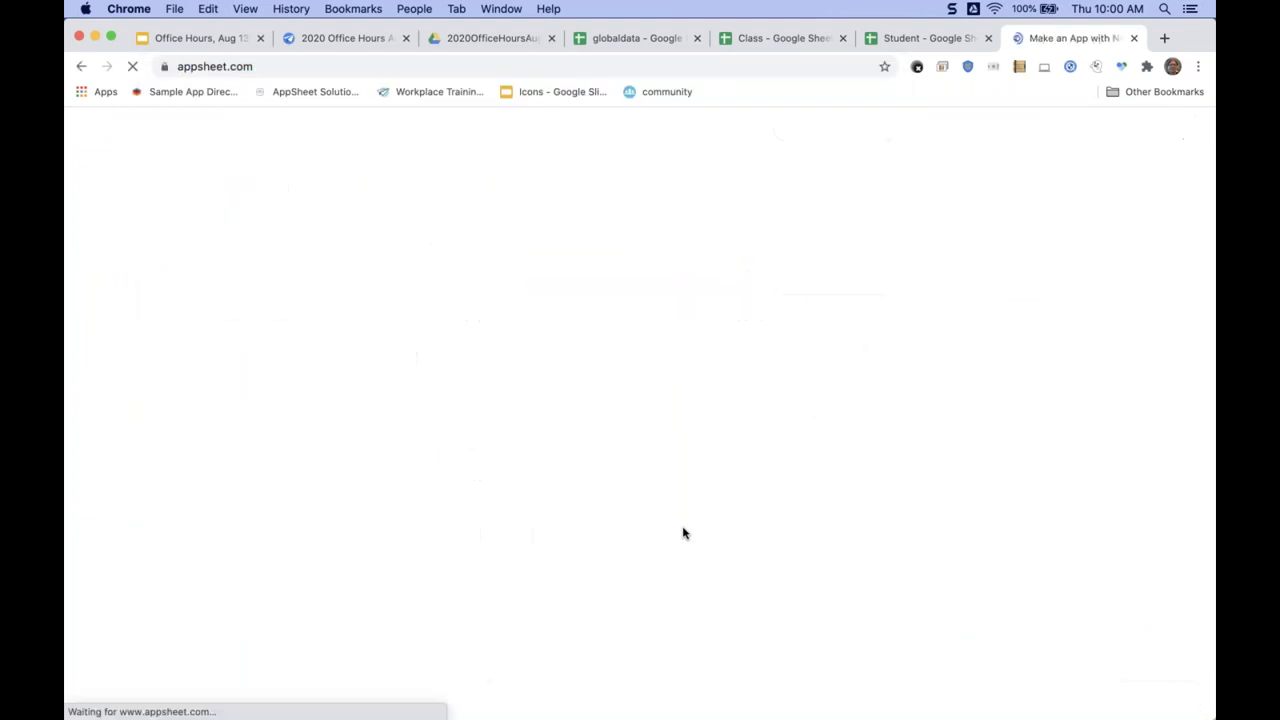
{"action": "mouse_move", "coordinate": [1166, 177]}
{"action": "left_click", "coordinate": [1152, 199]}
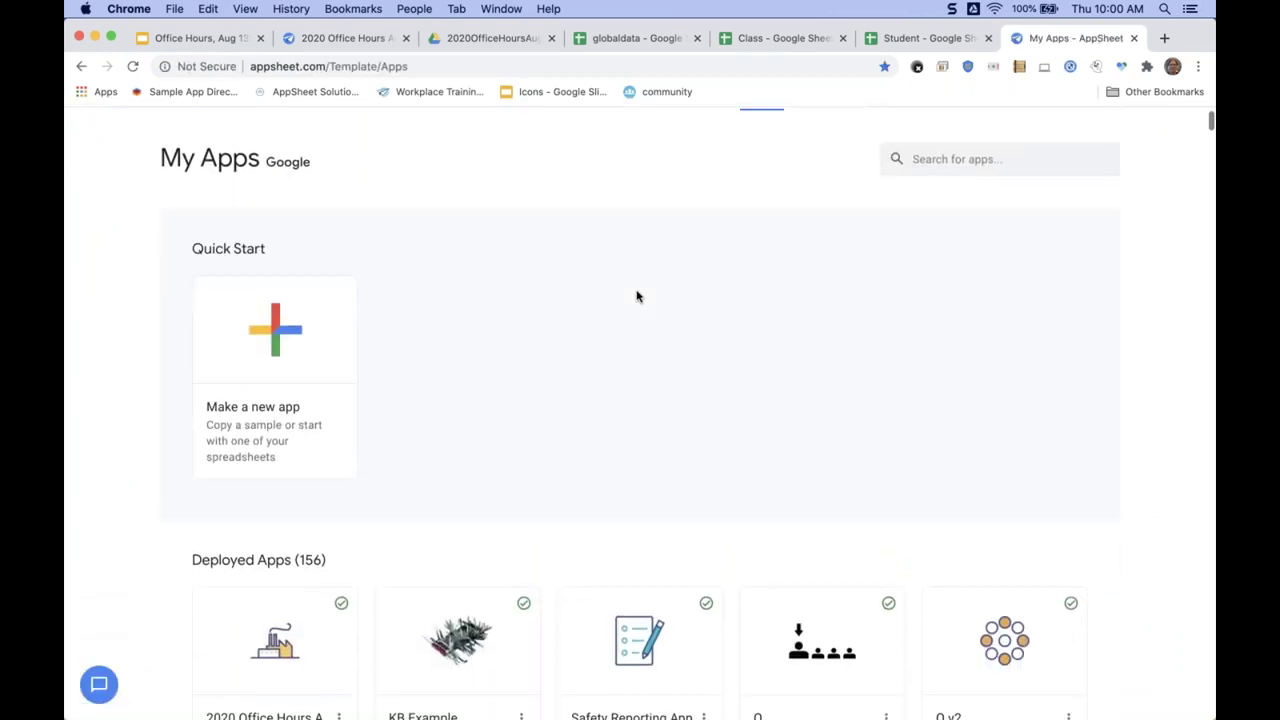
{"action": "scroll", "coordinate": [637, 296], "scroll_direction": "down", "scroll_amount": 1}
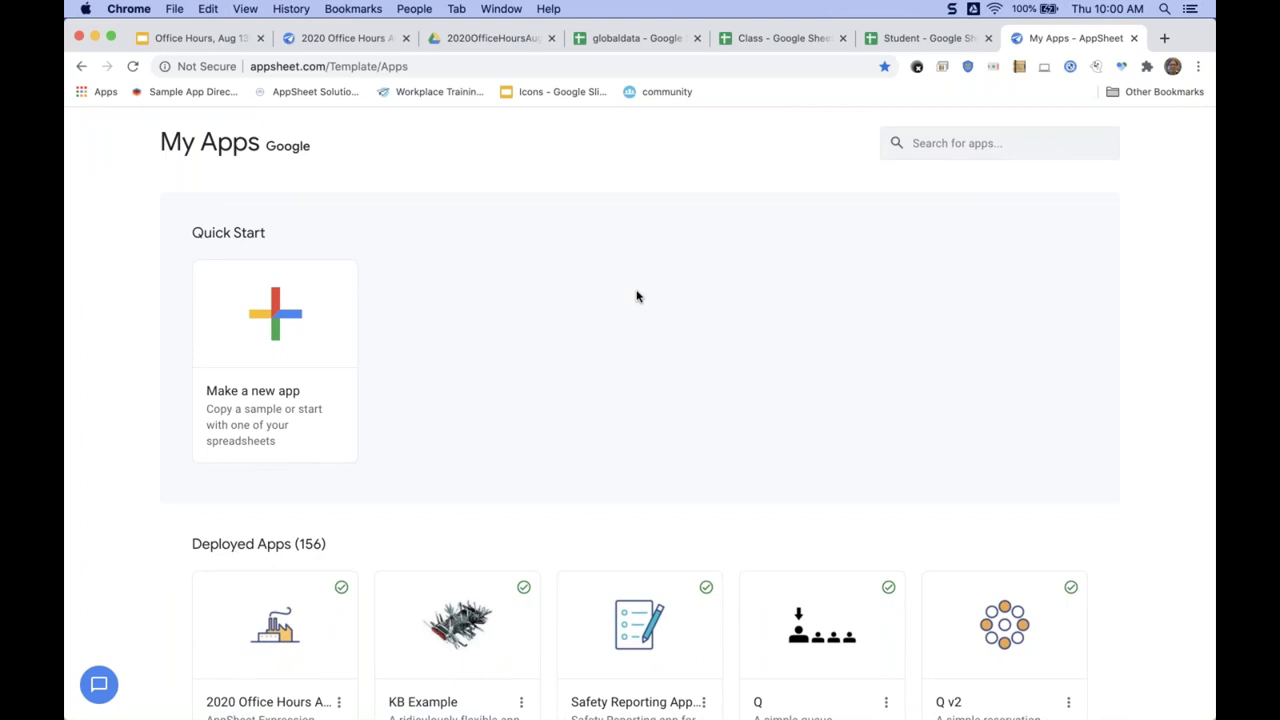
Search the apps for Retail, Safety, Q and Medical in turn, clearing each search.
{"action": "left_click", "coordinate": [1001, 142]}
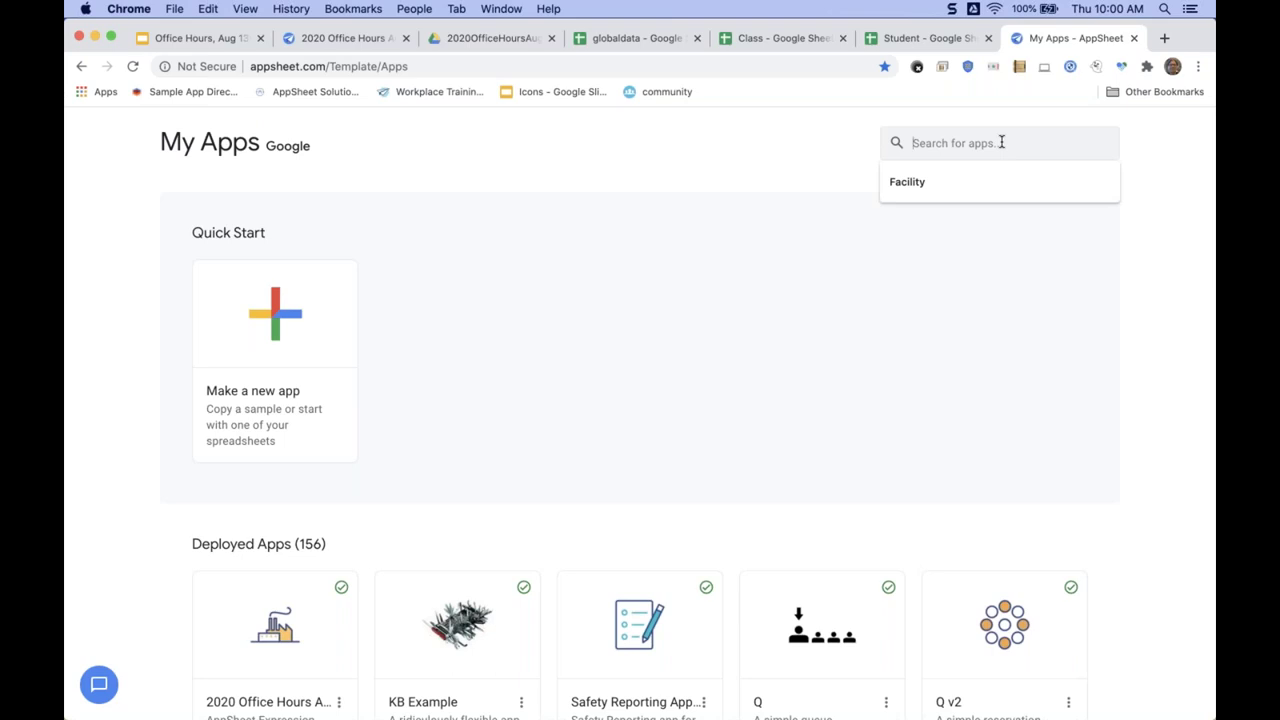
{"action": "type", "text": "Retail"}
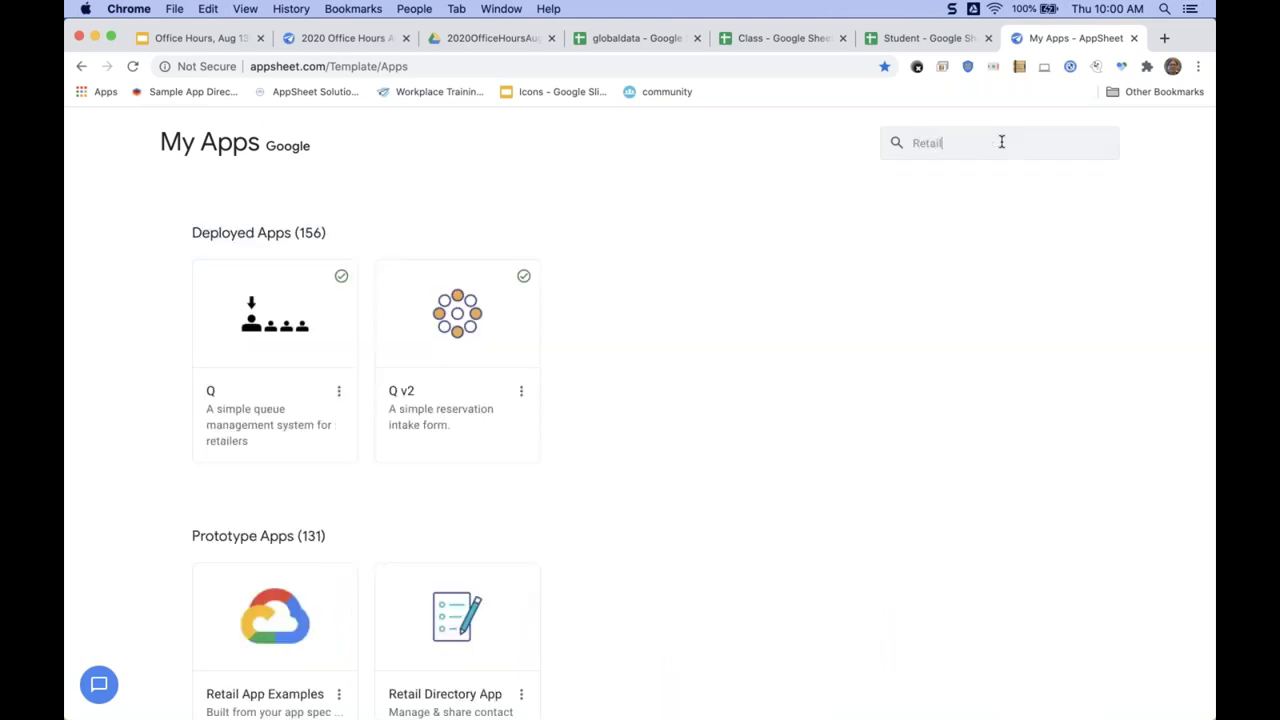
{"action": "scroll", "coordinate": [863, 537], "scroll_direction": "down", "scroll_amount": 2}
{"action": "scroll", "coordinate": [863, 537], "scroll_direction": "up", "scroll_amount": 3}
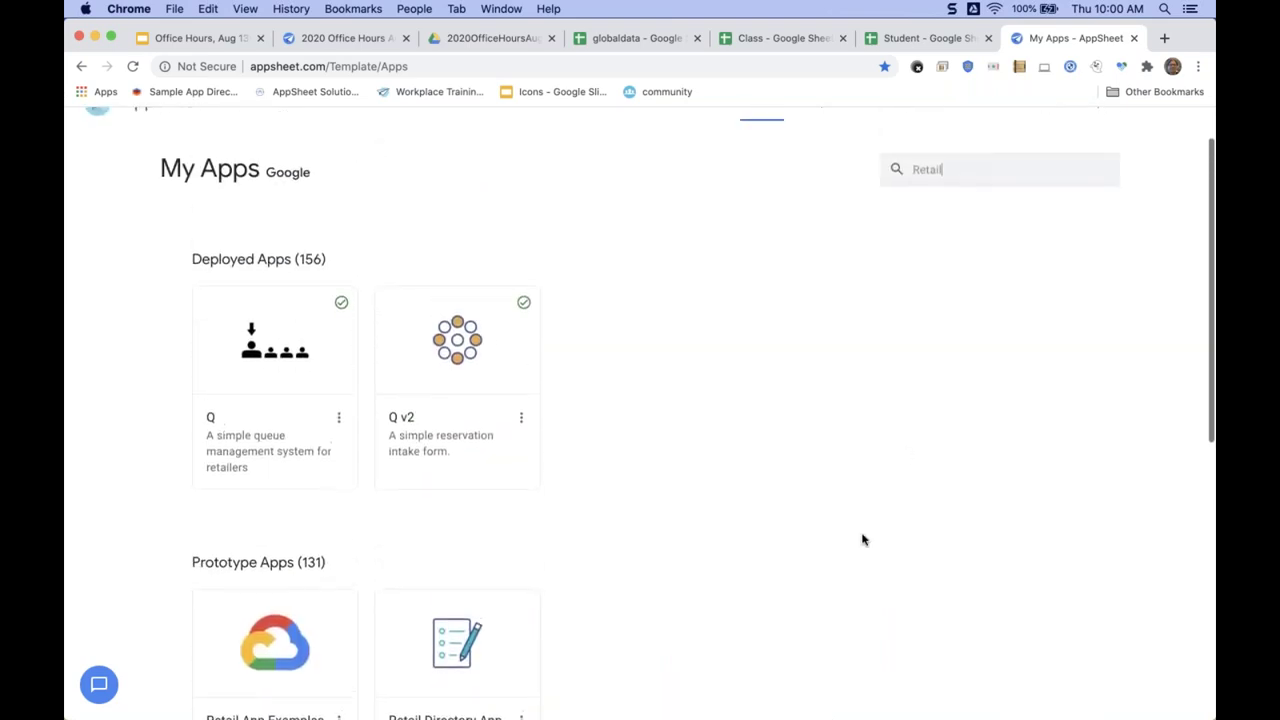
{"action": "key", "text": "BackSpace"}
{"action": "key", "text": "BackSpace"}
{"action": "key", "text": "BackSpace"}
{"action": "key", "text": "BackSpace"}
{"action": "key", "text": "BackSpace"}
{"action": "key", "text": "BackSpace"}
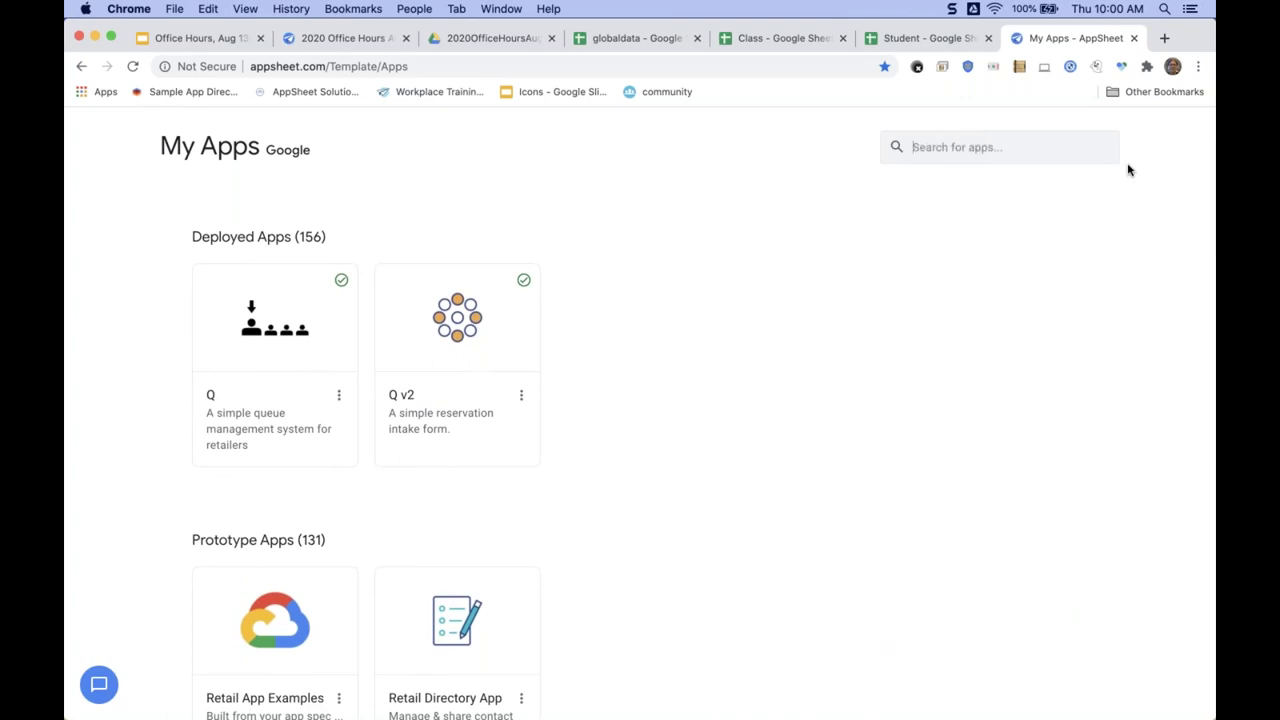
{"action": "type", "text": "Safety"}
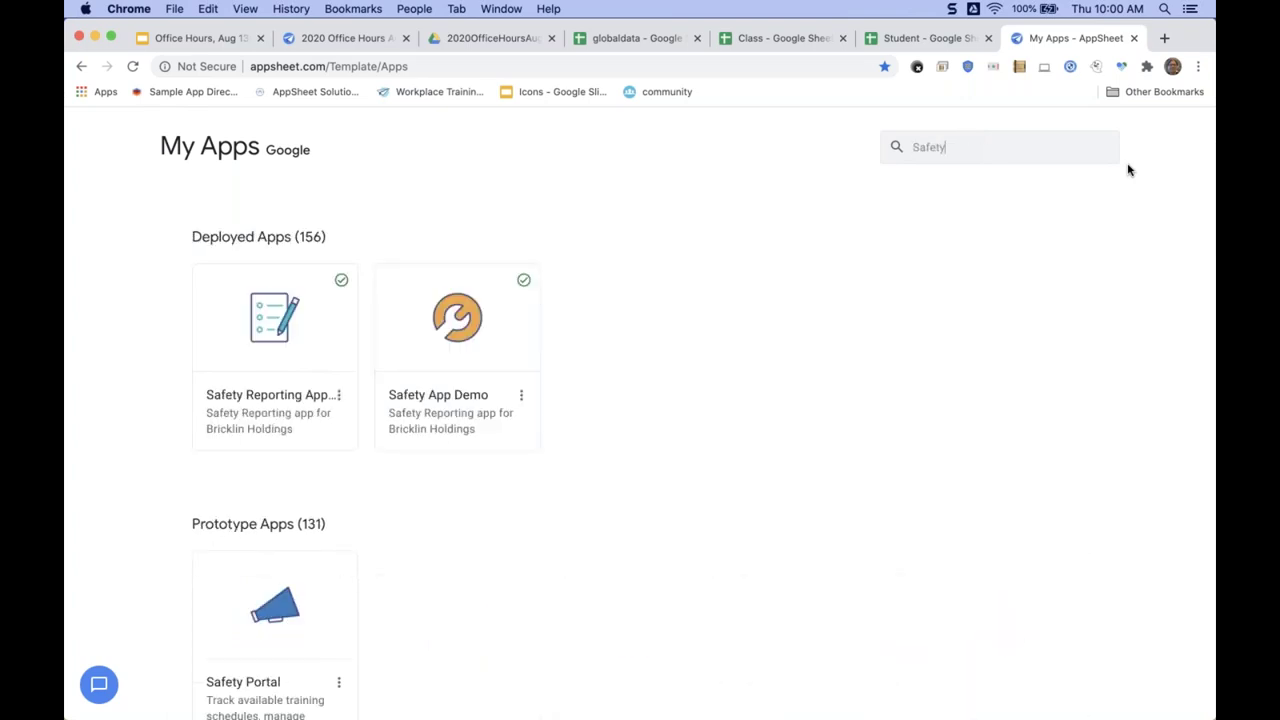
{"action": "key", "text": "BackSpace"}
{"action": "key", "text": "BackSpace"}
{"action": "key", "text": "BackSpace"}
{"action": "key", "text": "BackSpace"}
{"action": "key", "text": "BackSpace"}
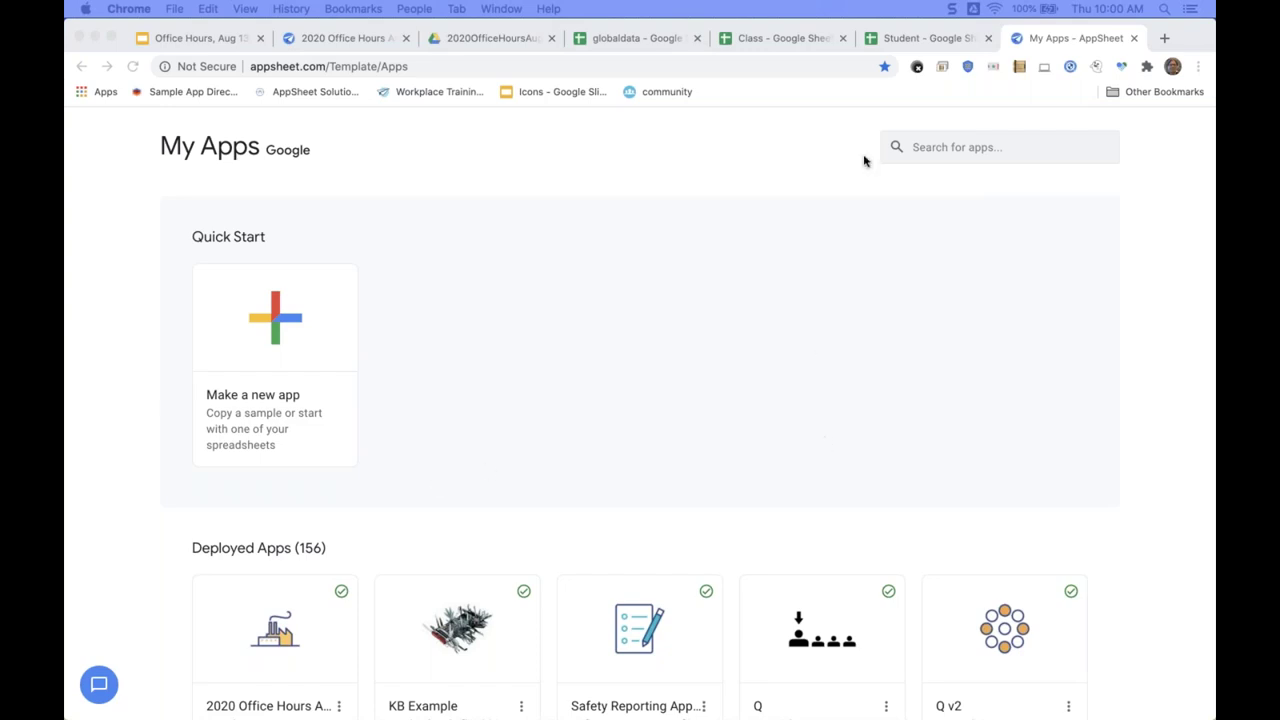
{"action": "left_click", "coordinate": [1000, 147]}
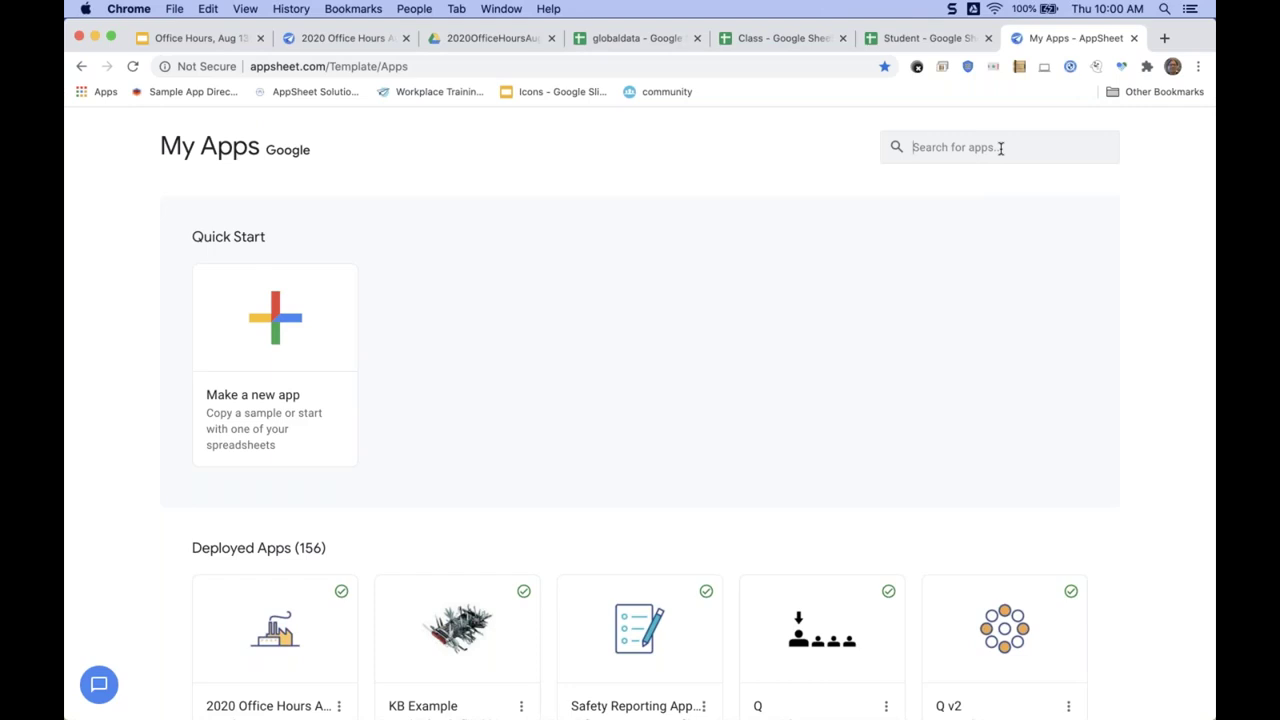
{"action": "type", "text": "Q"}
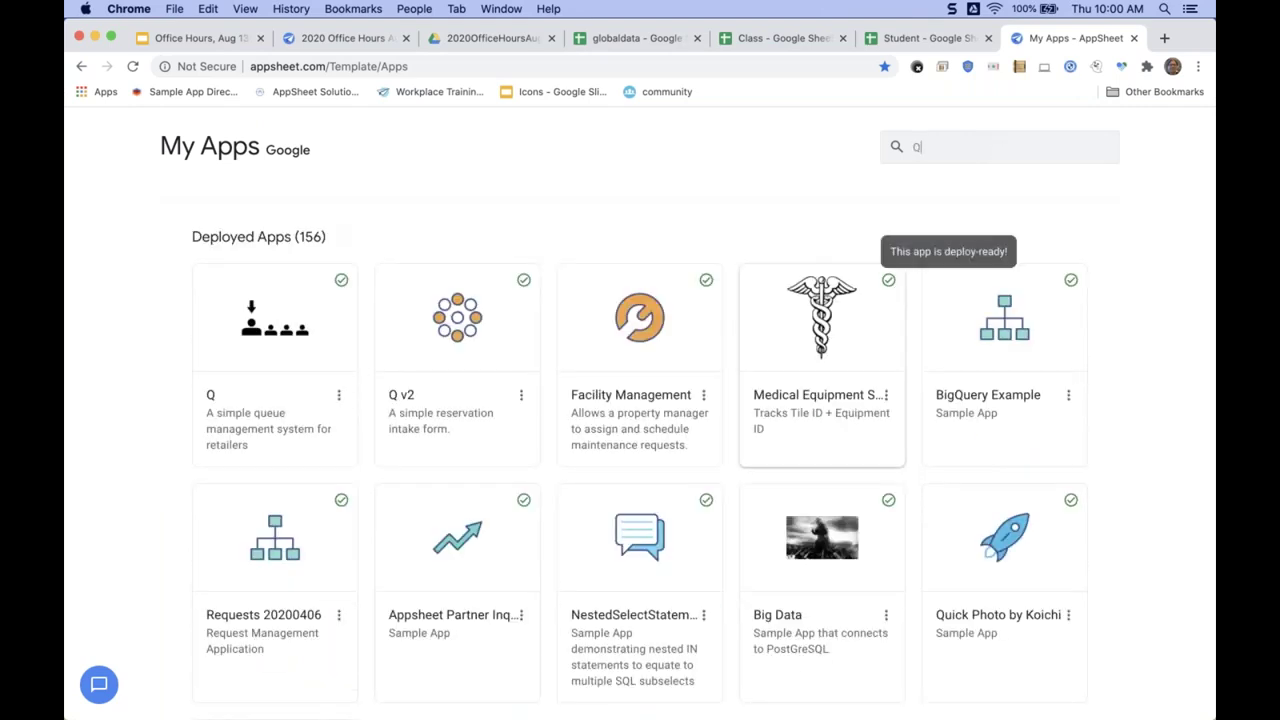
{"action": "left_click", "coordinate": [968, 147]}
{"action": "key", "text": "BackSpace"}
{"action": "type", "text": "Medical"}
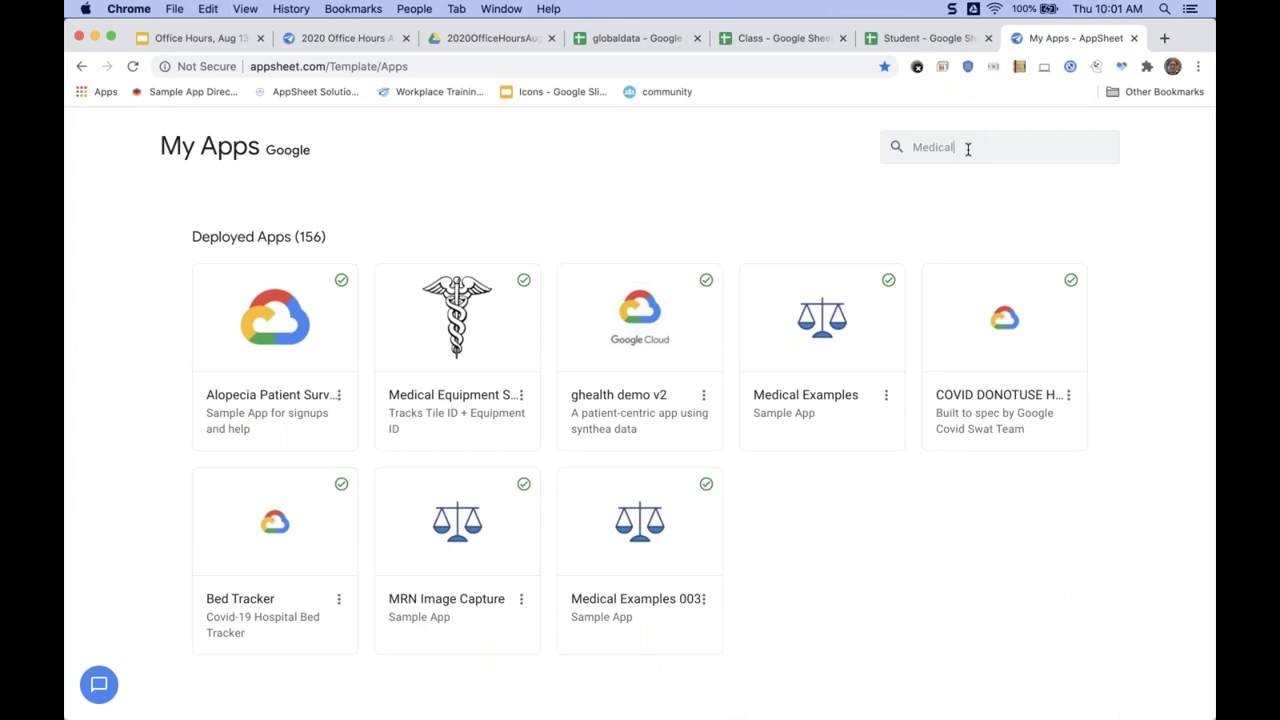
{"action": "key", "text": "BackSpace"}
{"action": "key", "text": "BackSpace"}
{"action": "key", "text": "BackSpace"}
{"action": "key", "text": "BackSpace"}
{"action": "key", "text": "BackSpace"}
{"action": "key", "text": "BackSpace"}
{"action": "key", "text": "BackSpace"}
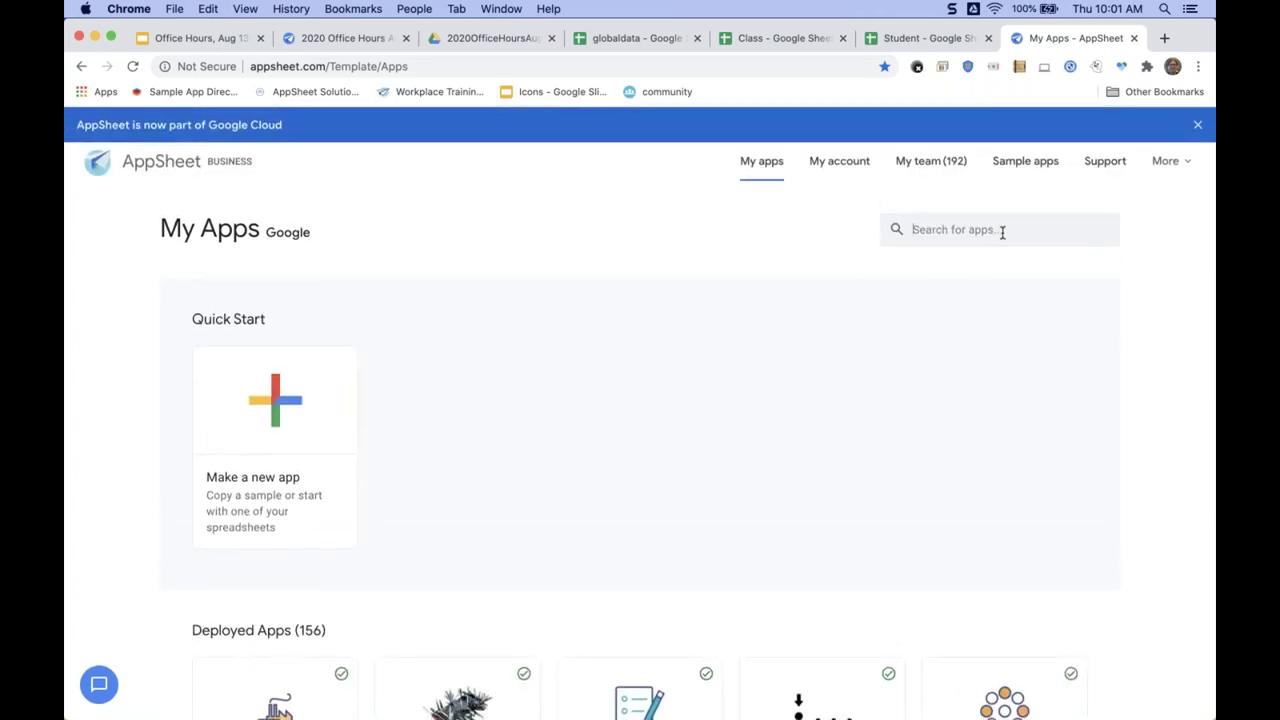
{"action": "left_click", "coordinate": [1000, 231]}
Dismiss the search suggestions and advance the deck to the 'Happy app building!' slide.
{"action": "left_click", "coordinate": [778, 222]}
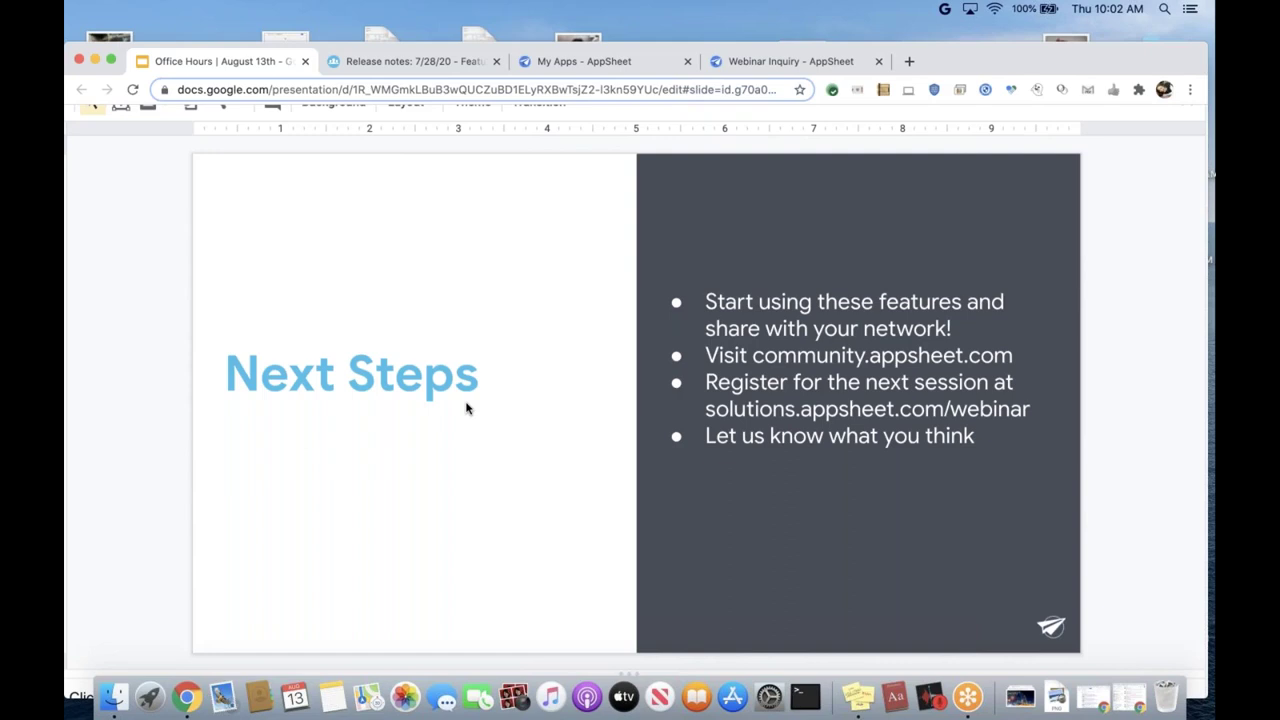
{"action": "key", "text": "Down"}
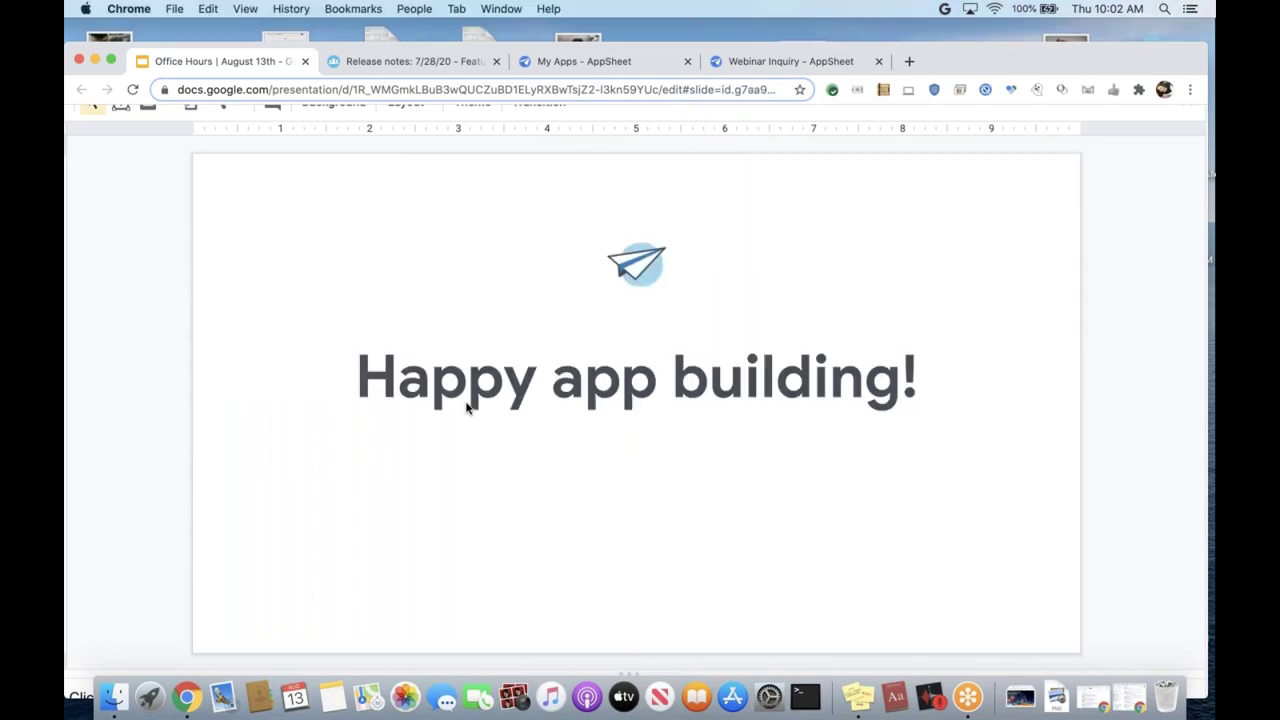